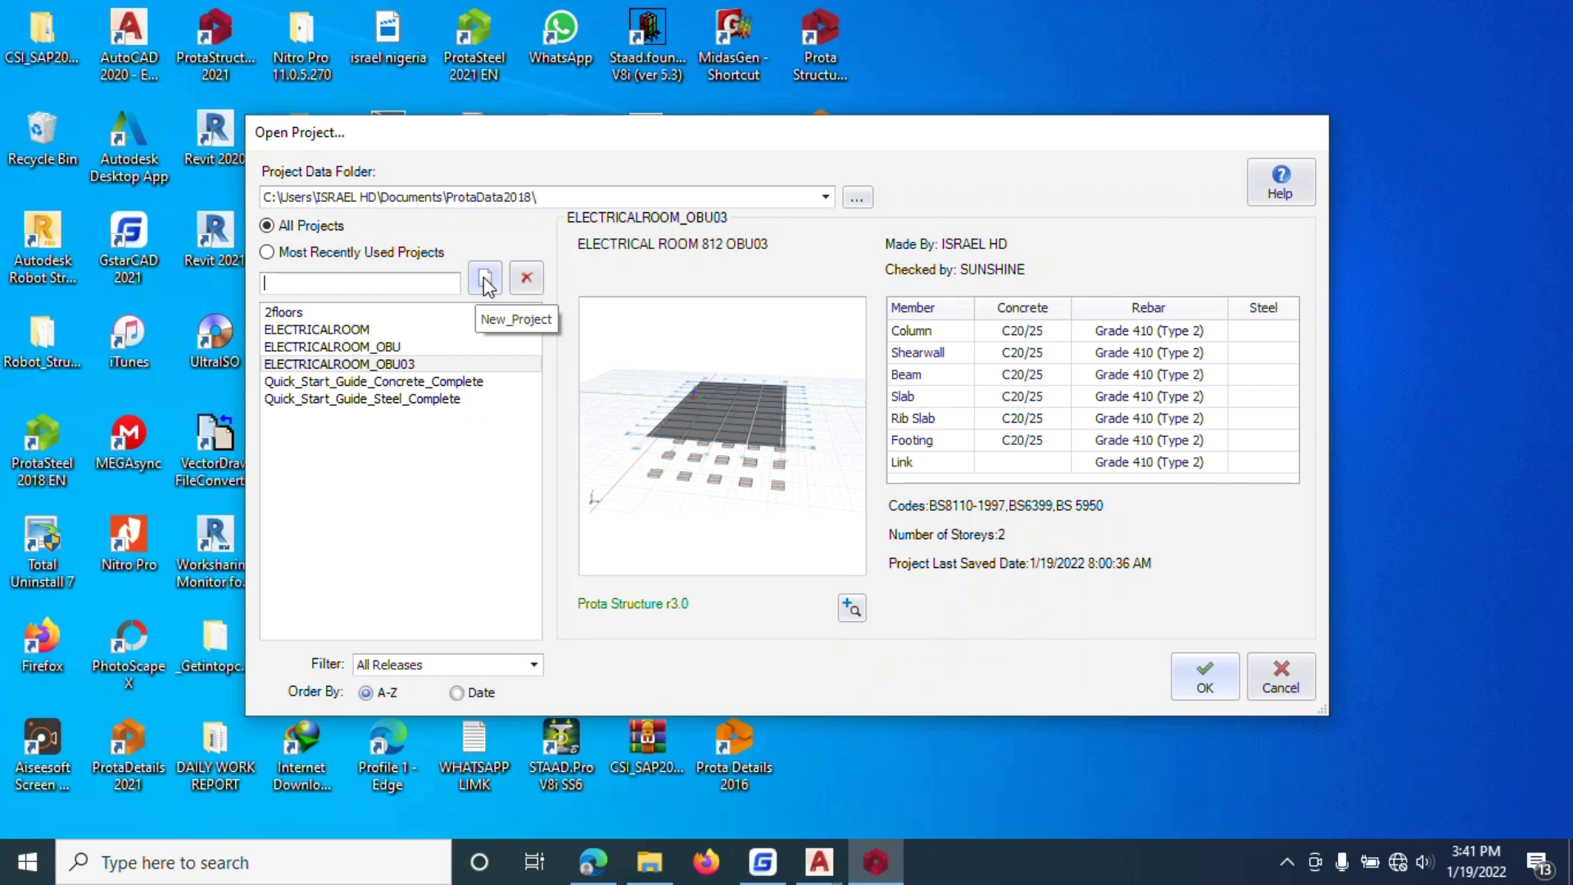
Step: Create a new project with the code HDS_prota_training and import the UK (BS8110) settings template
click(485, 280)
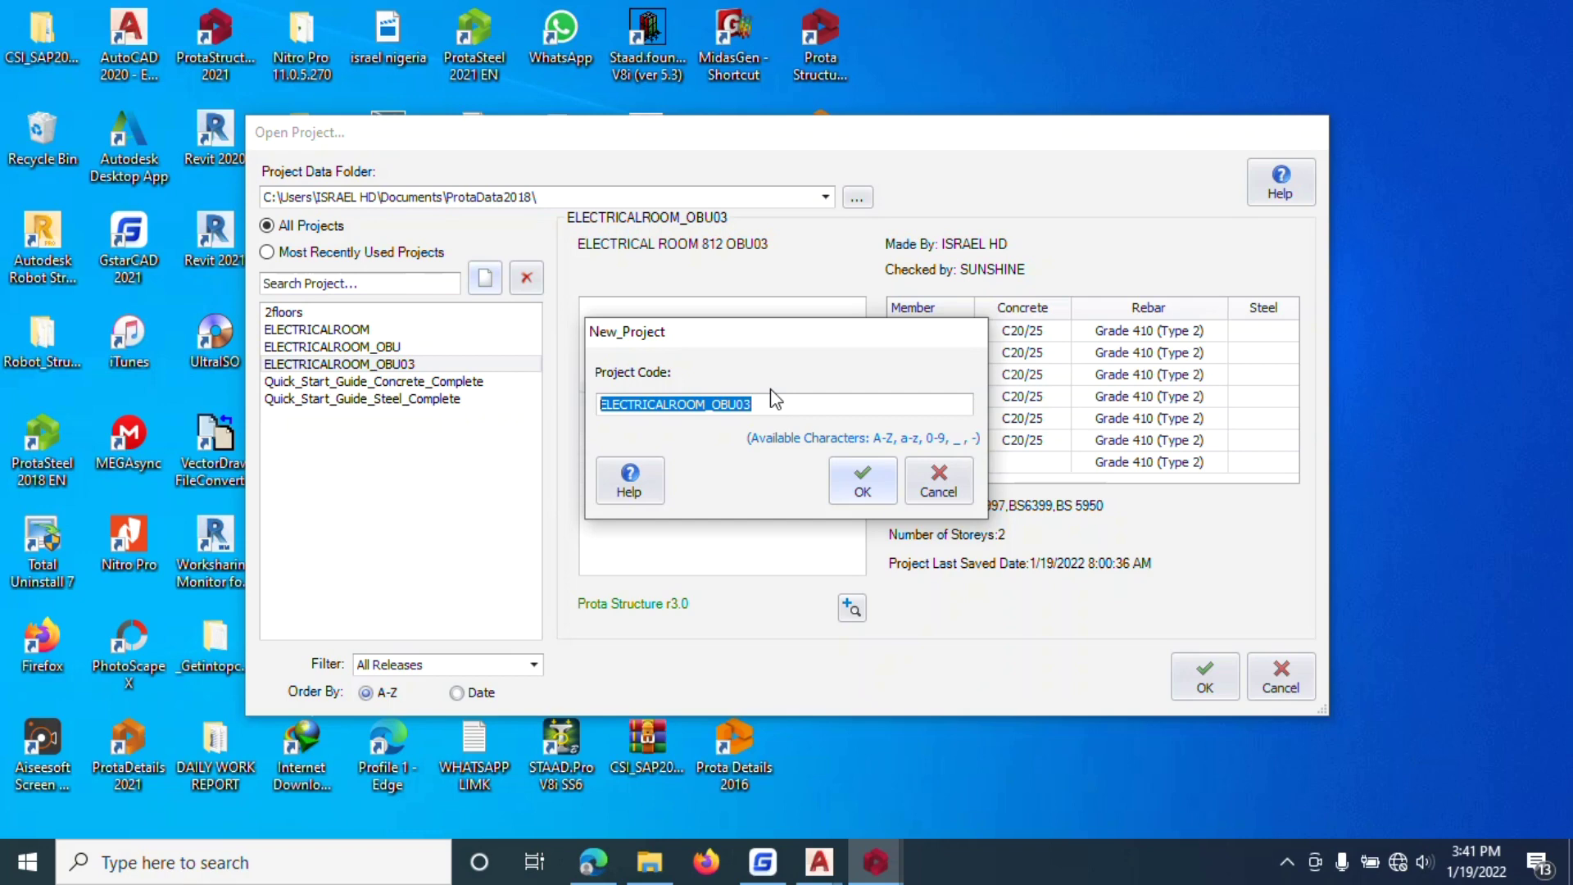
click(1289, 857)
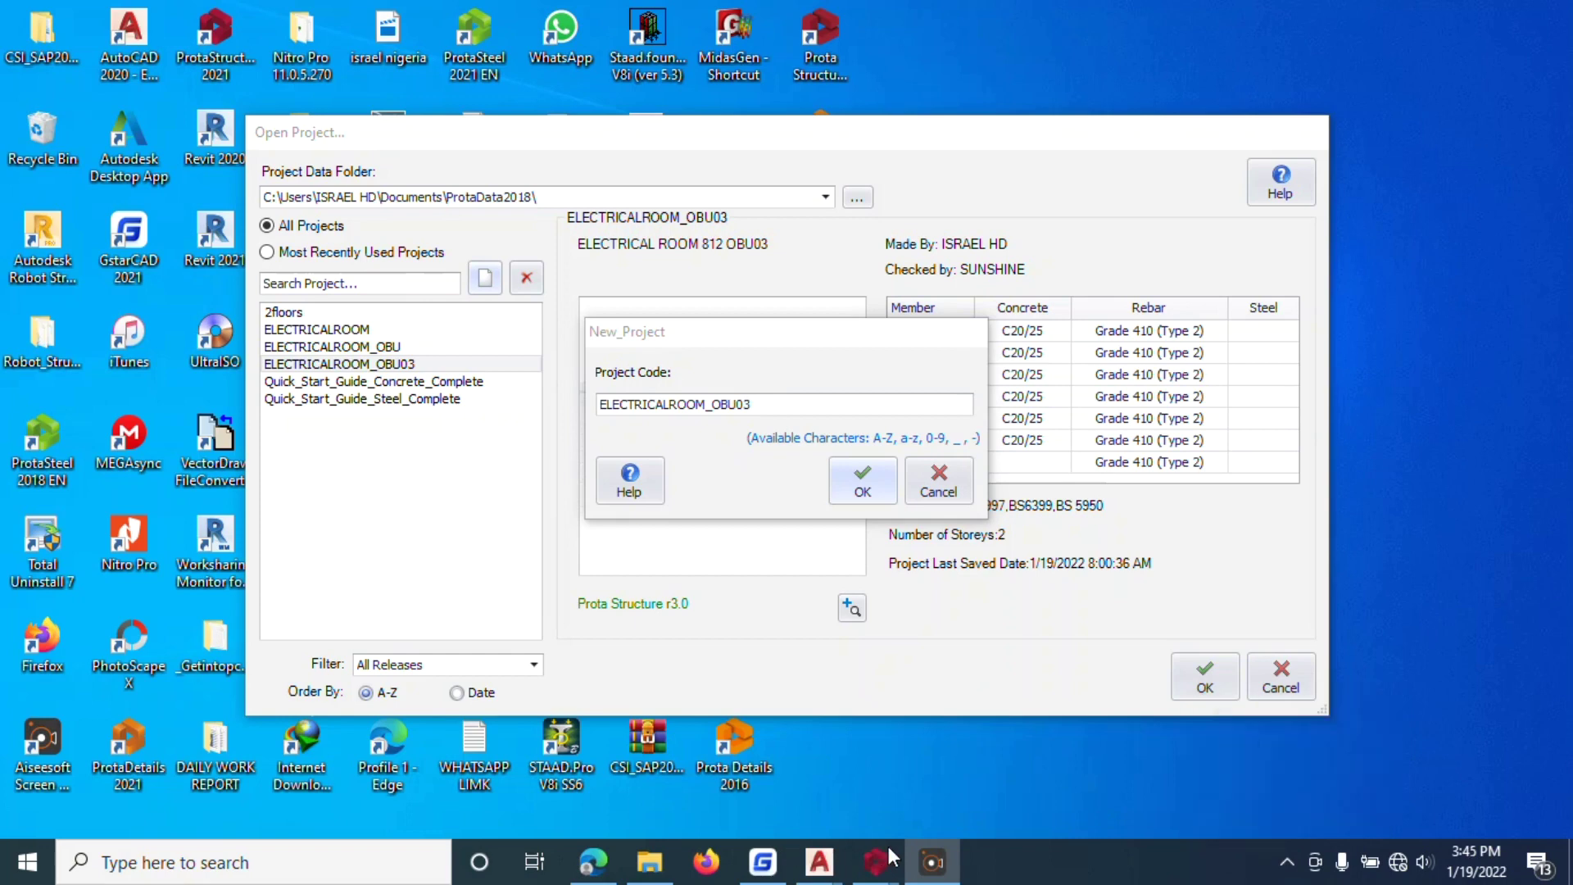
click(876, 861)
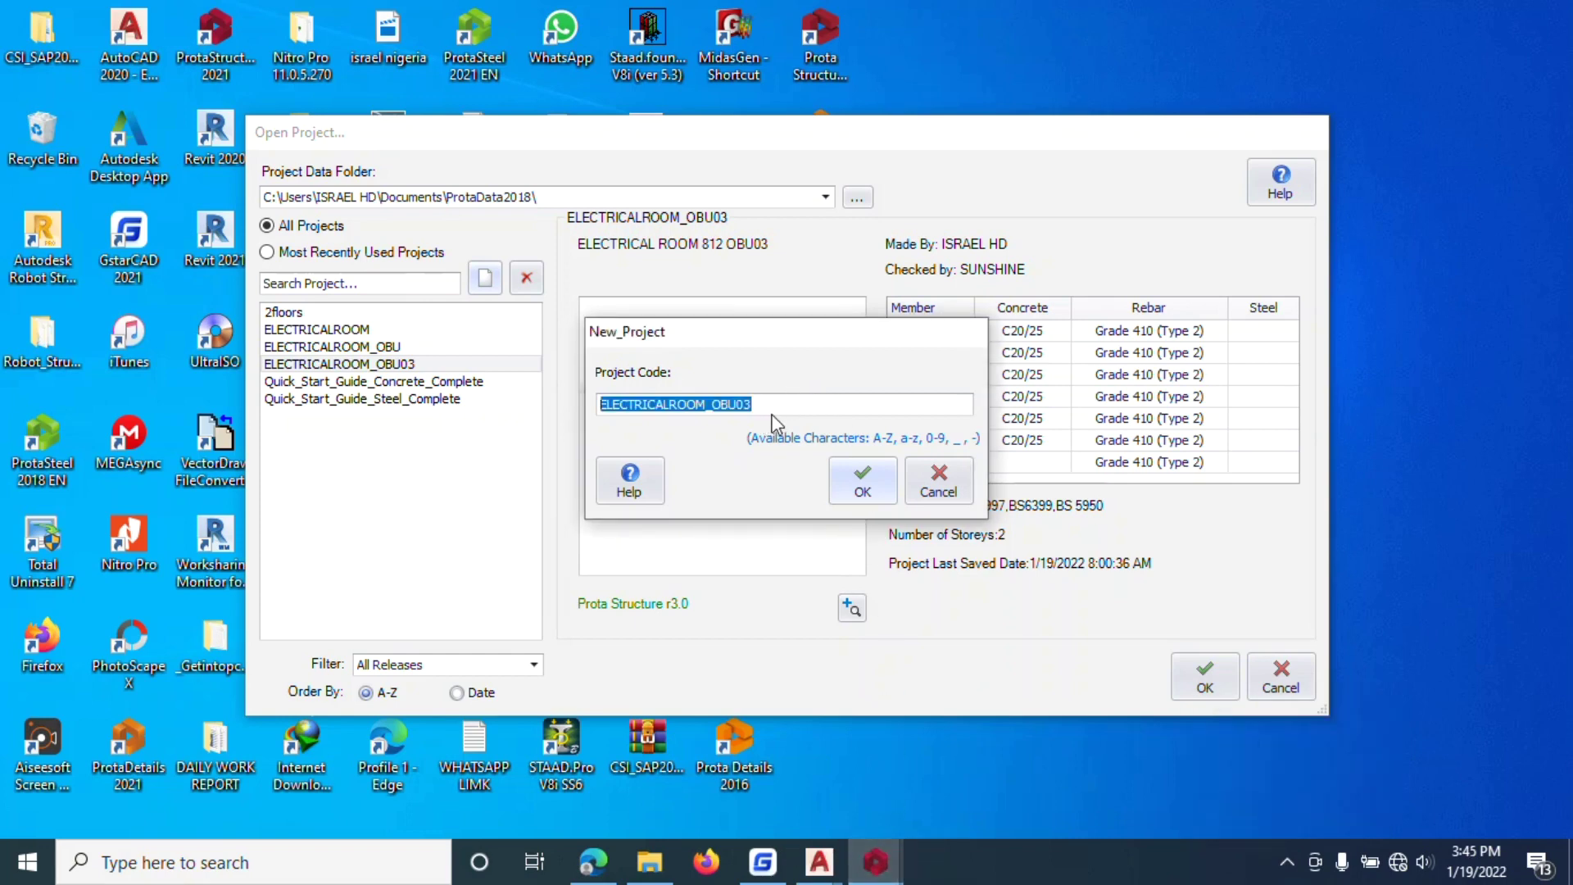
text(prota_)
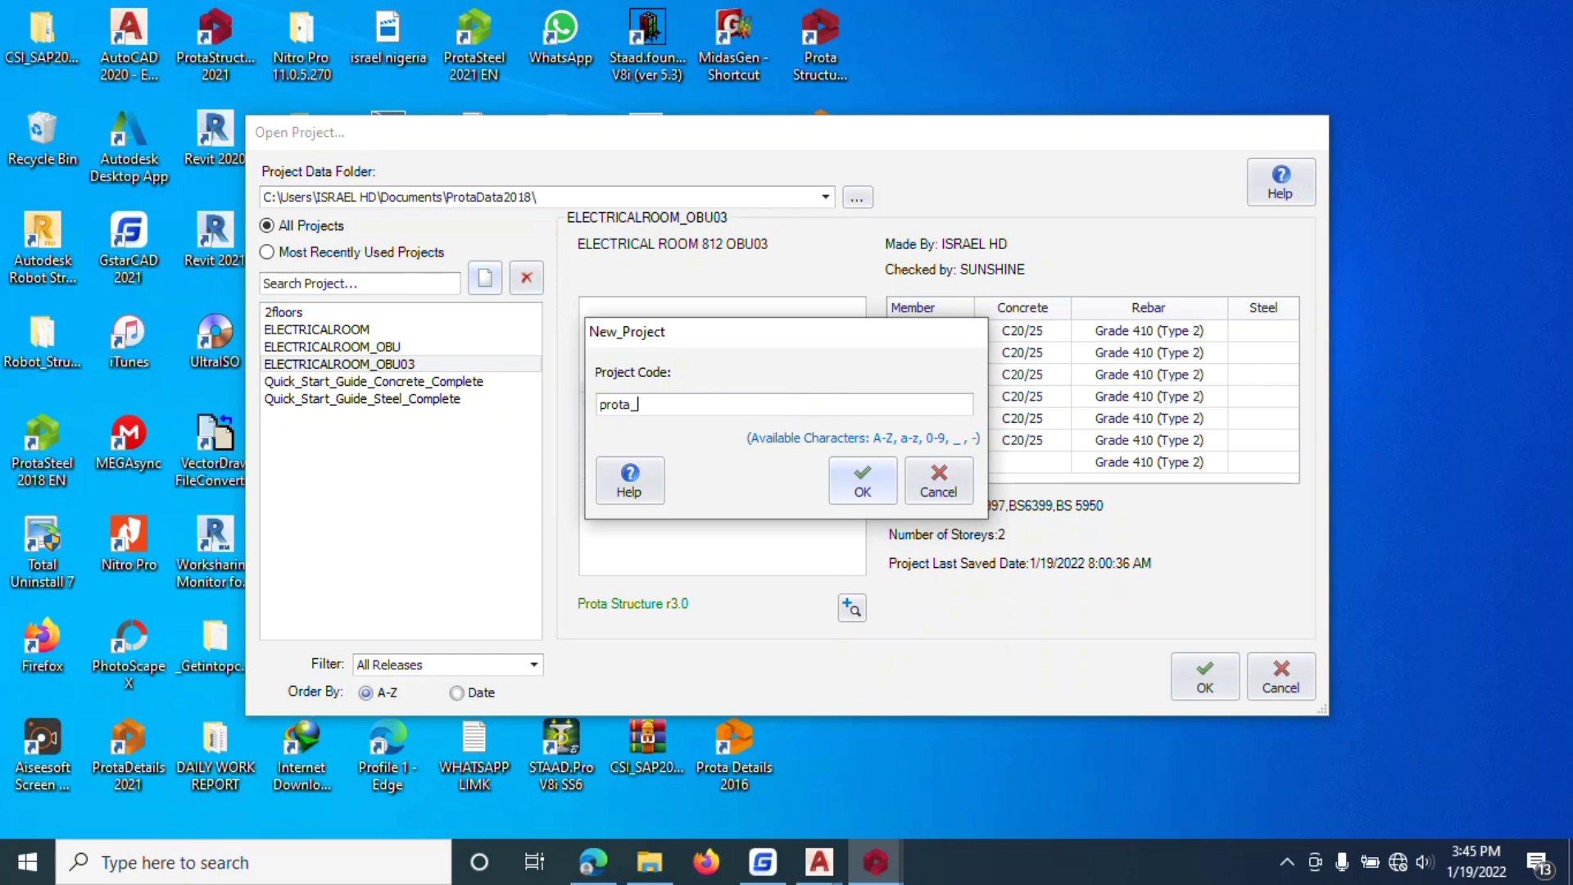
text(training)
click(603, 403)
text(HDS_)
click(882, 490)
click(408, 373)
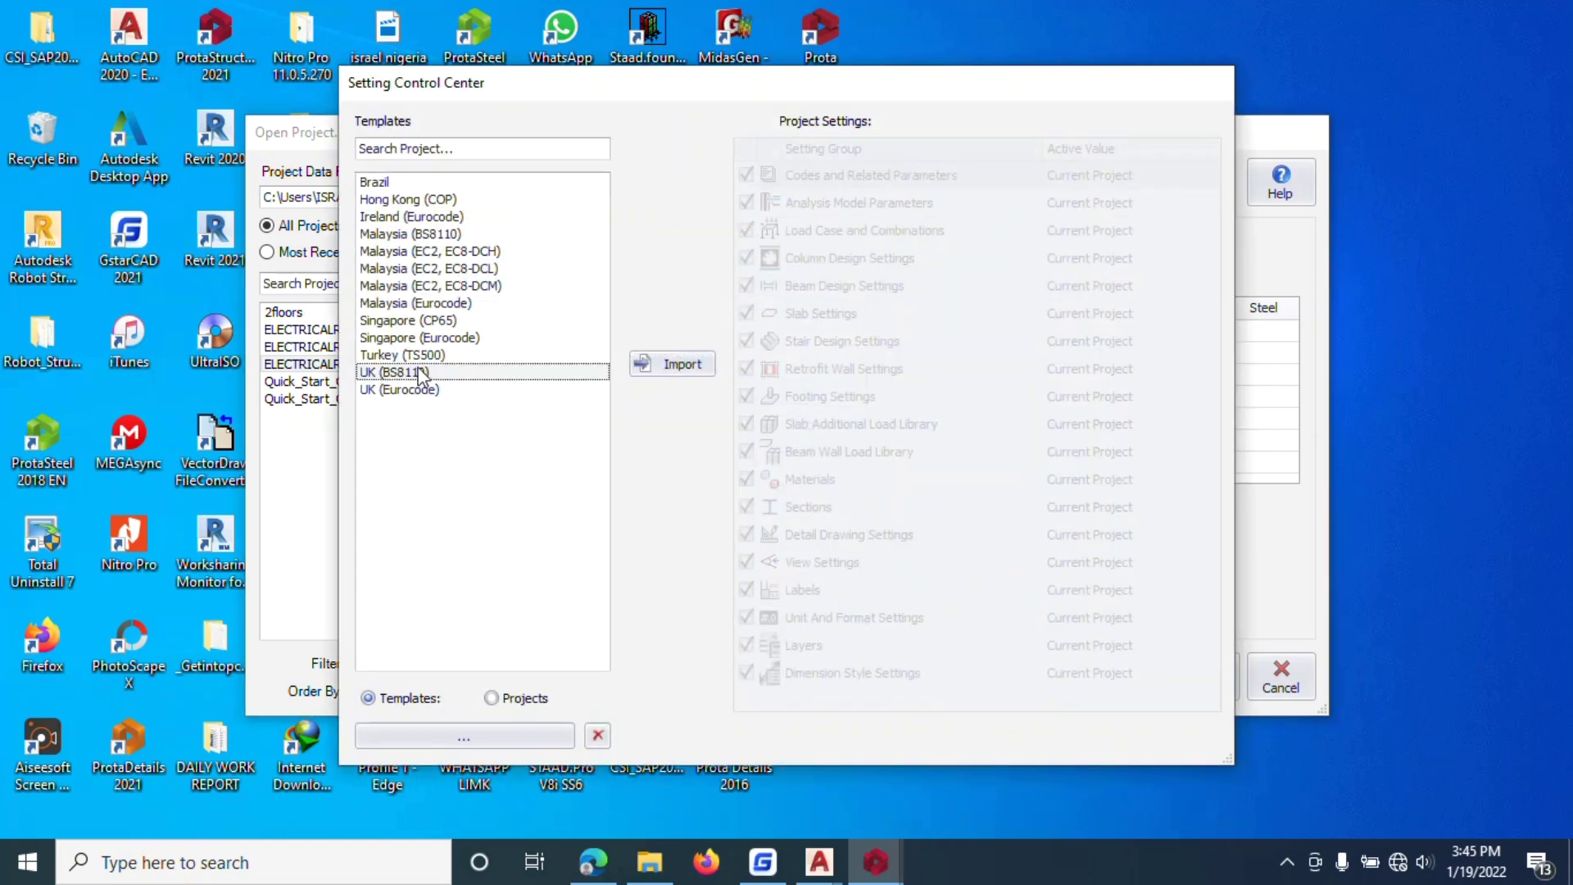
click(681, 365)
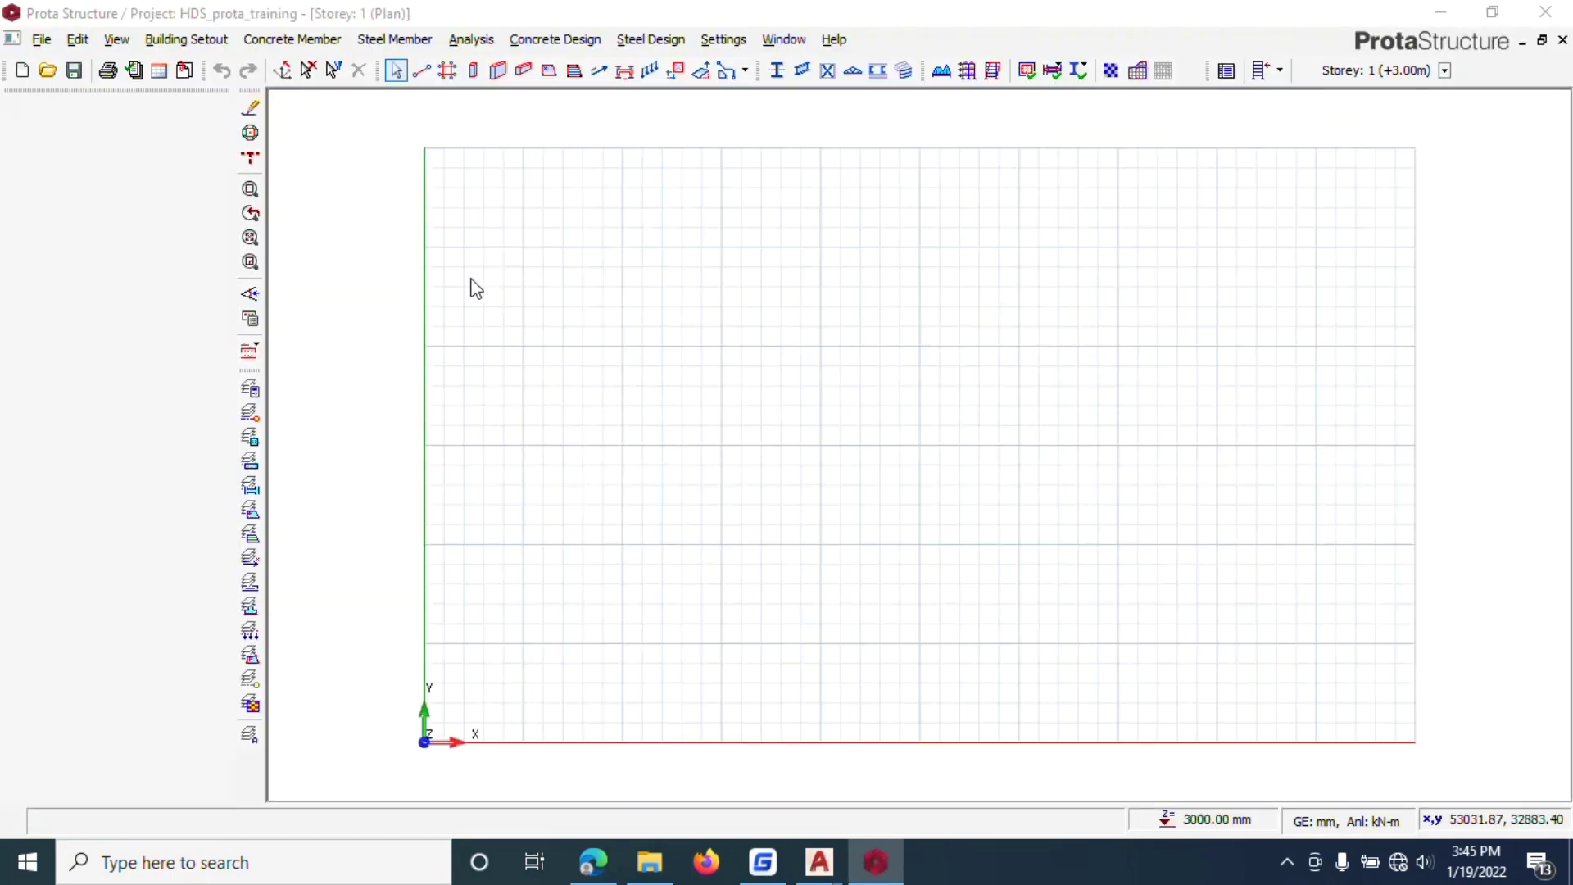
Step: Load the DXF file "training project" as the external reference drawing, using mm units and displaying text entities
click(41, 39)
mouse_move(356, 268)
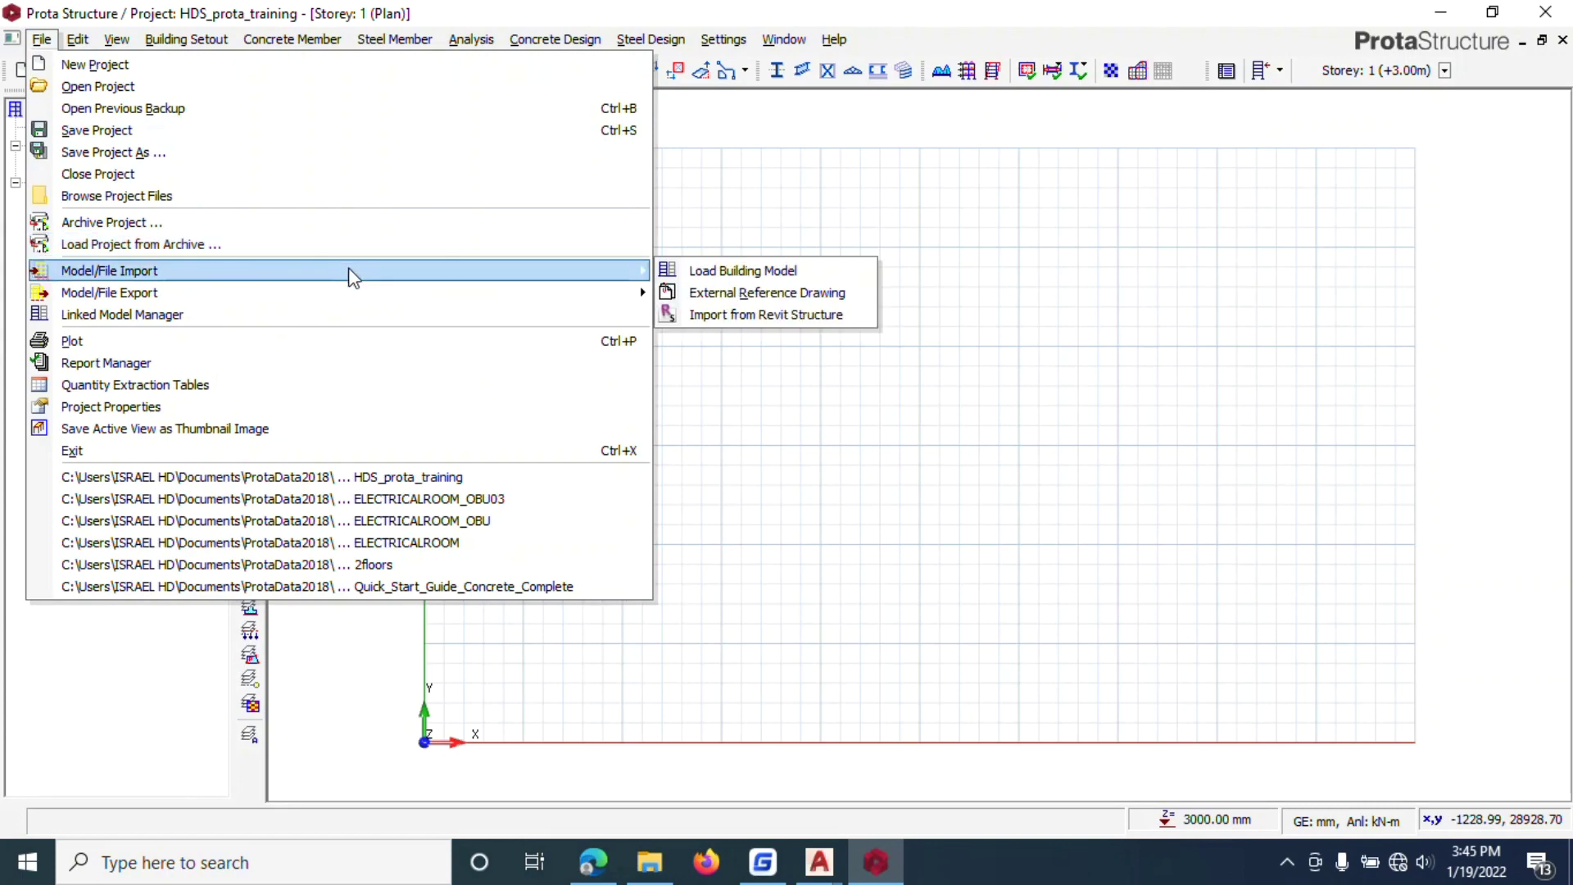
click(725, 289)
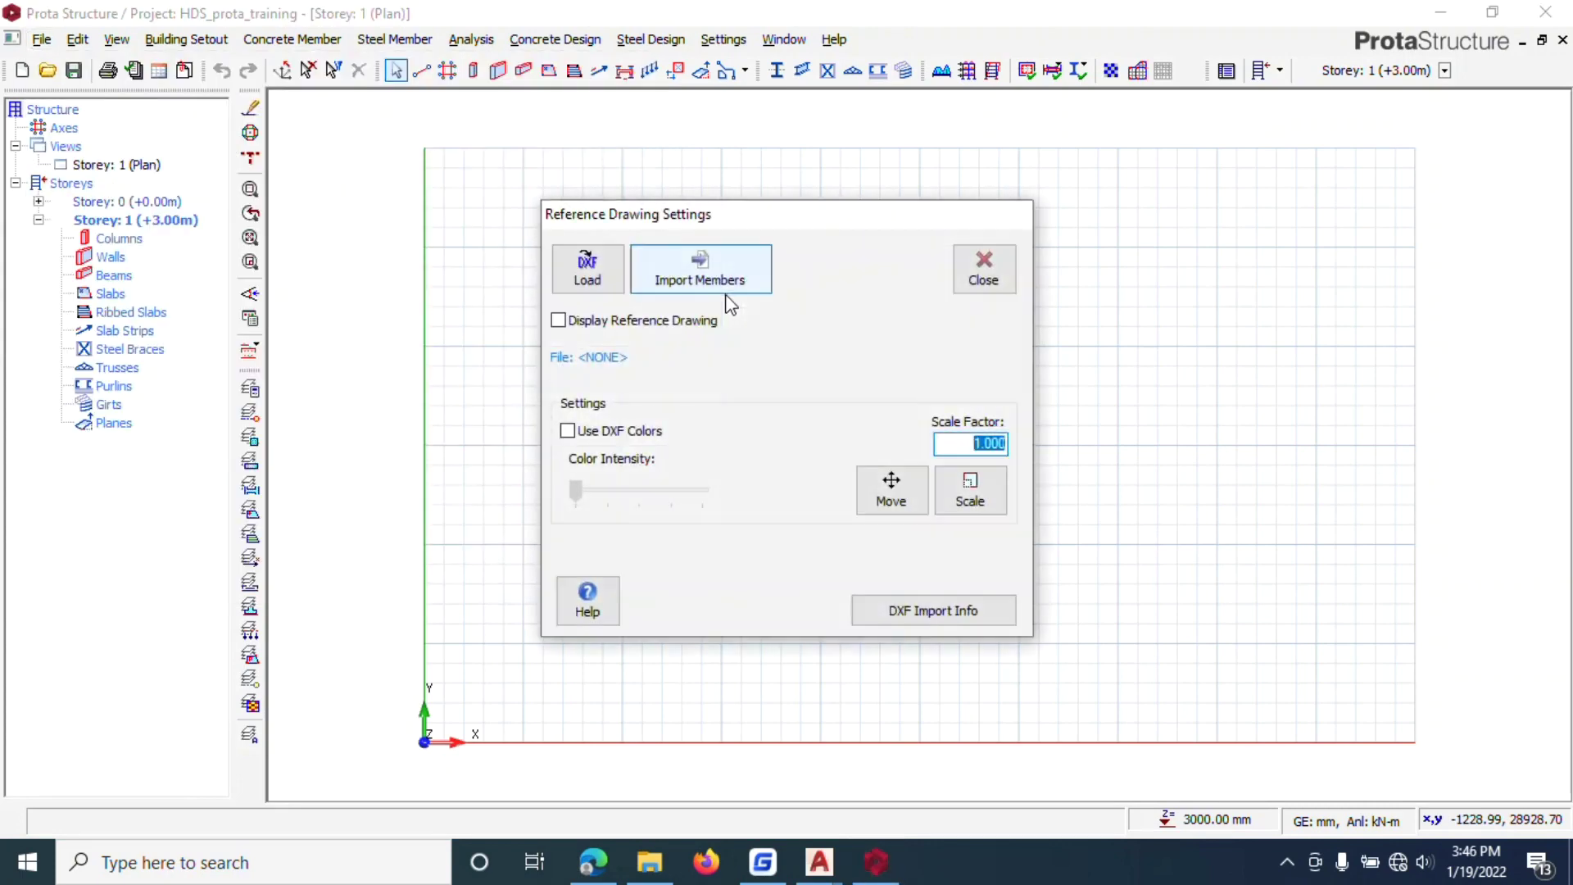
click(607, 287)
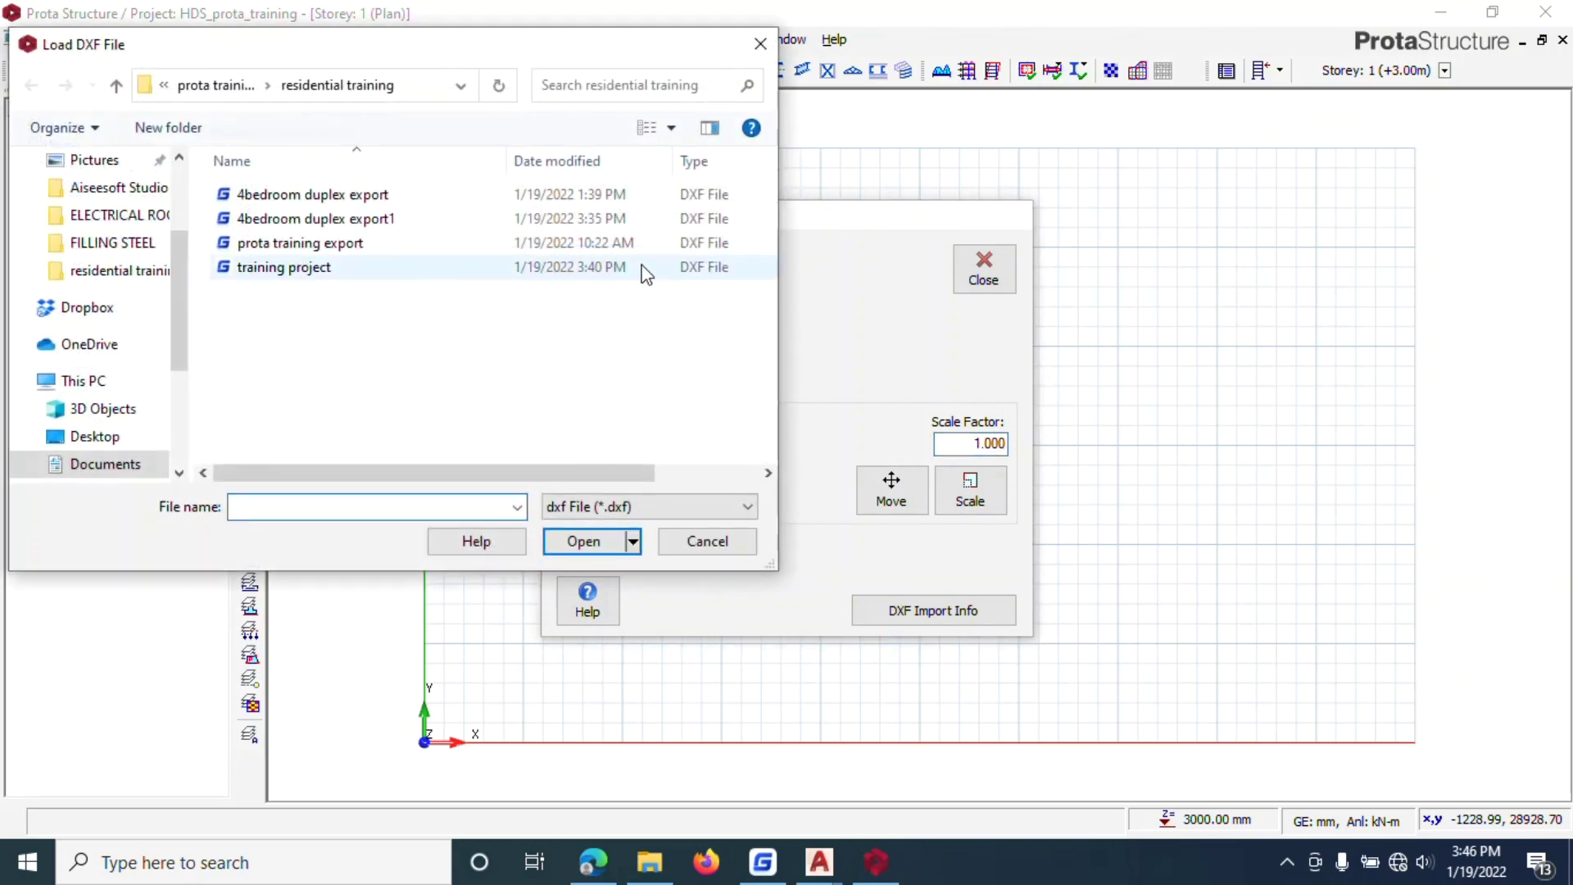
click(759, 44)
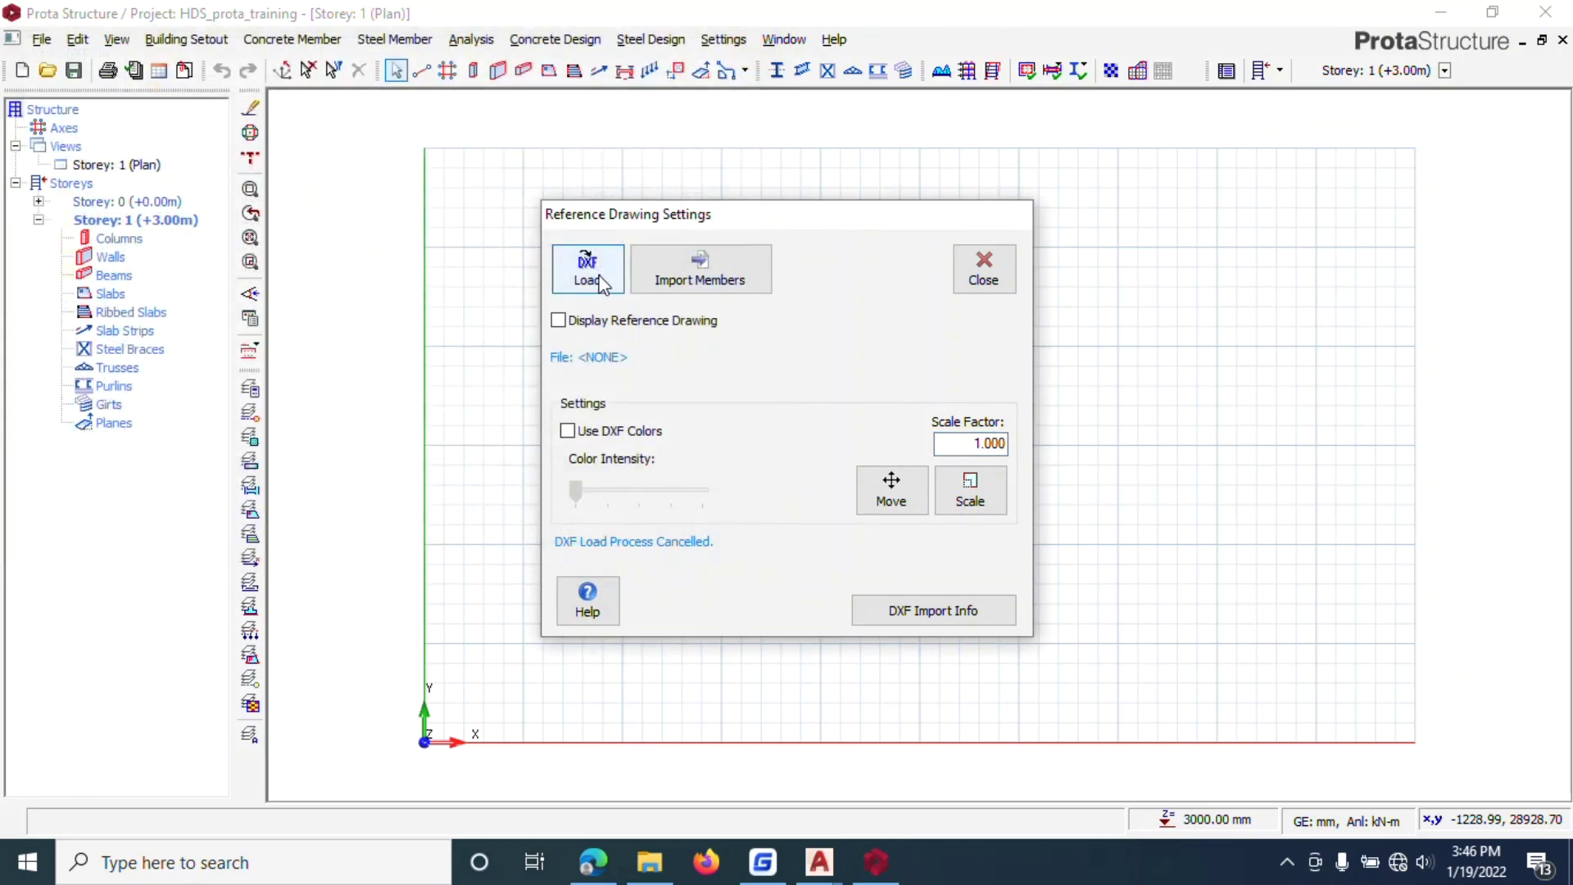
click(599, 277)
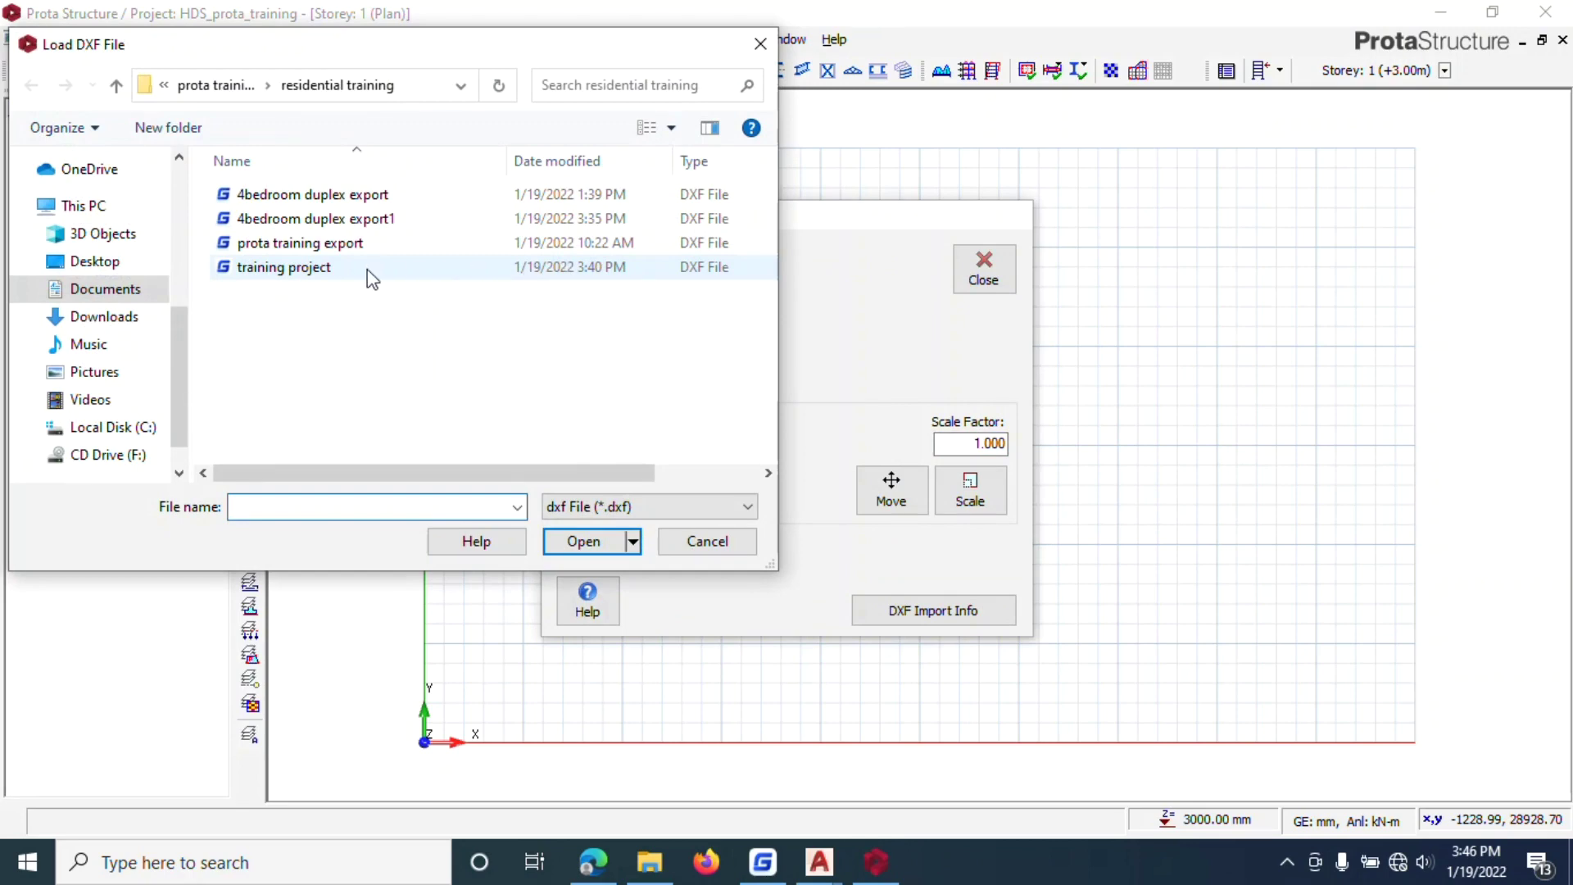
click(344, 269)
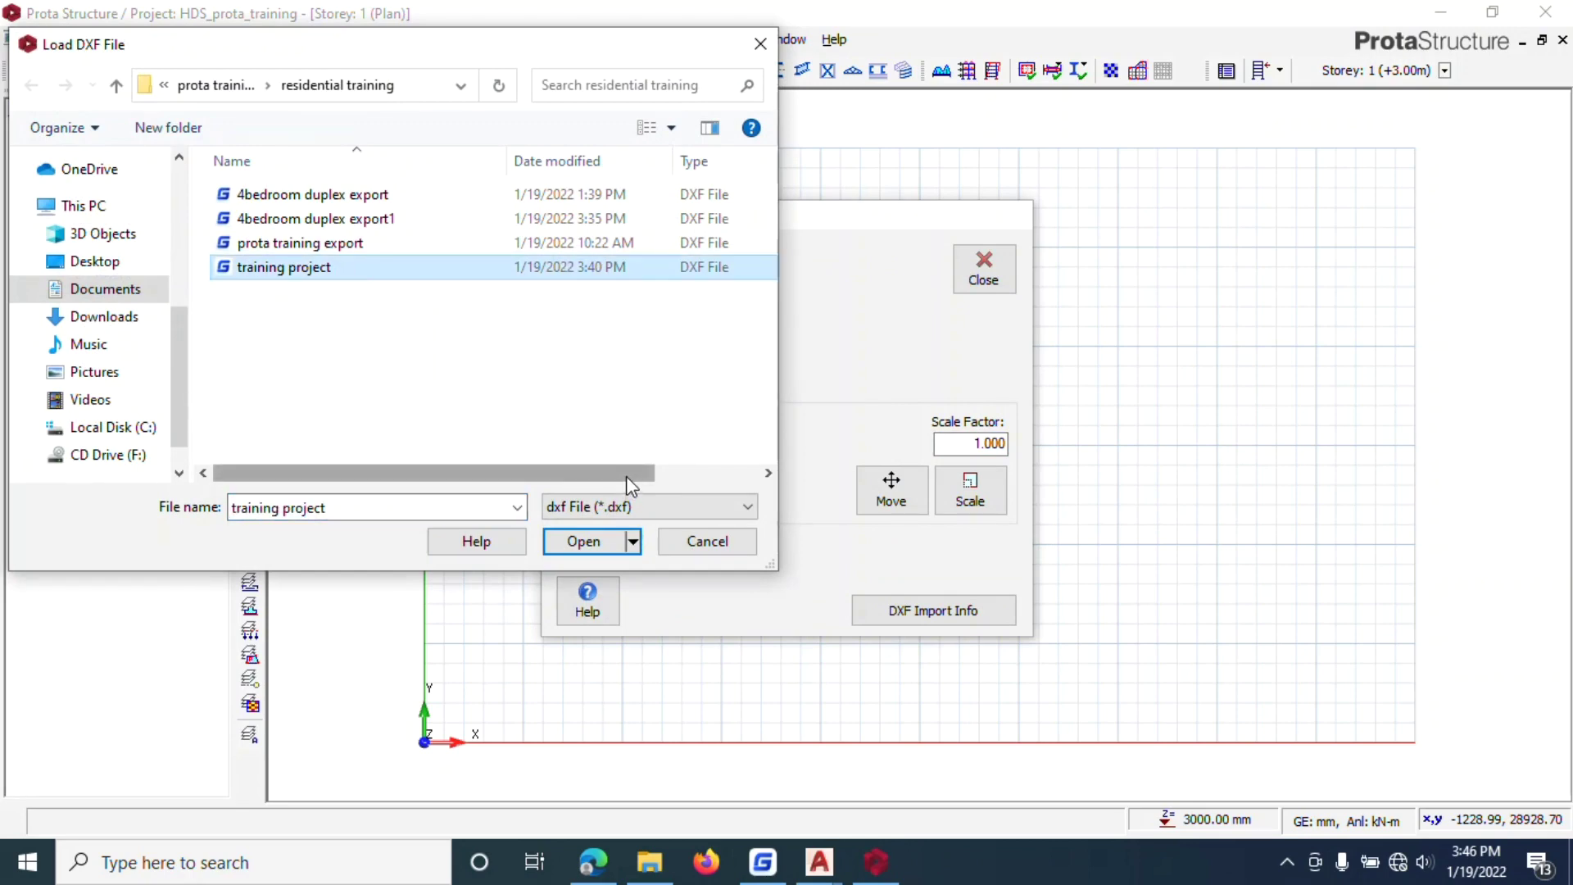
click(573, 542)
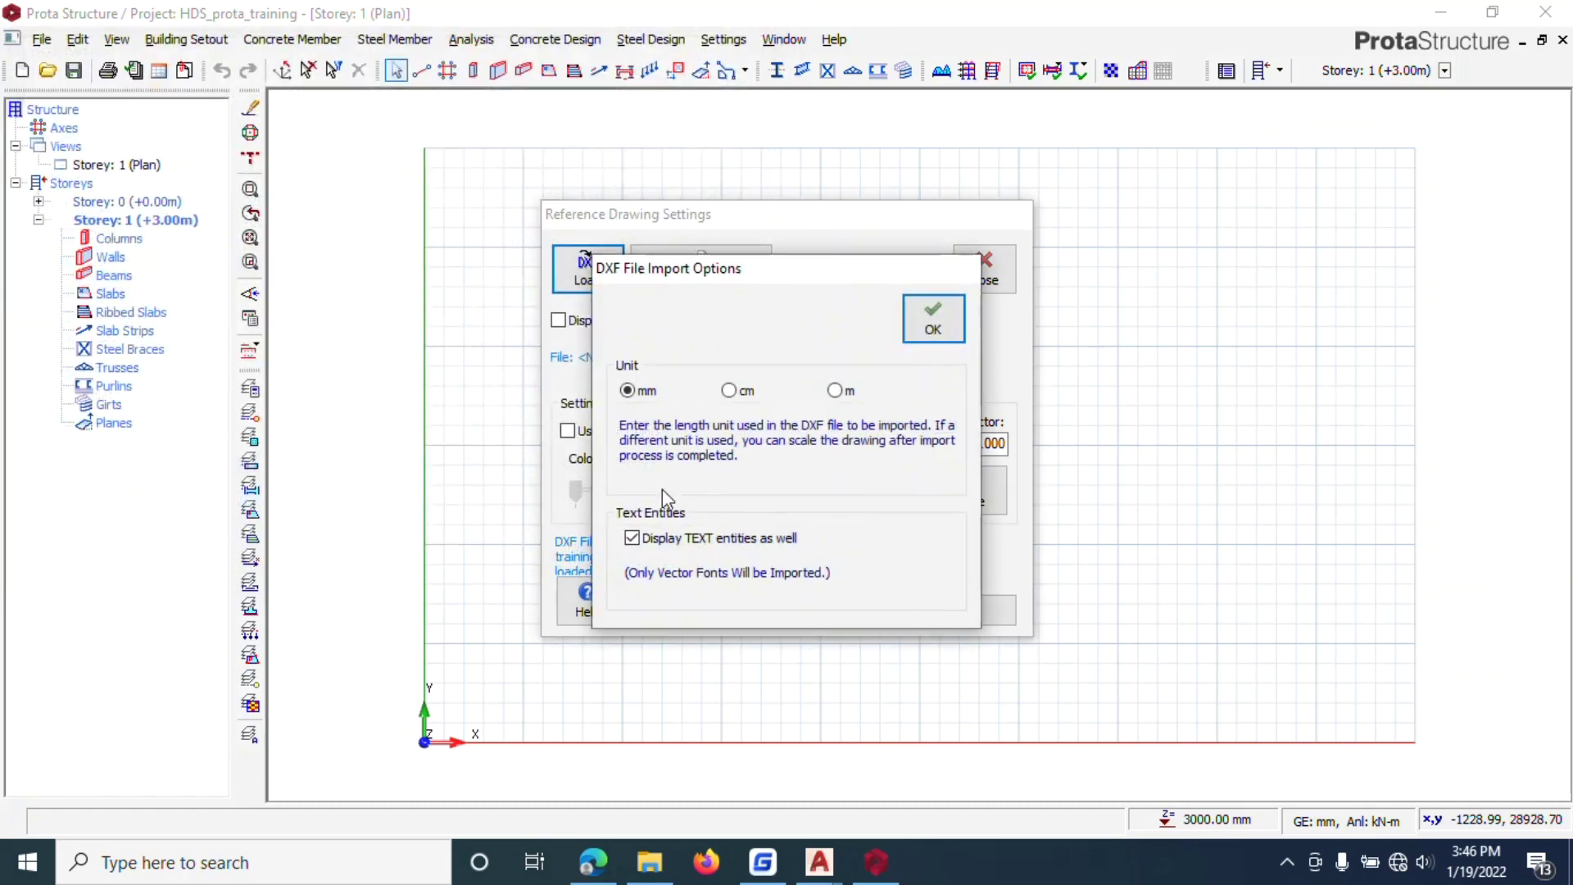
click(931, 325)
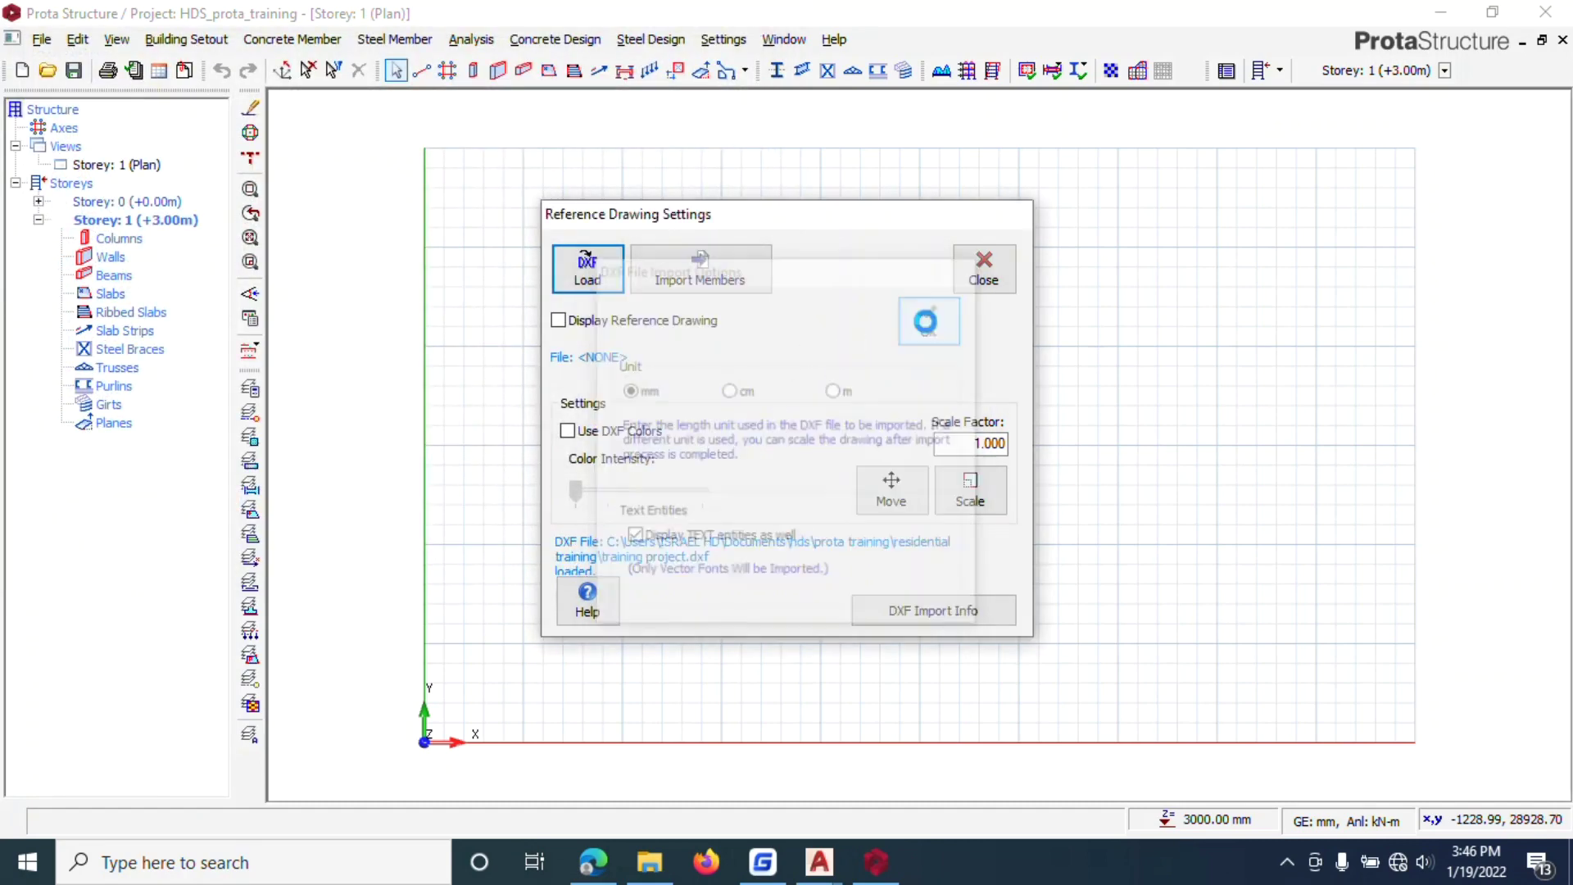
Step: Move the reference drawing about 9 m diagonally in the plan, away from the origin in positive X and Y
drag(728, 221, 1155, 283)
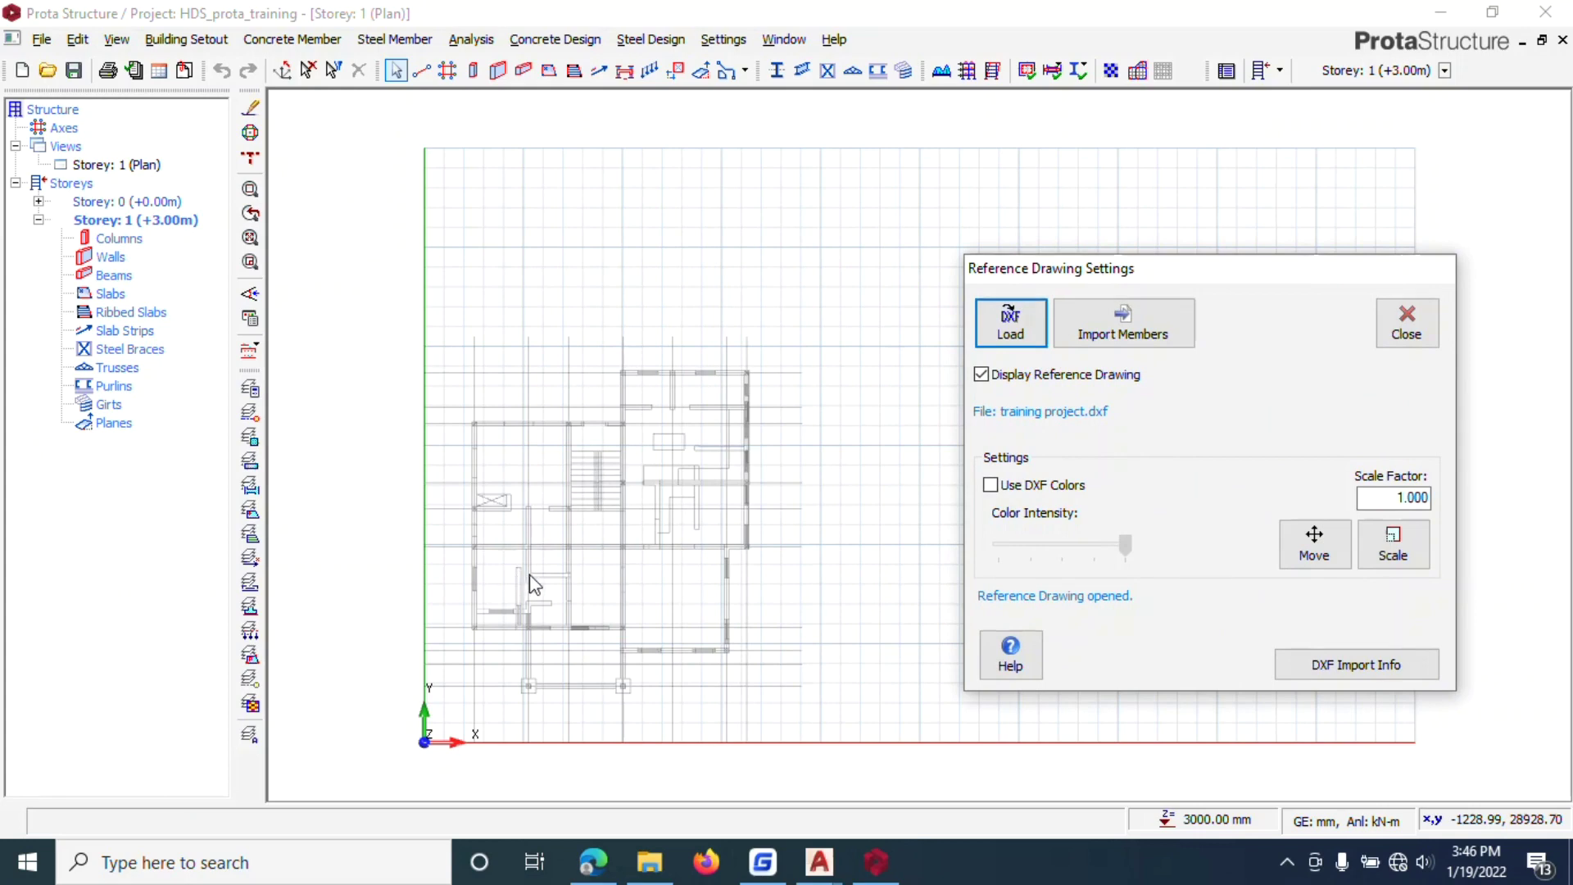
drag(1136, 272, 1020, 231)
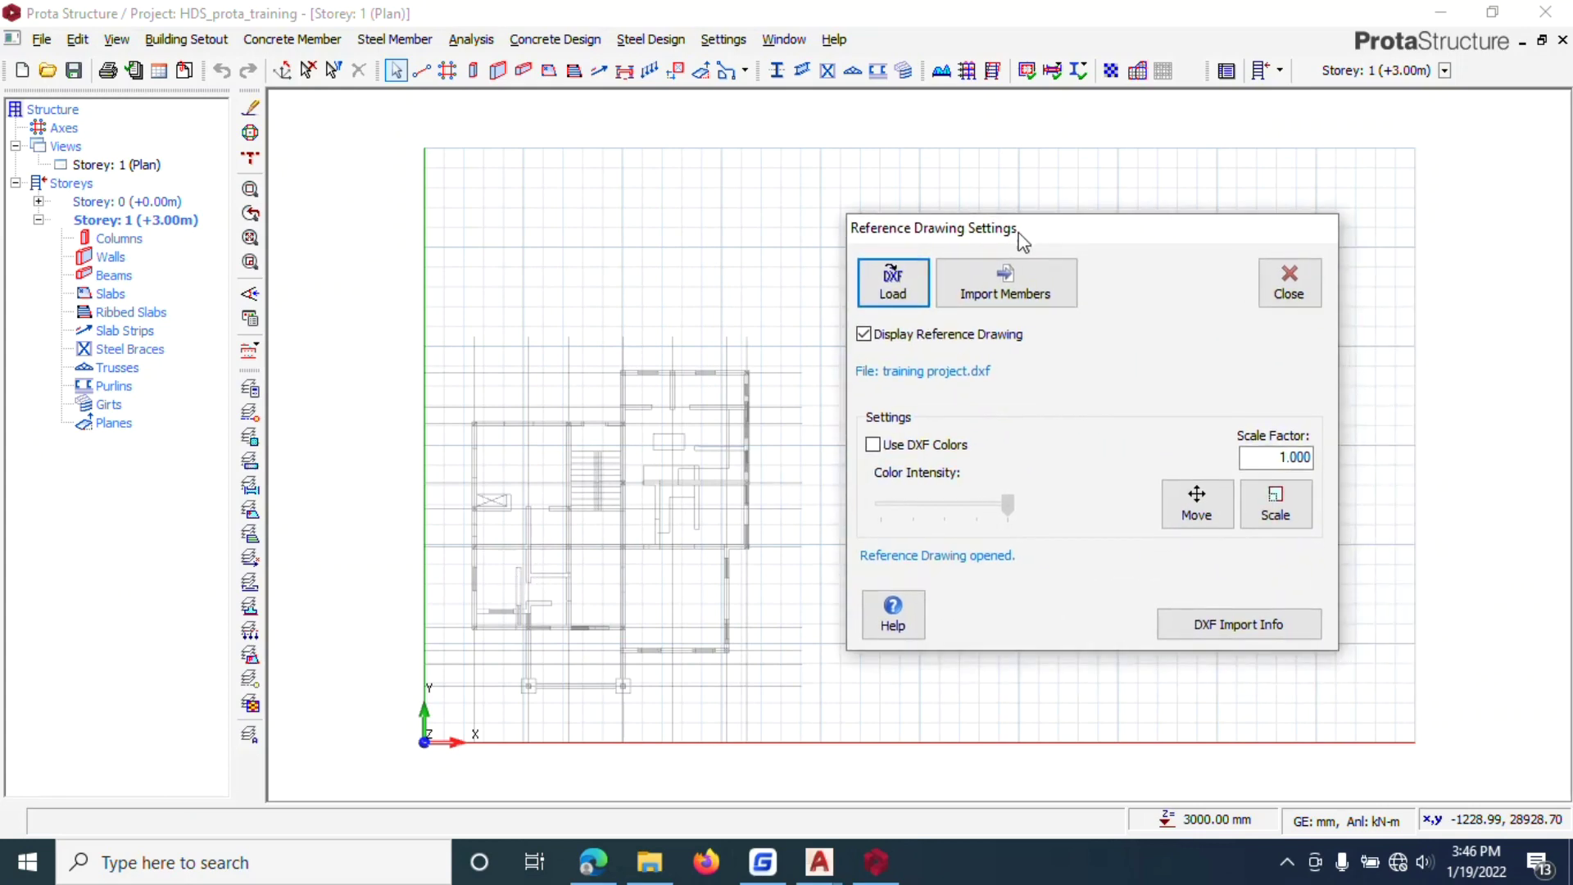
click(1199, 504)
click(551, 576)
click(709, 485)
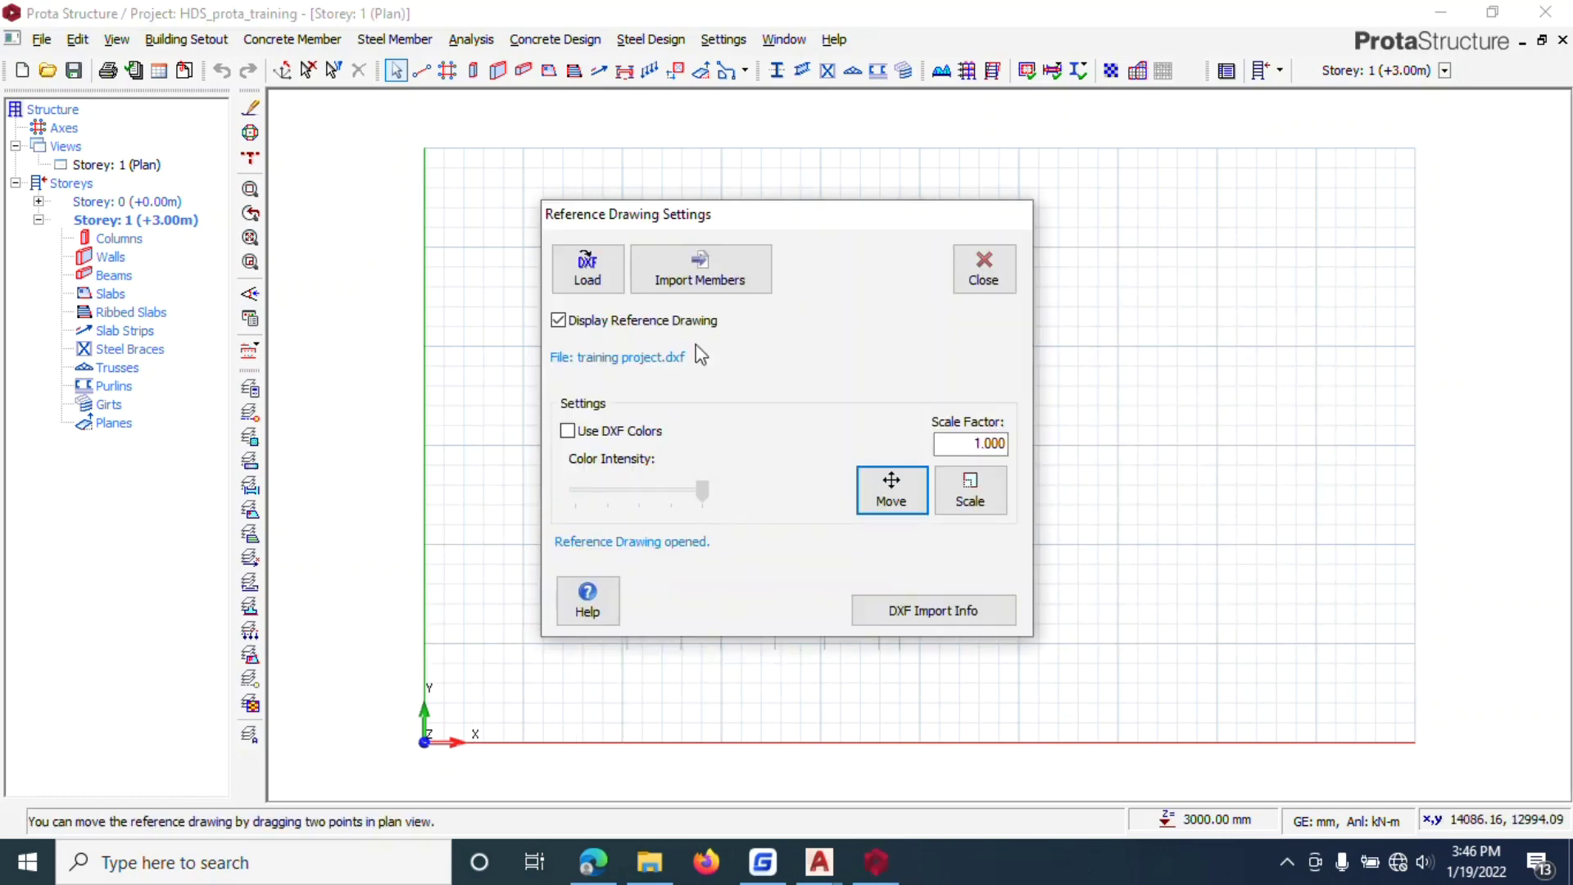
Step: Import axes from the GRID MINE layer and columns from the COLUMN MINE layer, and run the full building model check
mouse_move(730, 214)
mouse_down()
mouse_move(1109, 337)
mouse_move(721, 245)
mouse_up()
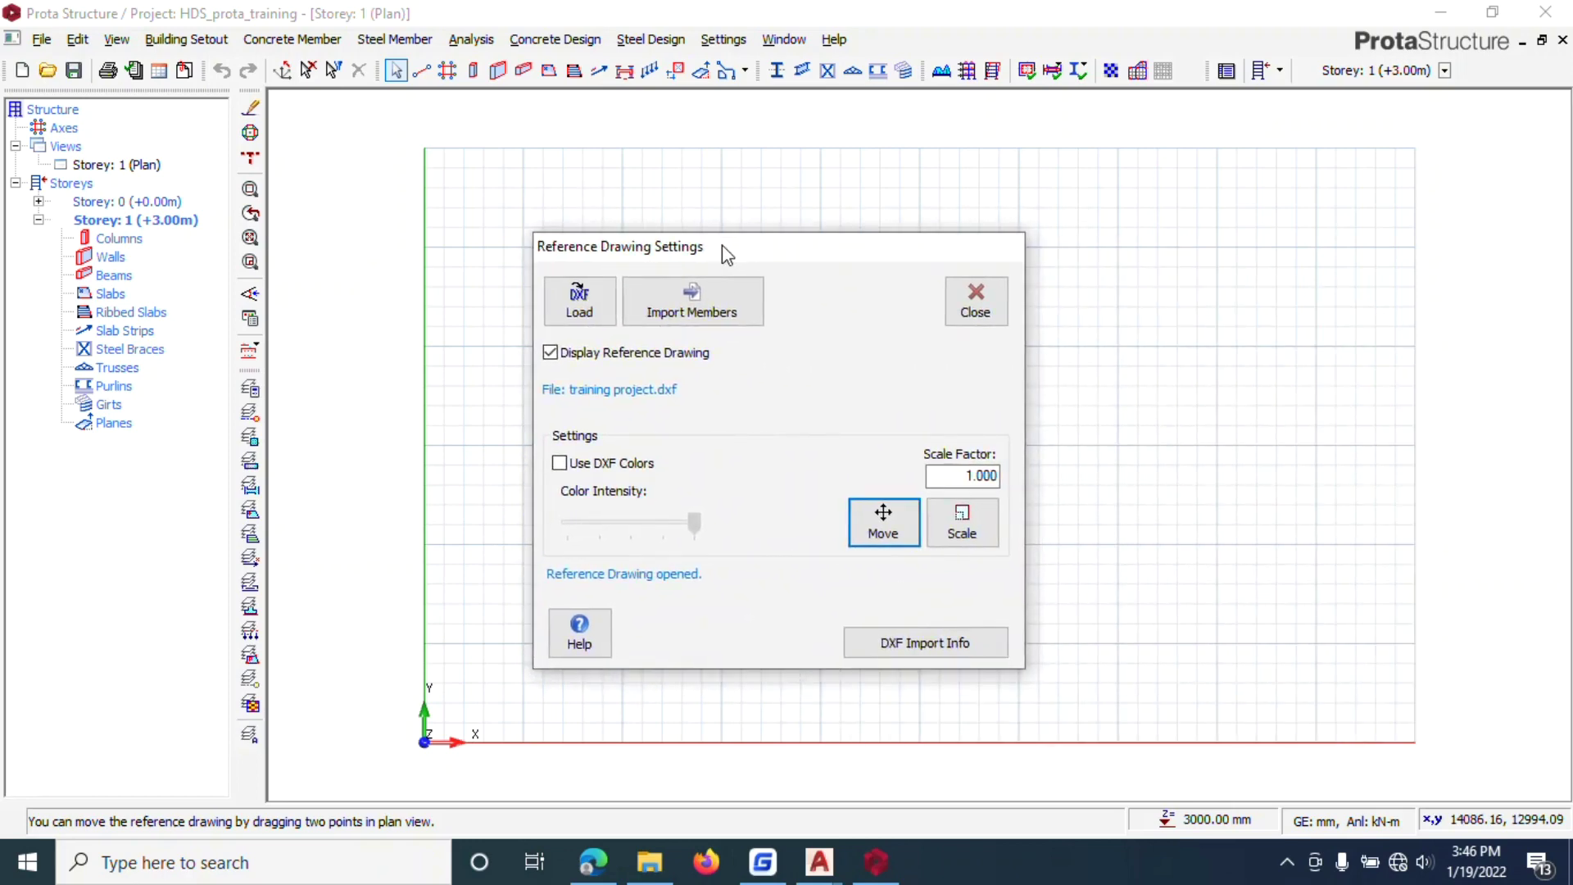
click(696, 316)
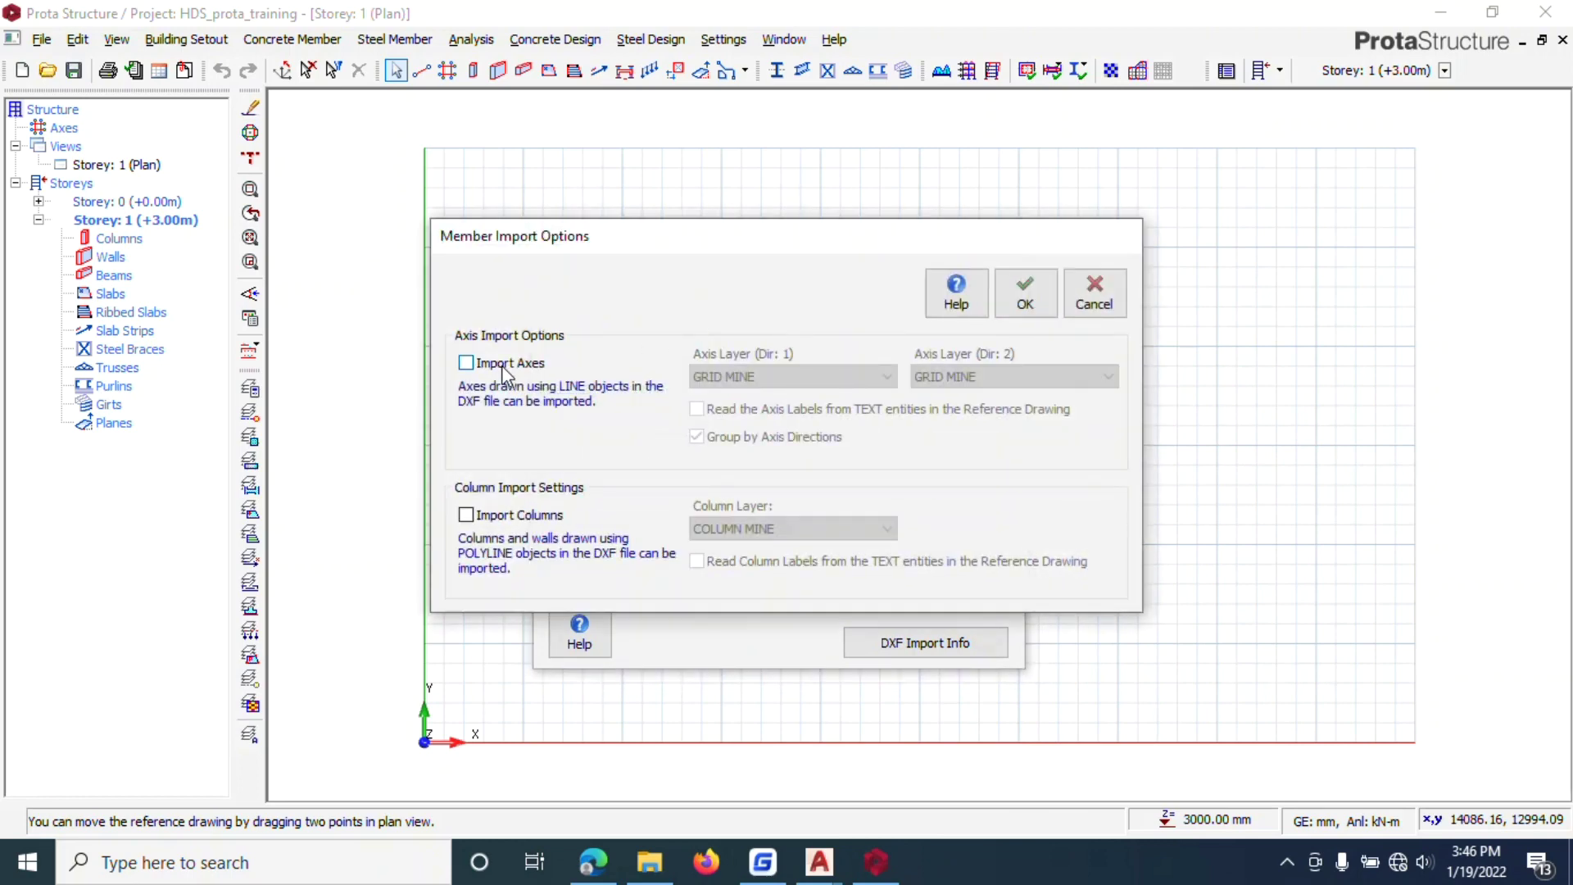
click(502, 365)
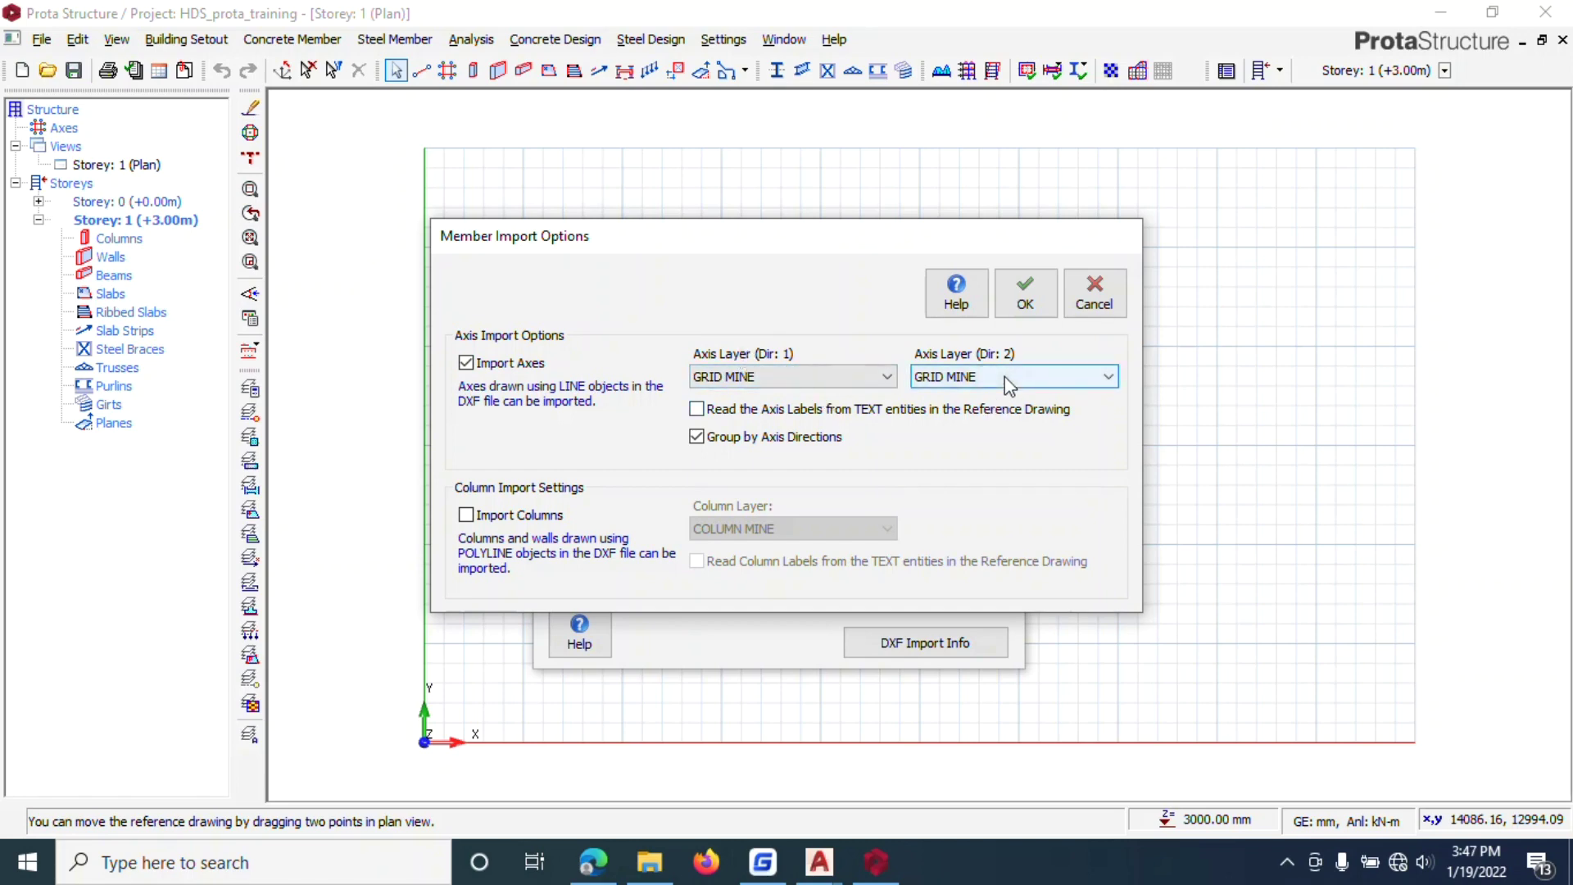
click(527, 517)
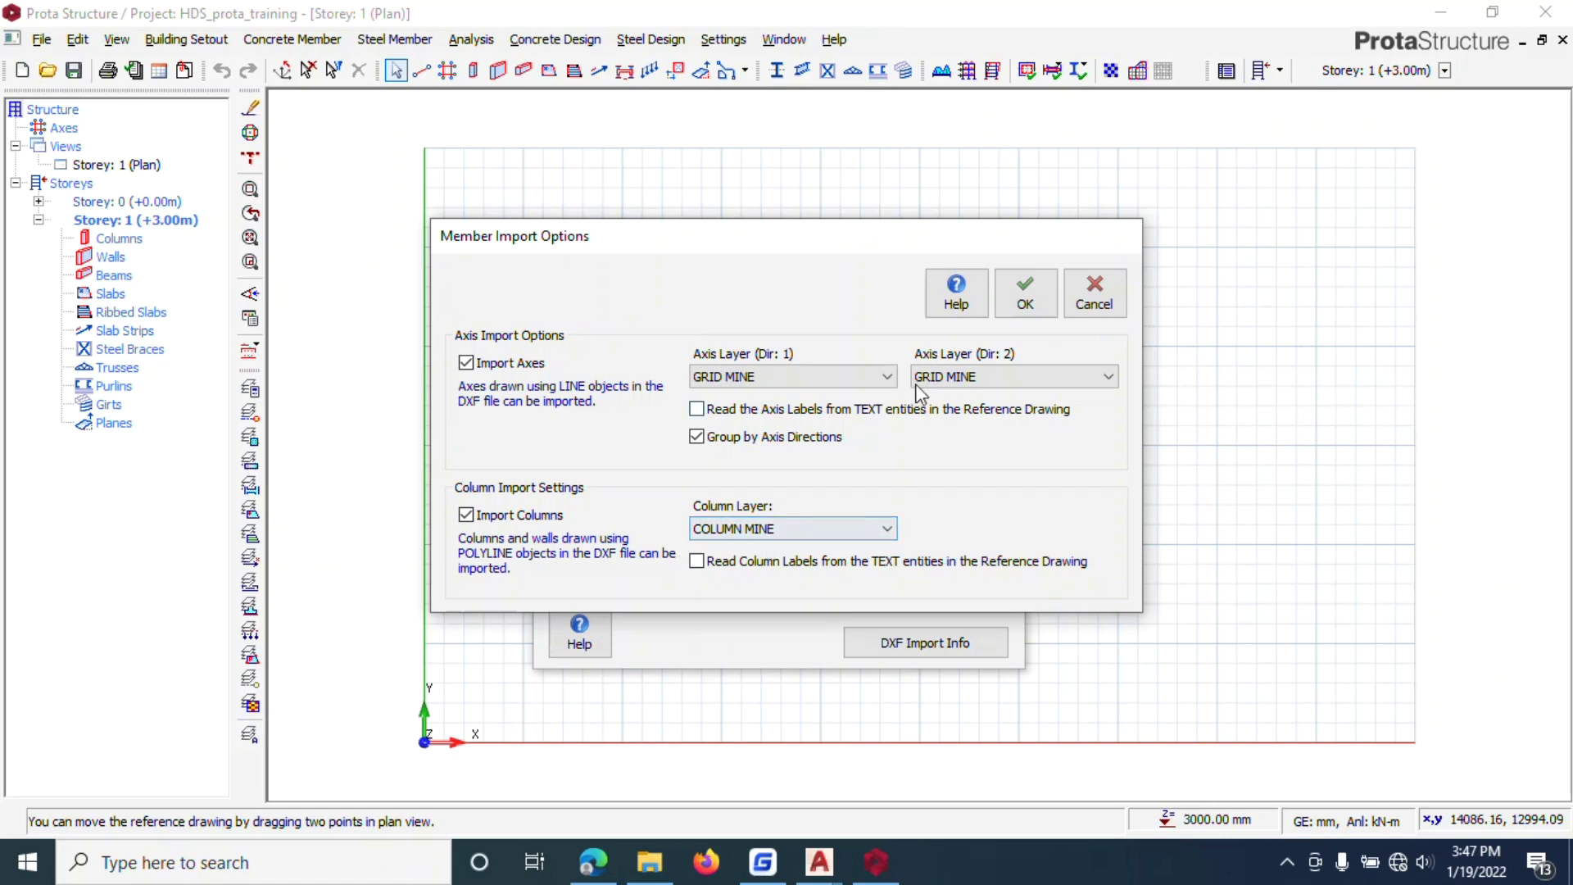
click(1025, 294)
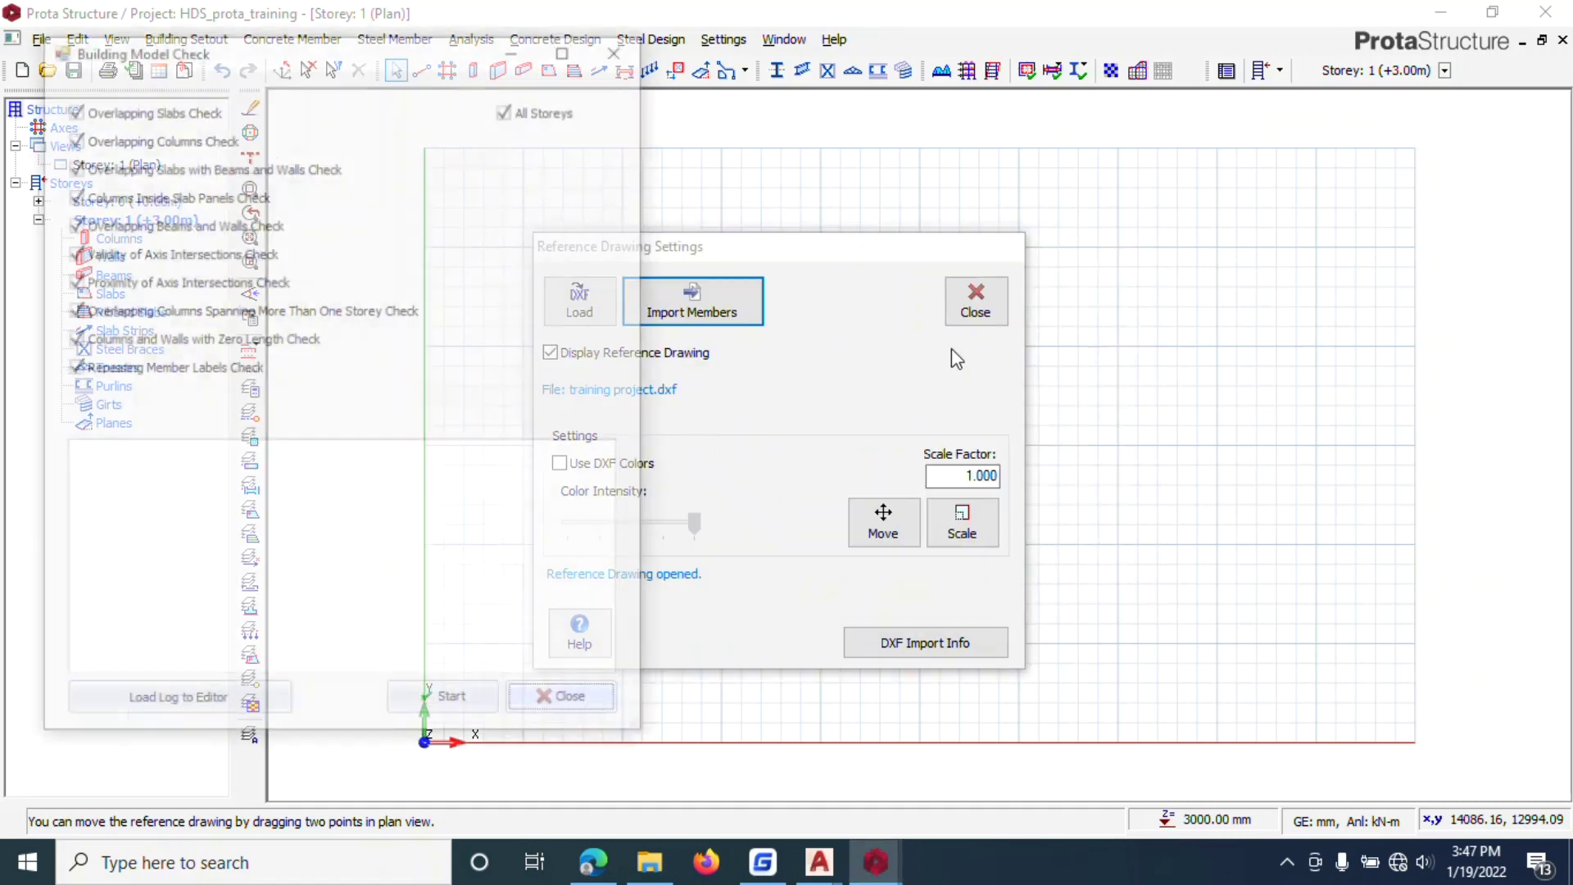
click(434, 705)
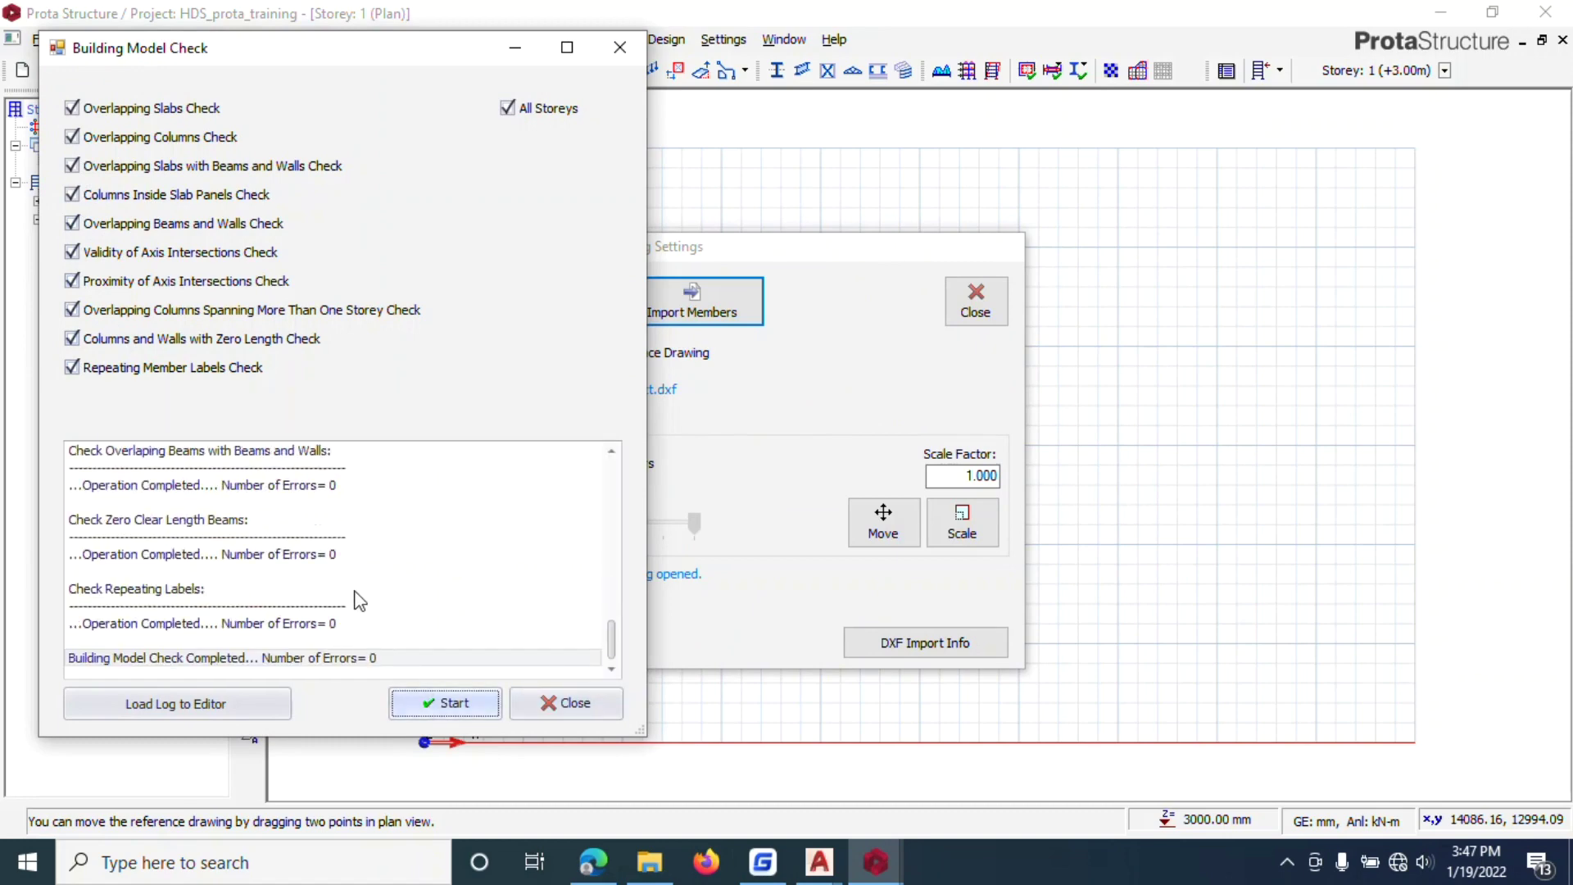
click(553, 705)
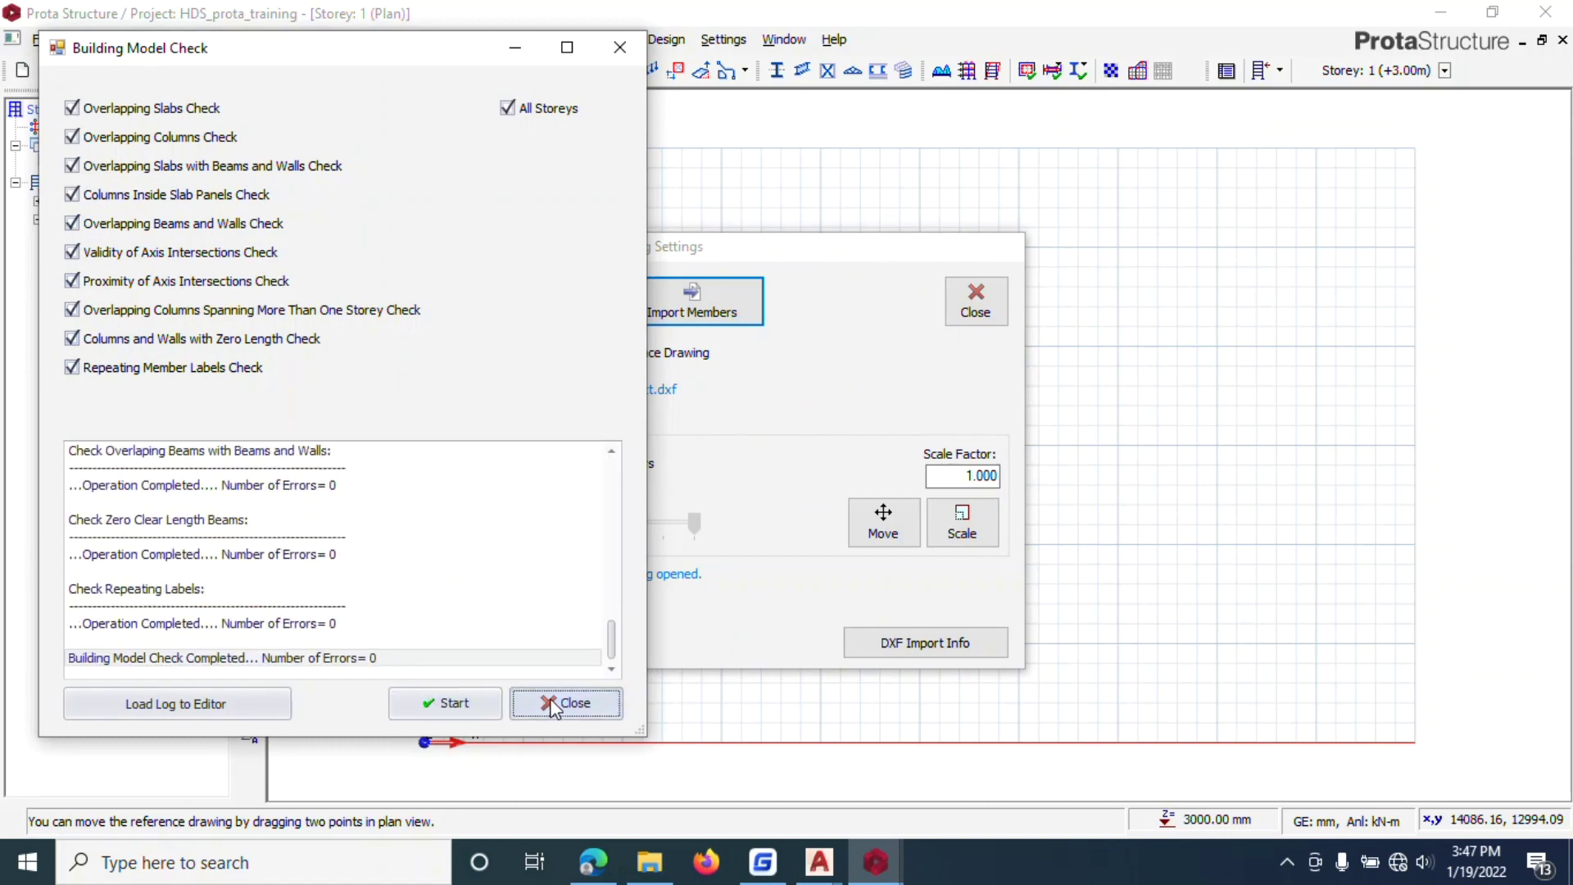
Step: Turn on the DXF colours for the reference drawing and close its settings
drag(647, 247, 956, 250)
click(884, 470)
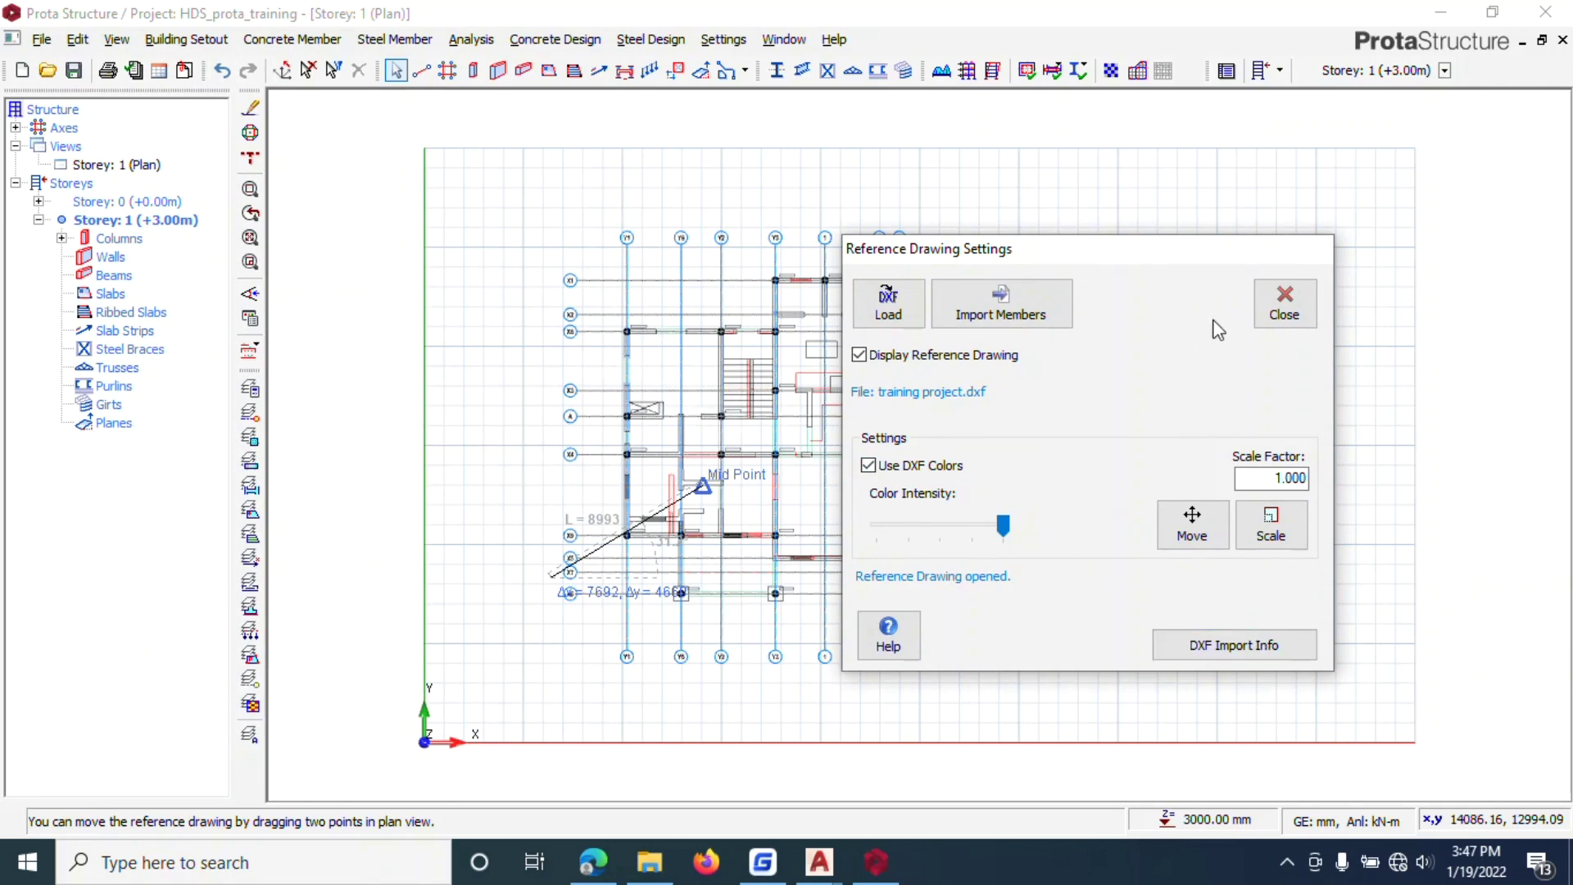
click(1284, 310)
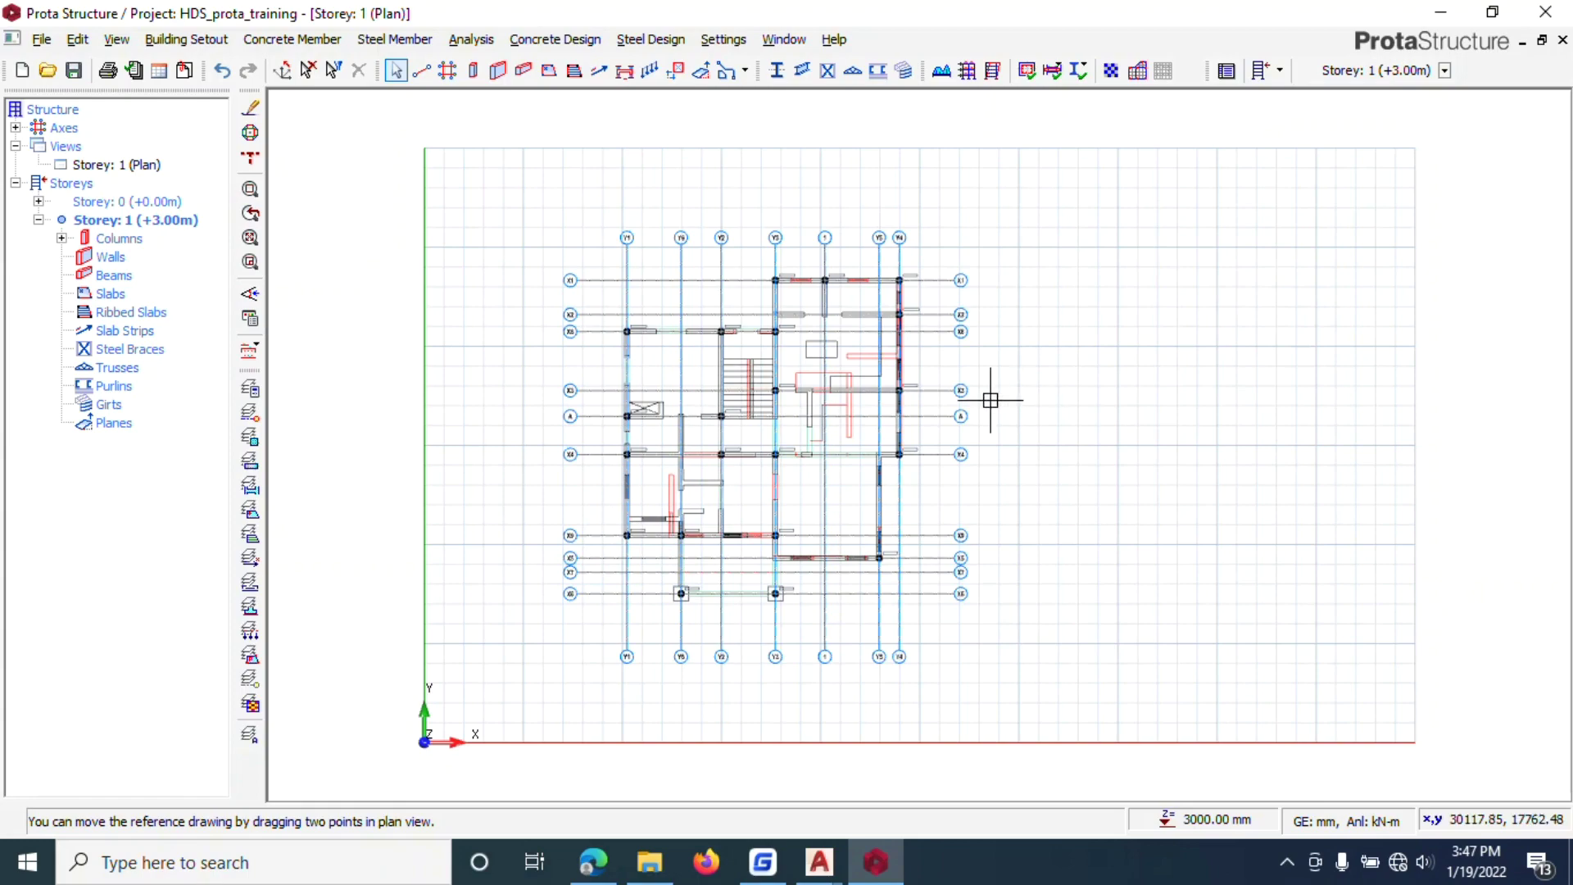
Step: Examine the imported axes, their labels and the columns over the reference drawing in the Storey 1 plan
scroll(660, 446, up, 5)
scroll(693, 417, down, 3)
scroll(951, 154, down, 5)
scroll(765, 397, up, 4)
scroll(948, 232, down, 4)
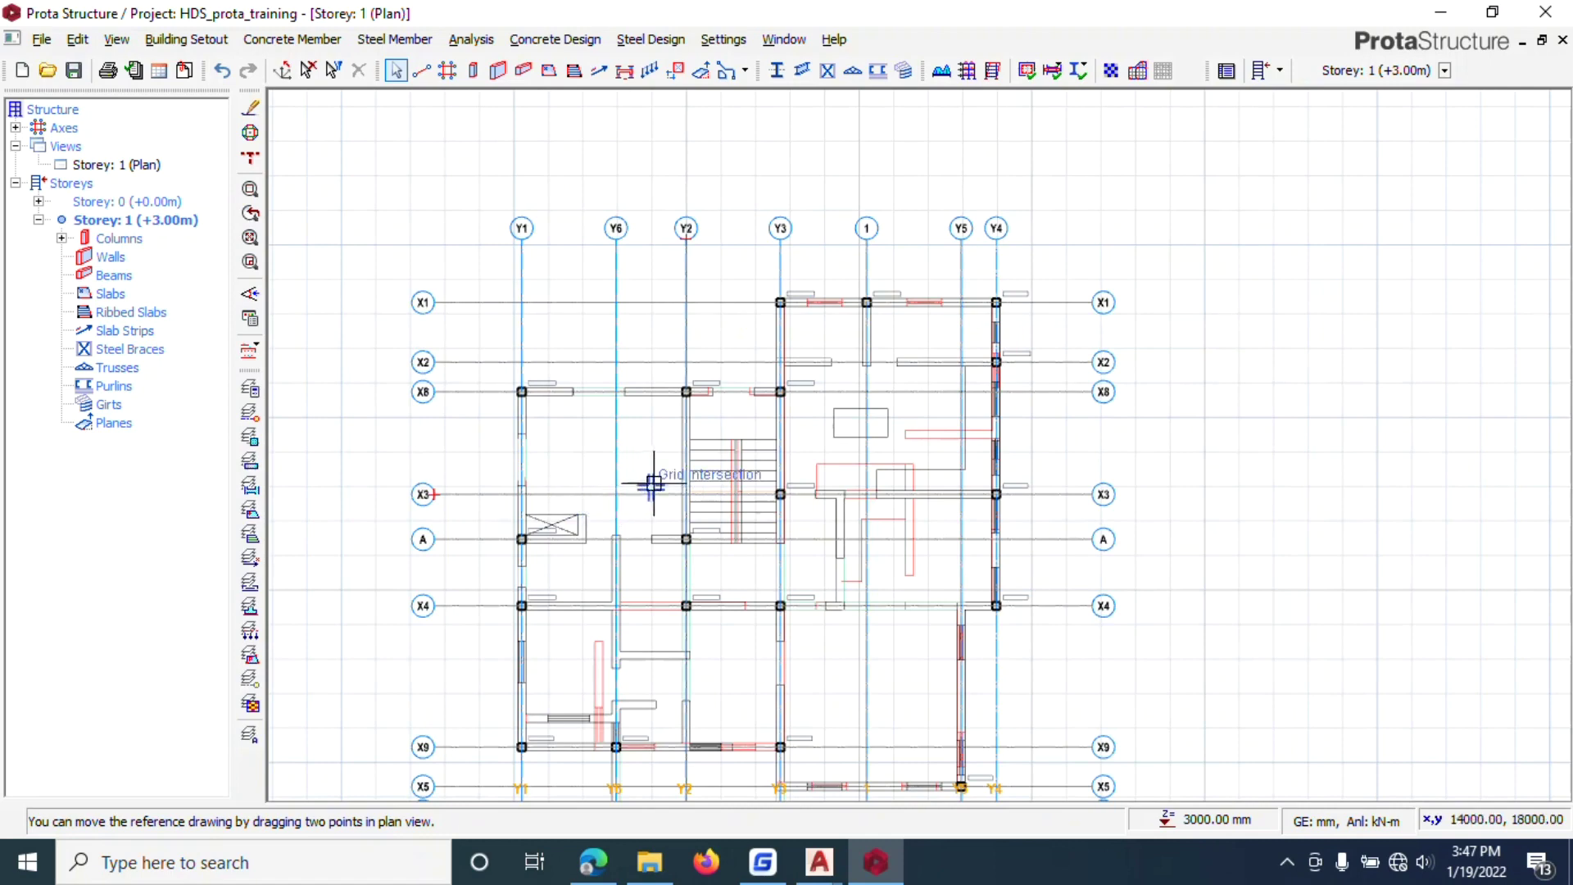
scroll(649, 485, down, 4)
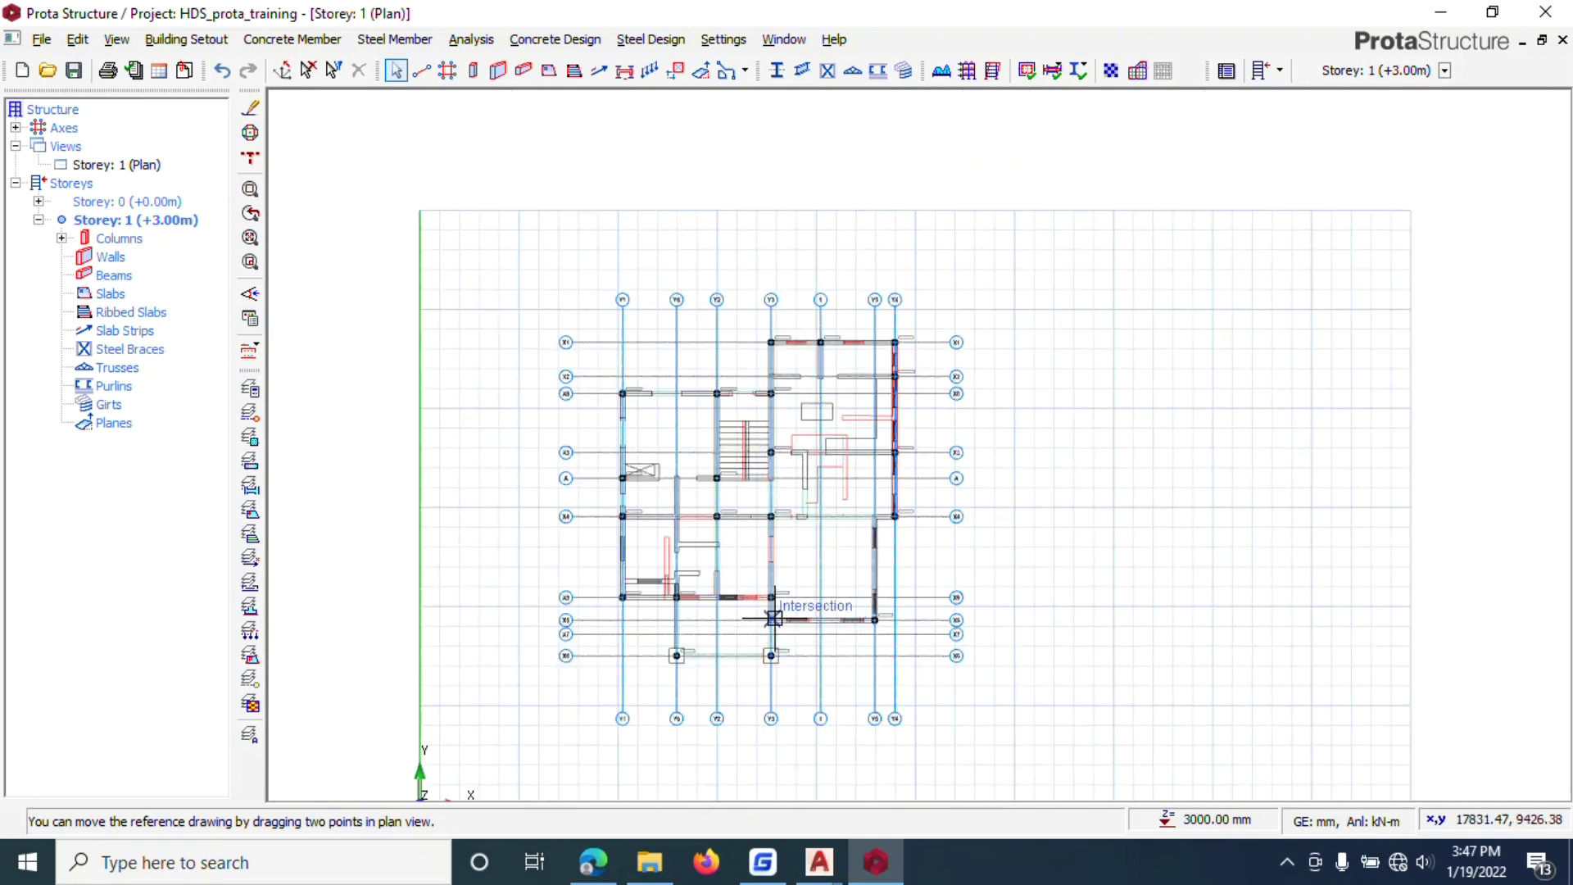
scroll(694, 298, up, 3)
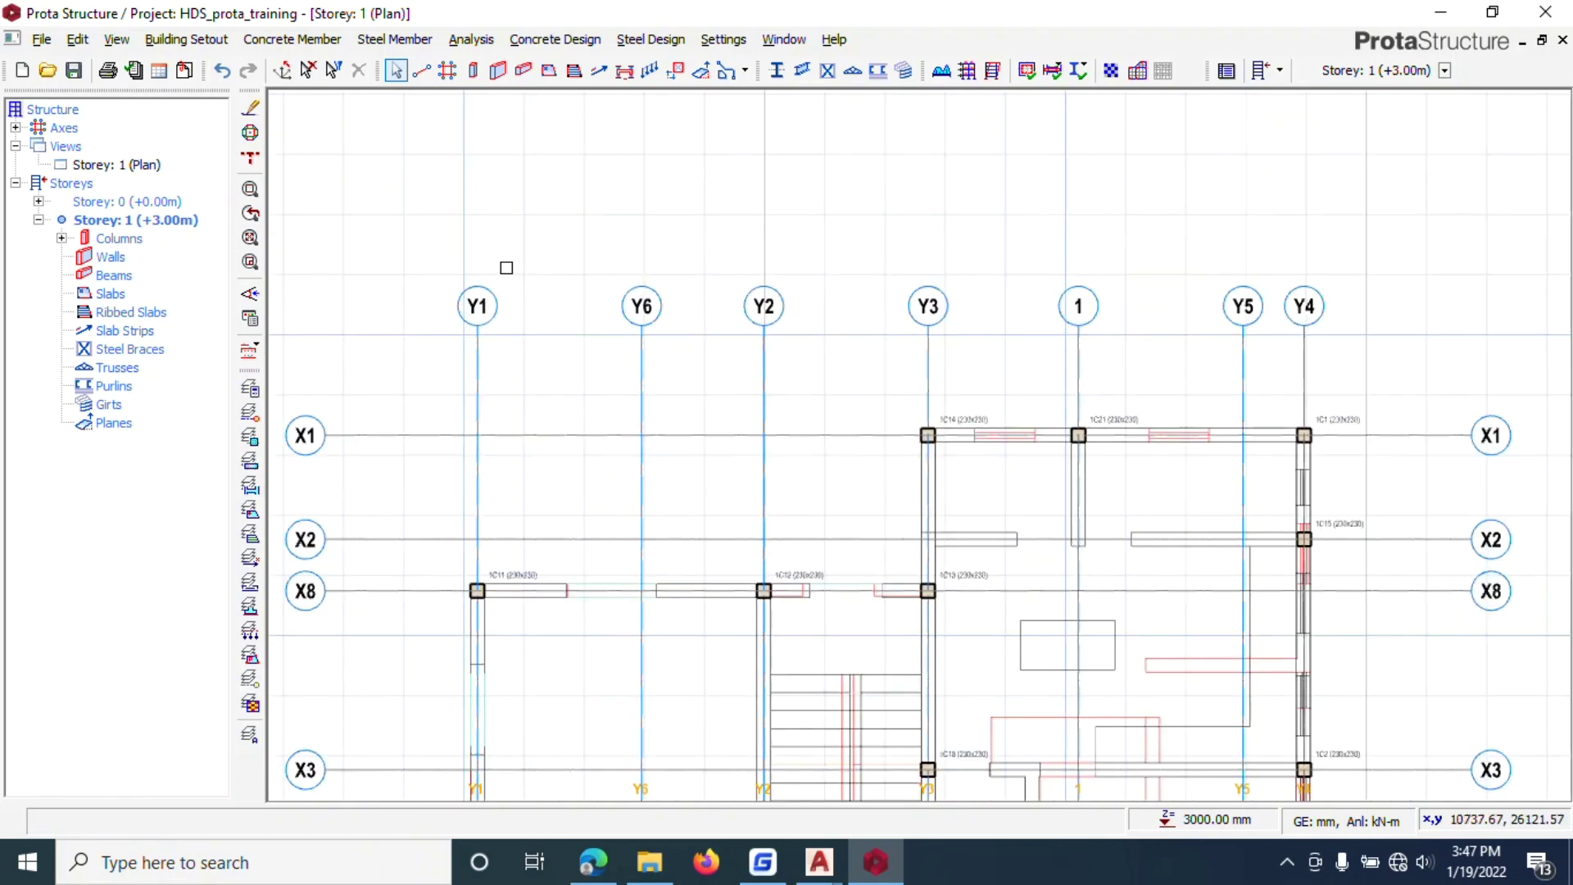
scroll(435, 262, down, 2)
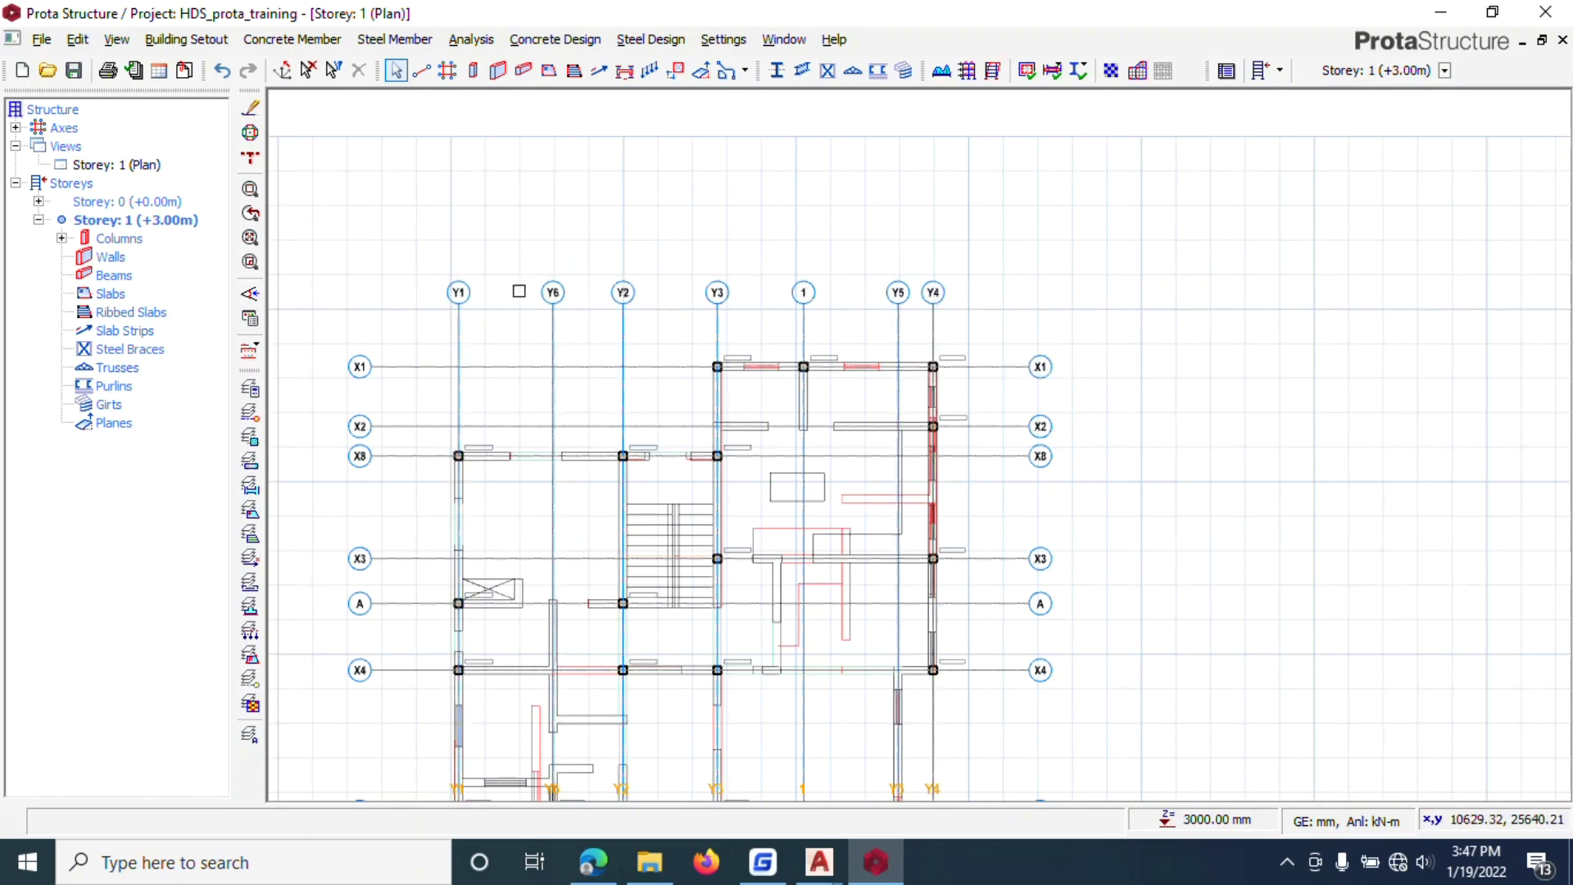
scroll(553, 292, up, 3)
scroll(725, 293, down, 1)
scroll(932, 312, down, 1)
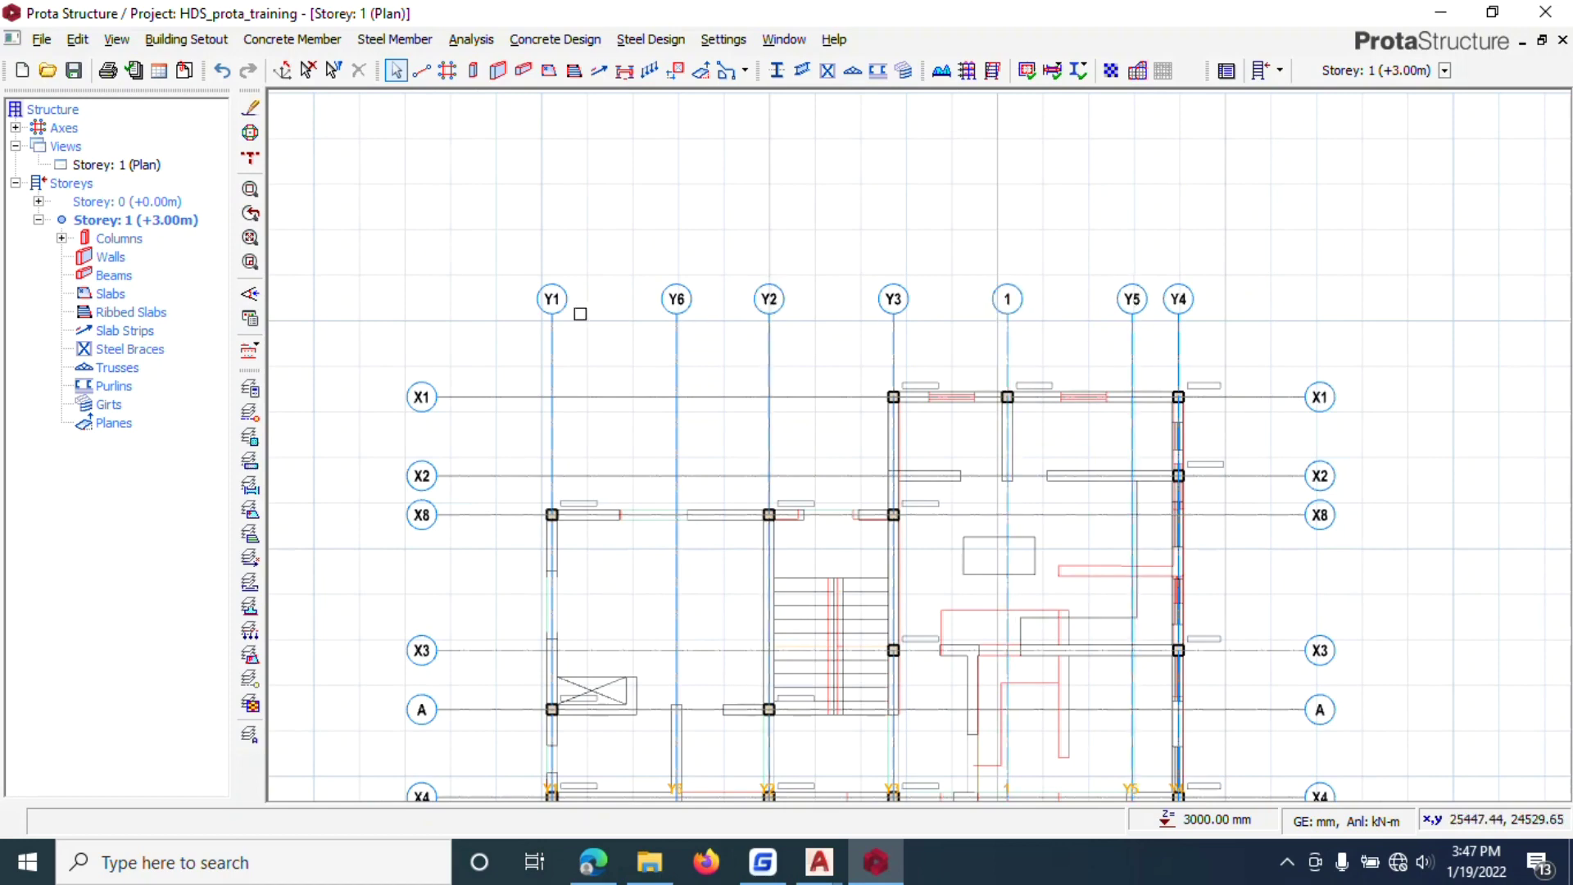
Step: Try to relabel axis Y1 as 1, and inspect the labels of the other Y-direction axes
right_click(552, 300)
click(564, 312)
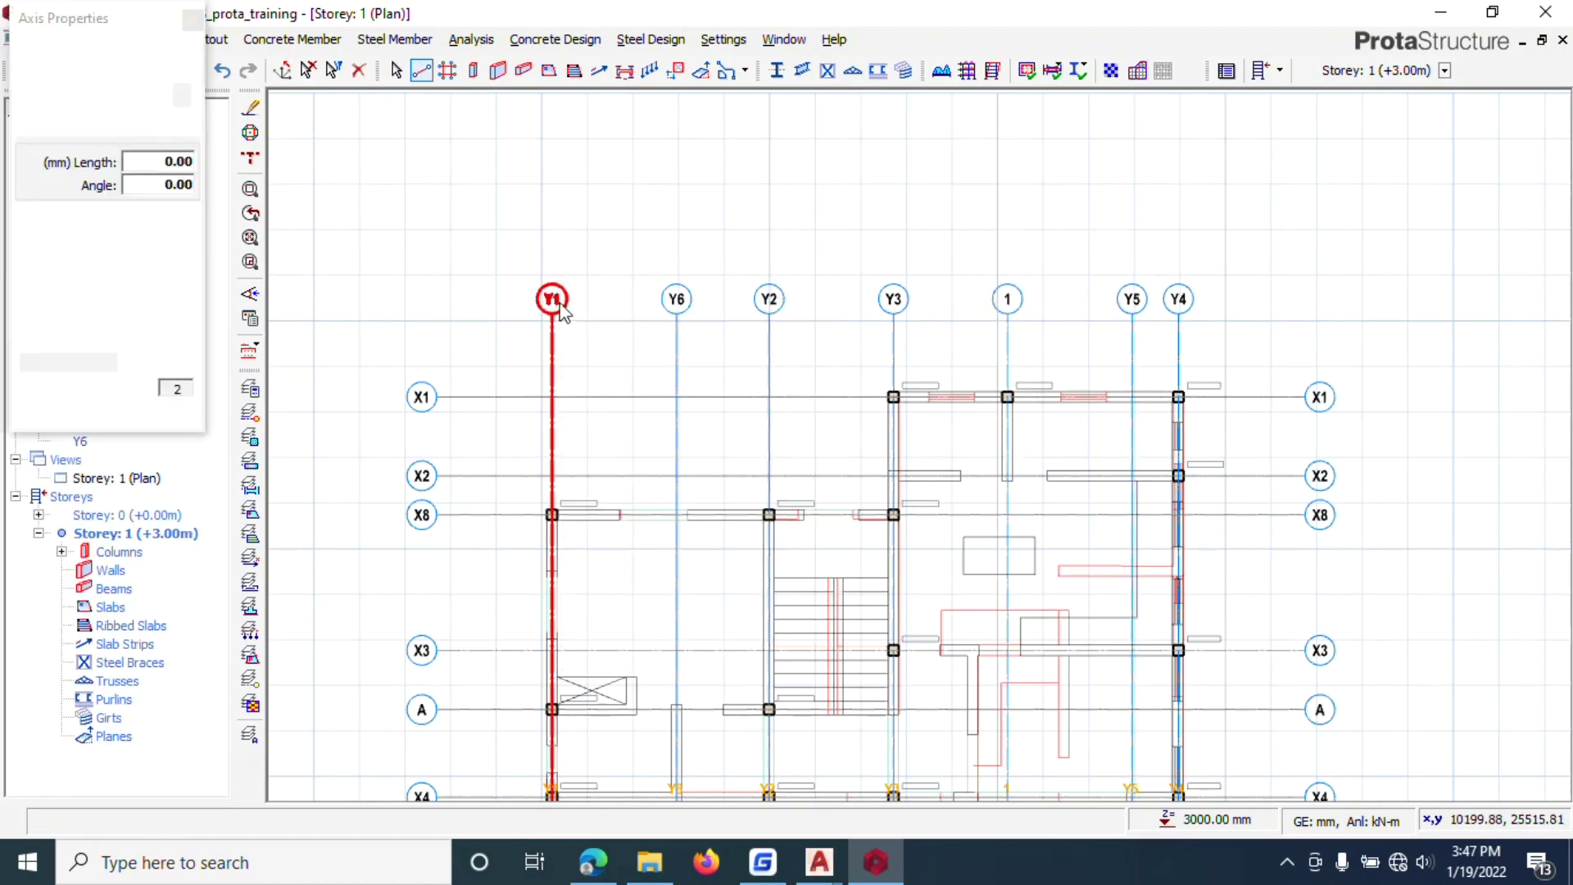
text(1)
click(74, 416)
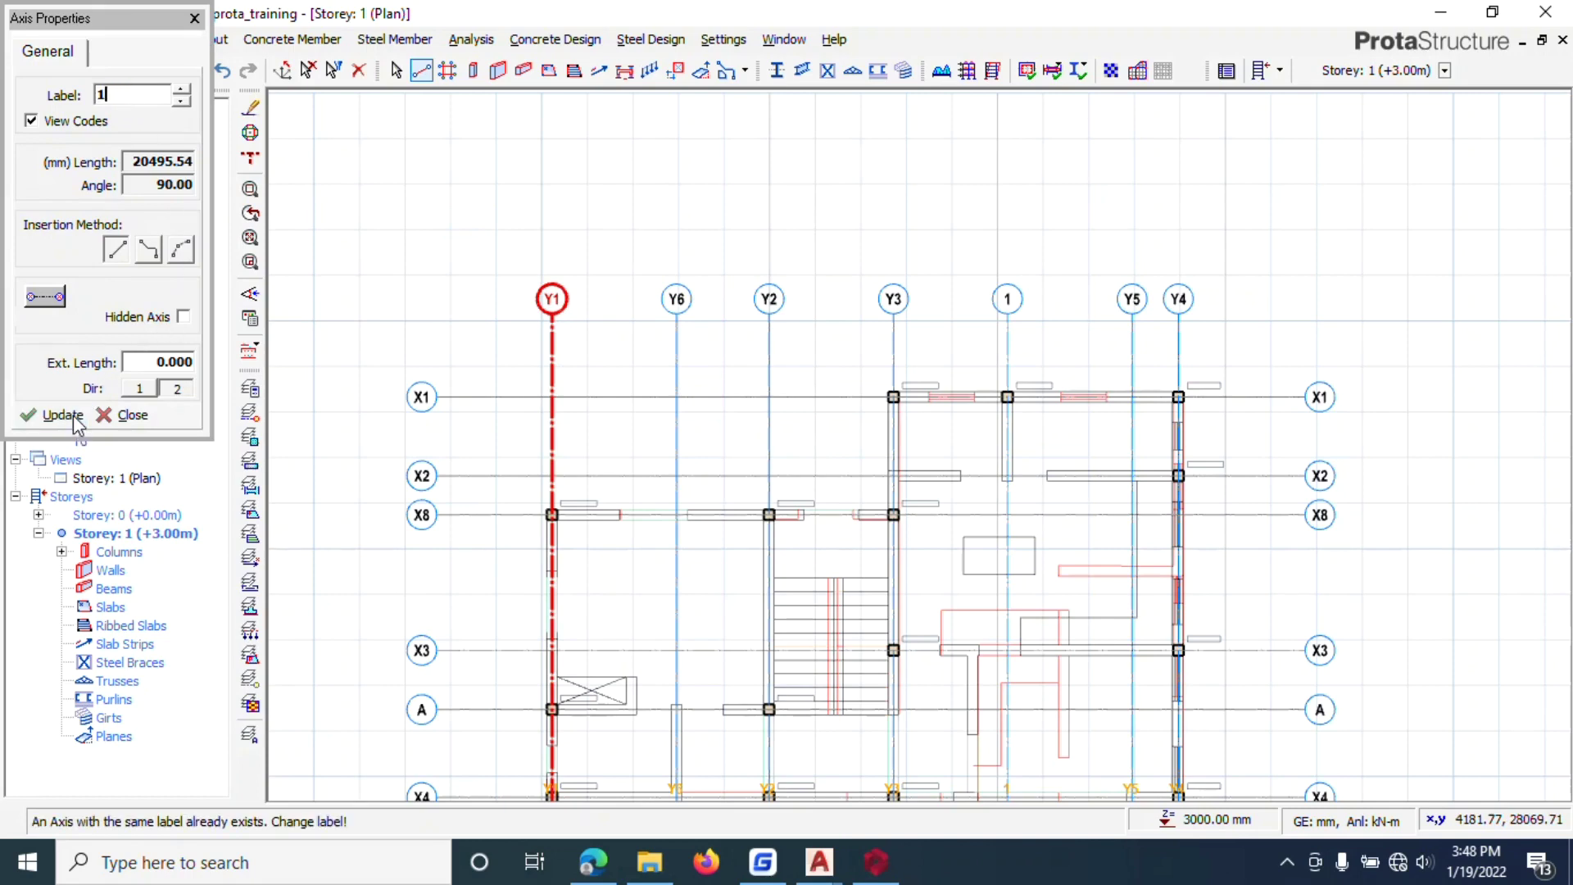
click(123, 414)
scroll(811, 310, up, 4)
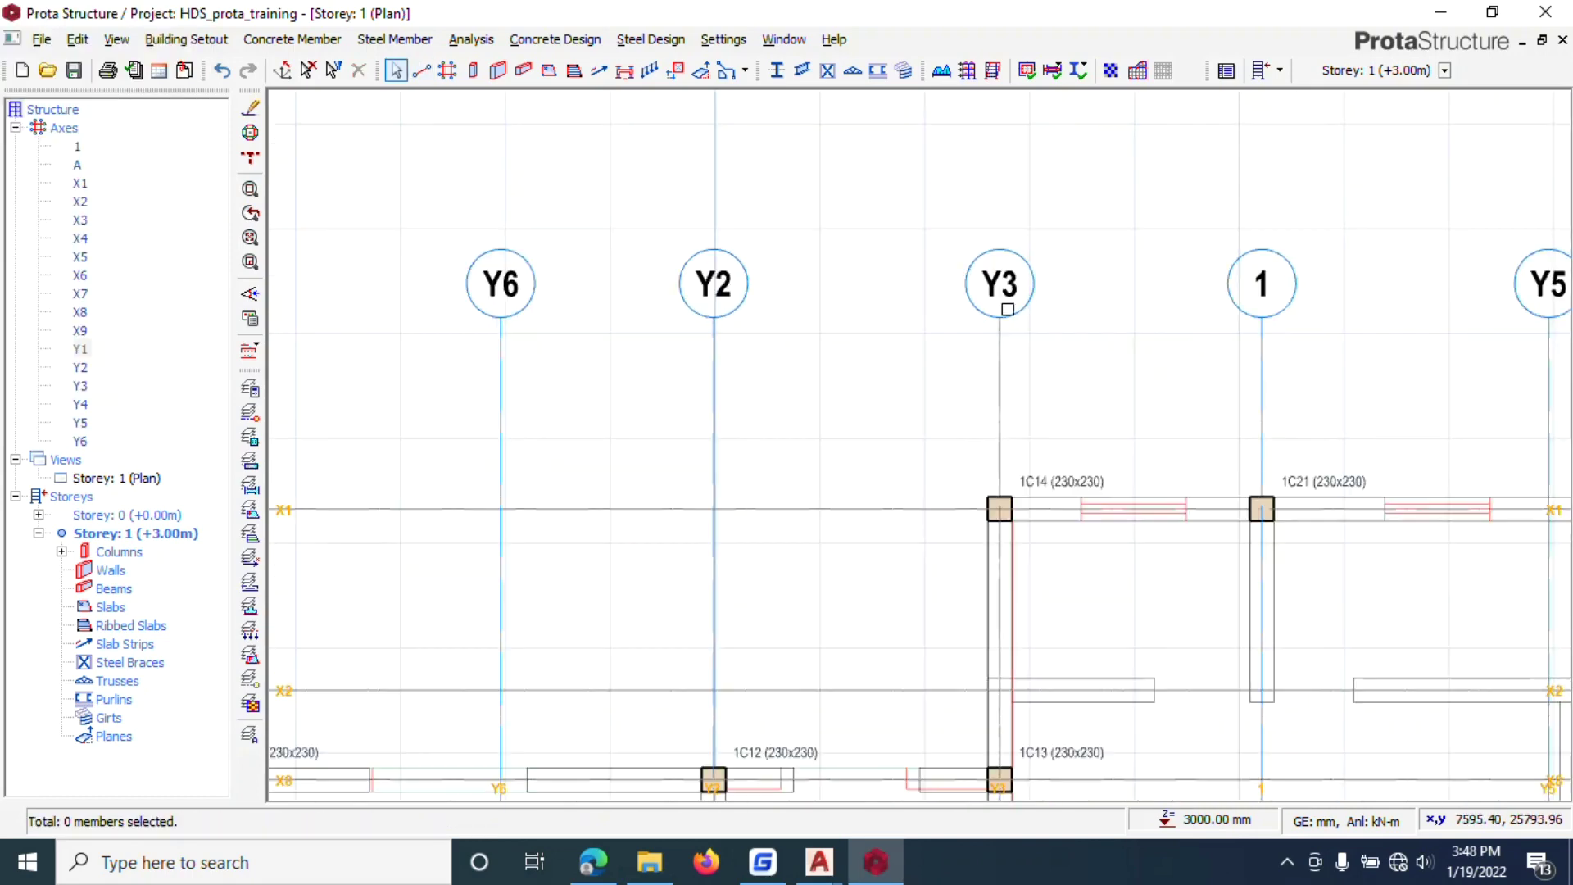
scroll(769, 323, down, 4)
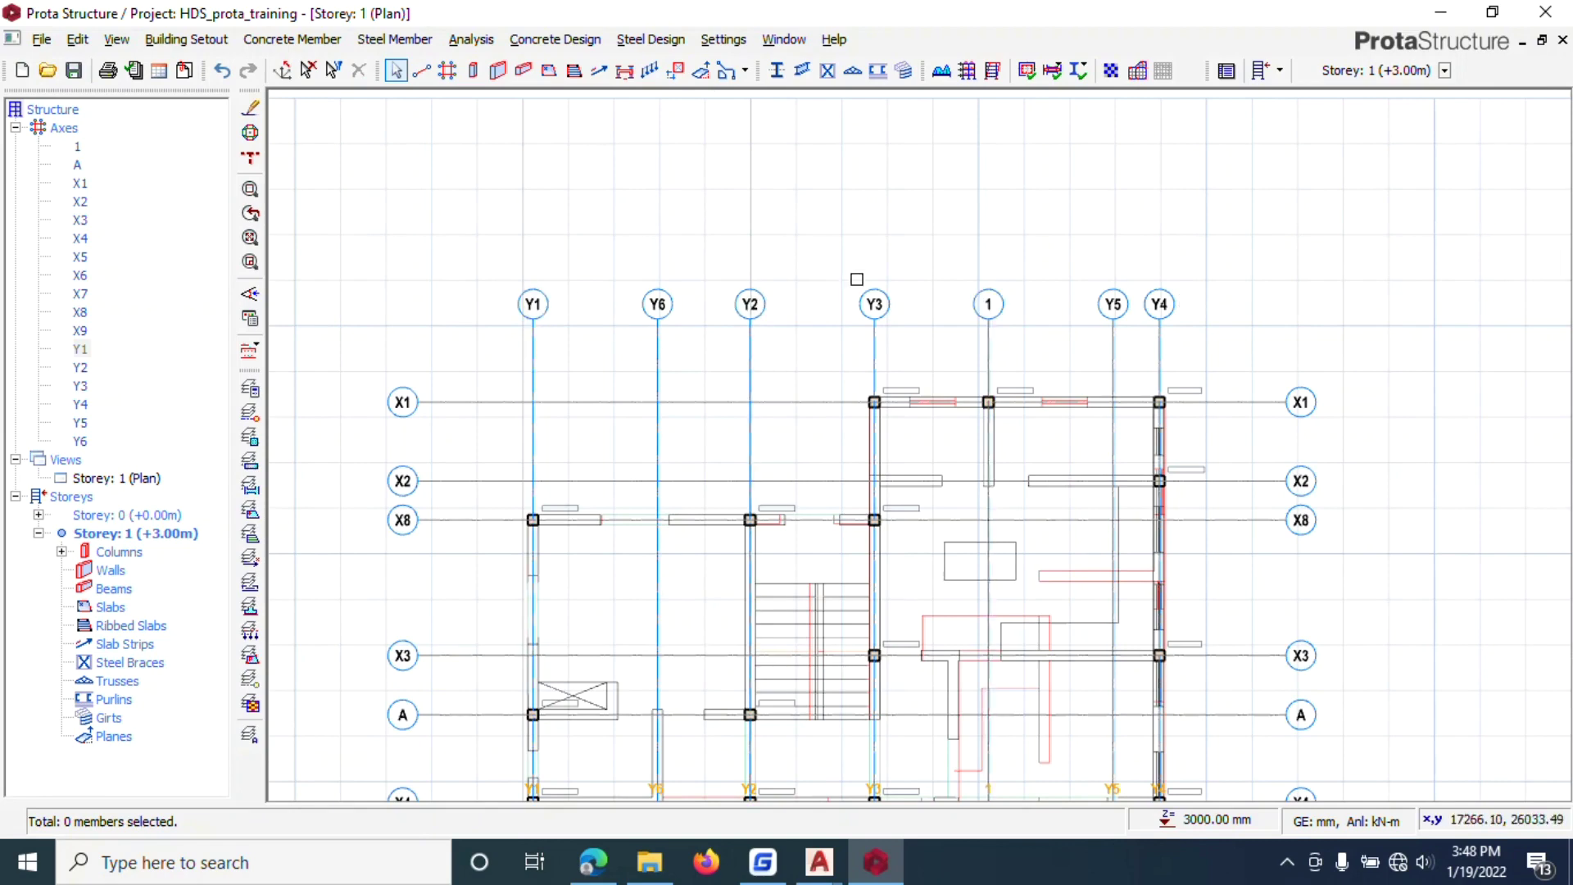
Step: Relabel the vertical axis 1, located between axes Y3 and Y5, as 5
right_click(991, 298)
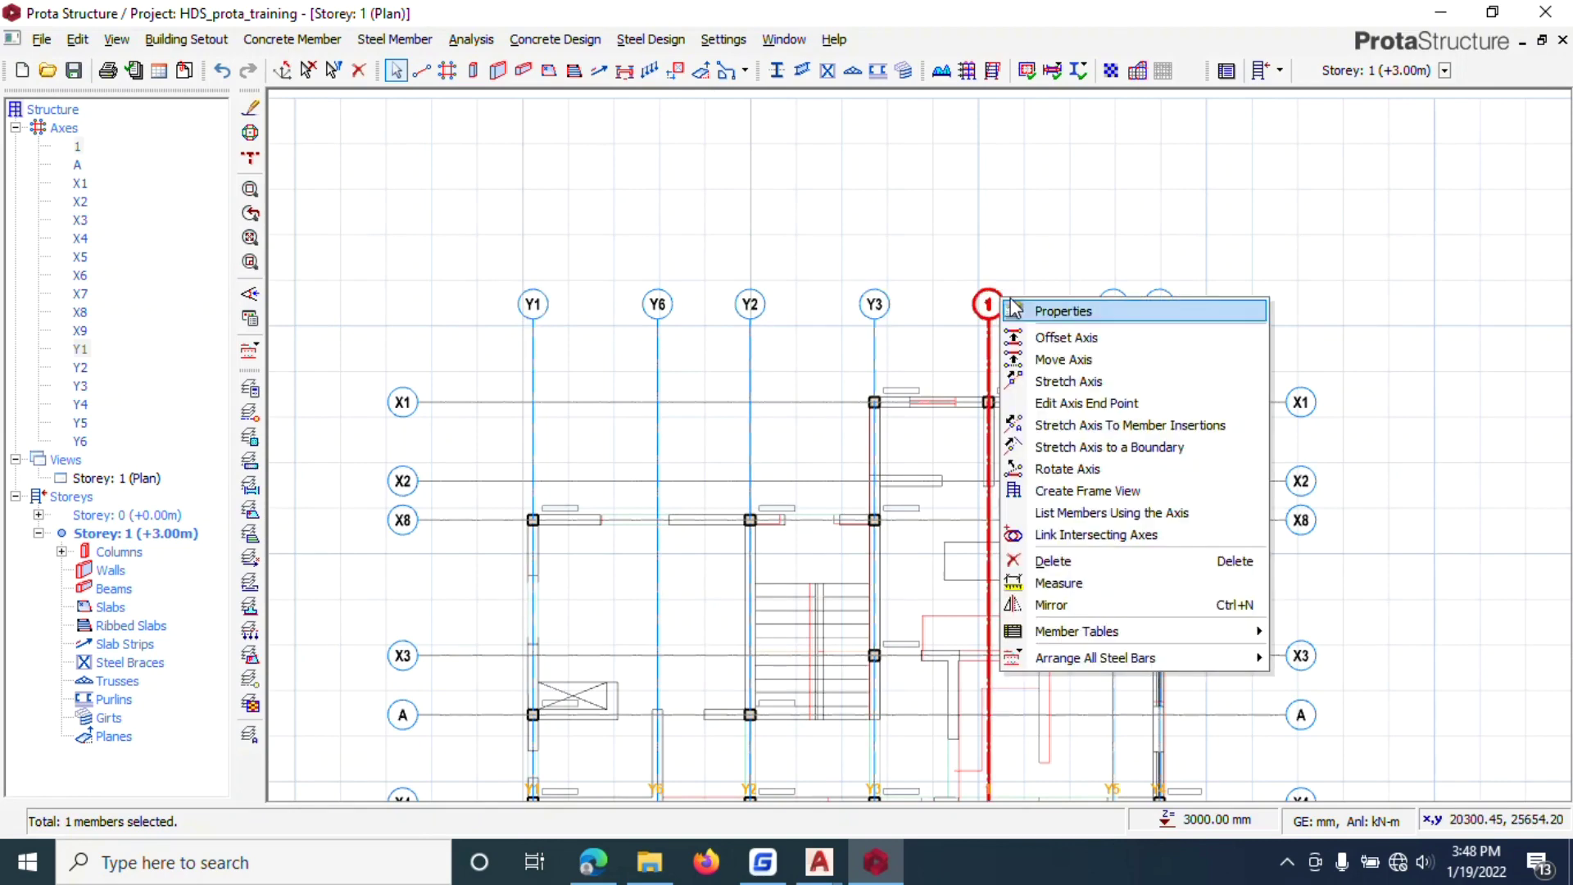
click(1016, 311)
double_click(139, 86)
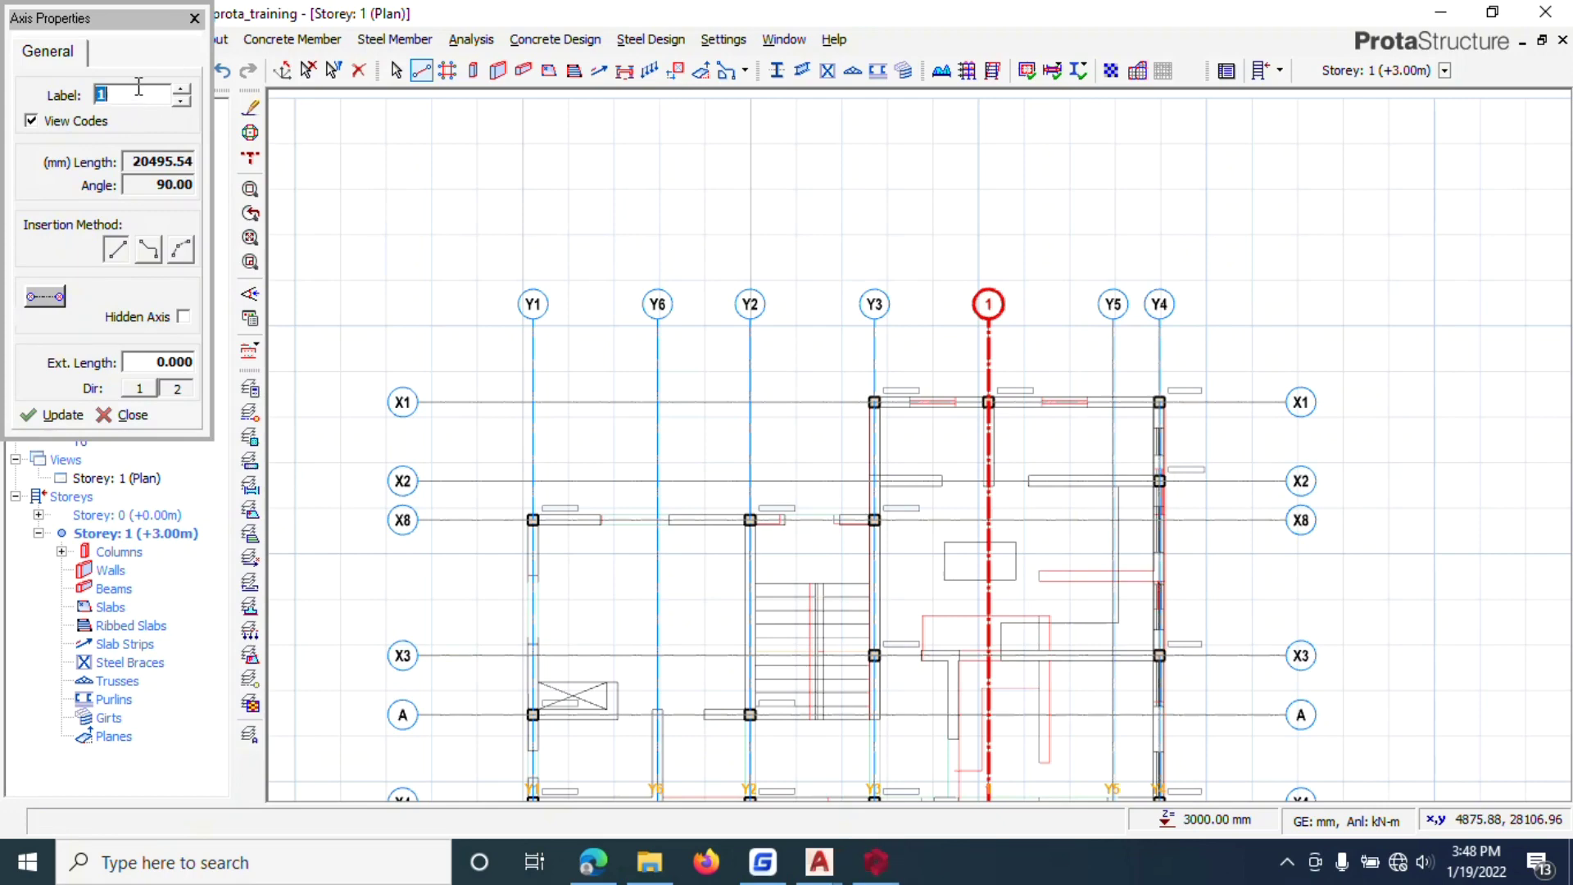
click(53, 415)
click(125, 414)
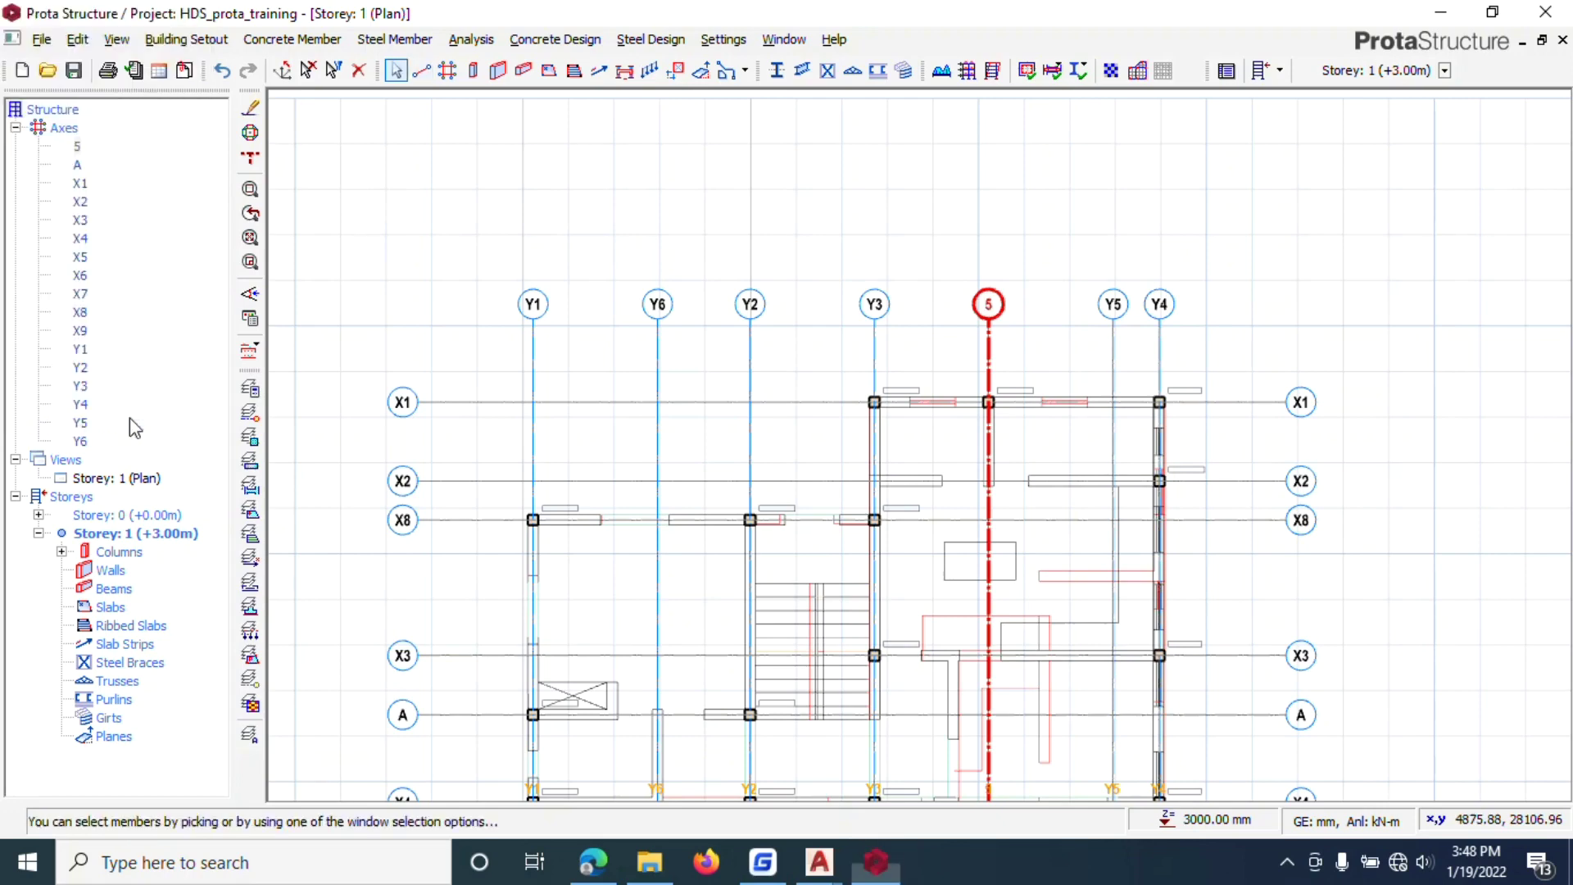
click(653, 229)
Step: Relabel axis Y1 as 1
scroll(653, 229, down, 3)
scroll(541, 677, up, 2)
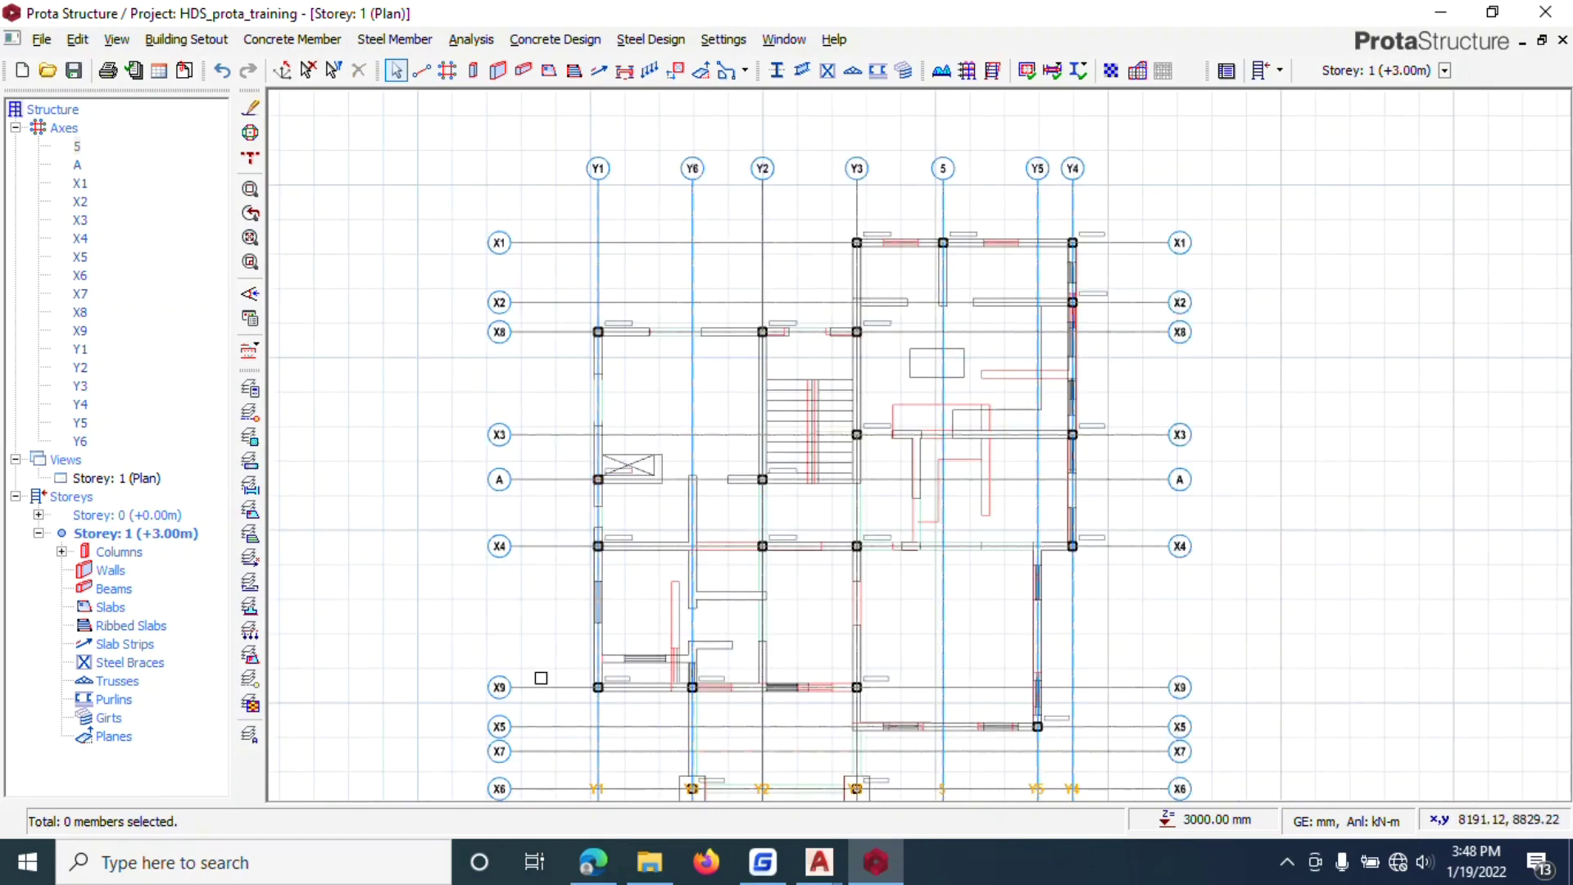
scroll(540, 678, down, 2)
scroll(579, 234, up, 2)
click(579, 233)
scroll(590, 250, up, 3)
right_click(590, 250)
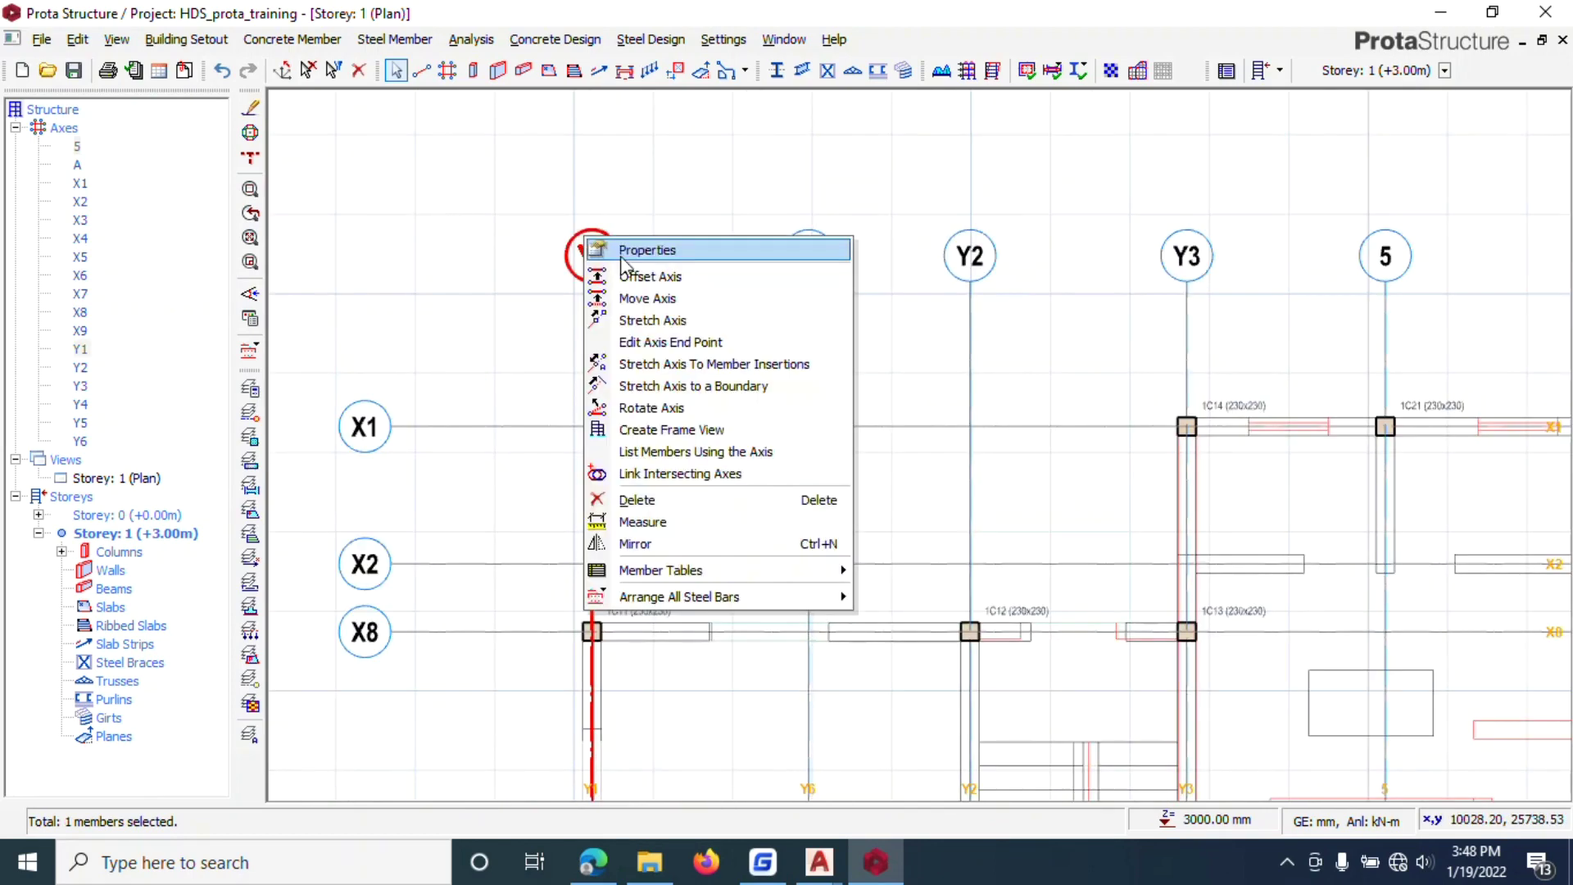
click(622, 254)
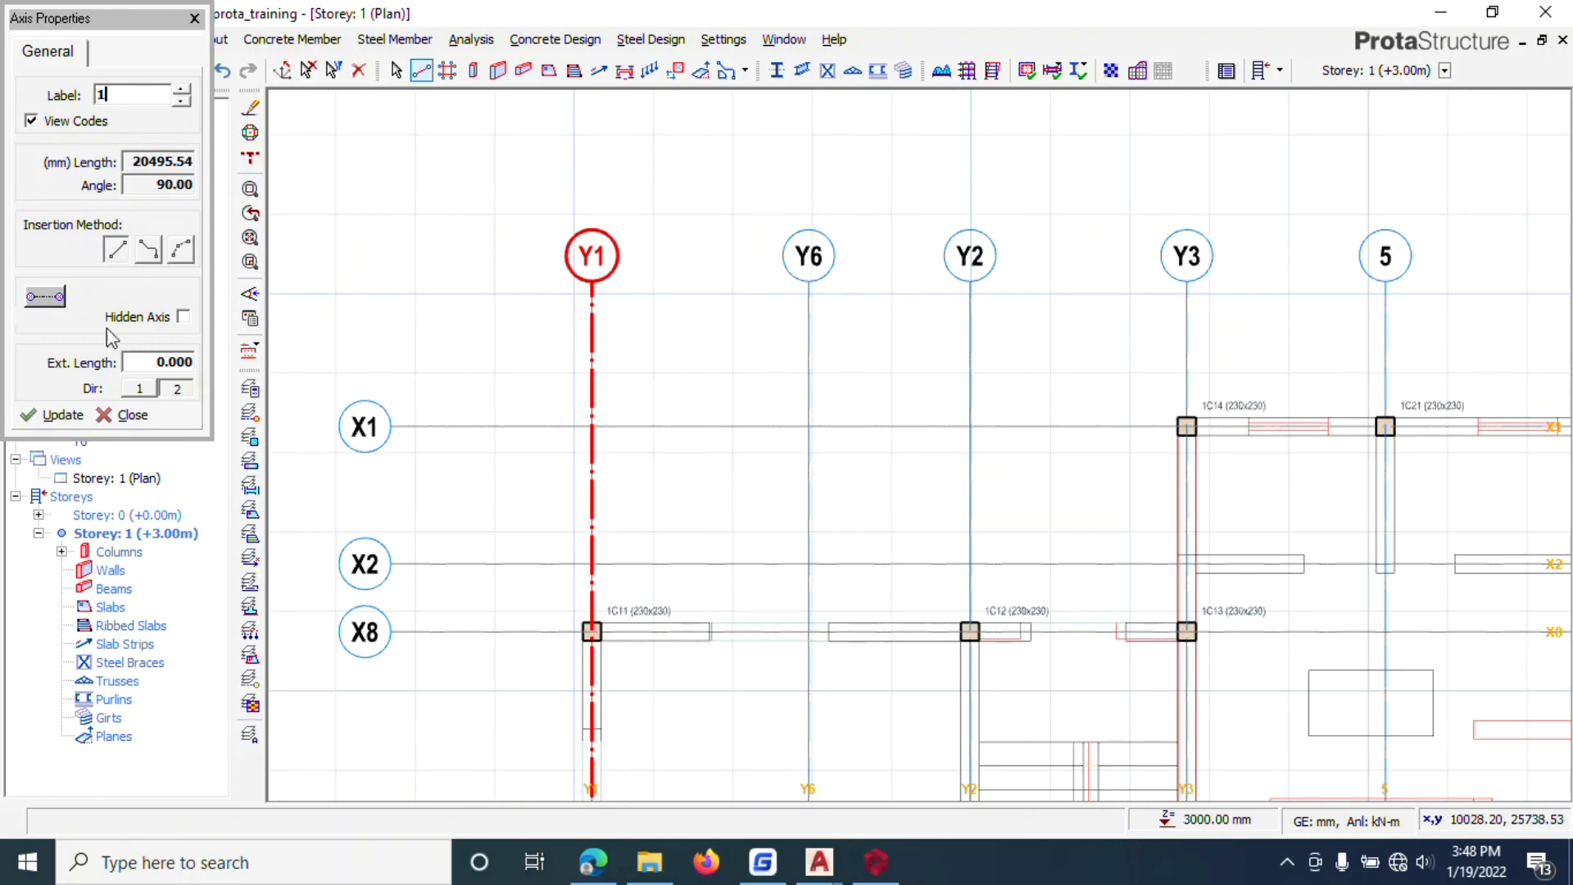
click(82, 418)
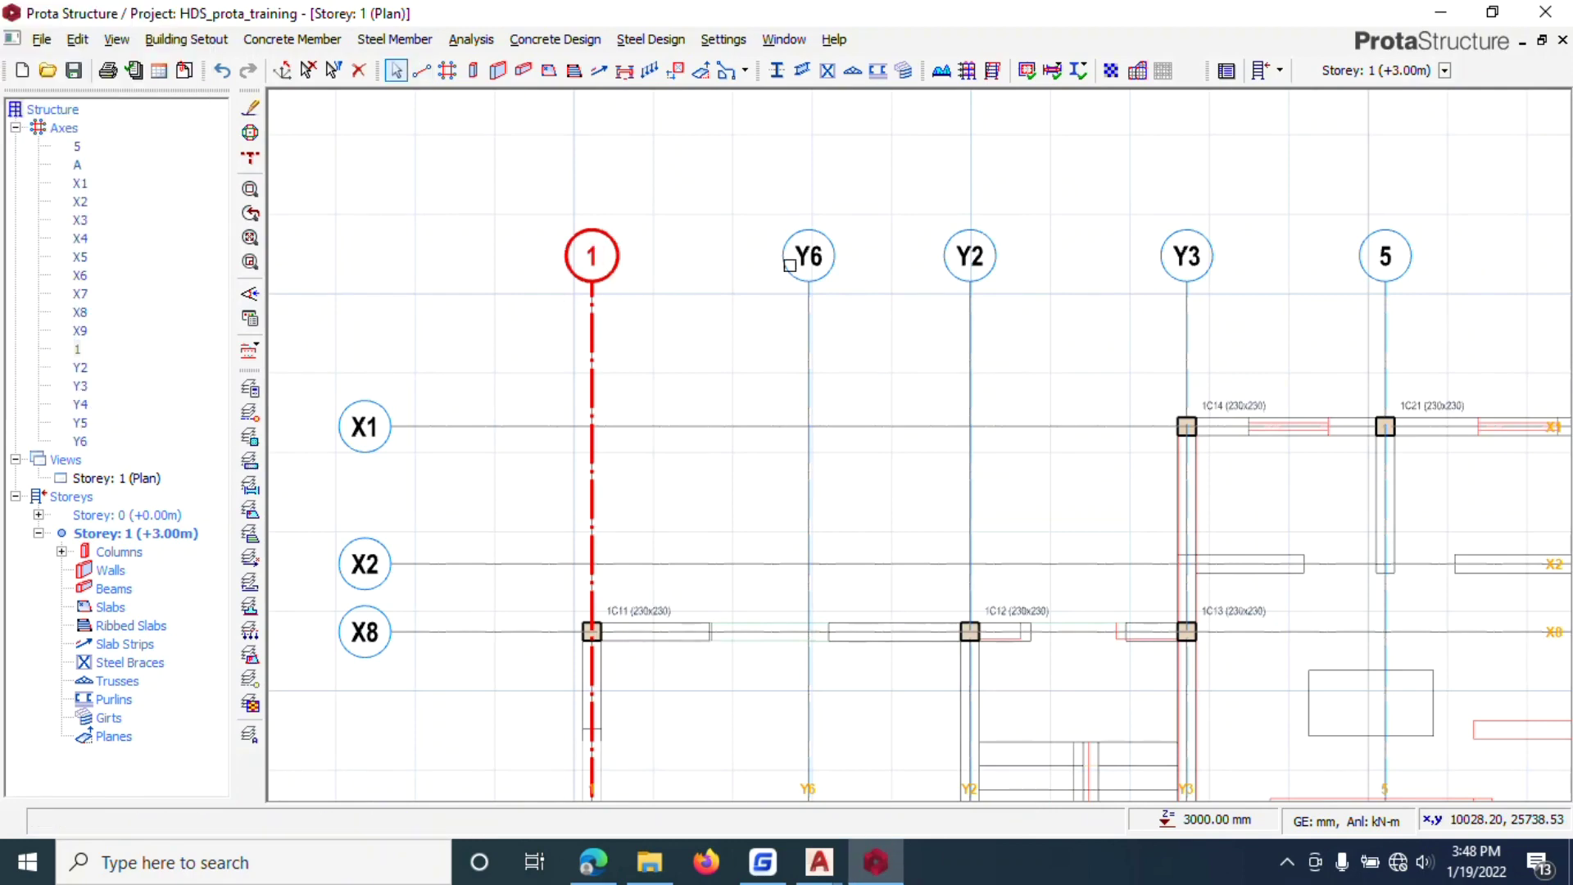
Step: Relabel axis Y6 as 2
click(801, 262)
right_click(802, 263)
click(835, 279)
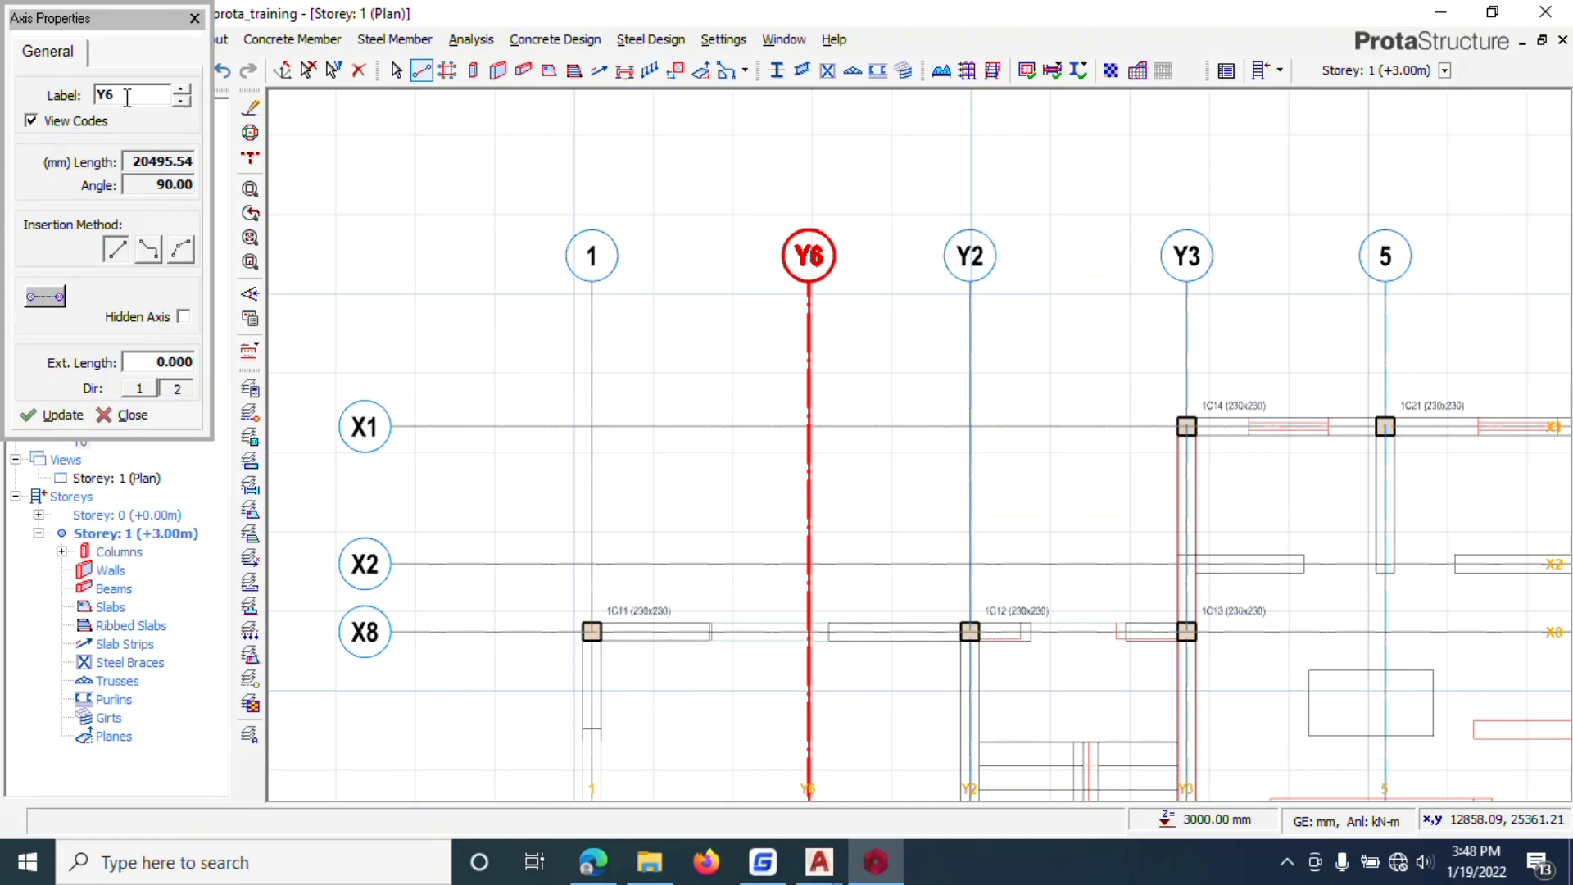
click(61, 415)
click(123, 415)
Step: Relabel axis Y2 as 3
scroll(573, 360, down, 1)
click(879, 283)
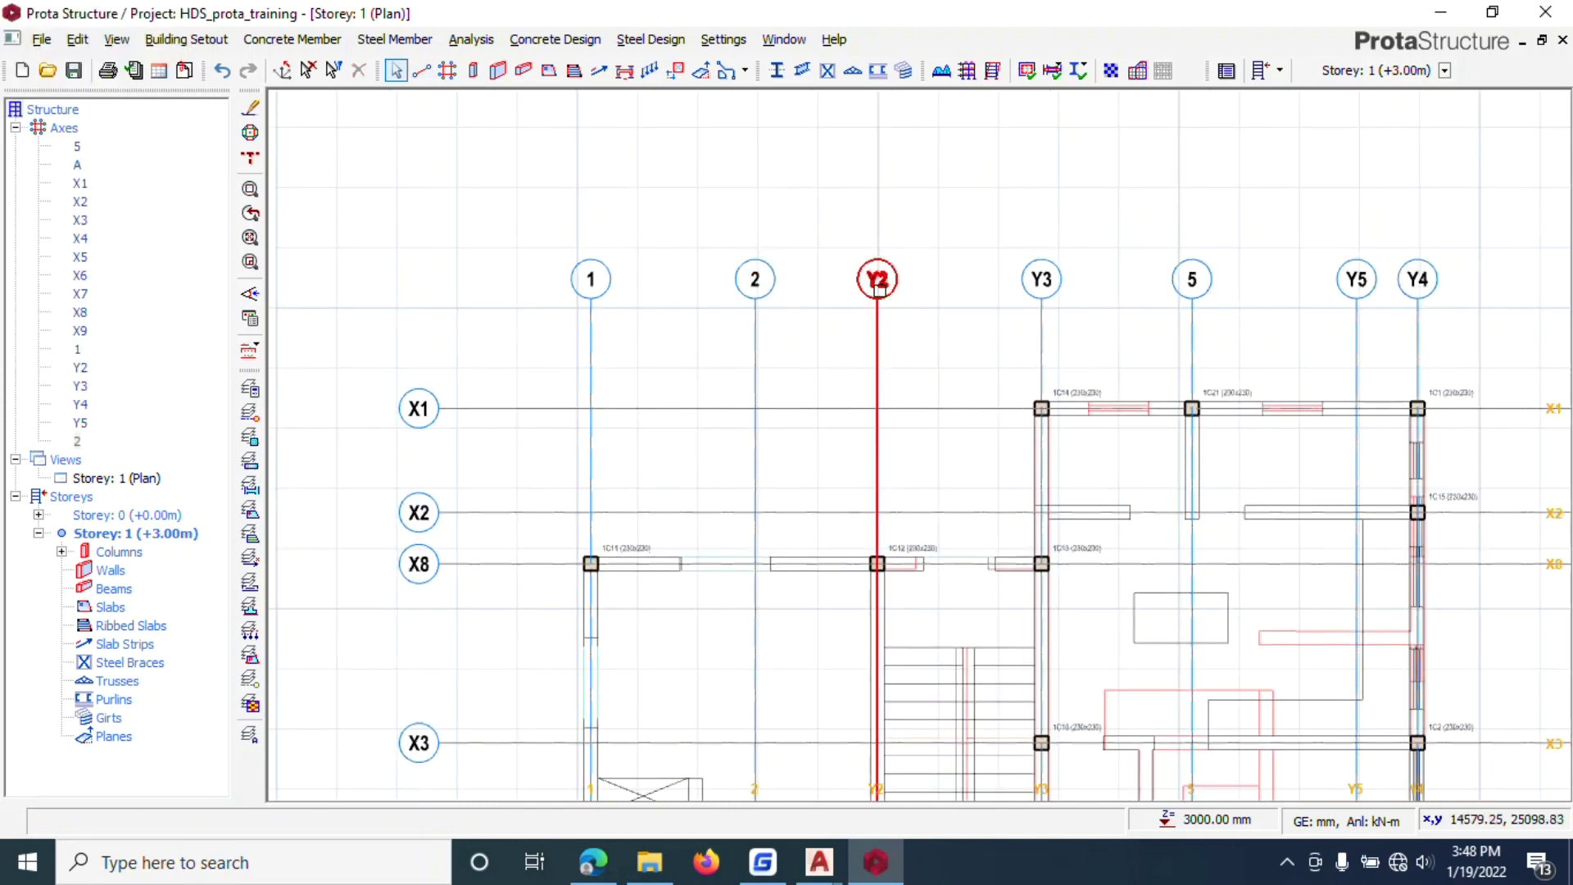
right_click(878, 285)
click(918, 303)
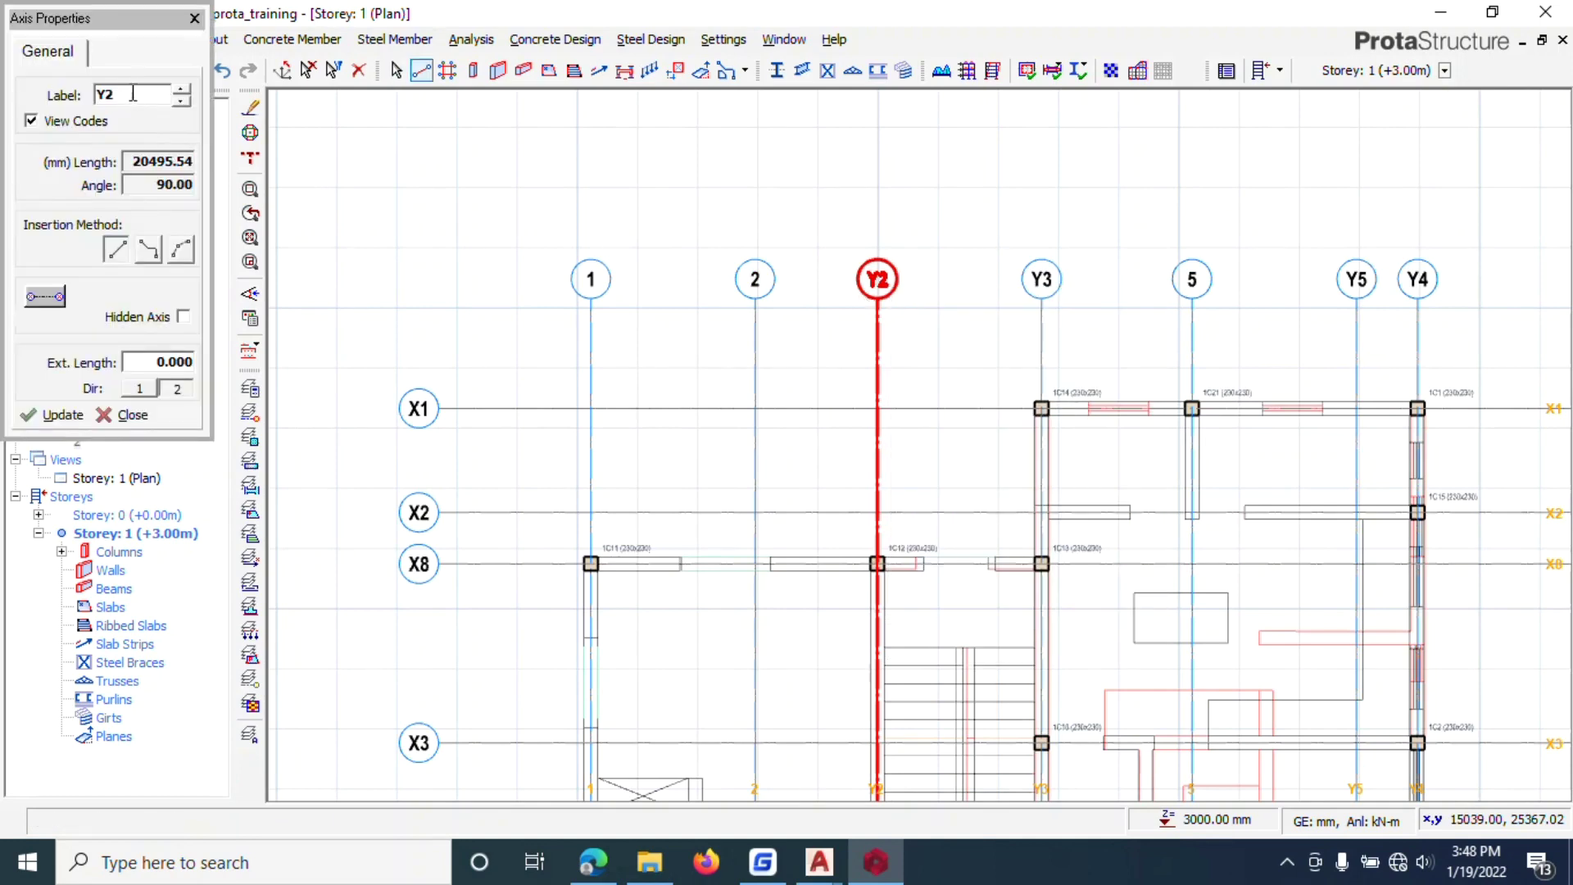
text(3)
click(64, 415)
click(131, 415)
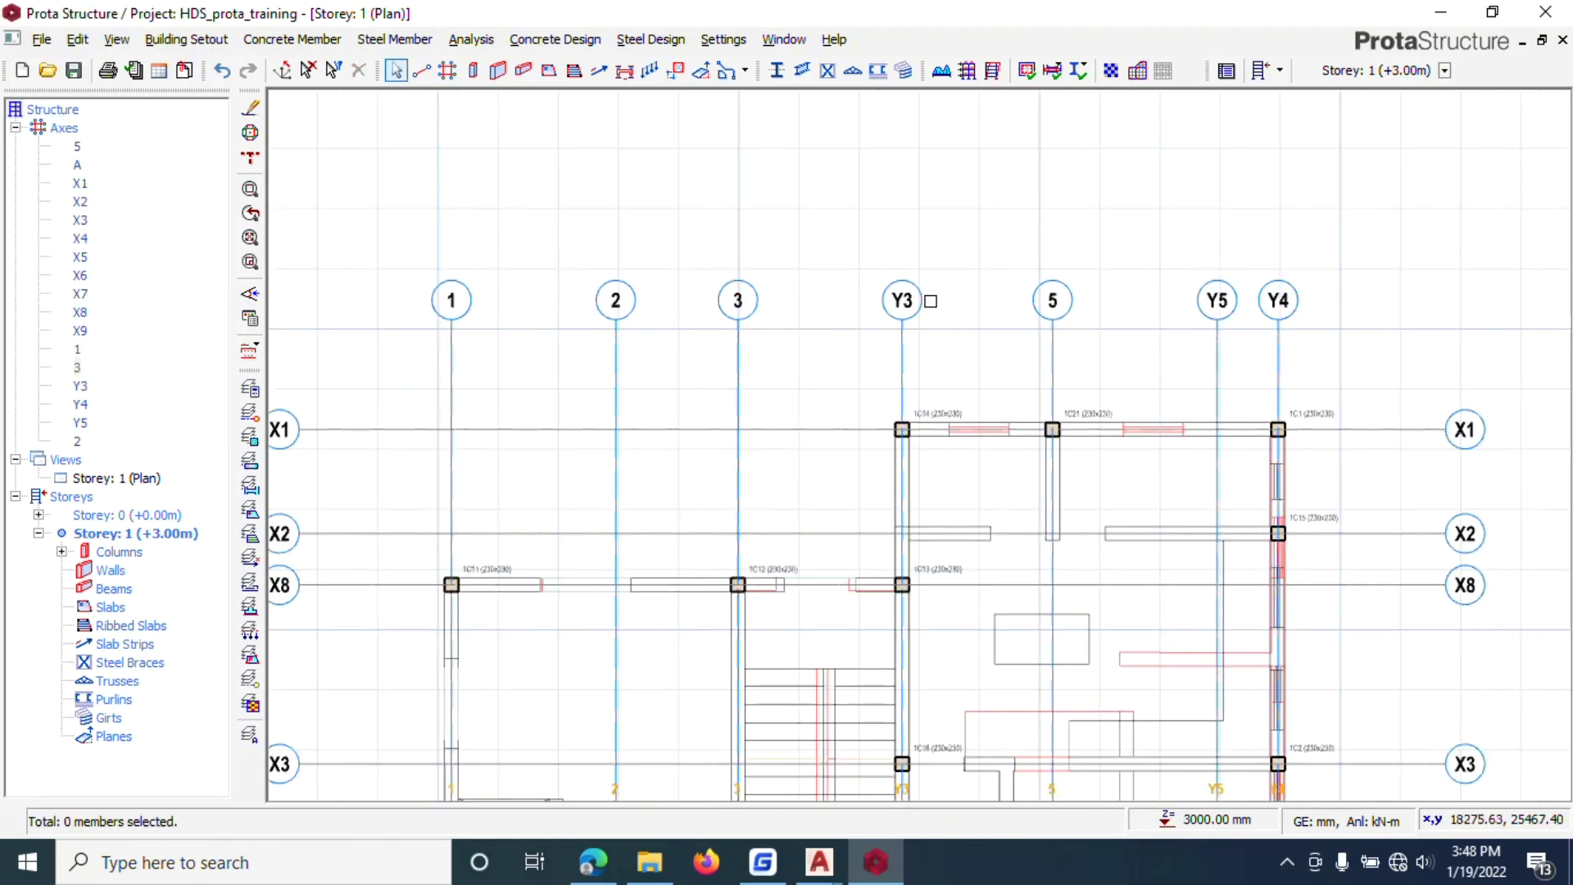
Step: Relabel axis Y3 as 4
click(920, 301)
double_click(918, 300)
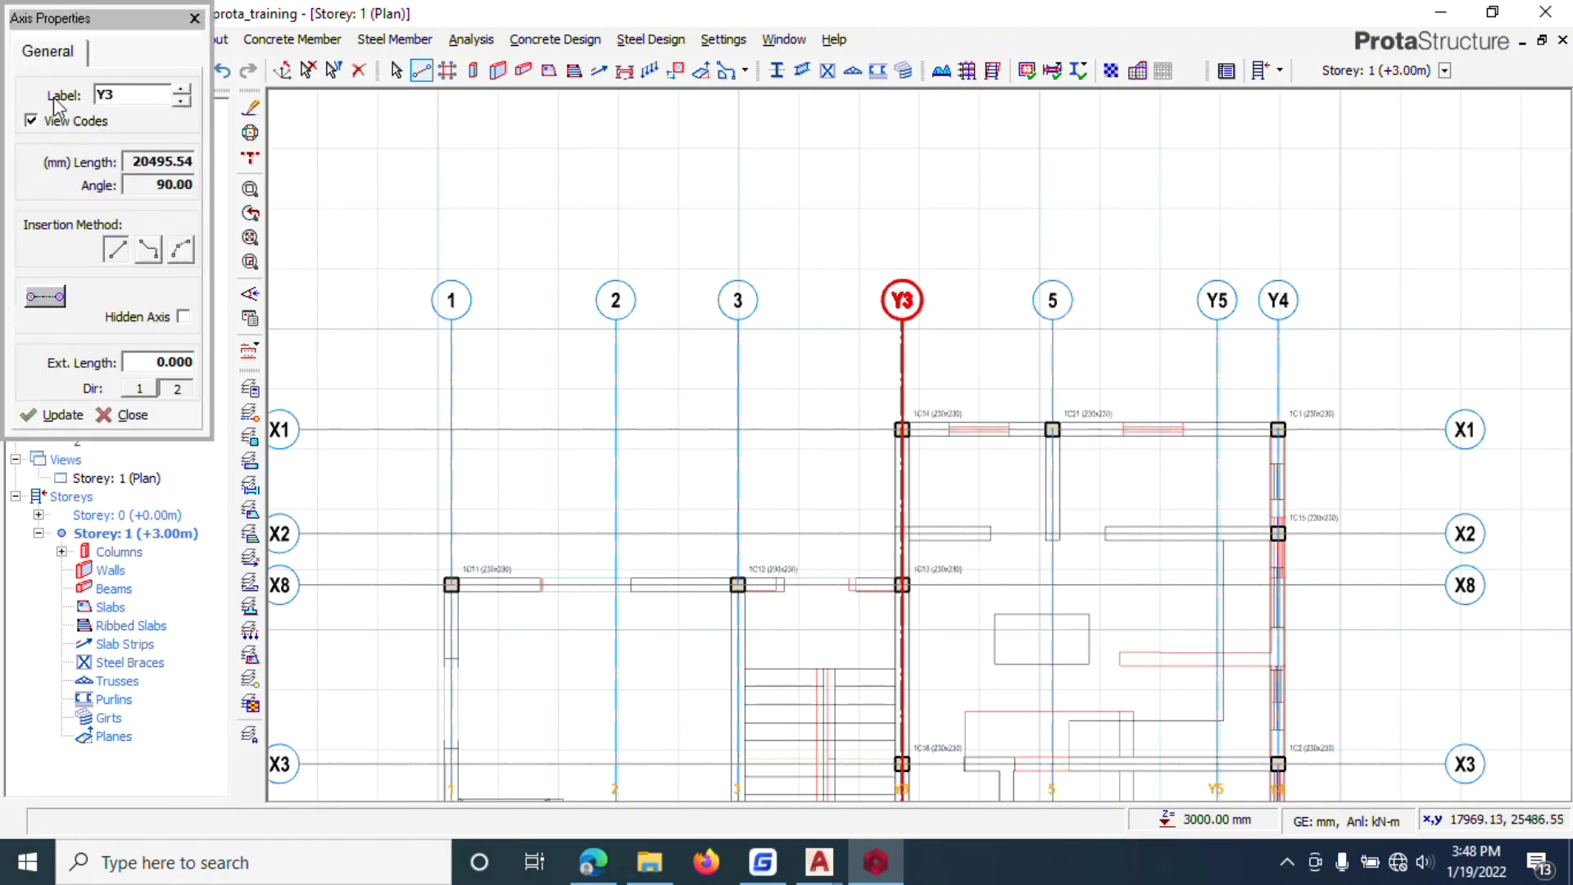
click(53, 121)
double_click(136, 91)
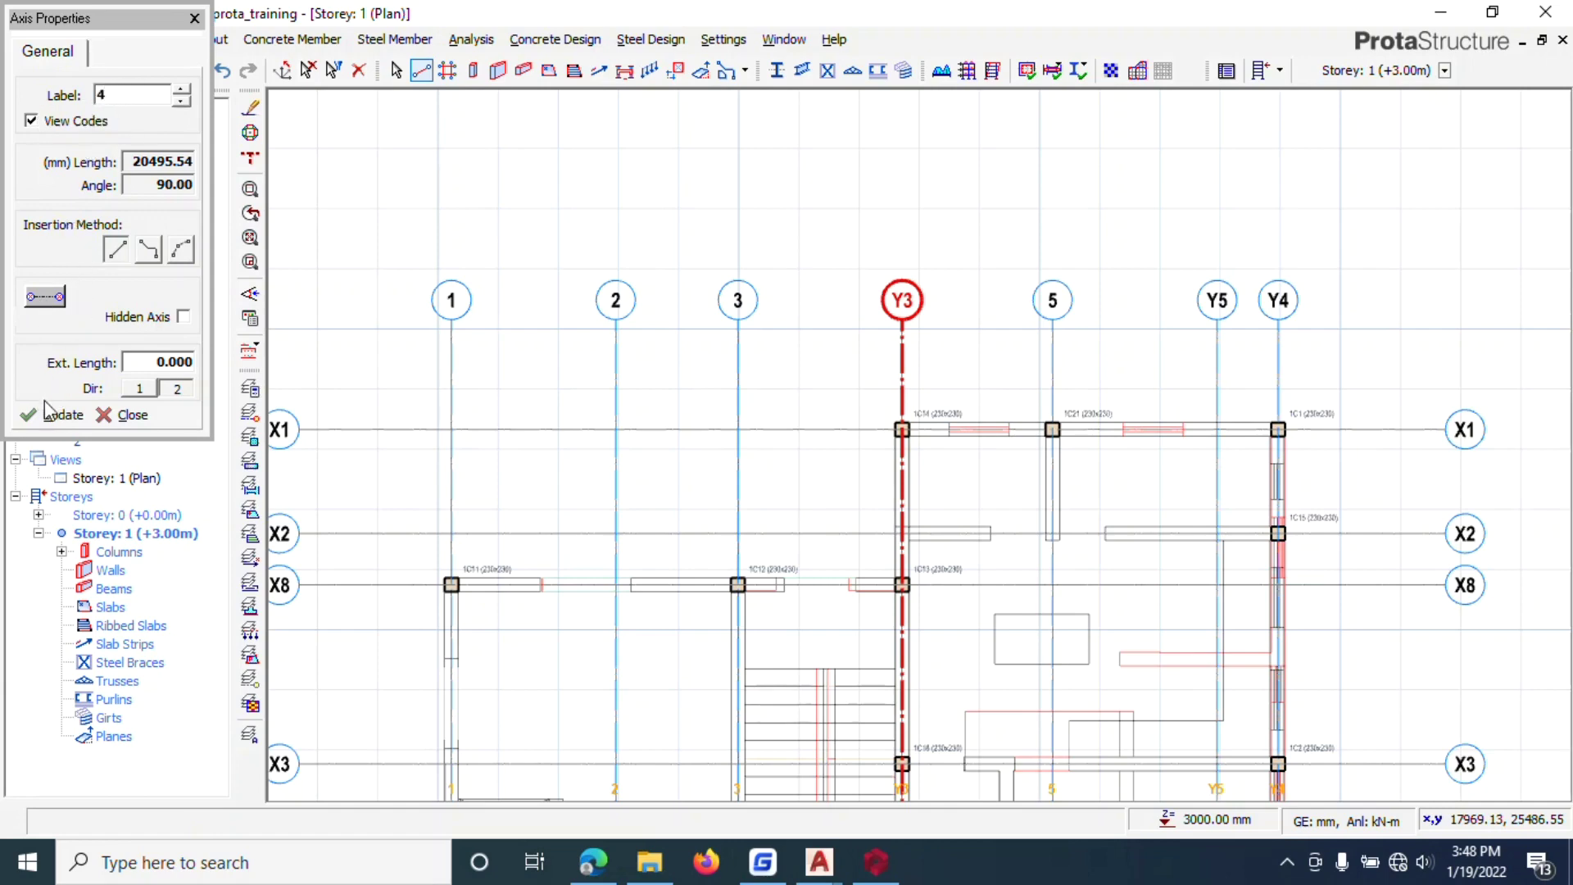
click(131, 416)
Step: Relabel axis Y5, located between axes 5 and Y4, as 6
scroll(901, 319, down, 2)
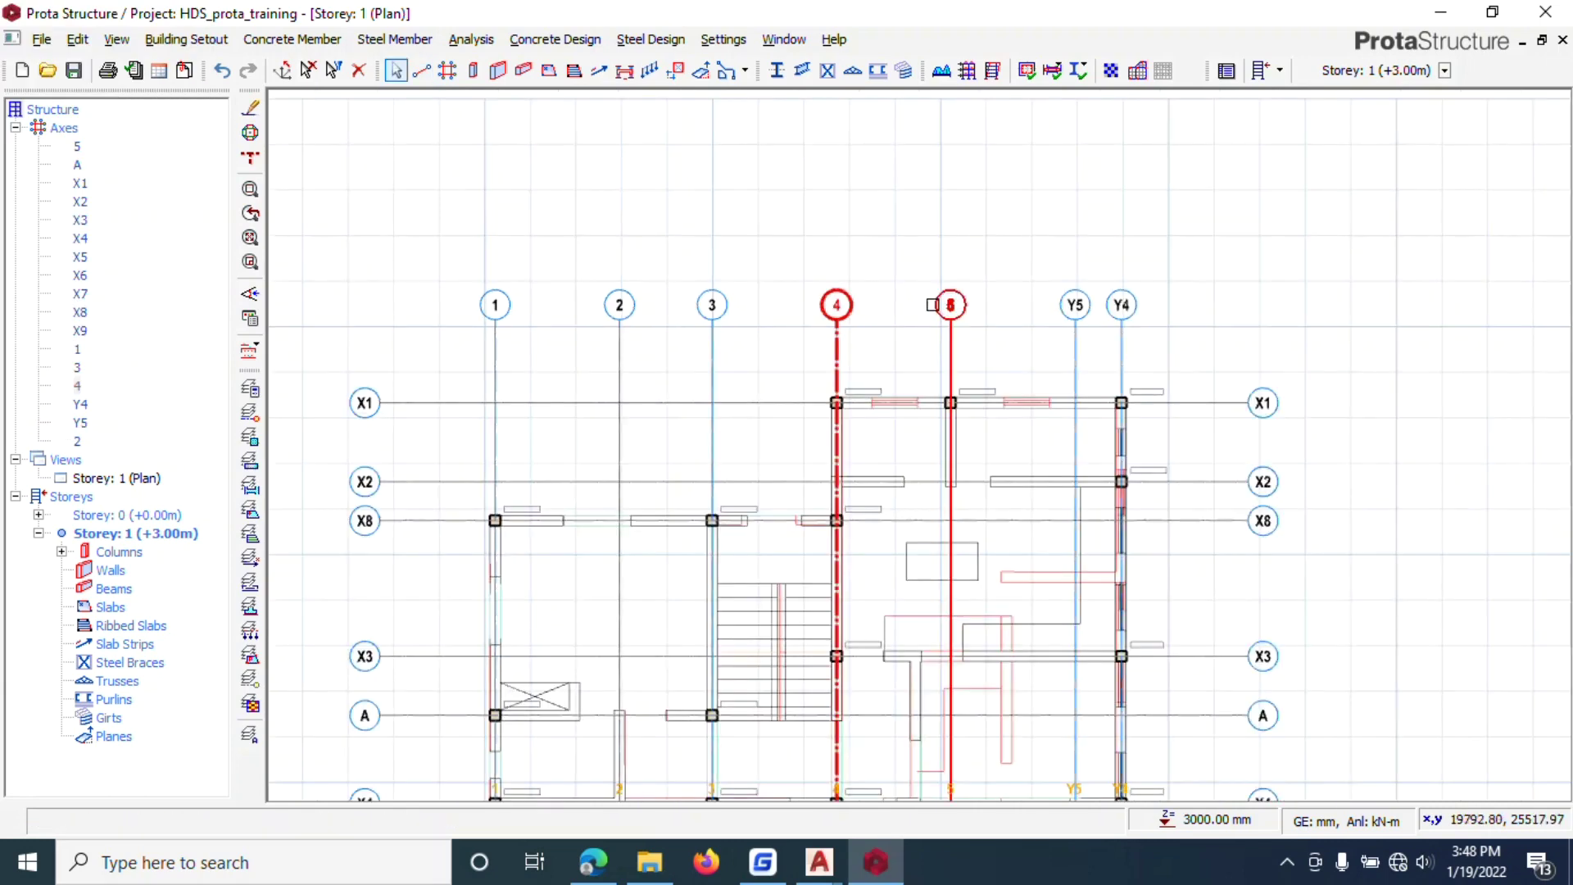
scroll(1139, 331, up, 4)
right_click(1030, 279)
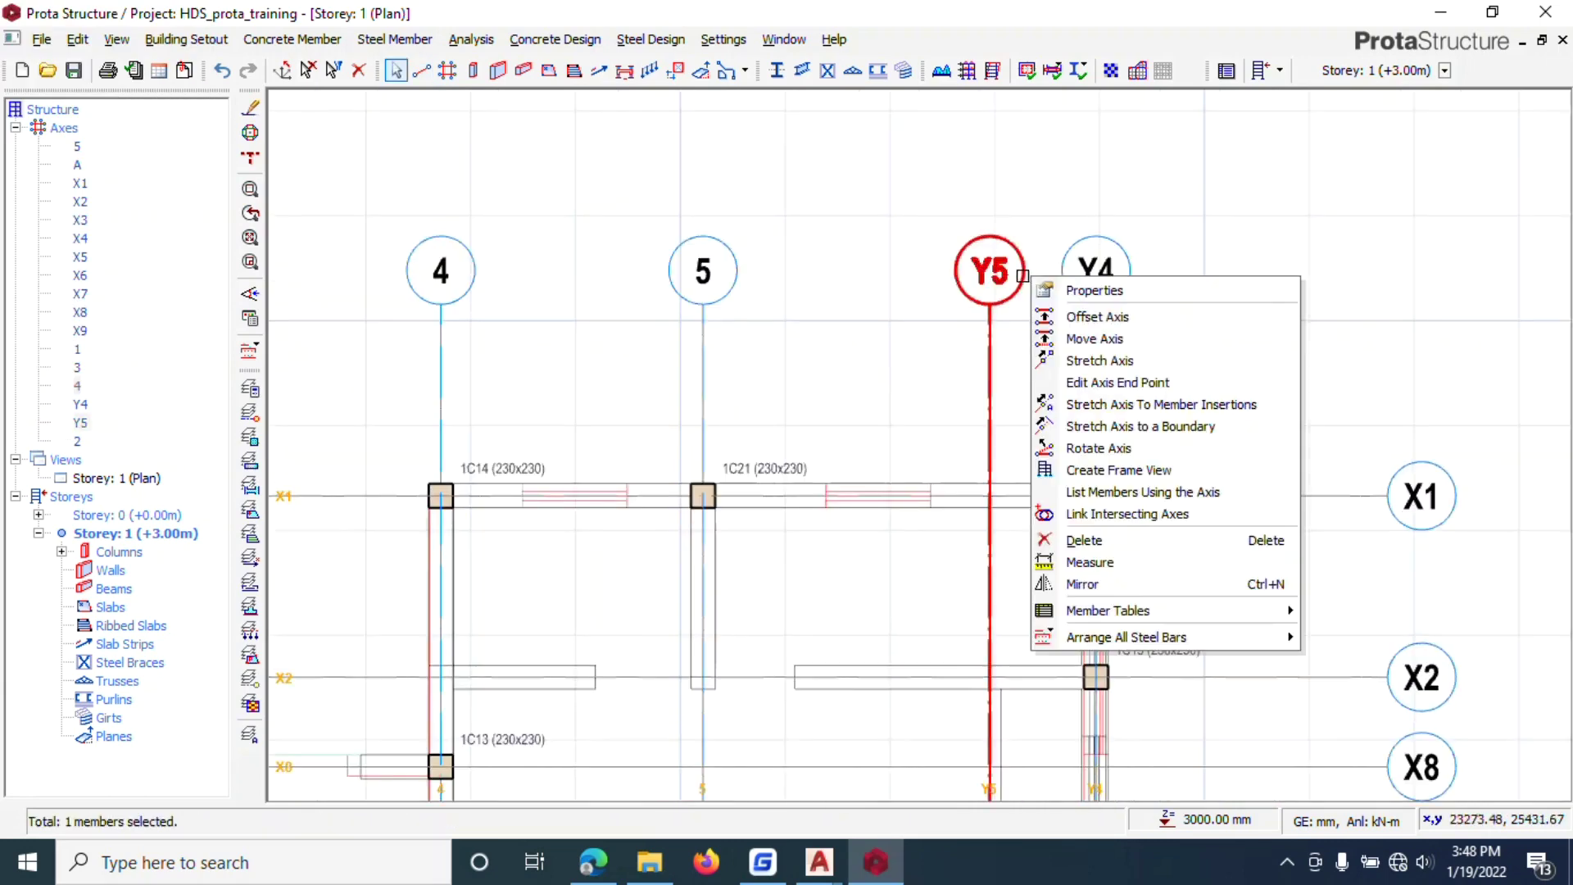
click(1093, 290)
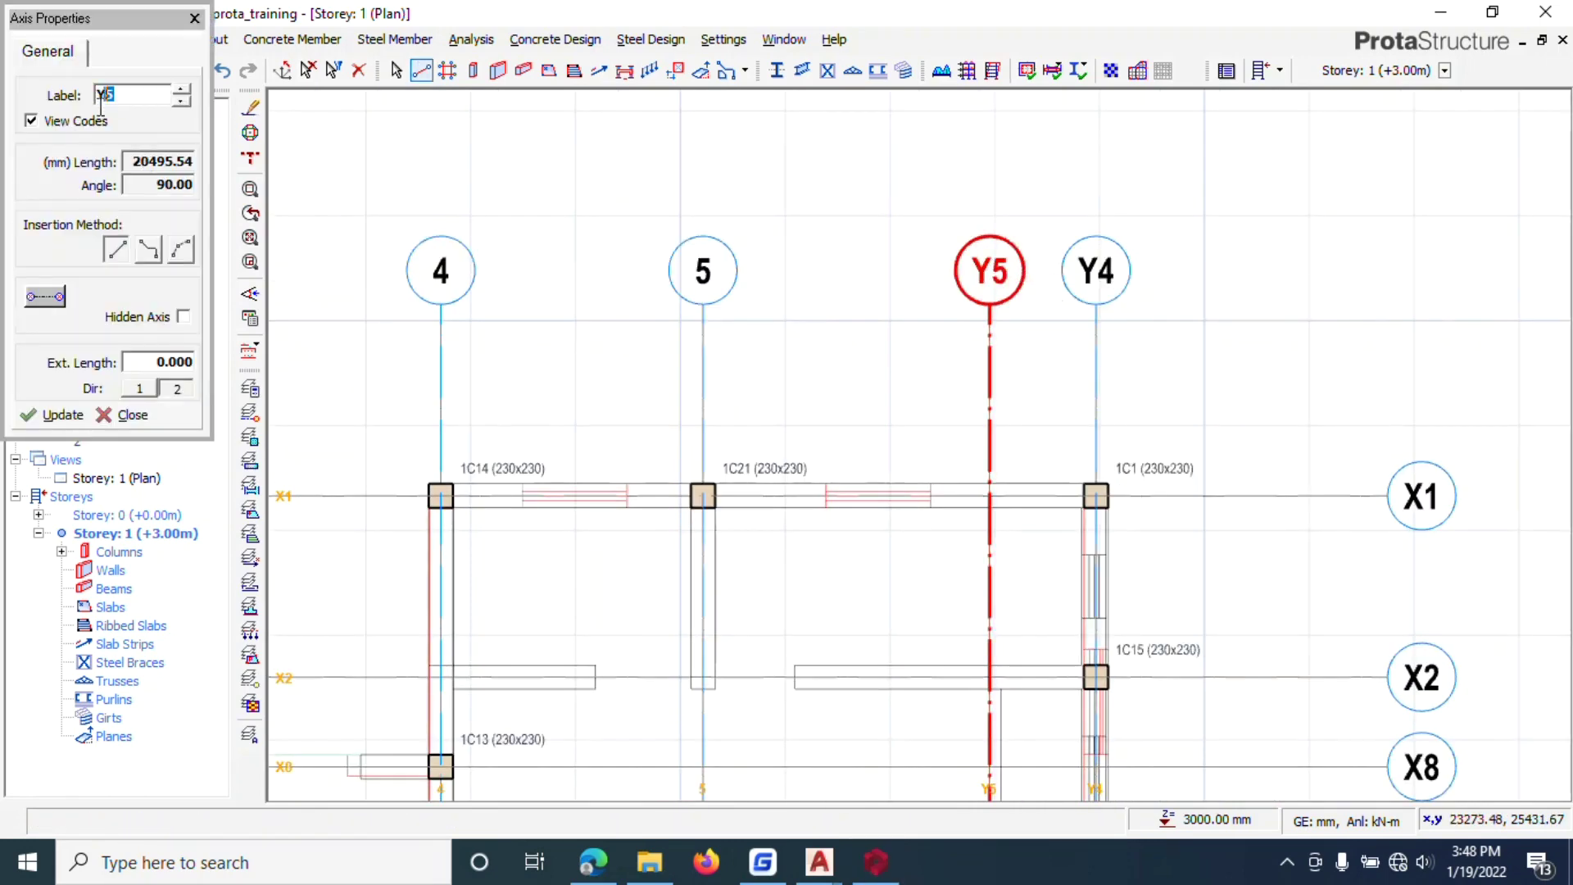
click(49, 416)
click(124, 416)
Step: Relabel axis Y4, the last of the vertical axes, as 7
scroll(699, 386, down, 3)
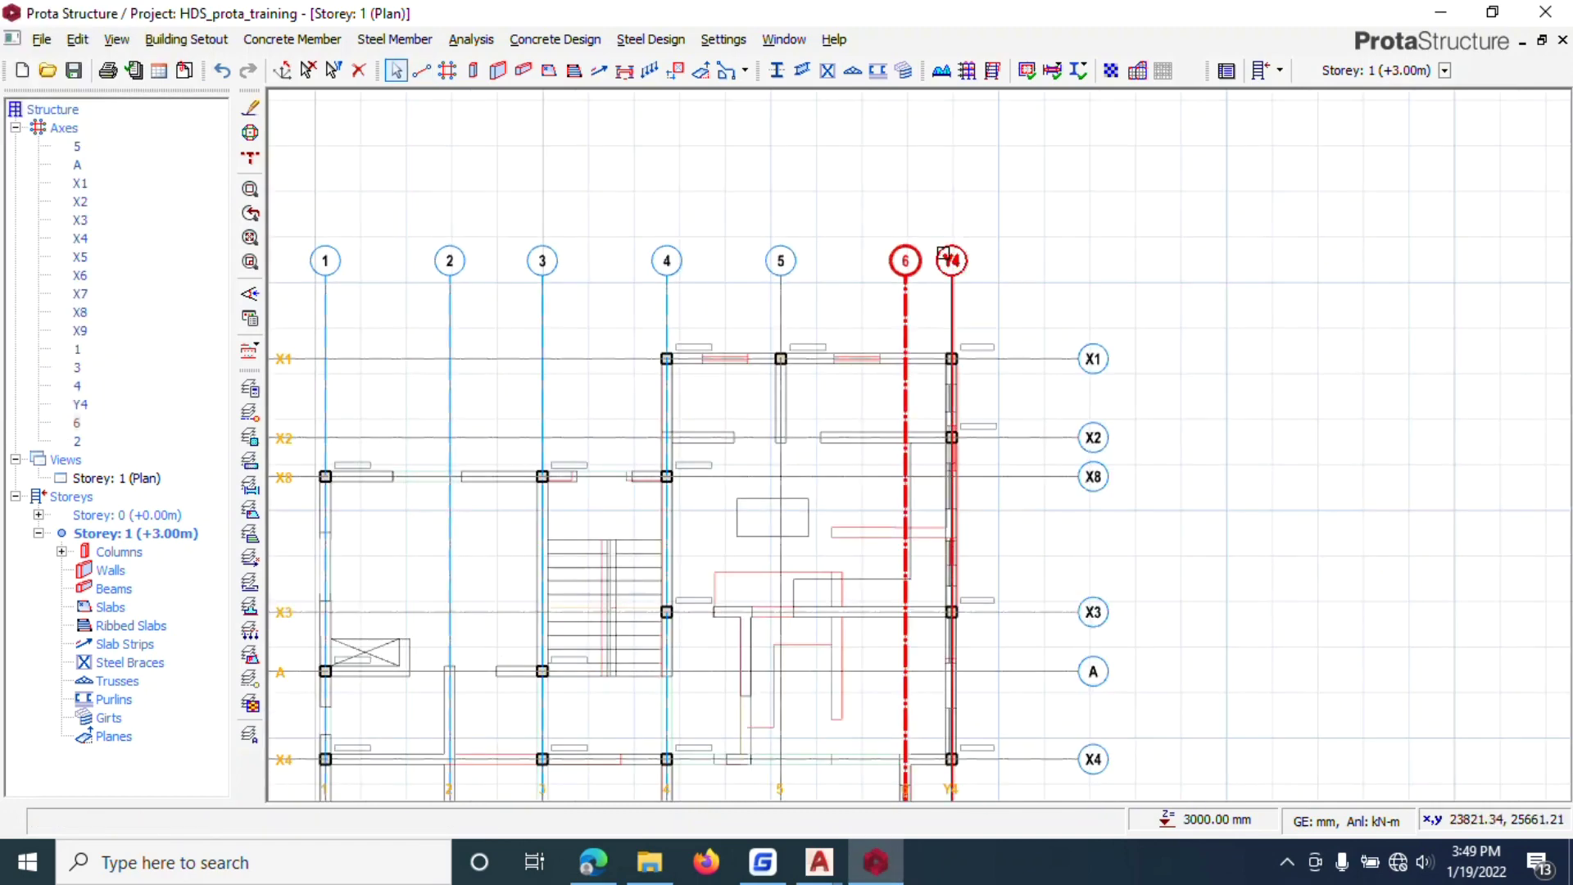
click(951, 260)
right_click(950, 260)
click(1004, 268)
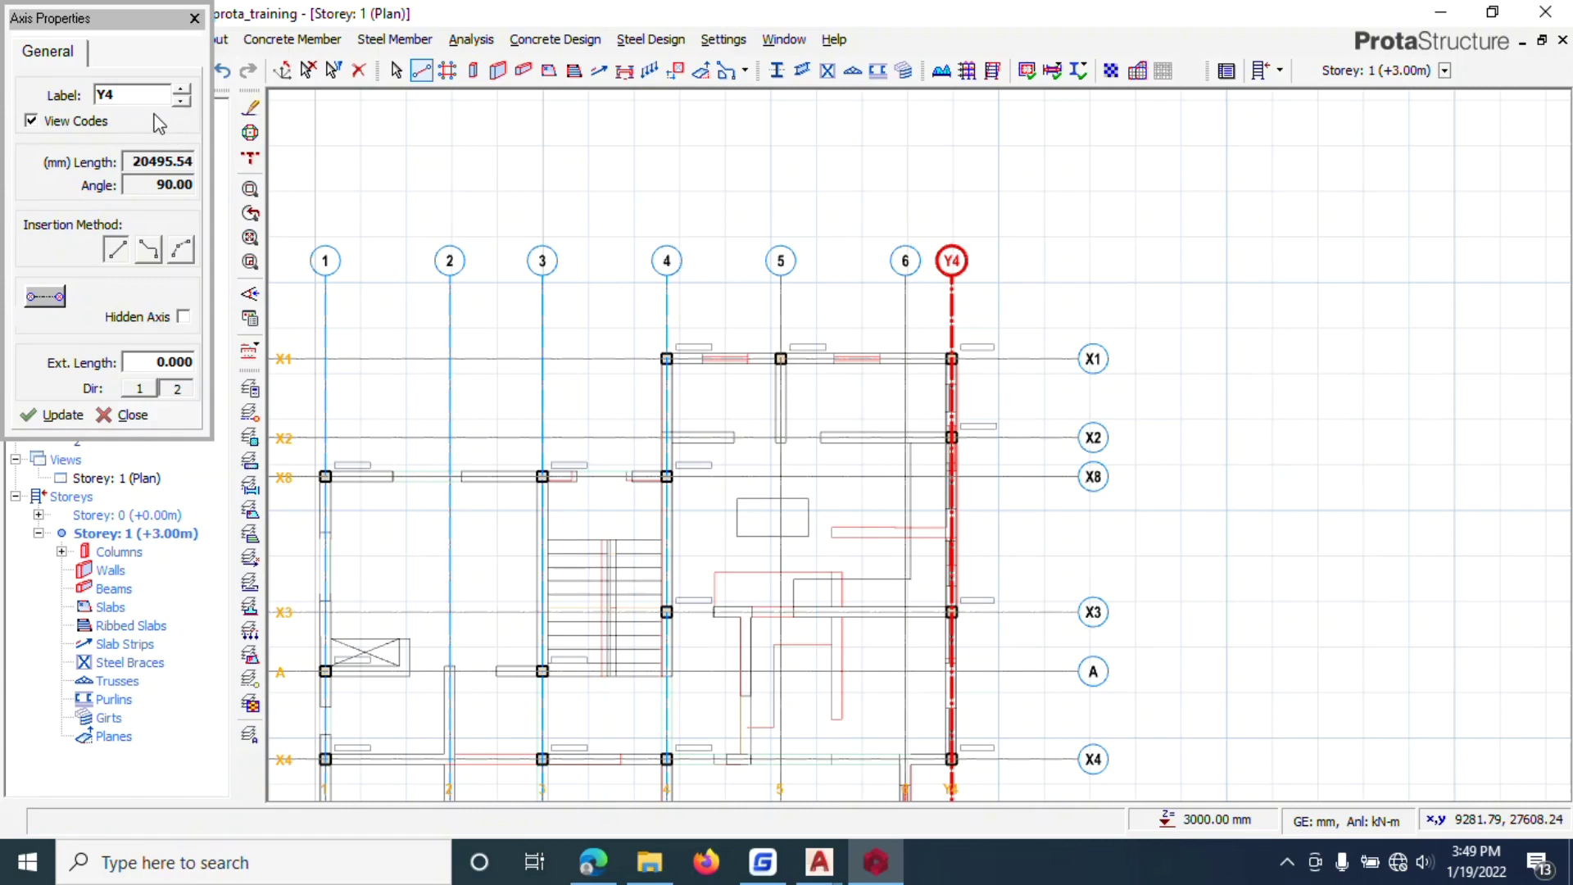
double_click(145, 95)
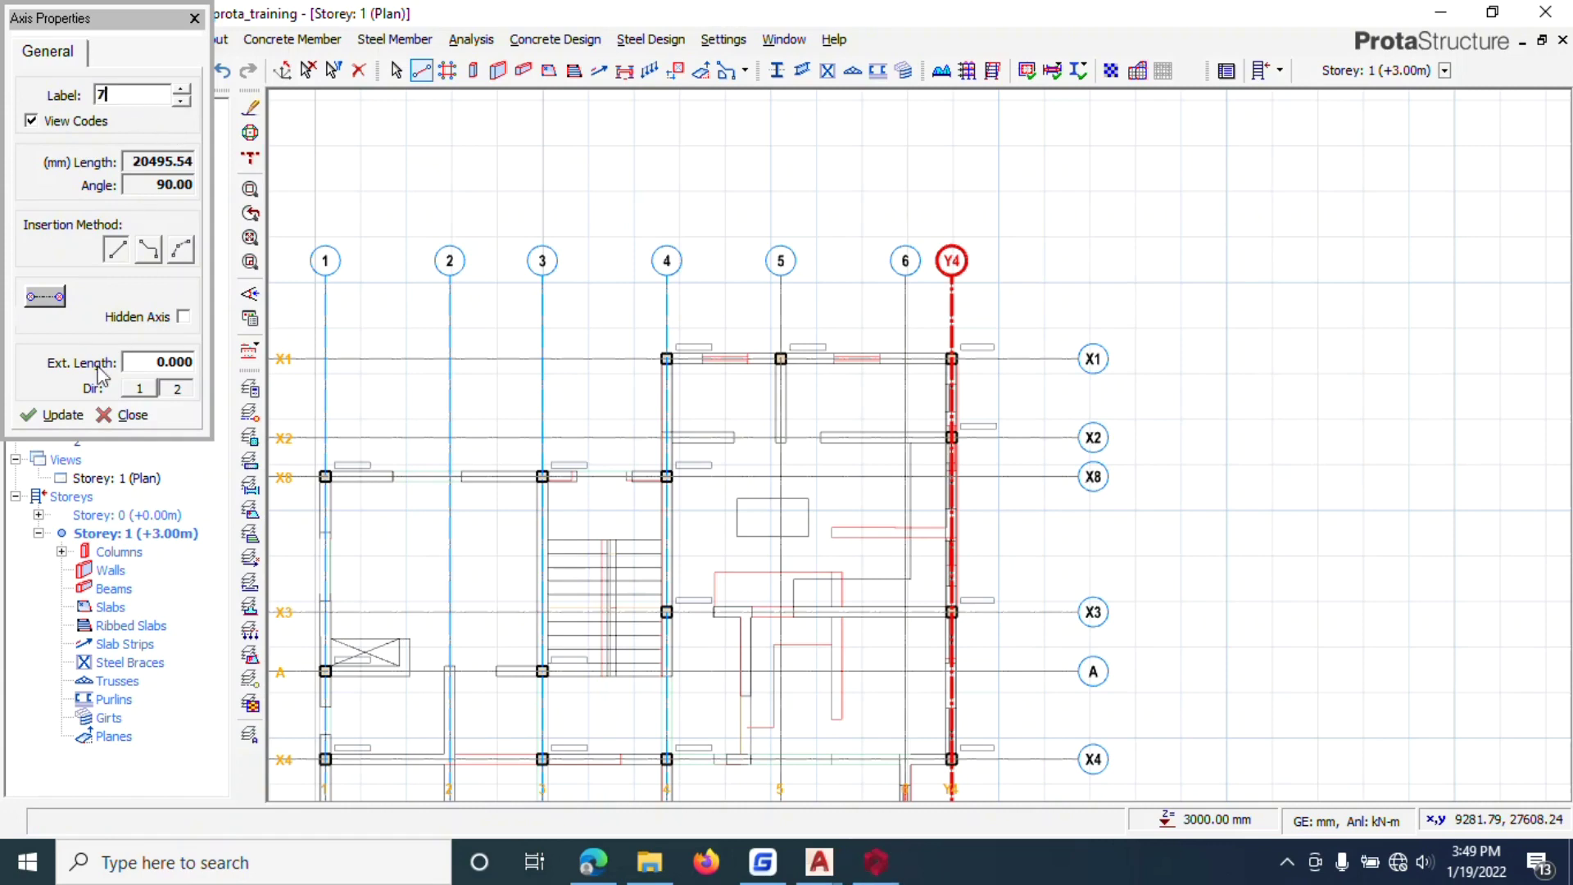
click(49, 415)
click(128, 415)
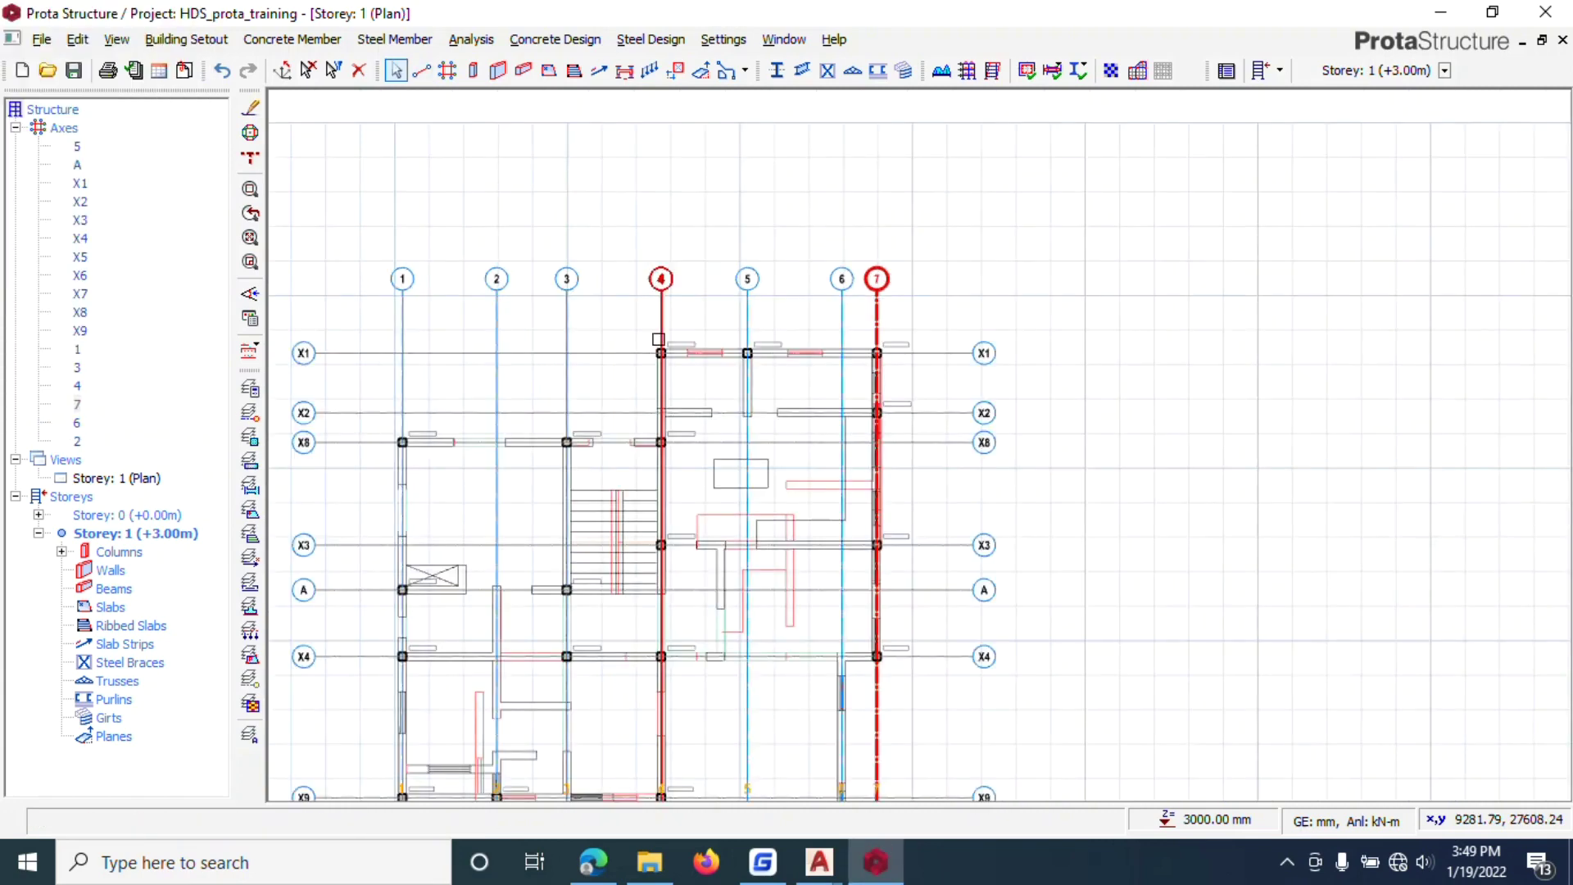
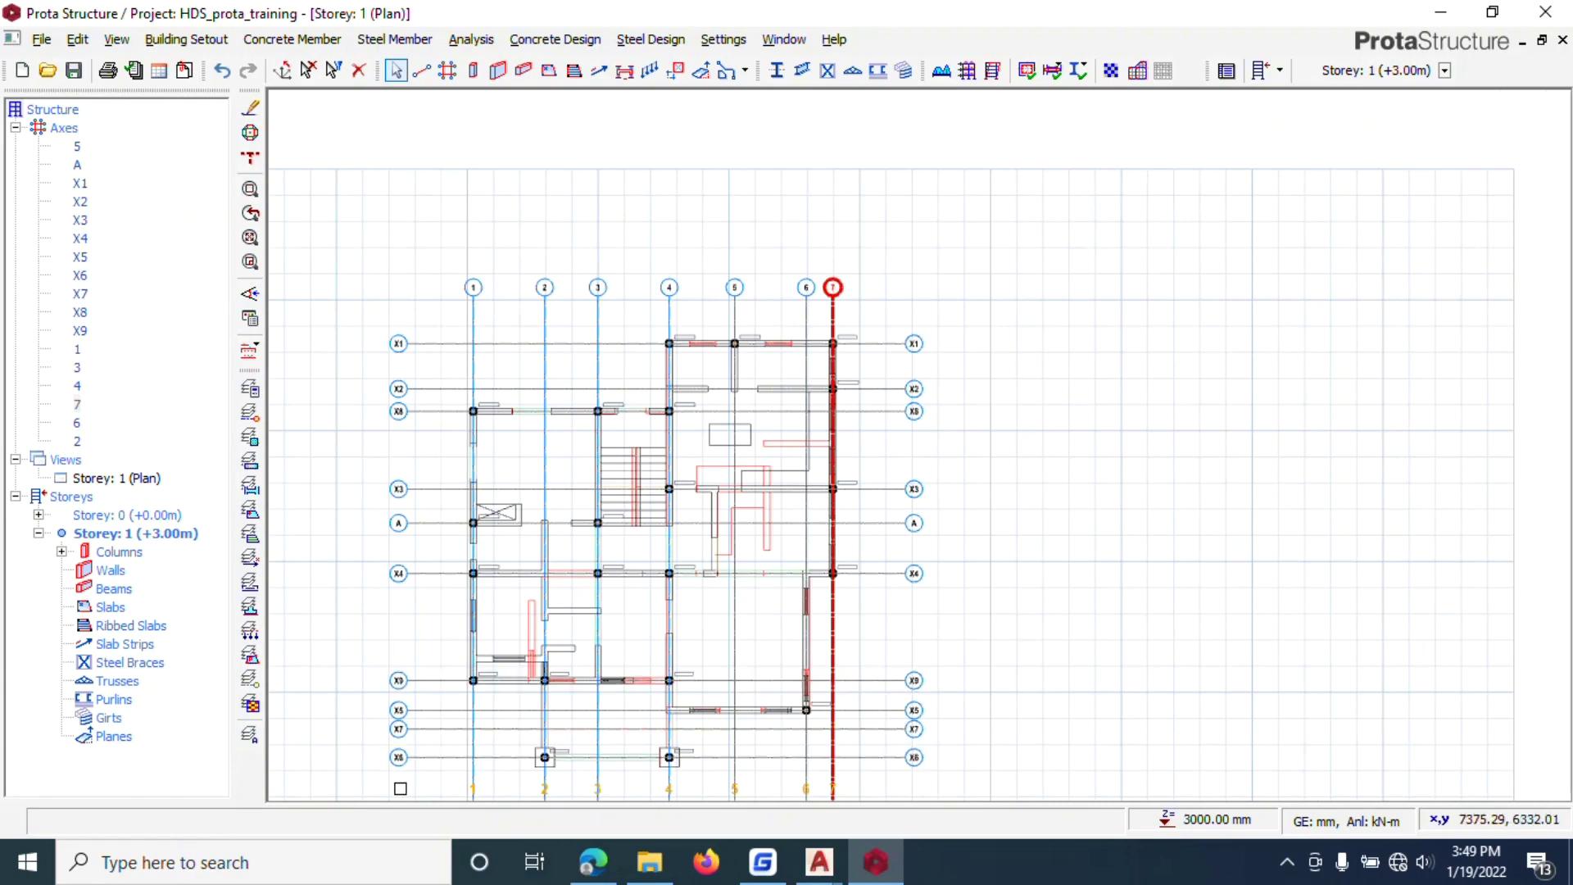
Step: Relabel the horizontal axis A, located between axes X3 and X4, as E
scroll(379, 772, up, 3)
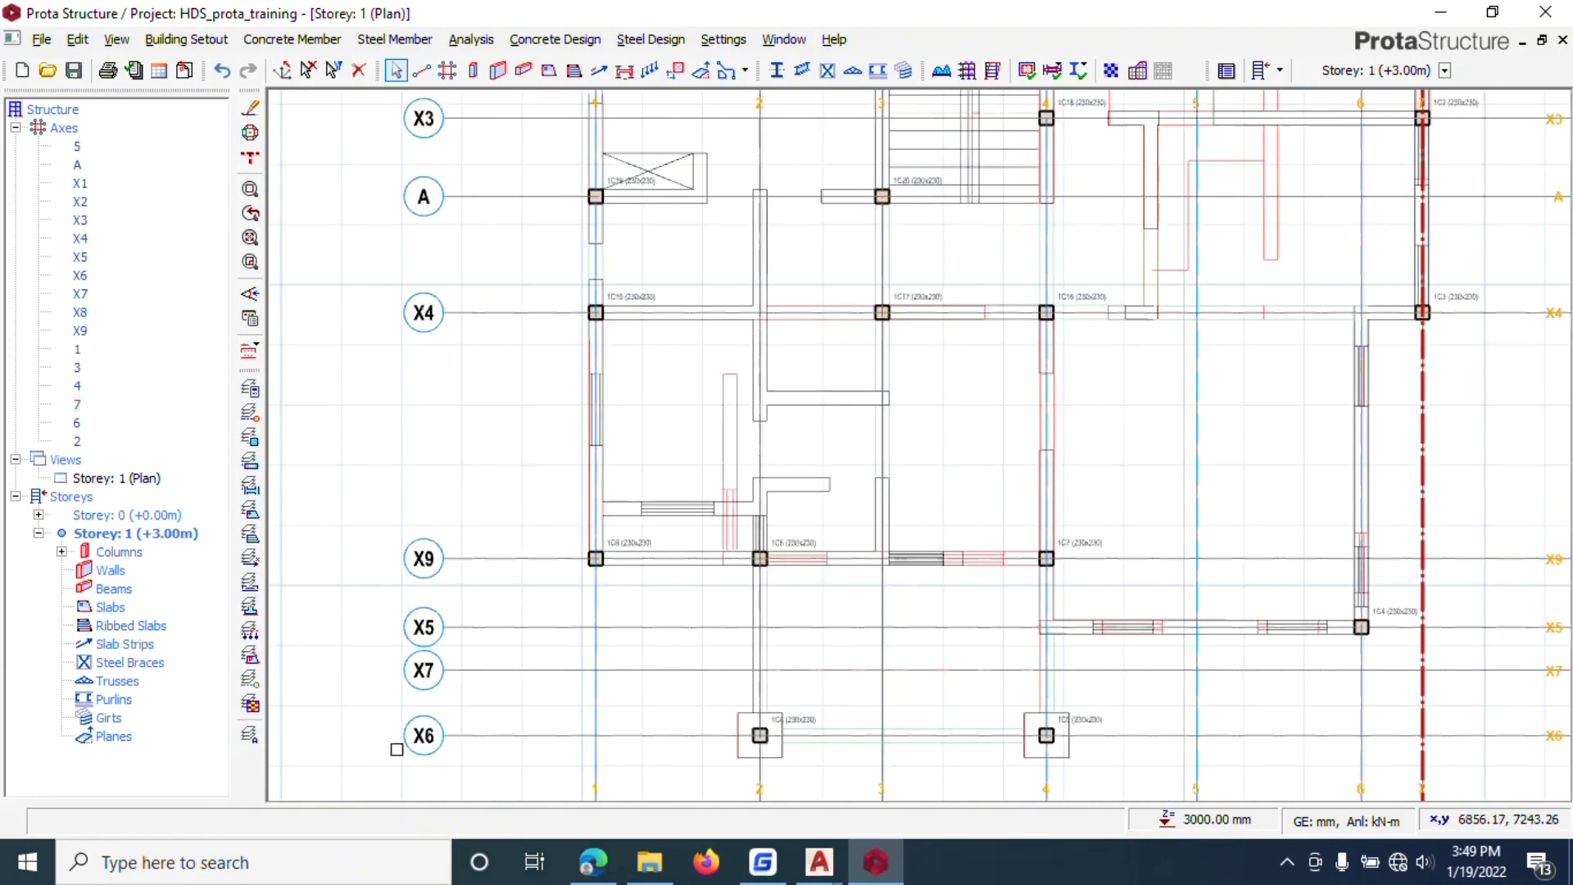
scroll(409, 704, down, 2)
scroll(453, 340, up, 2)
scroll(456, 476, down, 2)
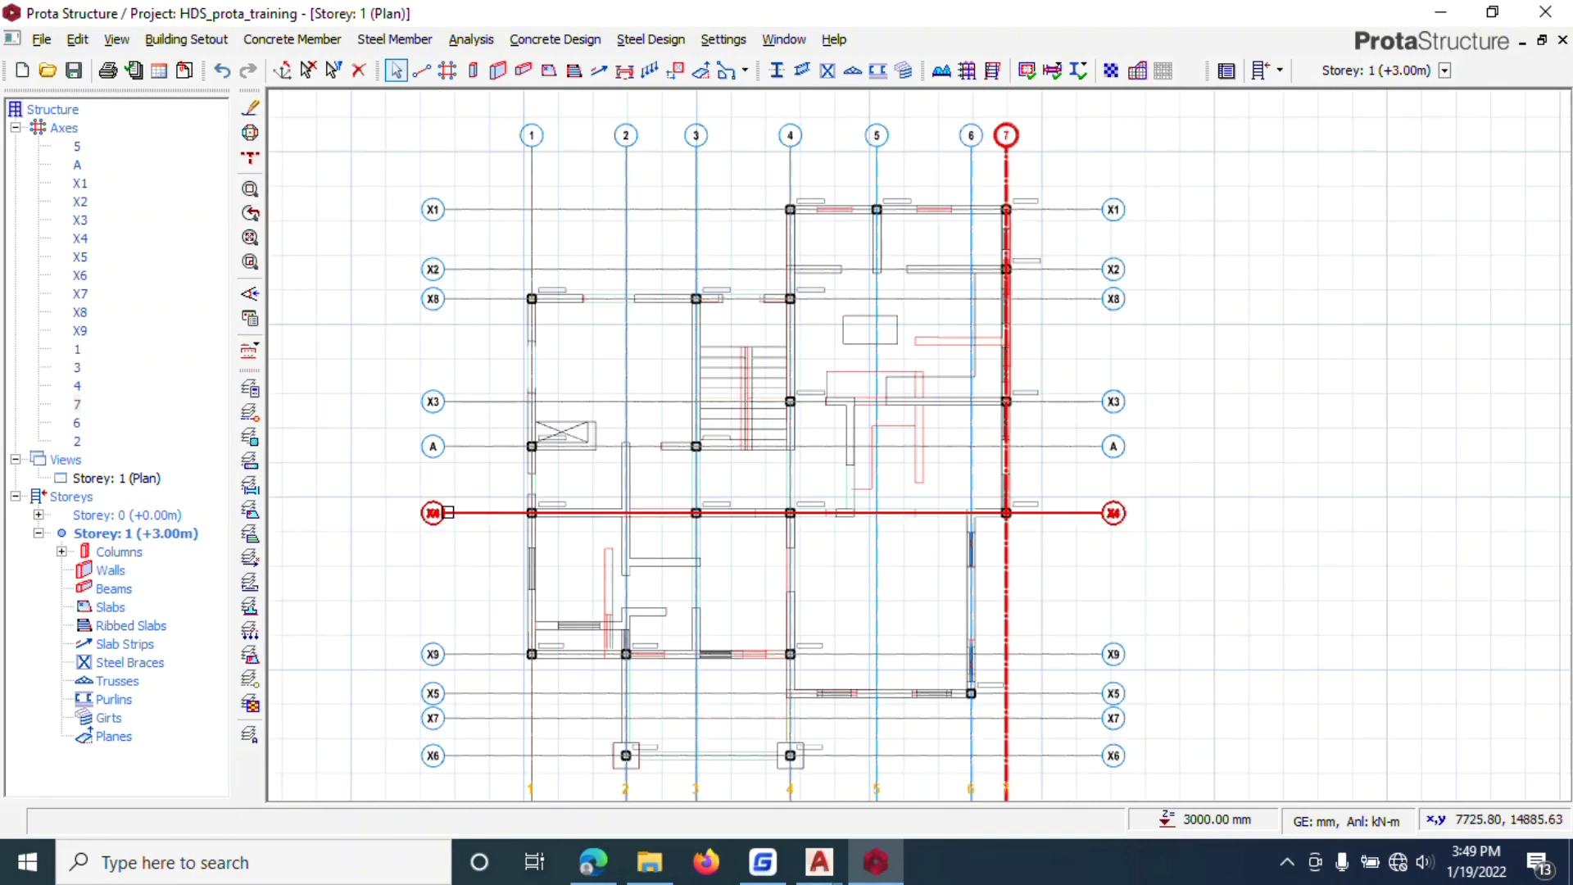
scroll(460, 211, down, 1)
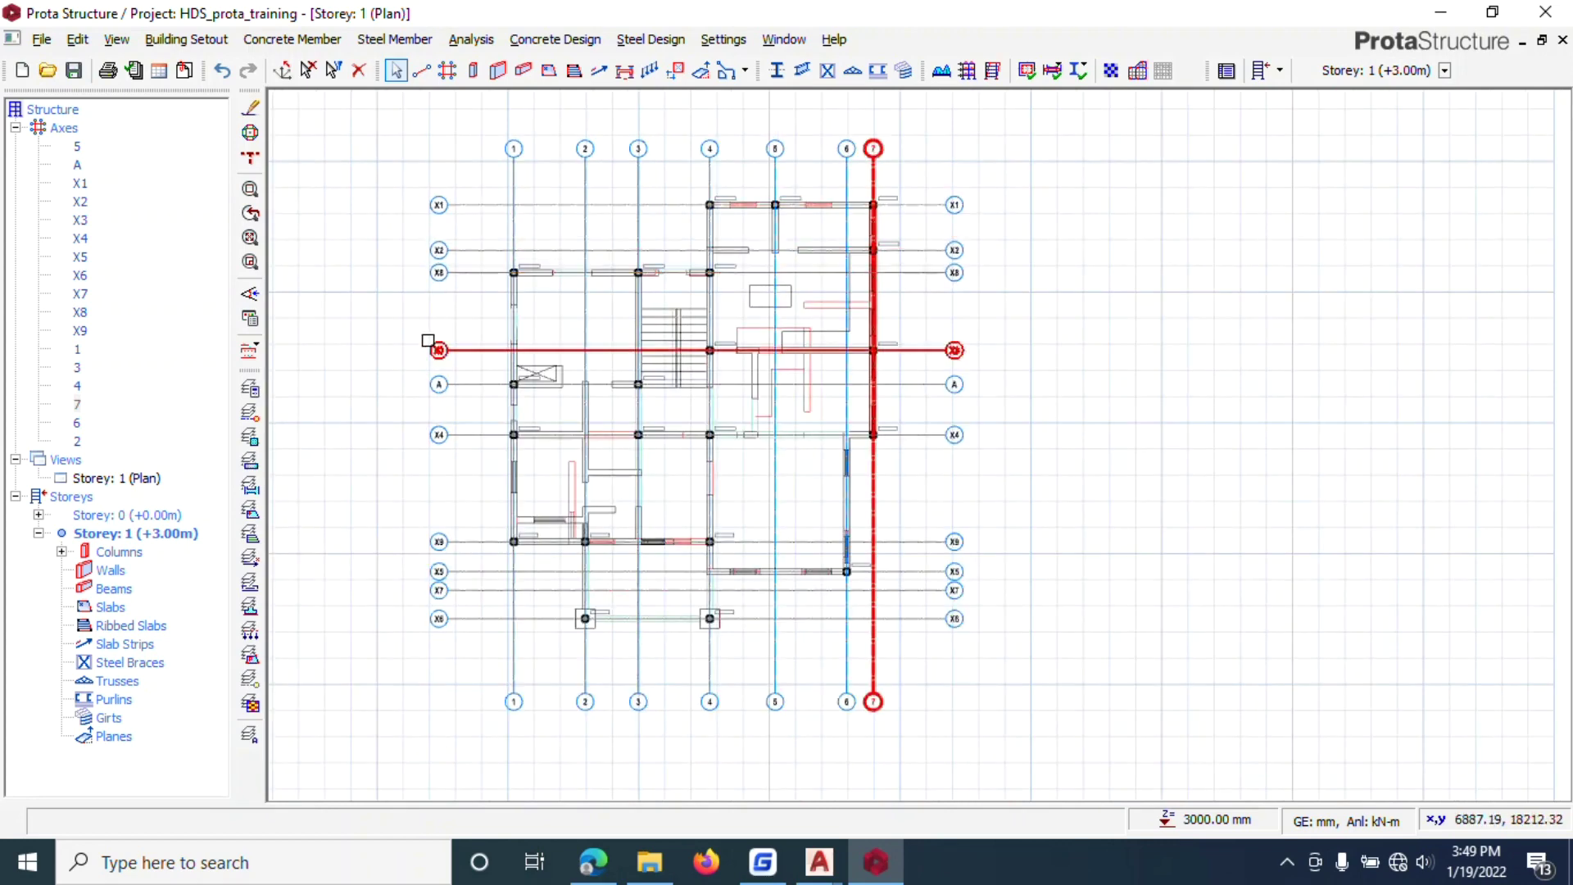
click(439, 378)
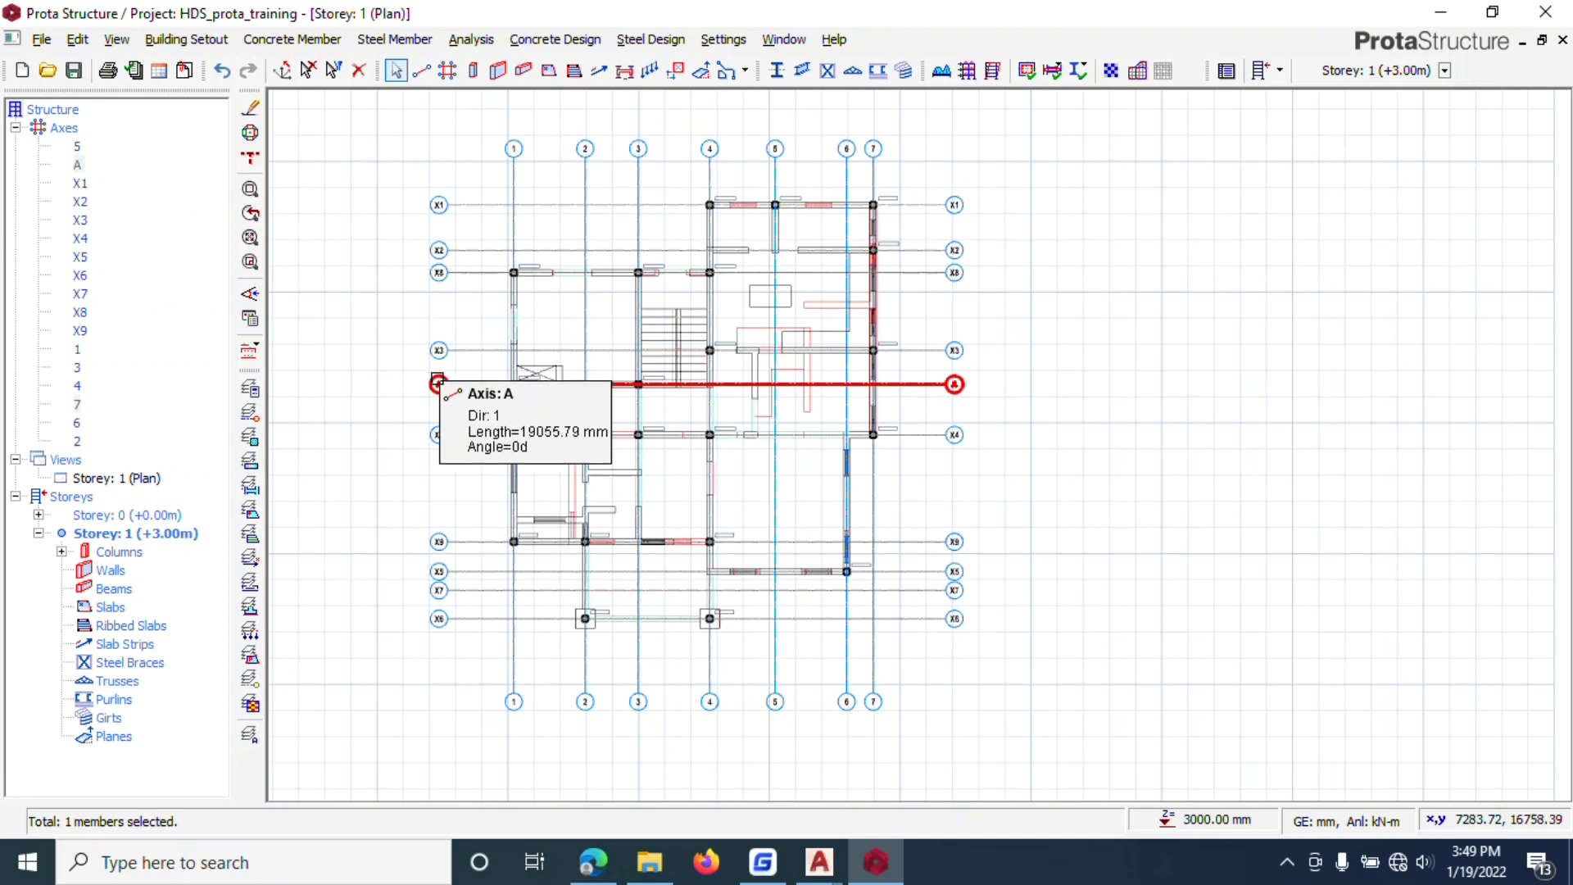
right_click(447, 383)
click(492, 394)
double_click(129, 96)
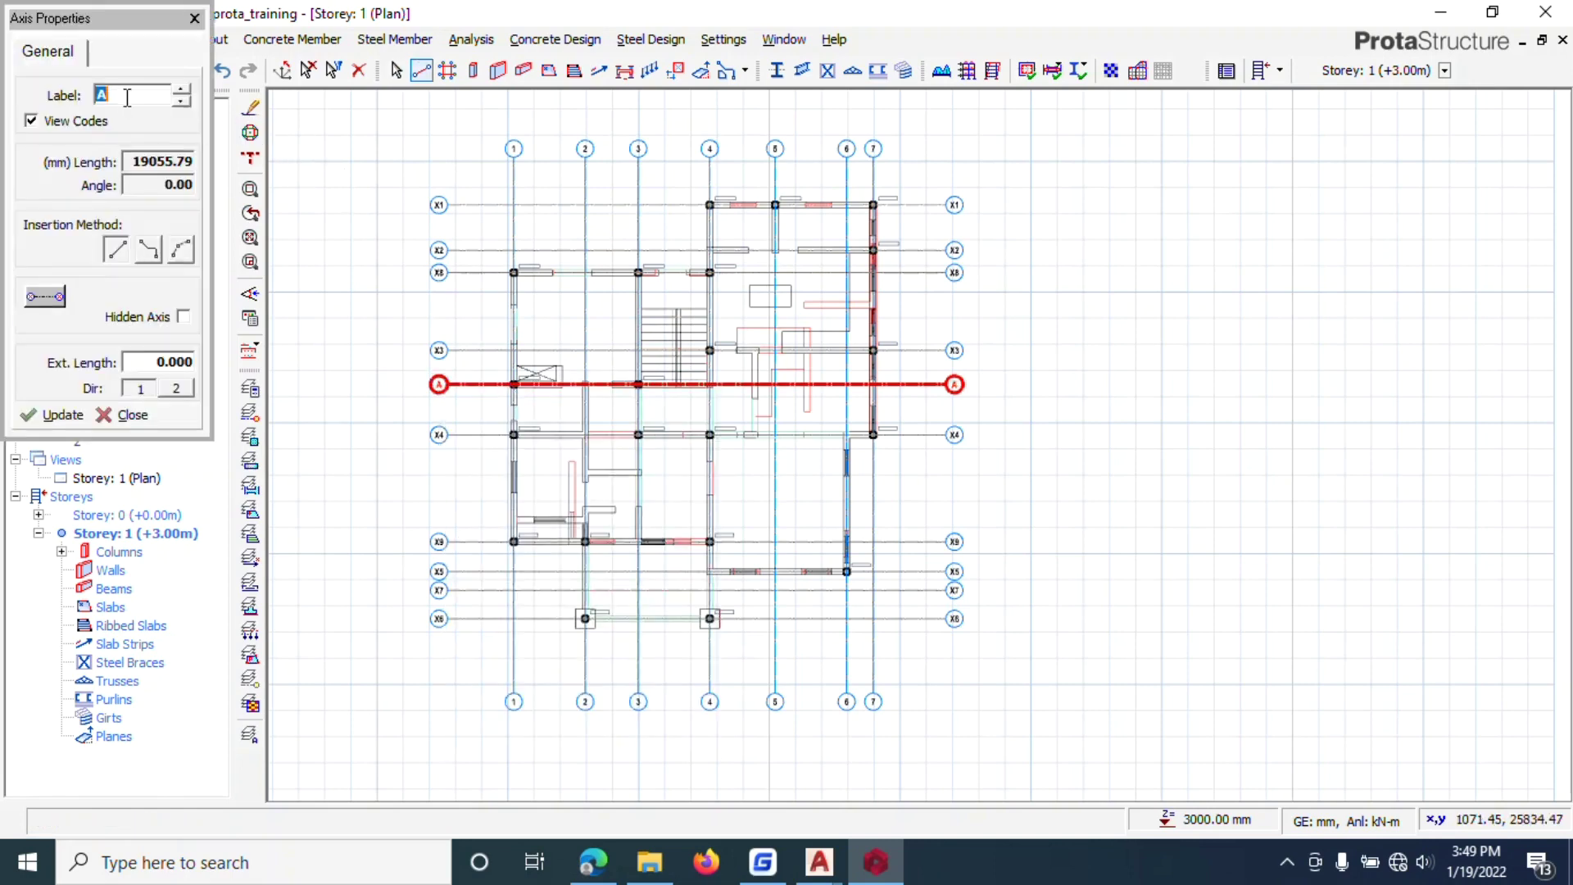
text(EE)
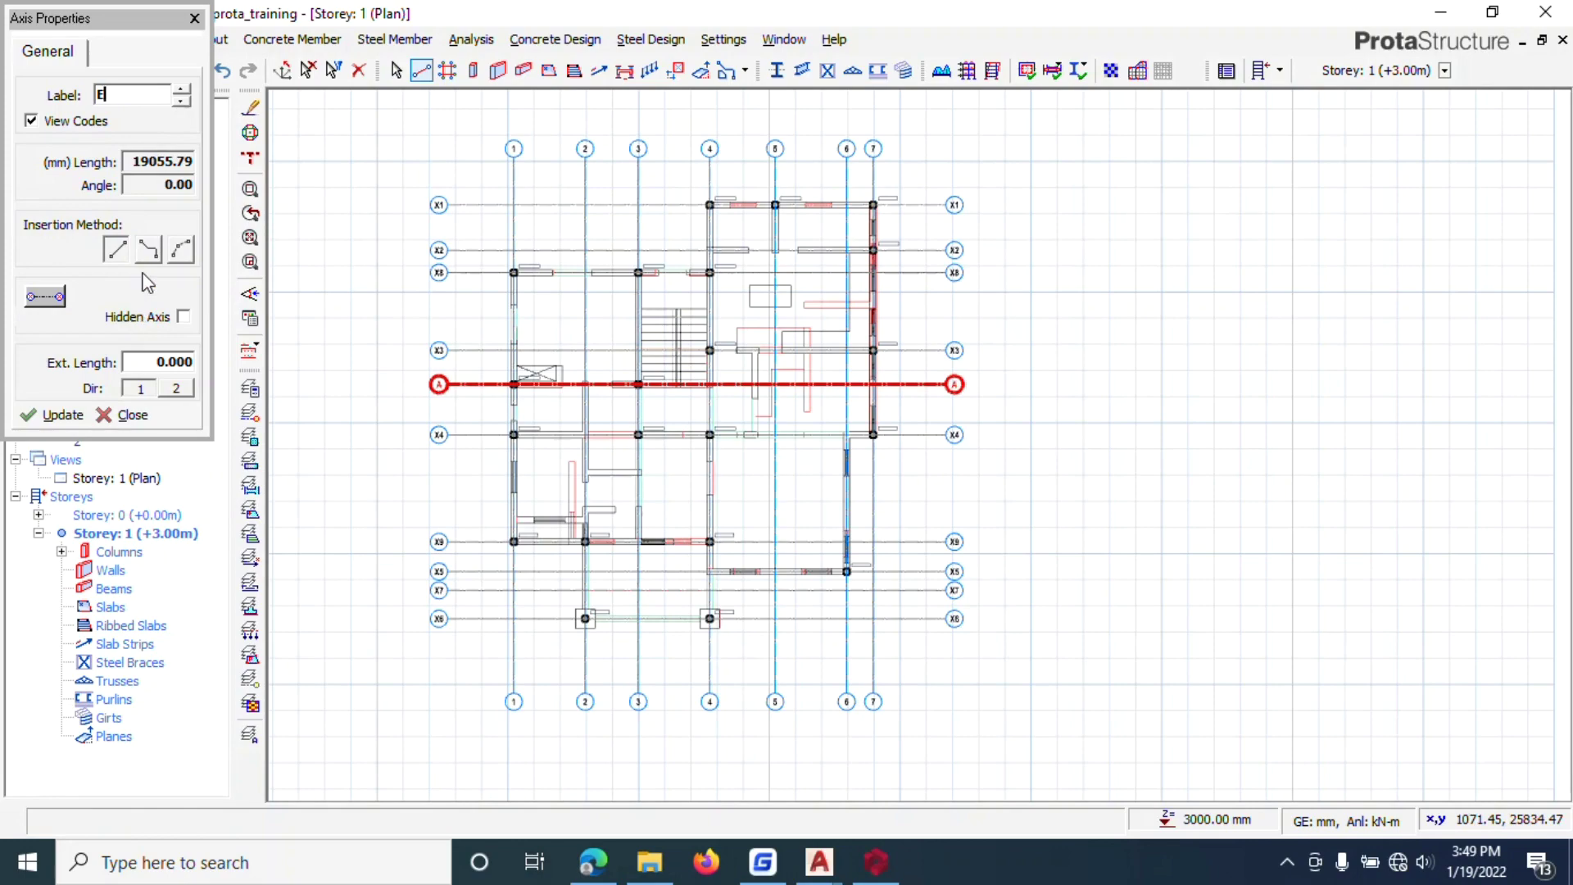
click(57, 416)
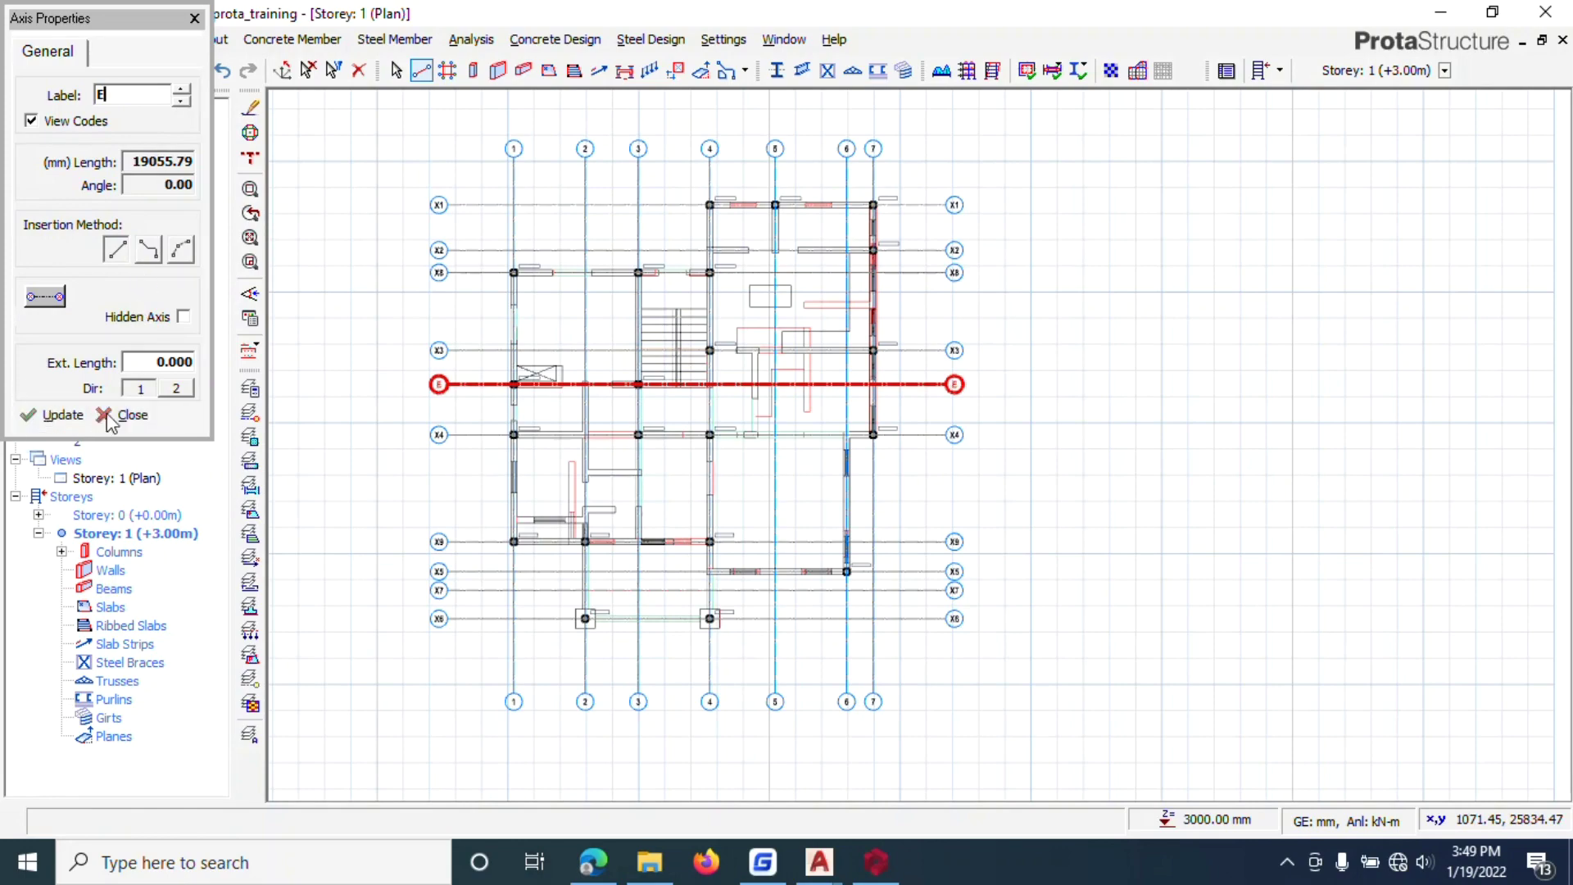
click(103, 416)
Step: Relabel the uppermost horizontal axis X1 as A
scroll(488, 246, up, 5)
click(485, 239)
right_click(495, 239)
click(540, 248)
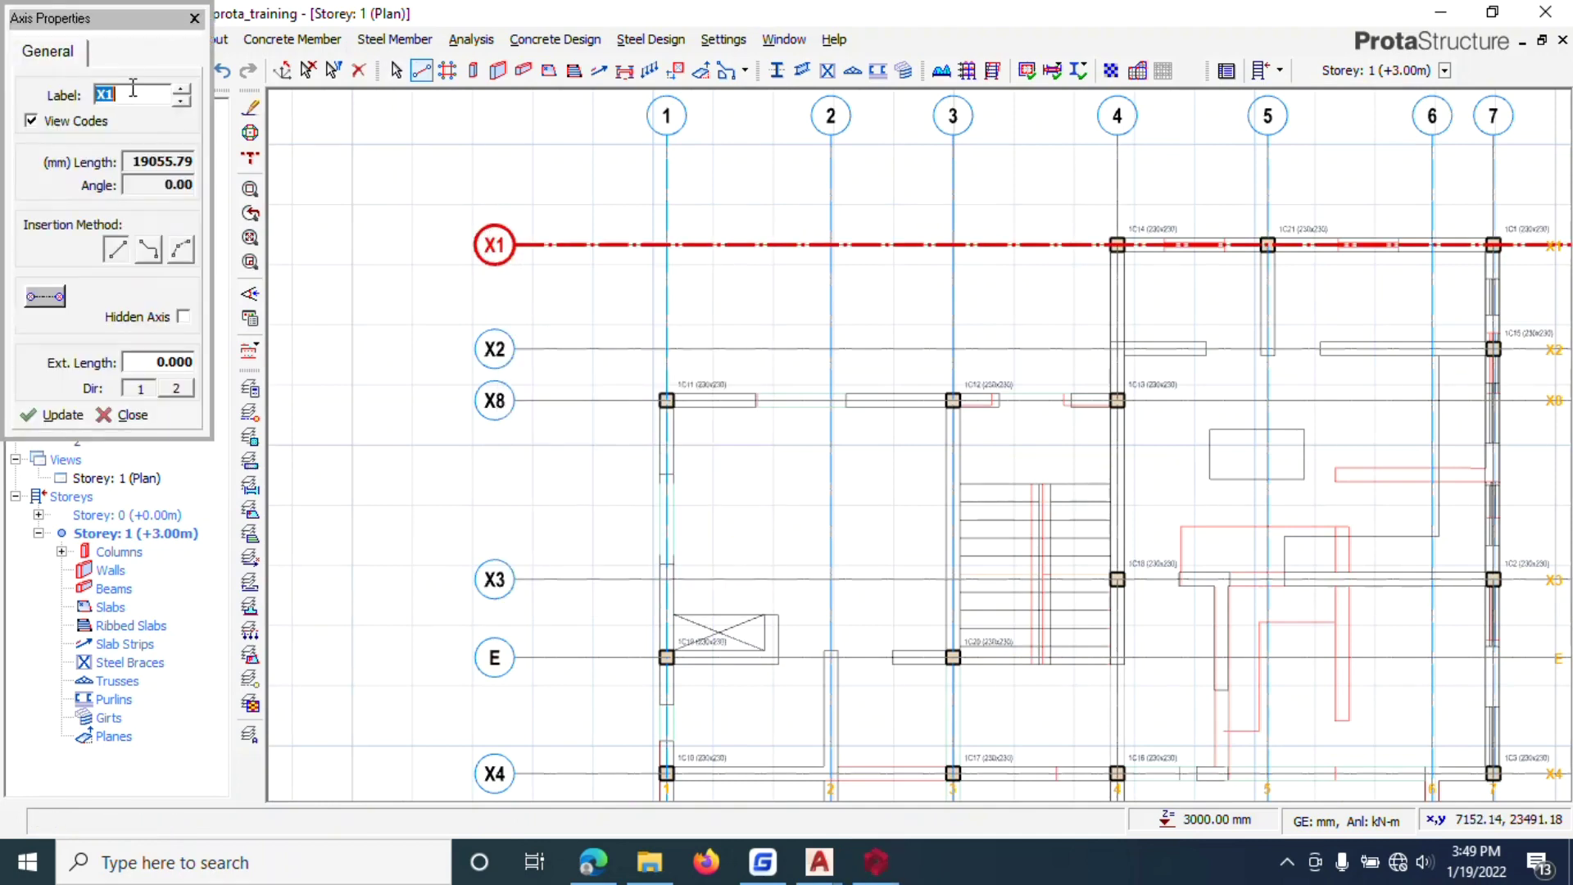
text(A)
click(82, 415)
click(119, 416)
Step: Relabel axis X2, directly below axis A, as B
click(495, 350)
right_click(495, 350)
click(540, 358)
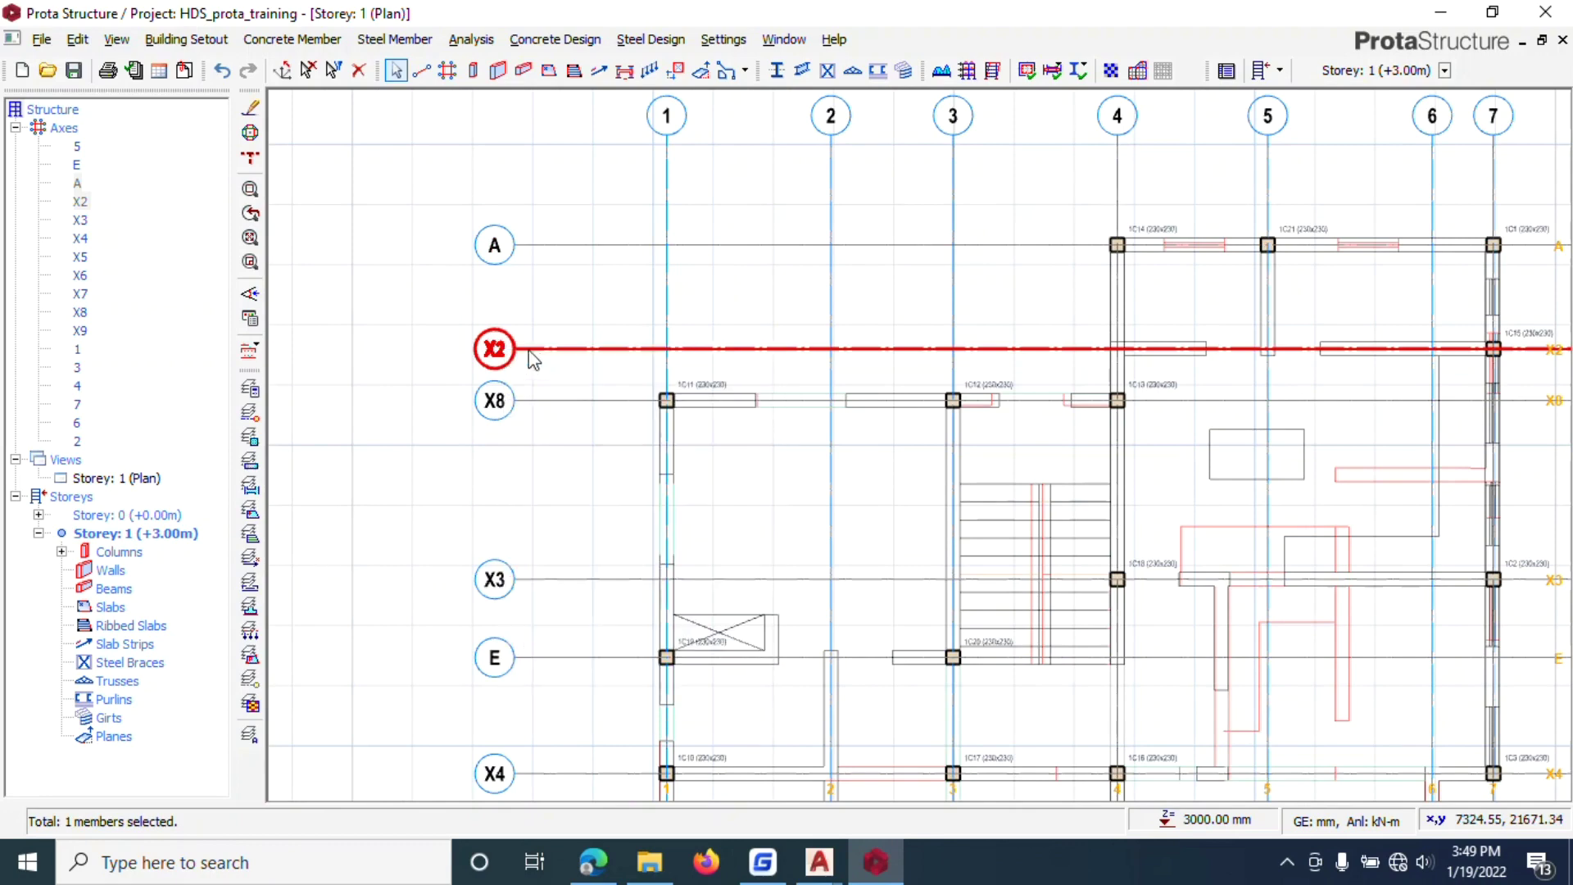
text(B)
click(52, 415)
click(119, 415)
Step: Relabel axis X8, directly below axis B, as C
click(508, 396)
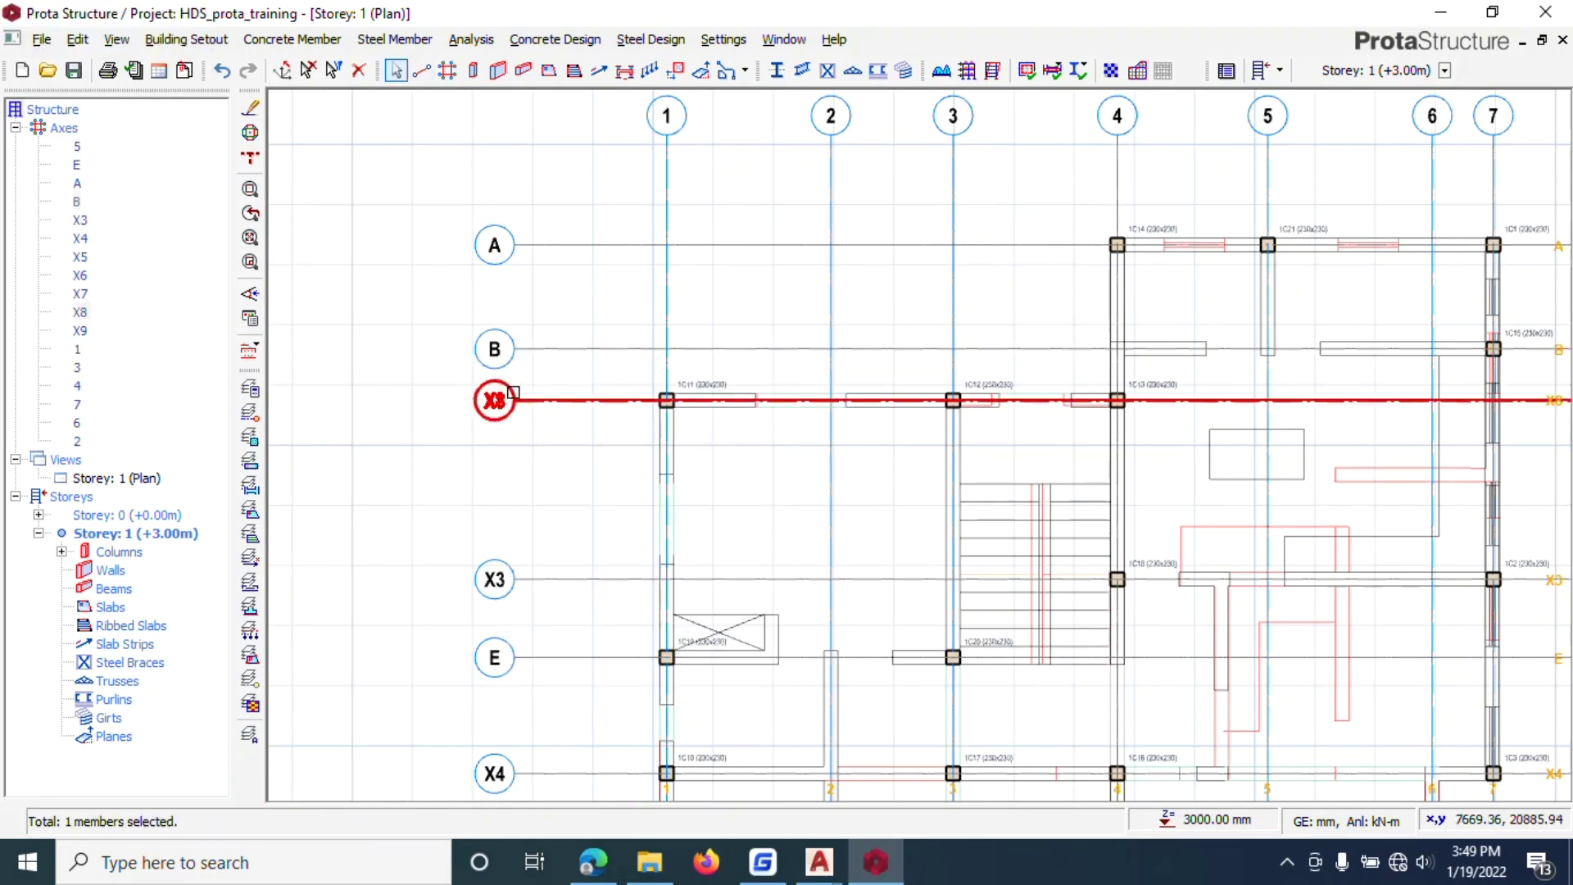
right_click(513, 392)
click(539, 405)
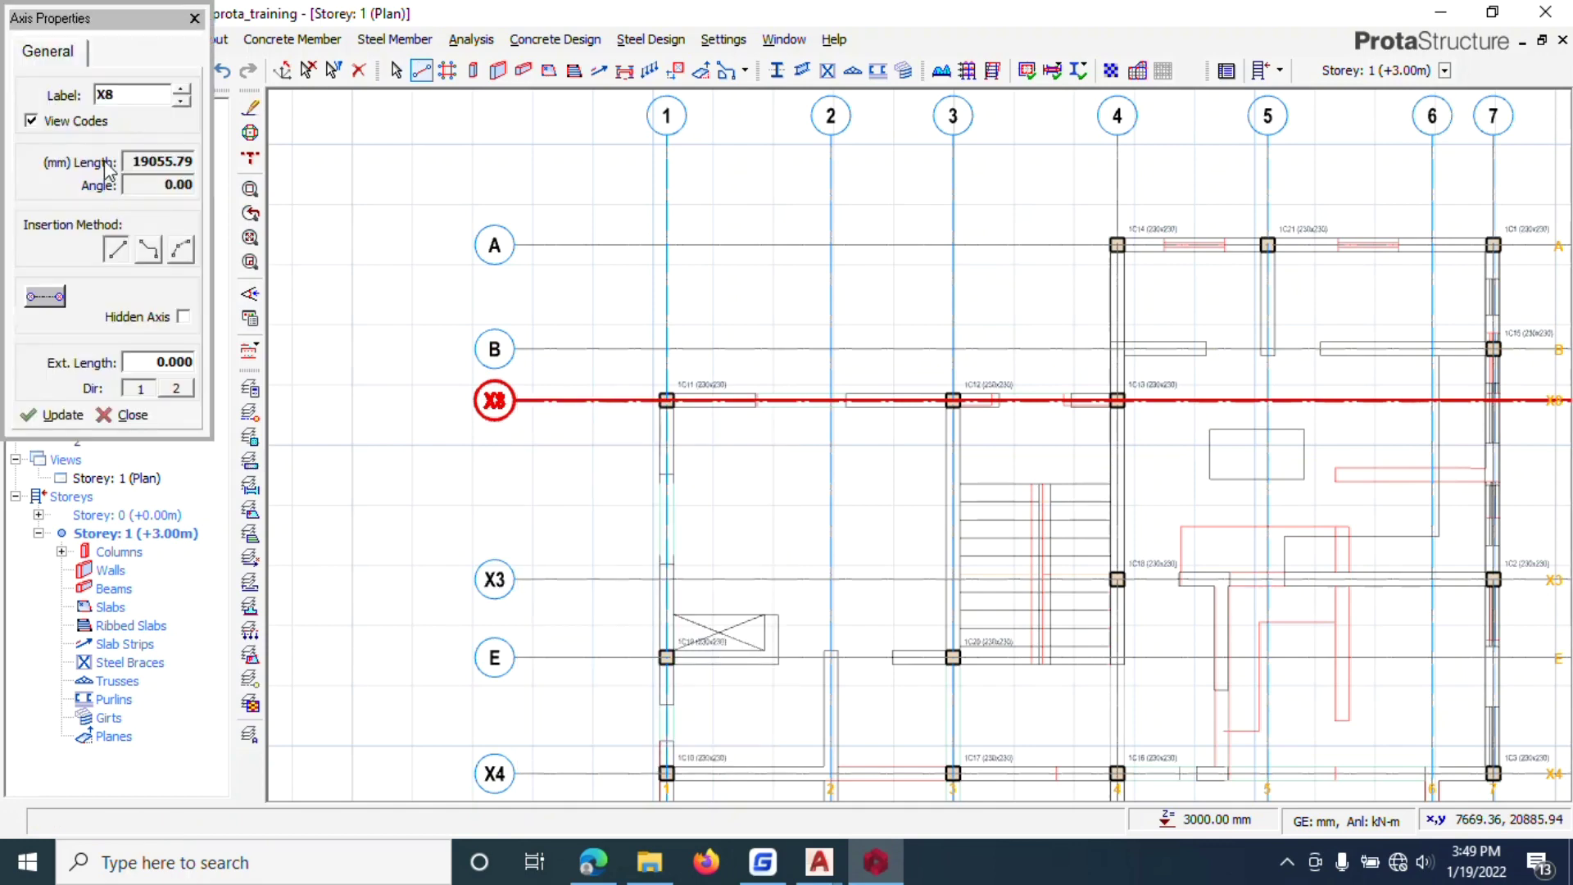
double_click(118, 93)
text(C)
click(53, 414)
click(131, 415)
Step: Relabel the horizontal axis X3, located between axes C and E, as D
scroll(495, 470, down, 1)
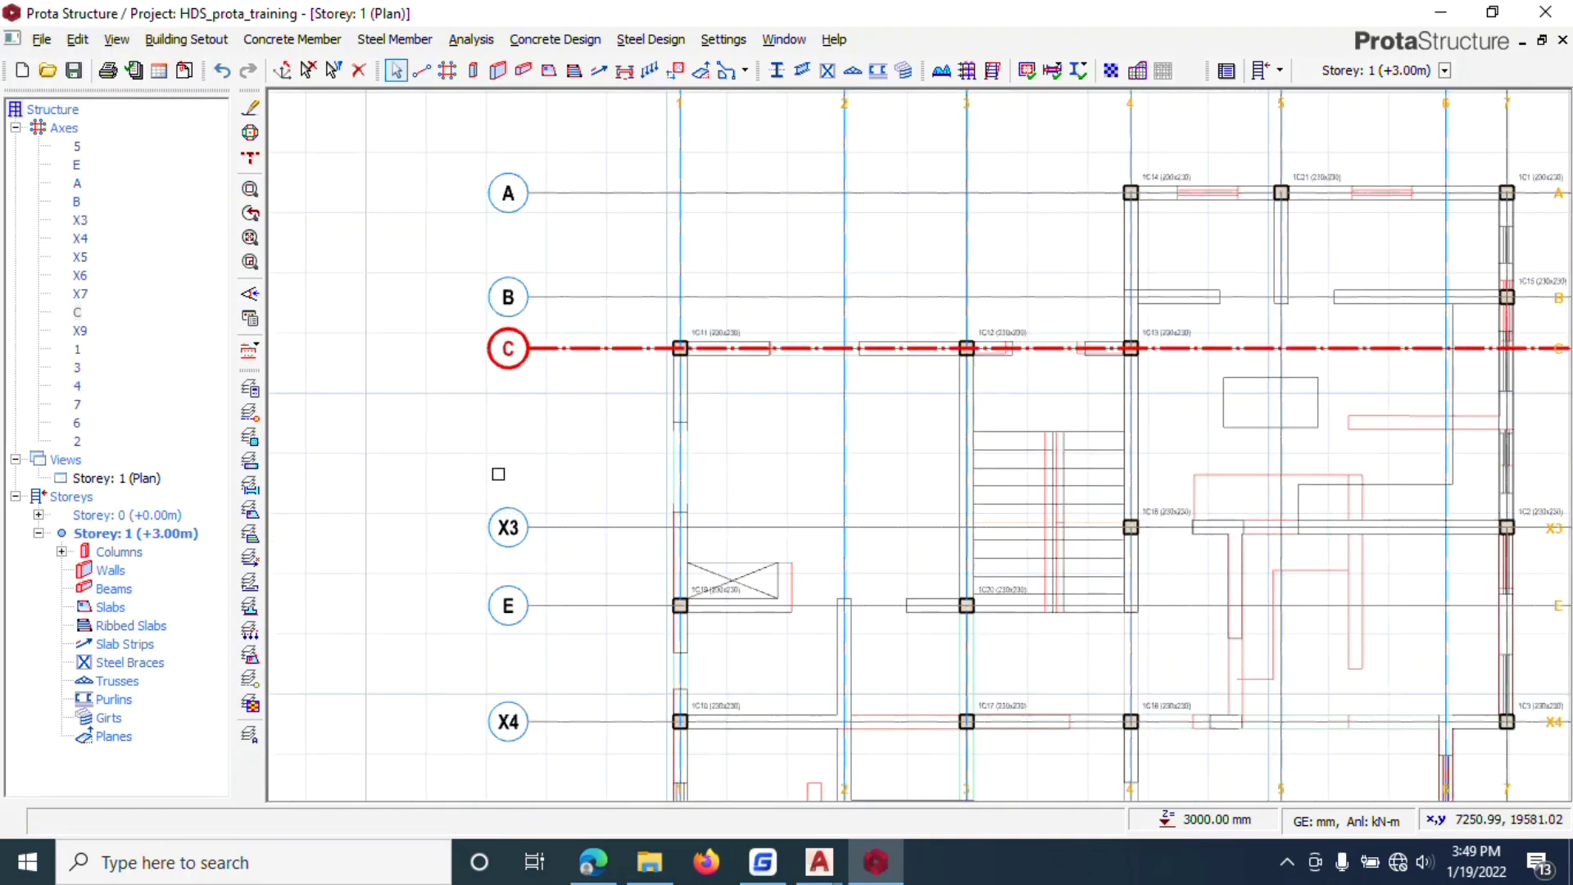
click(524, 527)
right_click(536, 516)
click(545, 149)
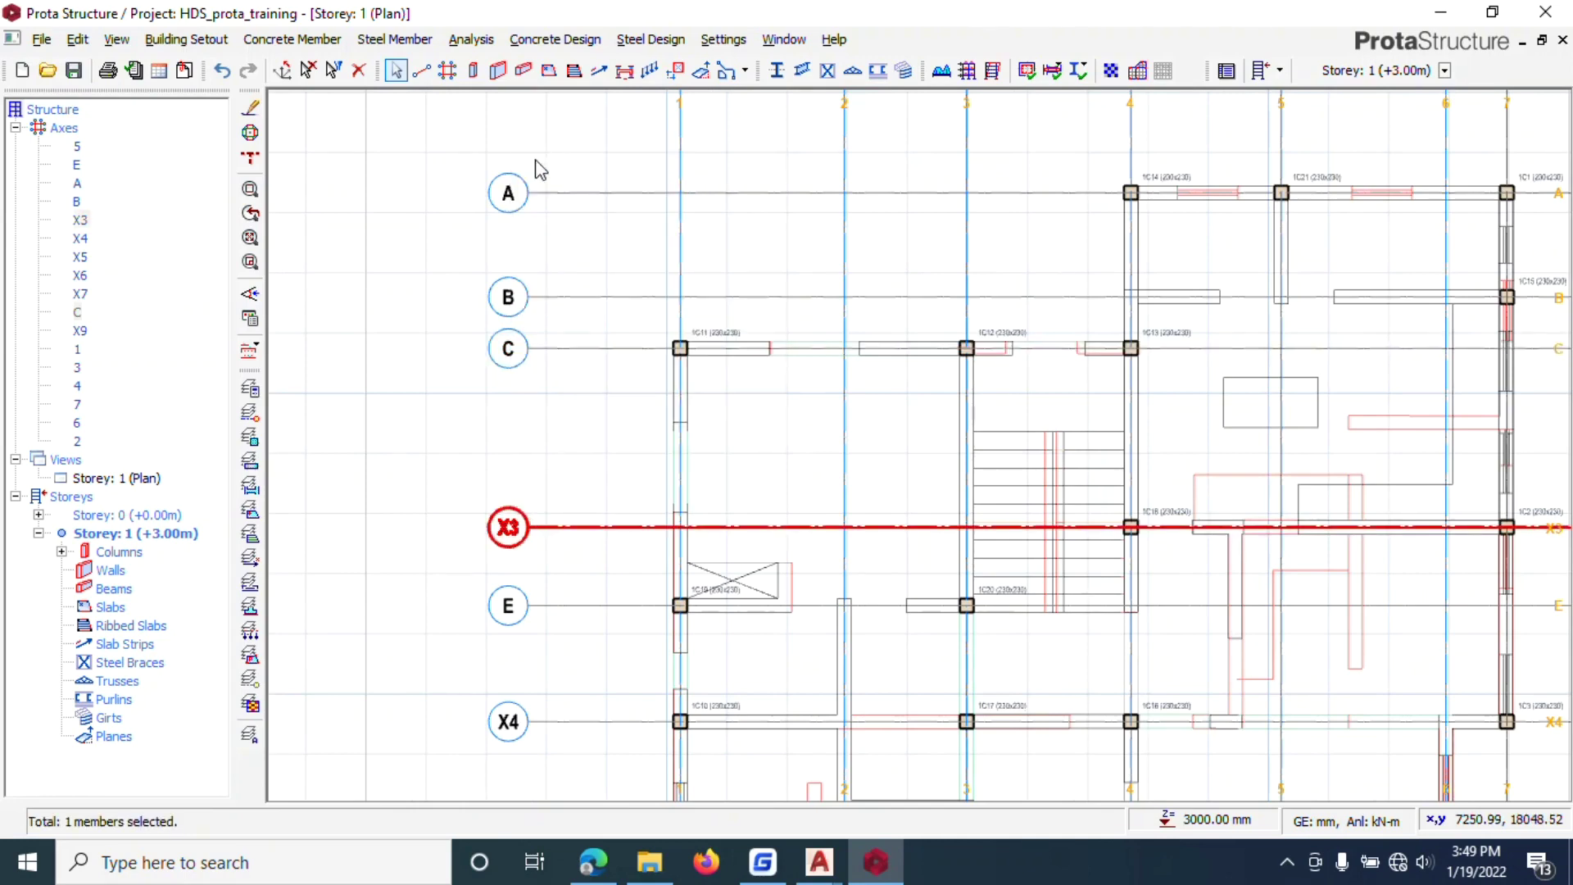
double_click(148, 94)
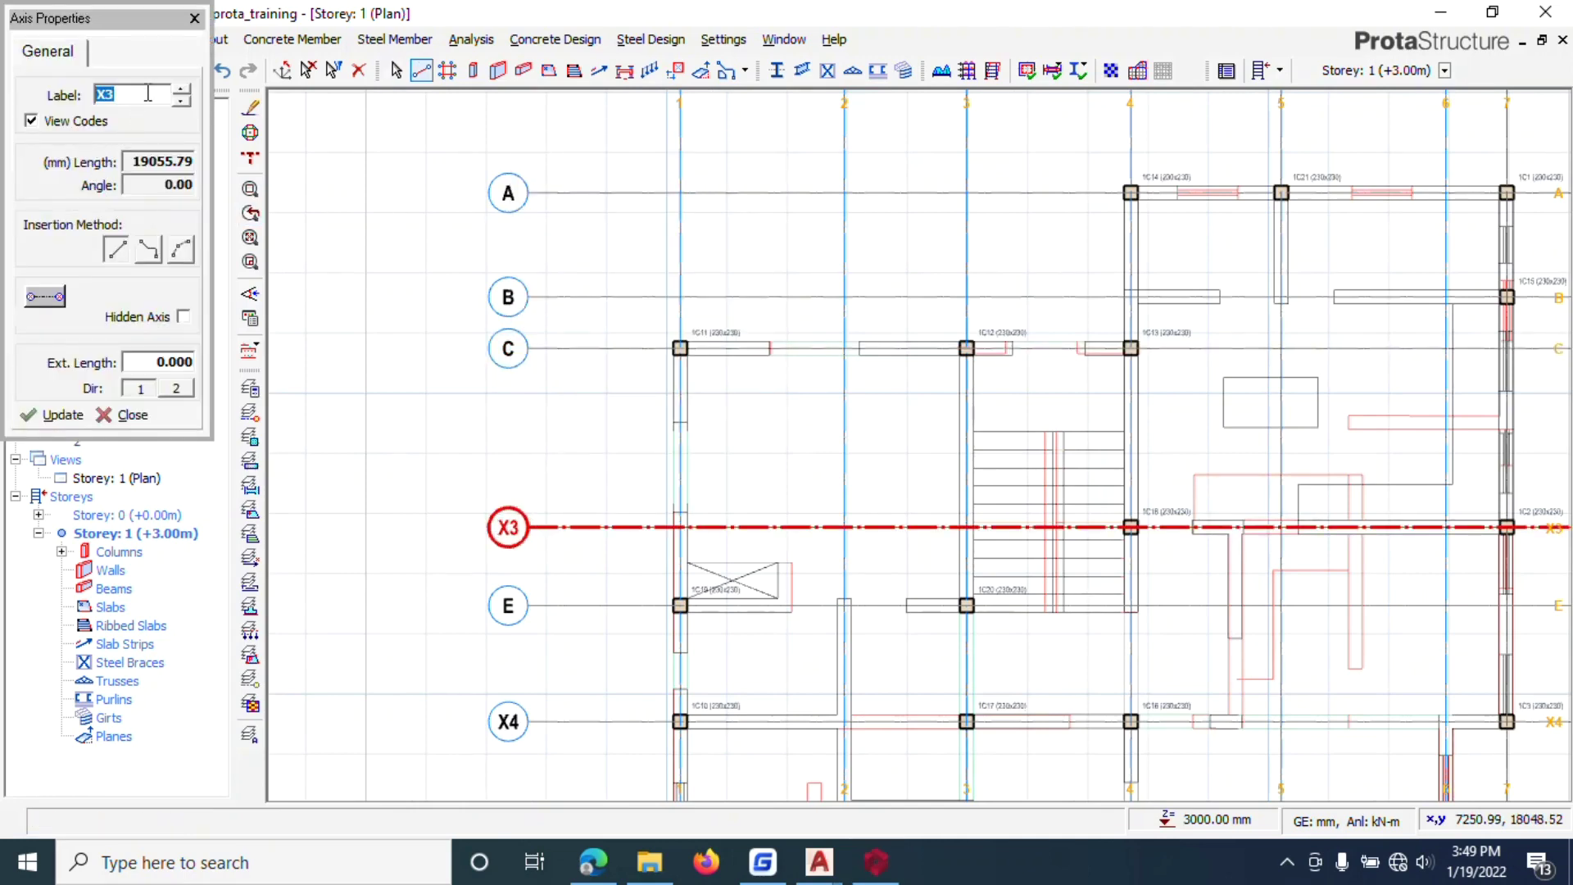
text(D)
click(59, 416)
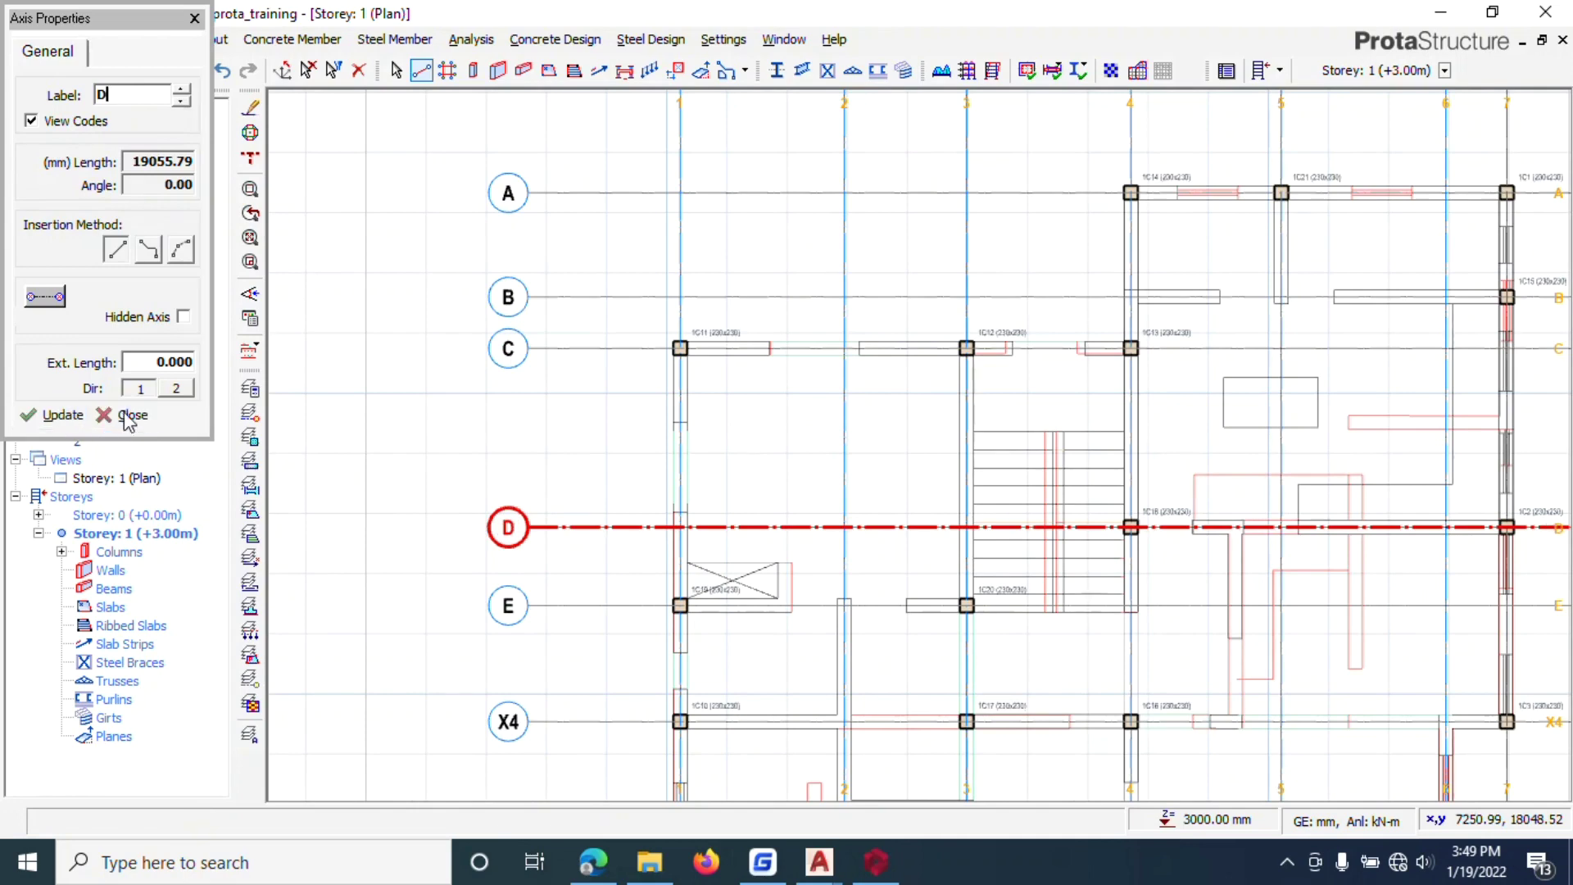
click(129, 413)
click(502, 551)
right_click(503, 560)
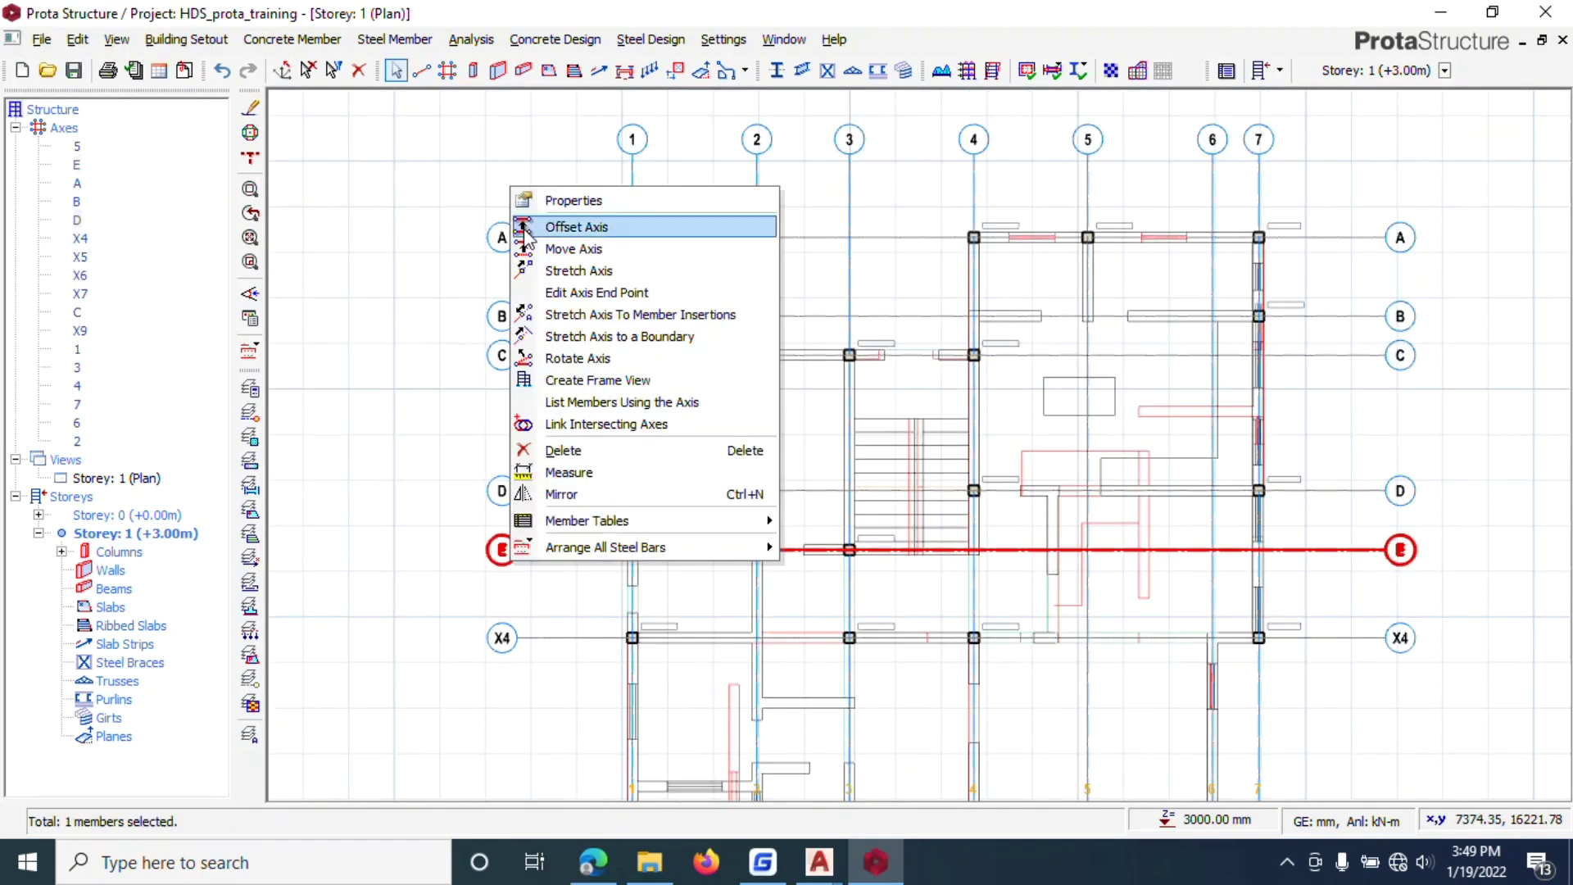
click(548, 197)
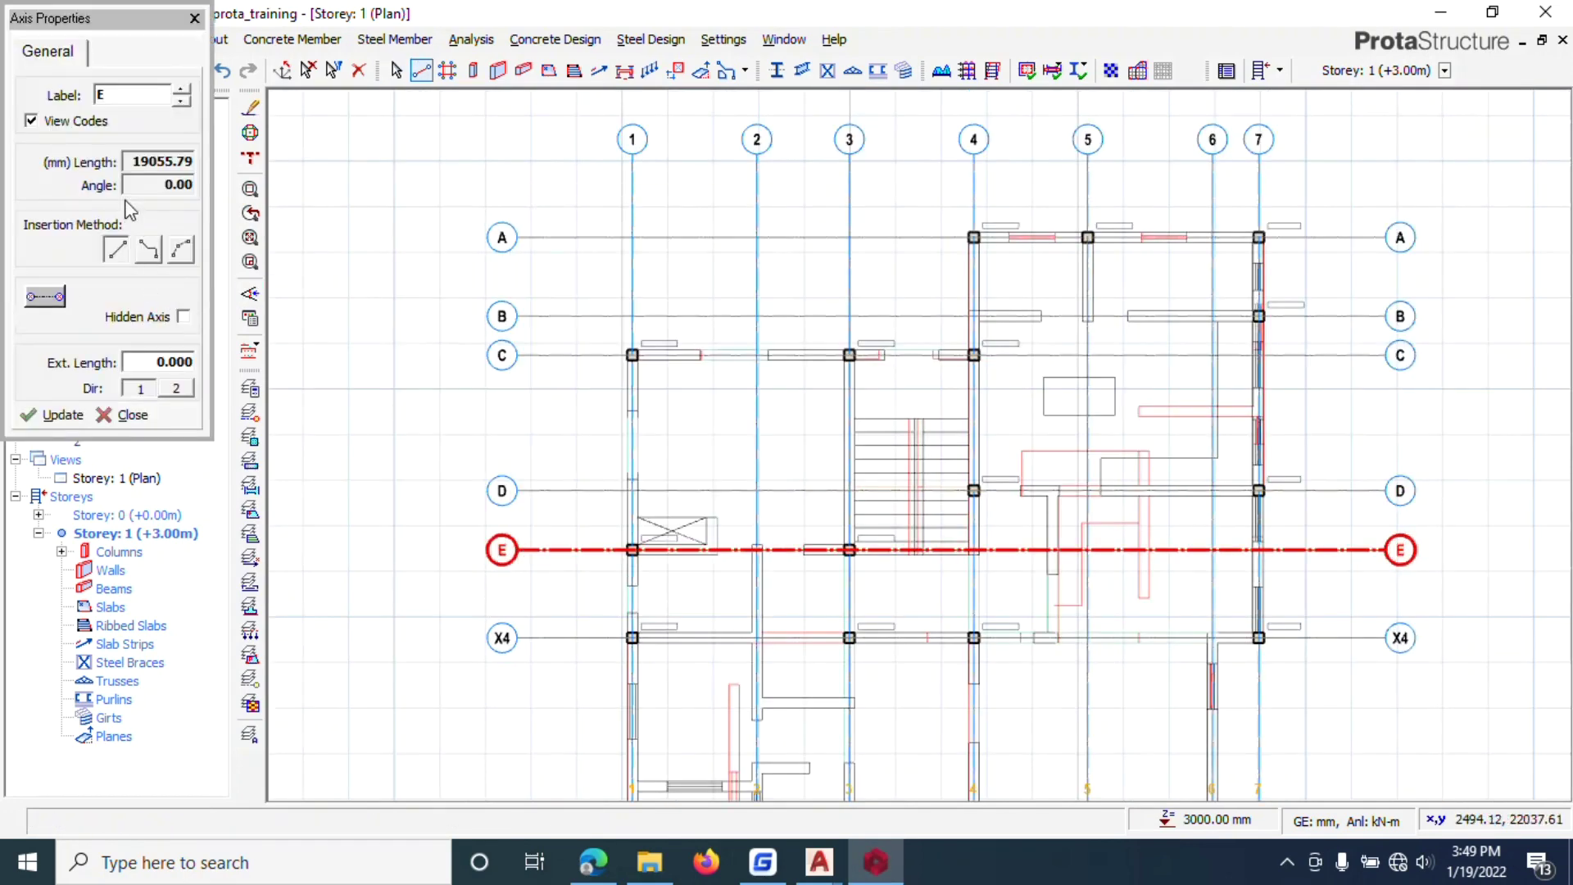
double_click(143, 97)
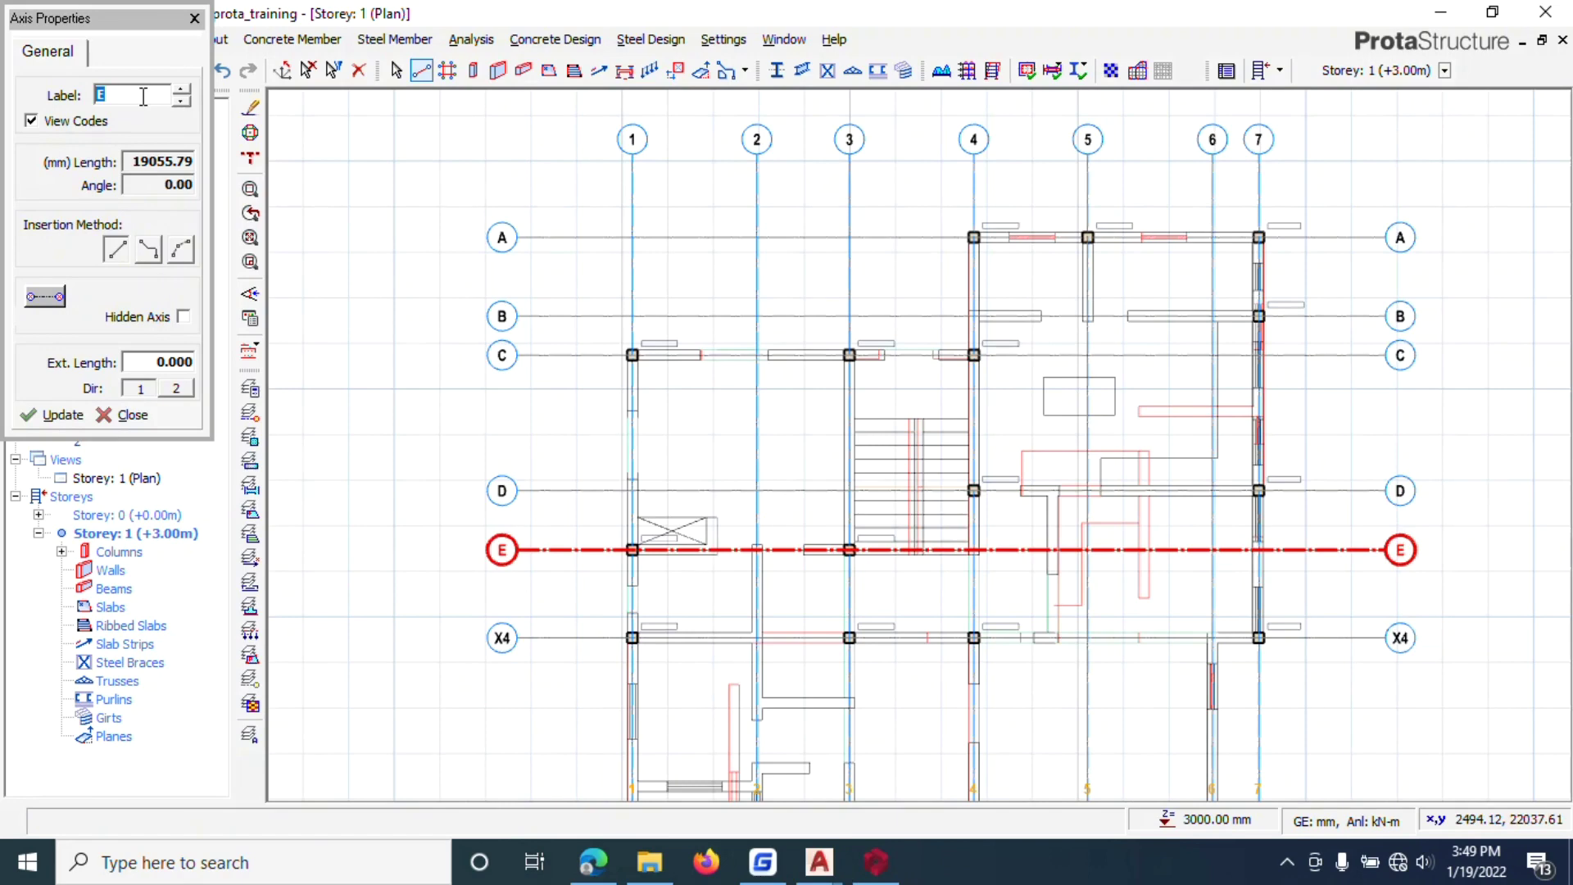
click(129, 414)
Step: Relabel the horizontal axis X4, directly below axis E, as F
click(500, 467)
scroll(533, 492, down, 2)
click(518, 536)
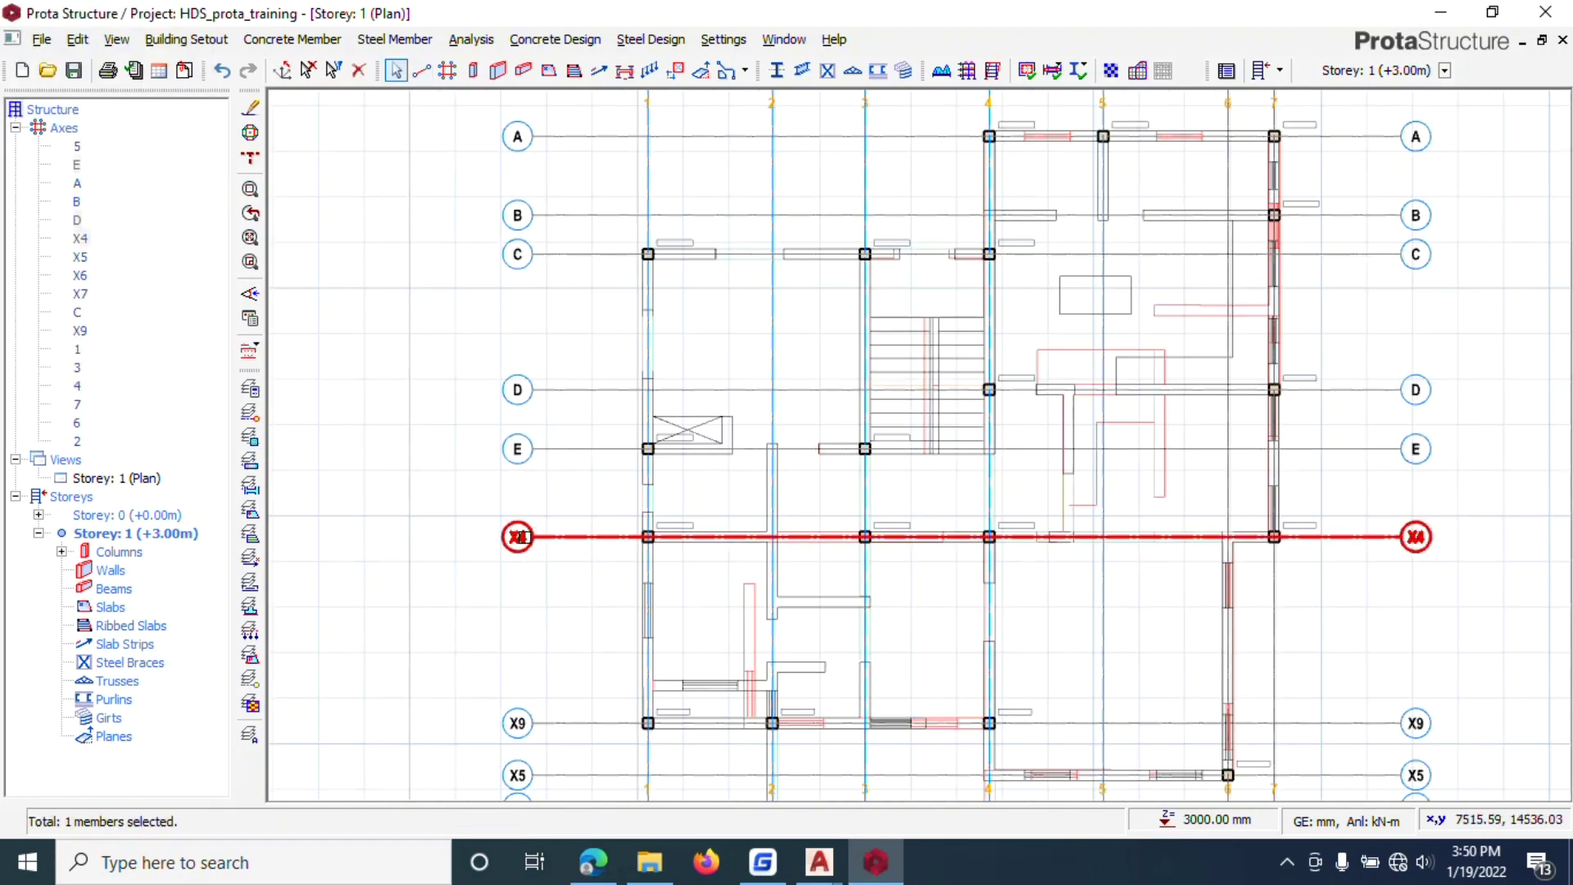
right_click(508, 537)
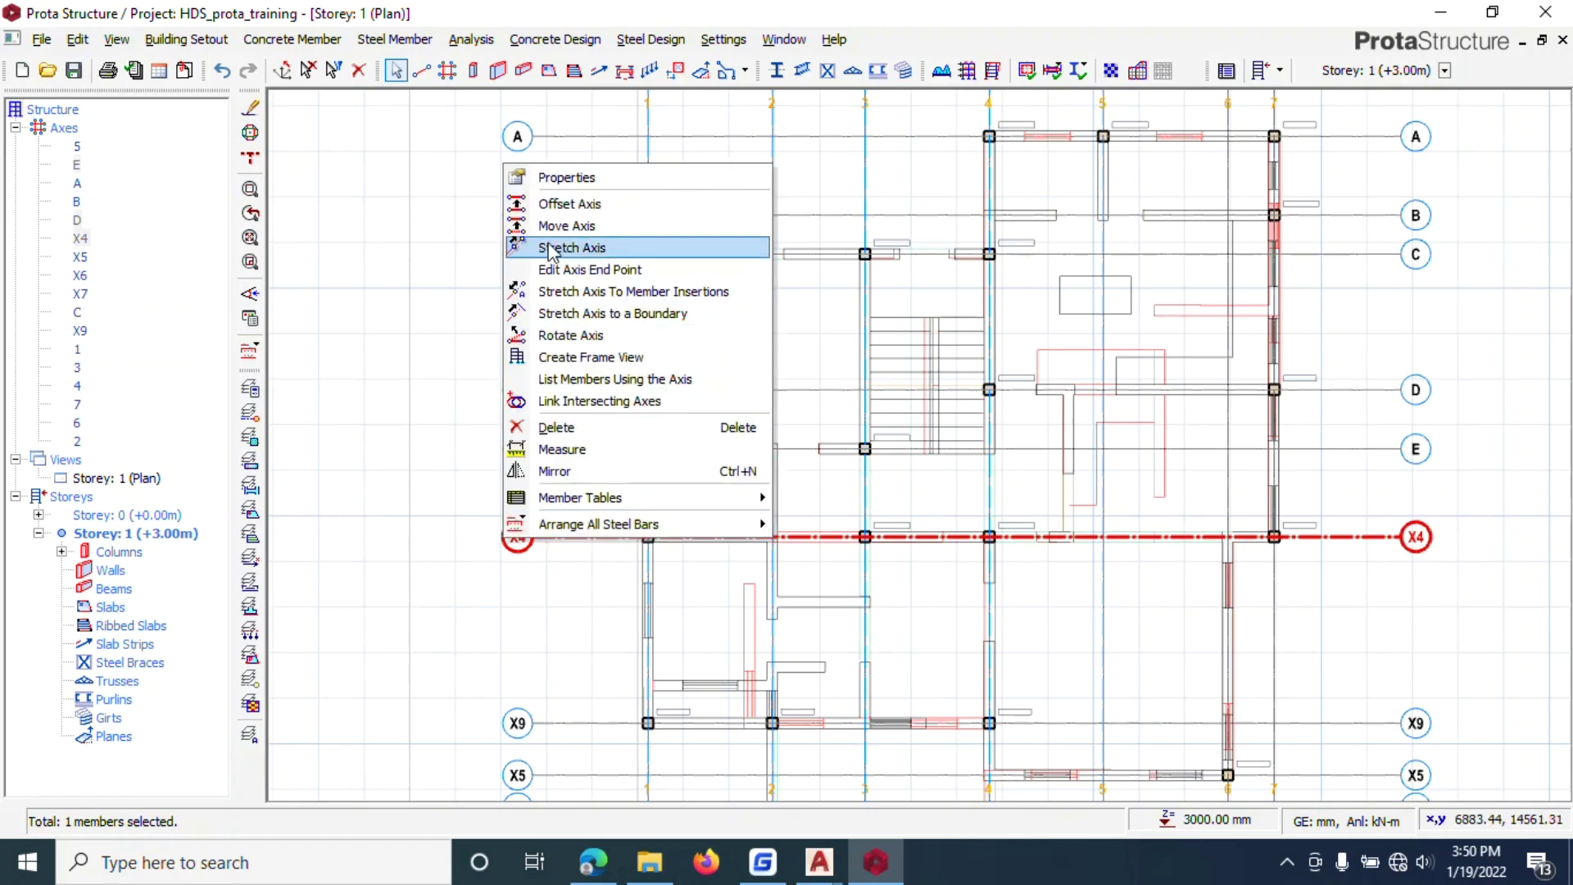
click(528, 179)
text(F)
click(52, 414)
click(125, 414)
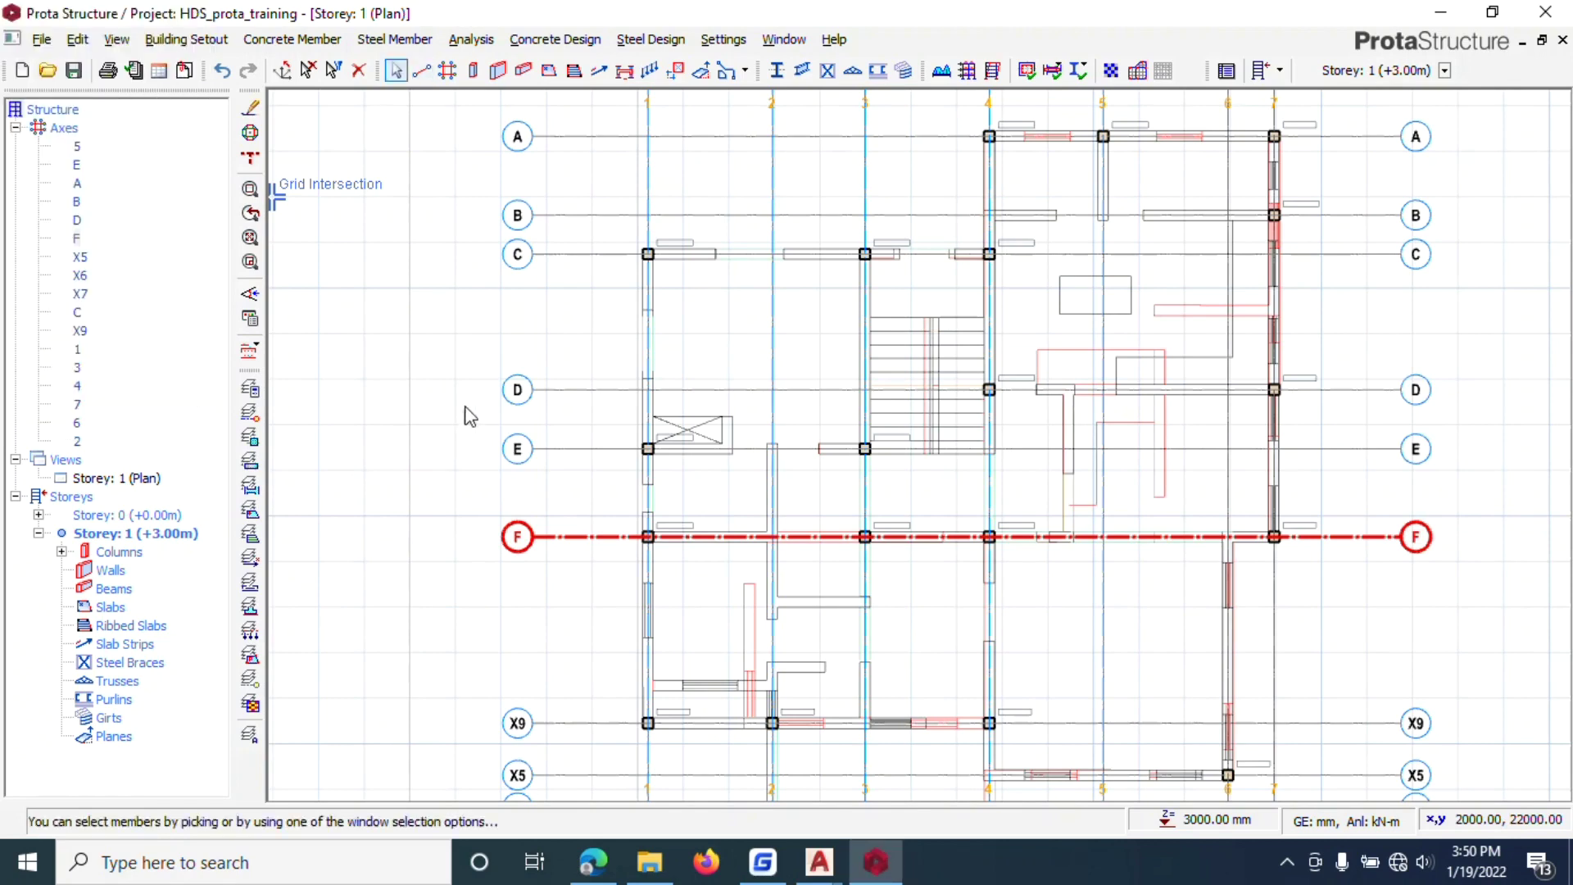
Step: Relabel the horizontal axis X9, directly below axis F, as G
scroll(458, 422, down, 1)
scroll(509, 640, up, 2)
right_click(509, 638)
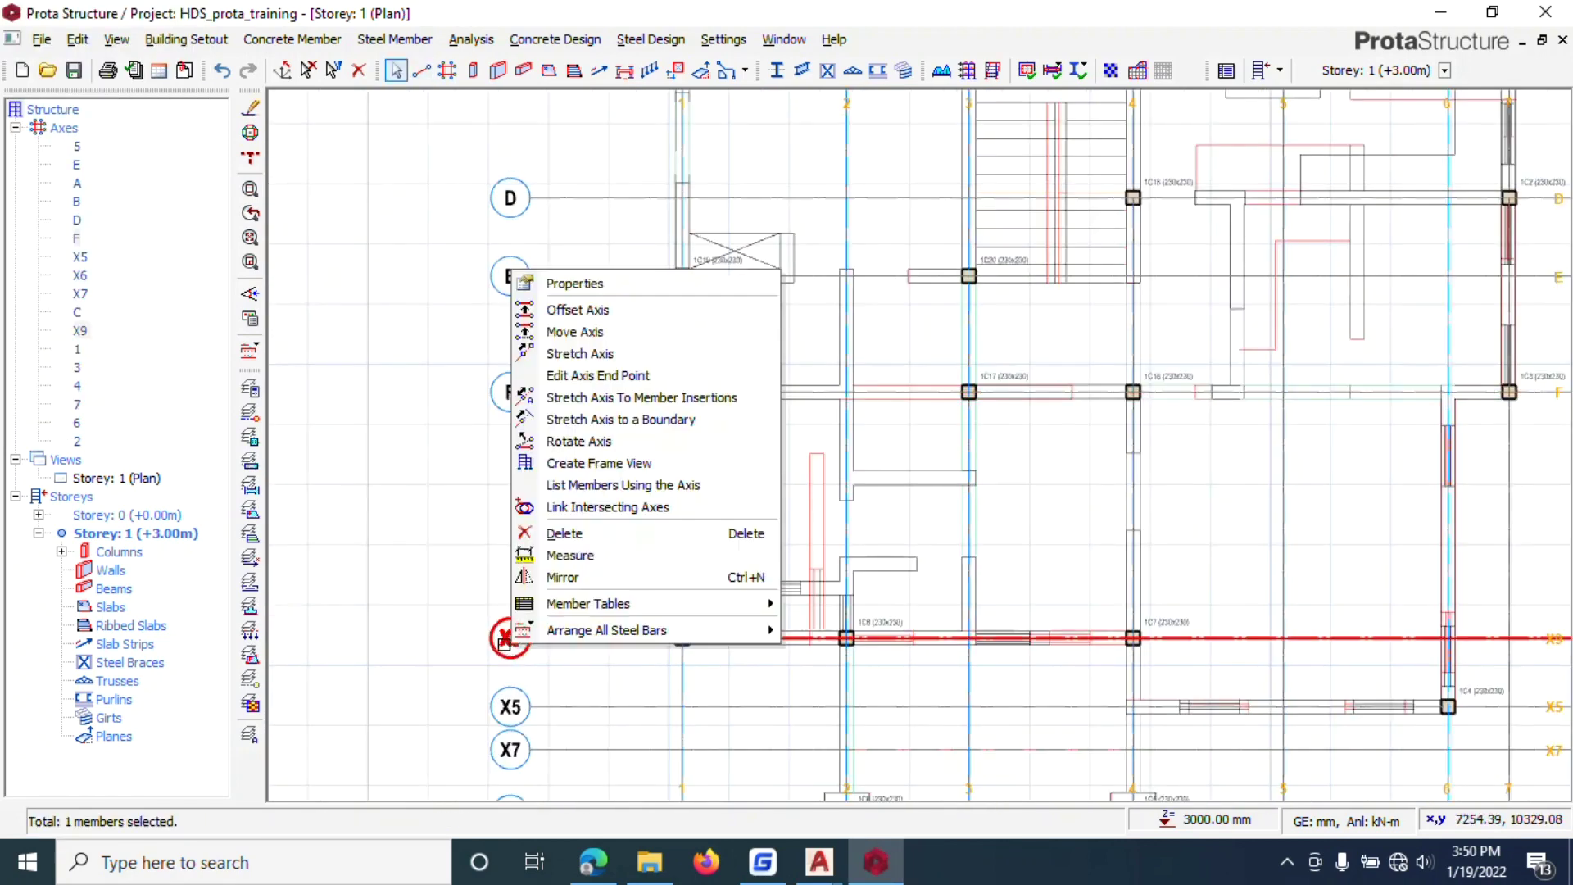
click(543, 284)
text(G)
click(62, 415)
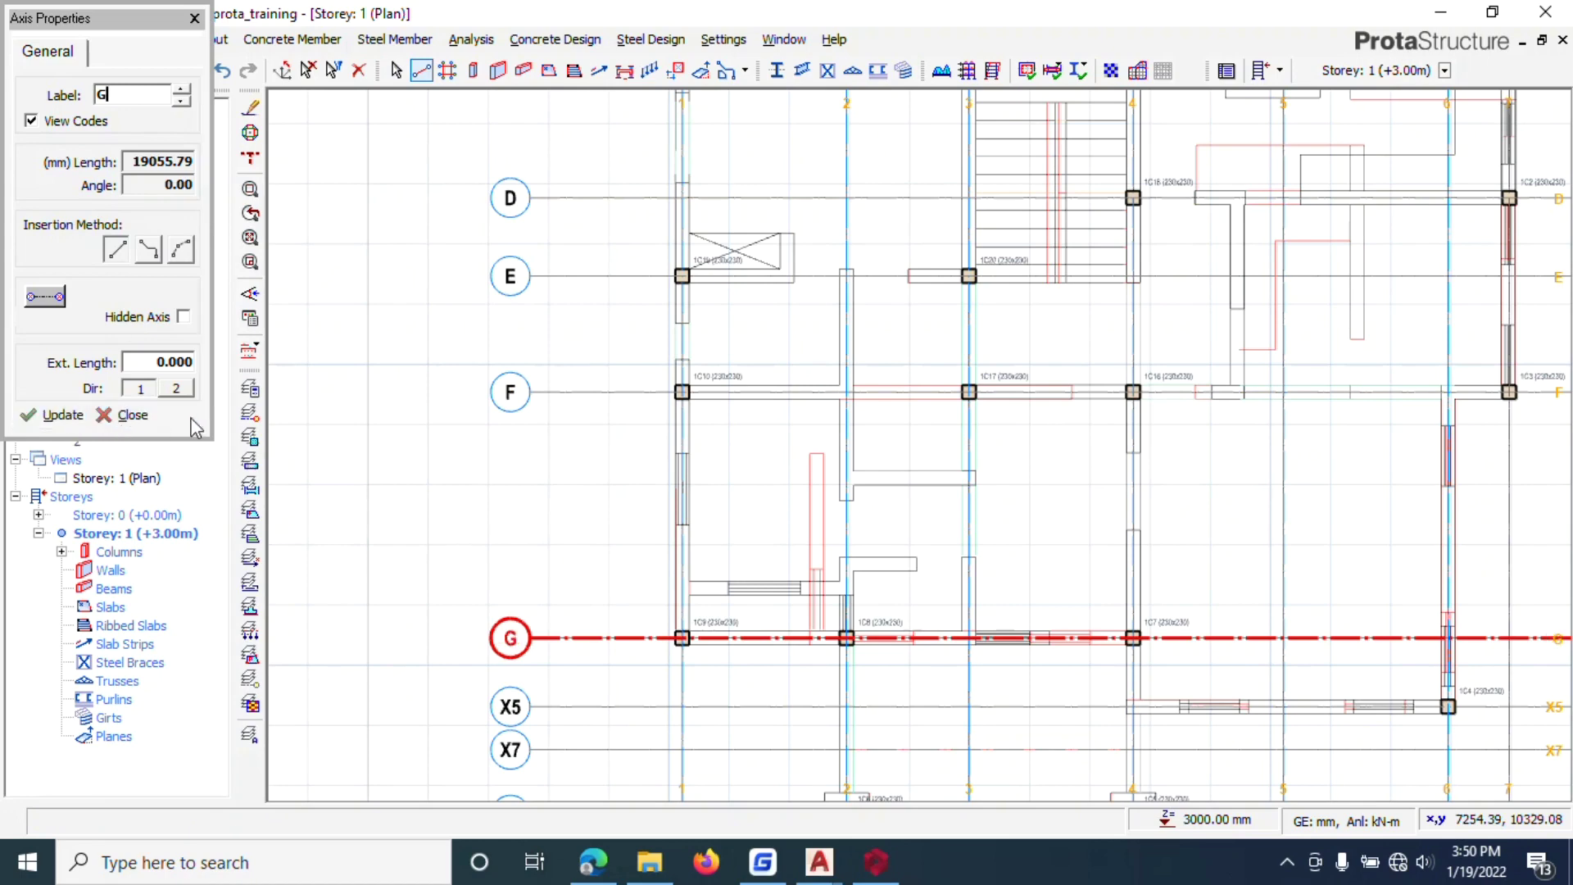
click(123, 414)
Step: Try to relabel the horizontal axis X5, directly below axis G, as G
scroll(532, 491, down, 2)
scroll(533, 410, up, 1)
click(537, 378)
right_click(537, 378)
click(576, 398)
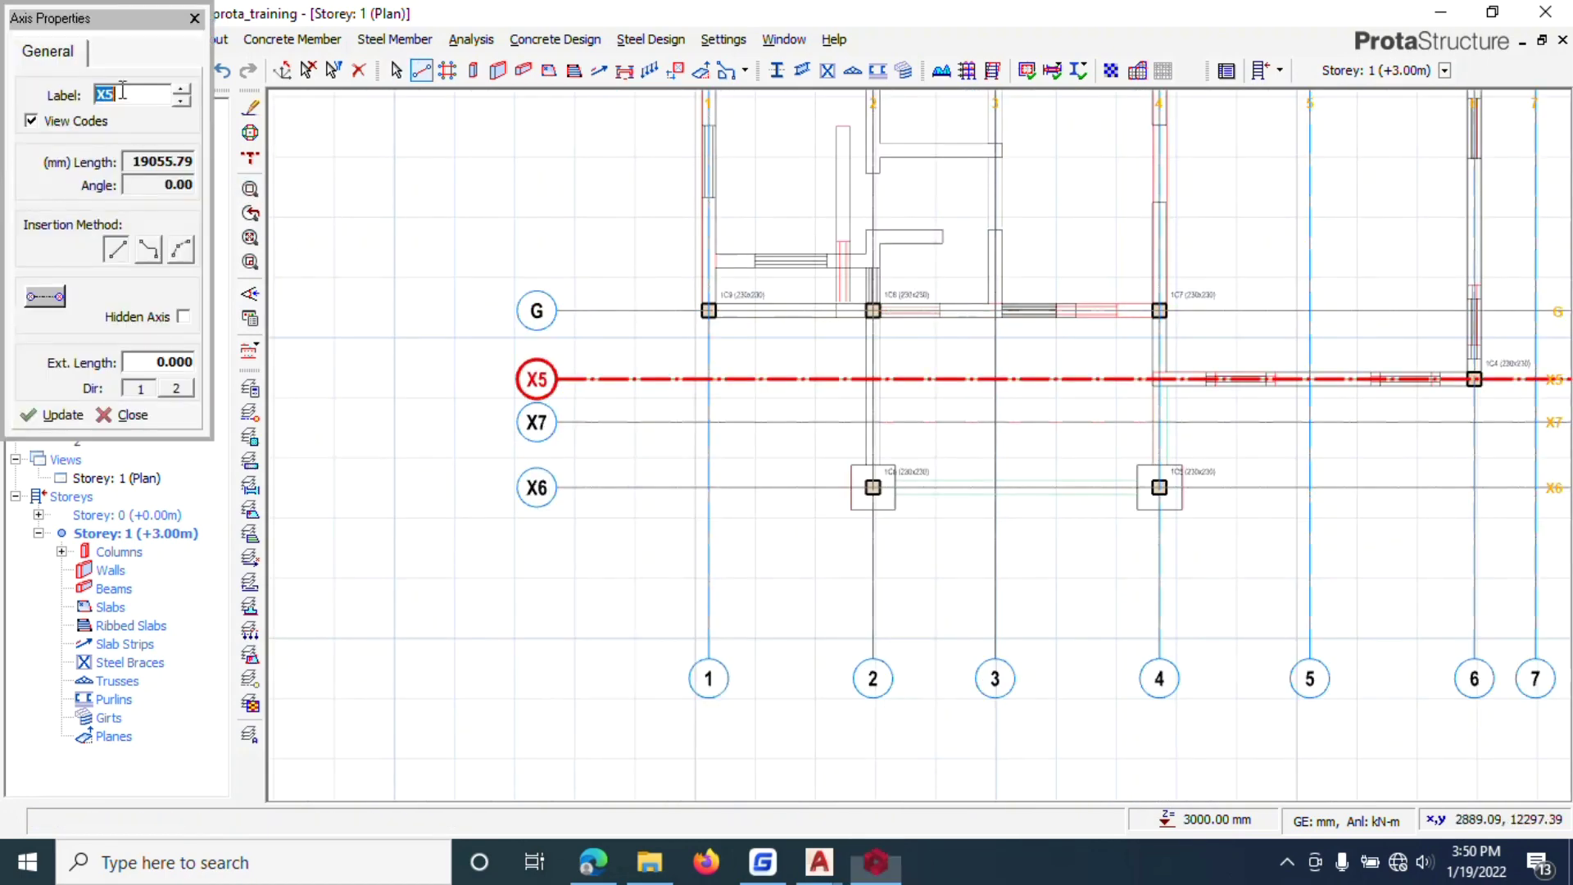
click(62, 414)
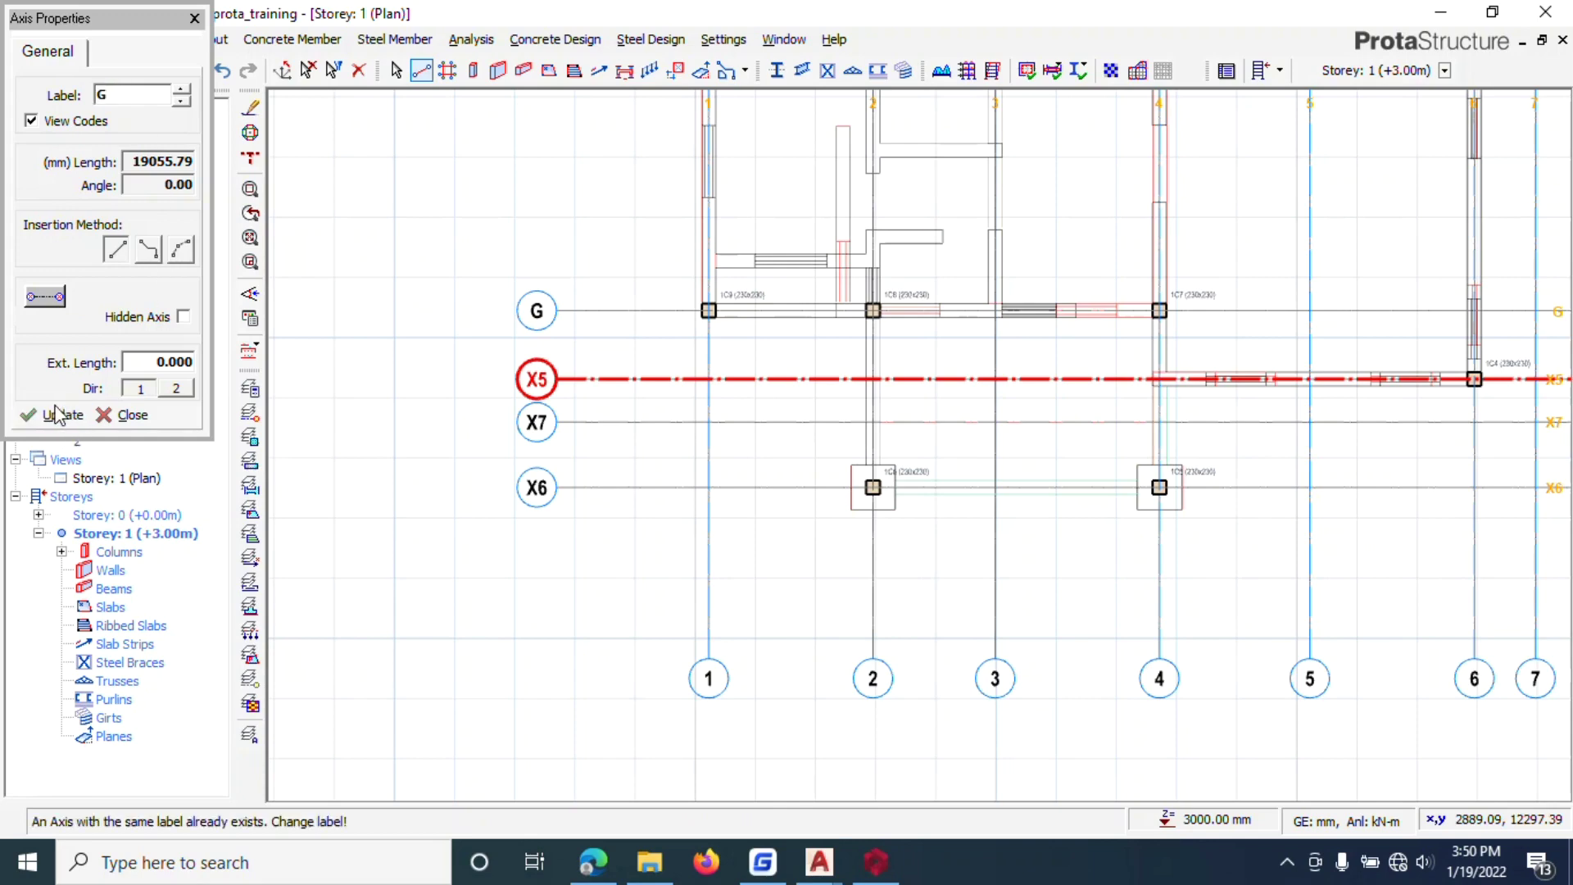
click(123, 415)
Step: Relabel the horizontal axis X7, located between axes X5 and X6, as H
click(549, 461)
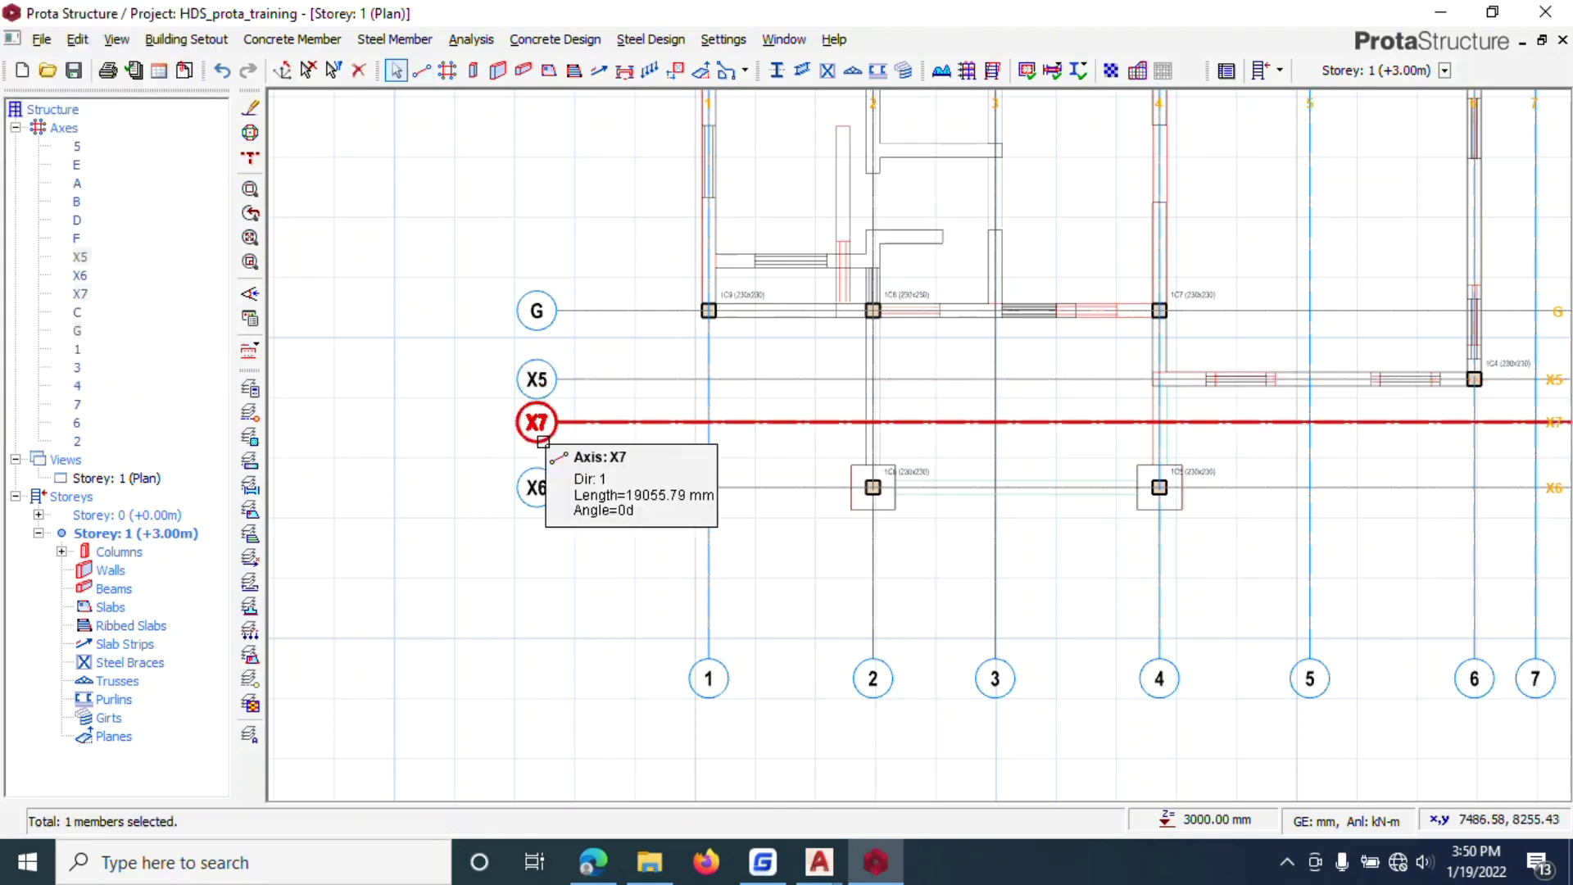
right_click(549, 441)
click(572, 458)
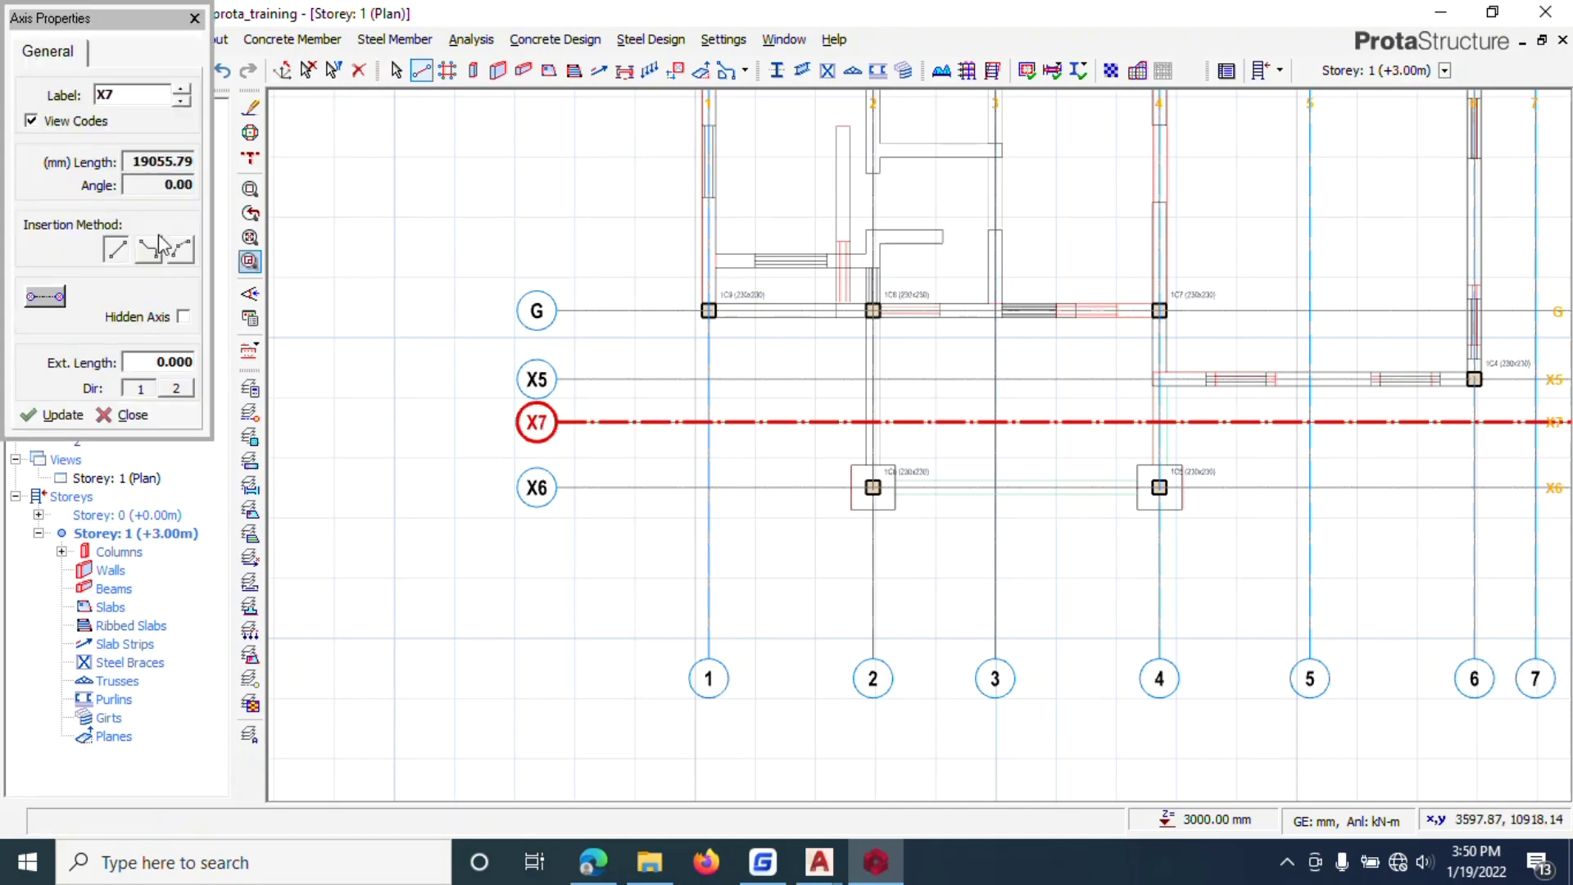
double_click(143, 88)
text(H)
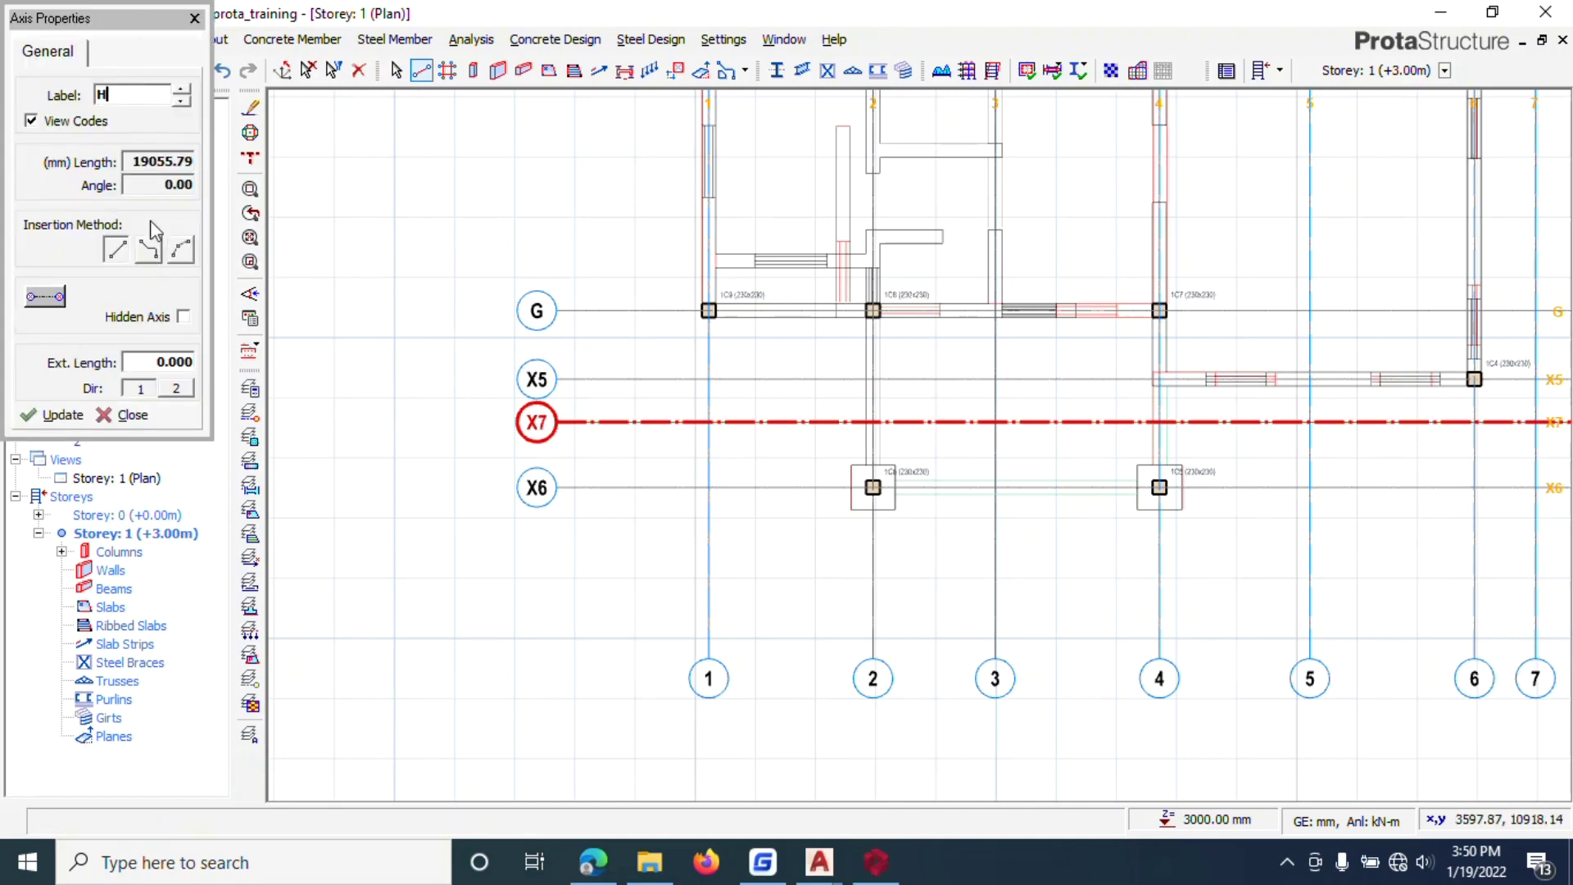
click(62, 415)
click(126, 422)
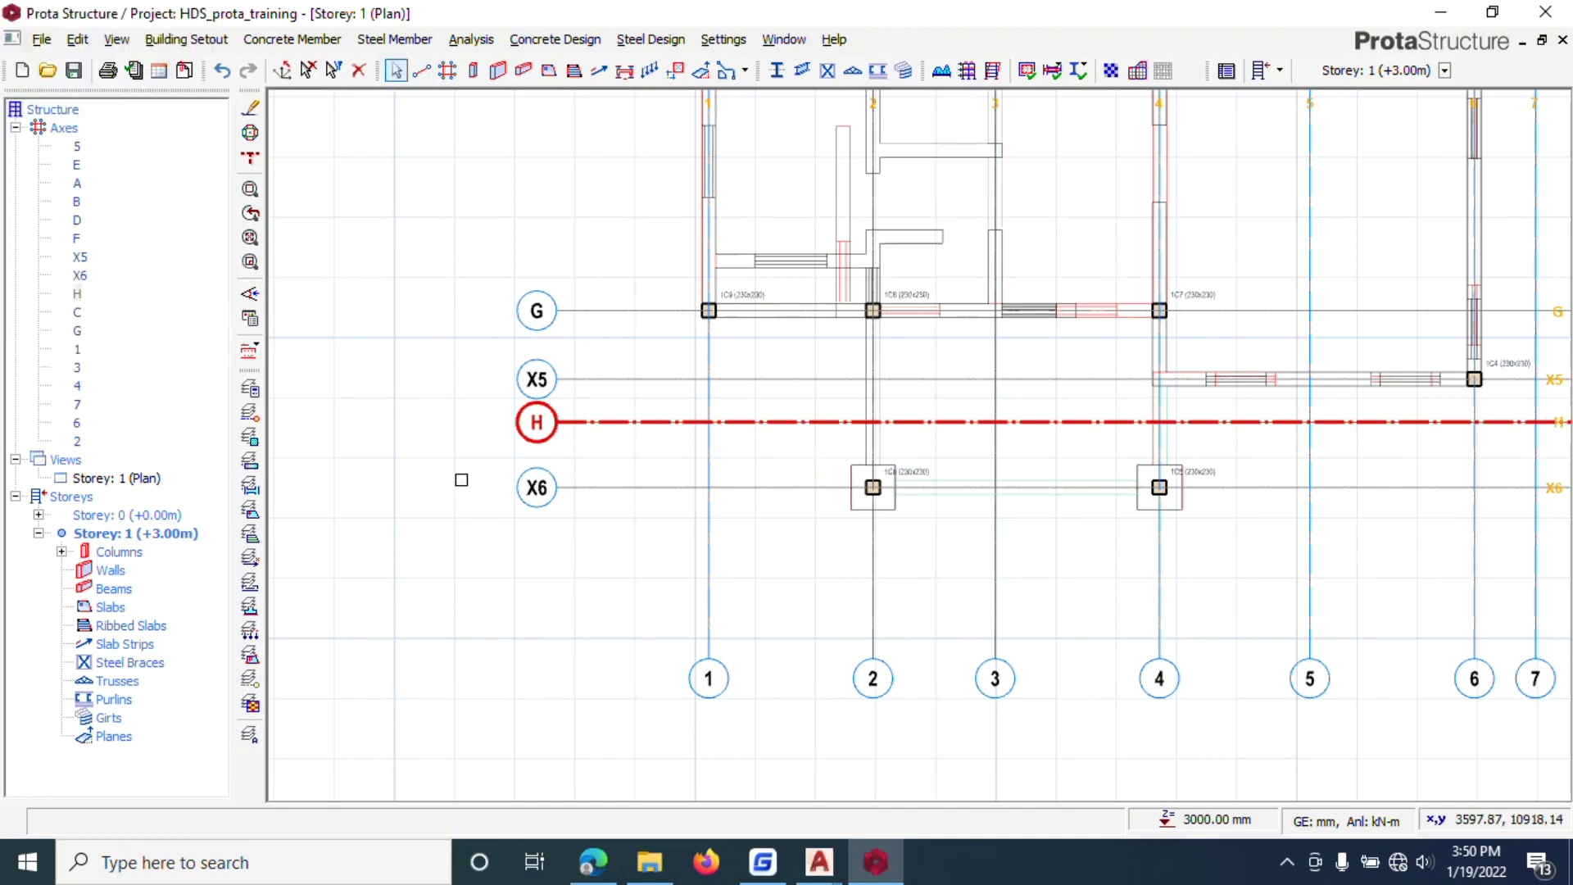
Step: Relabel the horizontal axis H, located between axes X5 and X6, as I
click(541, 308)
click(536, 378)
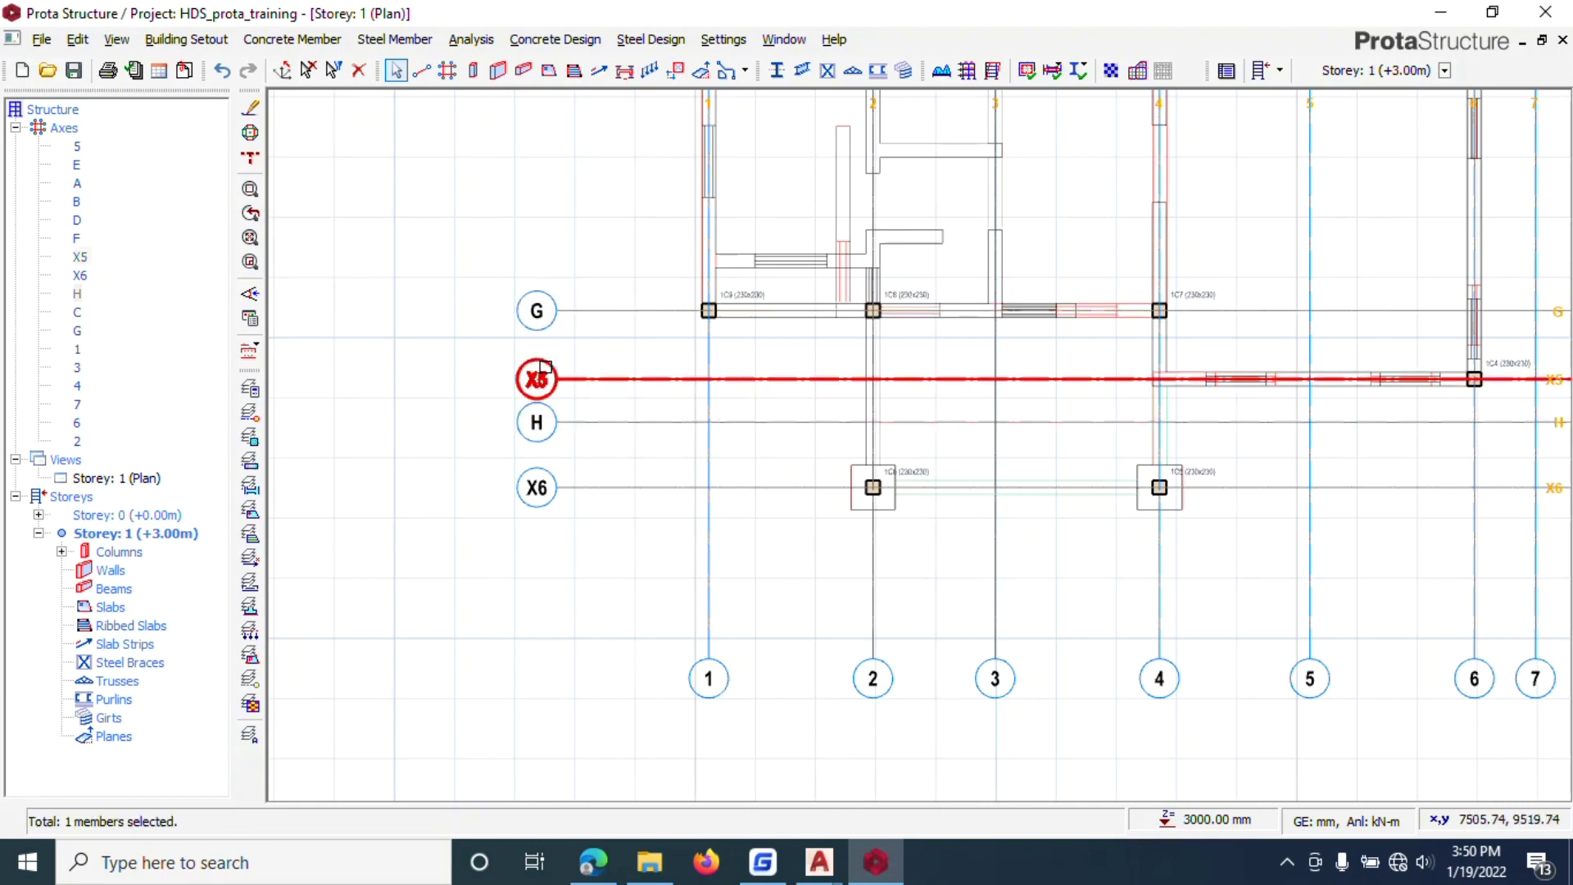
right_click(539, 379)
click(536, 422)
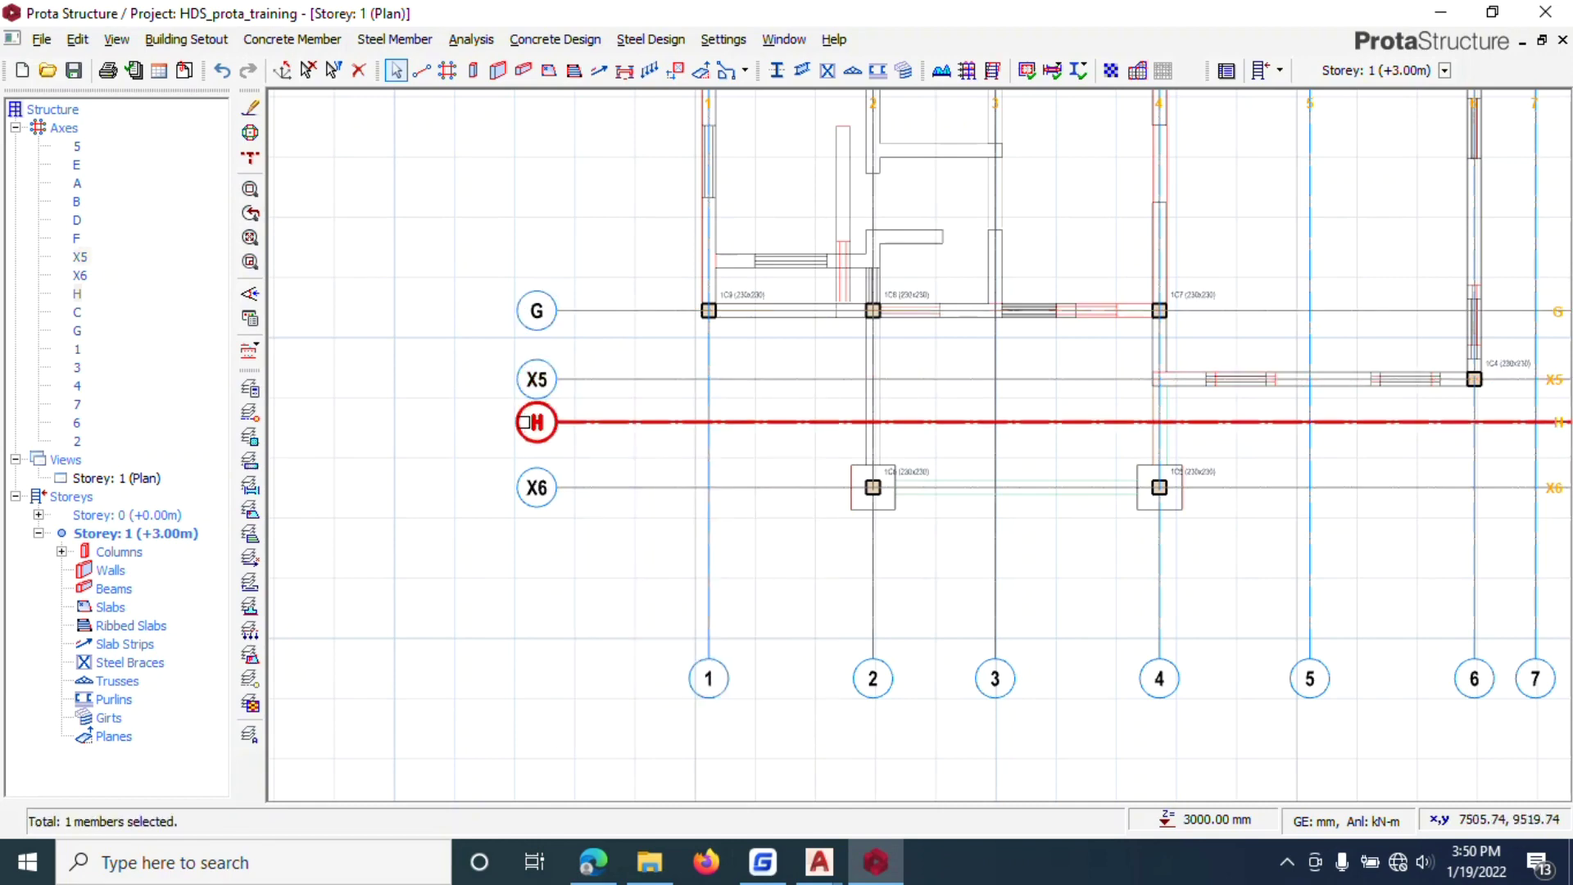
right_click(535, 424)
click(565, 437)
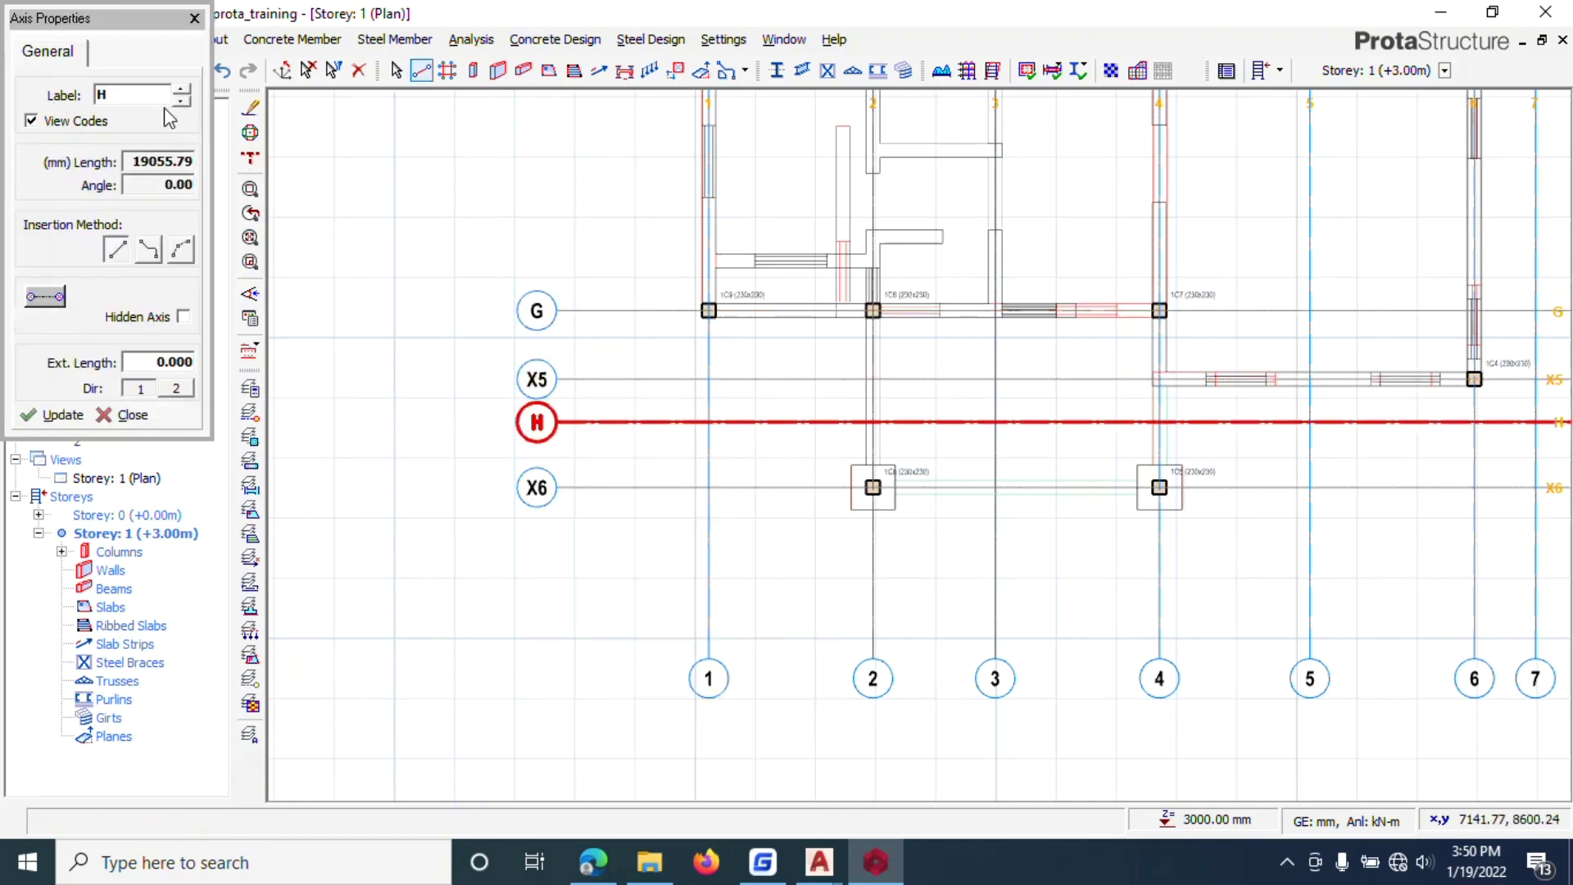
double_click(123, 95)
text(I)
click(64, 415)
click(105, 415)
Step: Relabel the horizontal axis X5, located between axes G and I, as H
click(531, 378)
right_click(533, 378)
click(562, 386)
double_click(131, 96)
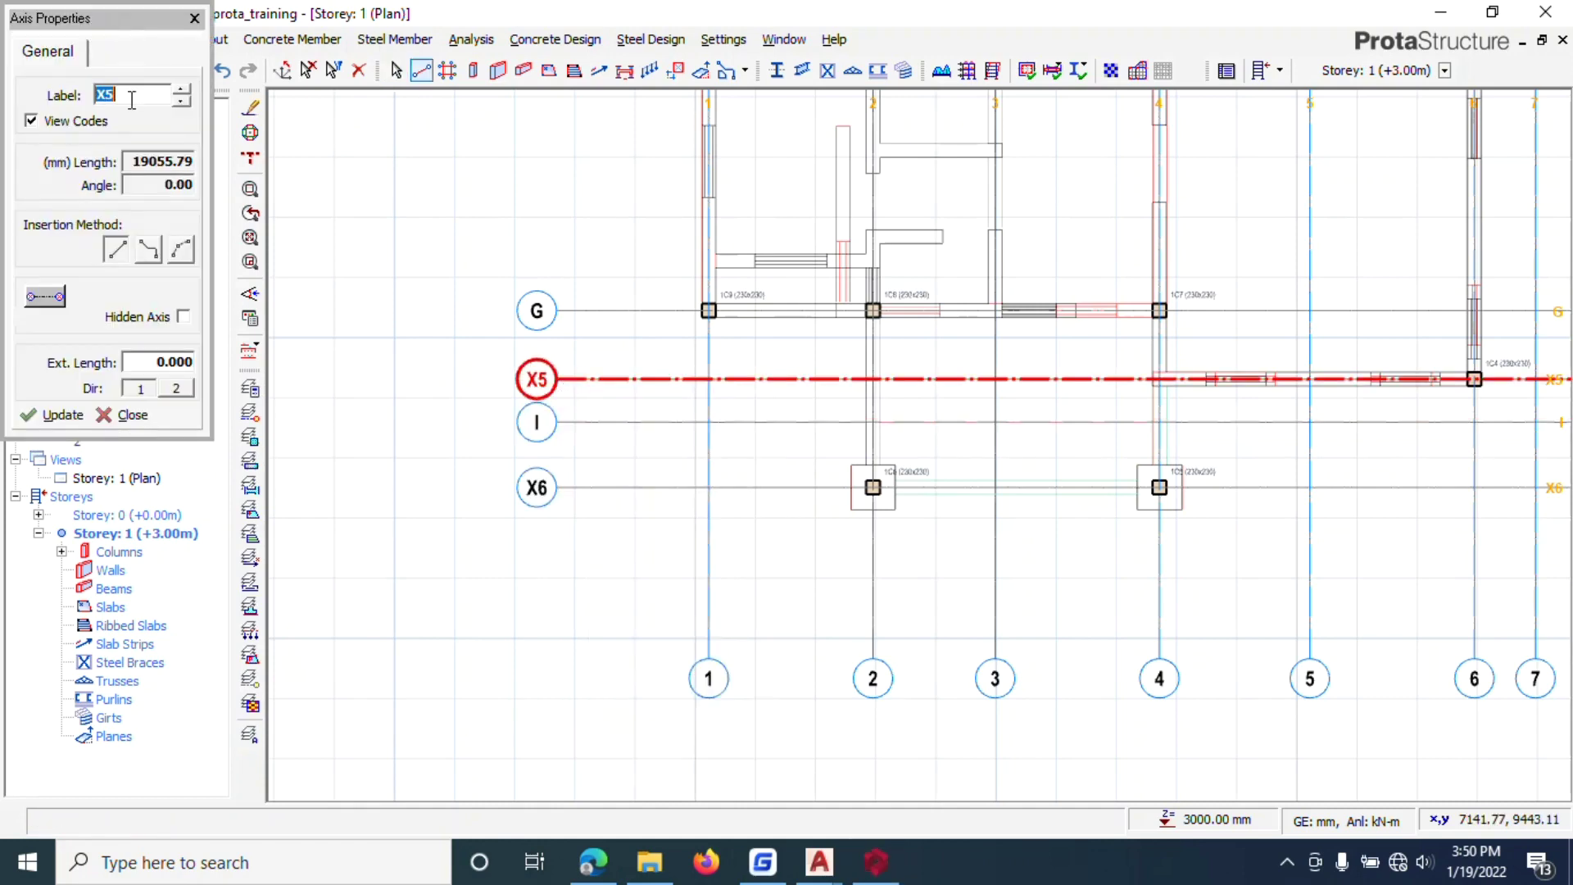
text(H)
click(64, 415)
click(115, 416)
Step: Relabel the lowest horizontal axis X6 as J and clear the selection
click(531, 487)
right_click(548, 488)
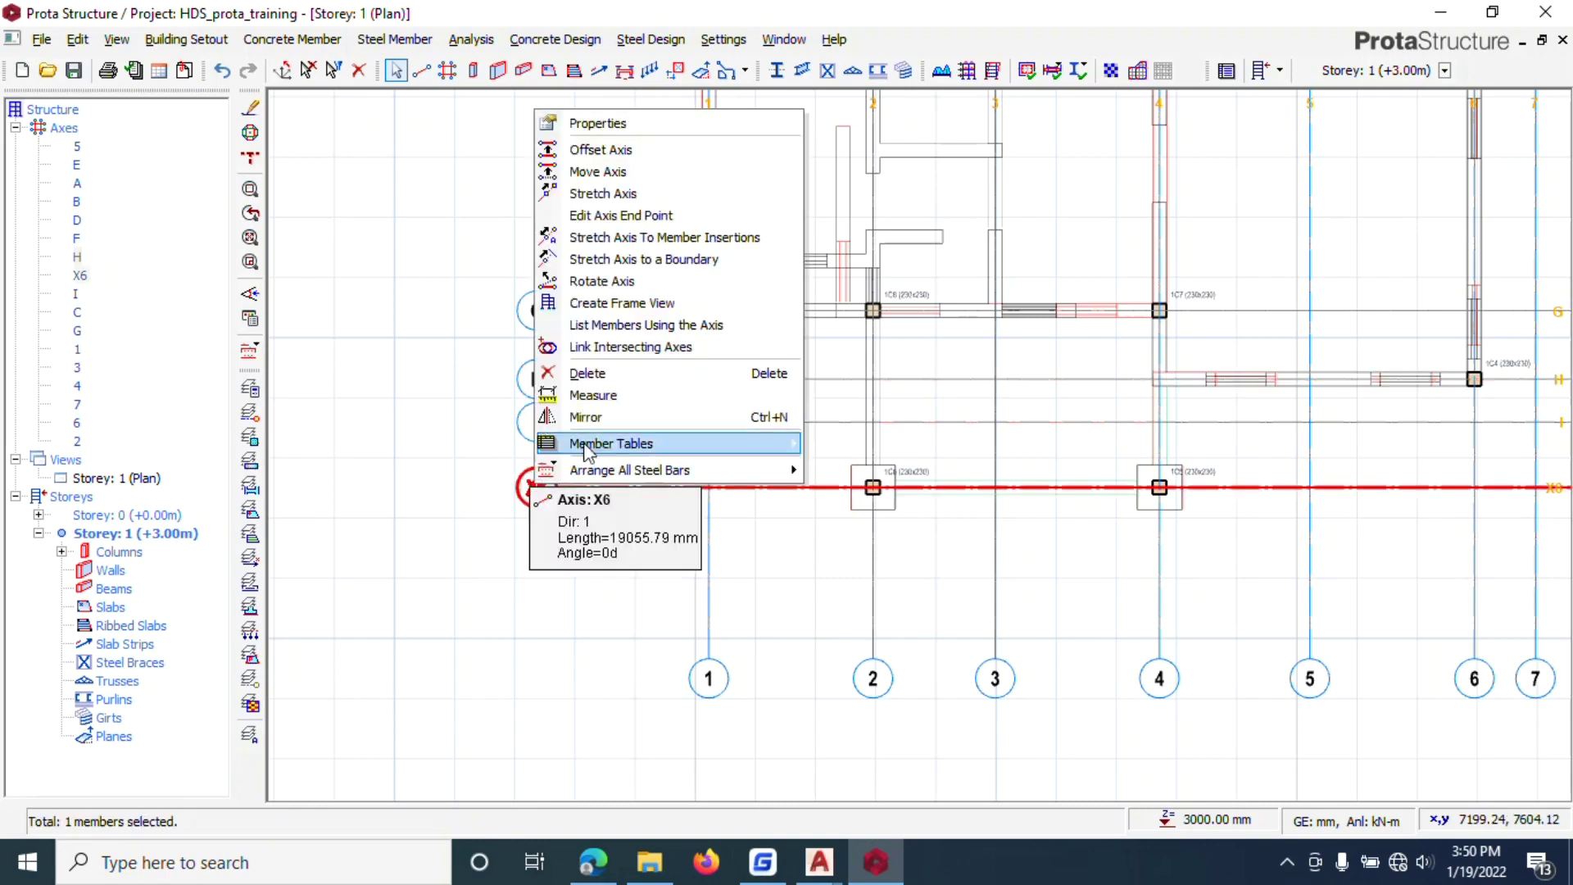
click(596, 123)
double_click(131, 95)
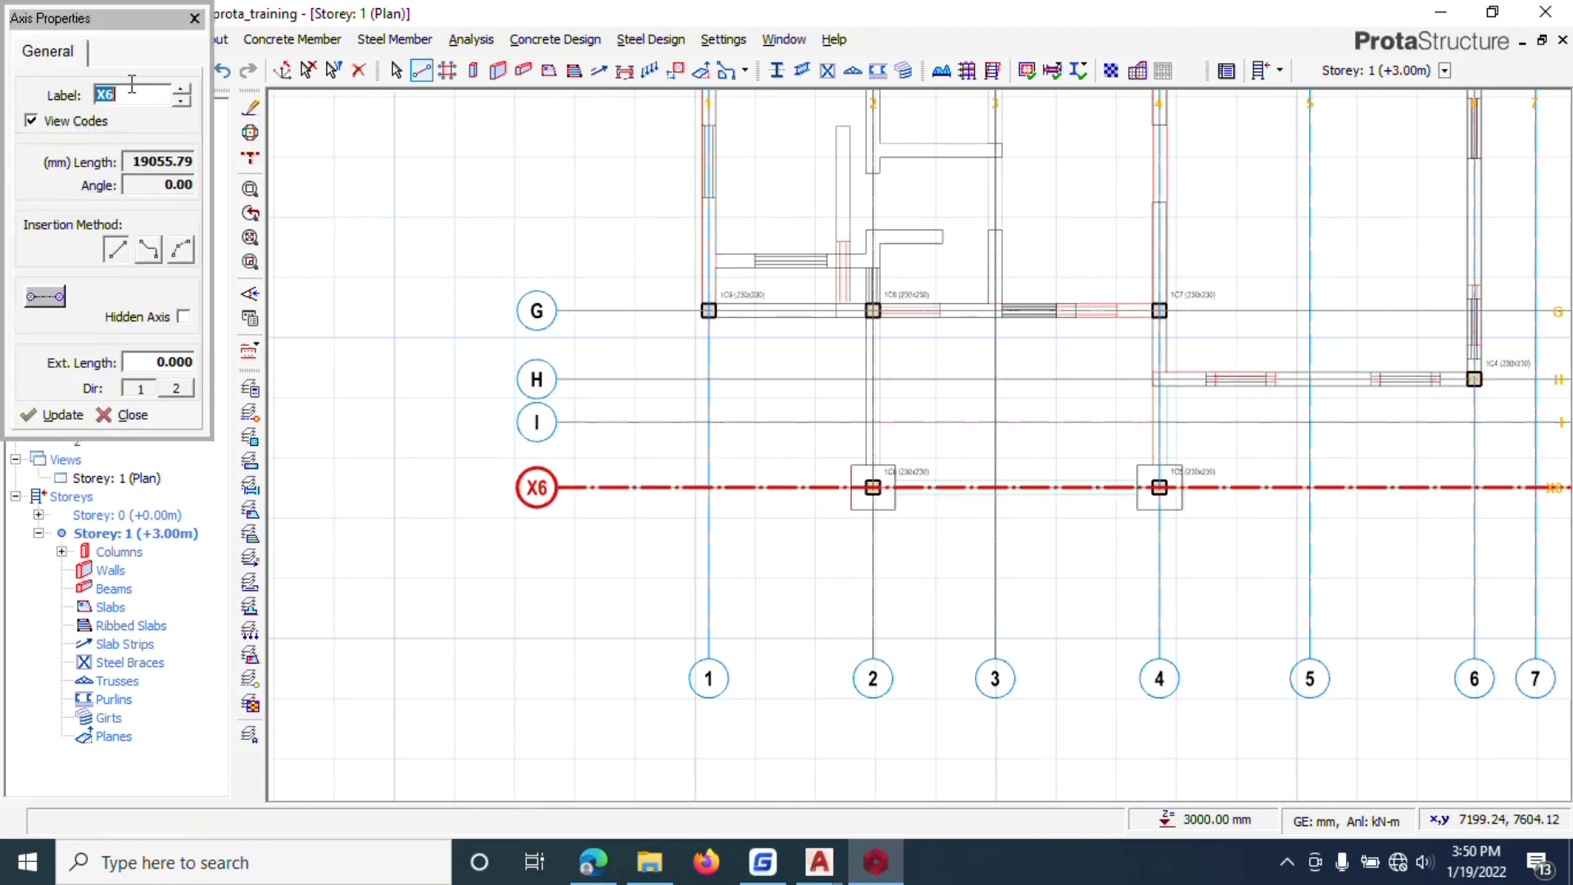
click(64, 415)
click(117, 415)
key(Escape)
Step: Examine the relabelled axis grid and the column layout across the whole storey plan
scroll(653, 494, down, 5)
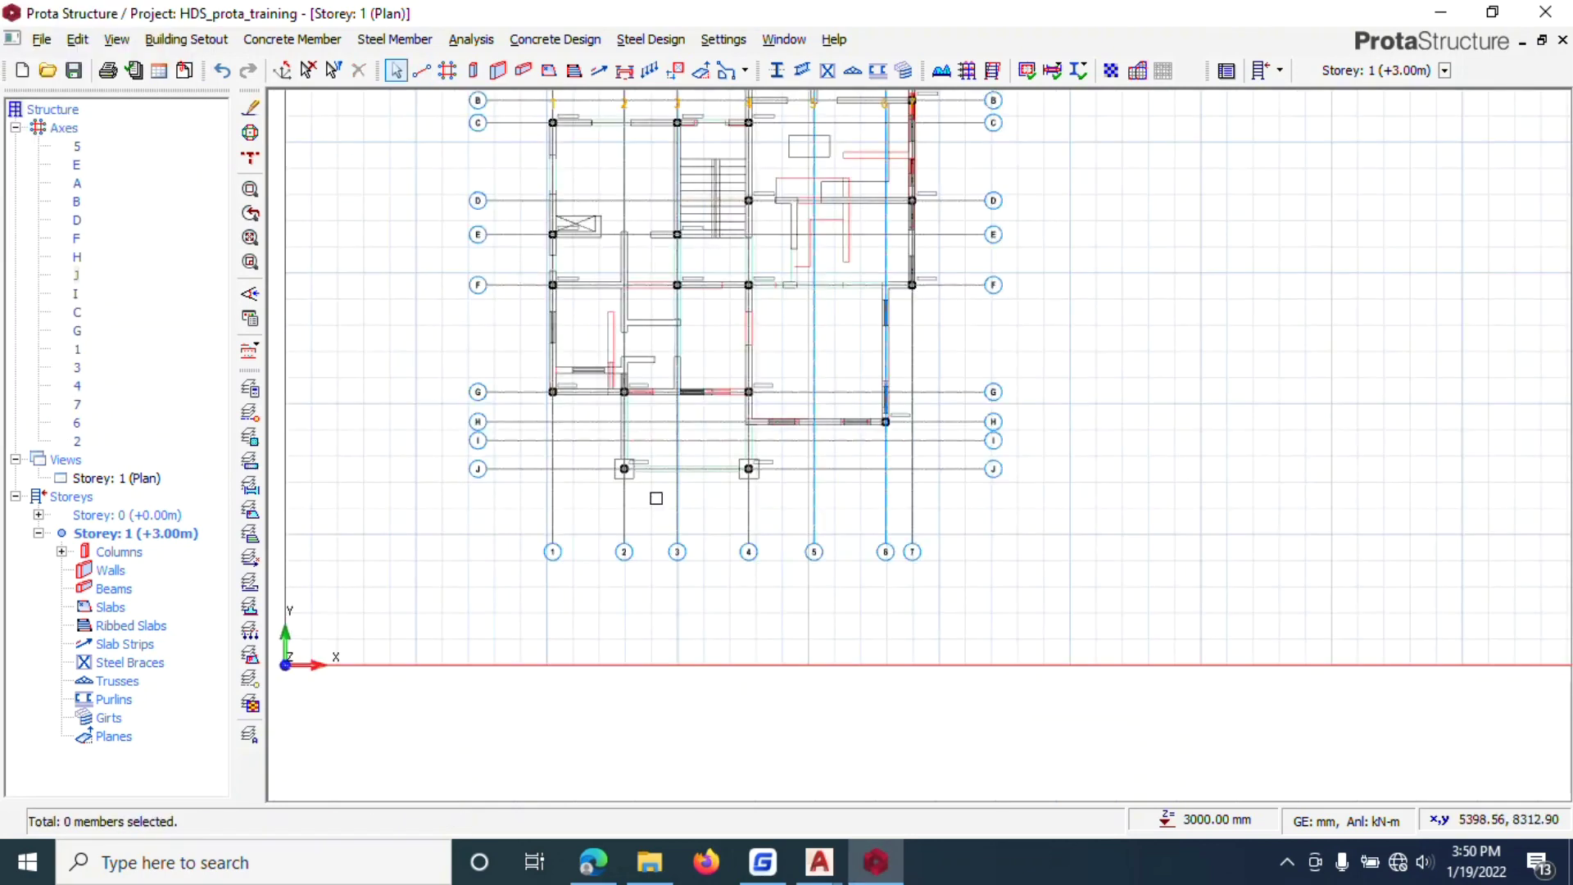
scroll(680, 235, up, 2)
scroll(681, 235, up, 1)
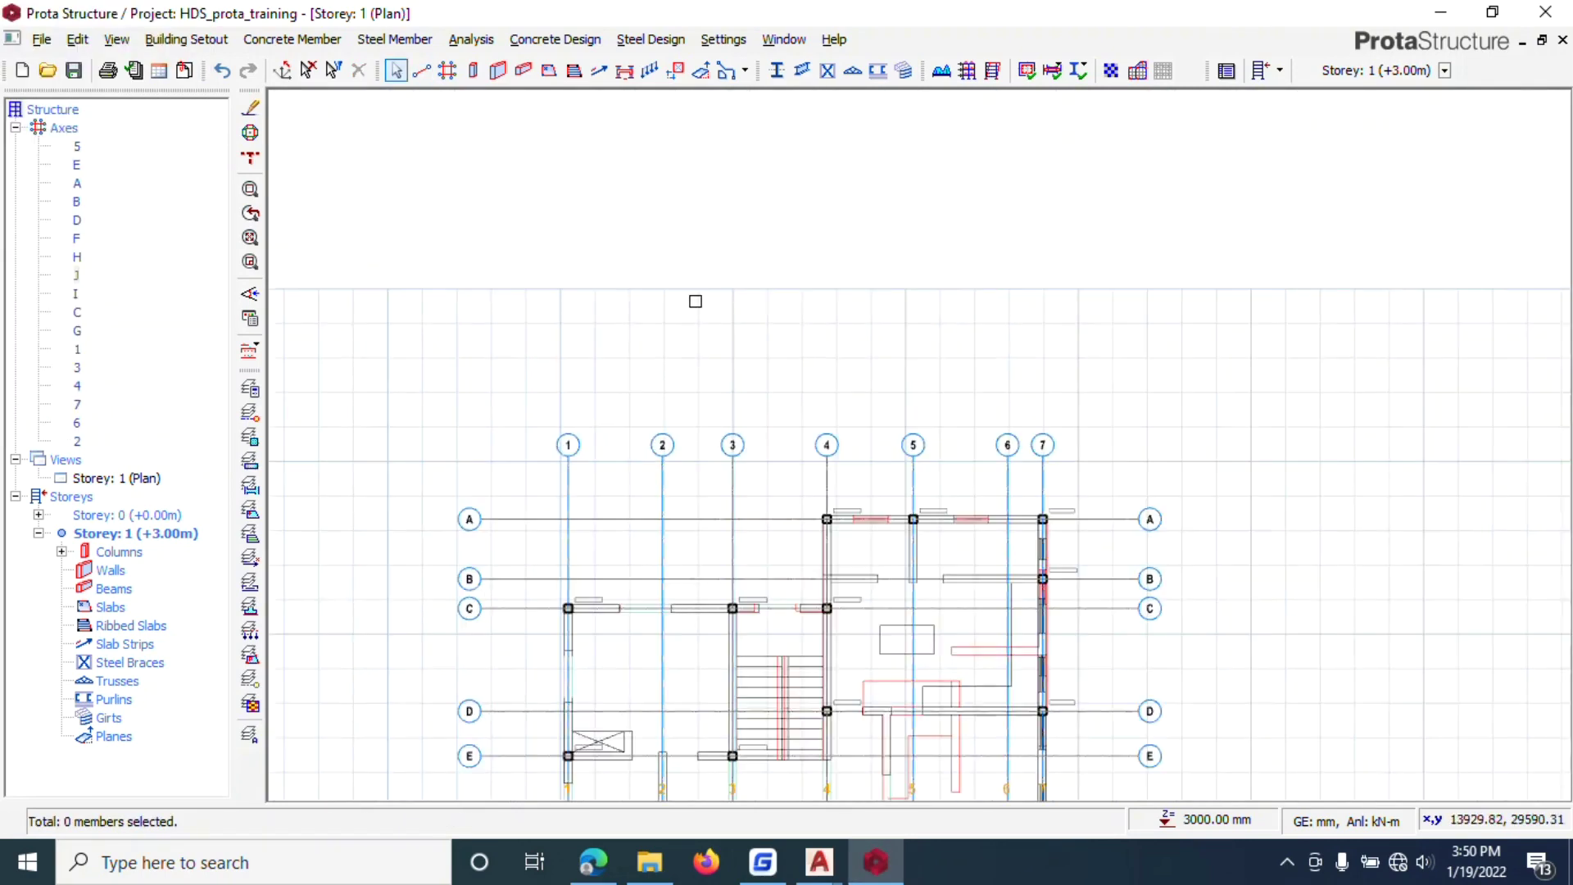
scroll(694, 301, down, 2)
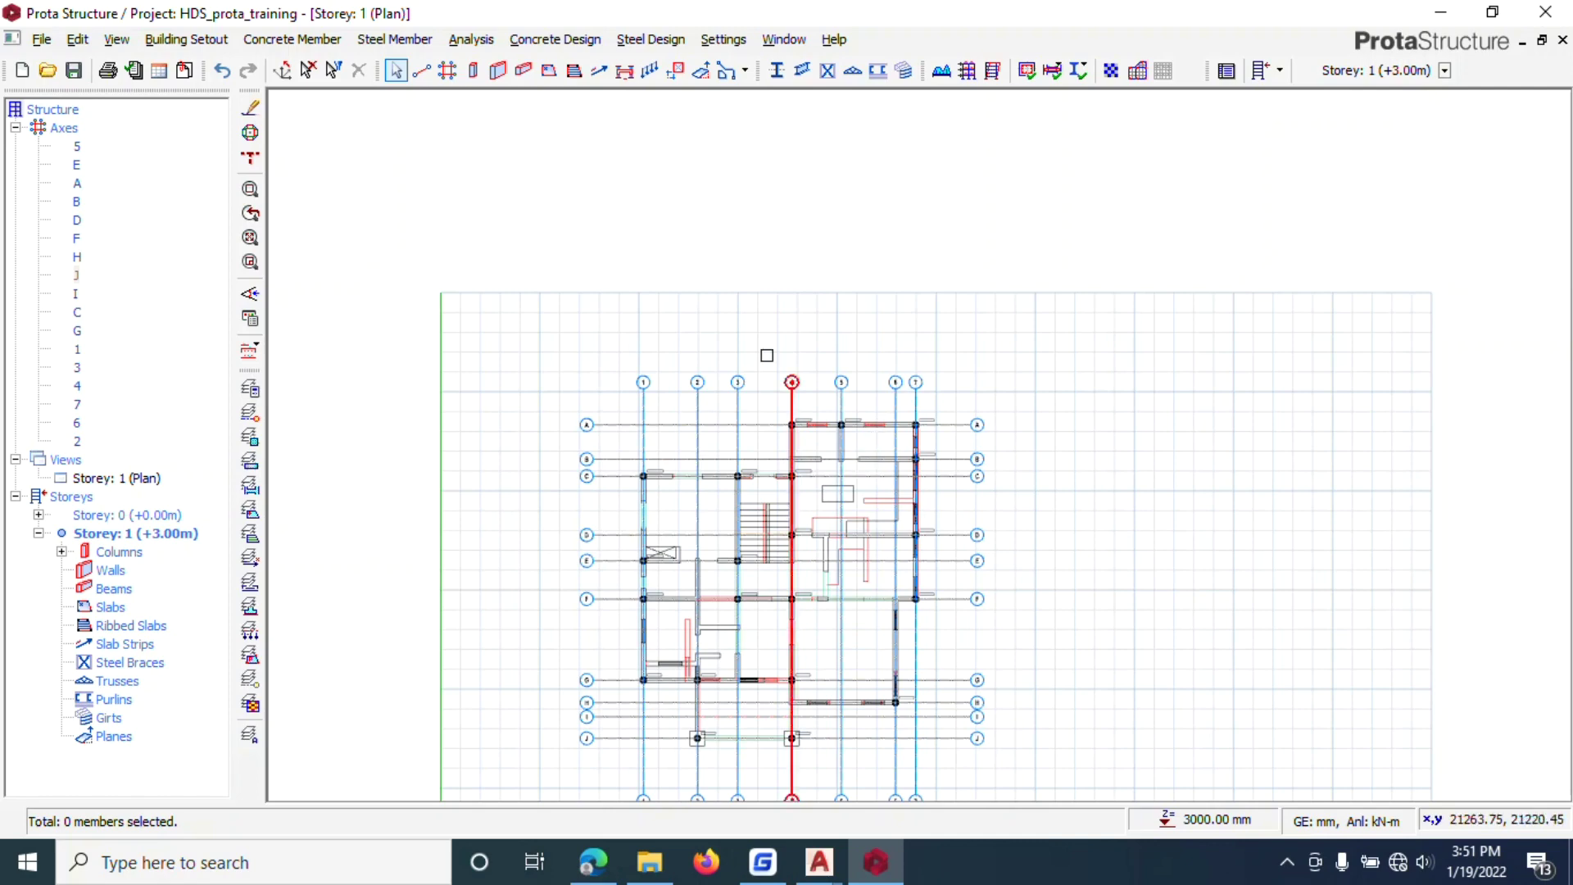
scroll(774, 375, down, 3)
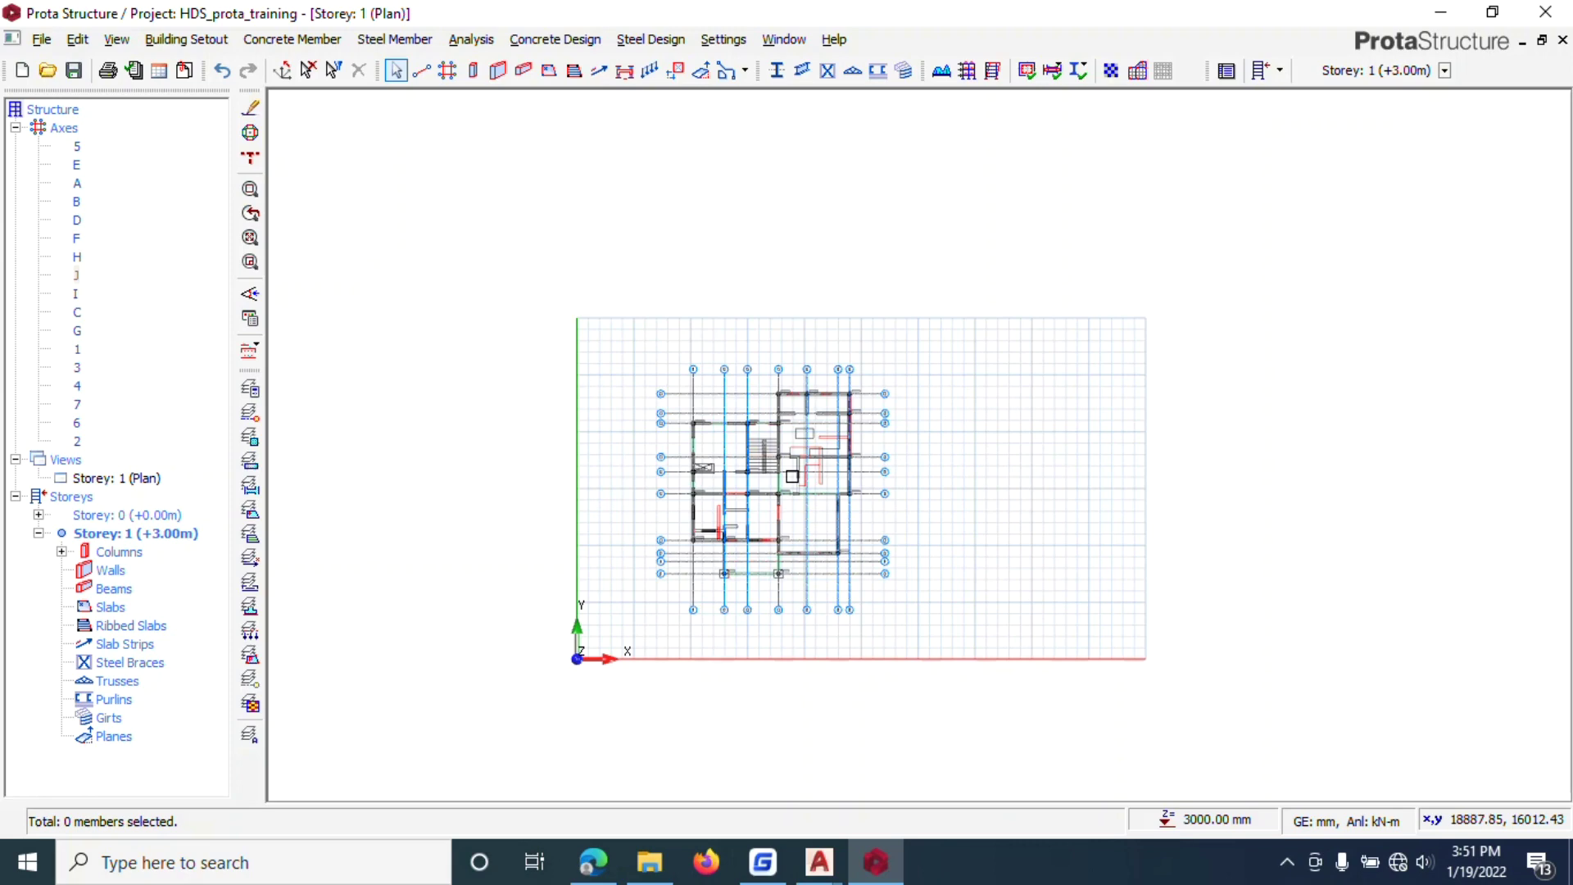
scroll(737, 524, up, 5)
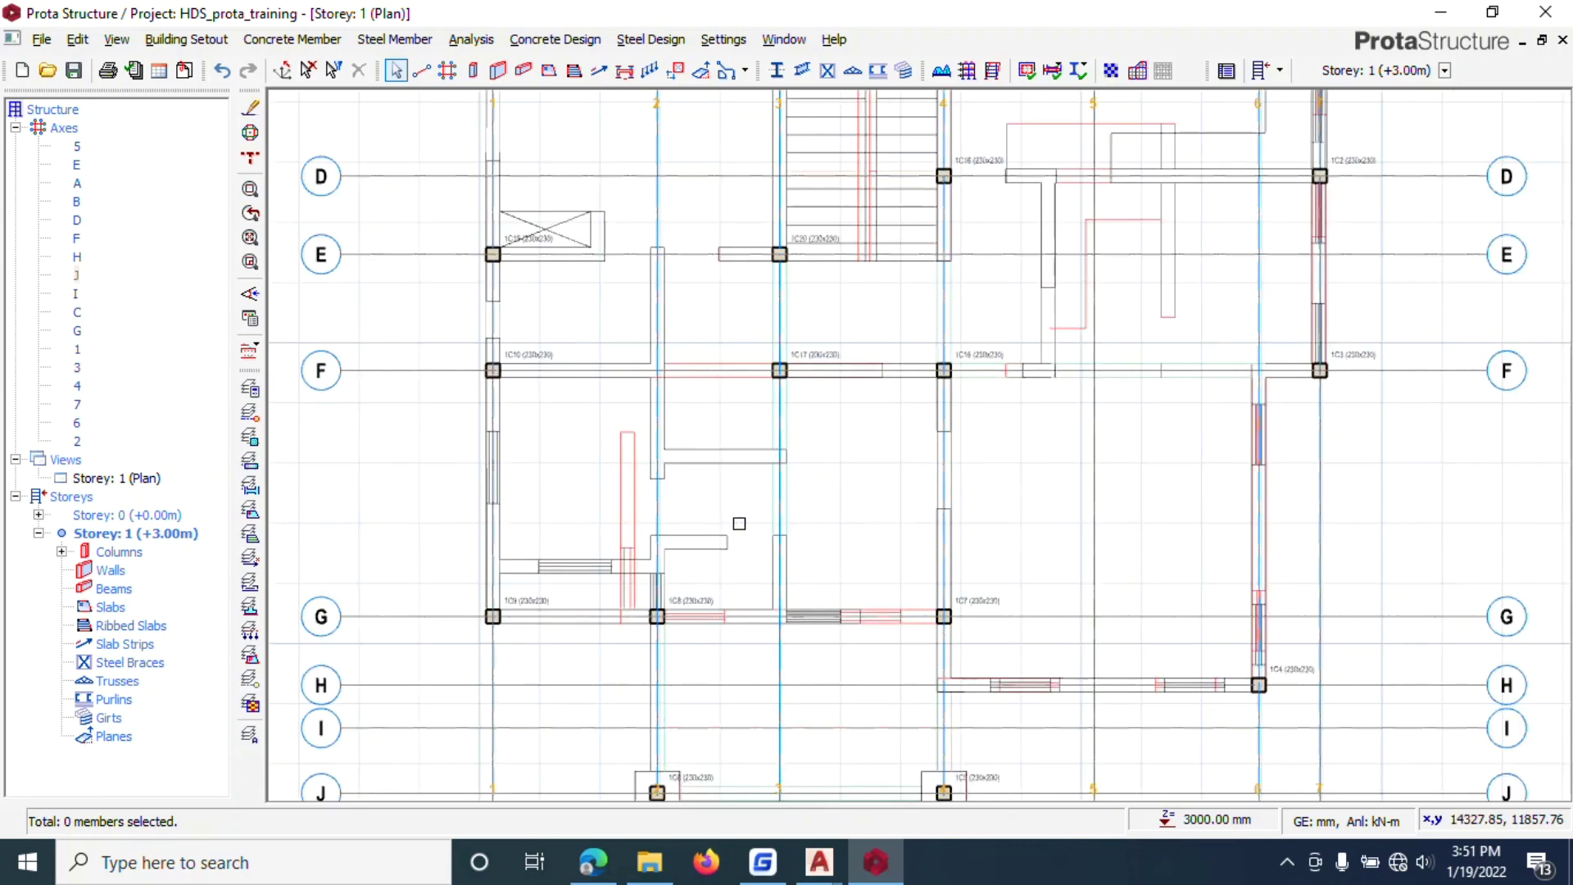
scroll(508, 561, down, 3)
scroll(509, 560, down, 2)
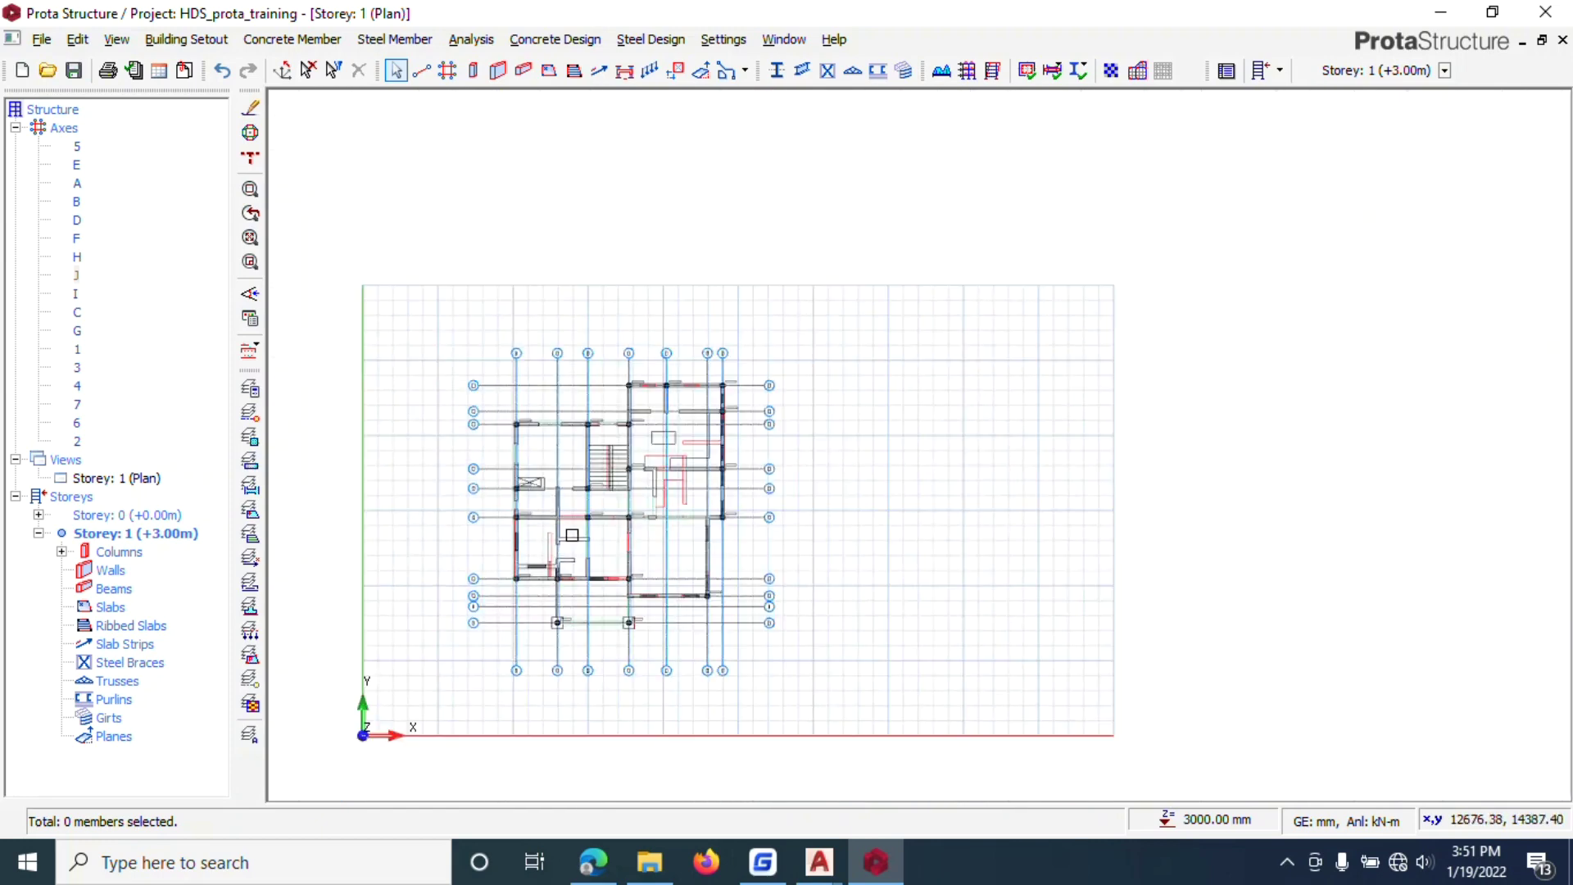
Step: In the Building Analysis default materials, set the concrete columns to C20/25, applied to all members of this material class in the storey
click(469, 41)
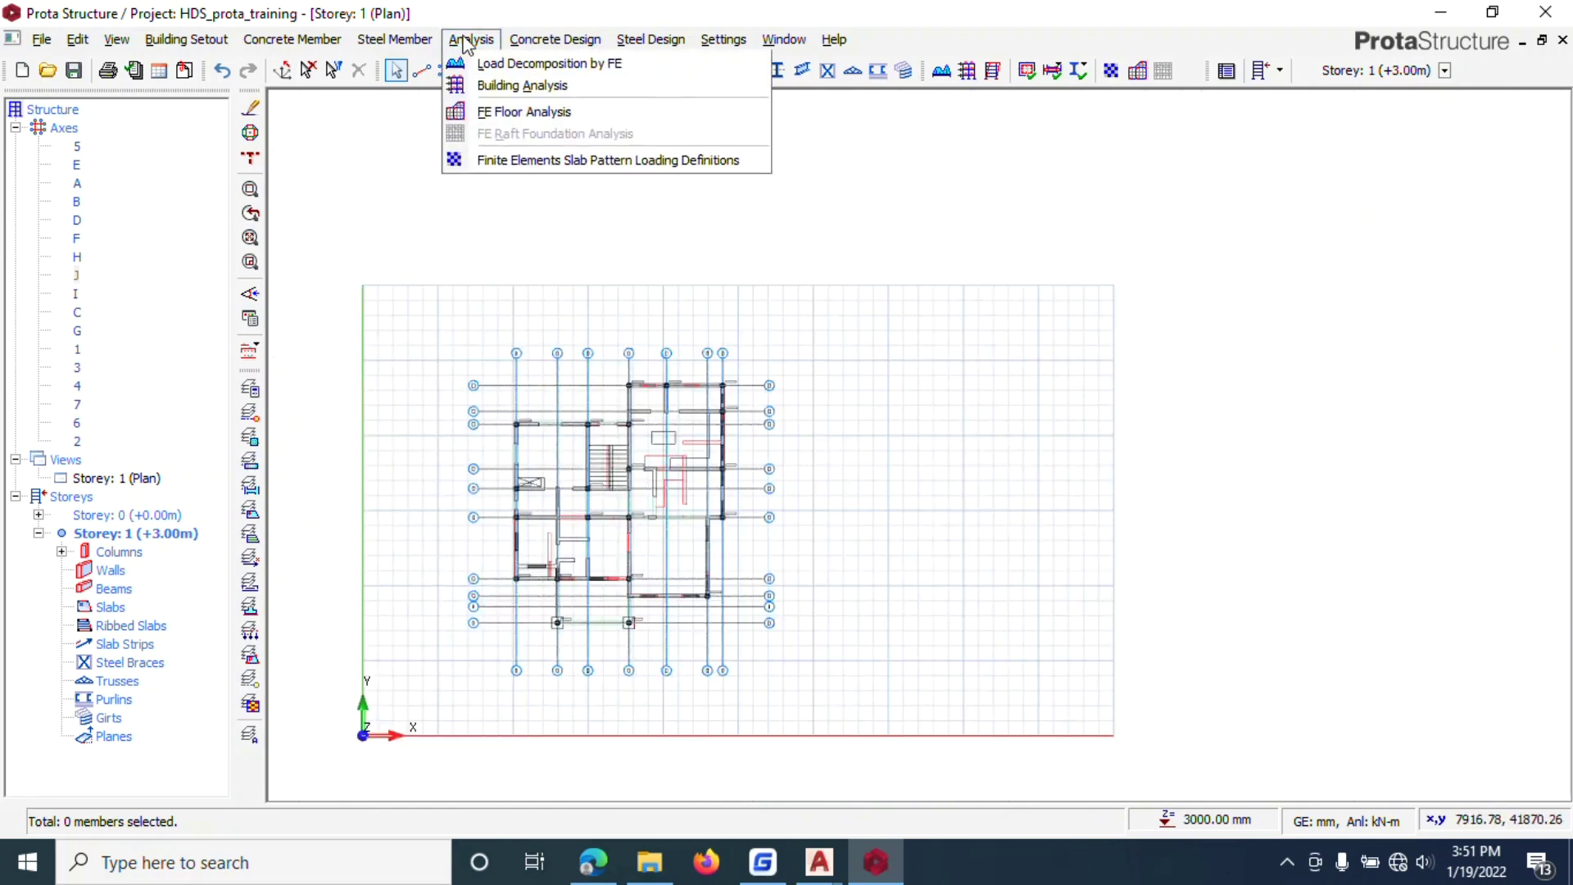
click(482, 87)
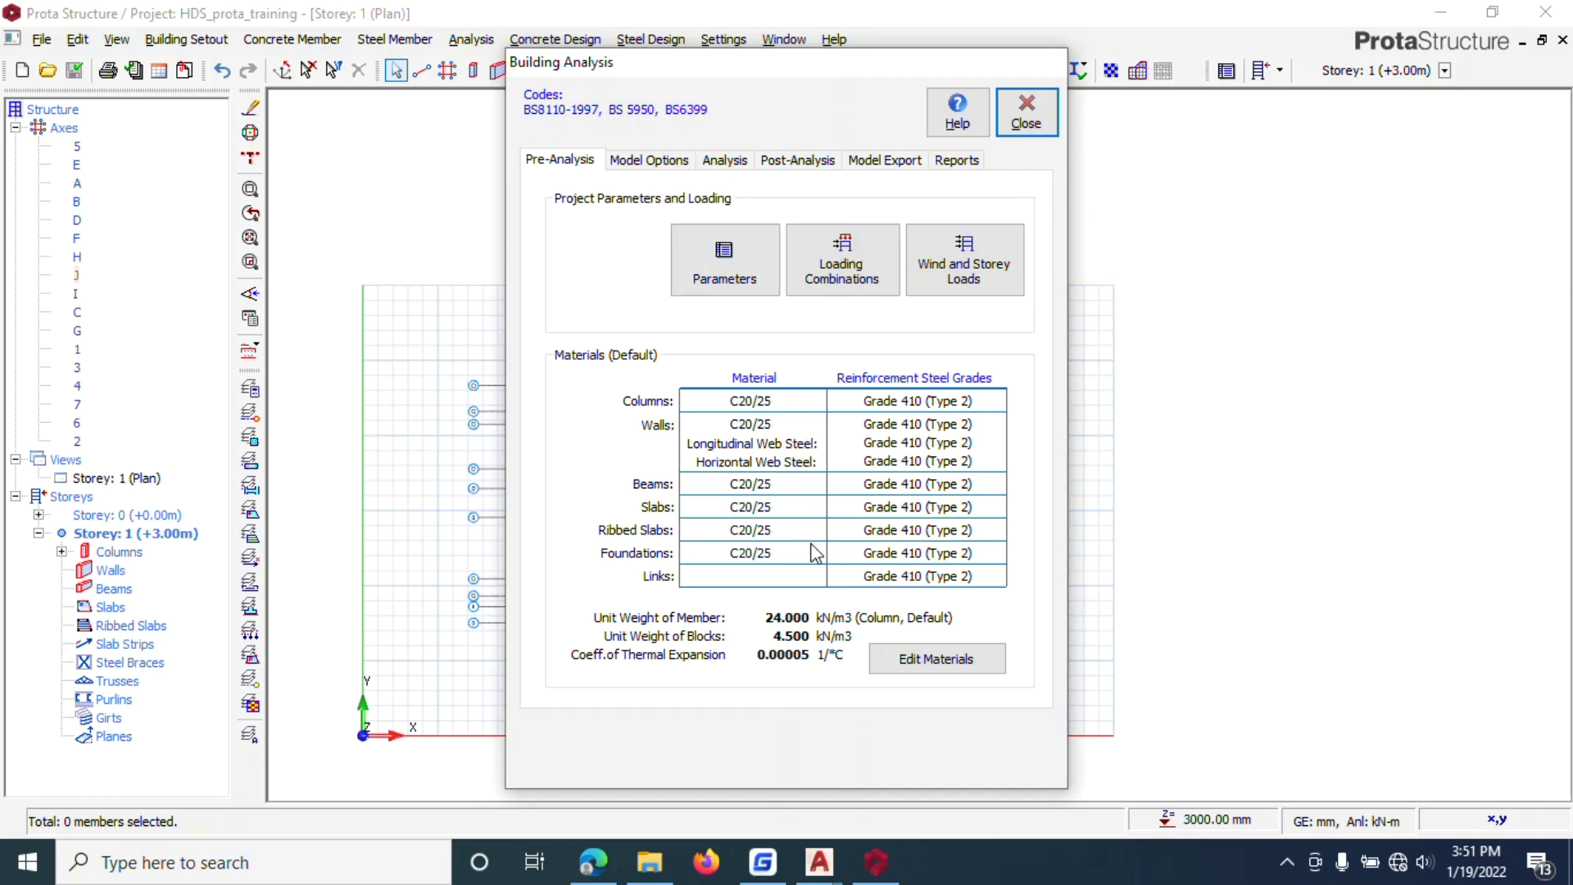
click(924, 660)
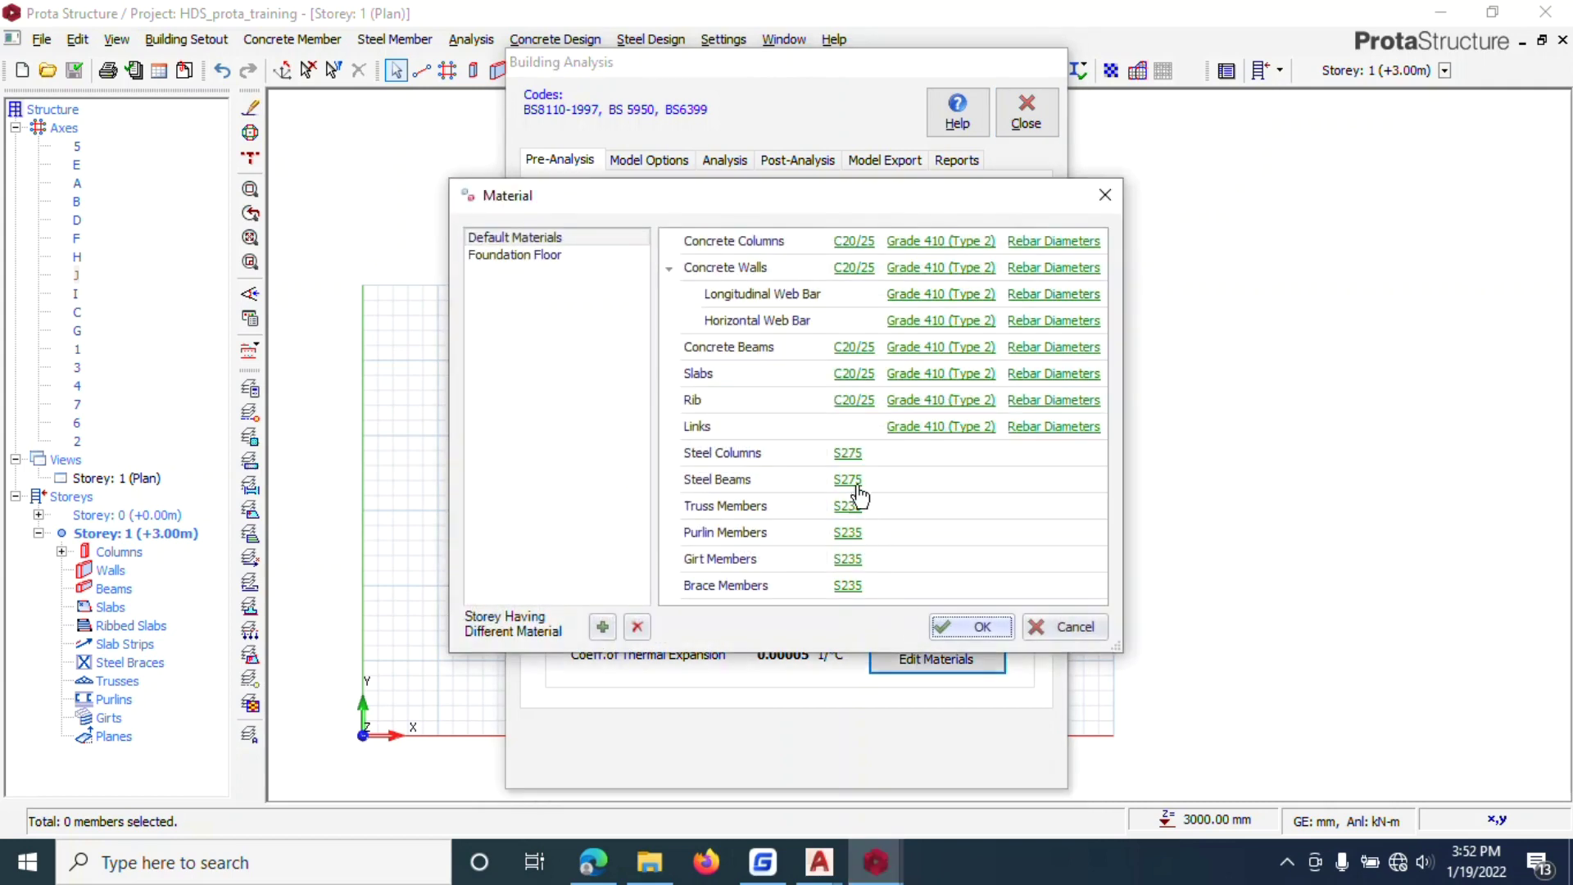
click(853, 242)
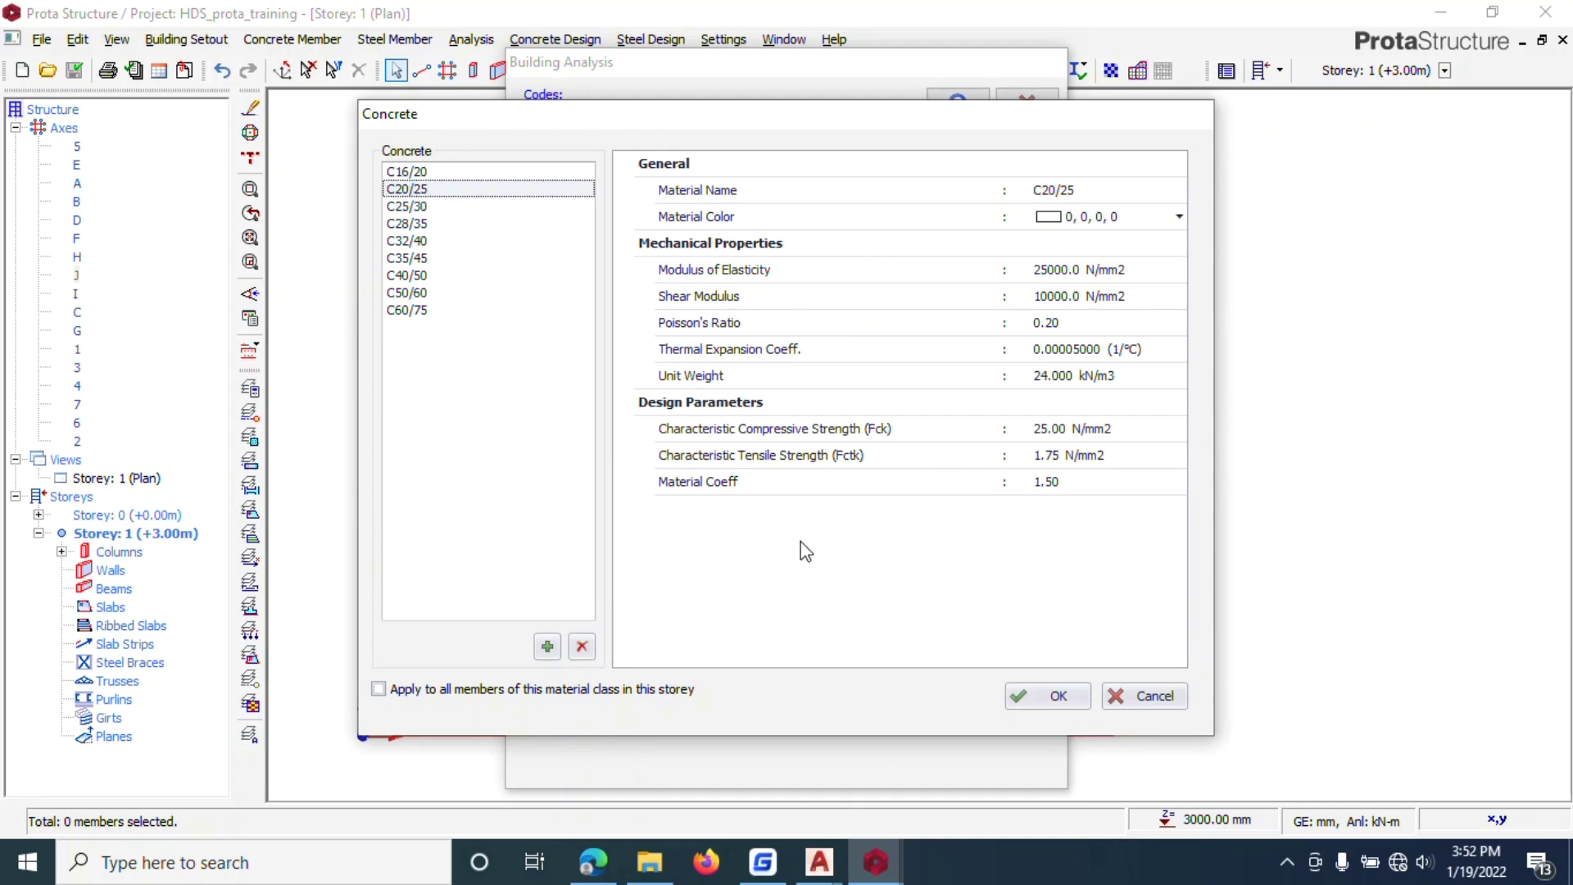
click(391, 692)
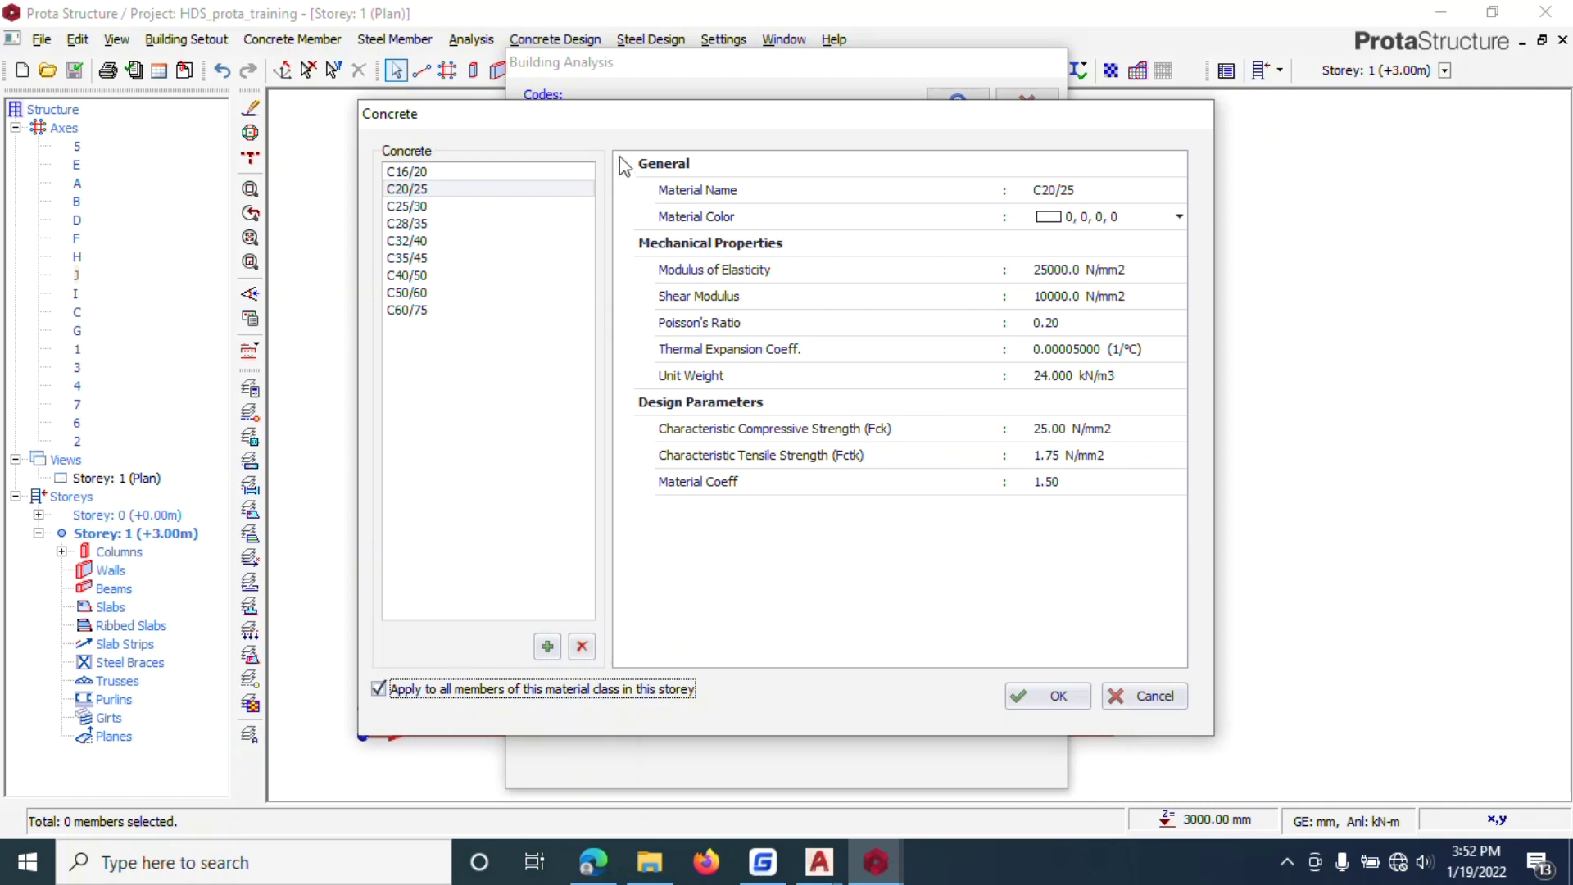
click(1028, 696)
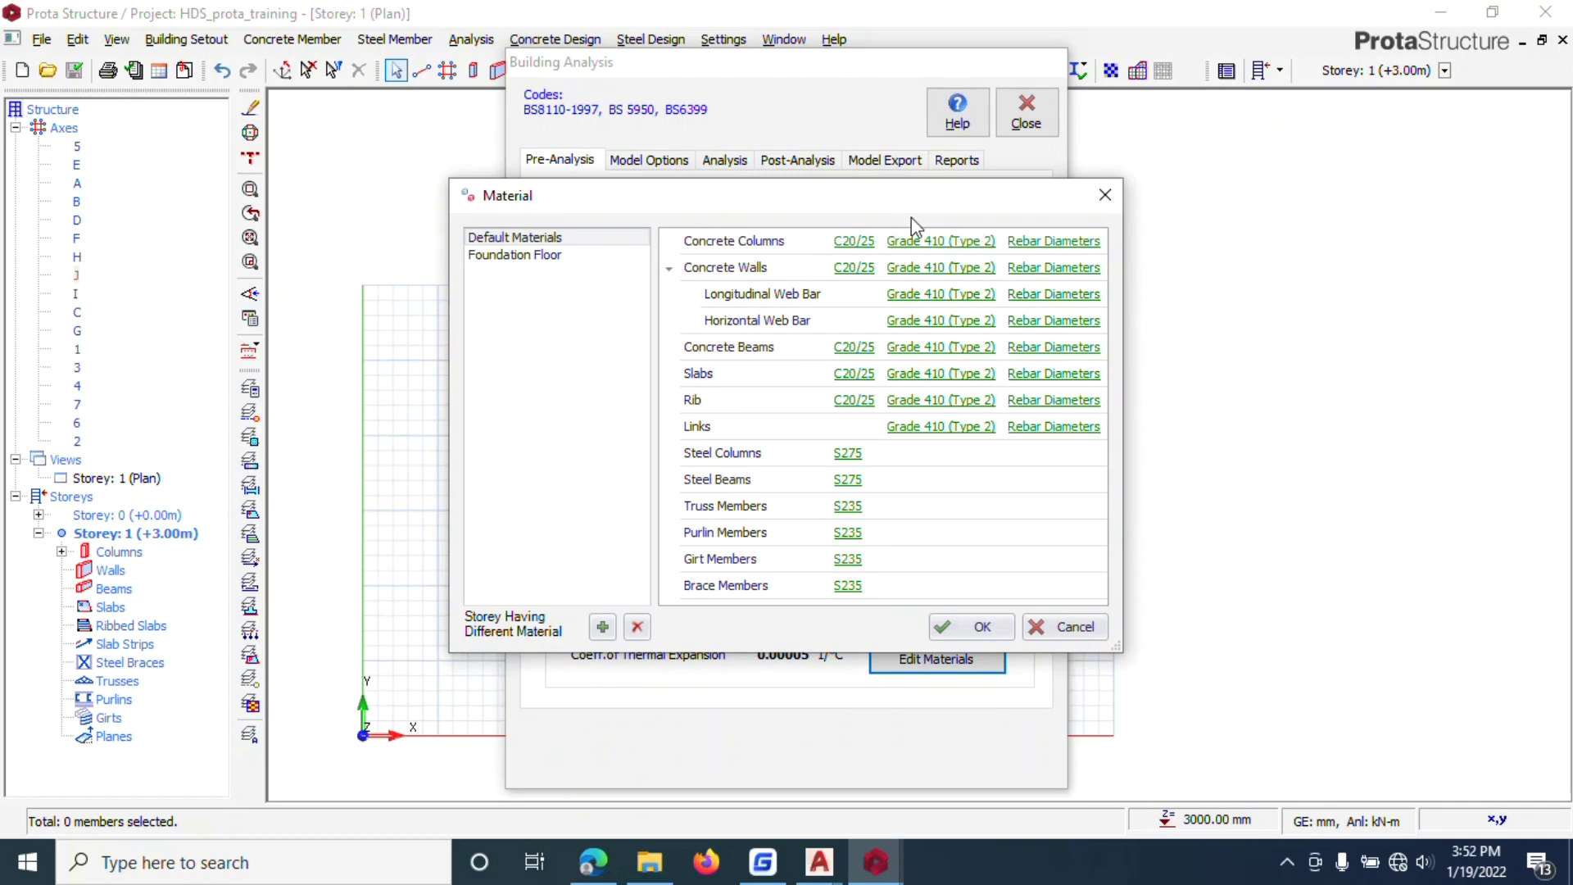
Step: Set the concrete columns' reinforcement to Grade 410 (Type 2), applied to all members of this material class in the storey
click(968, 246)
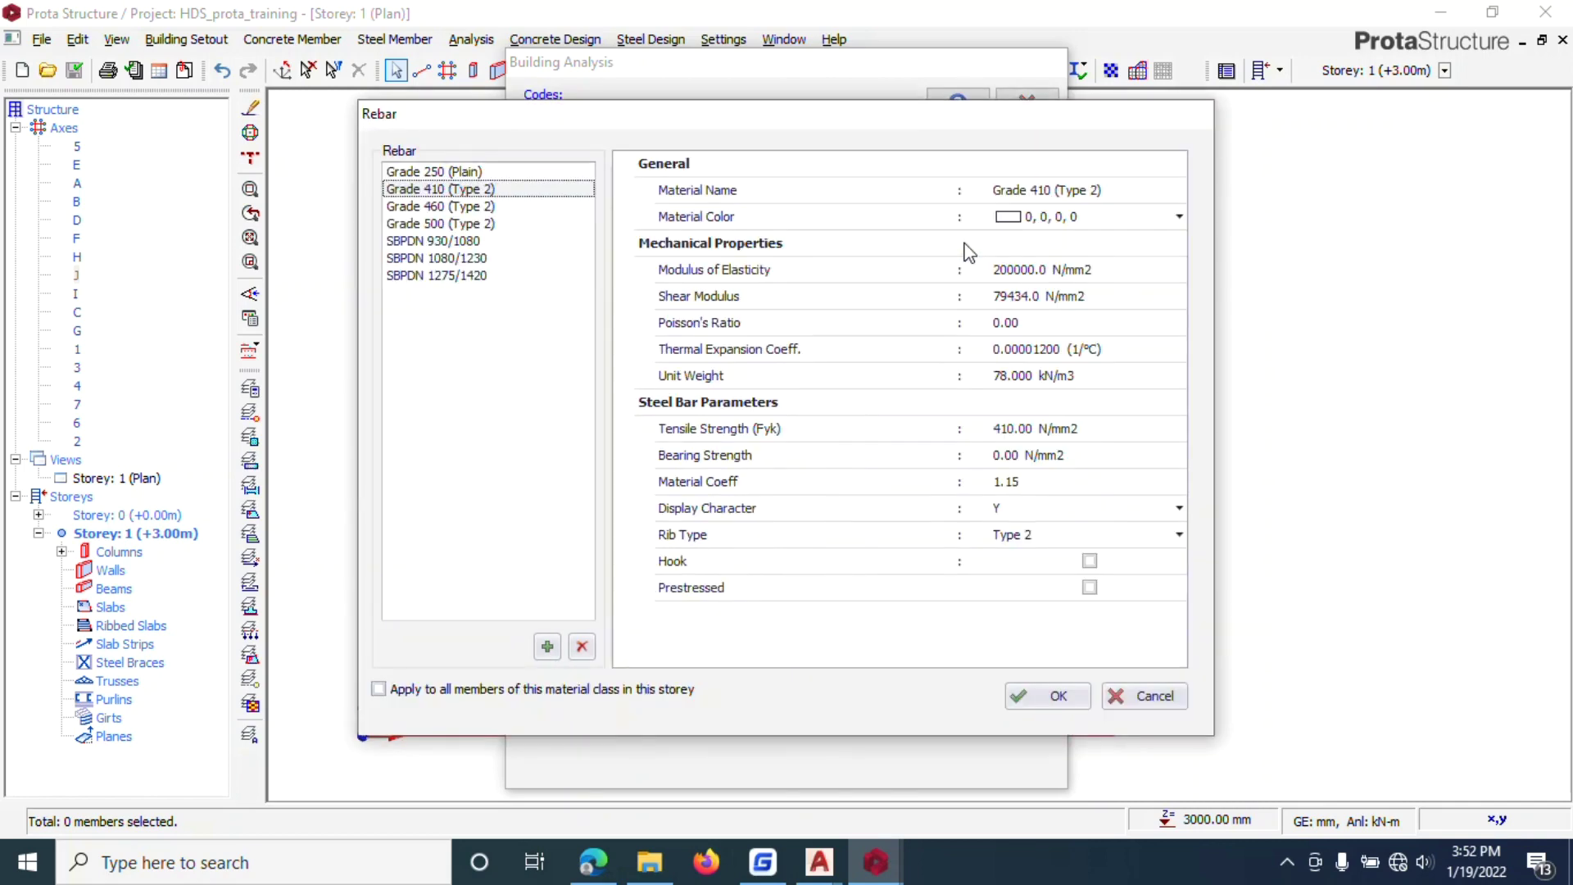
click(1118, 697)
click(412, 690)
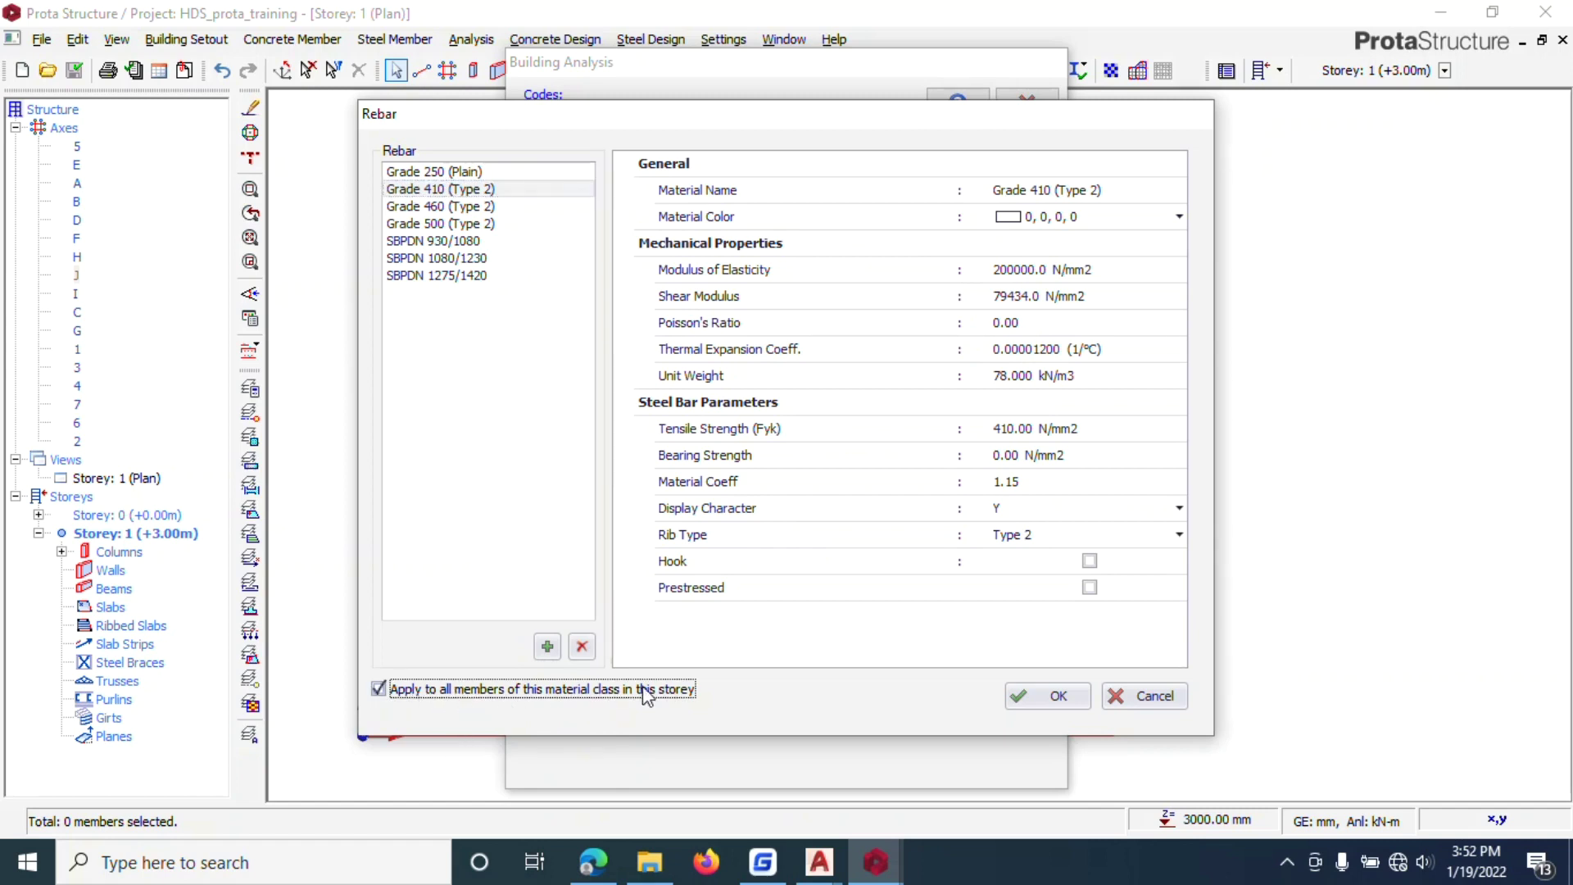
click(1025, 698)
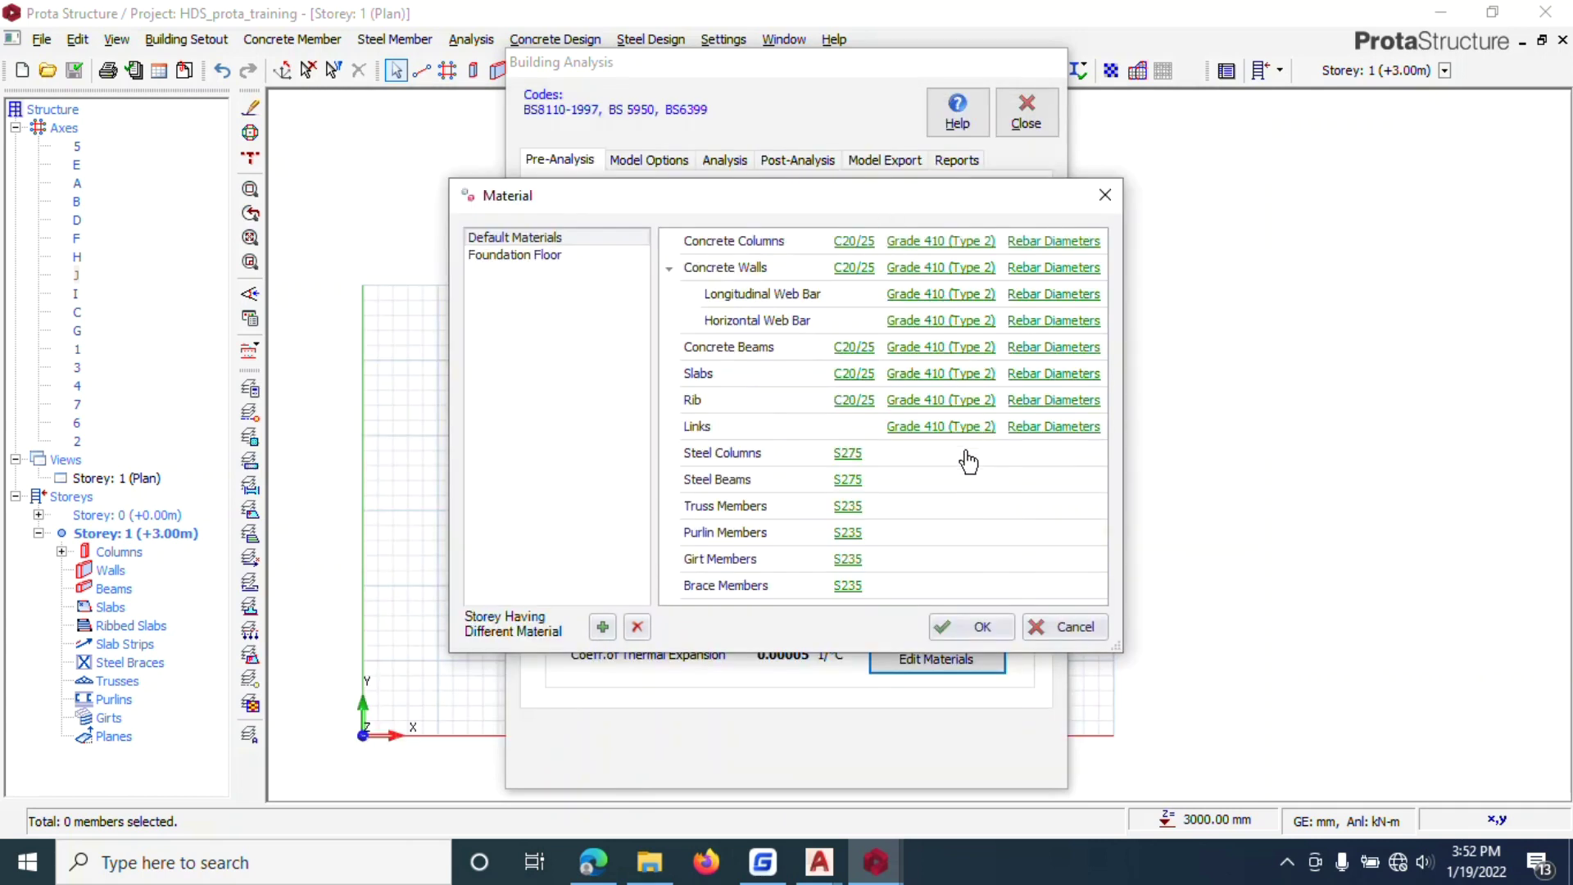
Step: Clear all rebar diameters for the concrete columns and enable Y16
click(1044, 245)
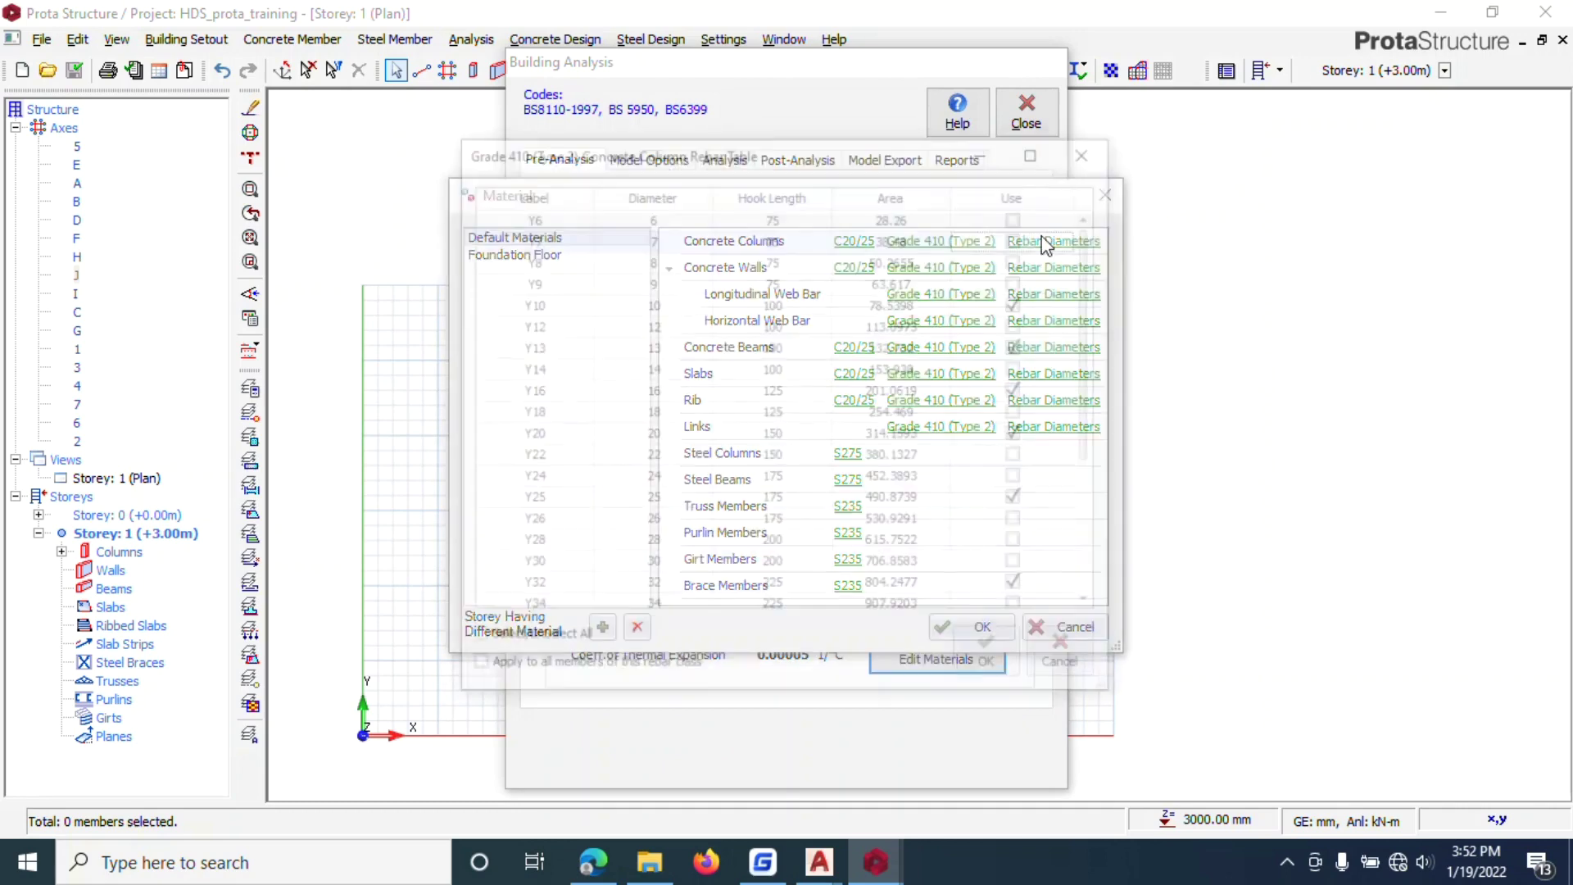
click(475, 641)
click(475, 641)
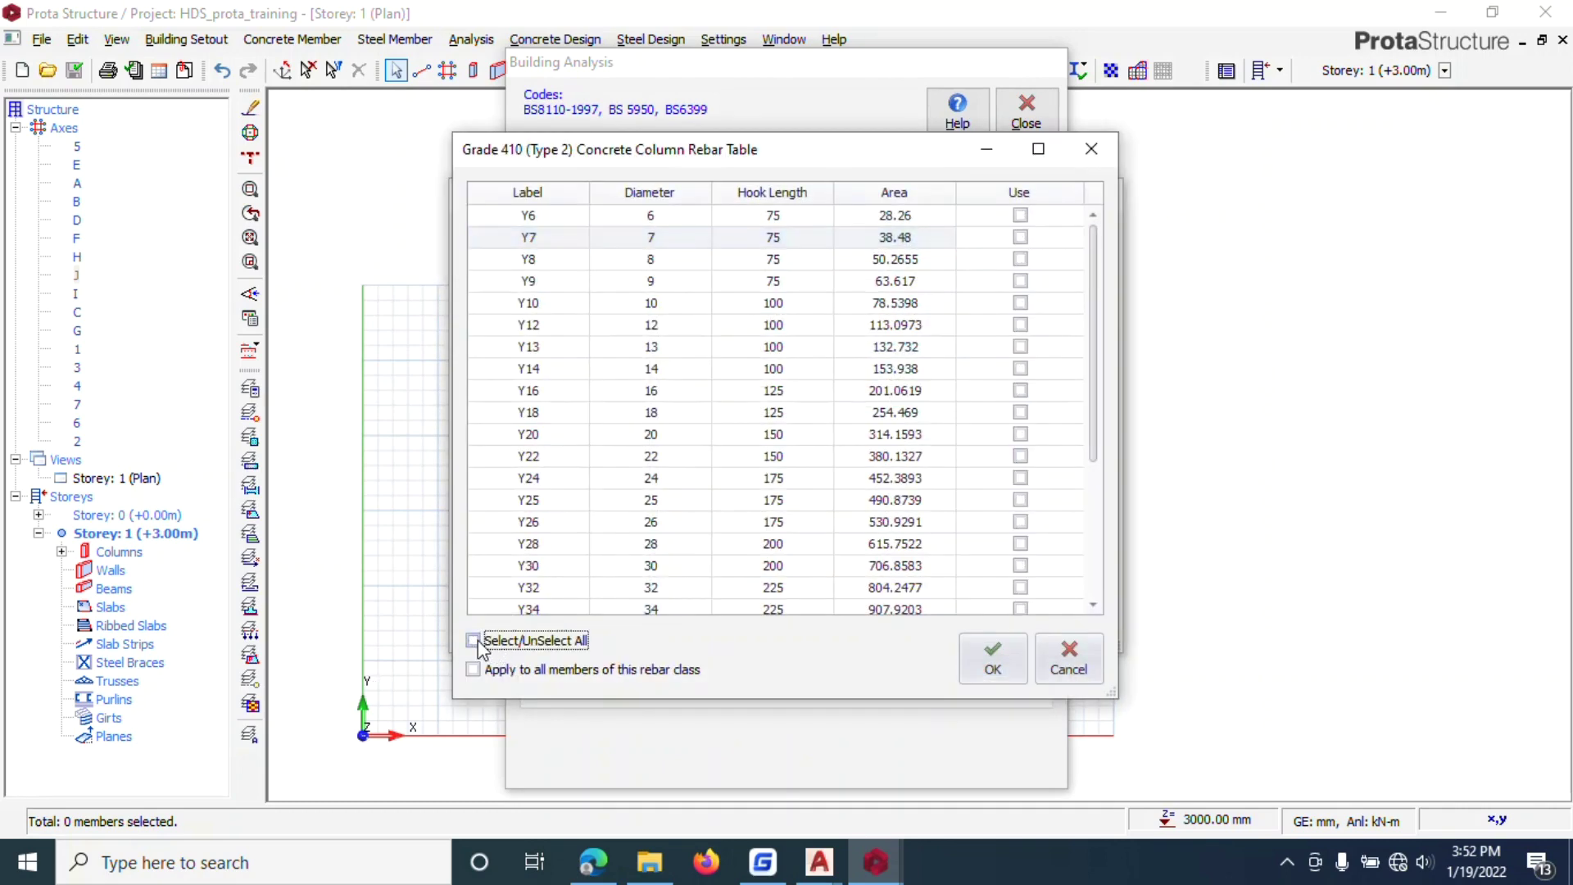
click(593, 399)
click(1020, 390)
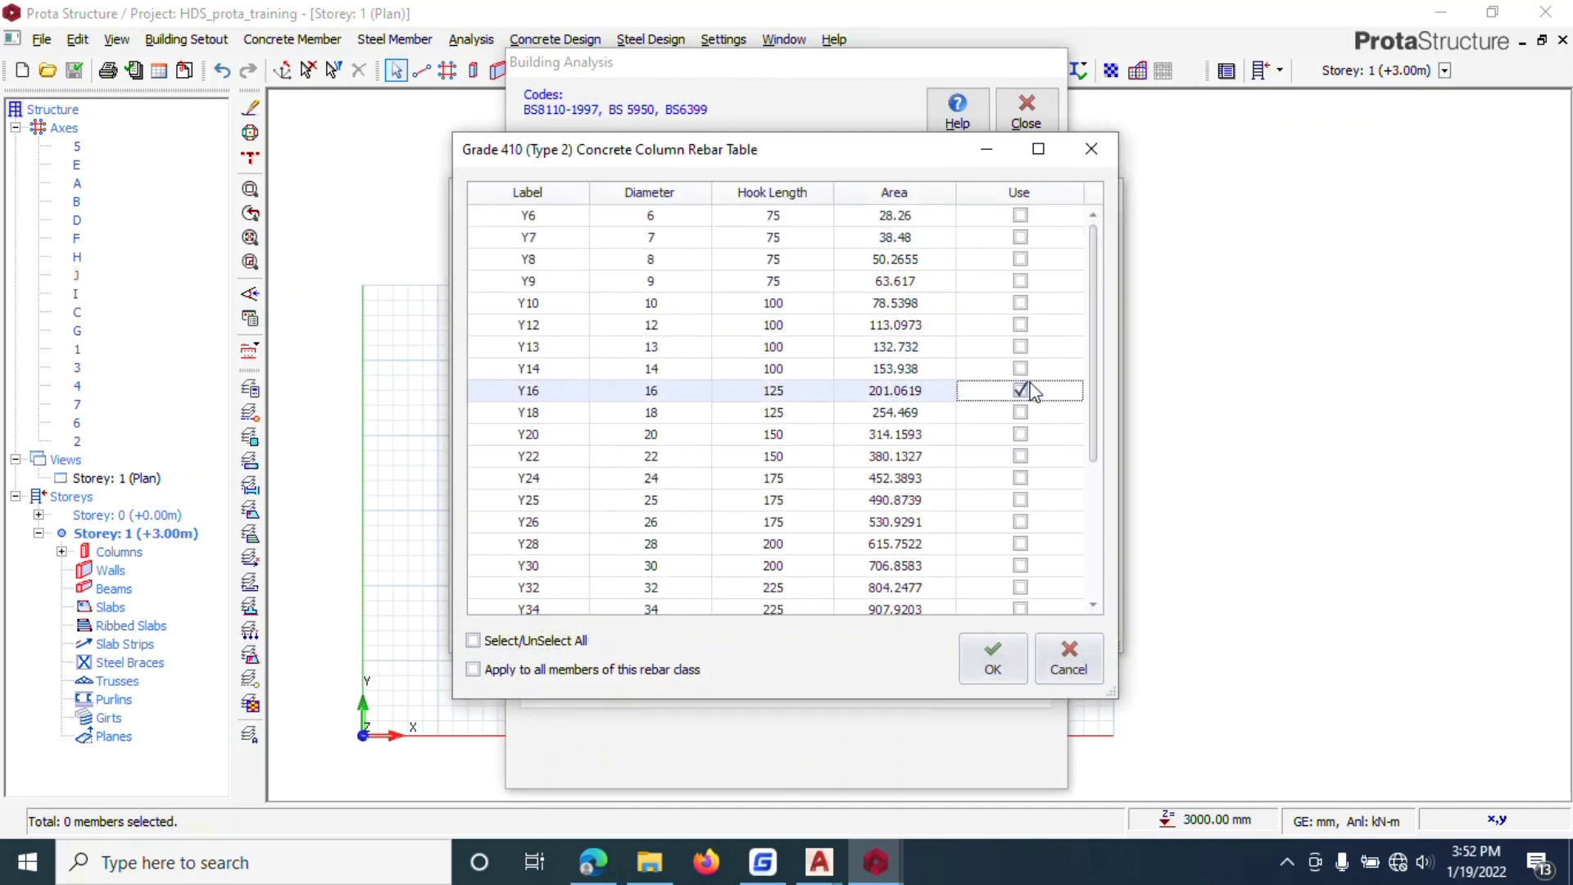
click(993, 660)
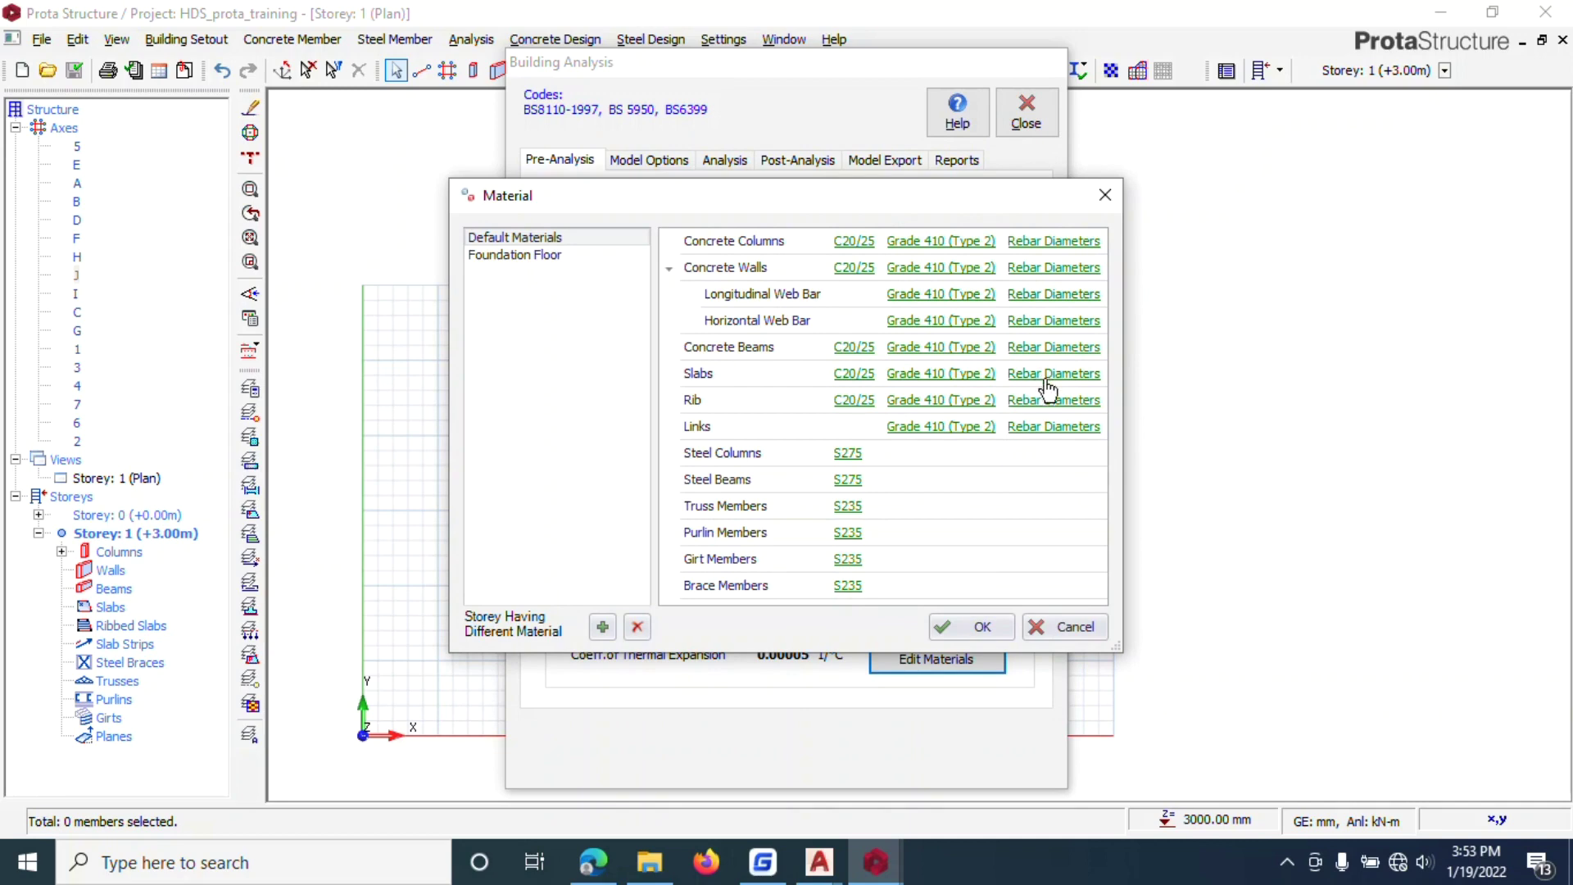
Step: Clear all rebar diameters for the concrete beams and enable Y16 and Y20
click(1052, 347)
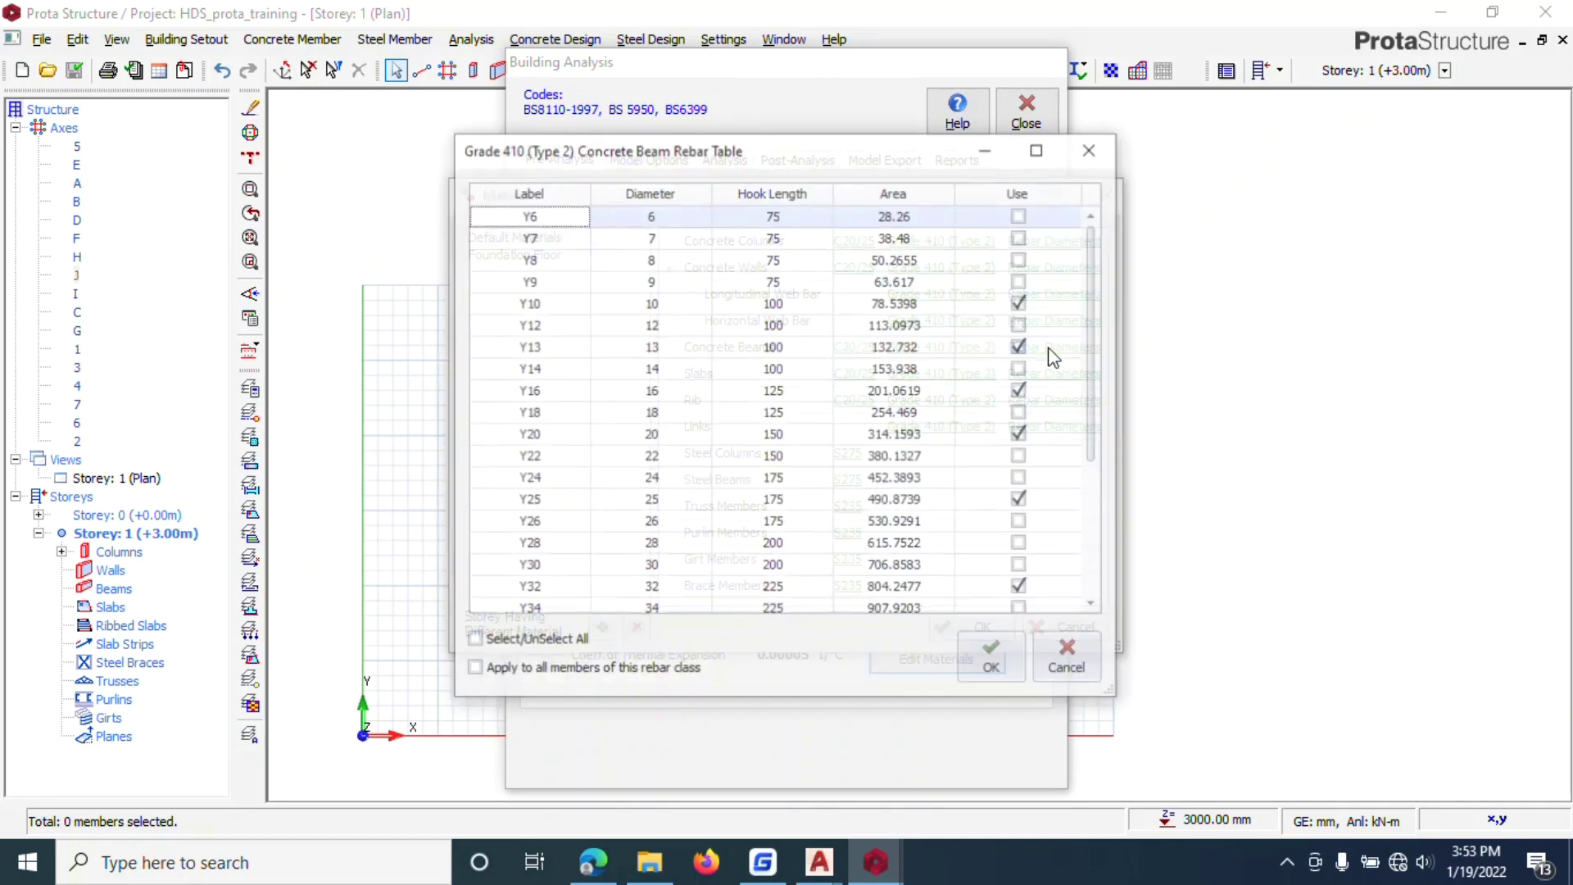
click(480, 642)
click(474, 640)
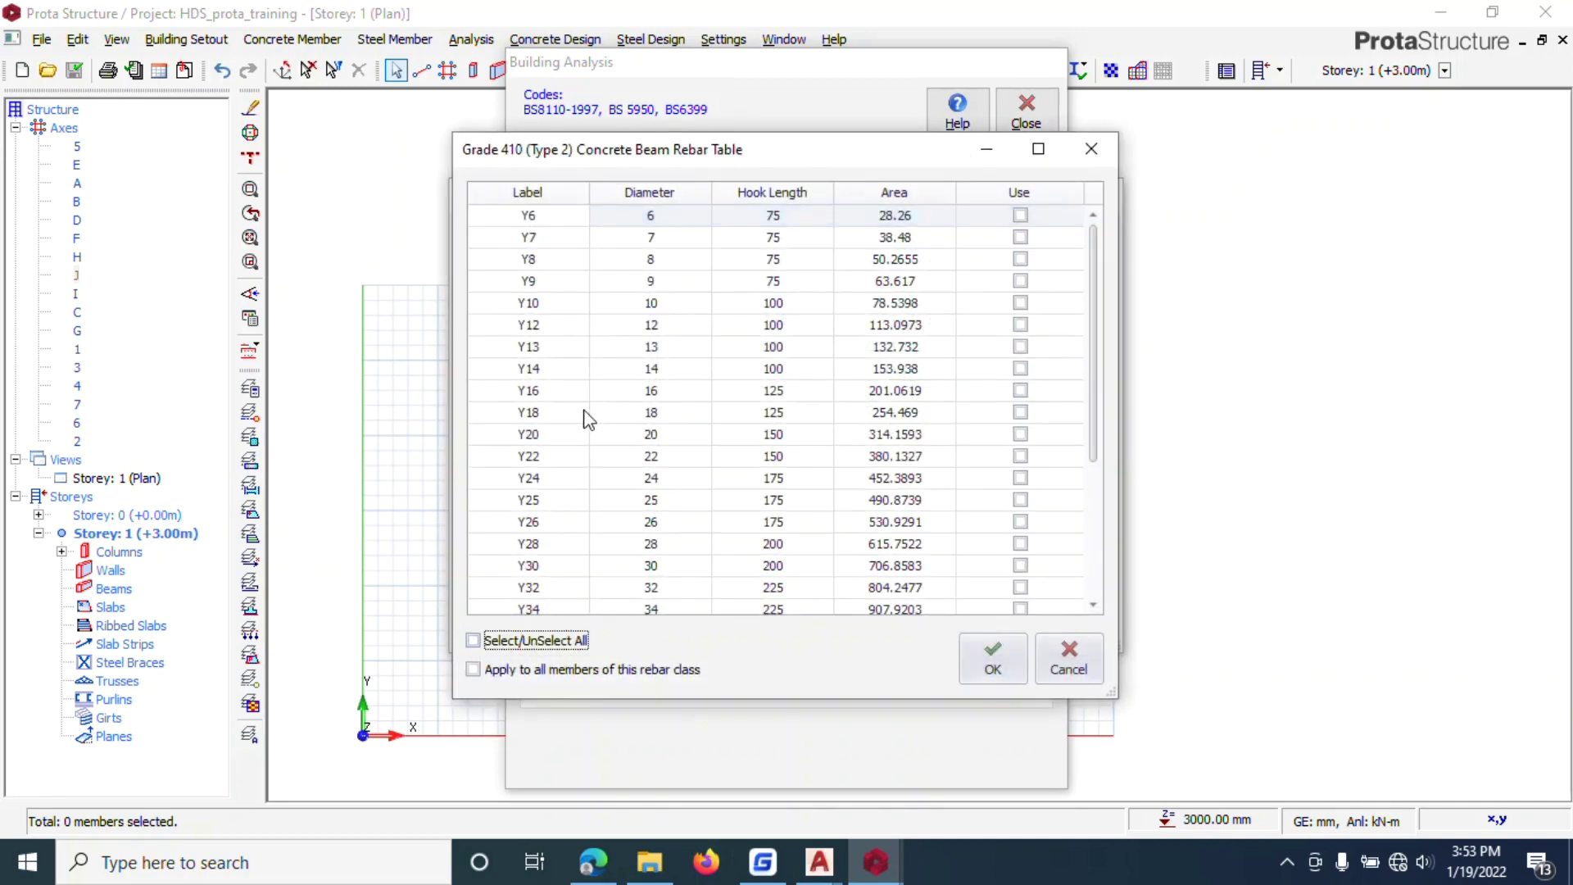
click(559, 391)
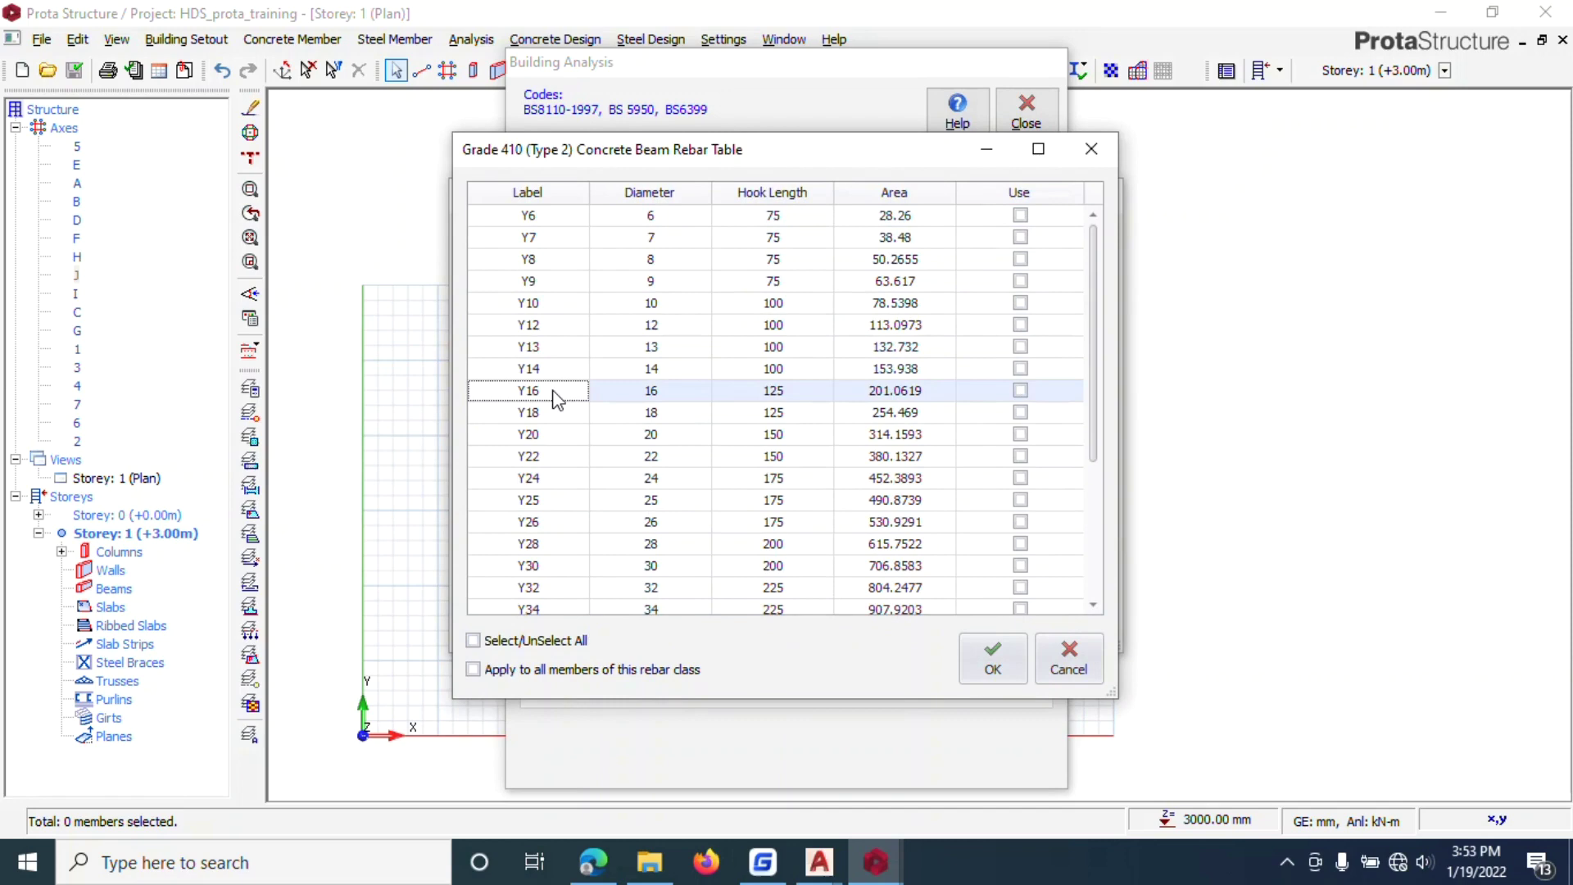
click(1027, 390)
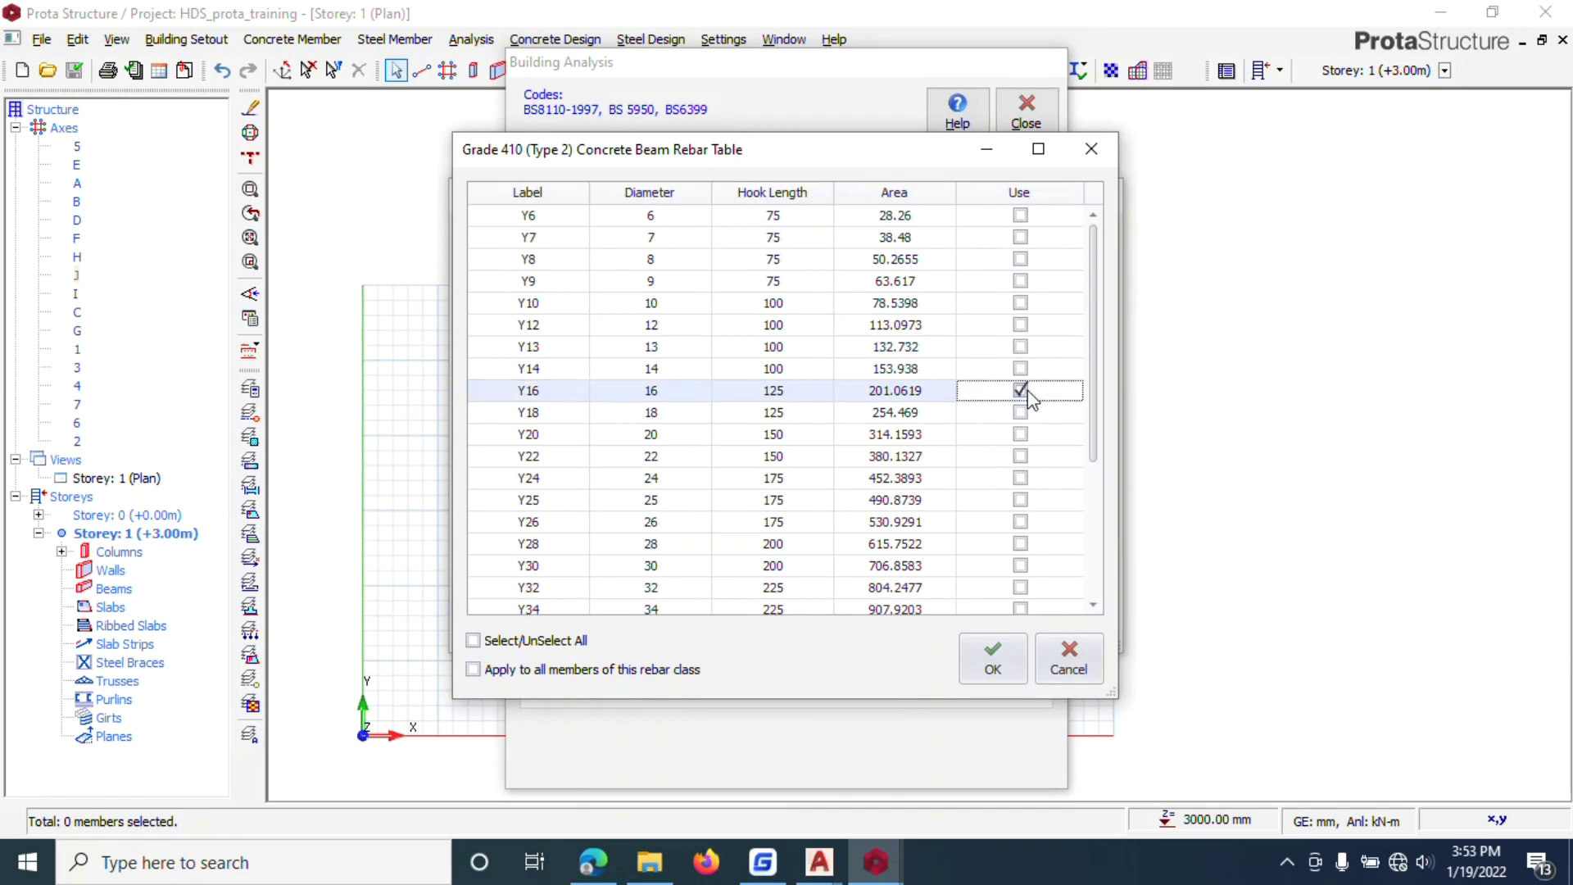
click(1021, 433)
click(988, 649)
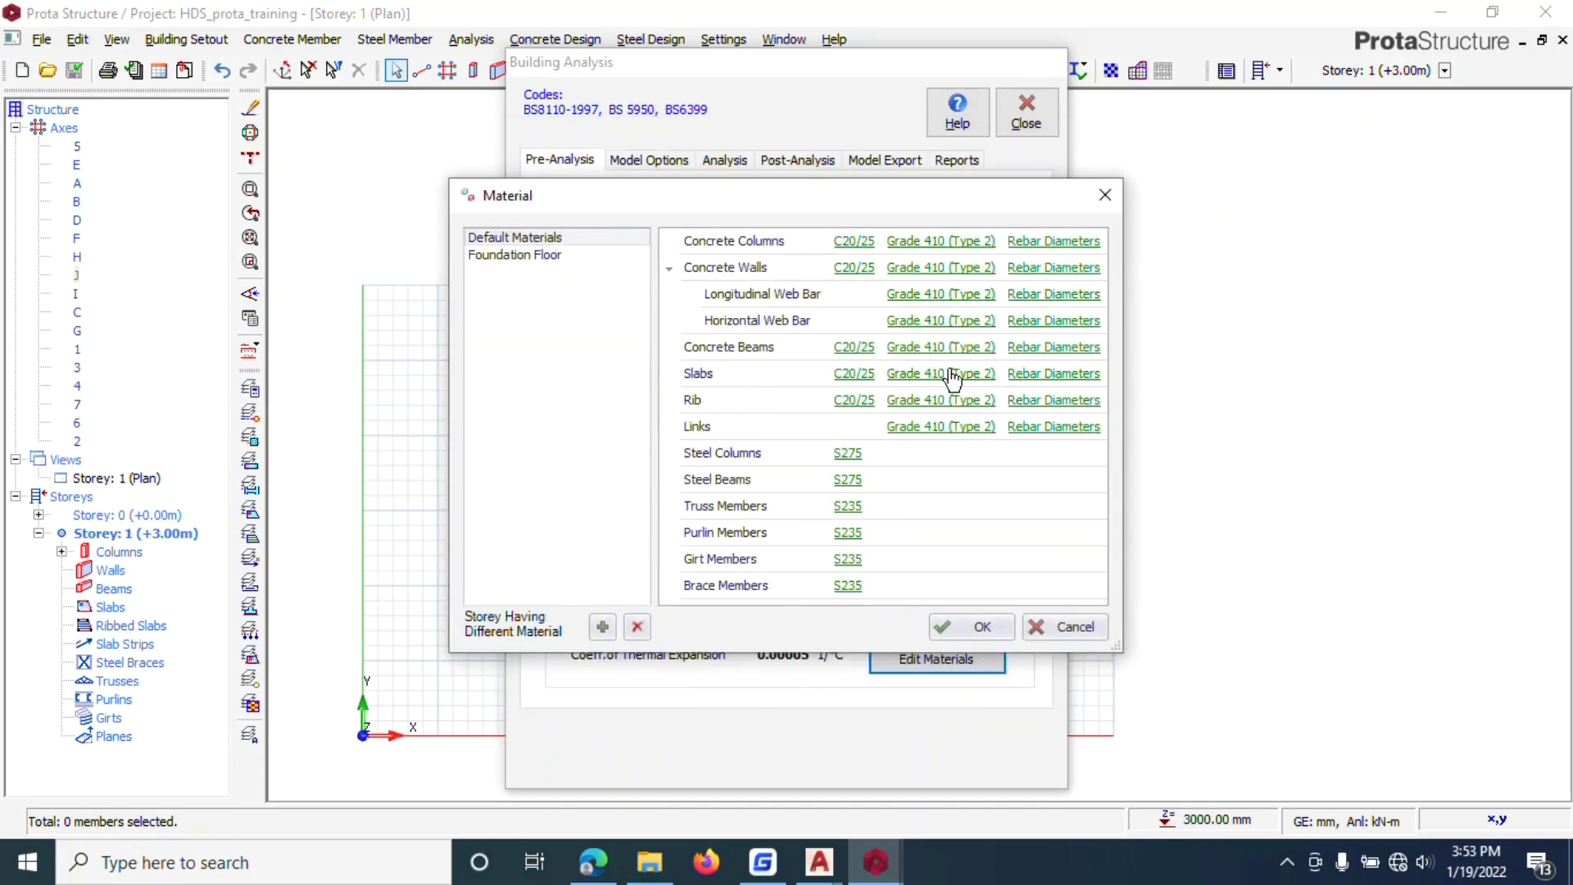
Step: Clear all rebar diameters for the slabs and enable only Y12
click(1031, 375)
click(474, 639)
click(475, 641)
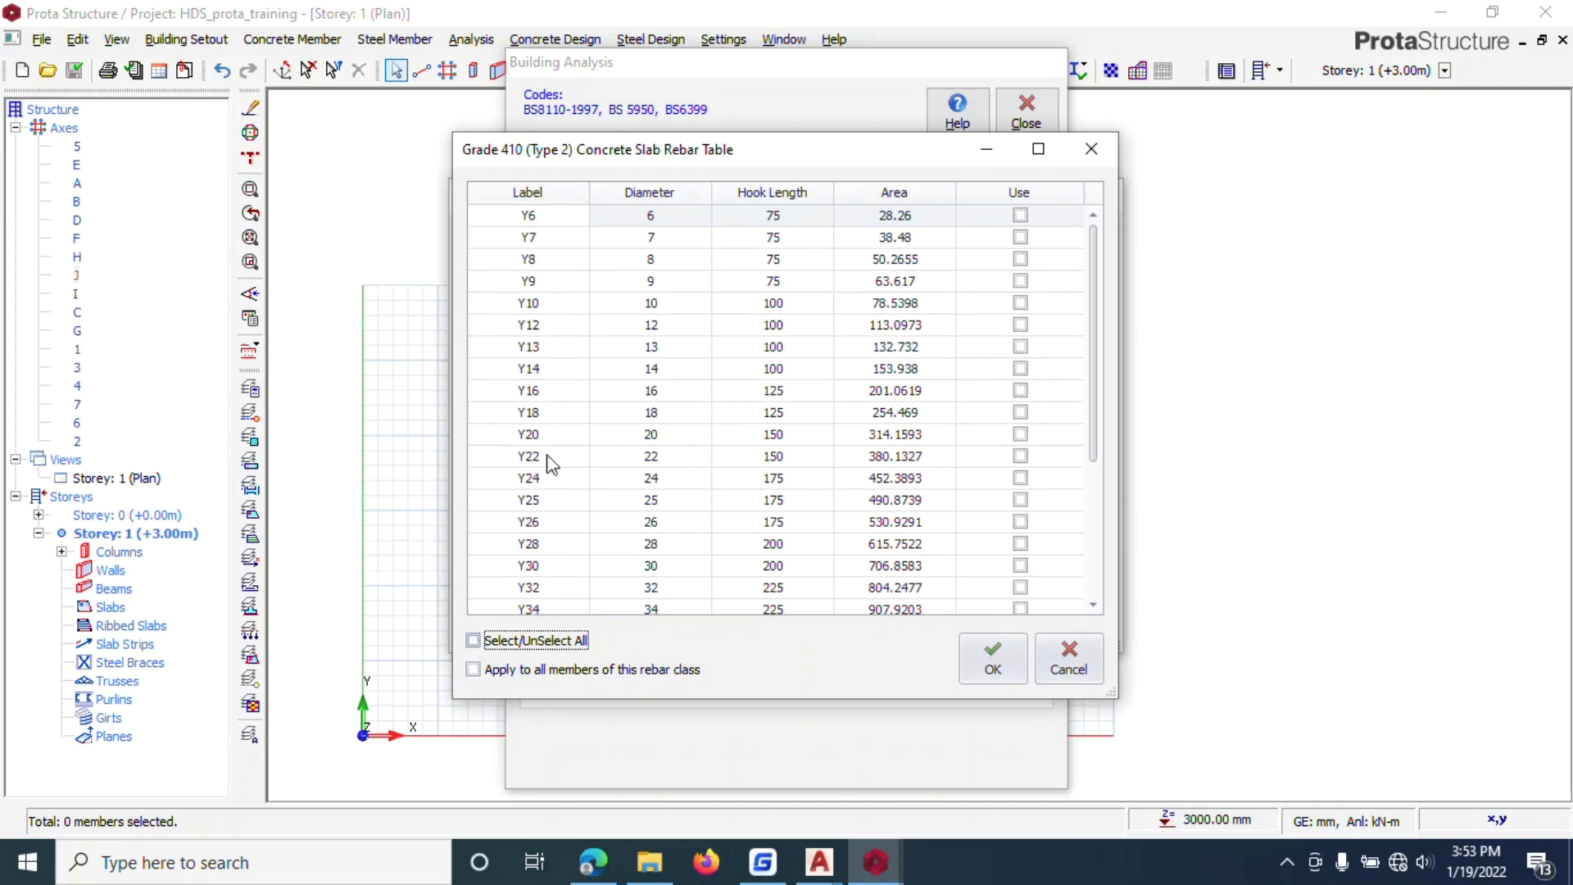
click(553, 326)
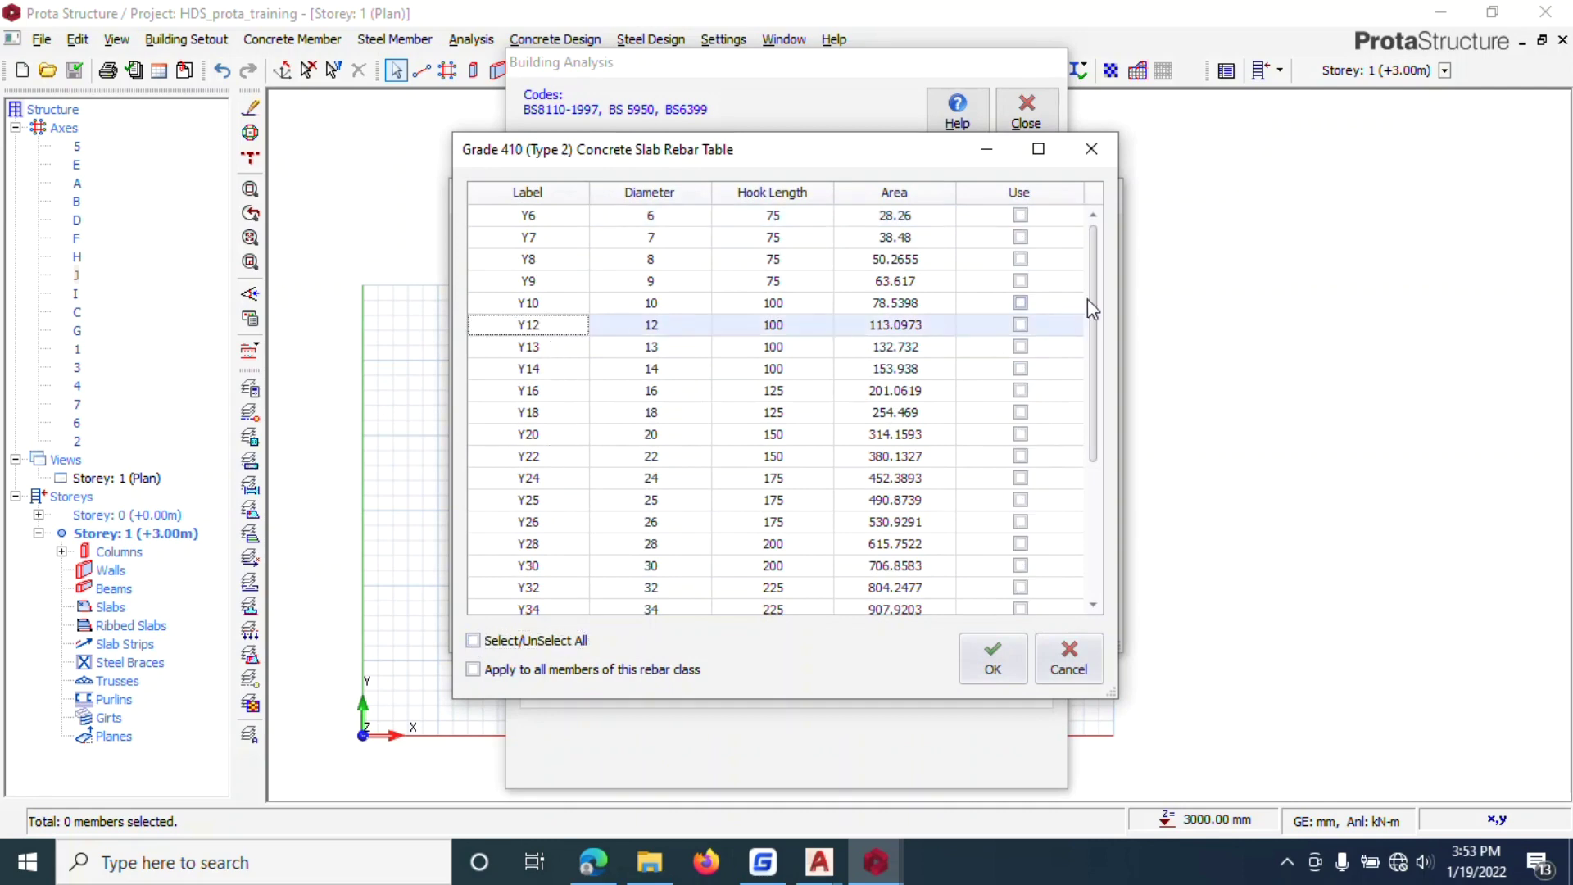
click(1021, 325)
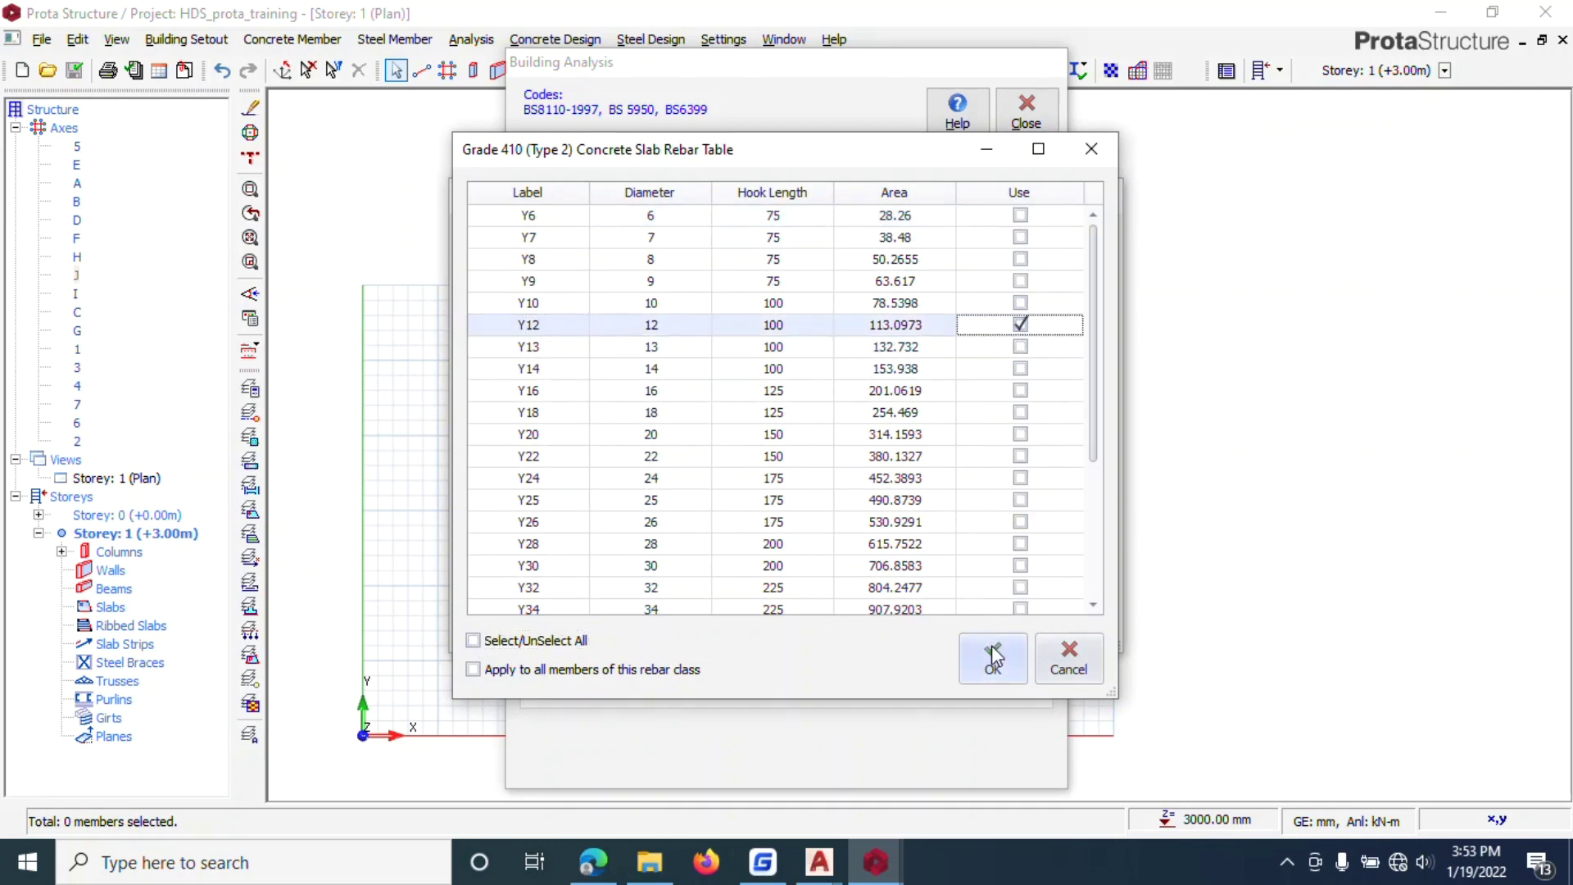
click(473, 641)
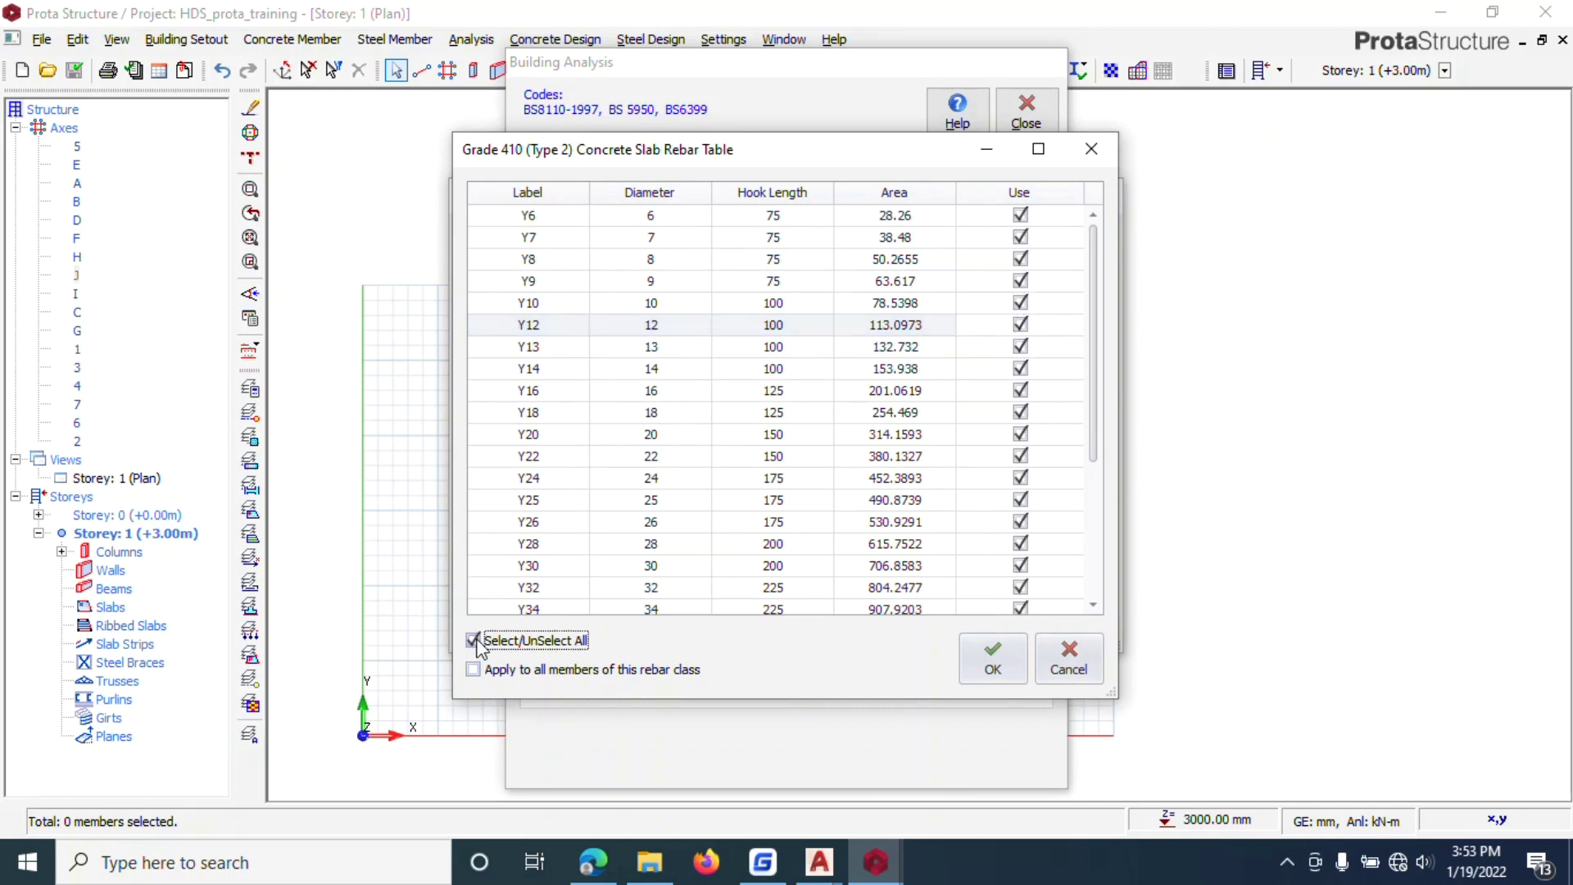
click(475, 641)
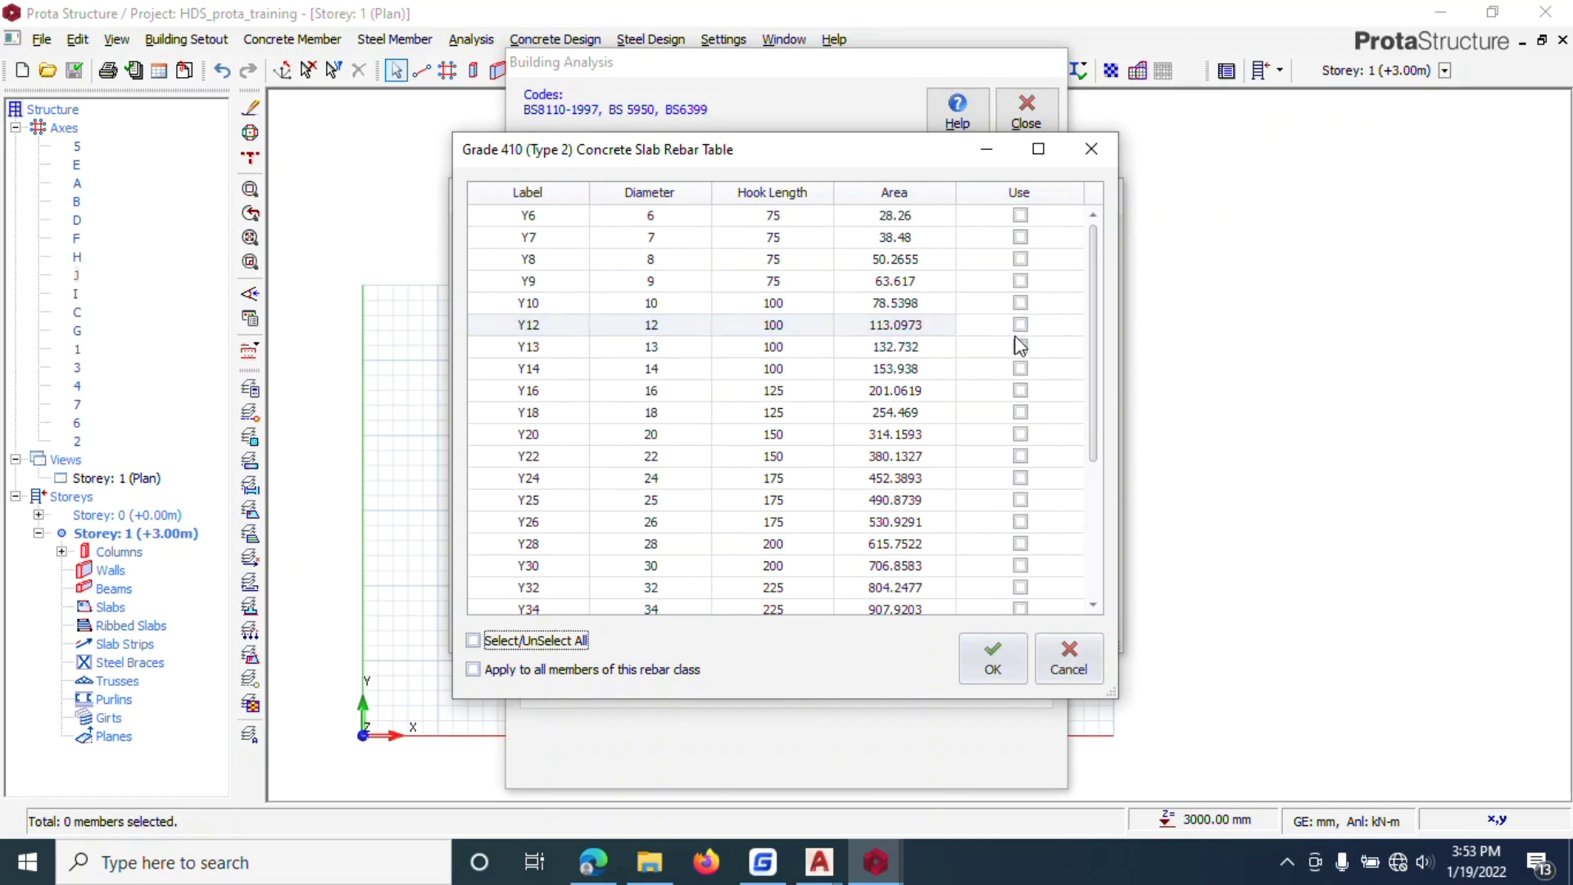
click(1021, 304)
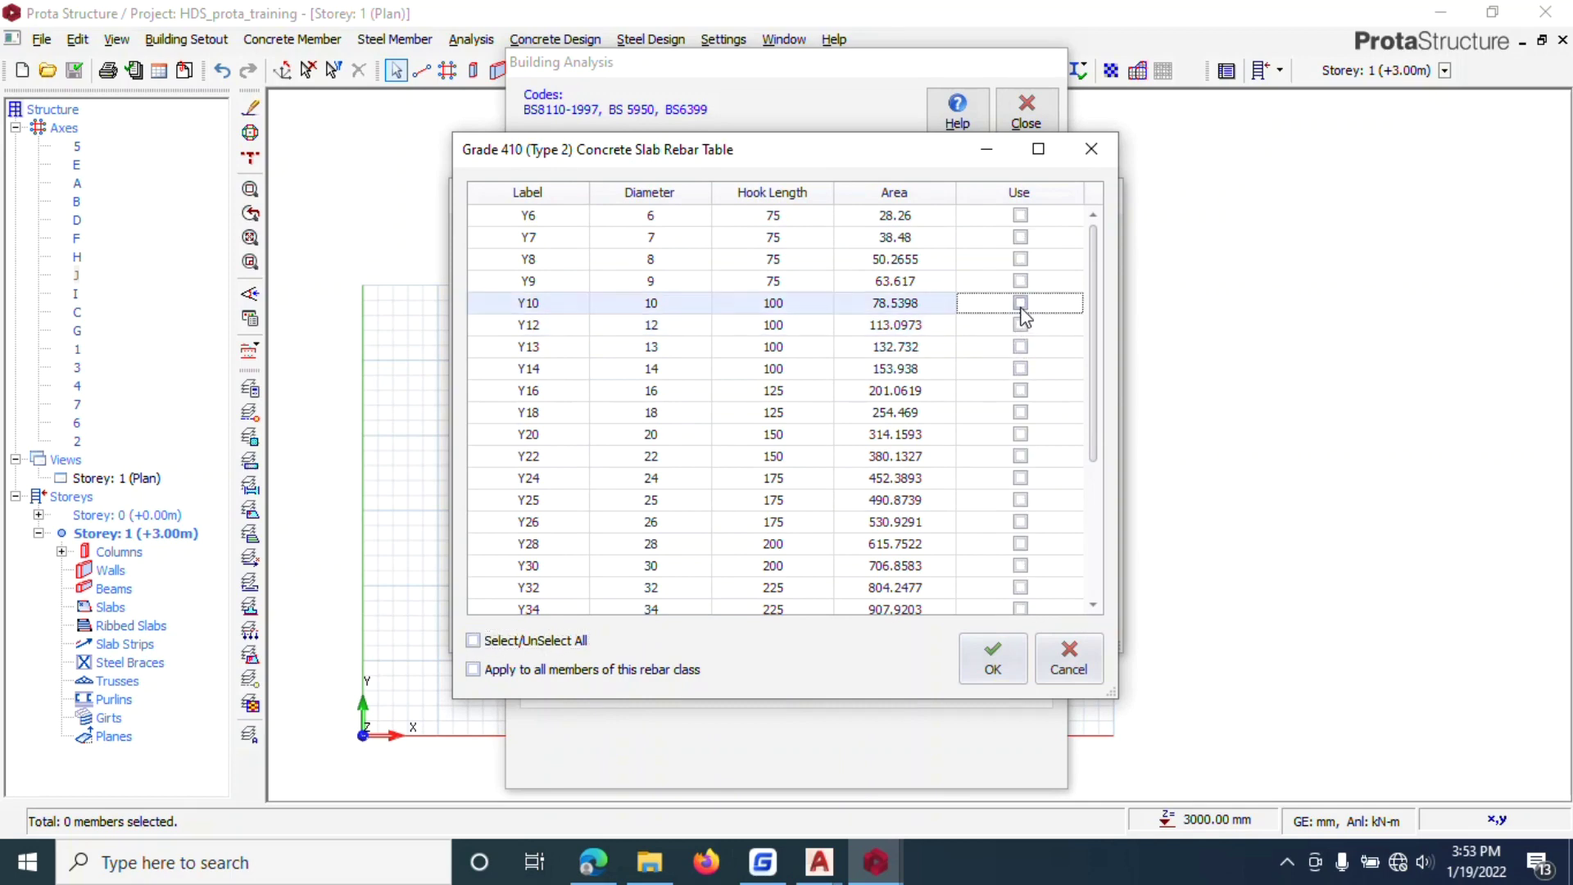
click(1021, 304)
click(1021, 325)
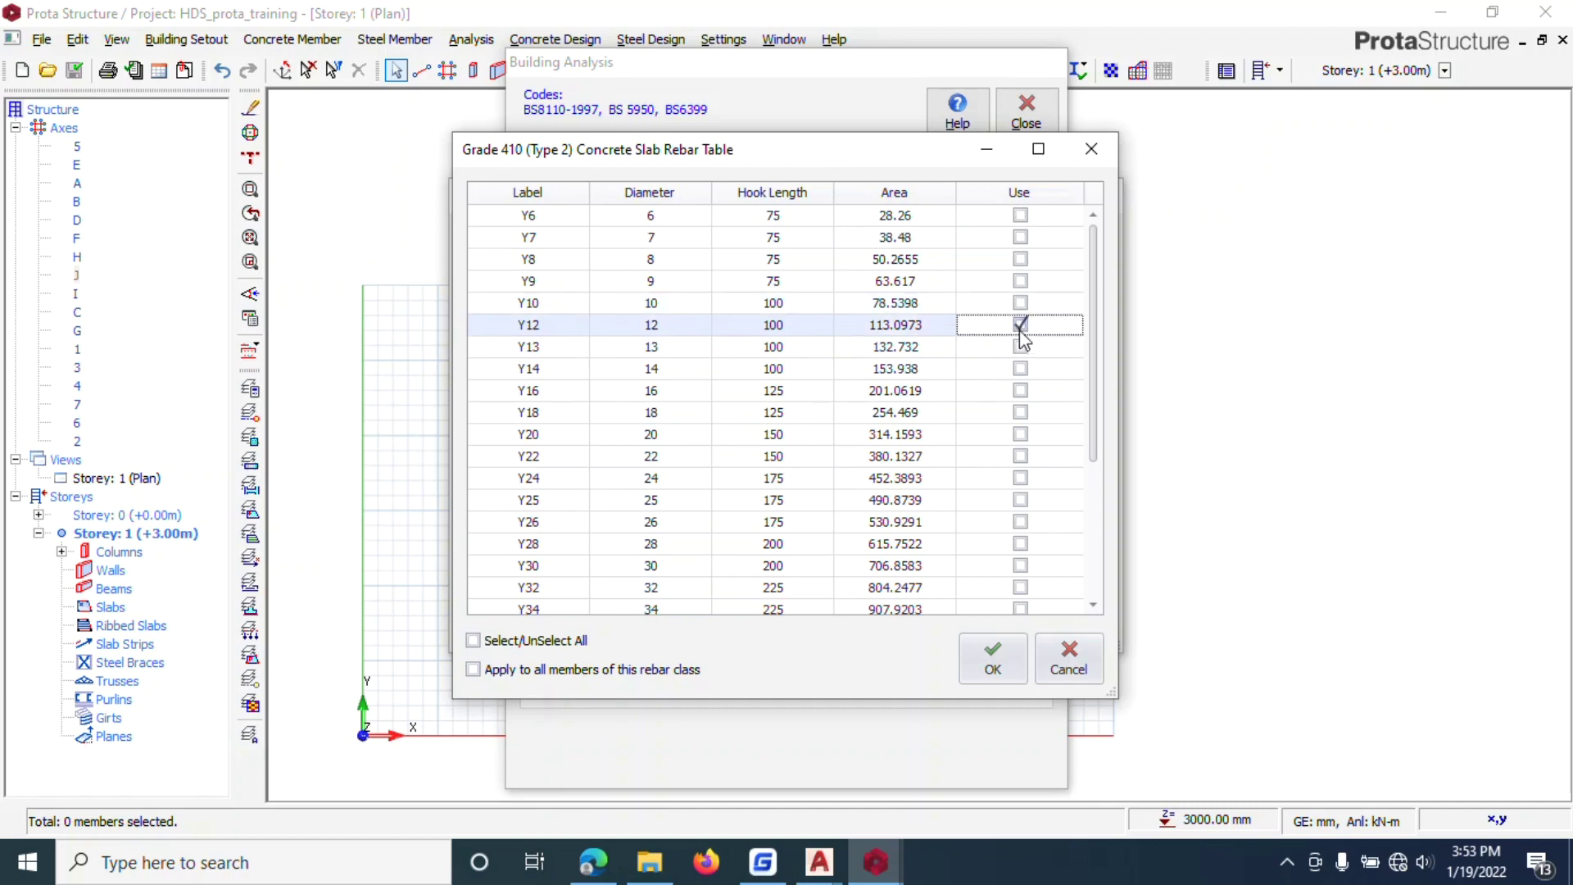
click(993, 655)
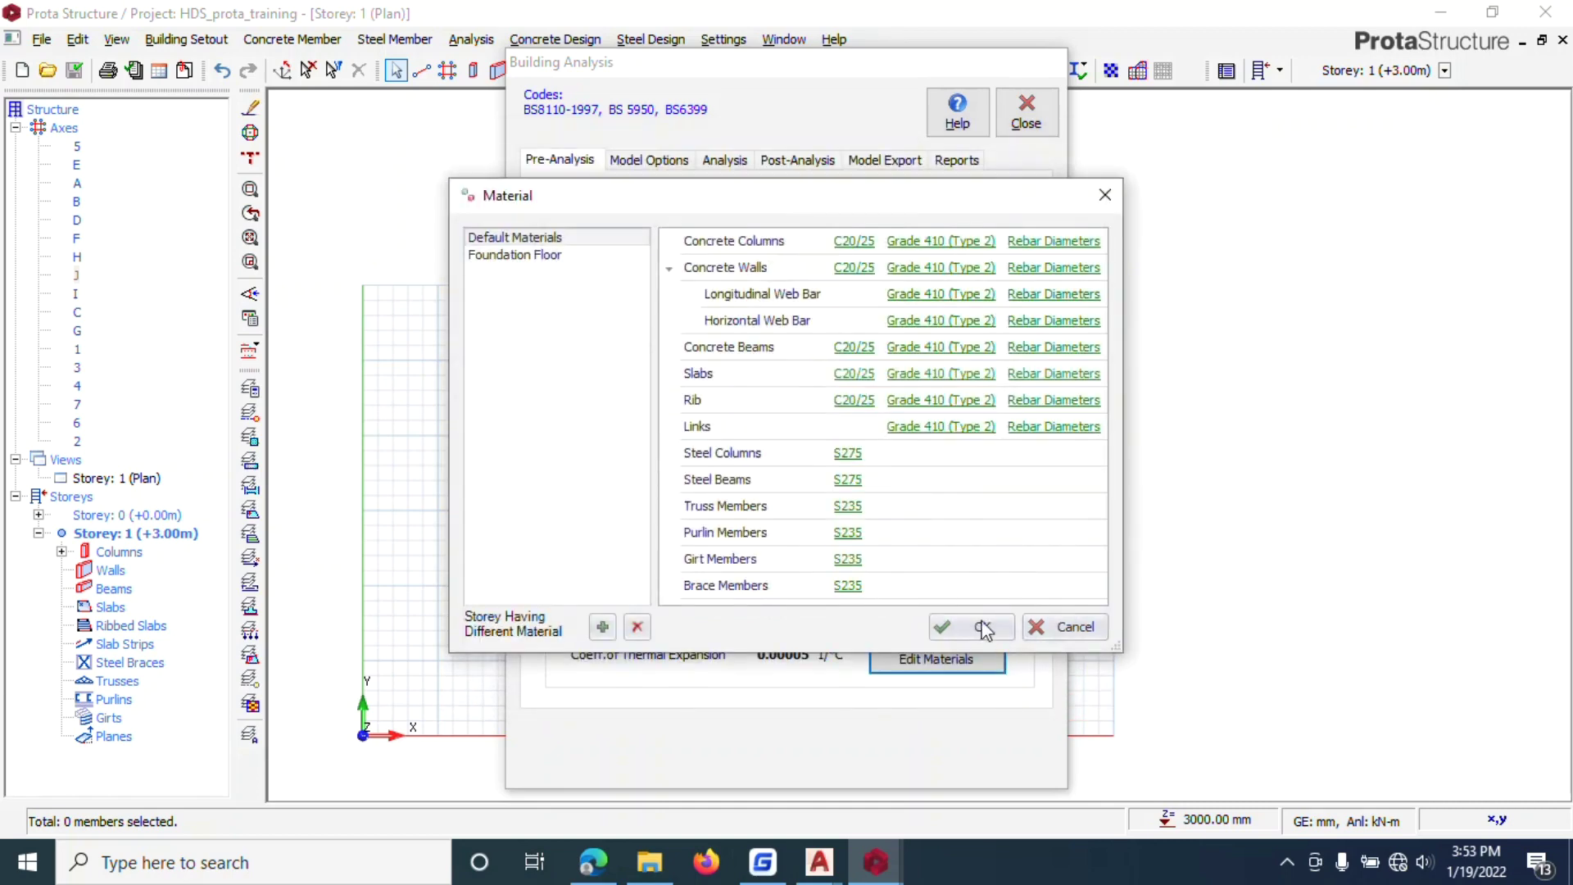
Step: Clear all rebar diameters for the links in the default materials and enable only Y10
click(1065, 427)
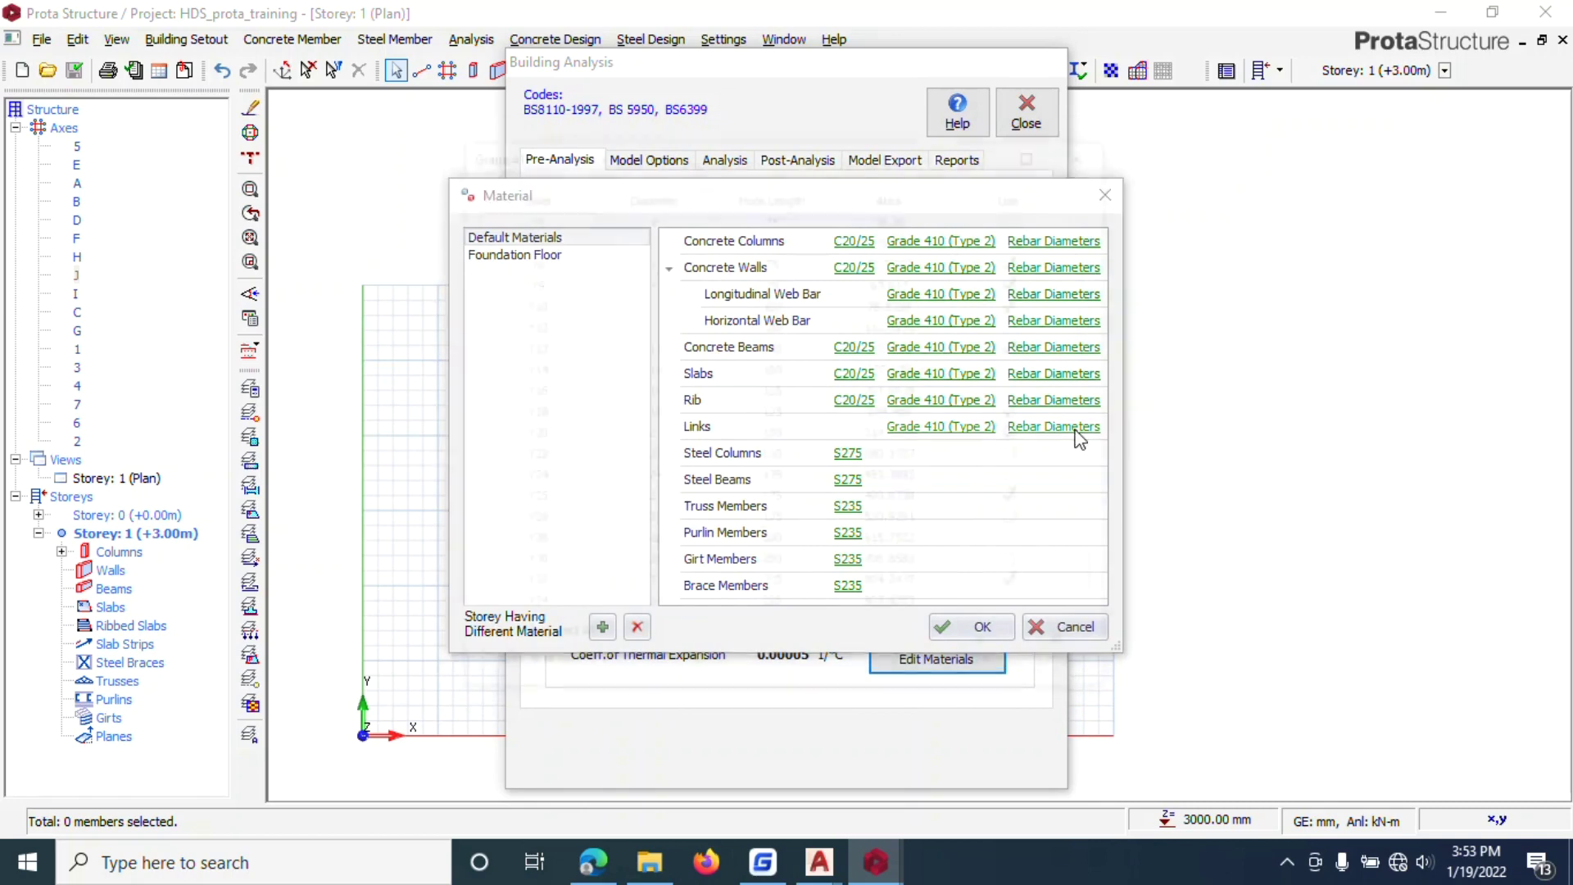
click(474, 640)
click(474, 640)
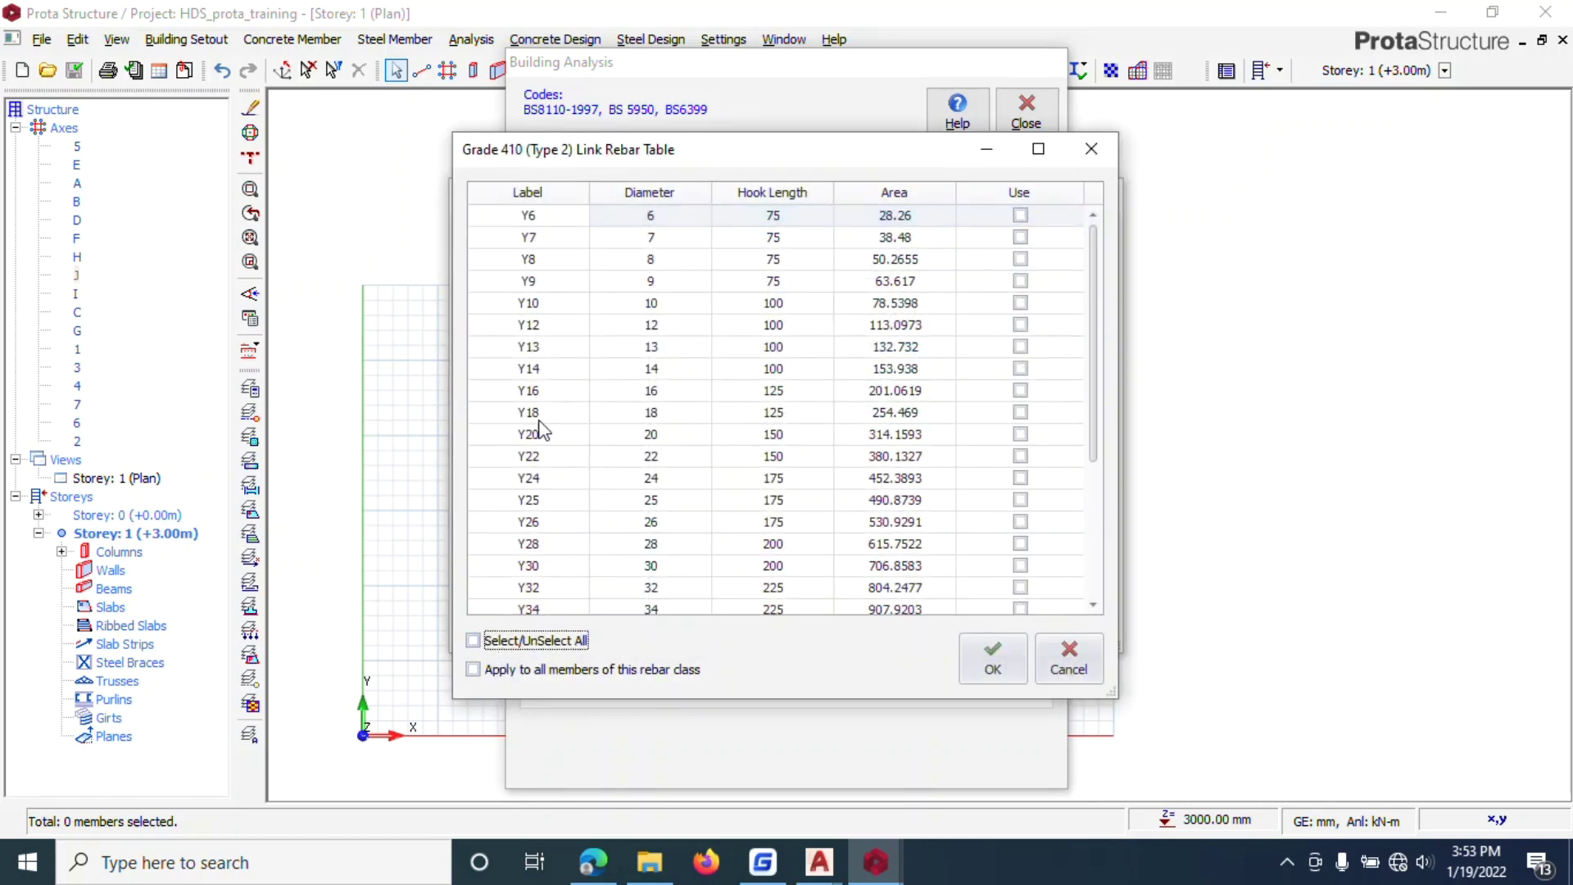
click(554, 306)
click(1020, 302)
click(992, 657)
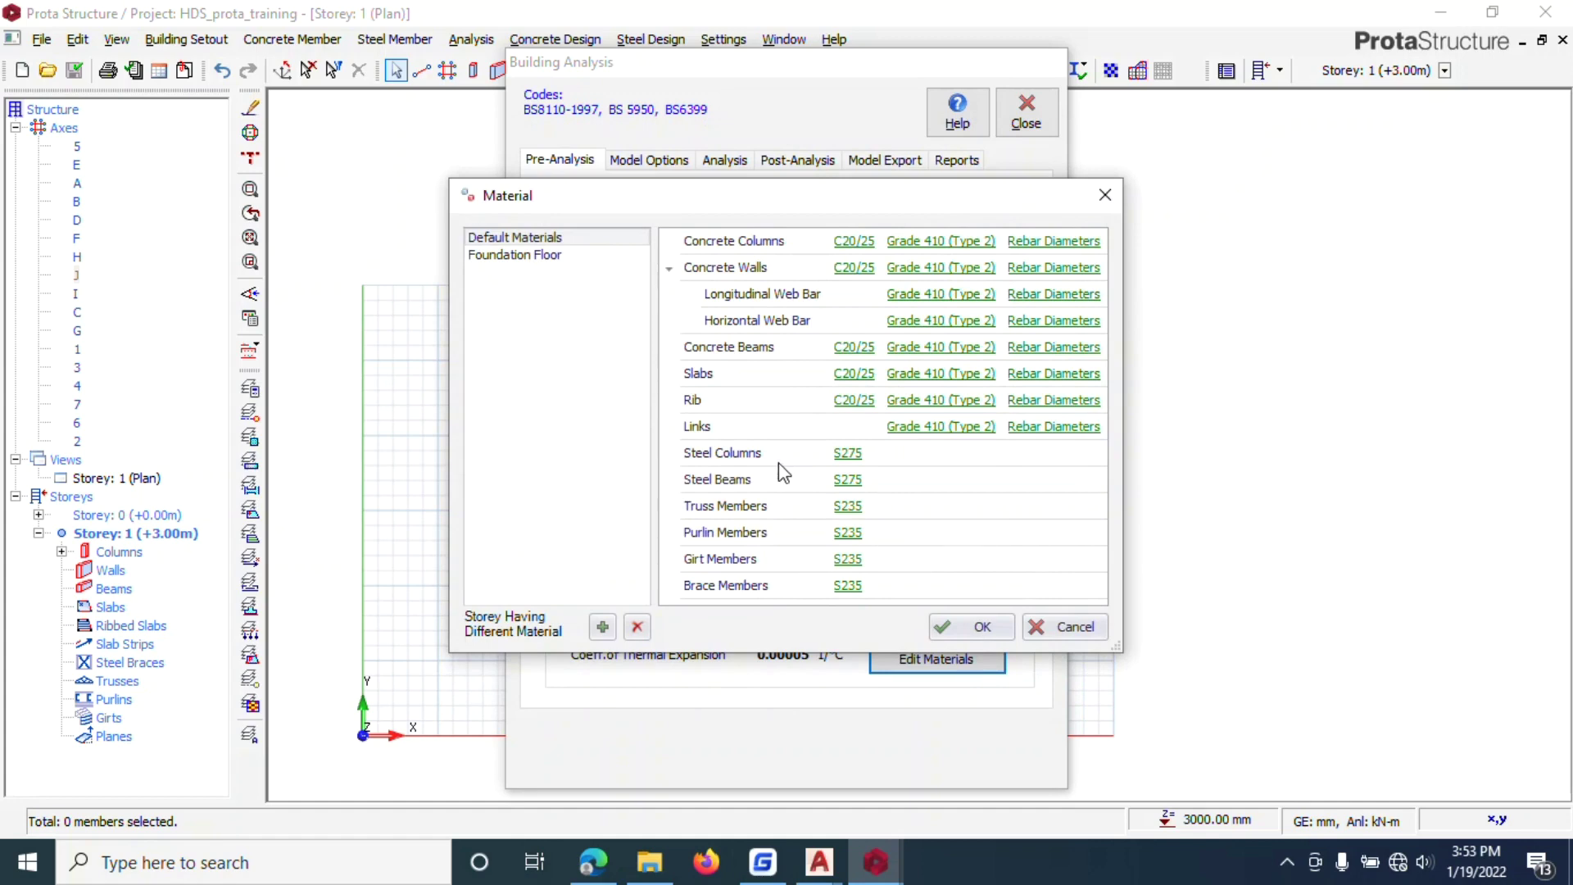
Step: For the foundation floor, restrict the foundations' rebar diameters to Y12 and accept the material settings
click(554, 257)
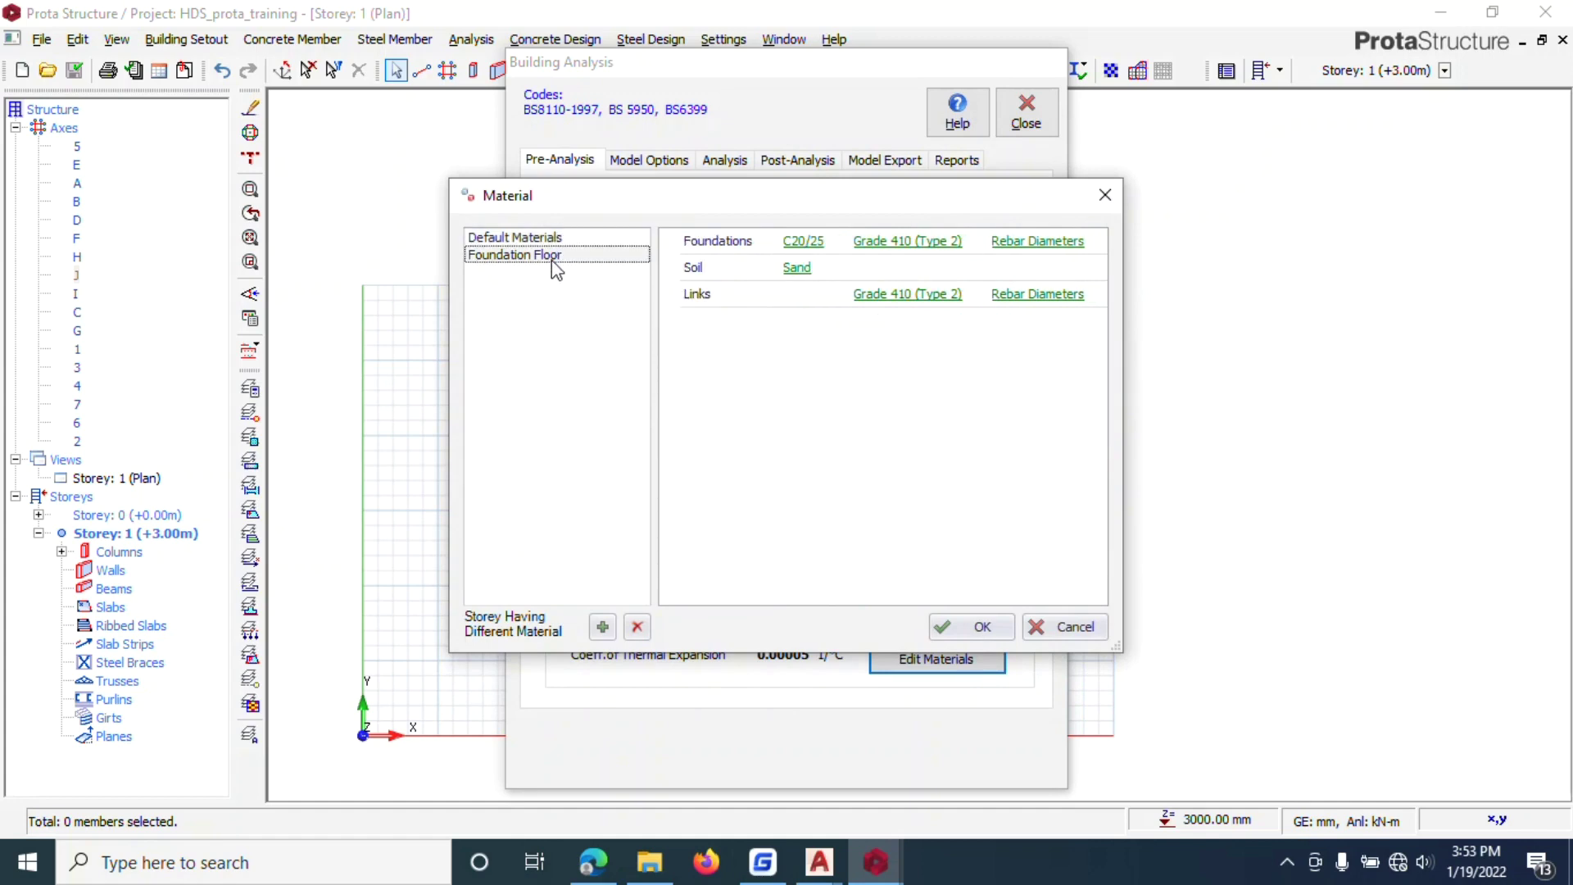
click(1051, 241)
click(473, 640)
click(473, 640)
click(584, 326)
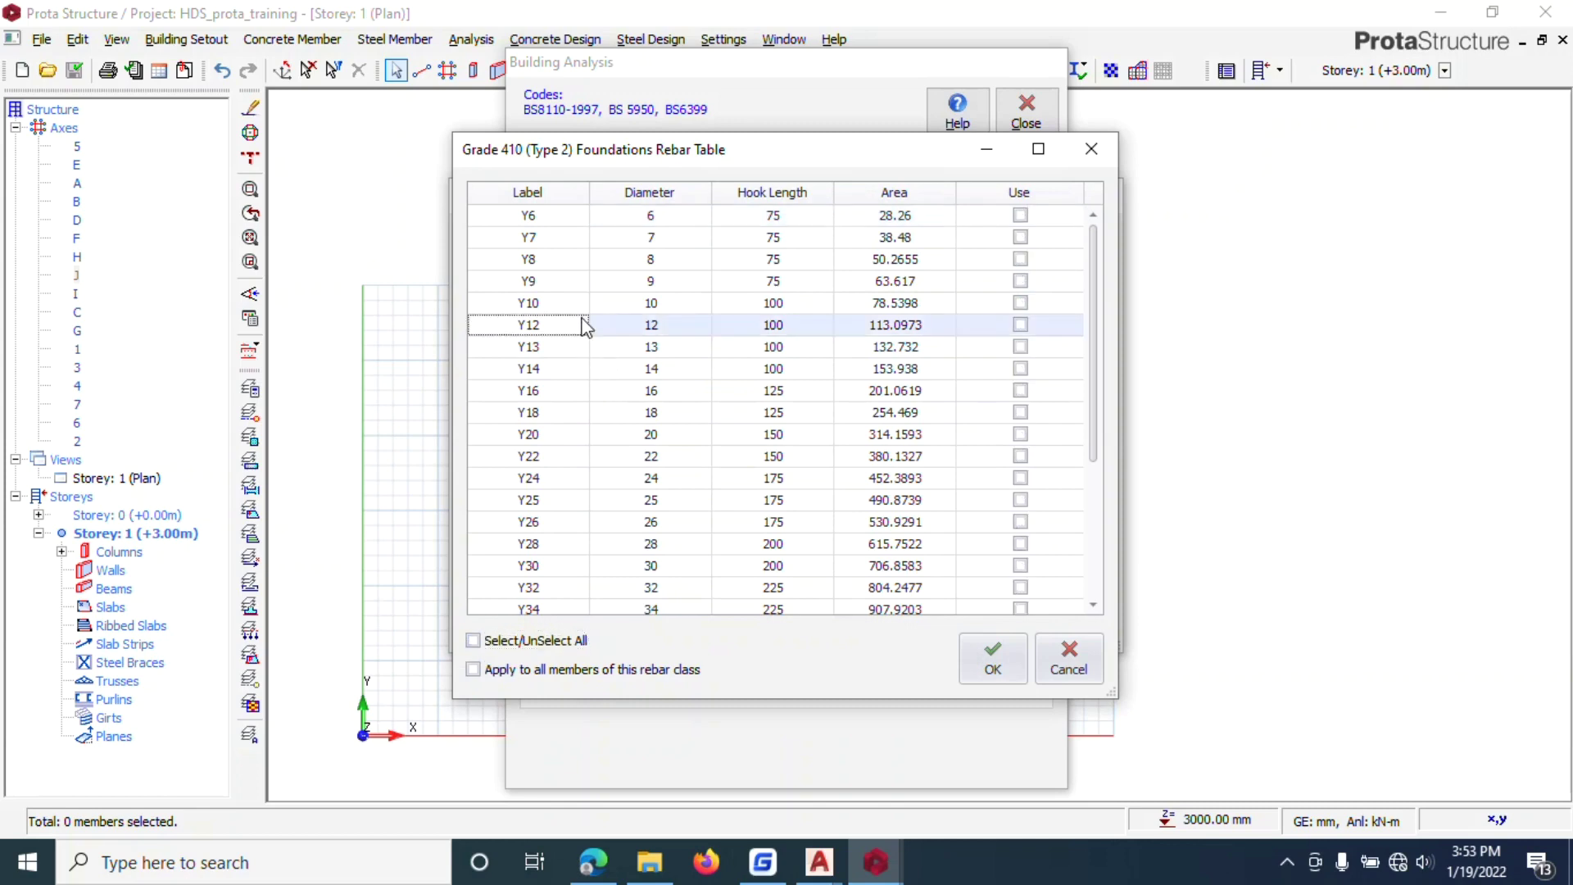
click(1019, 324)
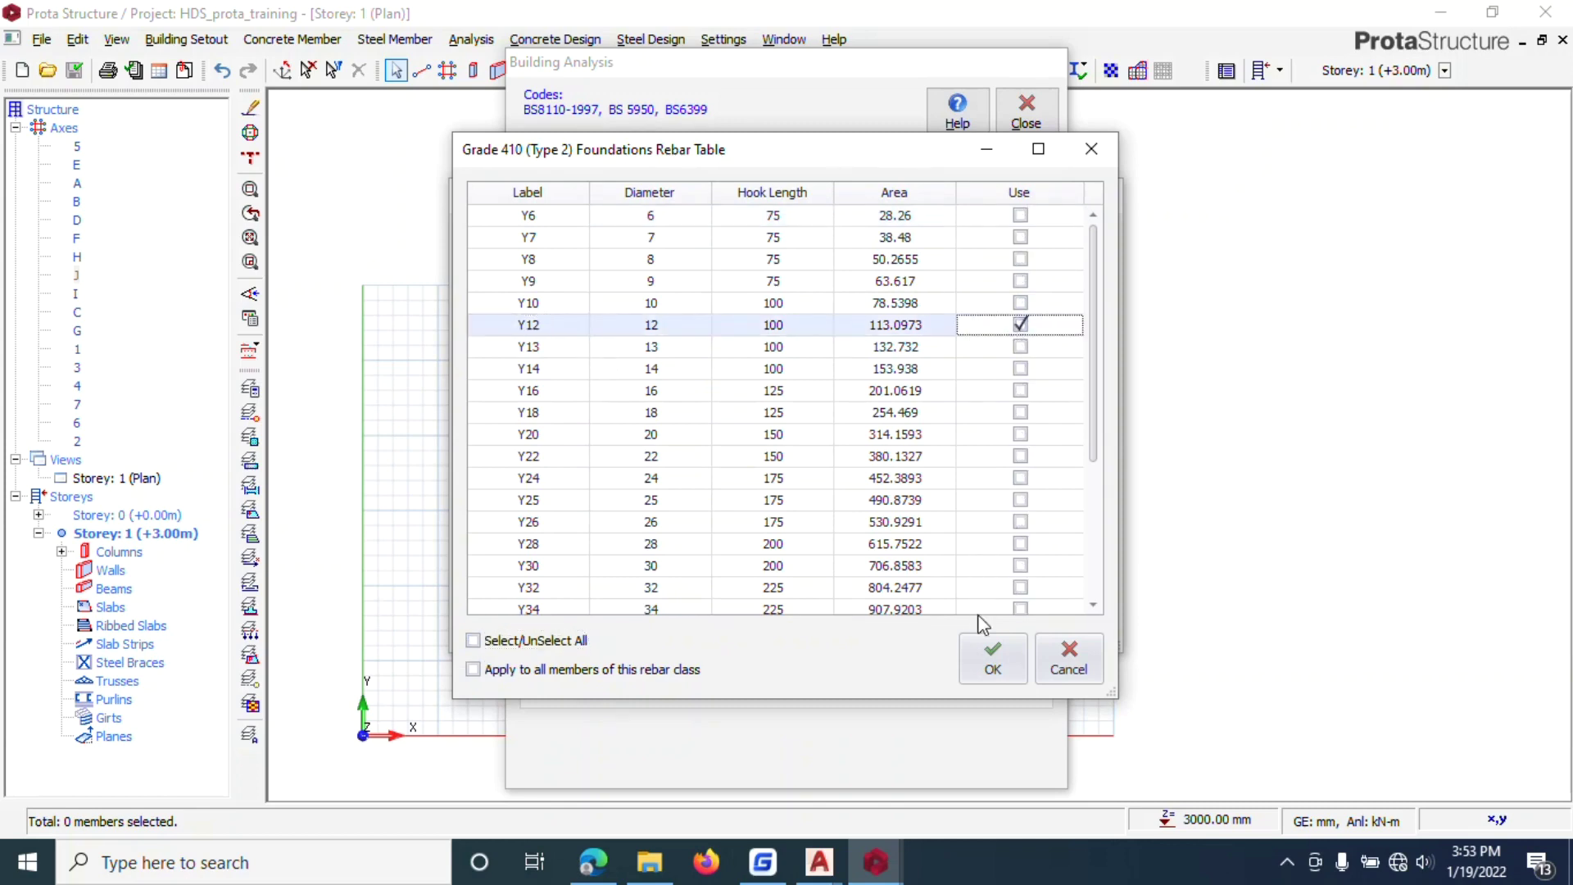
click(985, 647)
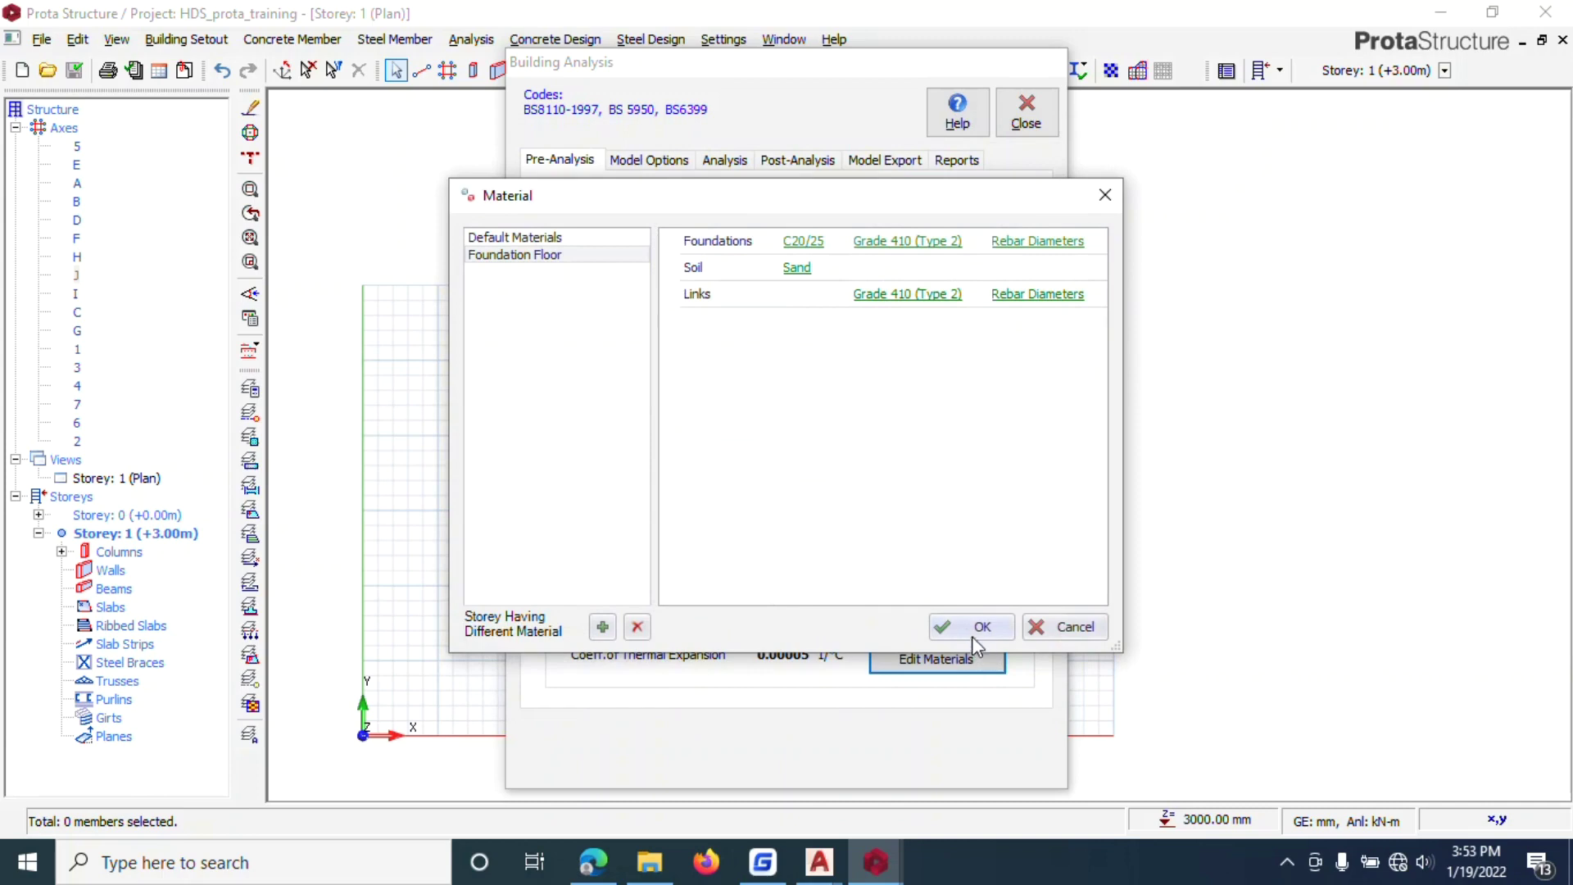
click(970, 627)
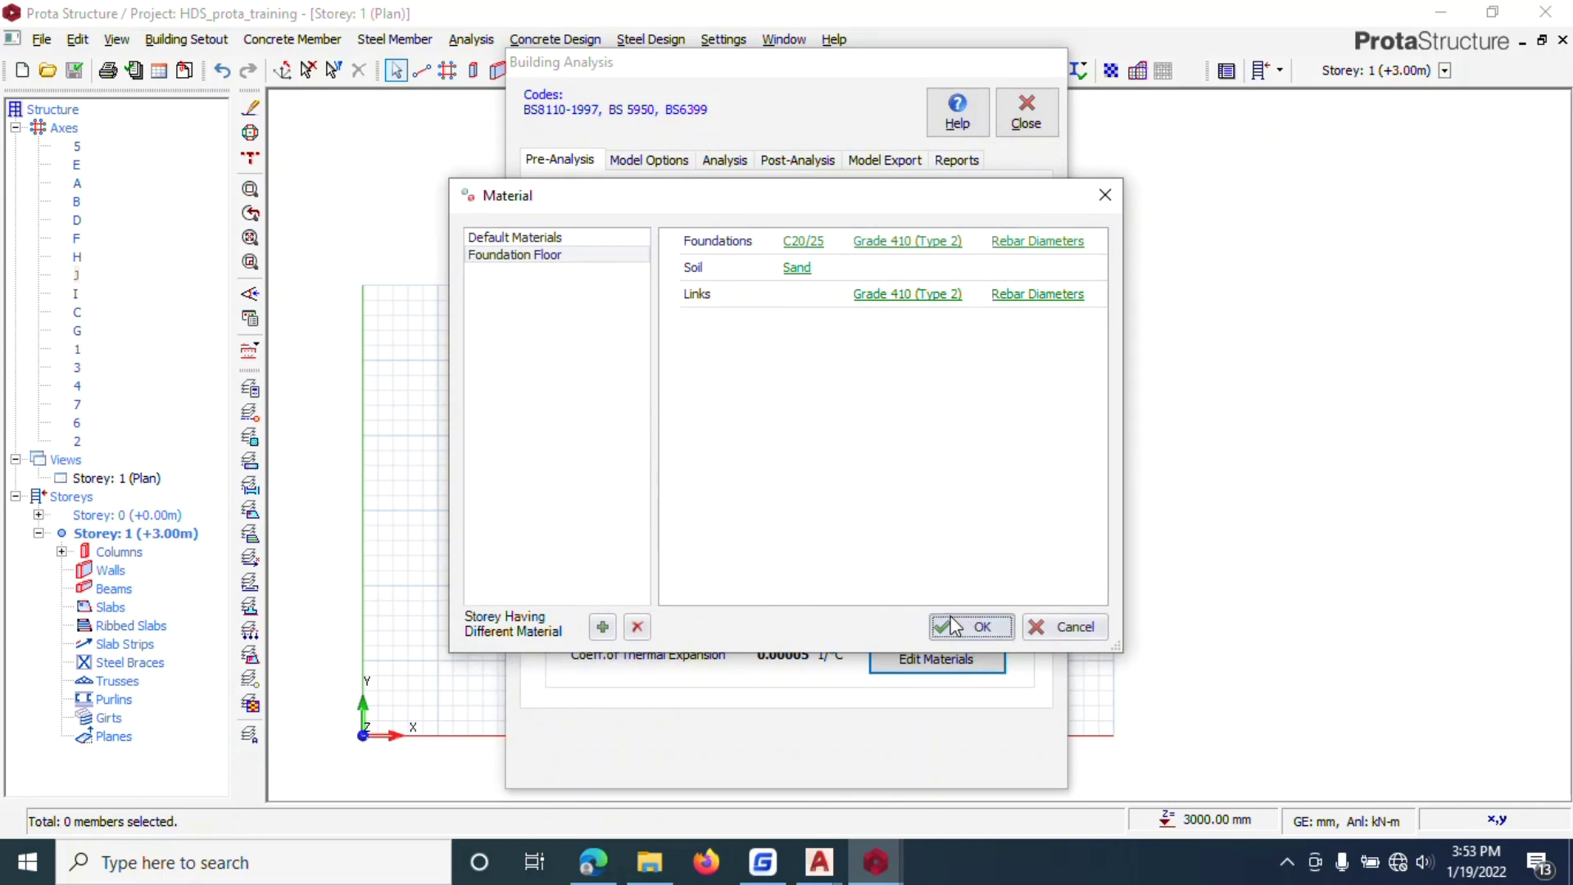
Step: Check the foundation floor's link rebar diameters in the material settings and accept them as they are
click(922, 657)
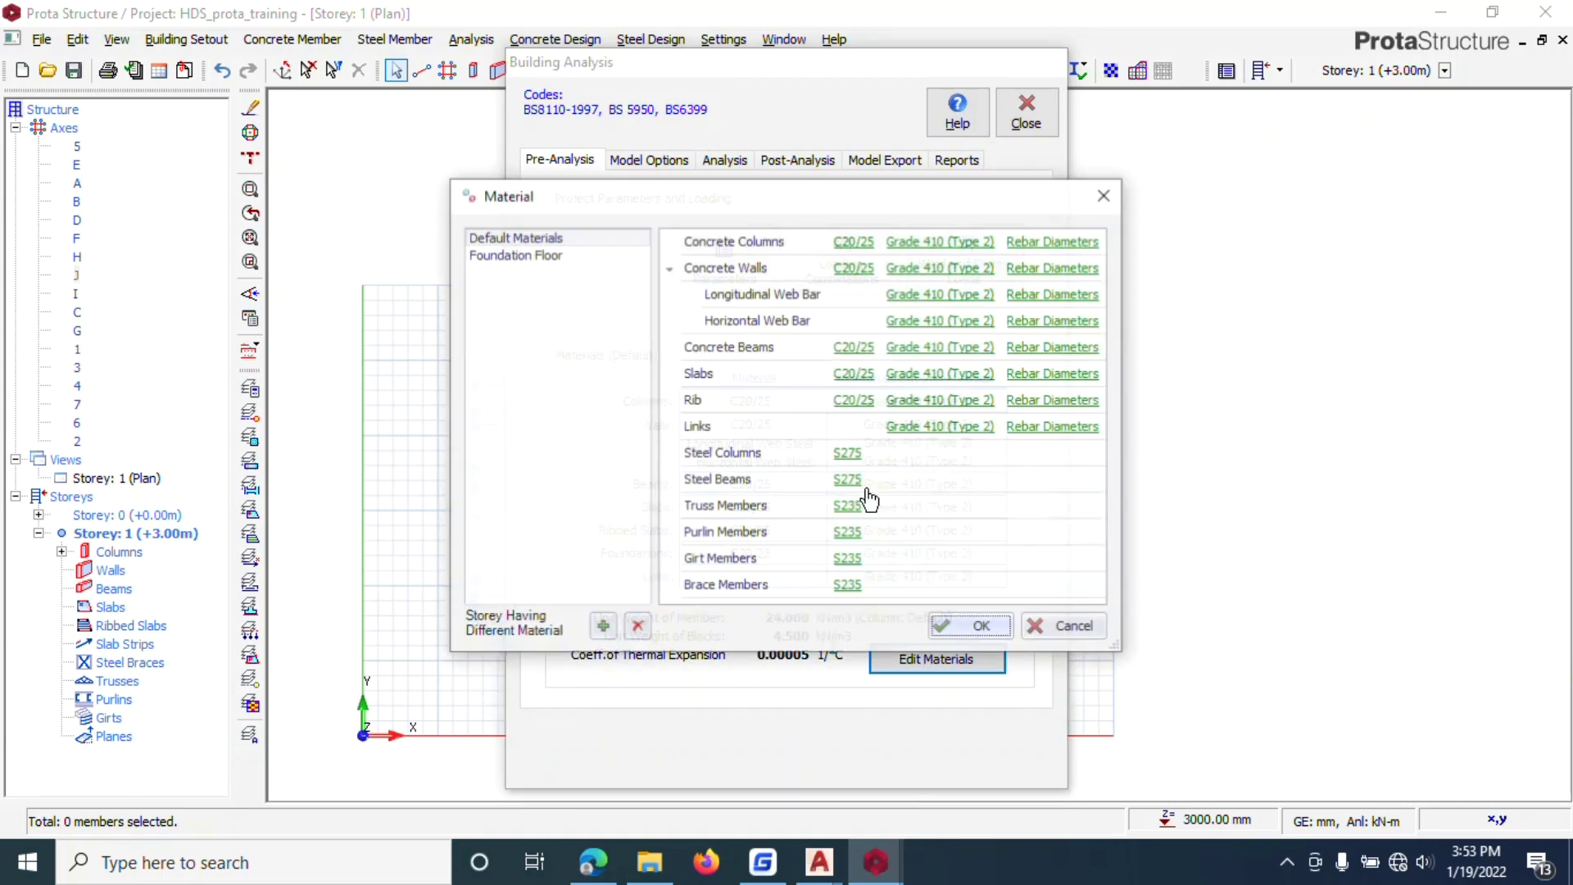
click(506, 261)
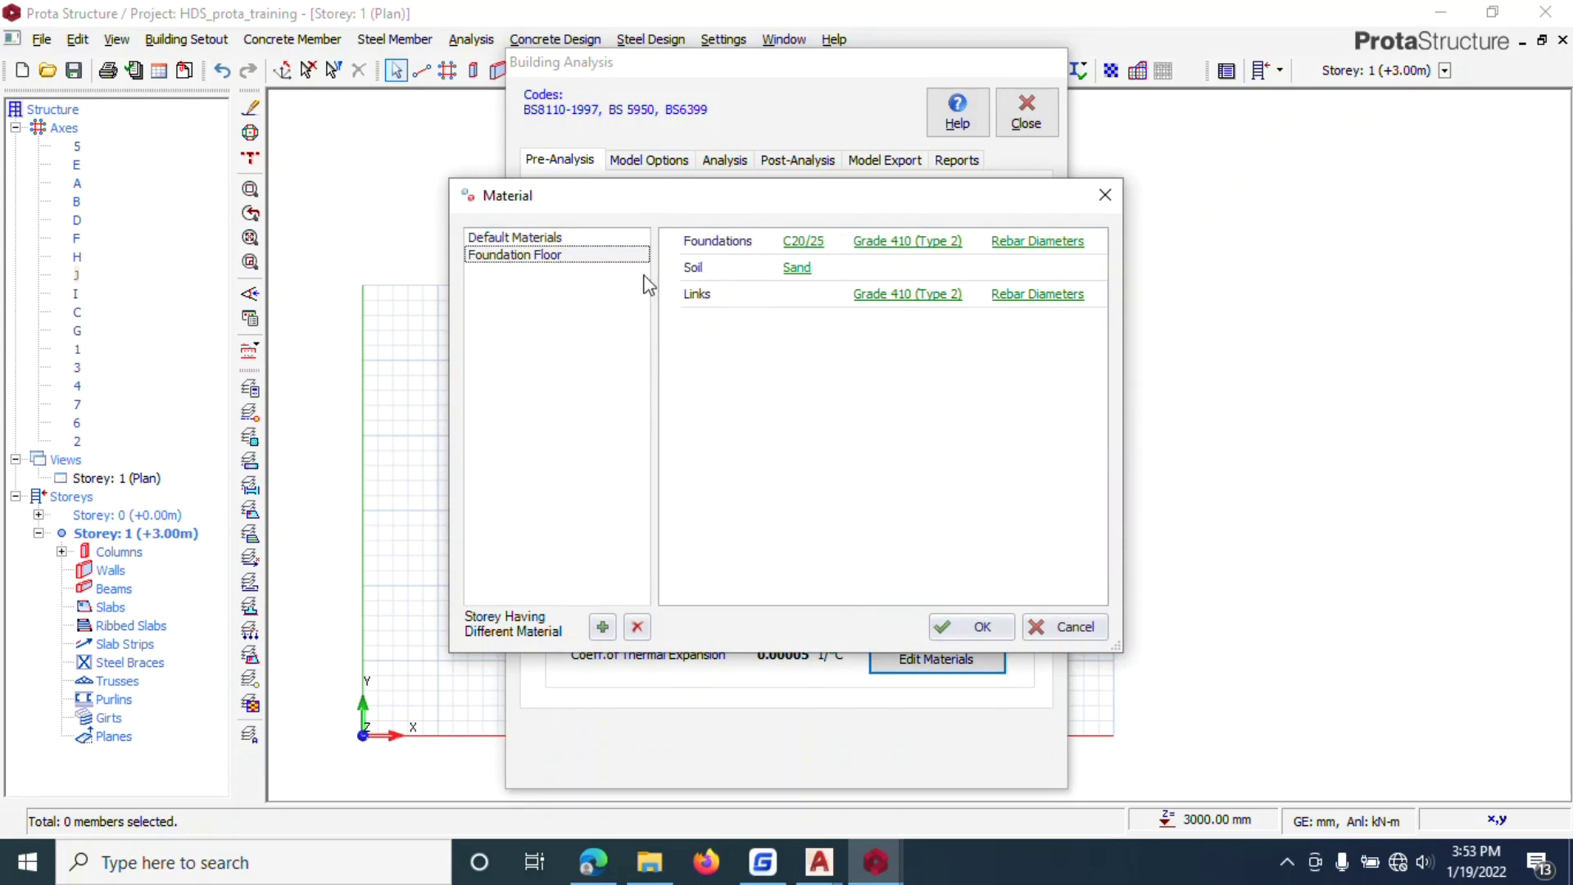
click(1043, 300)
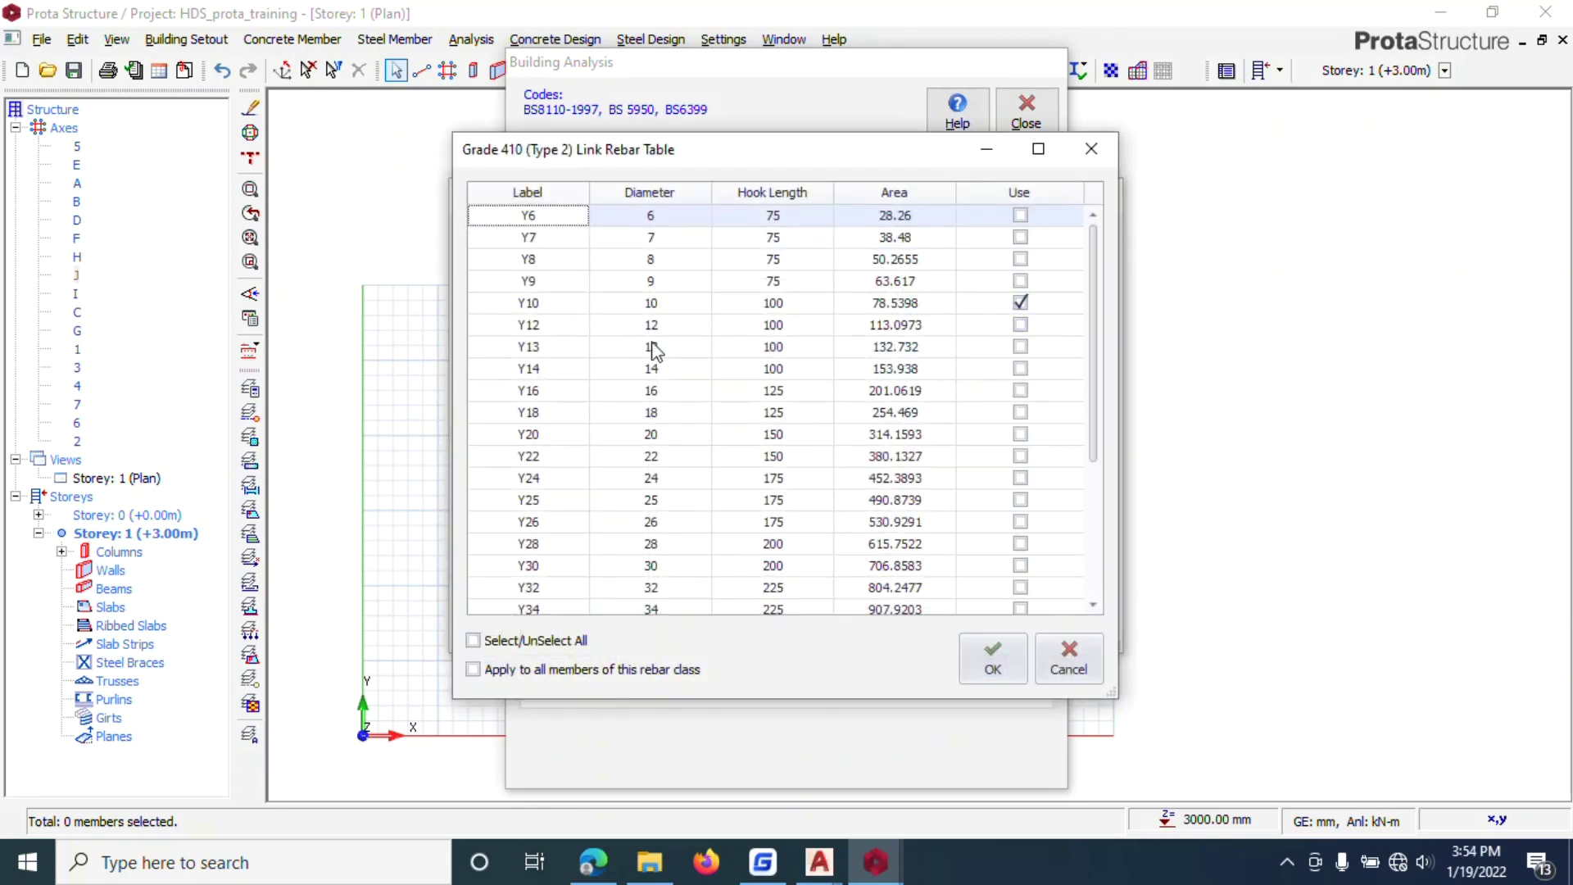
click(988, 670)
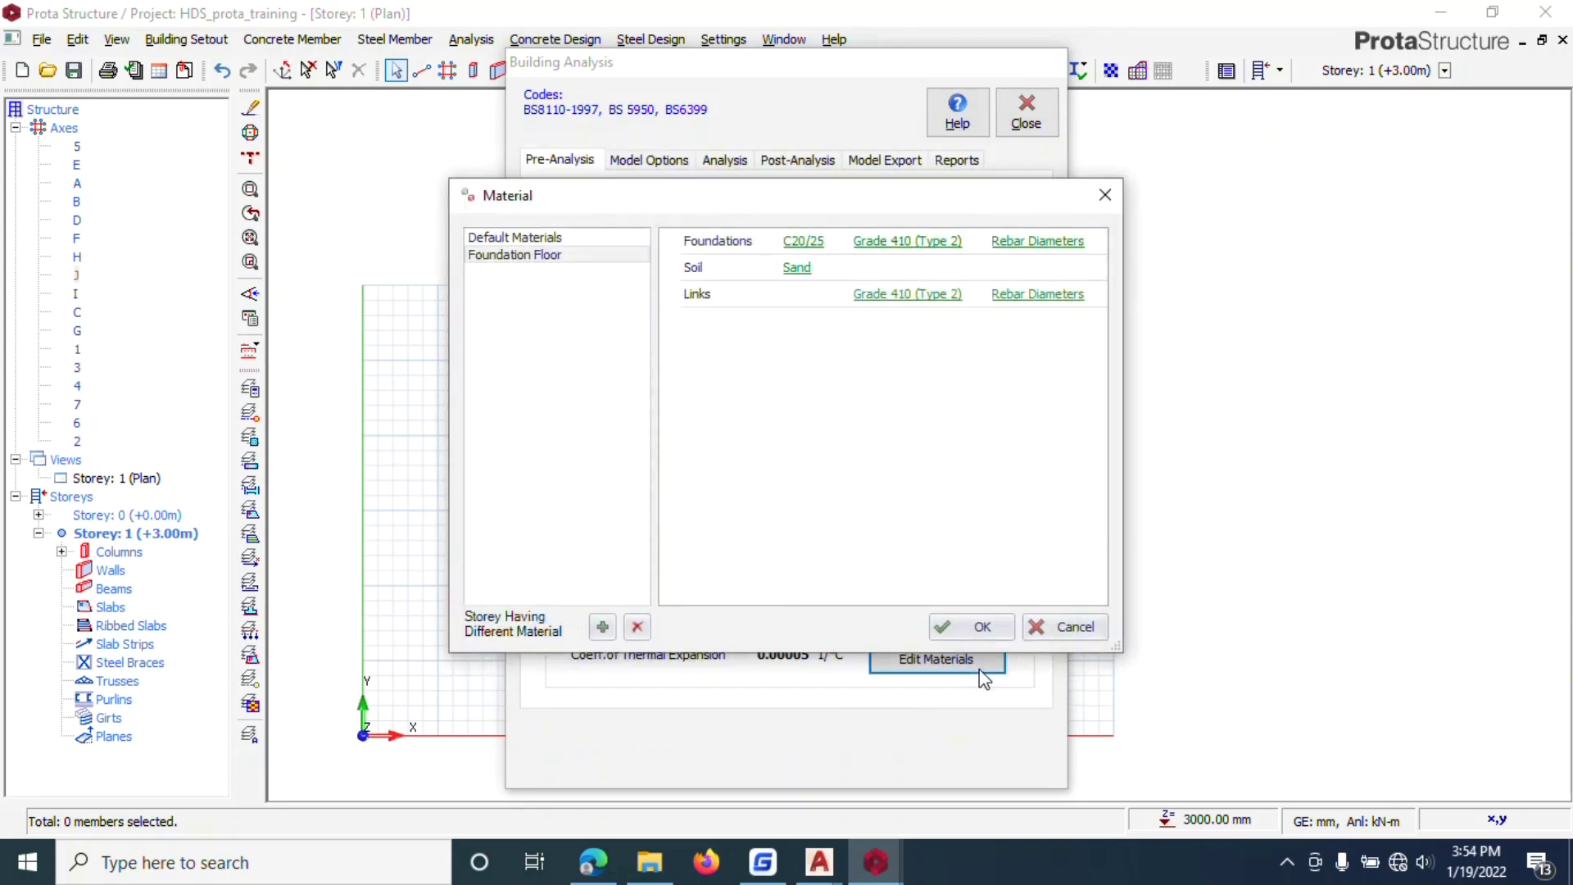
click(967, 628)
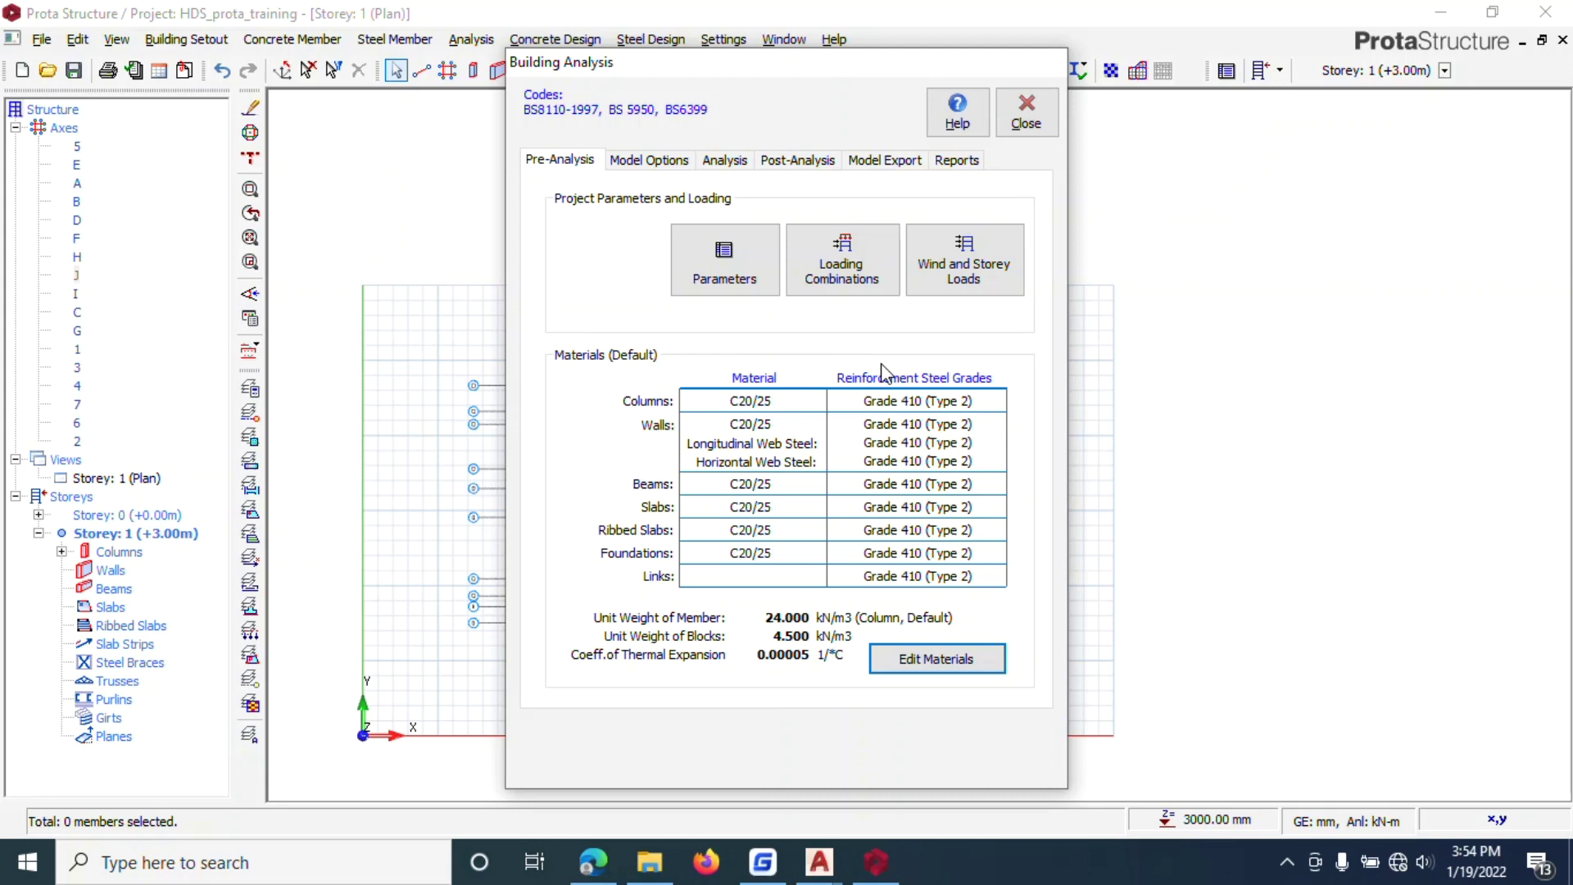
Step: In the project parameters, set the allowable soil stress to 150 kN/m2 and the subgrade coefficient to the loose sand value of 4800
click(720, 264)
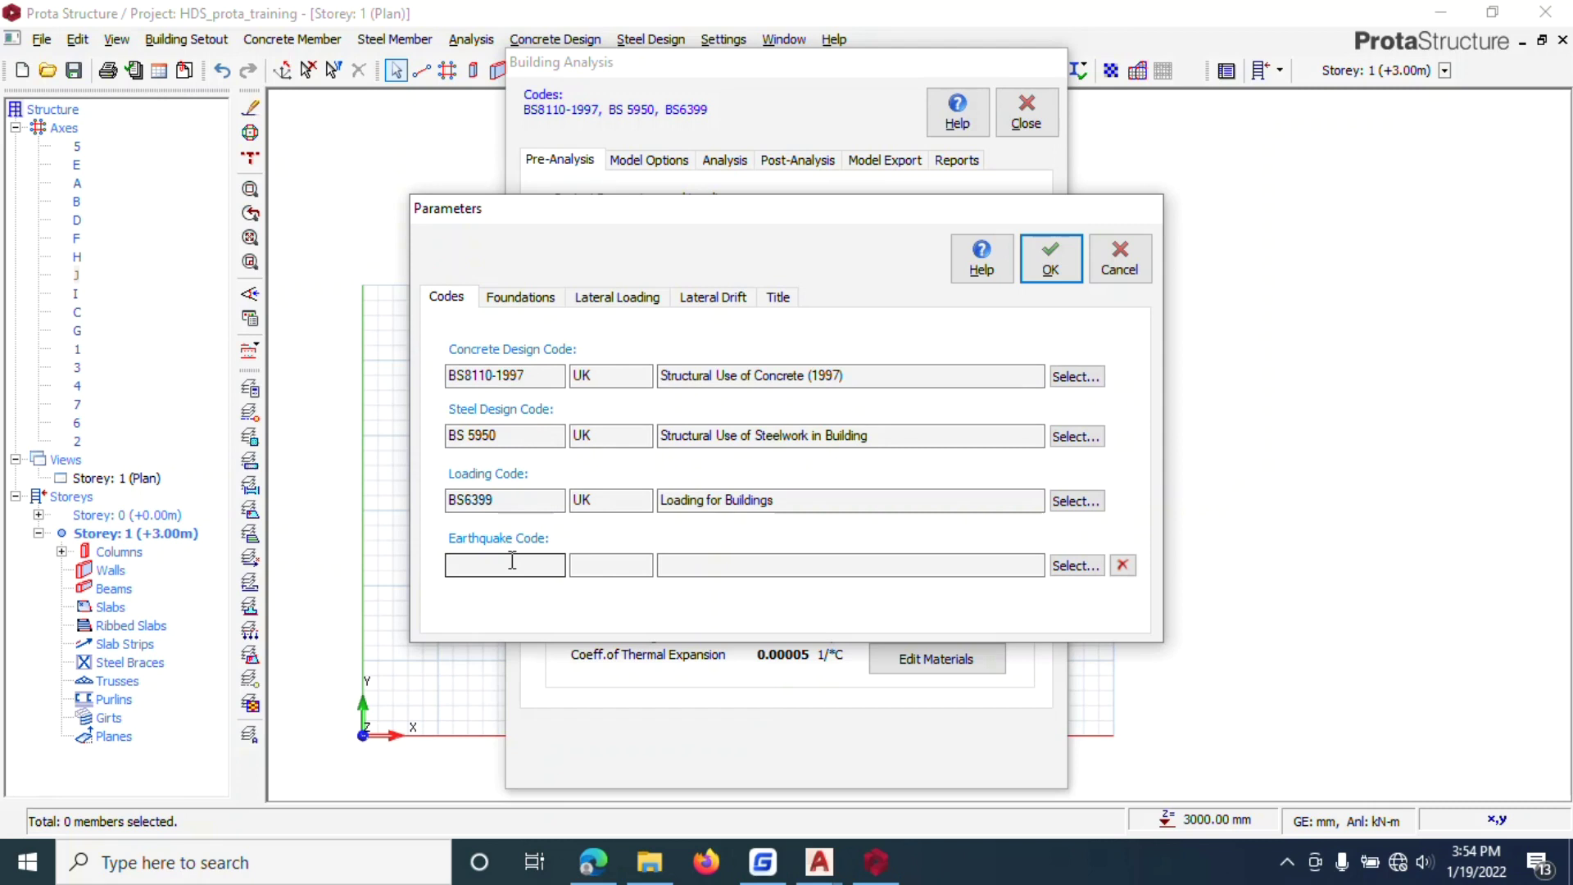
click(496, 299)
click(653, 363)
drag(656, 363, 584, 378)
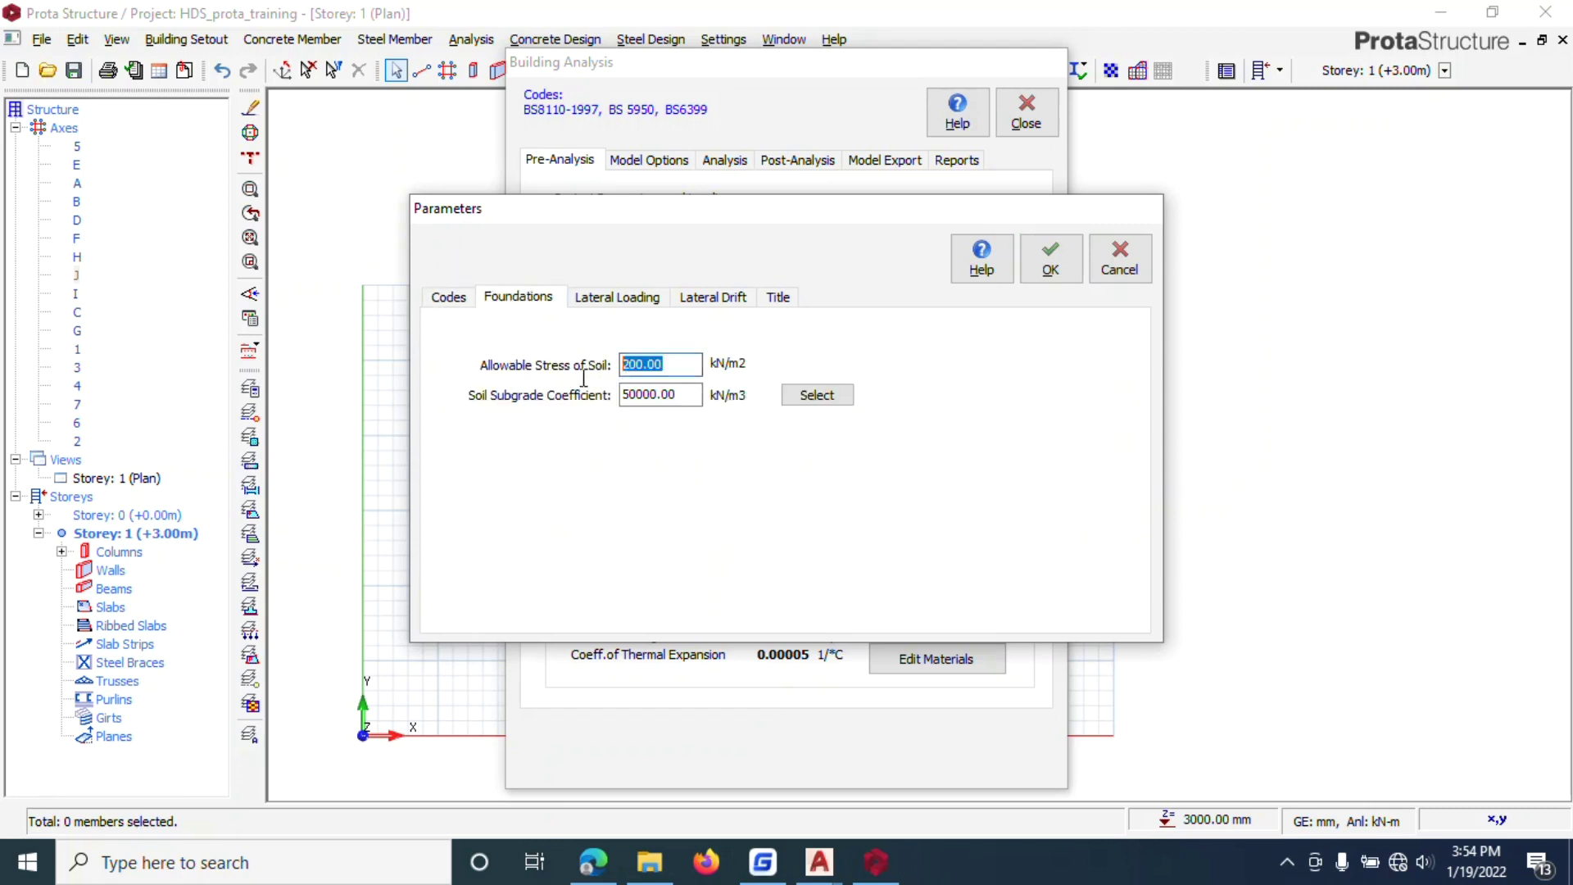
text(150)
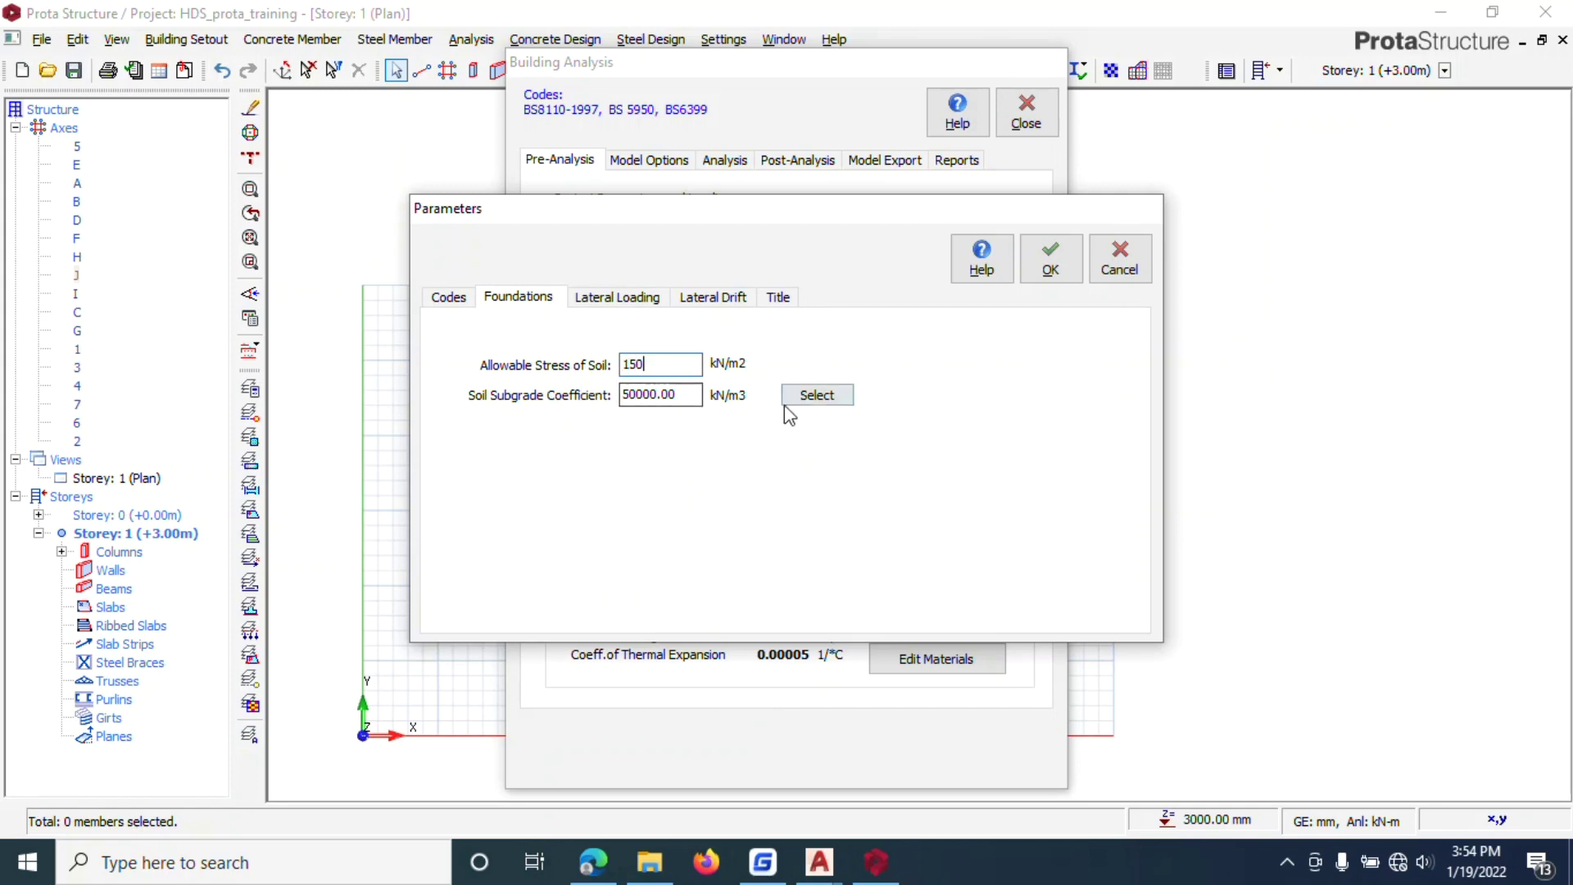
click(811, 395)
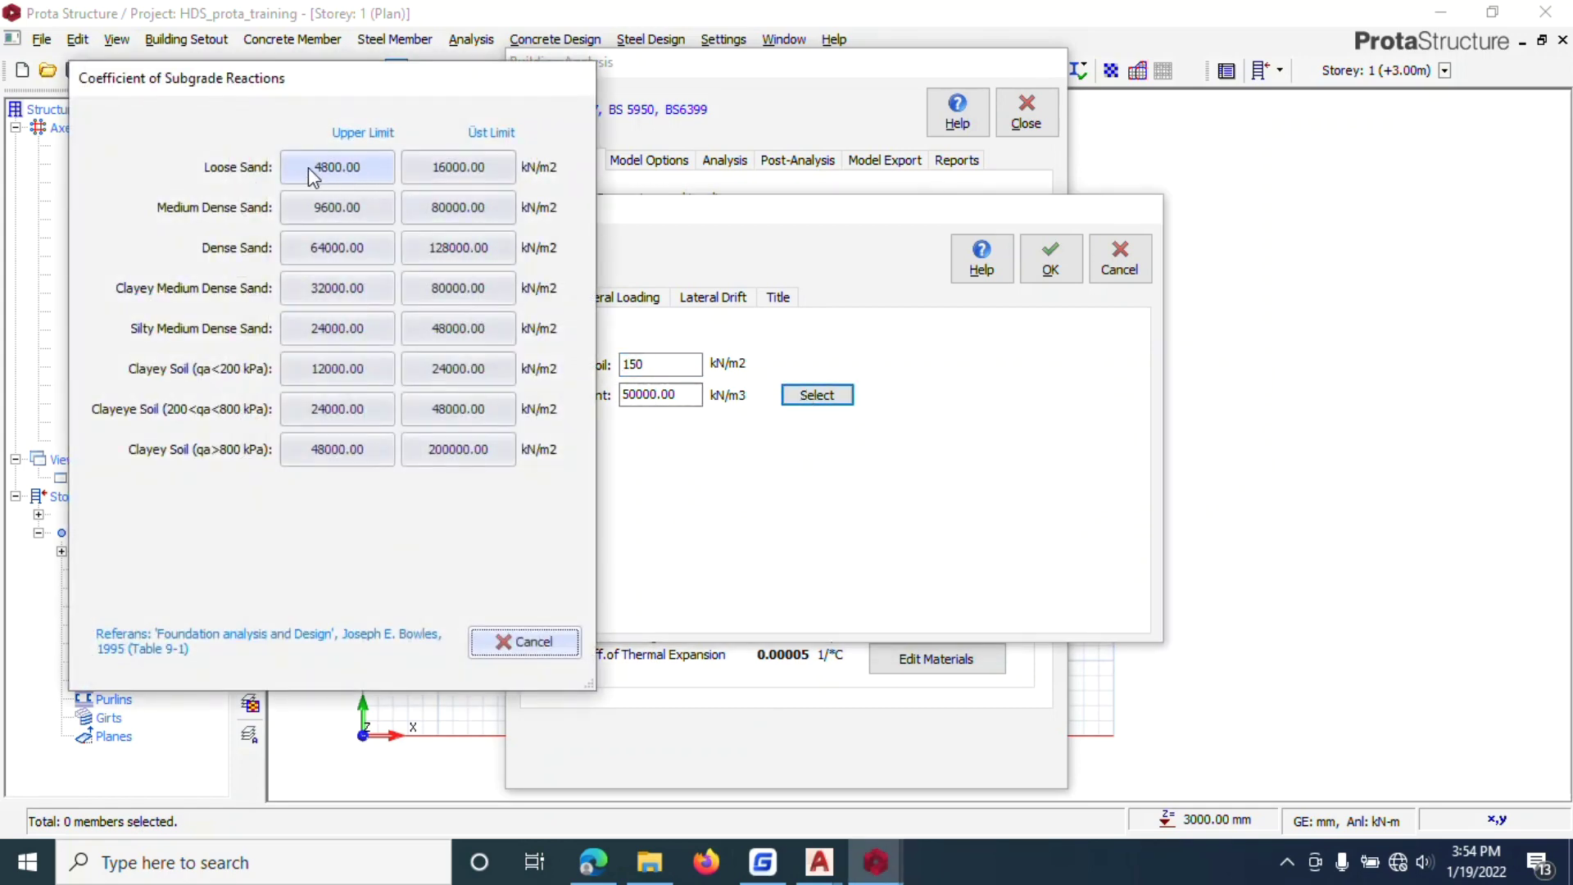
click(337, 167)
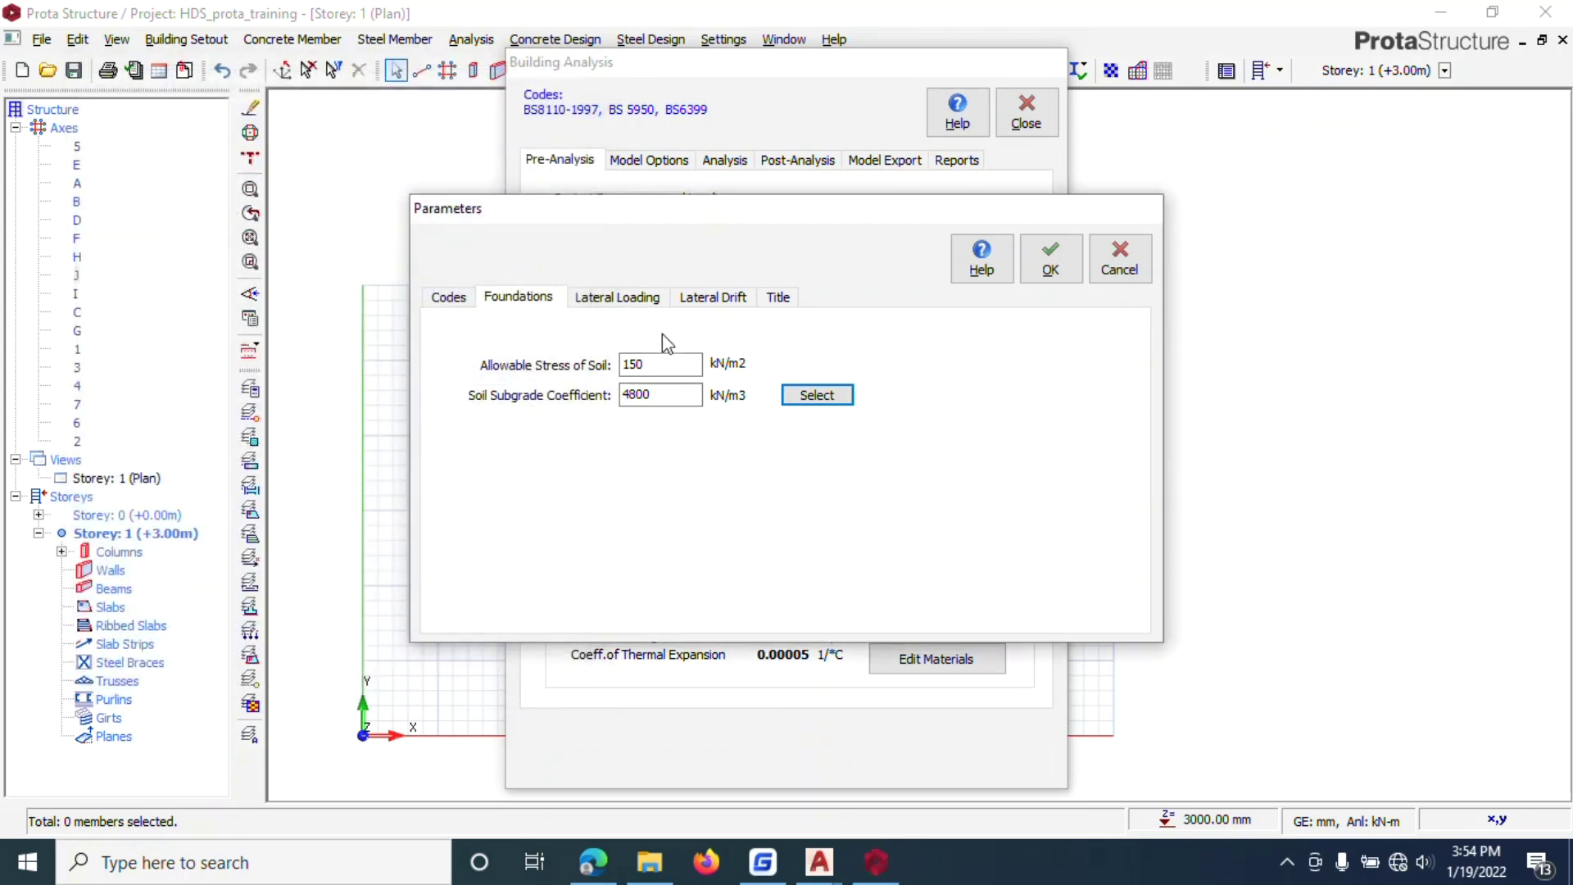
Step: Review the lateral loading parameters and set the lateral drift condition to Unbraced in both Dir-1 and Dir-2
click(635, 308)
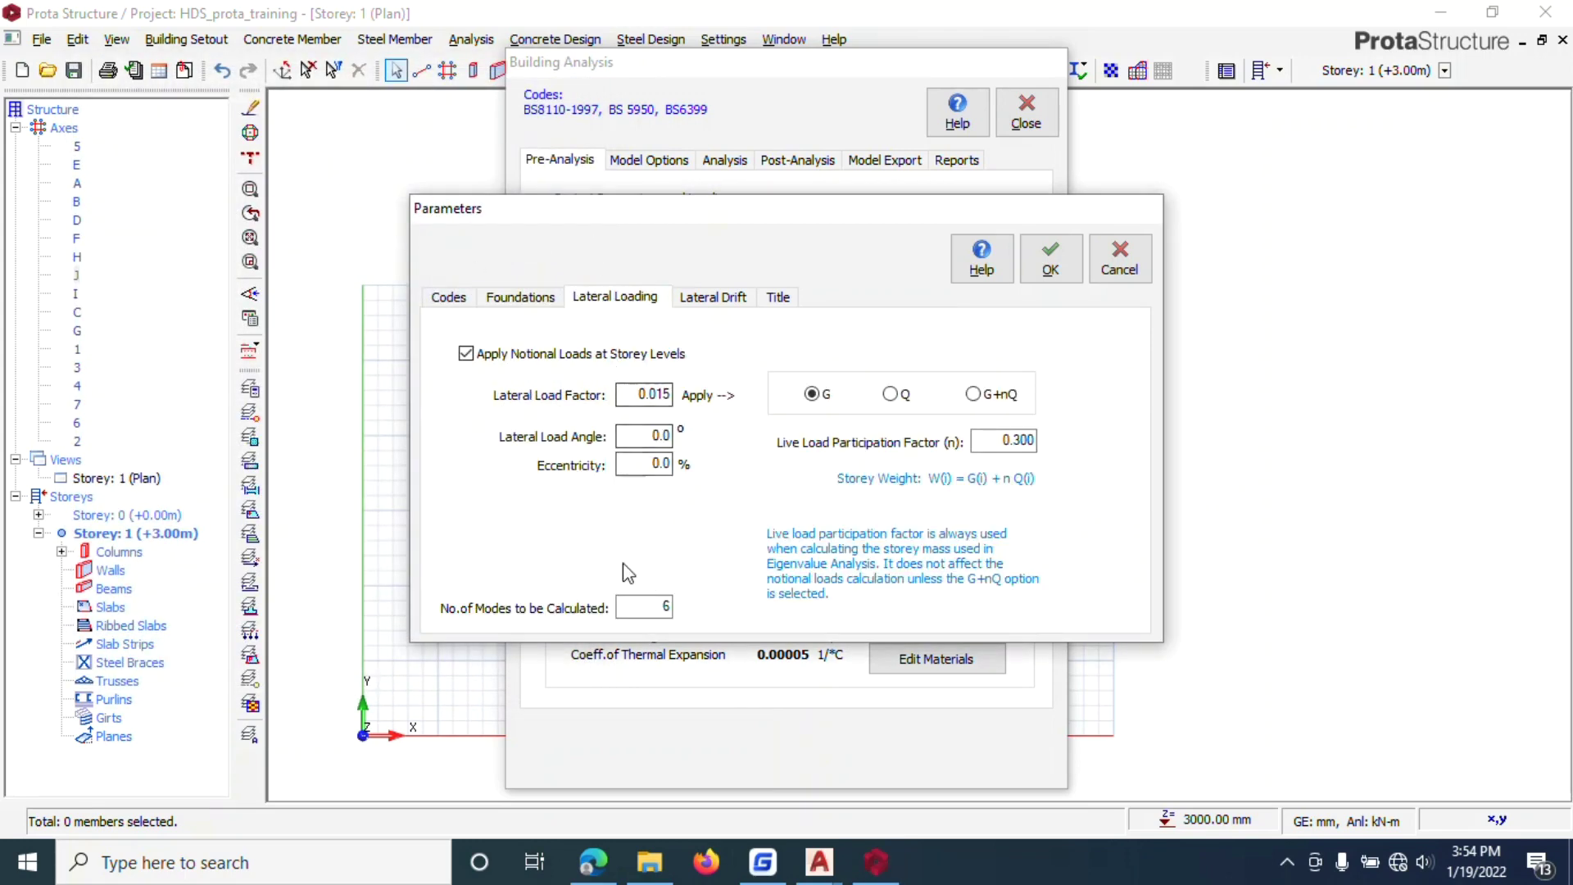
click(687, 300)
click(544, 463)
click(532, 568)
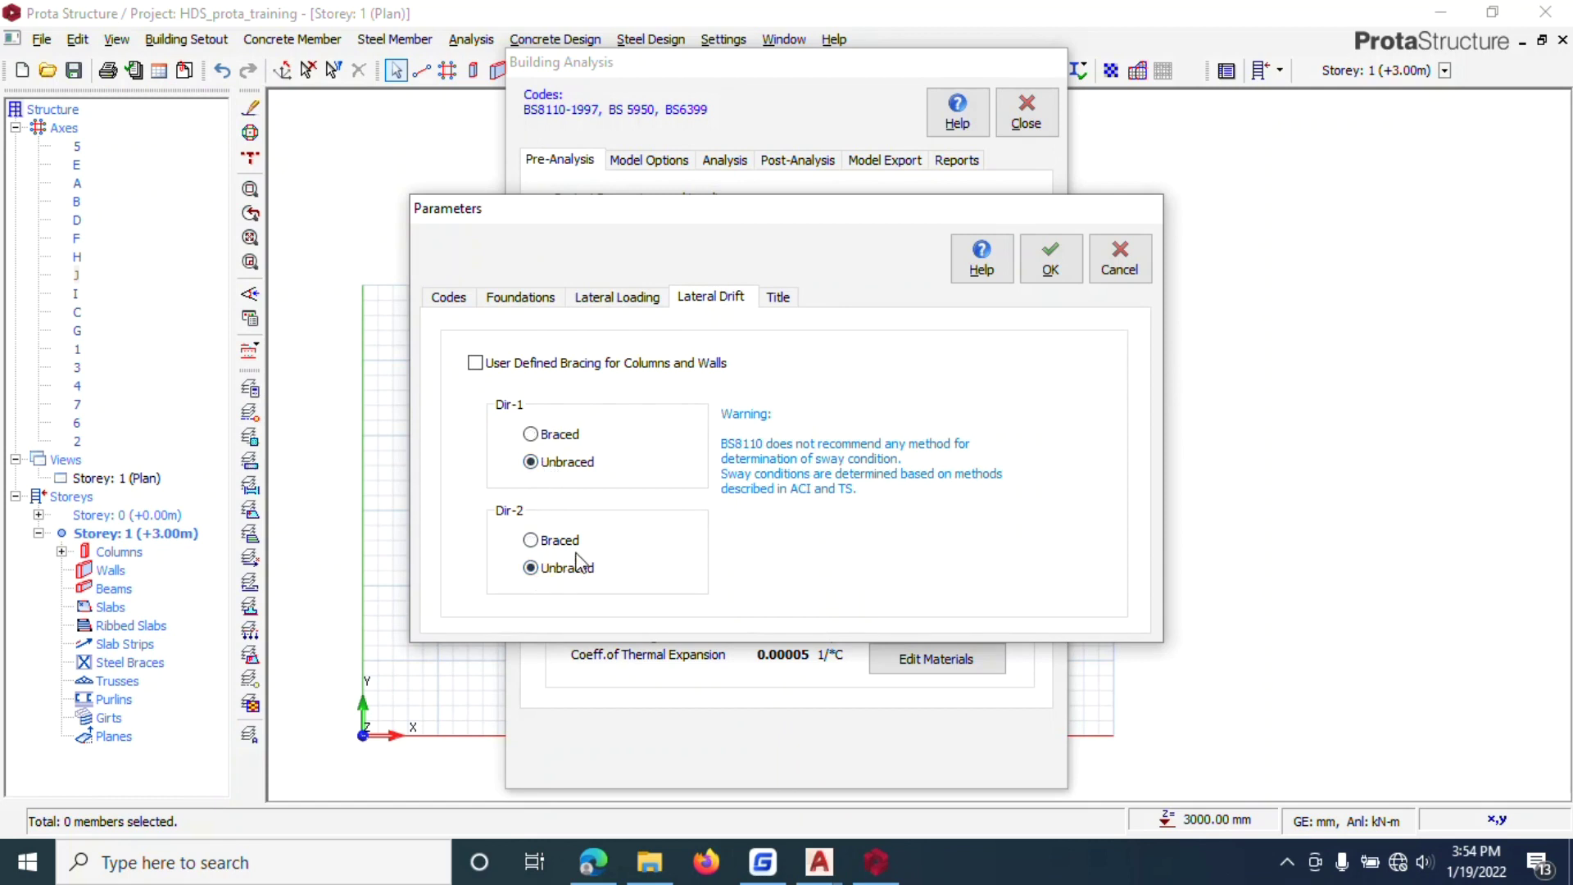
Step: Title the project HDS PROTA TRAINING, fill in the maker's name and enter YOU as the checker
click(777, 297)
click(578, 373)
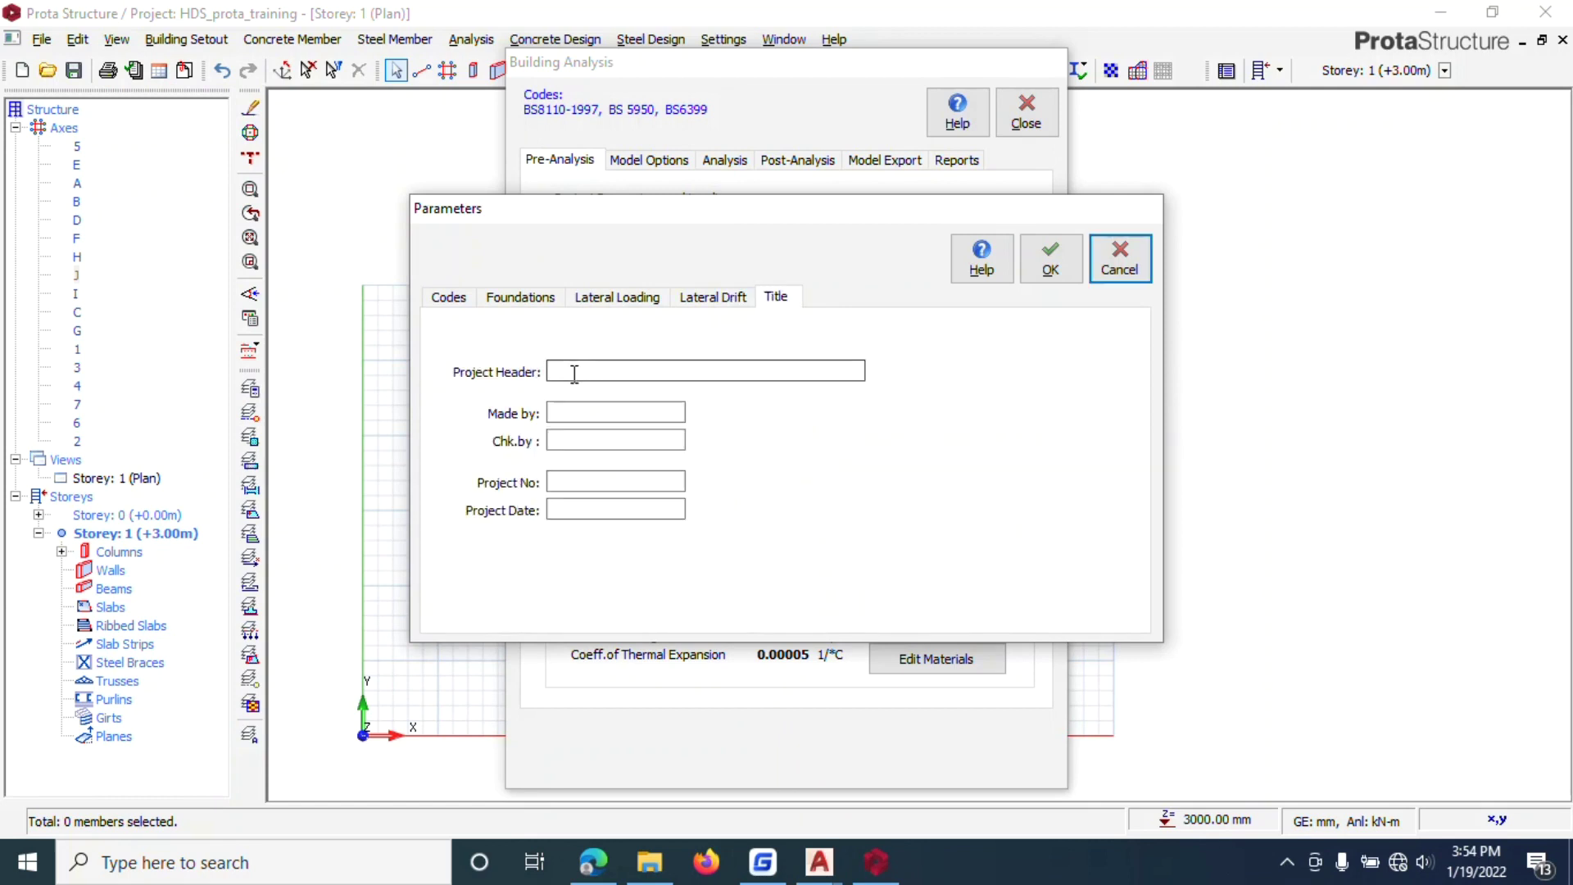
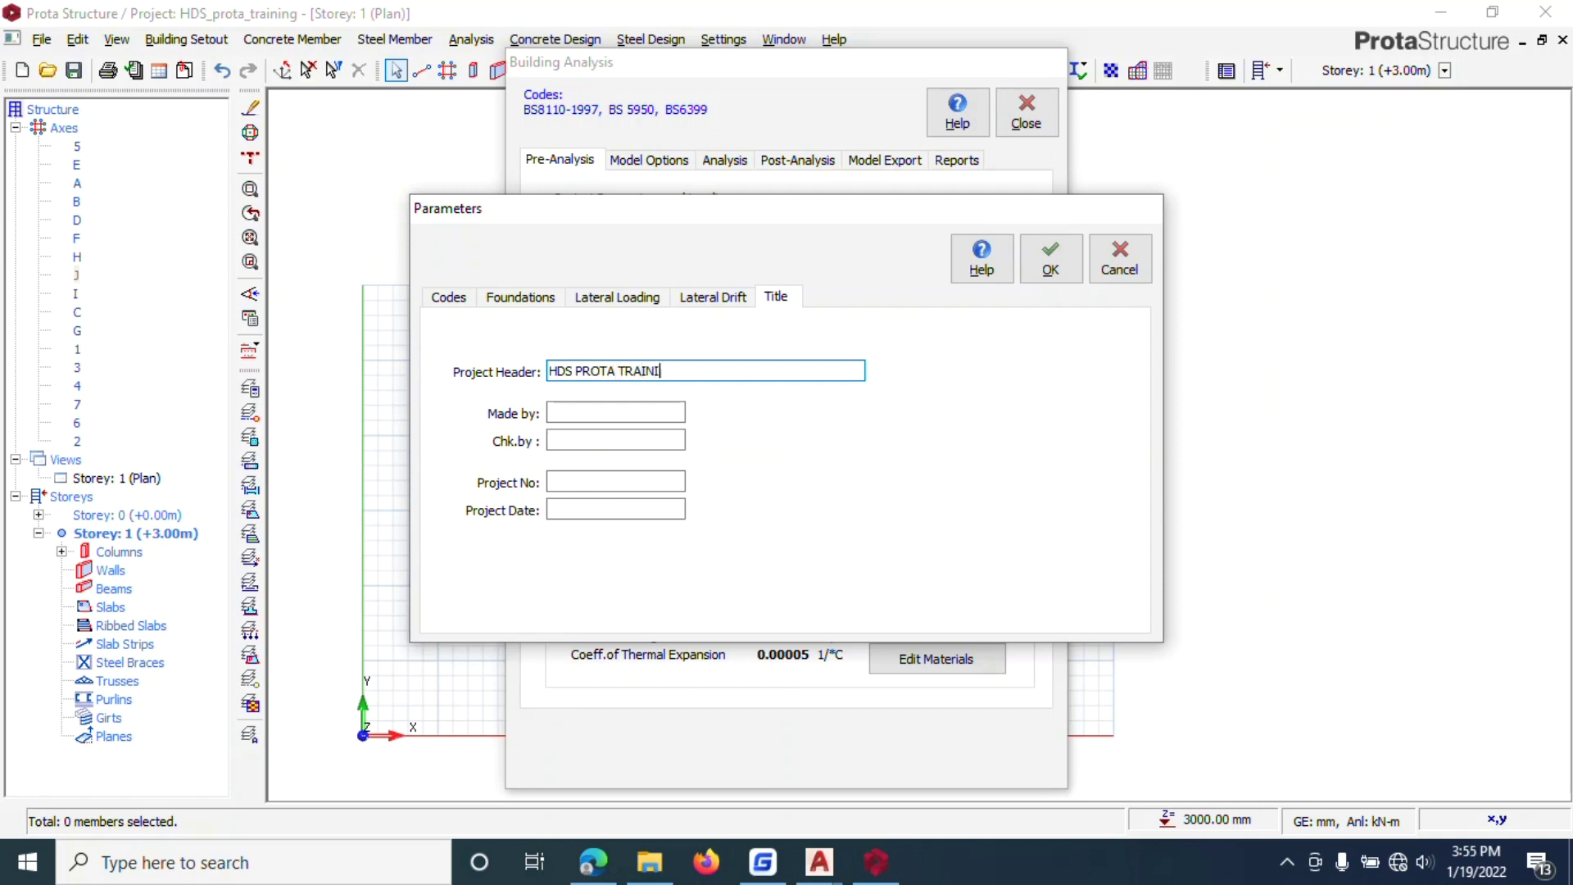
click(591, 414)
text(ISRAEL HD)
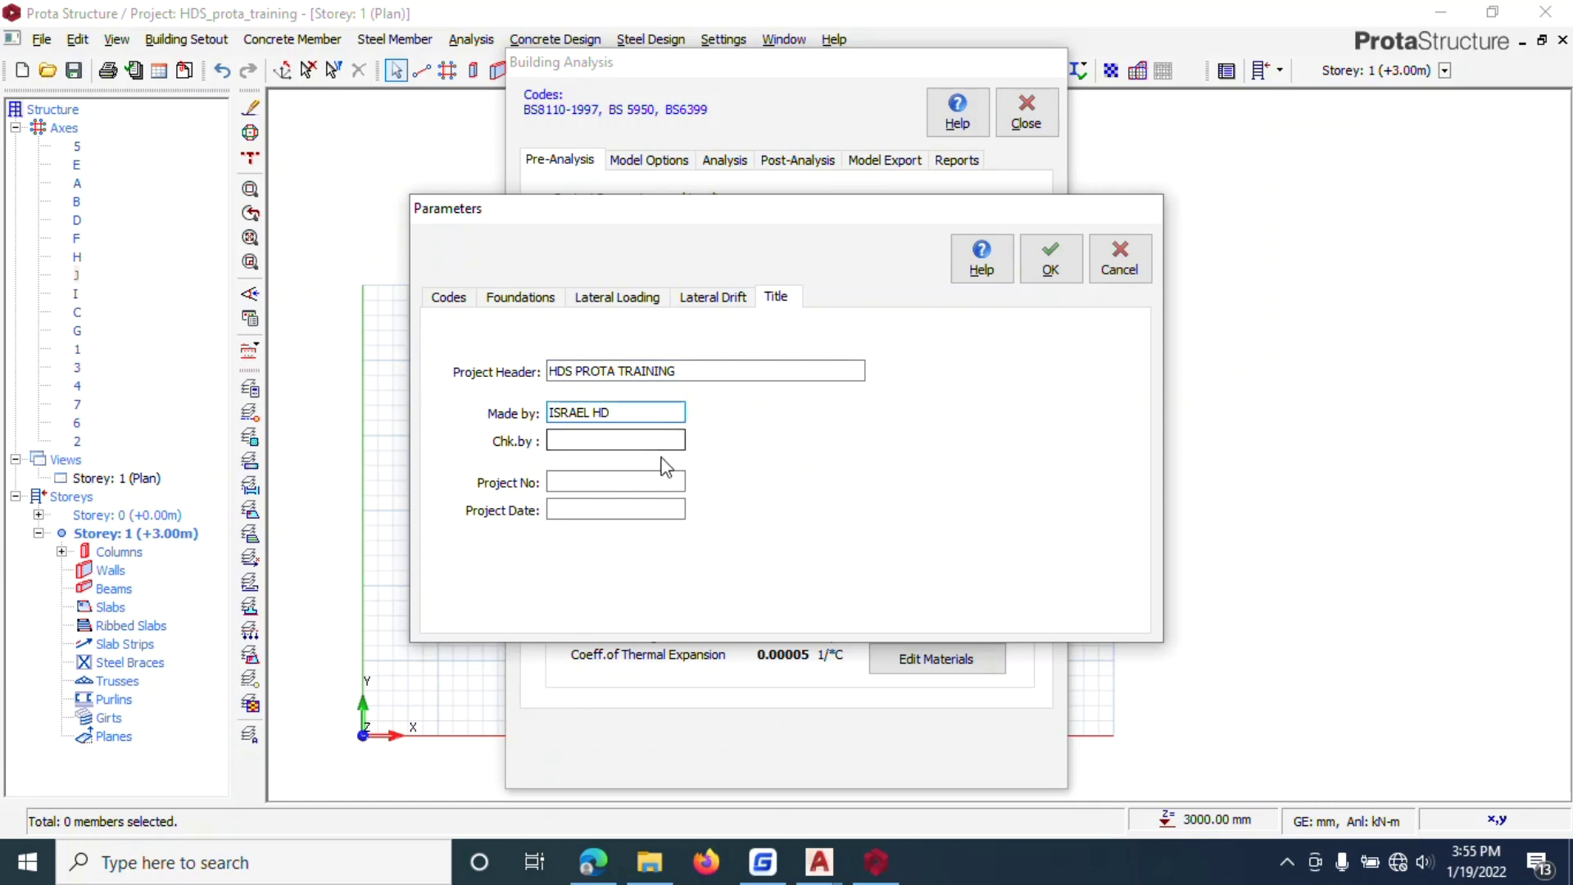
click(588, 446)
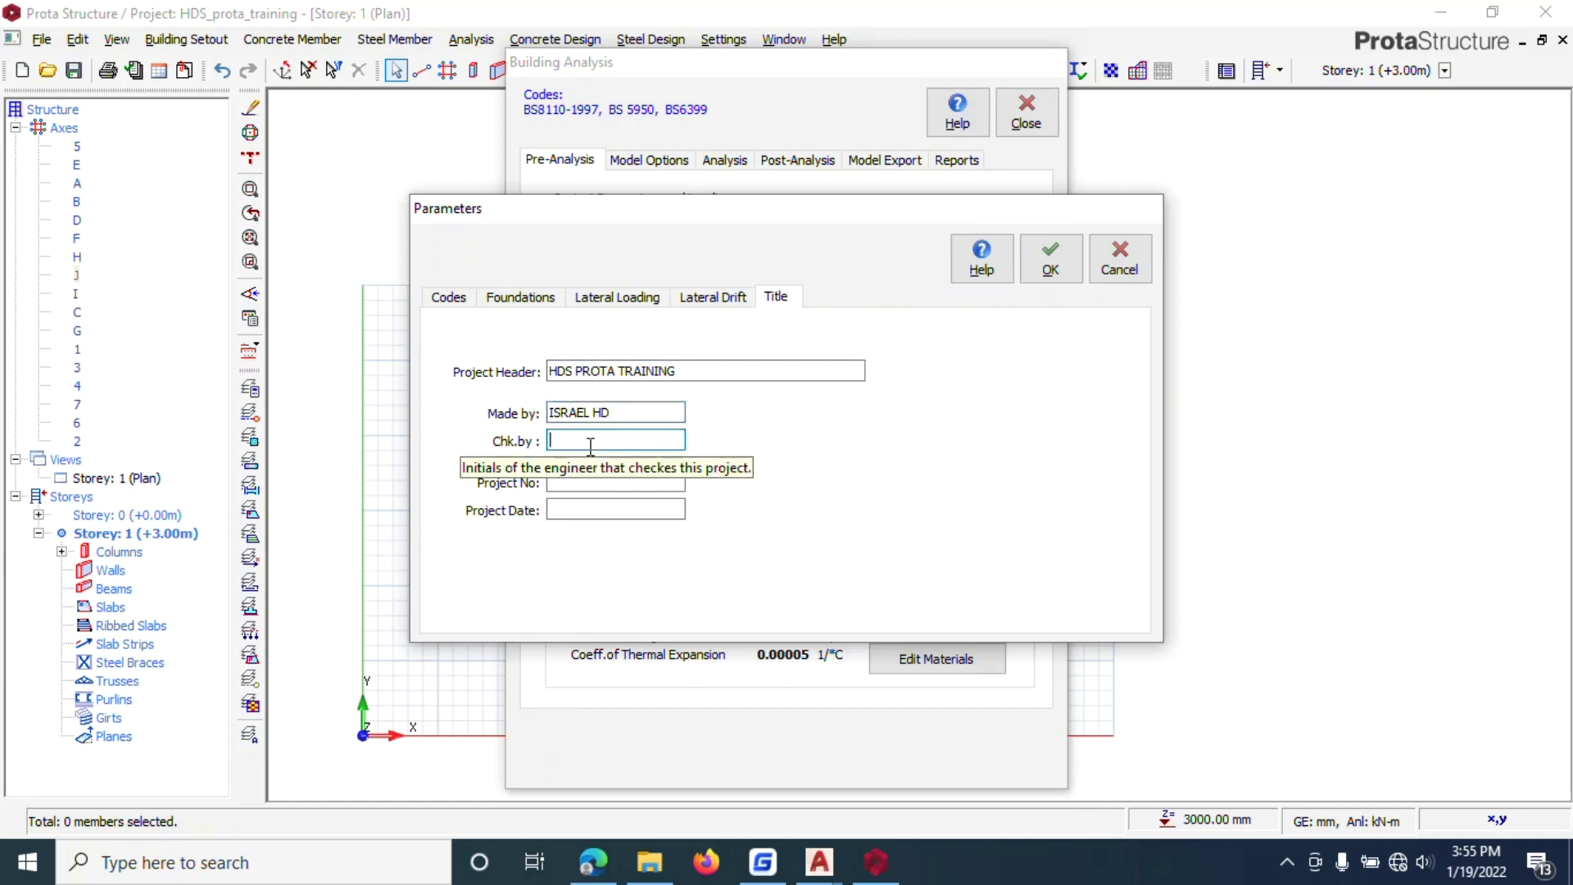
text(I)
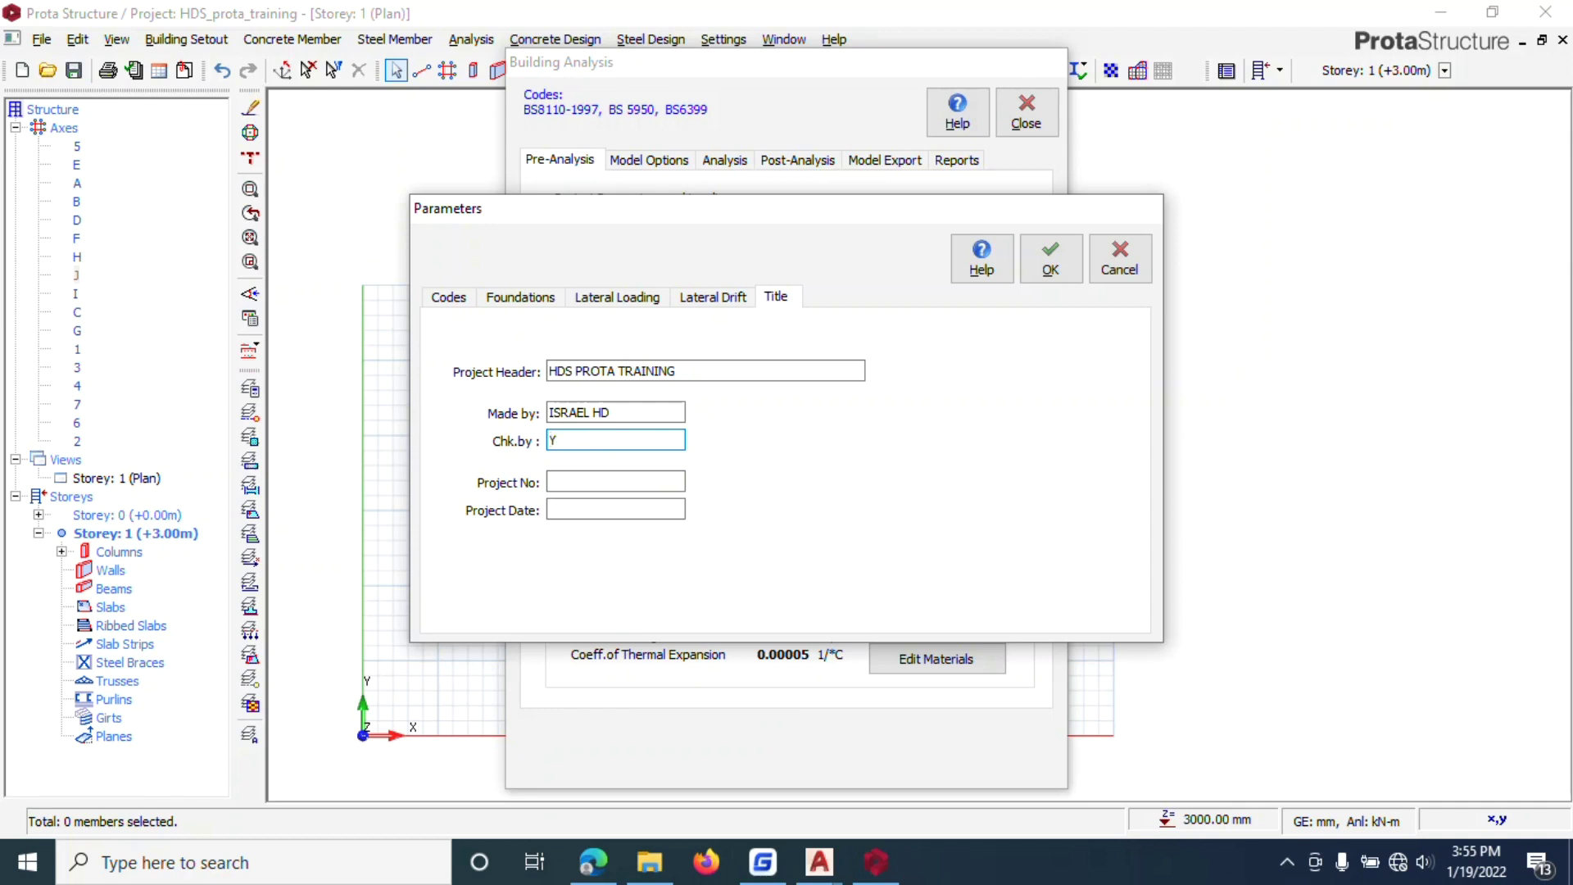
Step: Enter project number 1 and a January 20th project date, and accept the project parameters
click(622, 483)
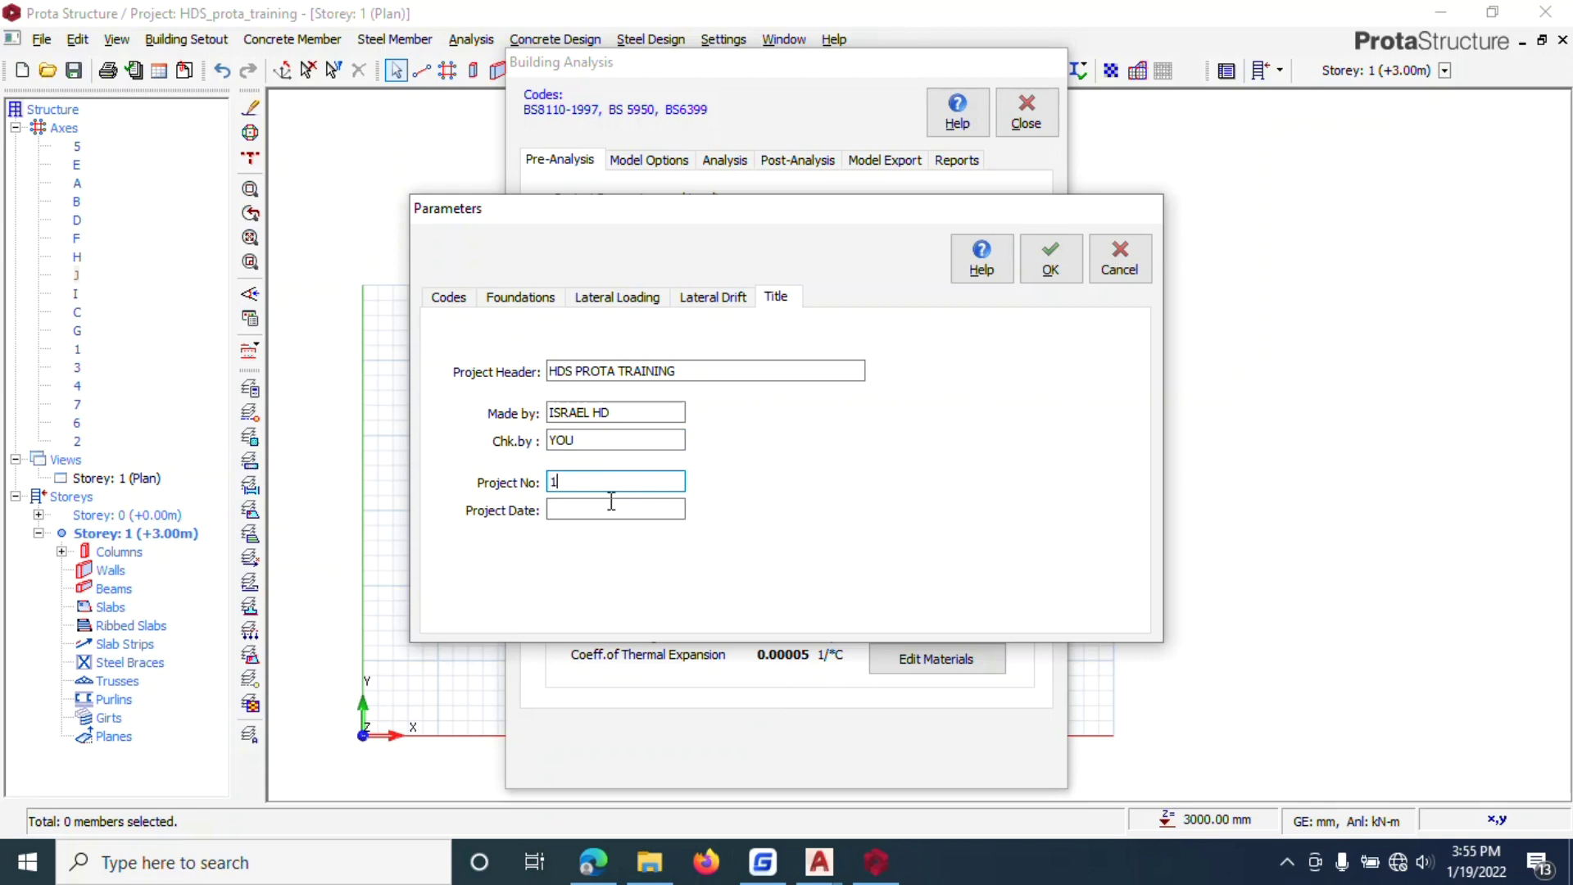
click(586, 510)
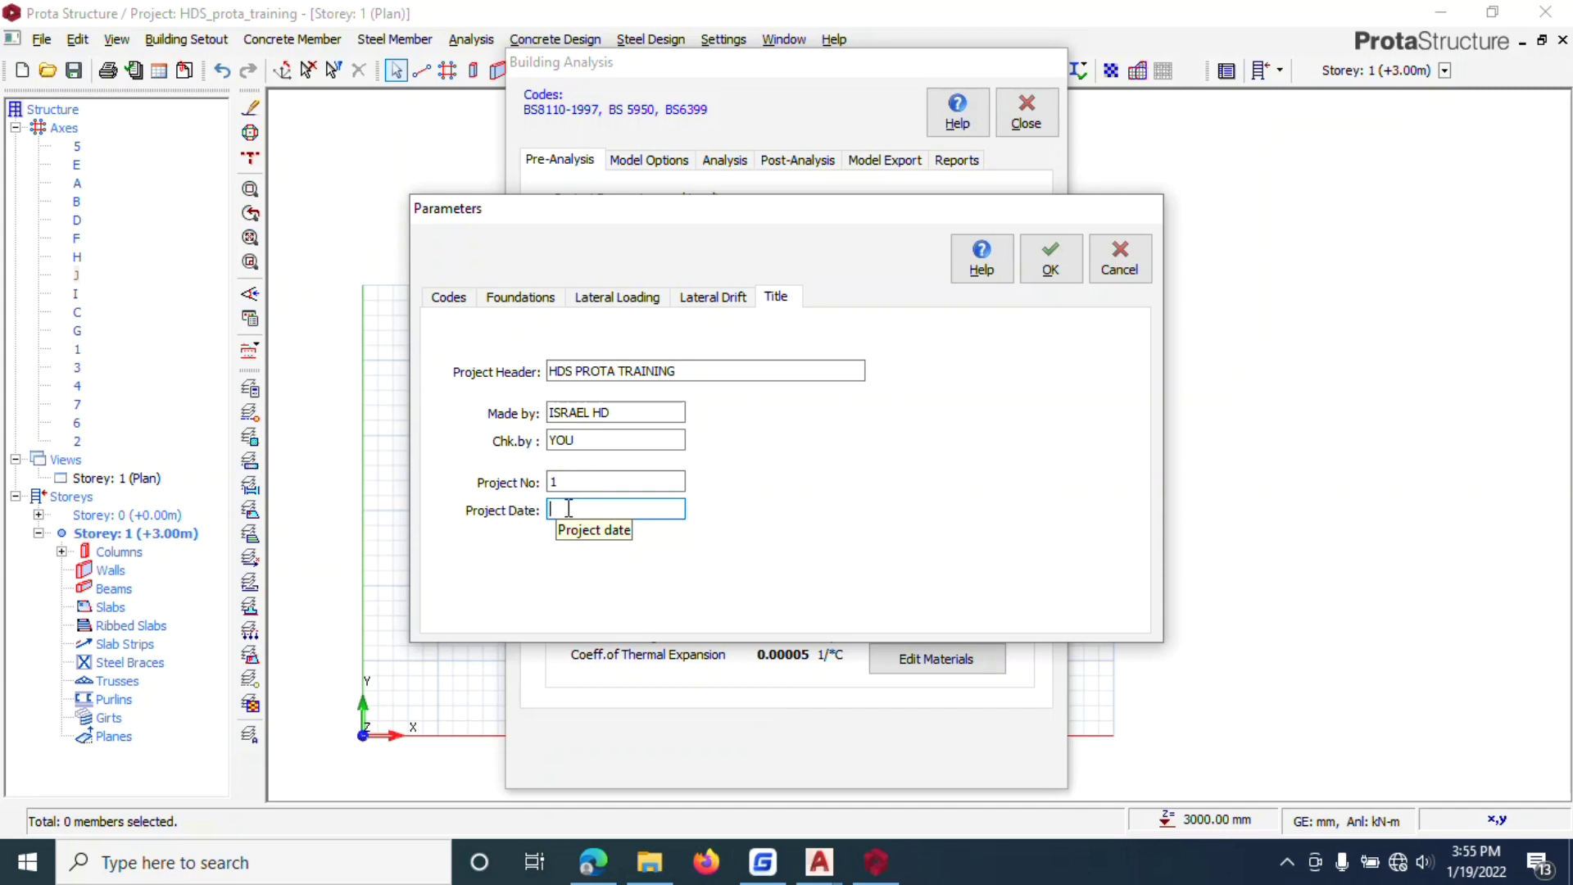
text(JAN 17TH, 20)
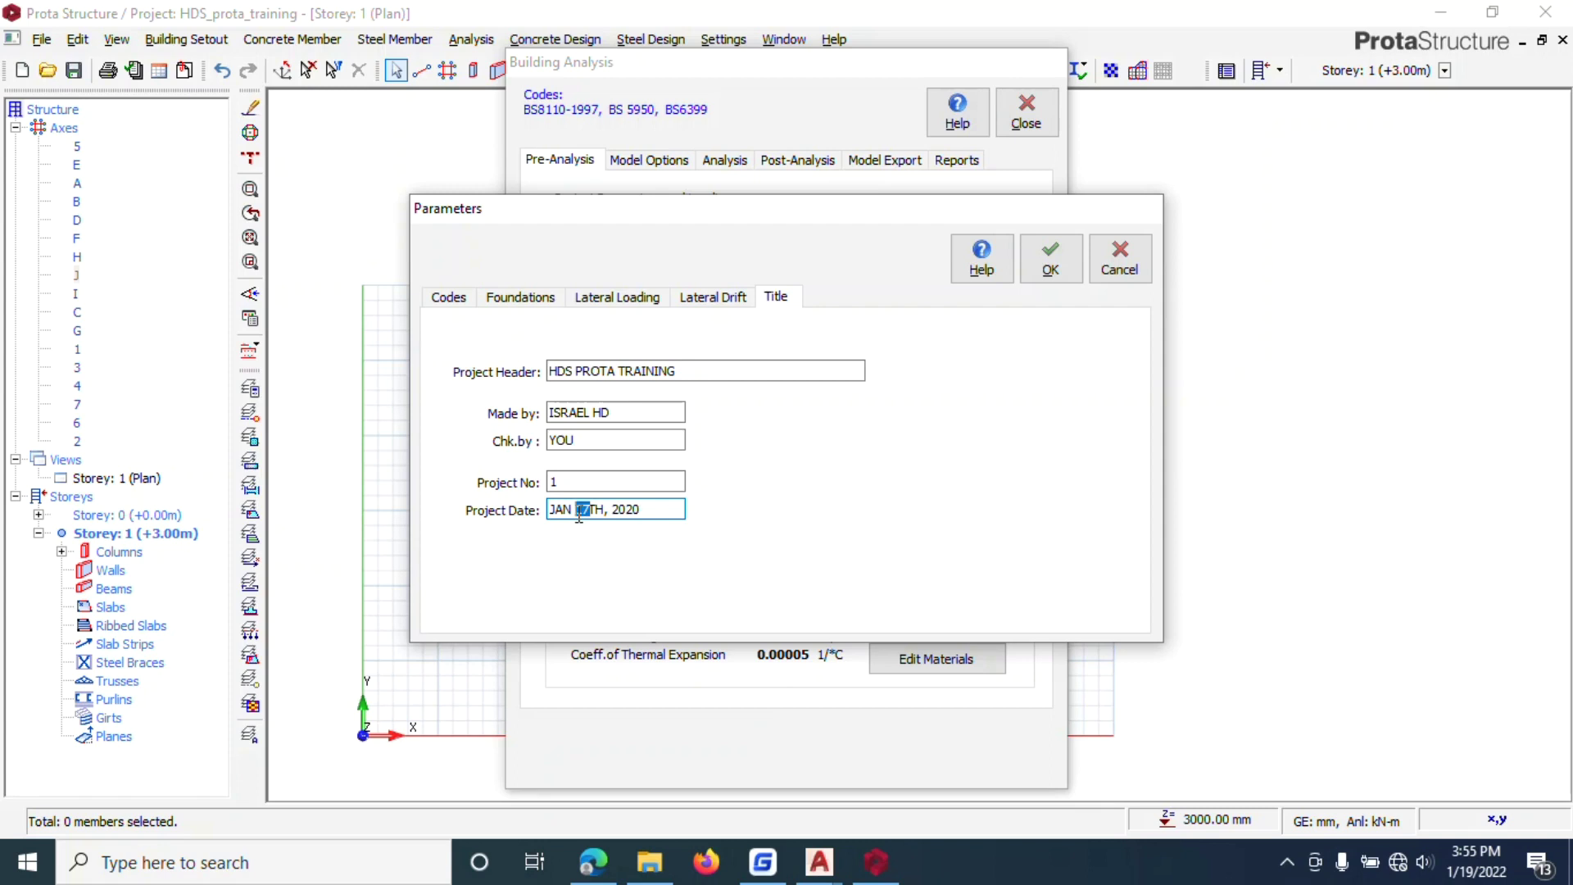
text(20)
click(639, 516)
click(1050, 261)
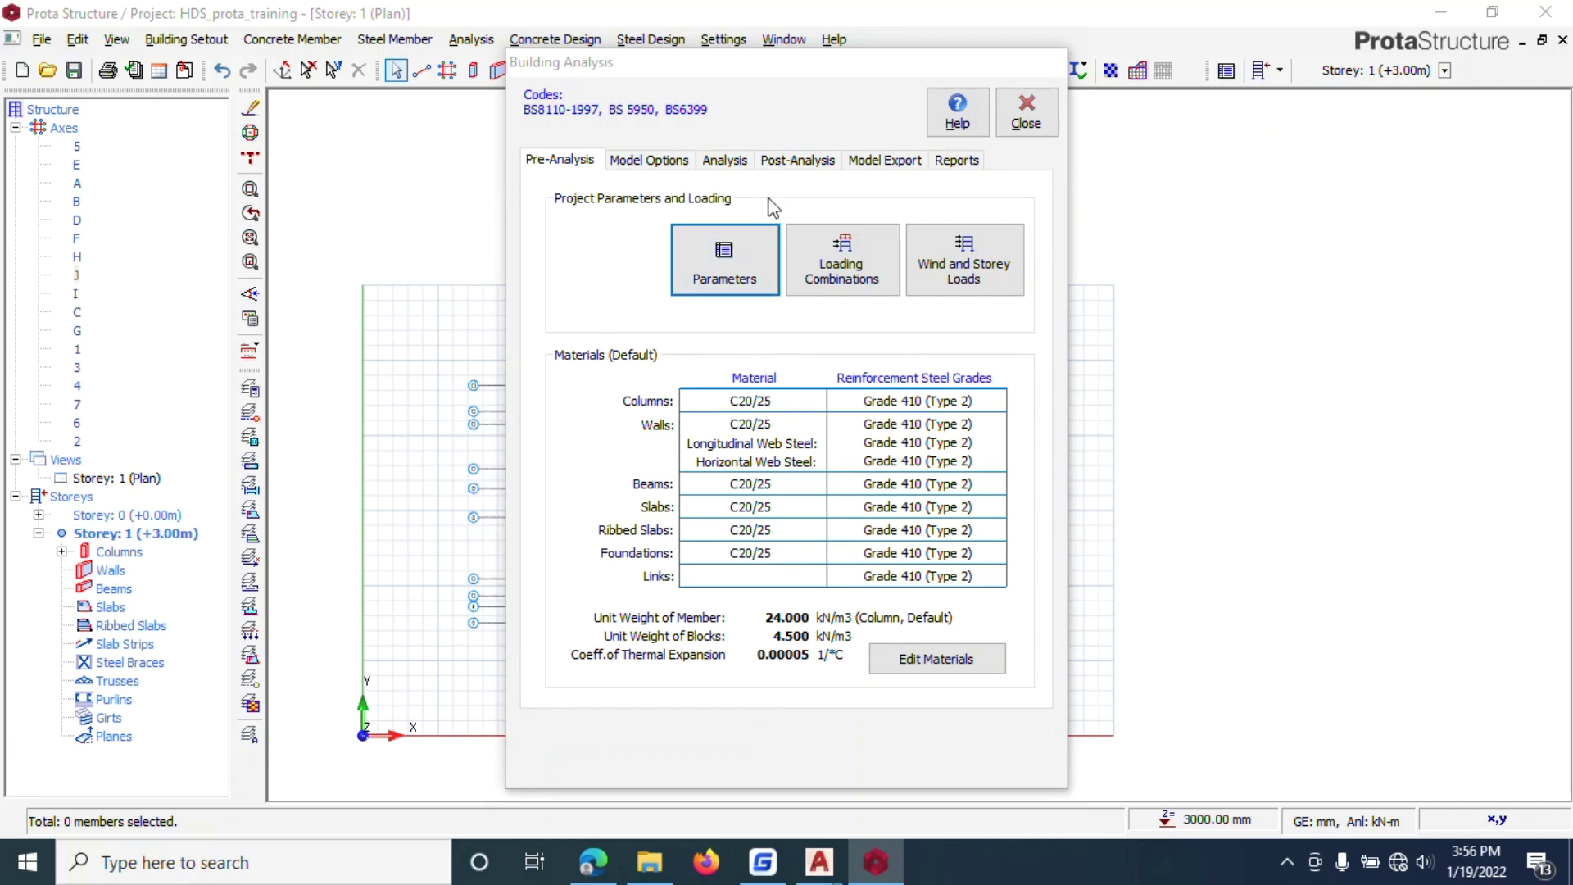
Step: Generate the loading combinations with the default vertical and horizontal load options, accept them and close the building analysis settings
click(829, 264)
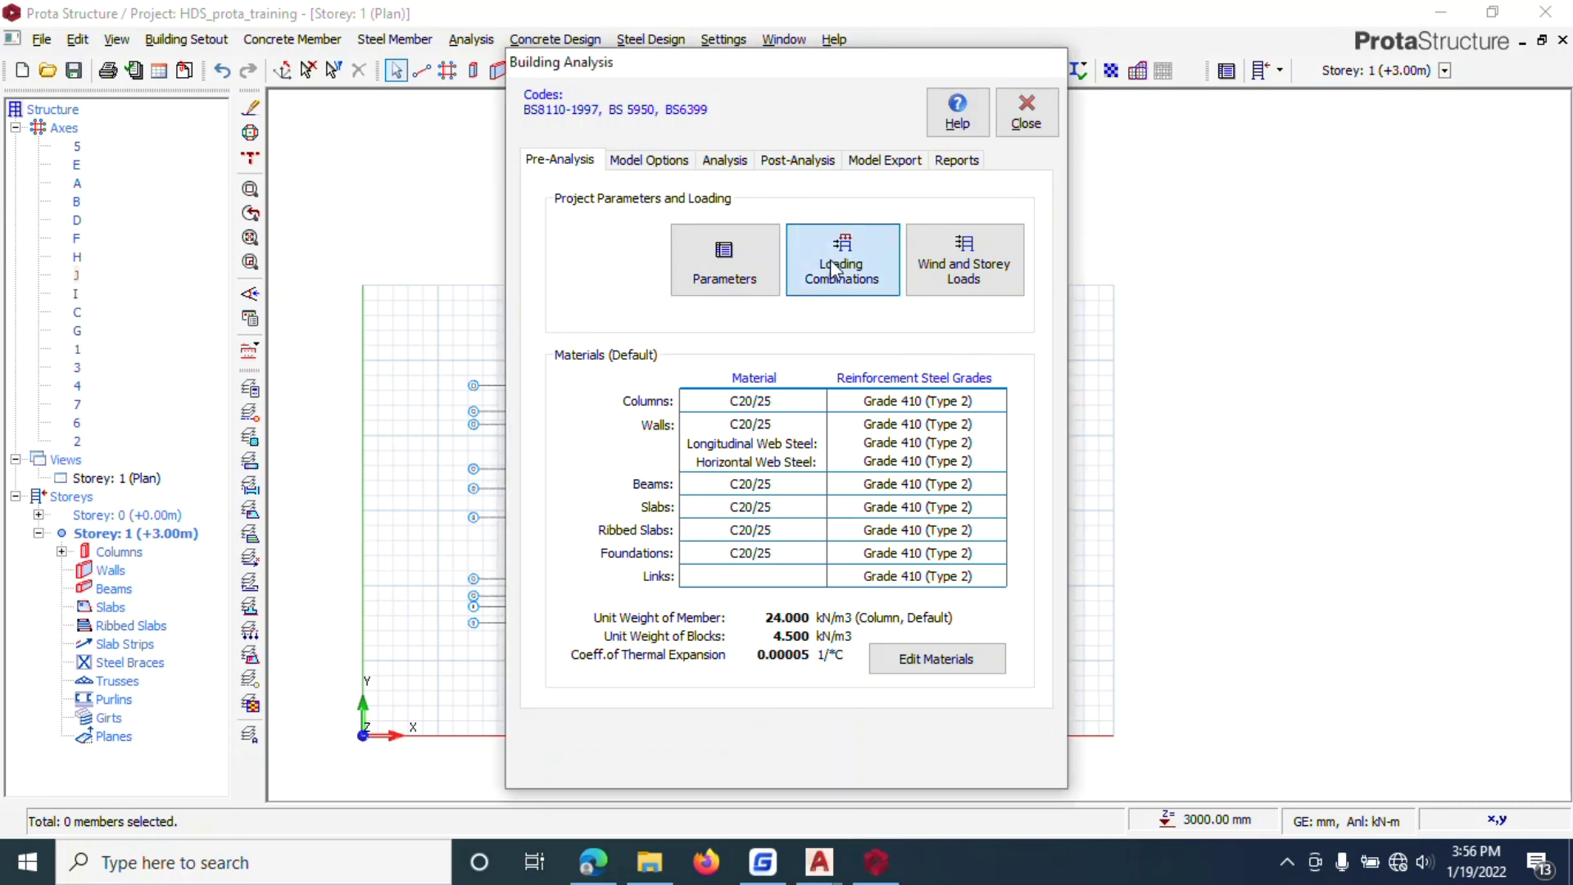
click(616, 170)
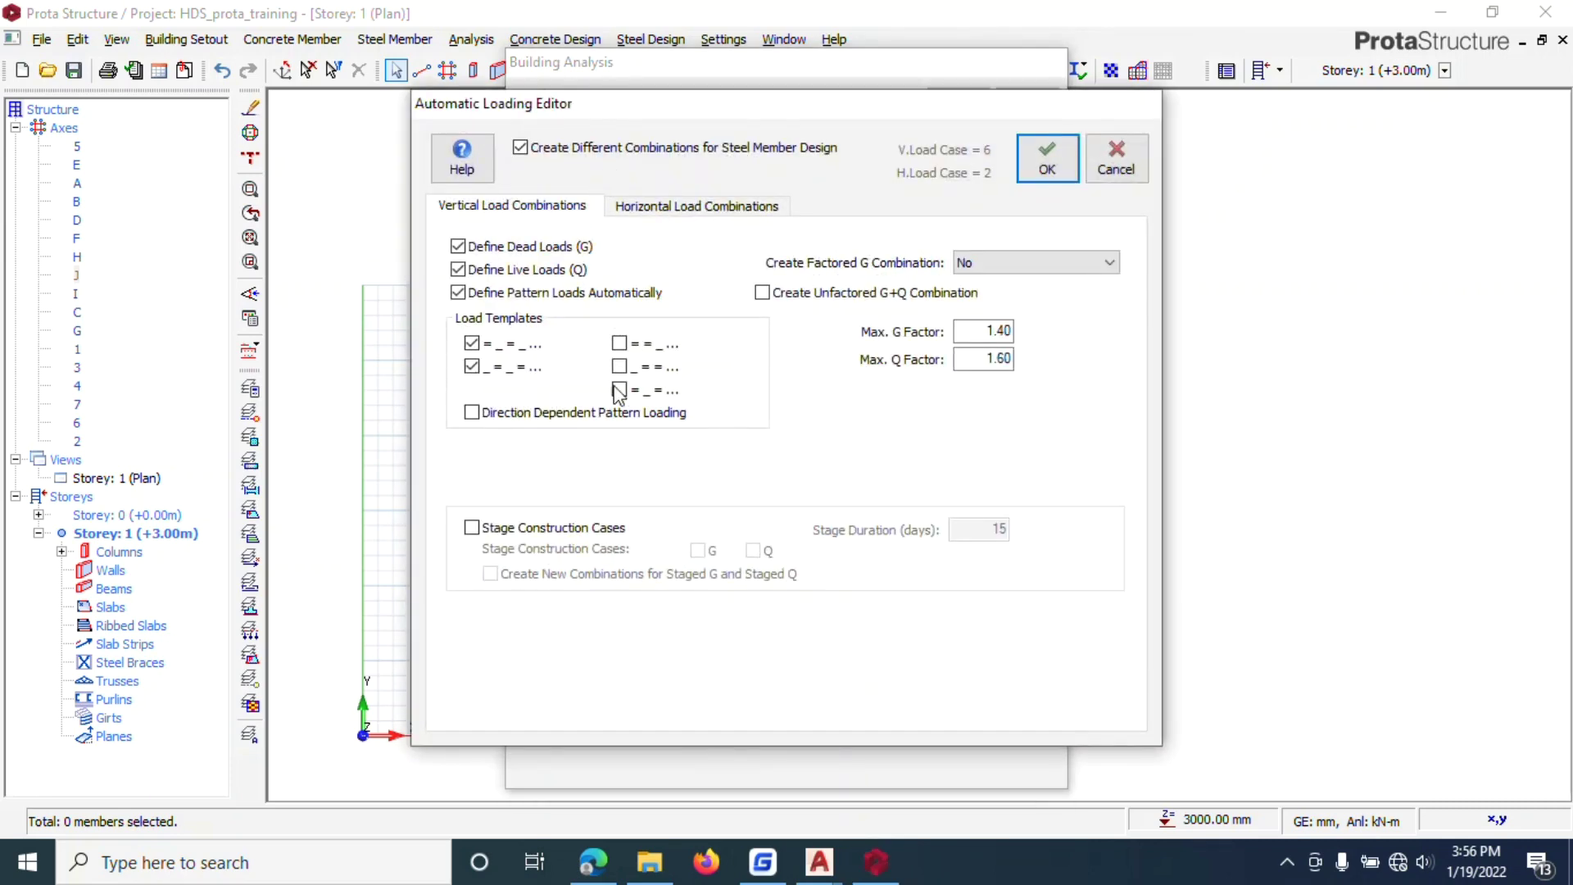
click(1065, 165)
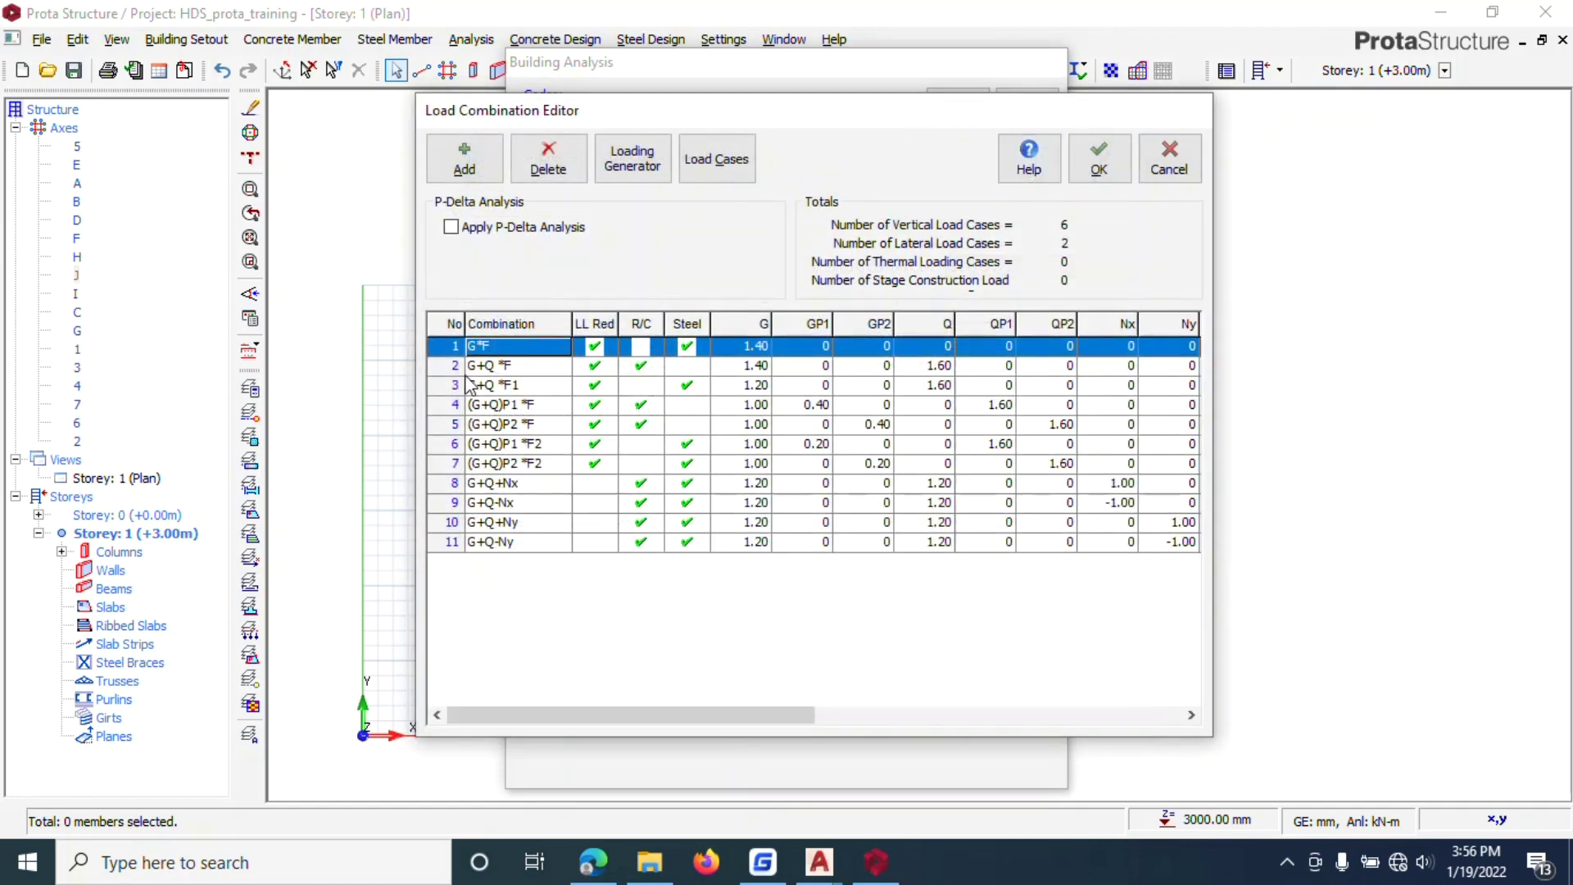
click(1095, 172)
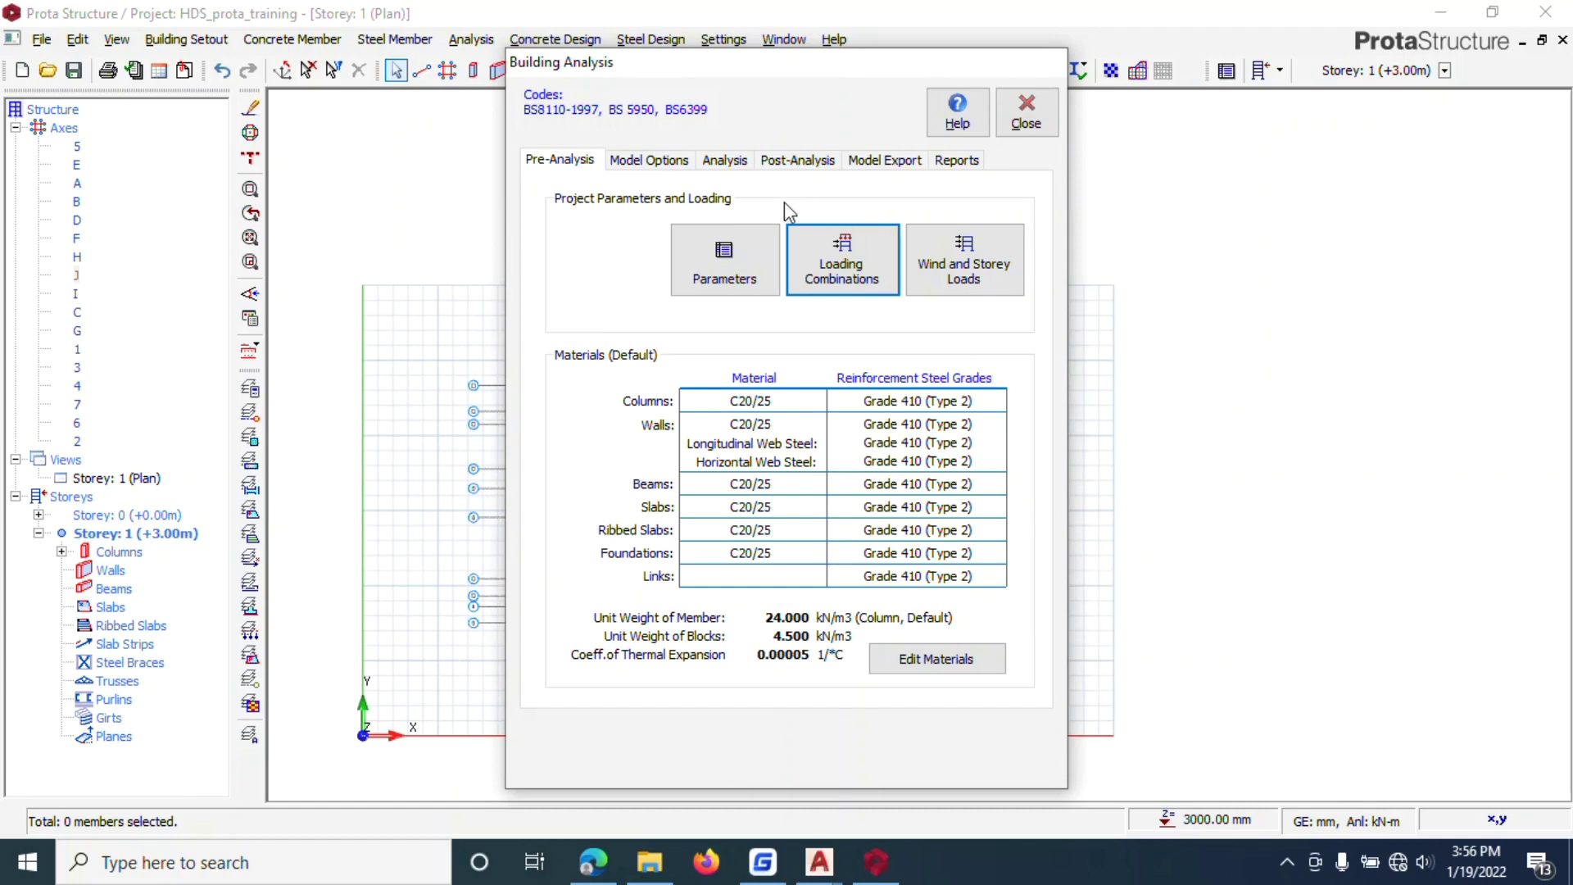
click(1018, 118)
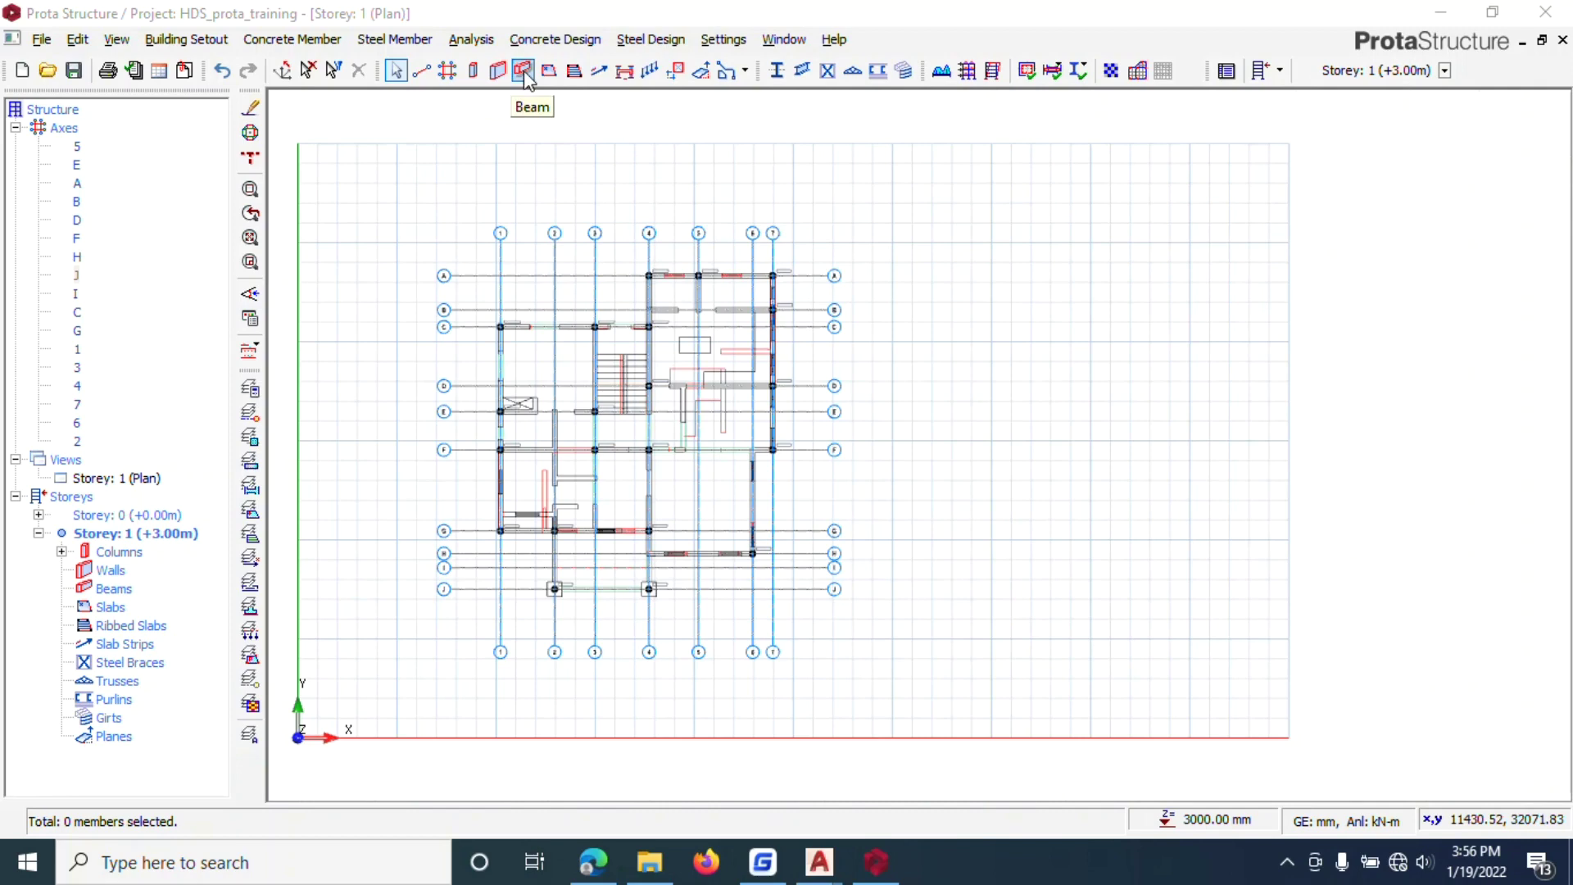
click(394, 40)
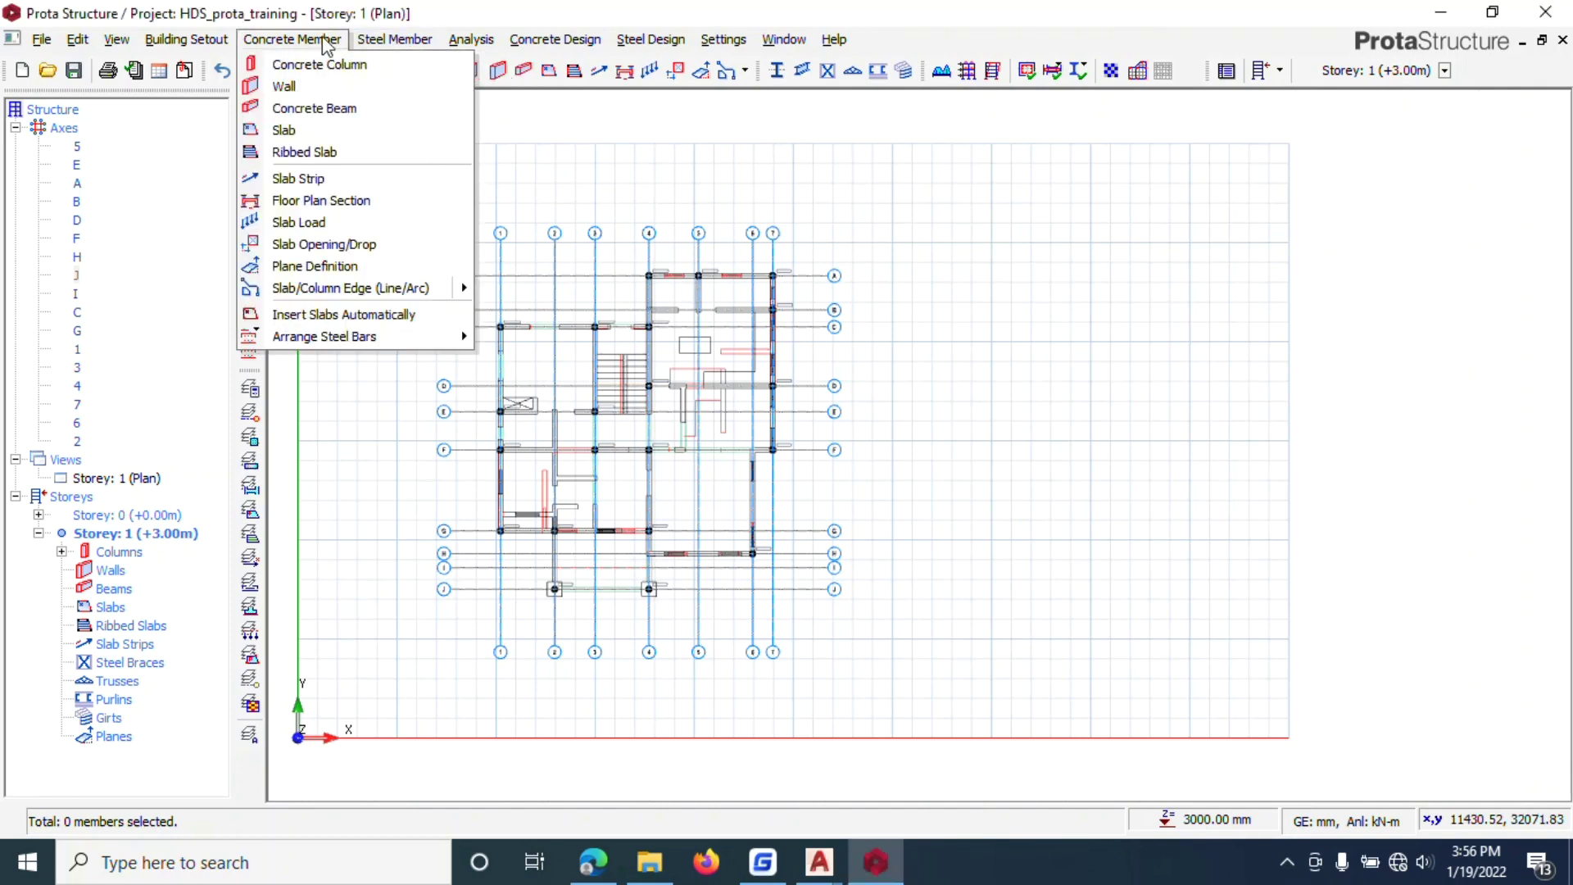
click(302, 85)
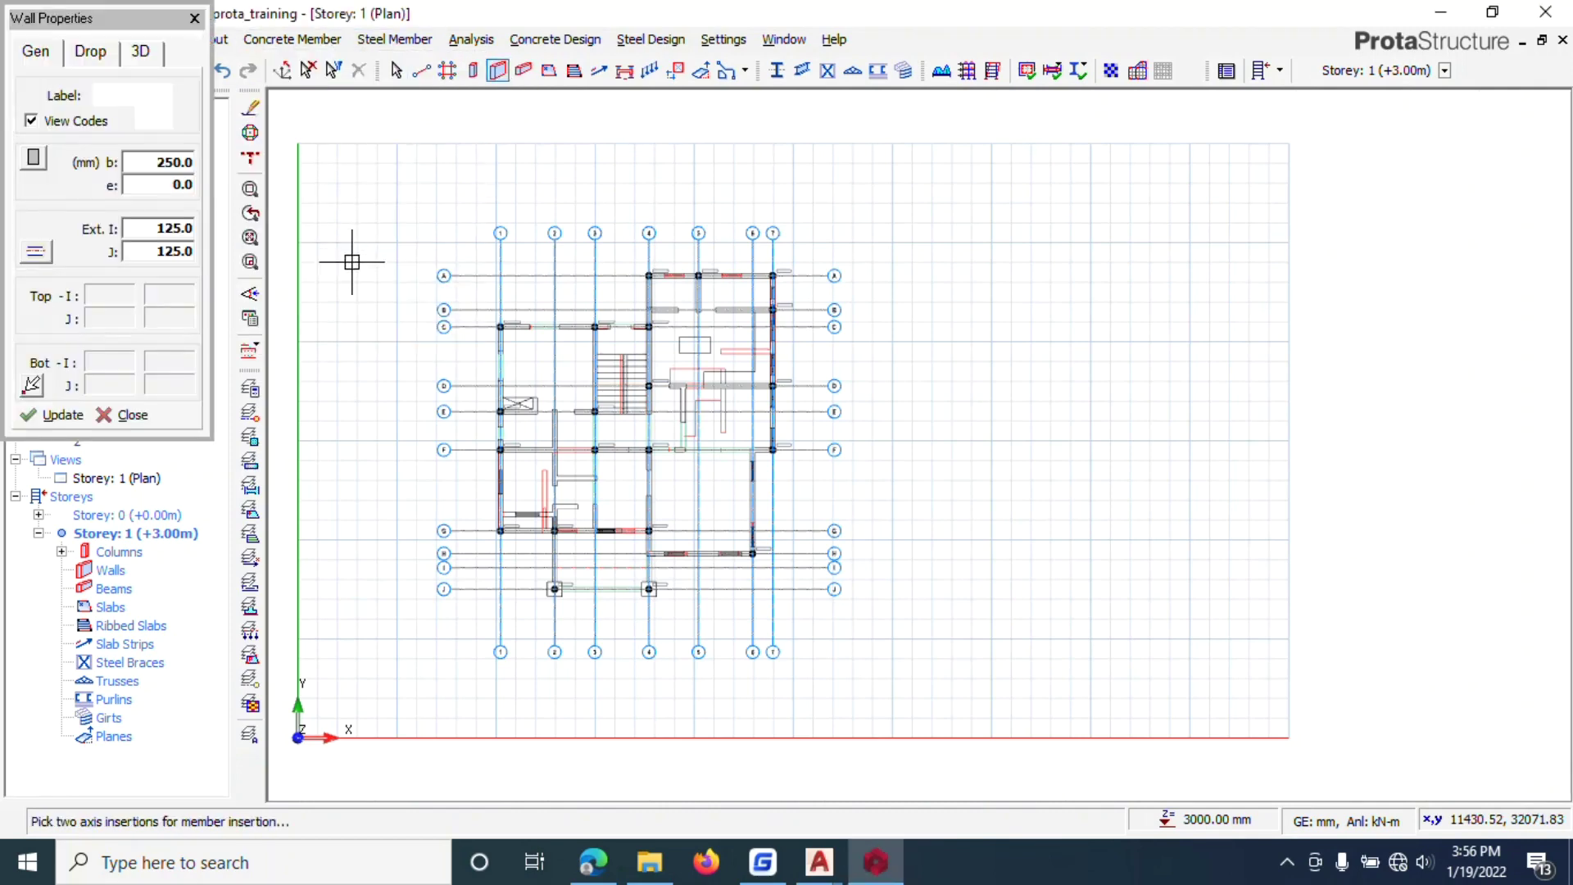
double_click(181, 161)
text(230)
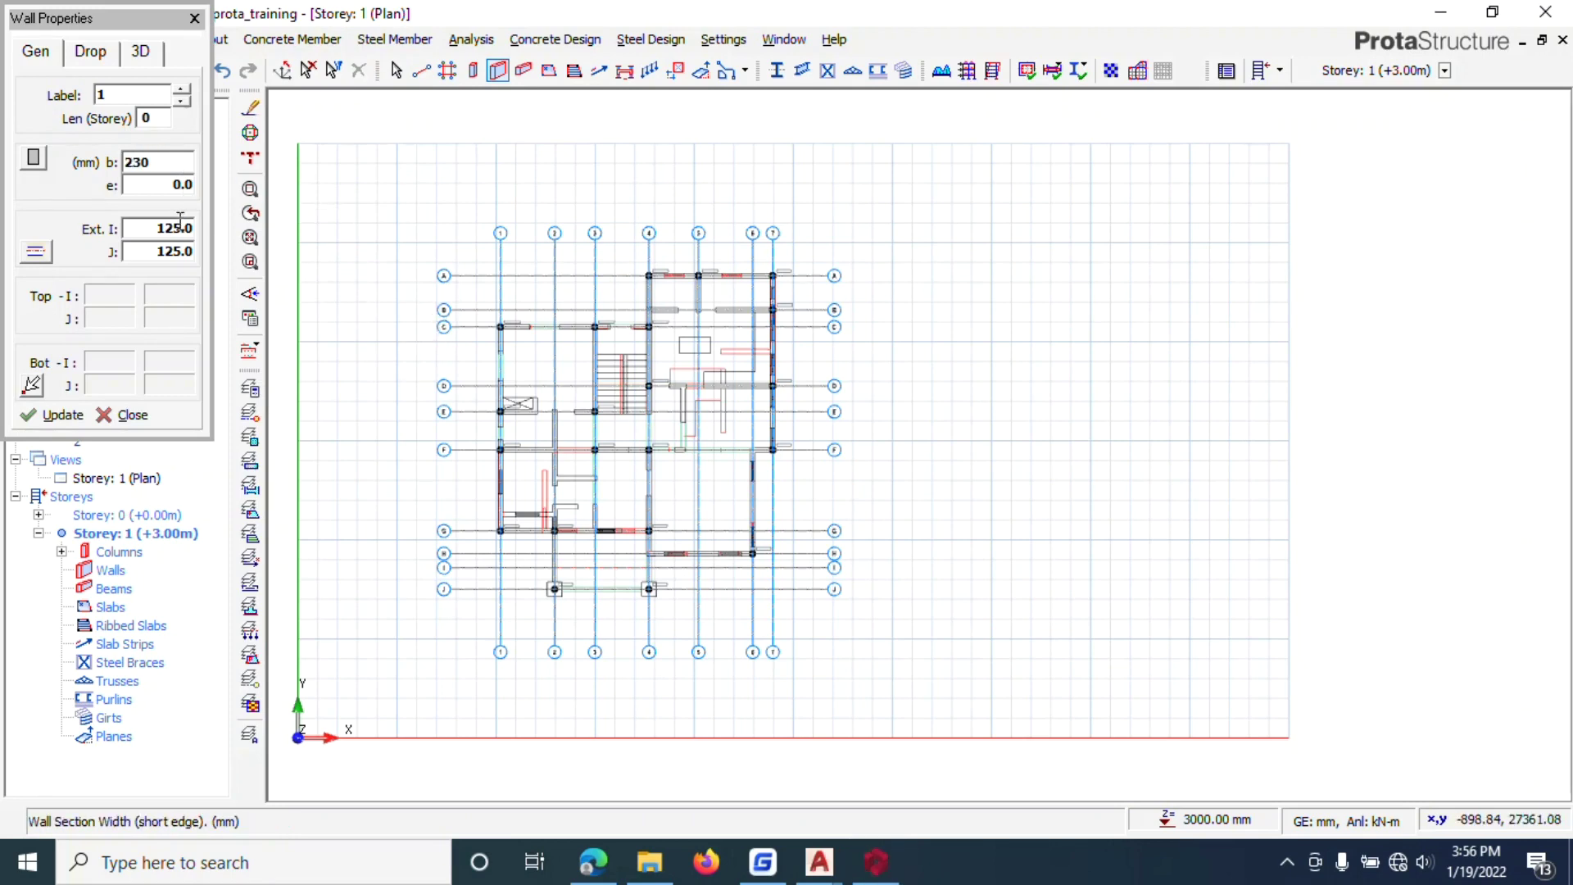
key(Tab)
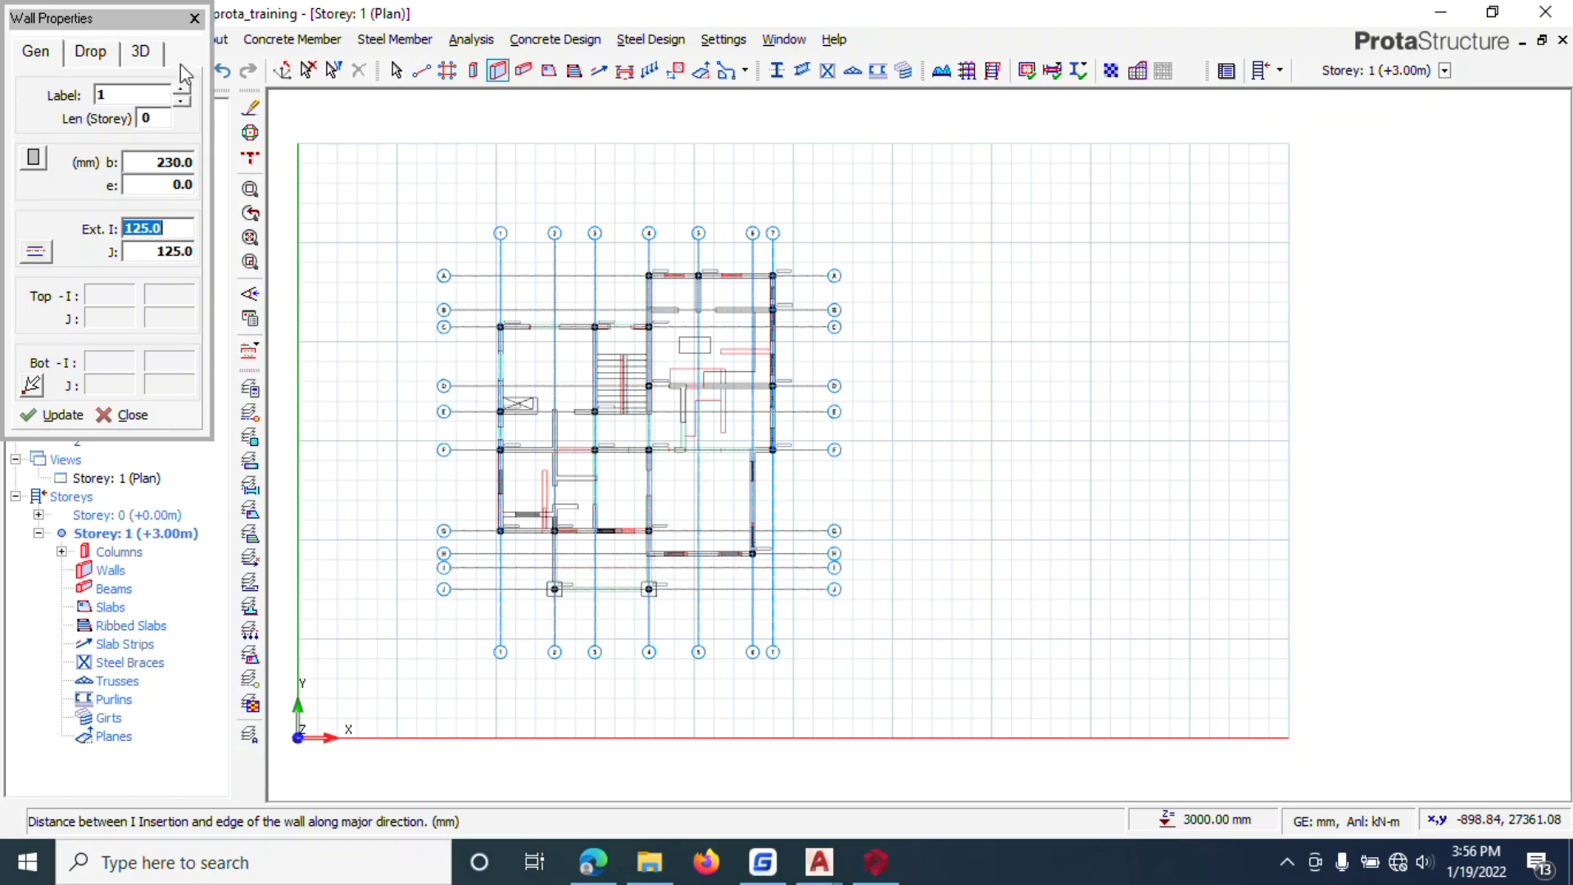
click(195, 18)
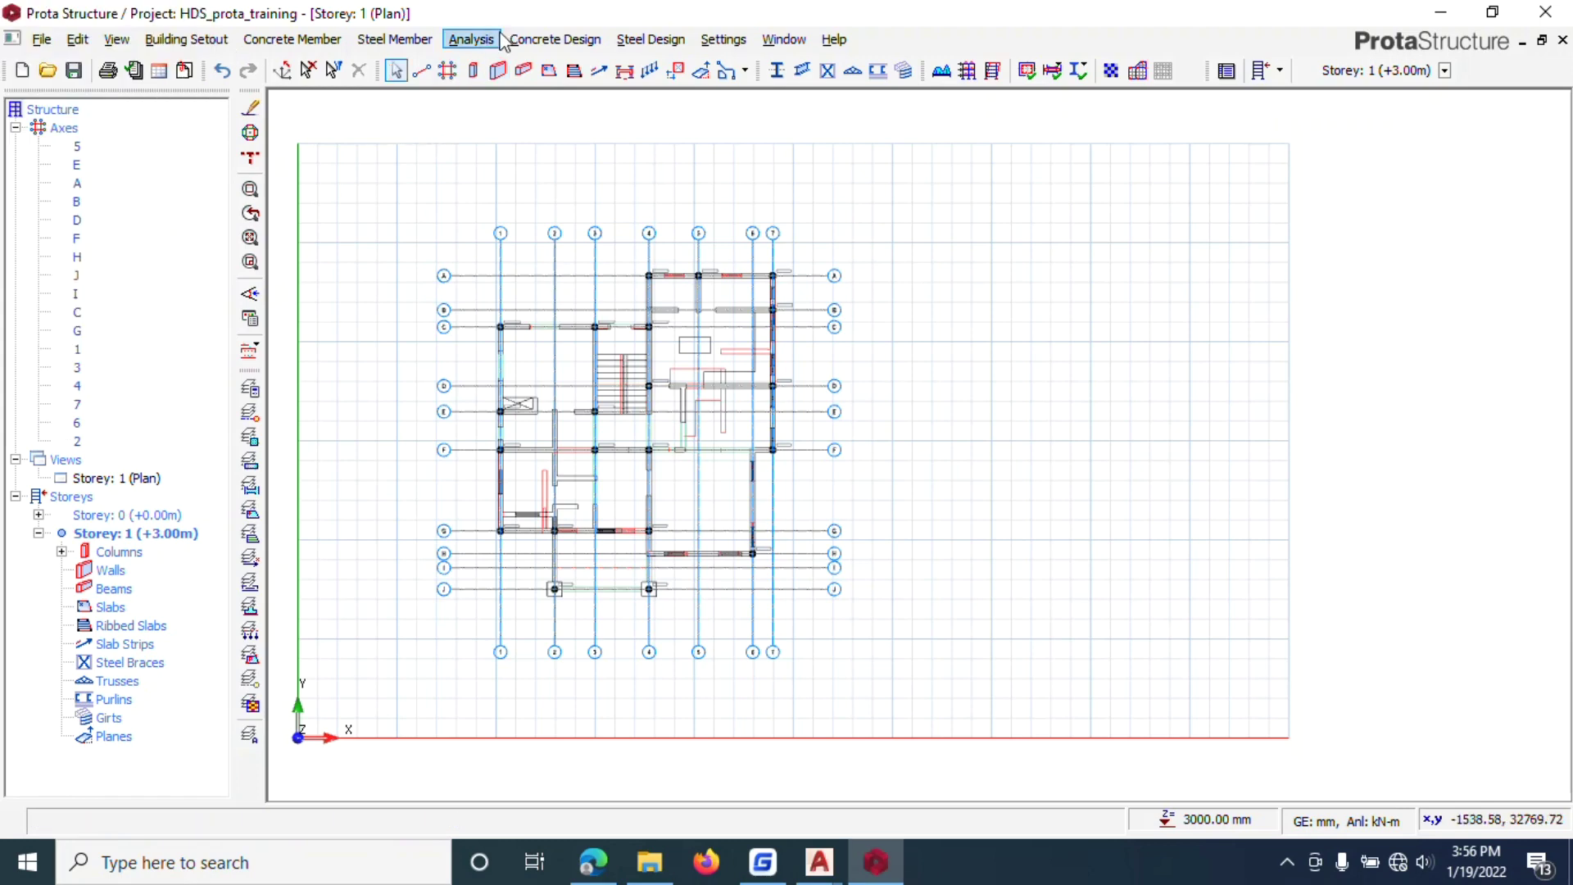
click(522, 71)
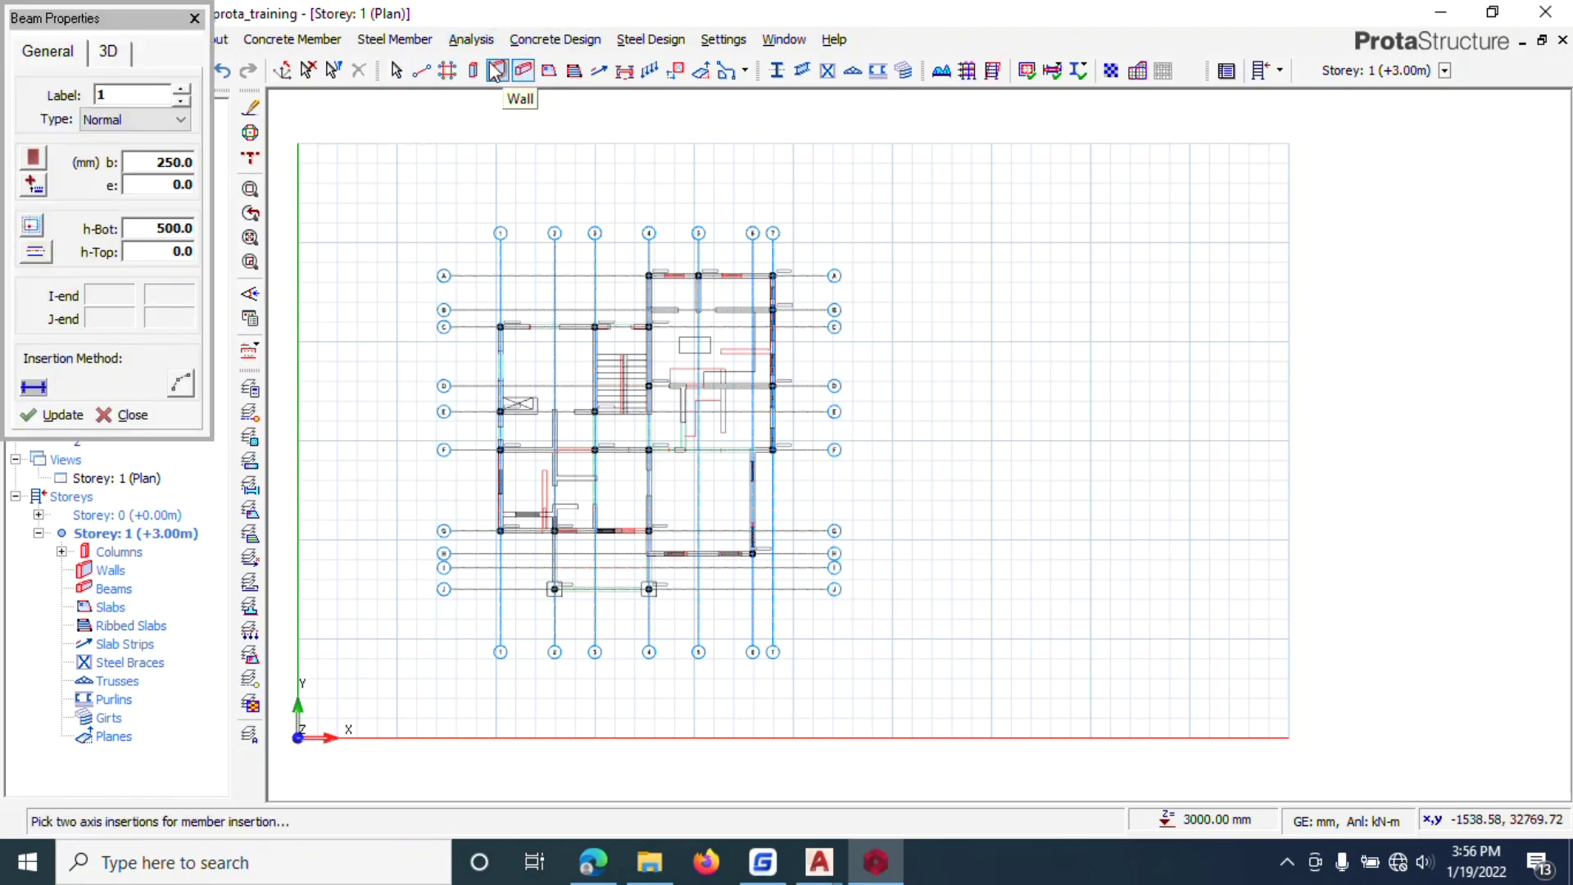
click(195, 18)
Step: Start inserting concrete beams with a section width of 230 mm and a height of 450 mm below slab level
click(332, 41)
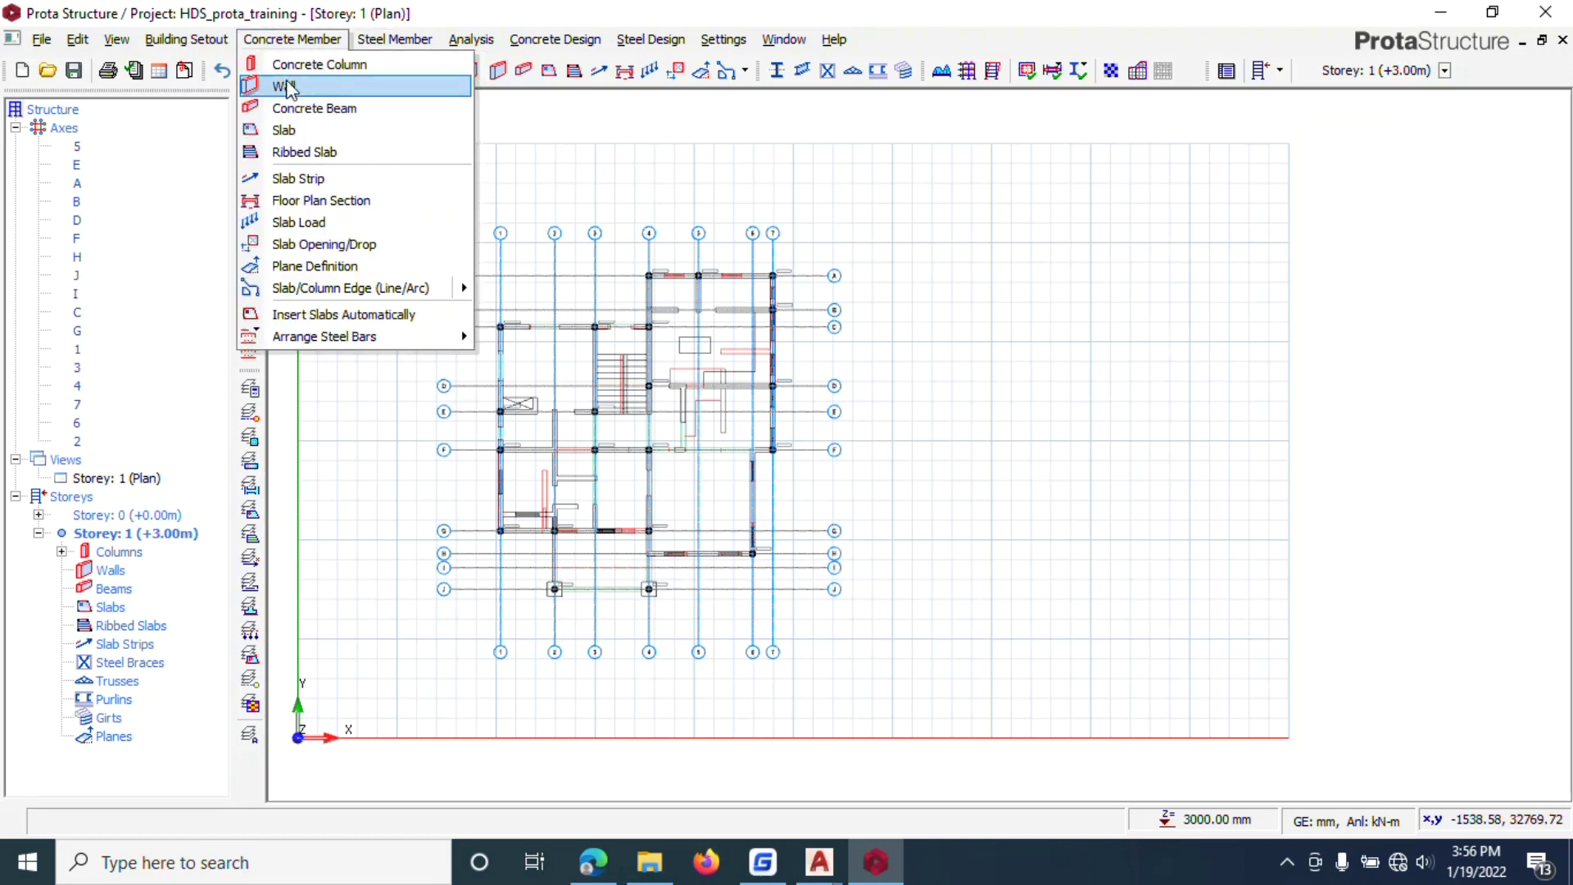
click(288, 108)
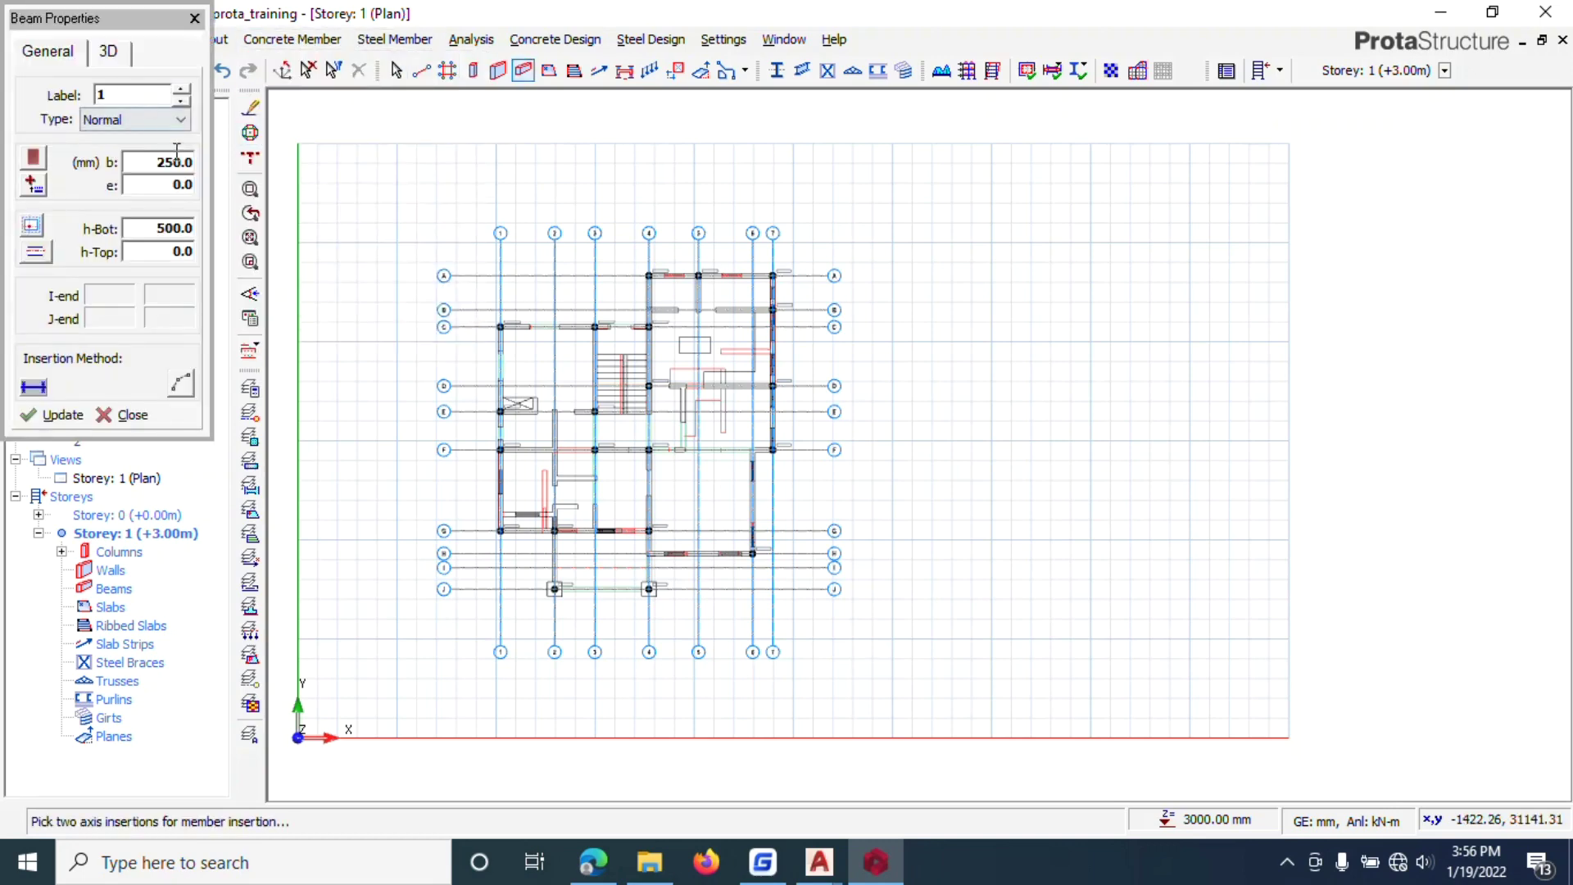
double_click(178, 157)
text(230)
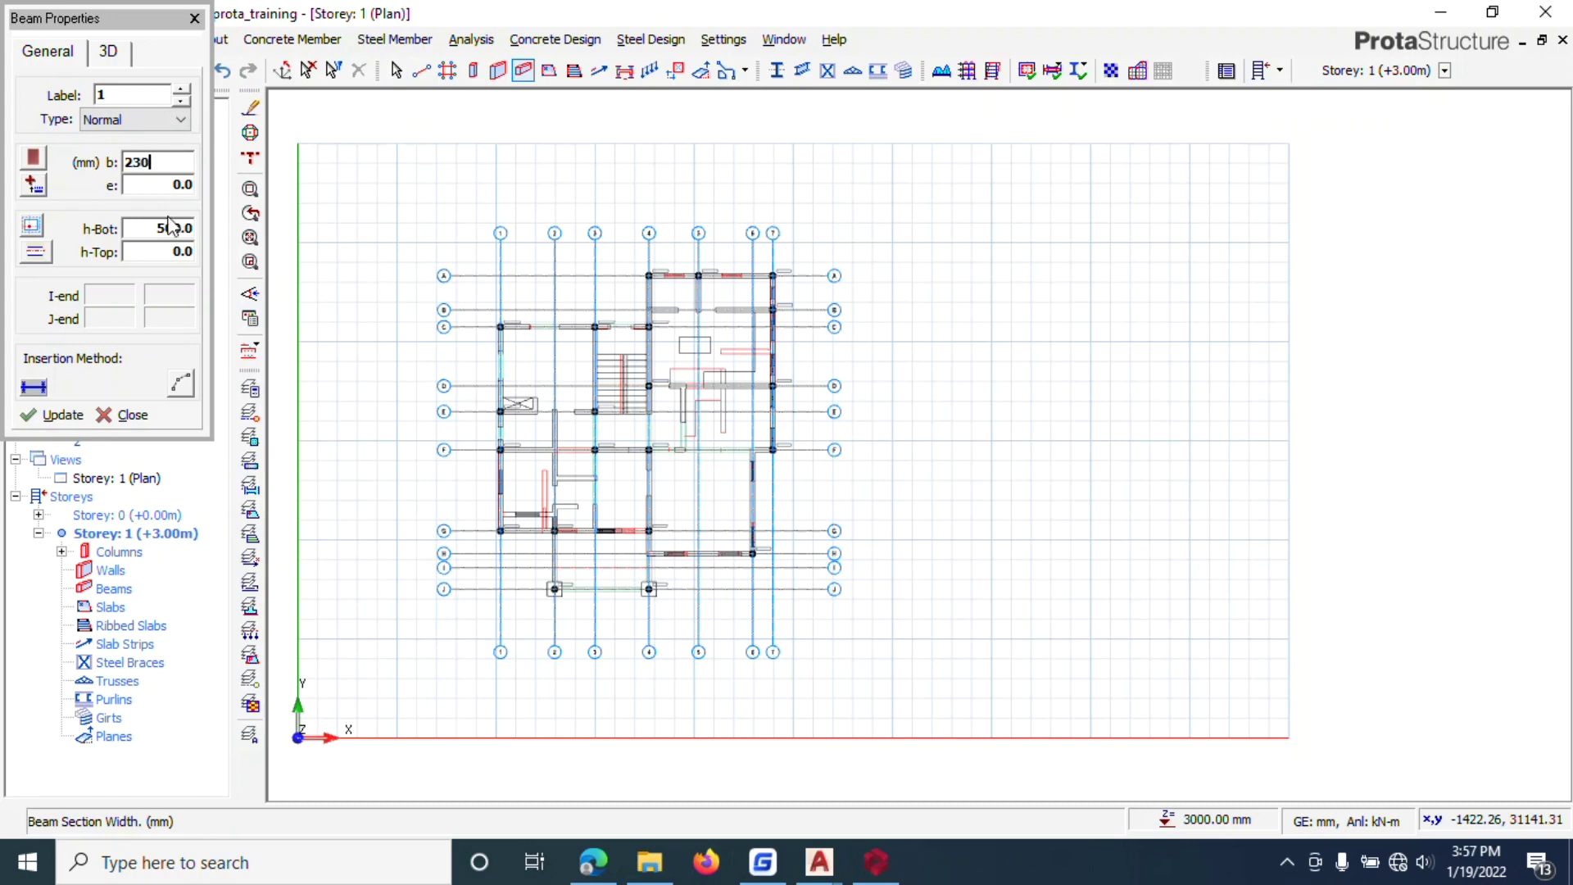
double_click(170, 228)
text(450)
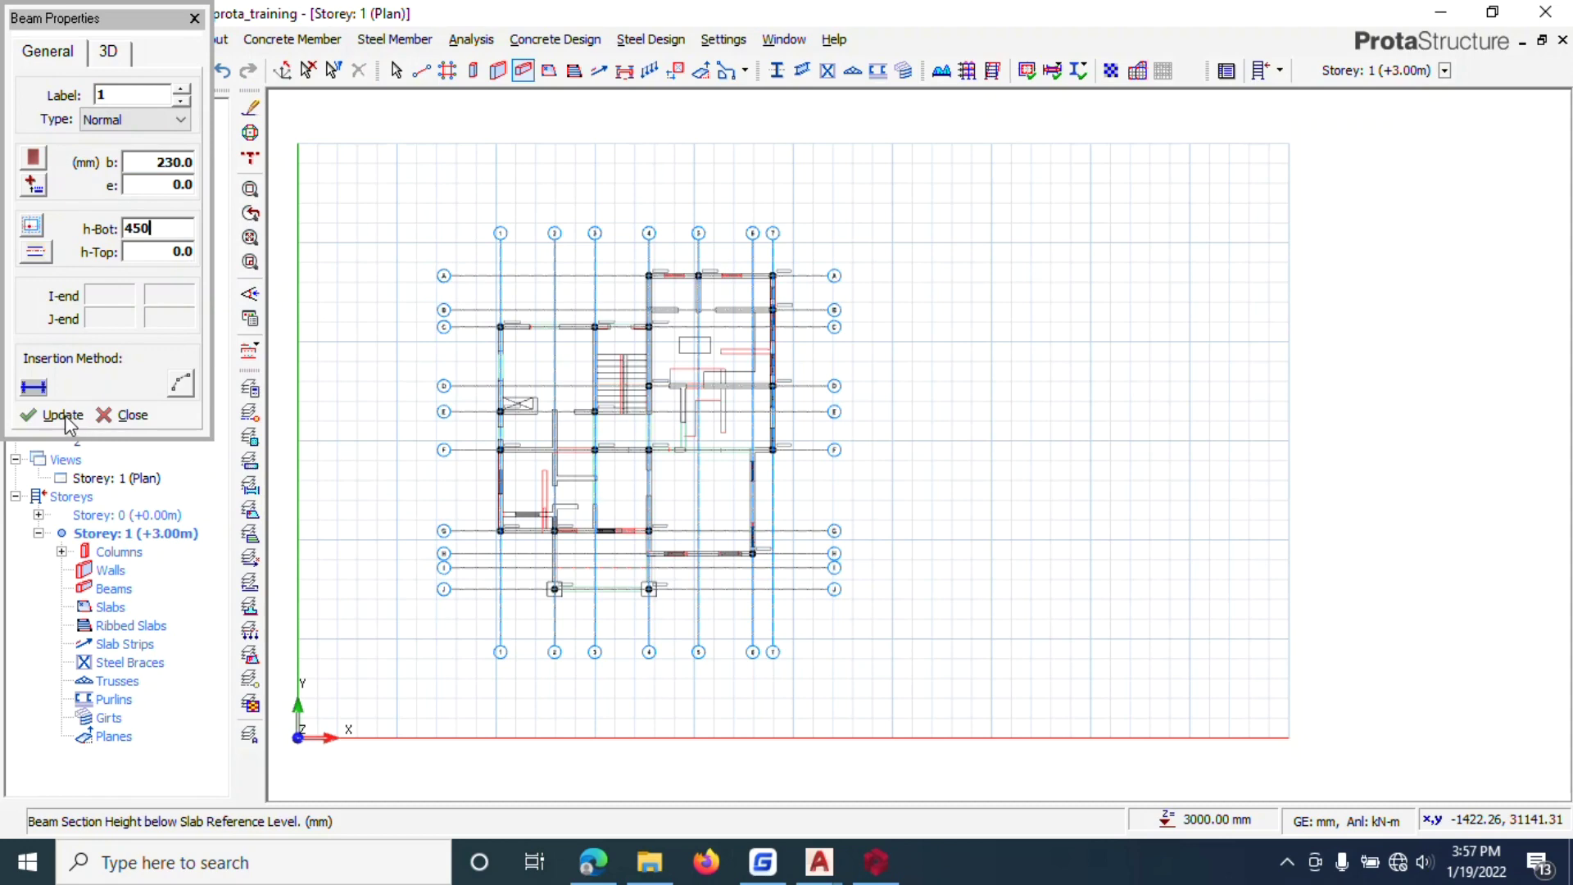
Step: Insert the beams along axis A from axis 4 through axis 5 to axis 7, and end the chain there
scroll(647, 278, up, 5)
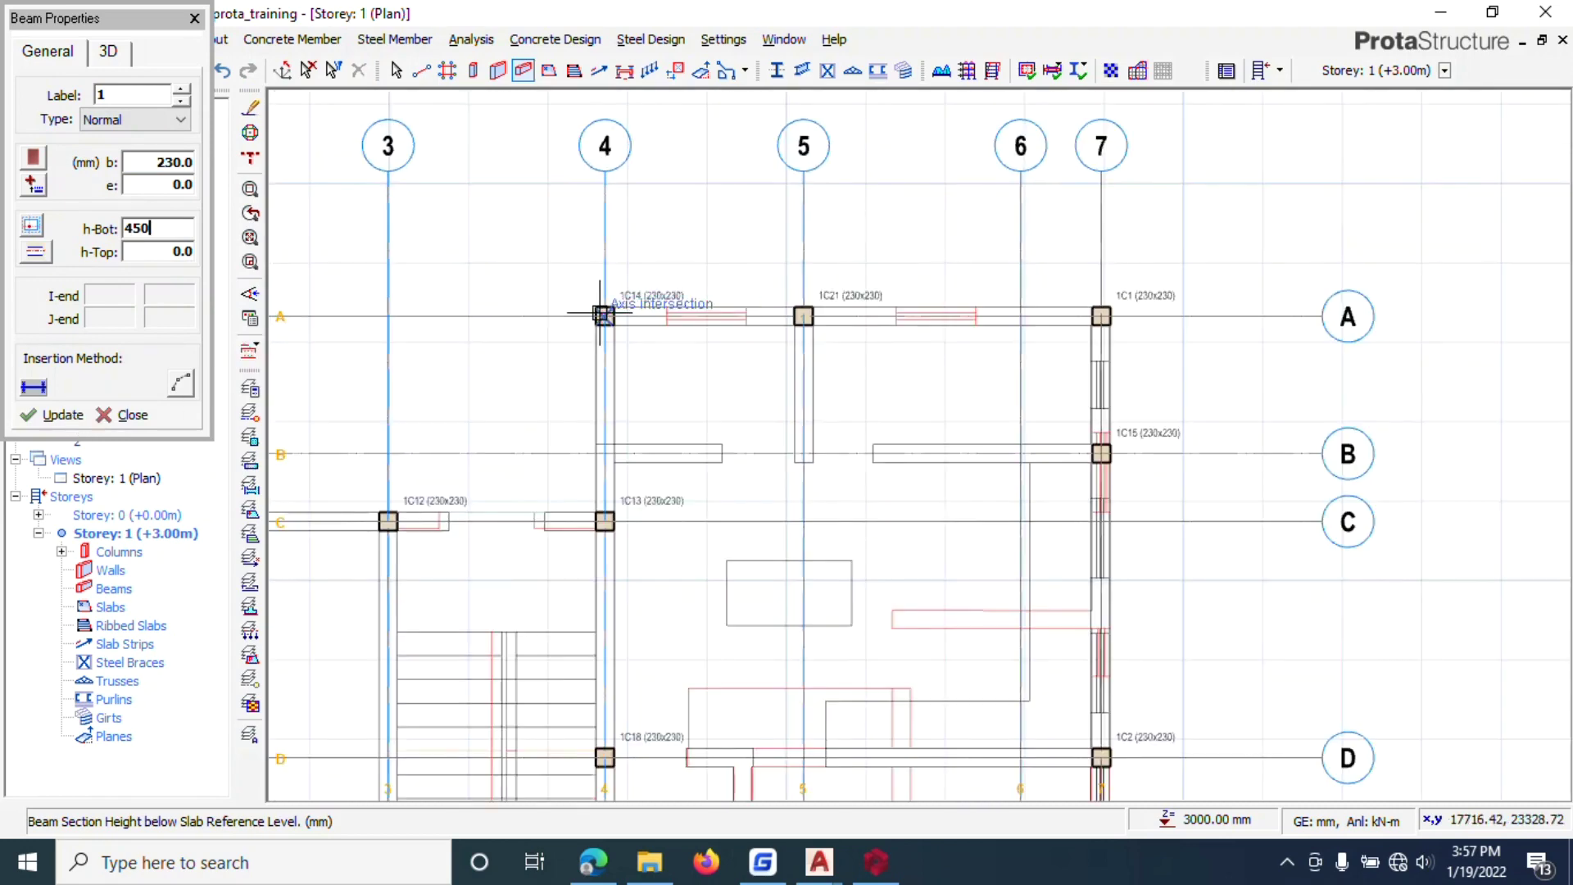
click(604, 315)
click(803, 316)
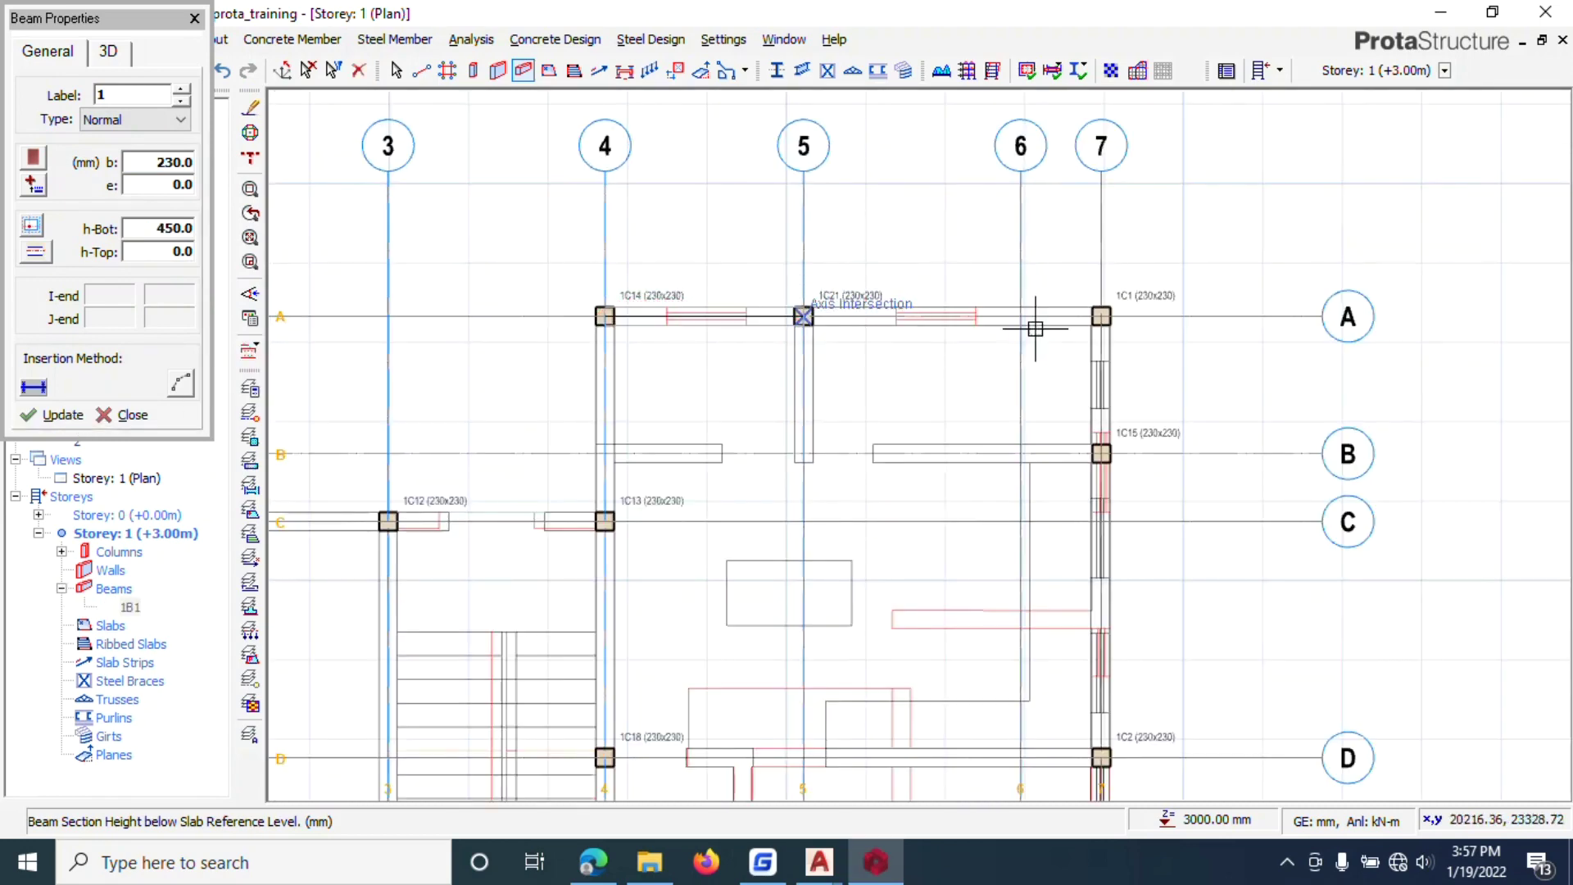
click(1101, 316)
scroll(997, 209, down, 2)
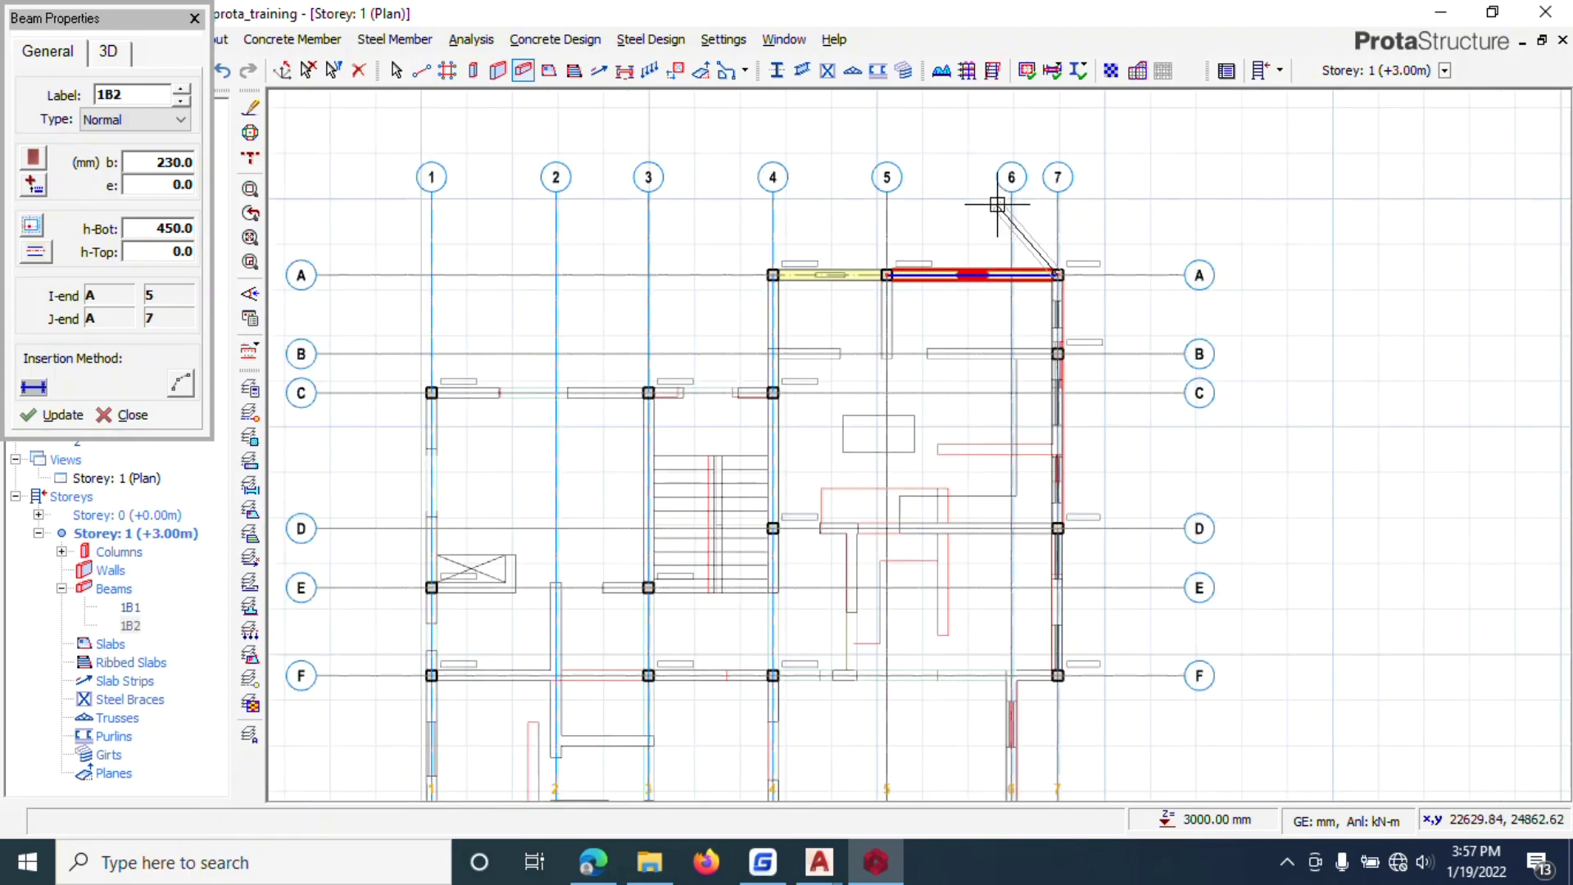
scroll(1065, 295, down, 3)
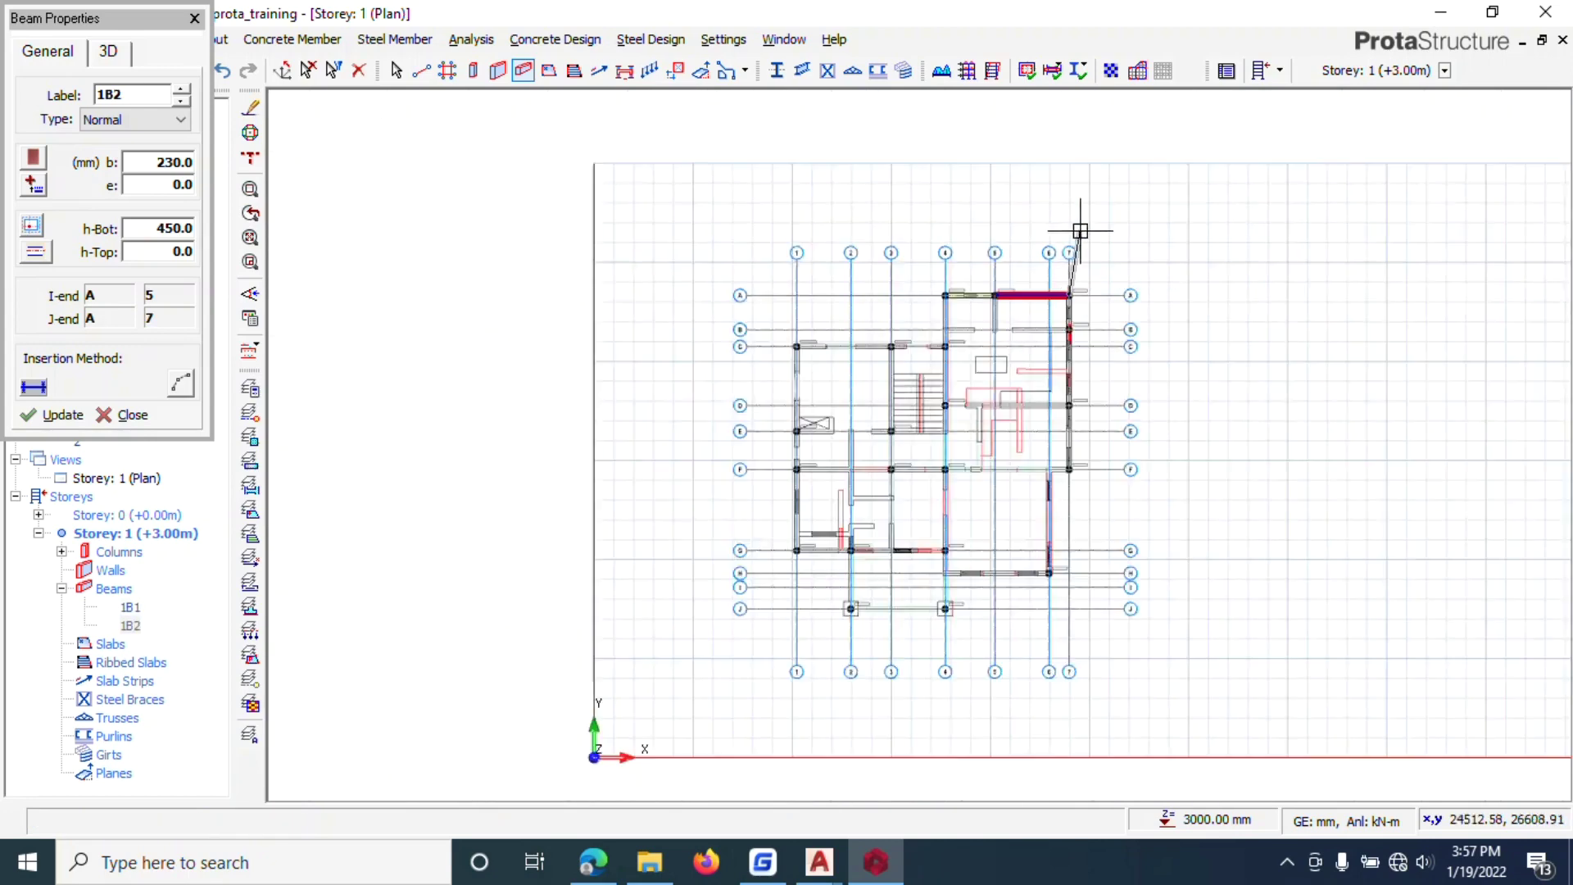
scroll(1073, 246, up, 3)
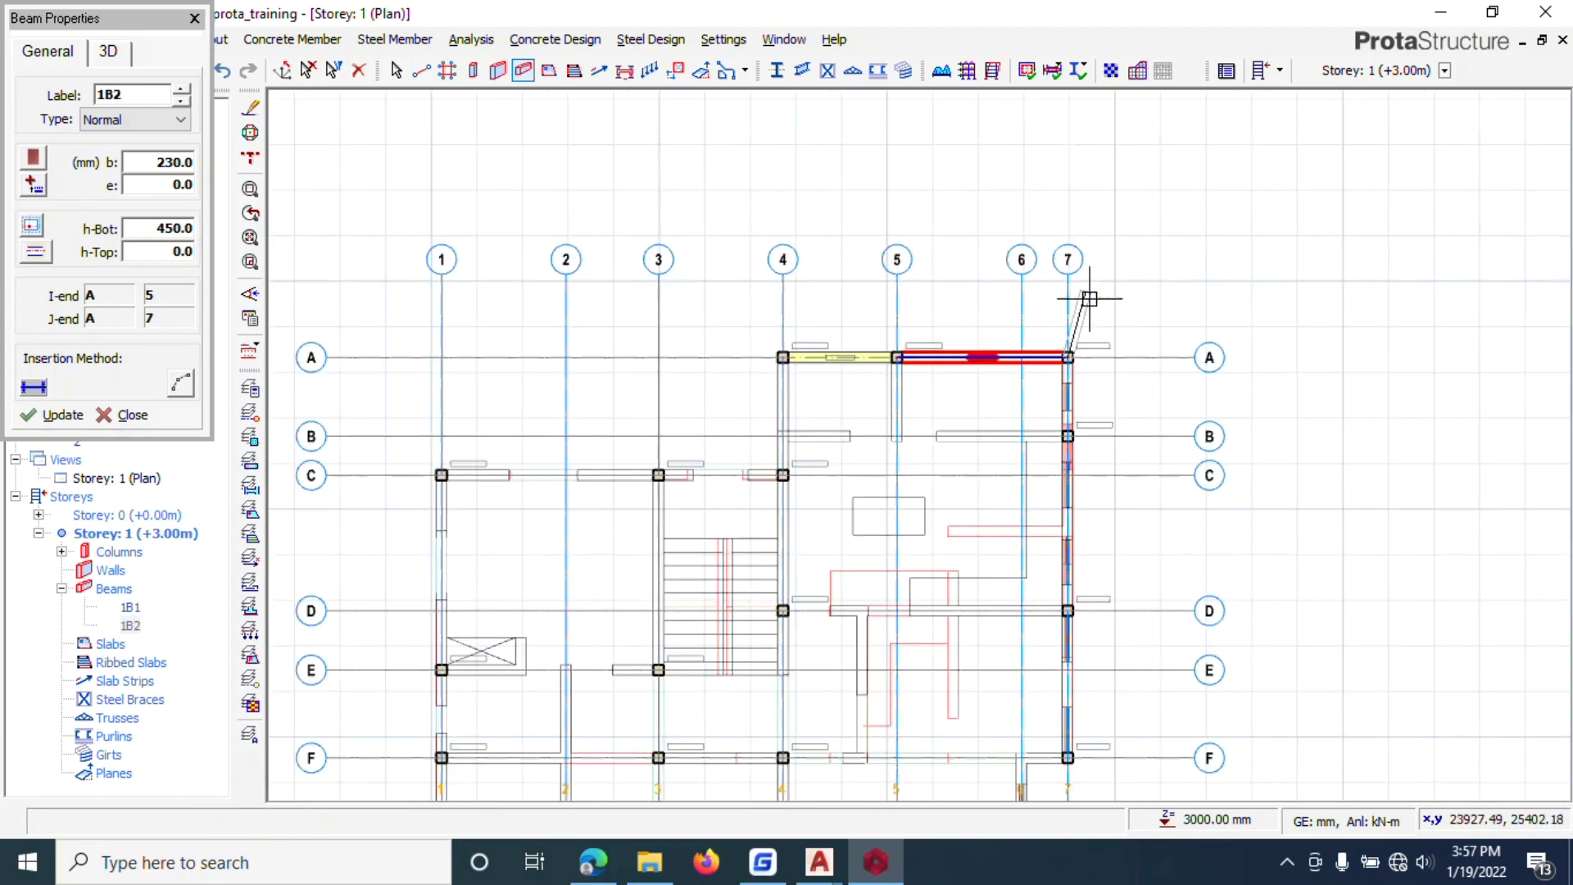
right_click(1141, 315)
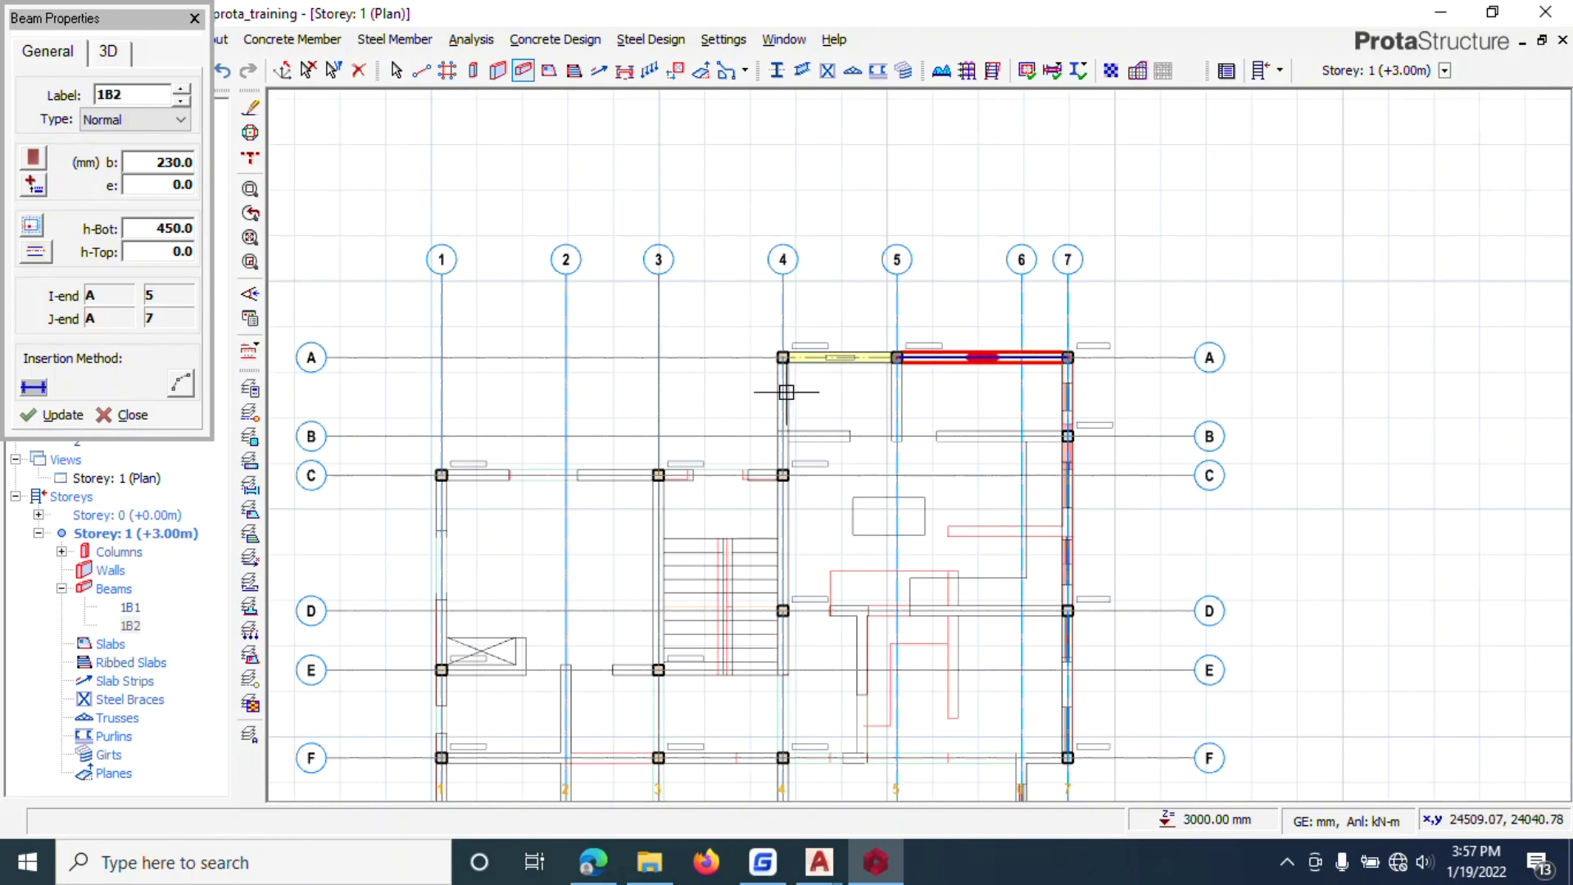
Step: Insert beams along axis C from axis 1 to axis 4 and along axis D from axis 4 to axis 7
click(443, 473)
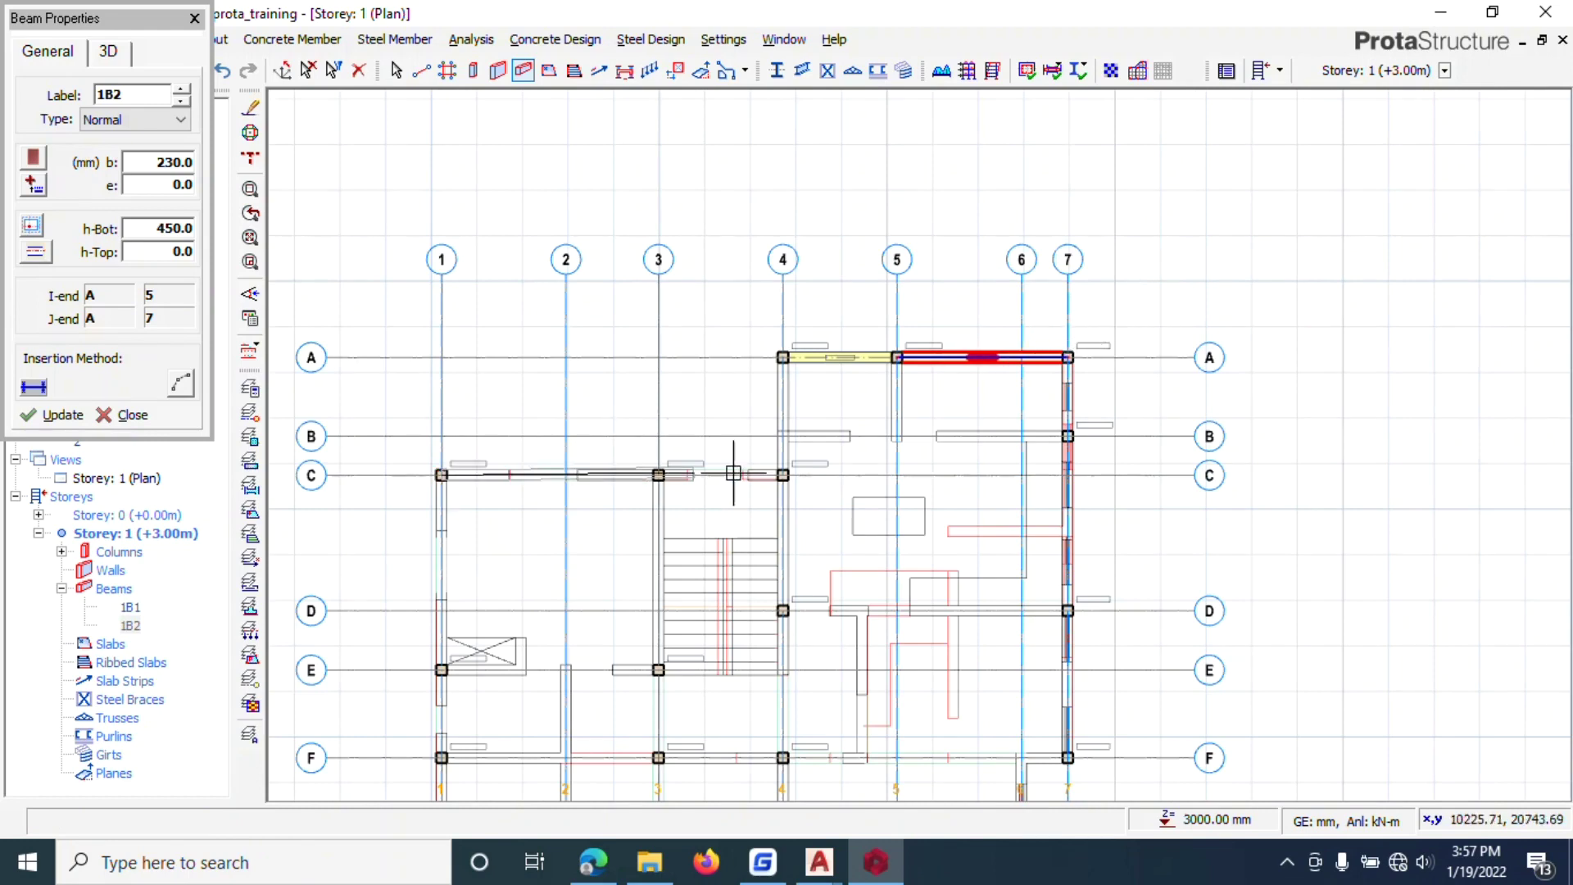
click(785, 475)
scroll(860, 228, down, 2)
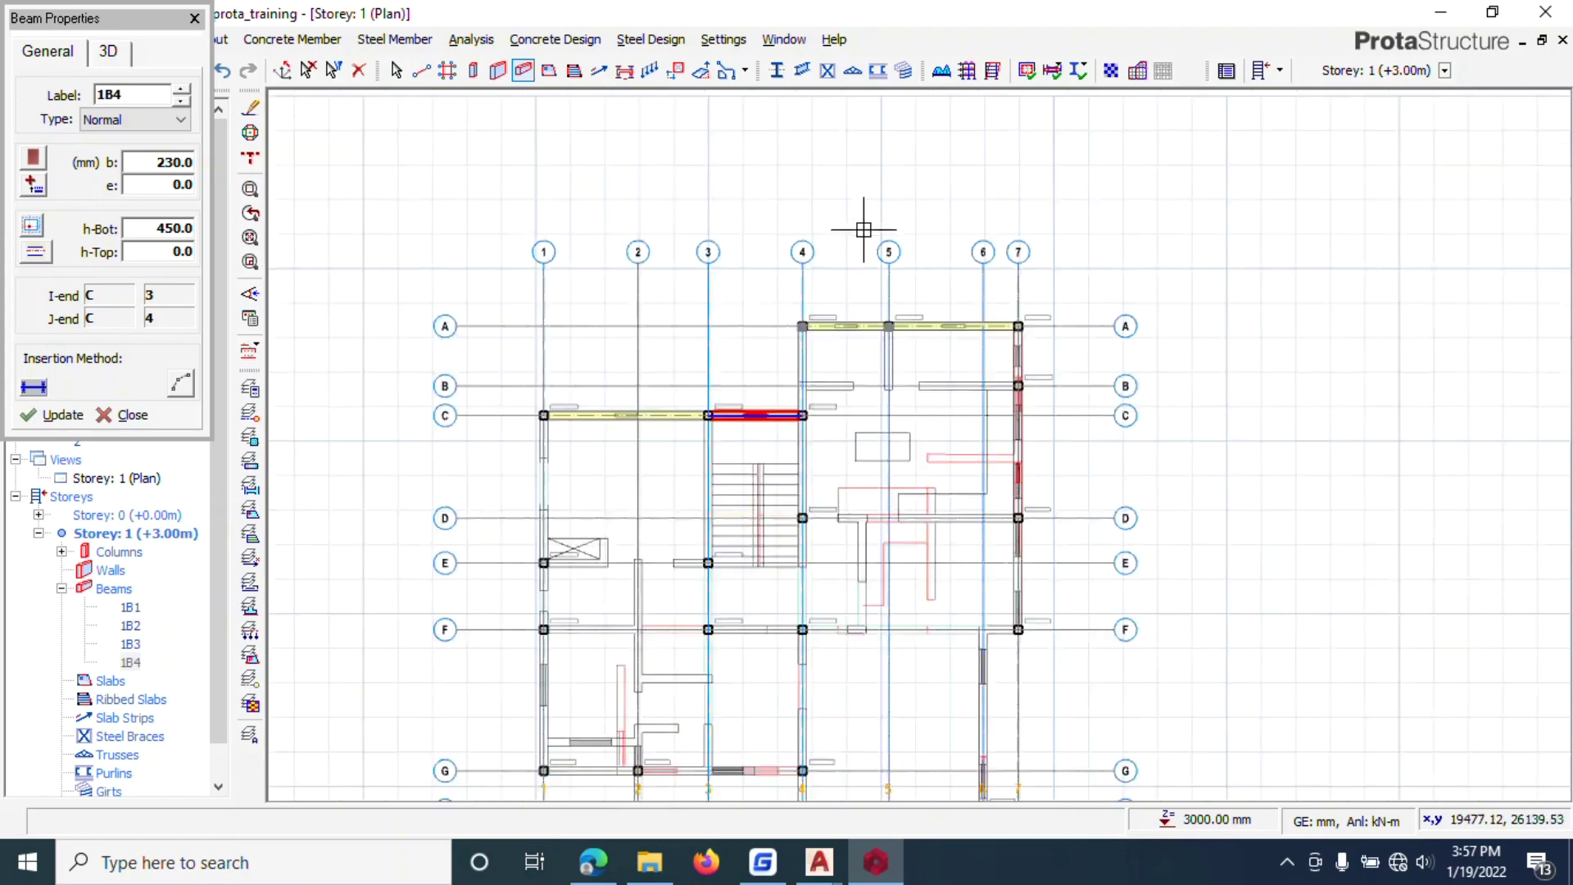
scroll(773, 439, up, 2)
scroll(830, 374, up, 2)
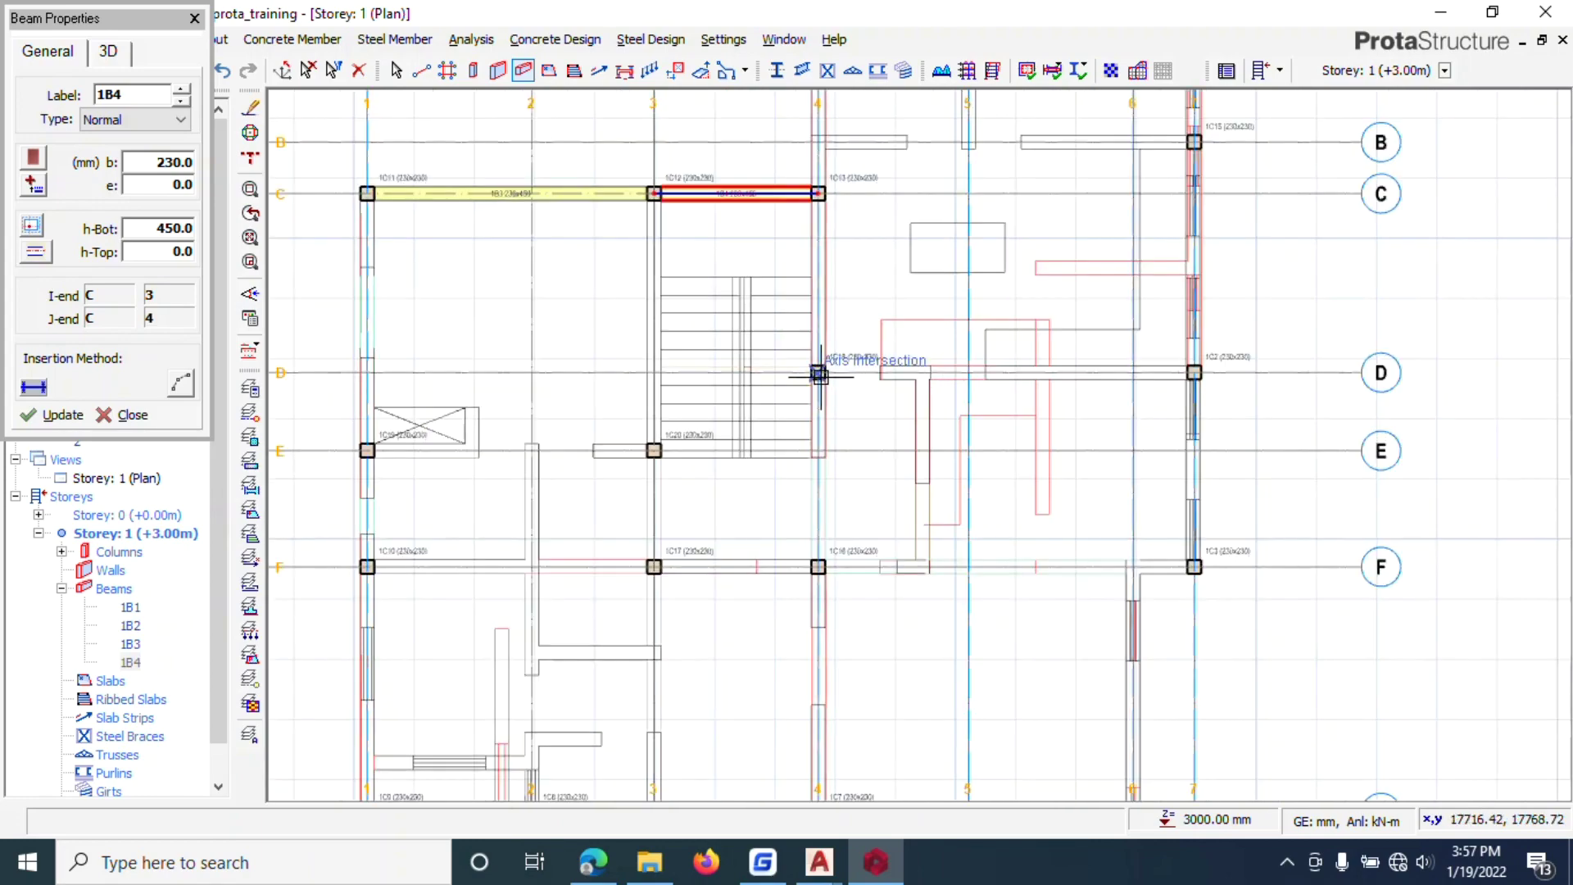
click(818, 373)
click(1194, 372)
Step: Insert the beams along axis 4, spanning from axis A down to axis G
scroll(702, 439, down, 3)
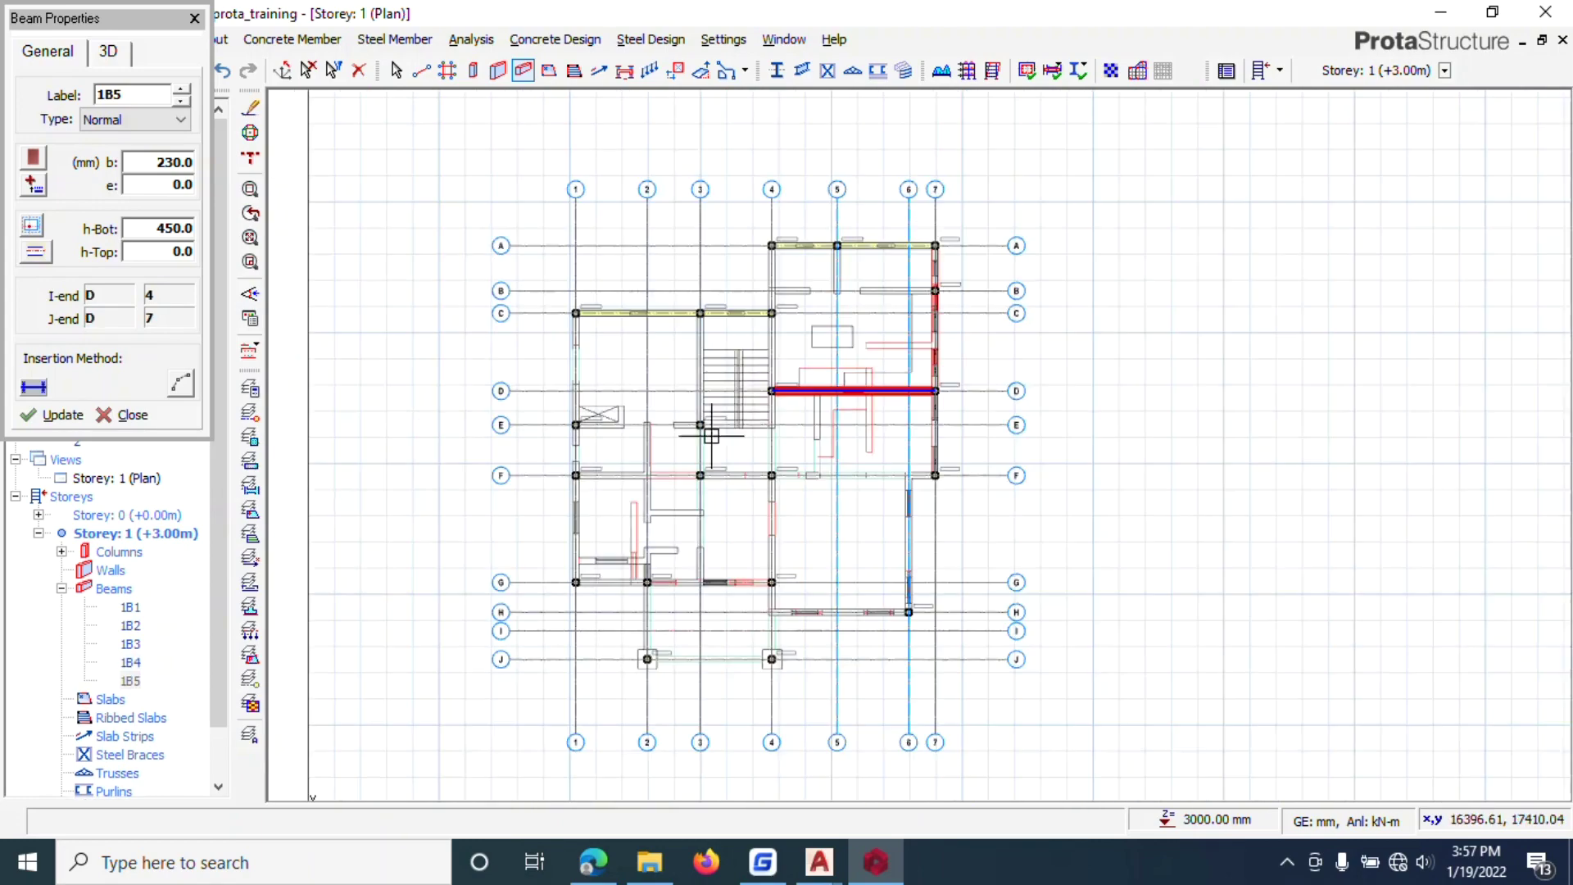
scroll(580, 415, up, 2)
scroll(815, 317, down, 2)
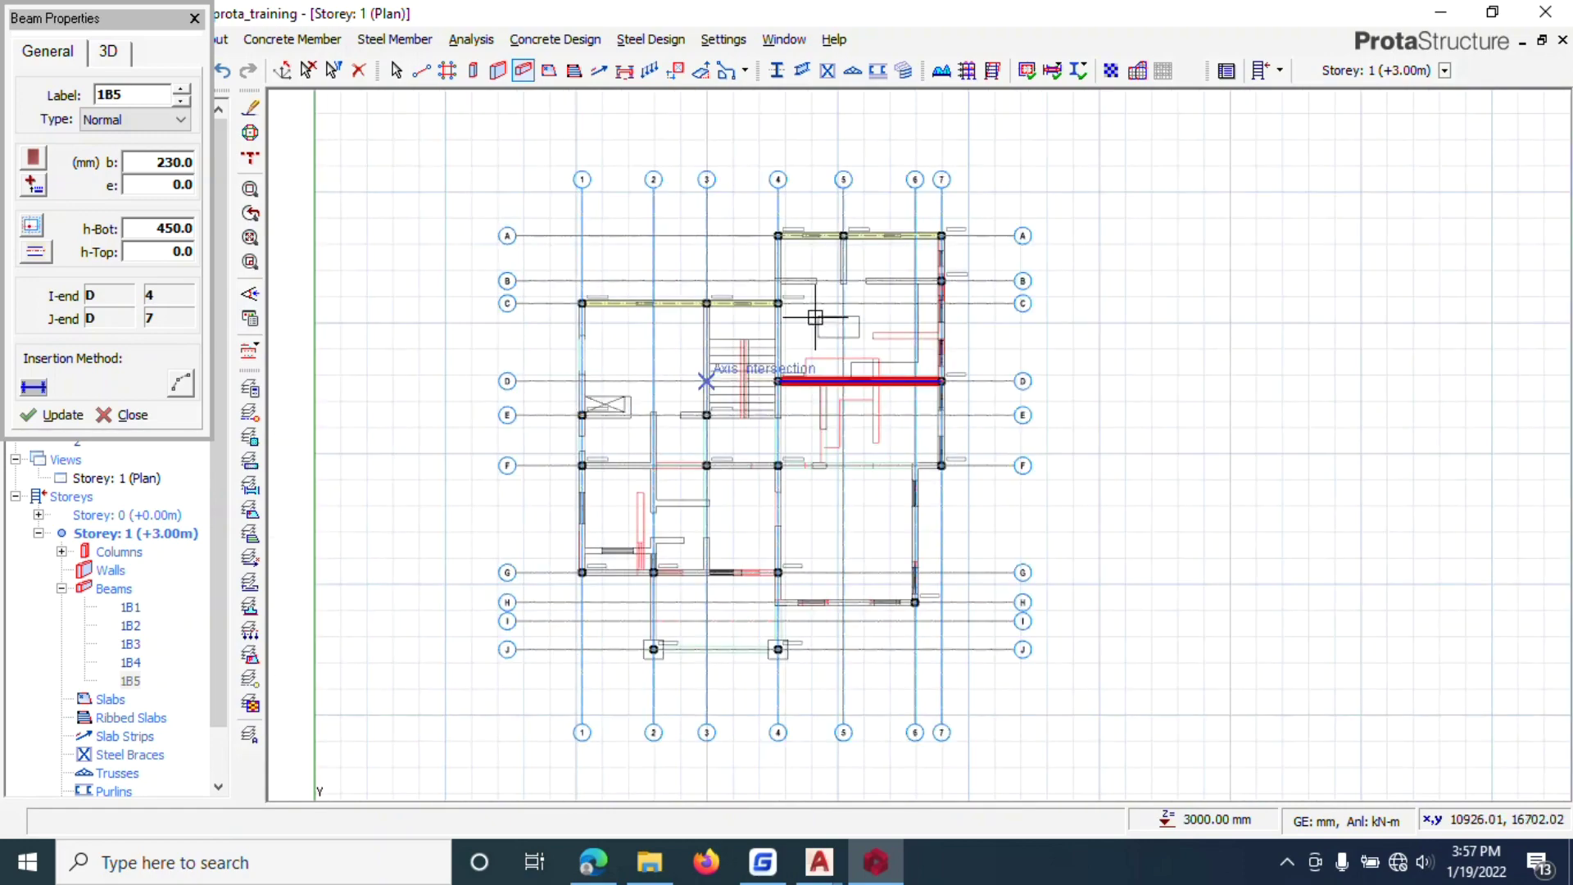
scroll(780, 232, up, 1)
scroll(785, 461, down, 1)
scroll(783, 508, up, 2)
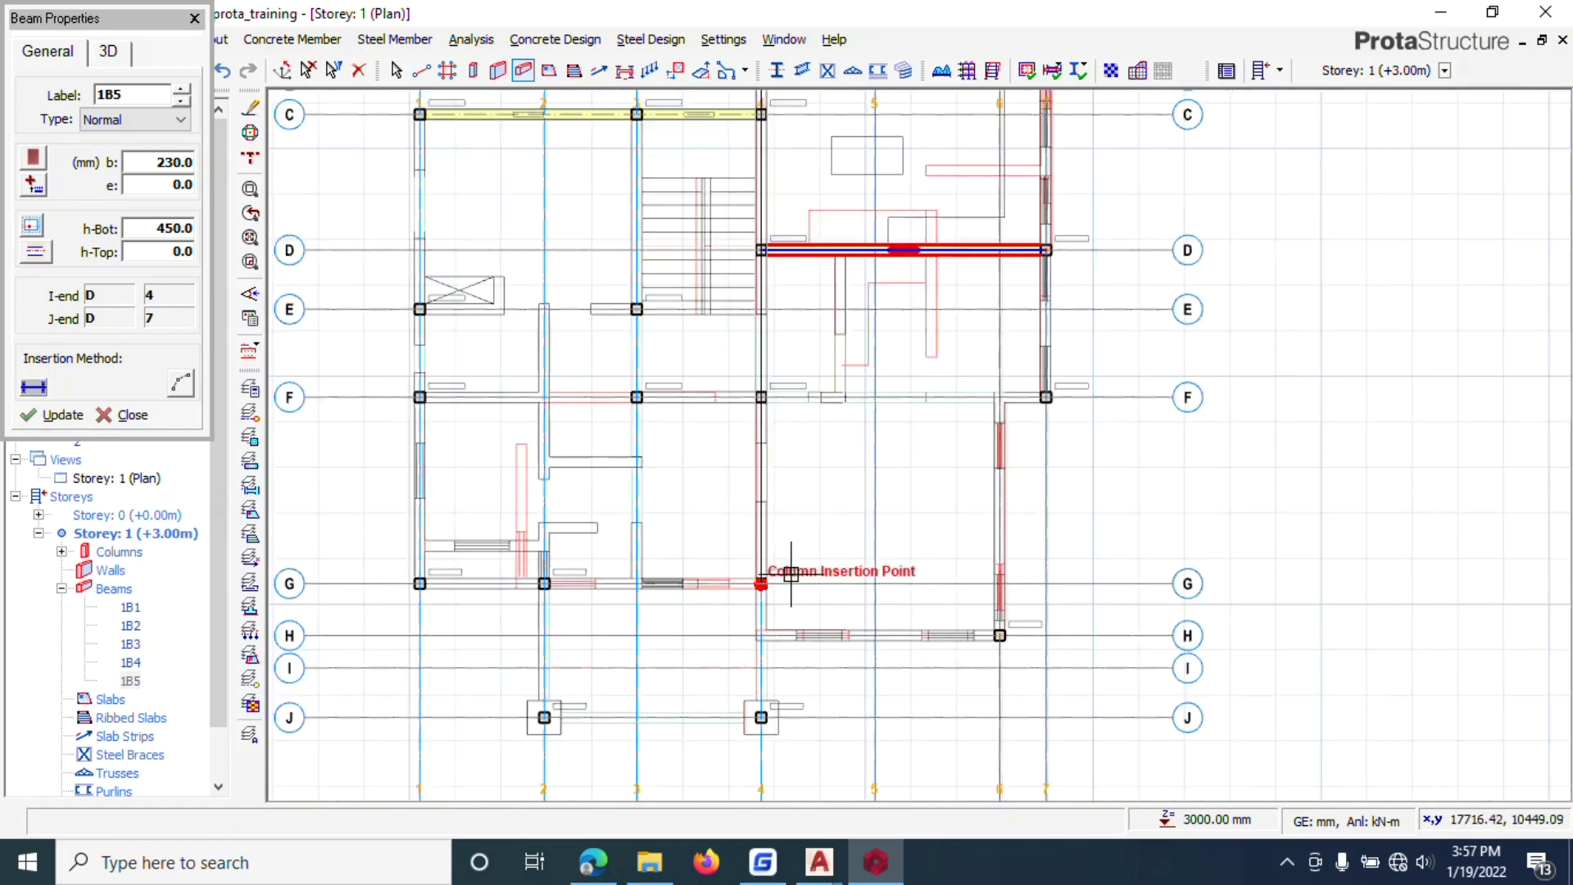
scroll(766, 565, down, 1)
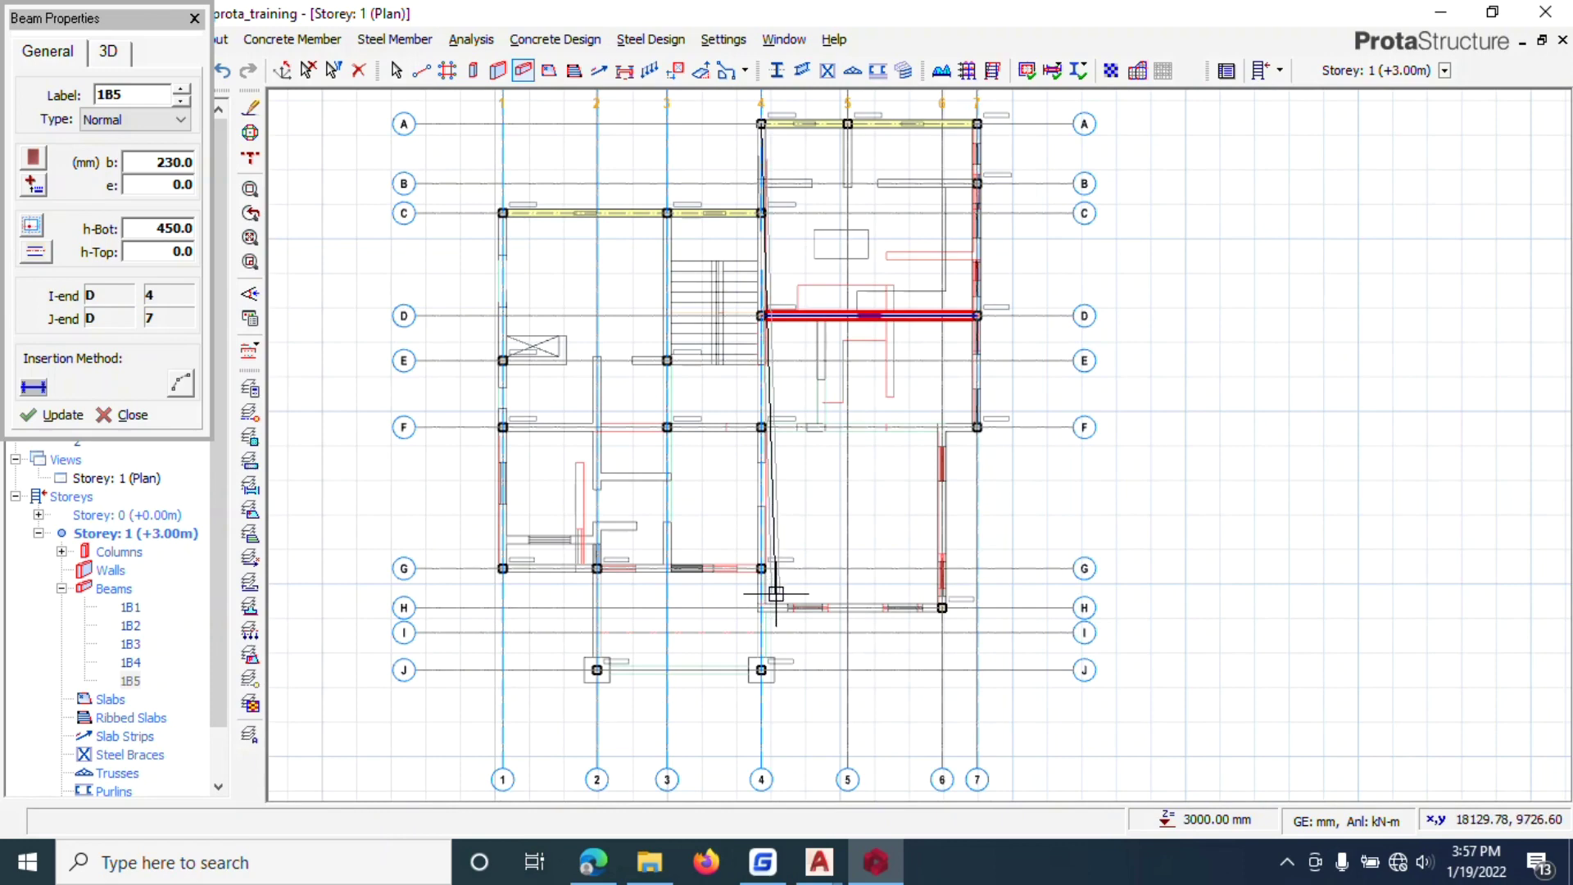
scroll(766, 564, up, 2)
click(766, 565)
Step: Insert the beams along axis 1, spanning from axis C to axis G
scroll(989, 578, down, 3)
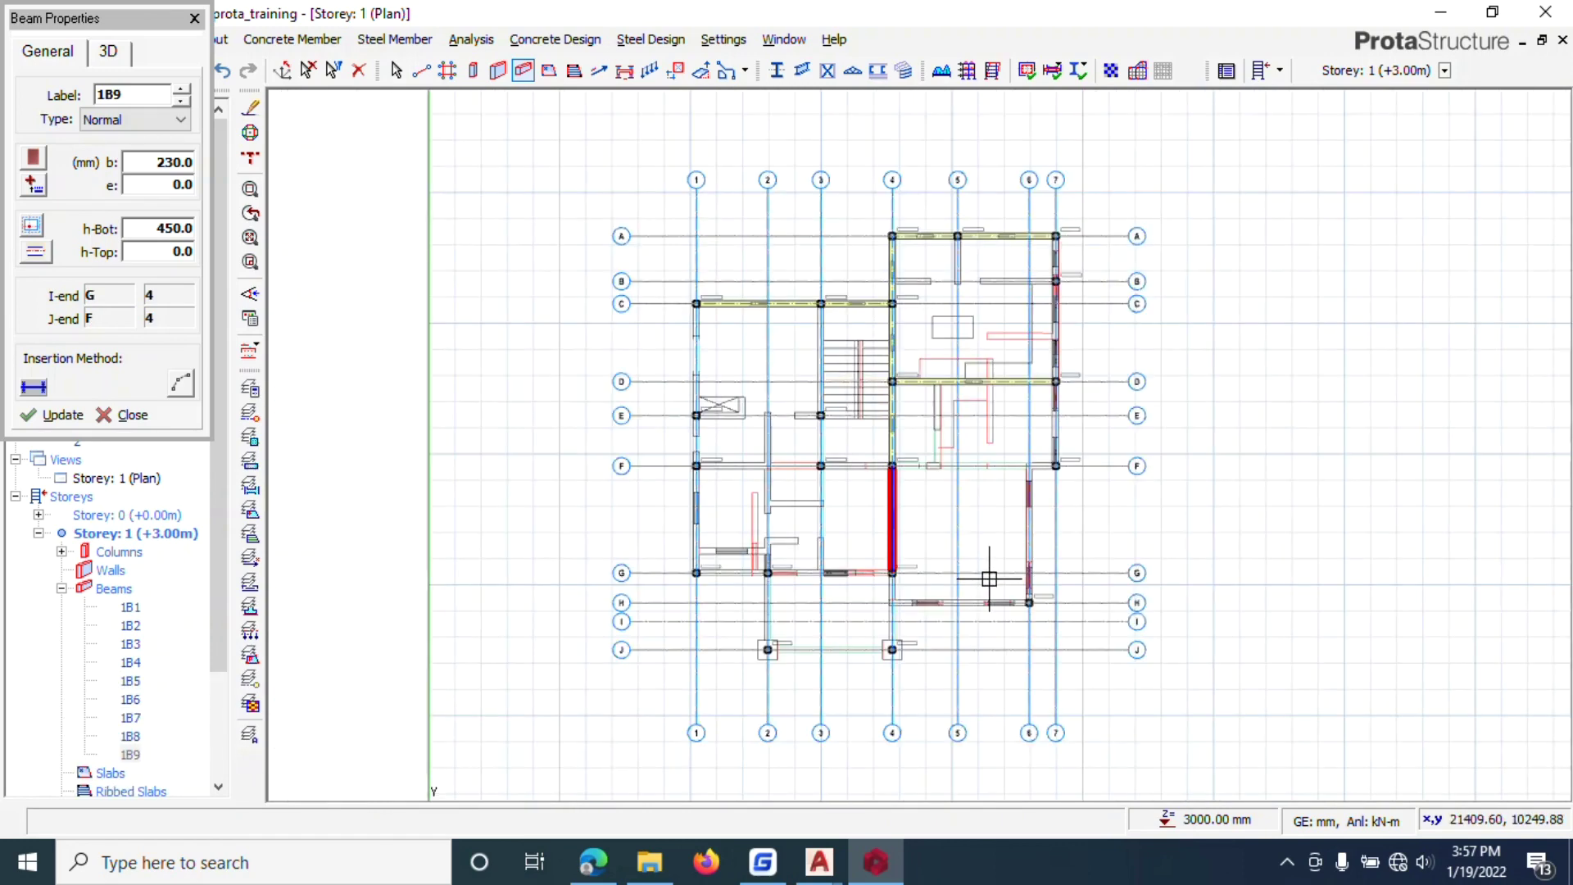
scroll(697, 304, up, 2)
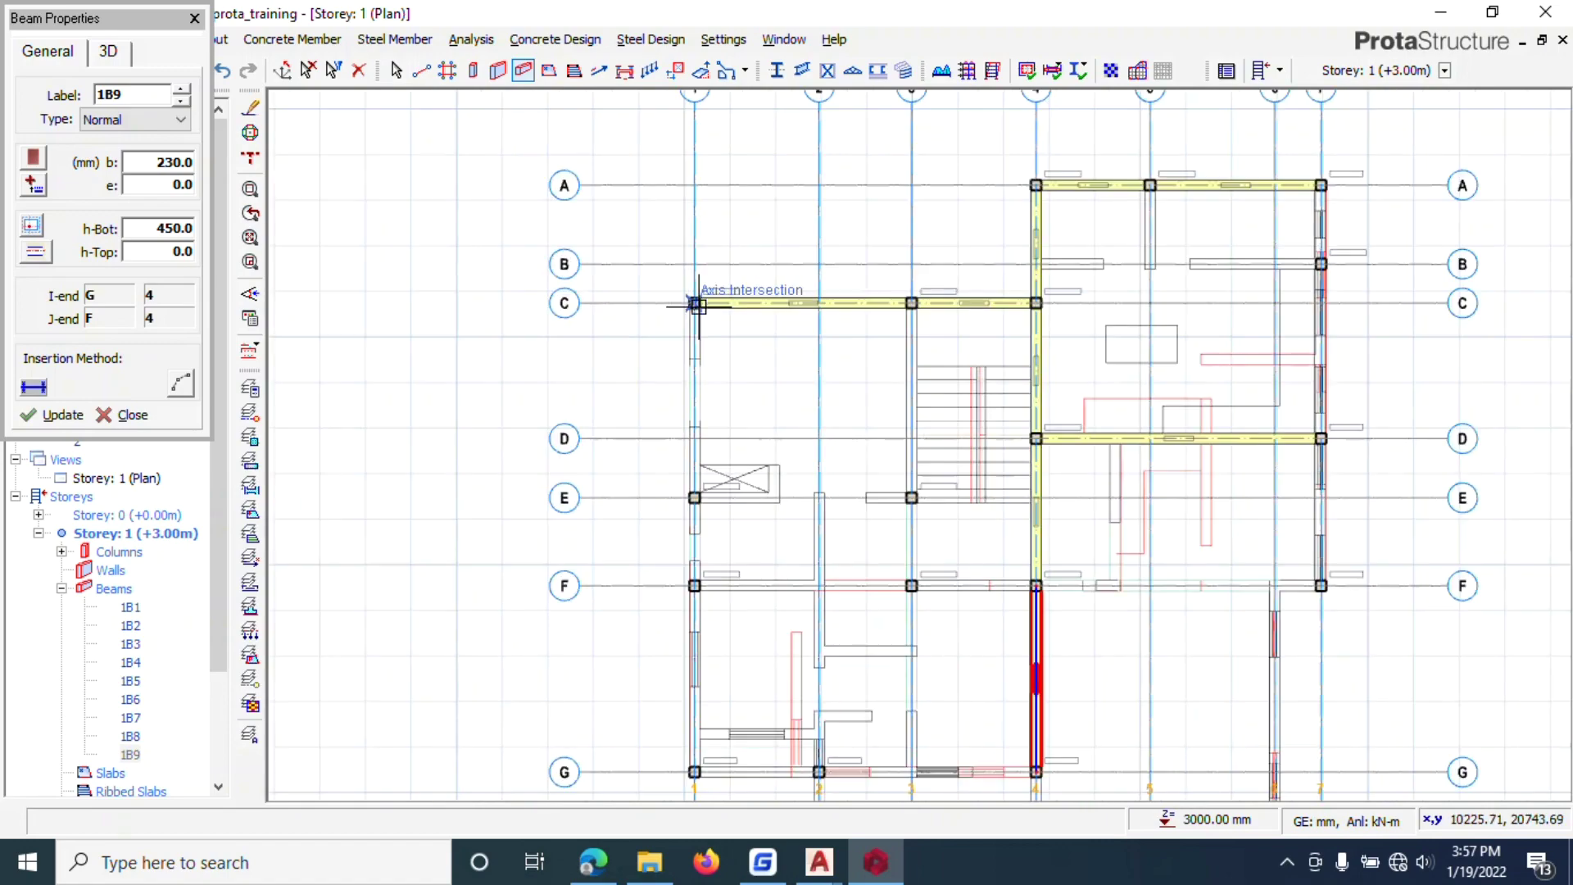
click(697, 304)
scroll(697, 304, down, 2)
scroll(702, 551, up, 3)
click(680, 633)
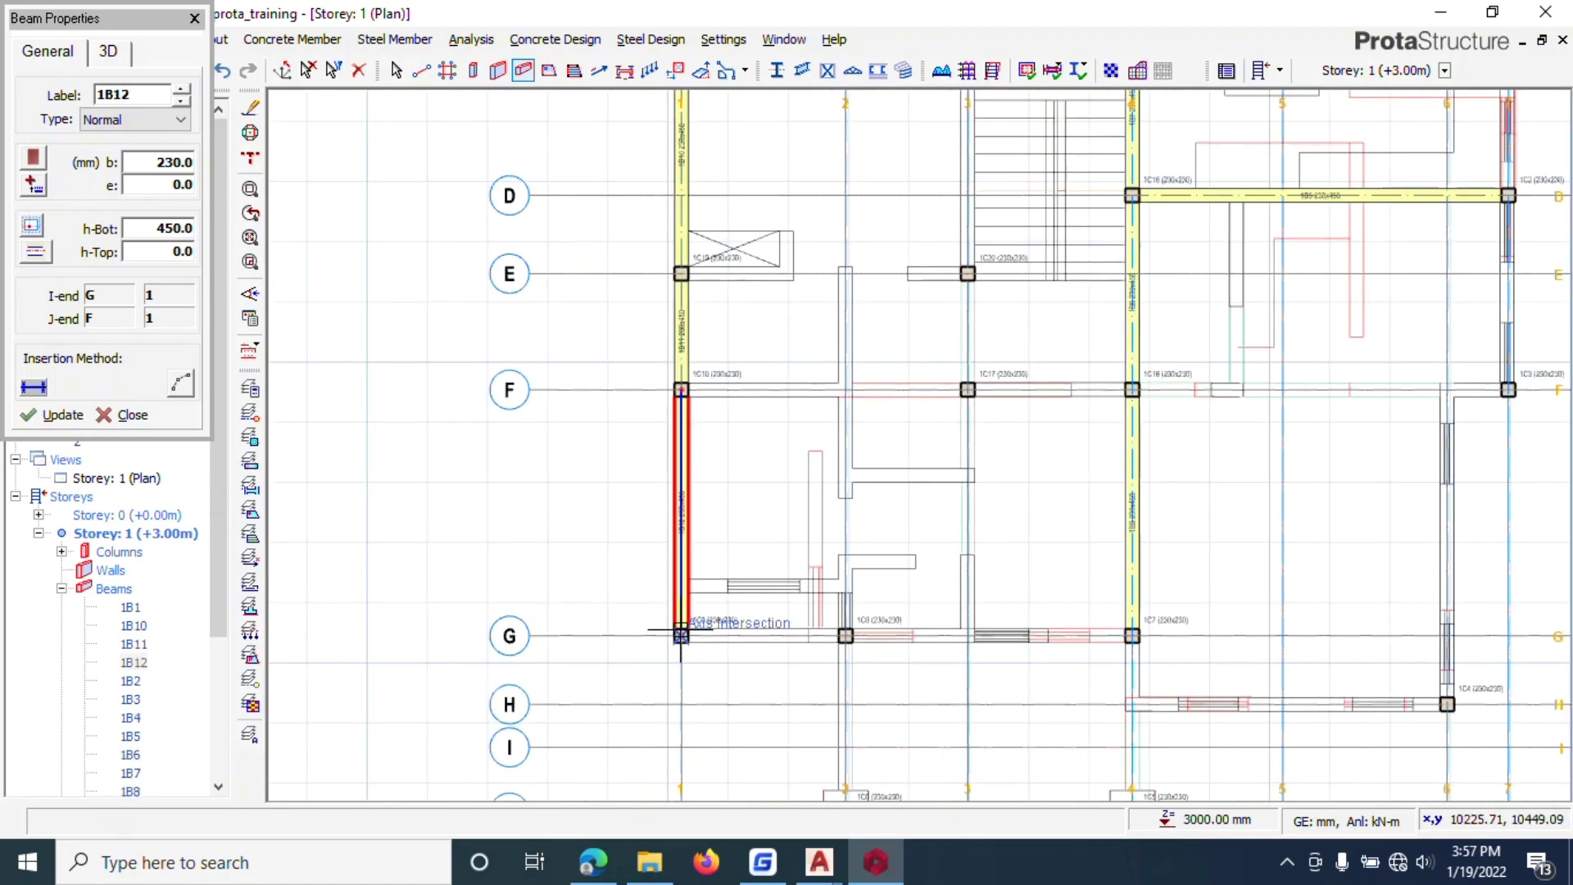
Step: Insert the beams along axis 7, spanning from axis A to axis F
scroll(680, 634, down, 3)
scroll(643, 393, up, 1)
scroll(745, 245, down, 1)
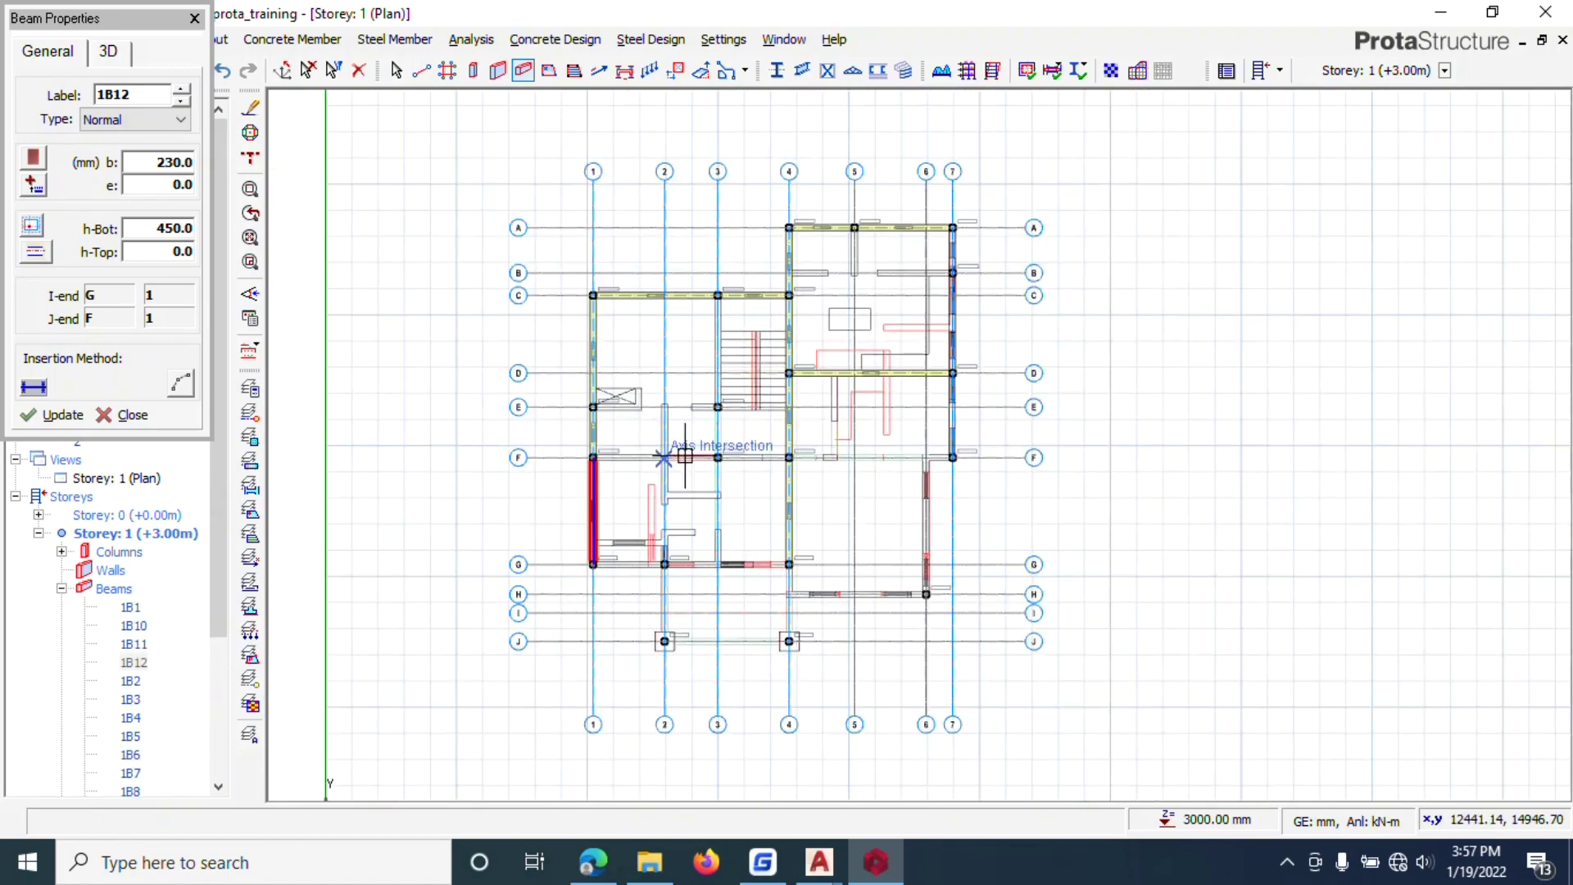
scroll(952, 273, up, 2)
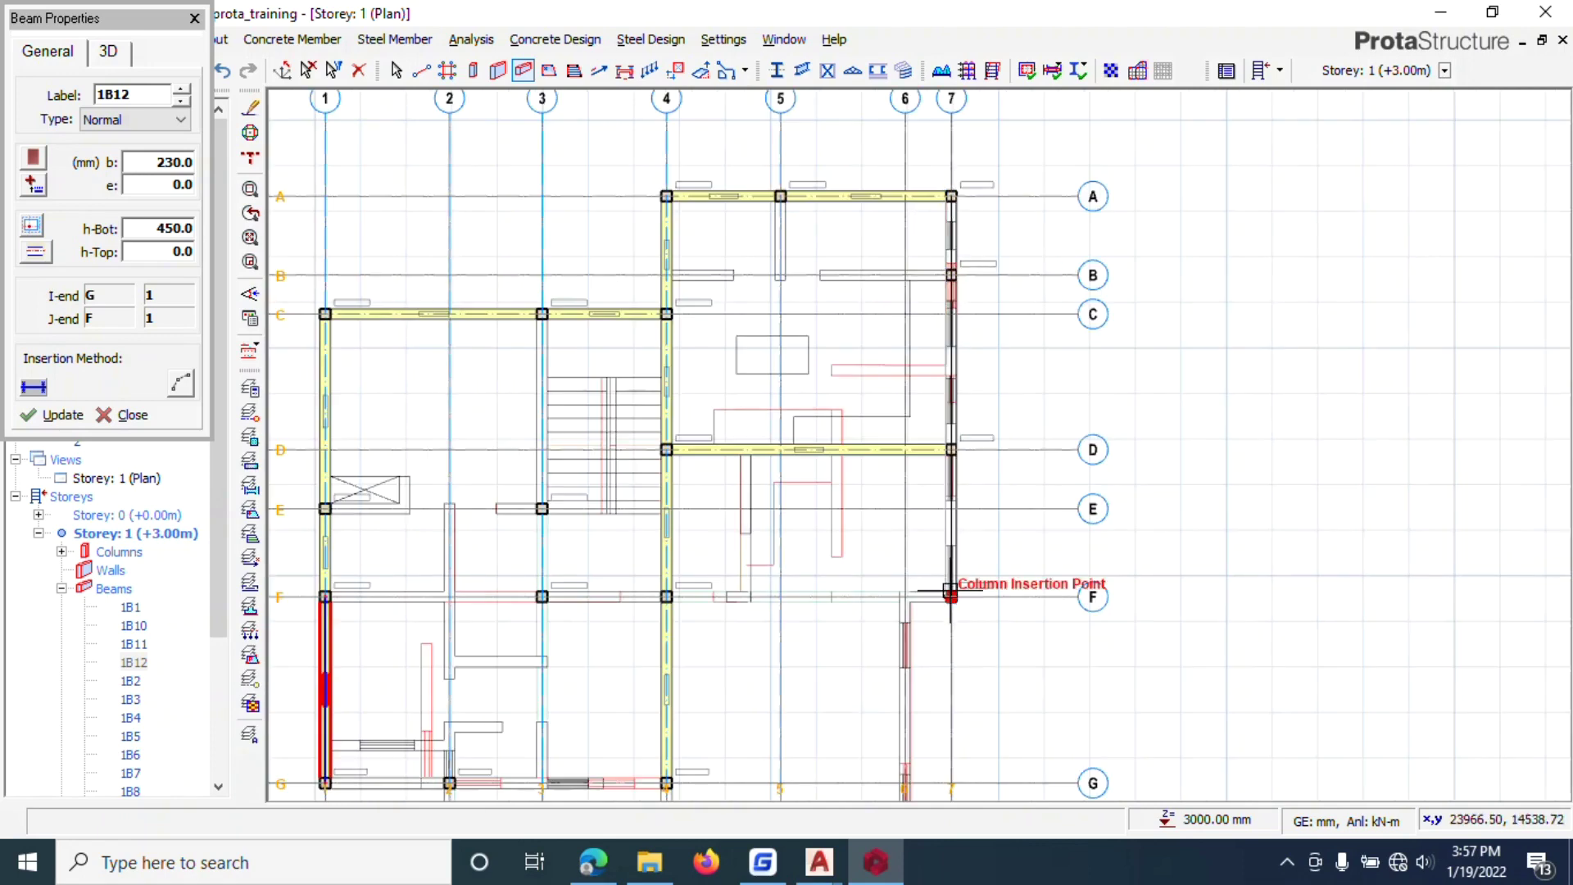
click(951, 590)
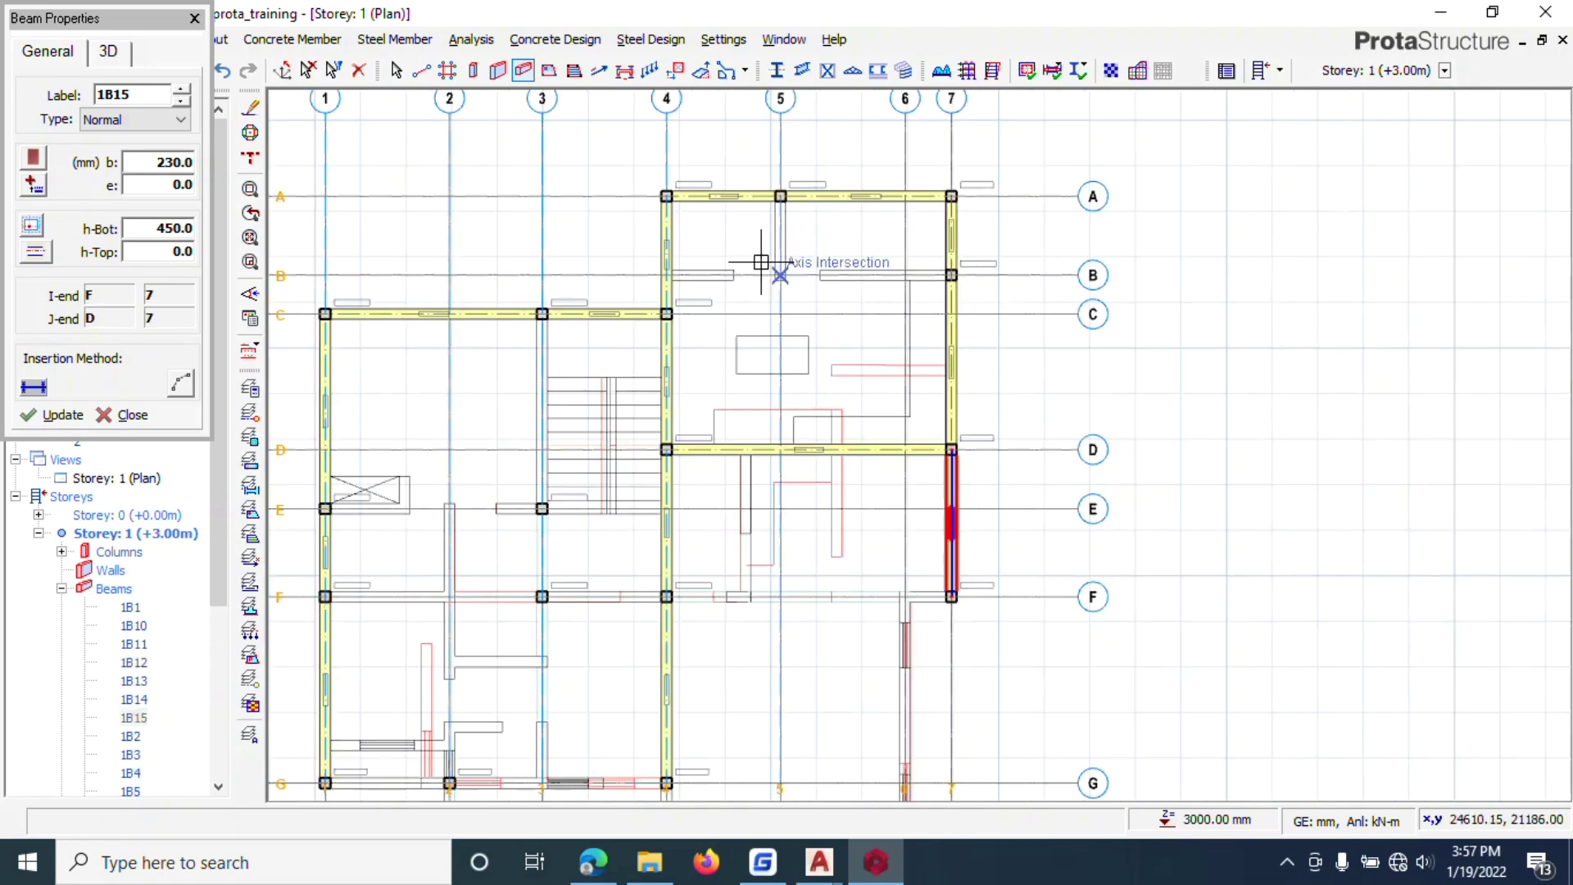
Step: Insert a beam along axis B between axes 7 and 4
click(951, 272)
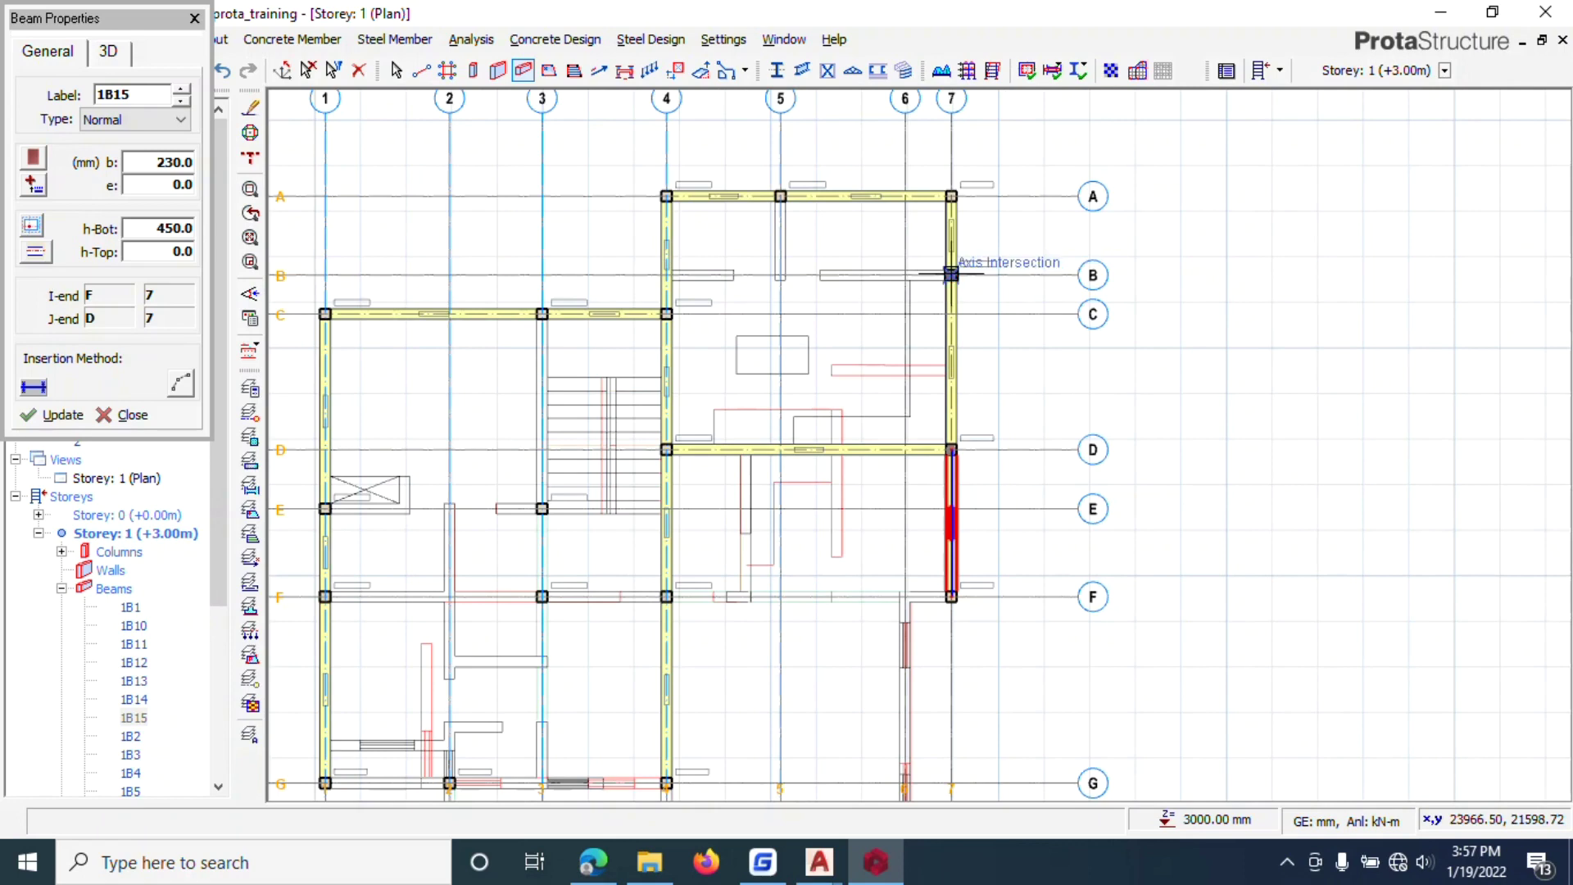
click(666, 275)
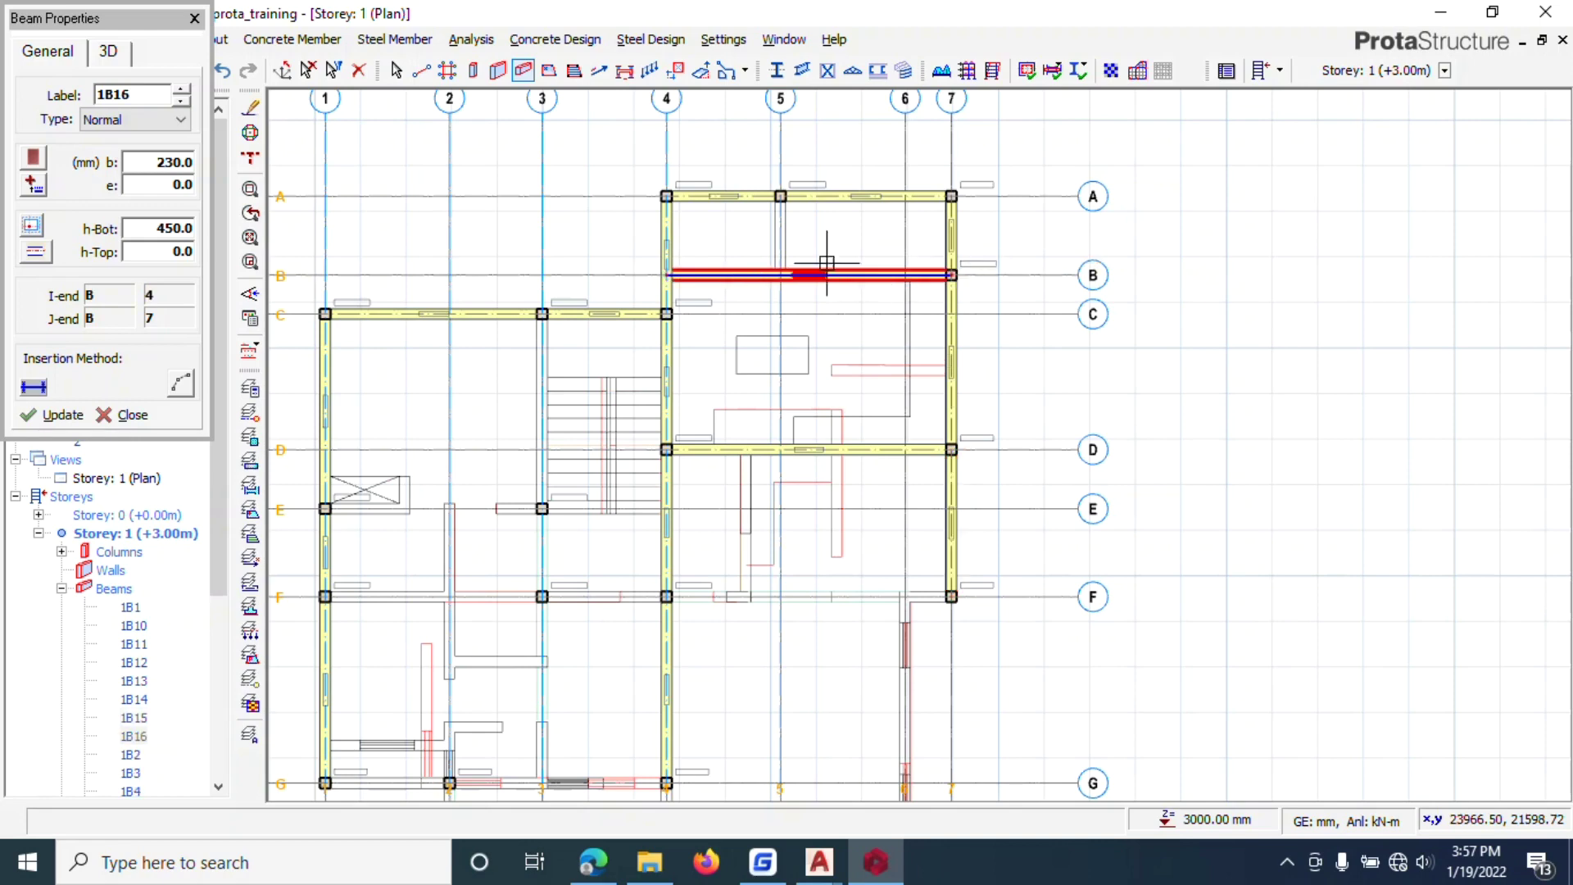
scroll(779, 197, up, 3)
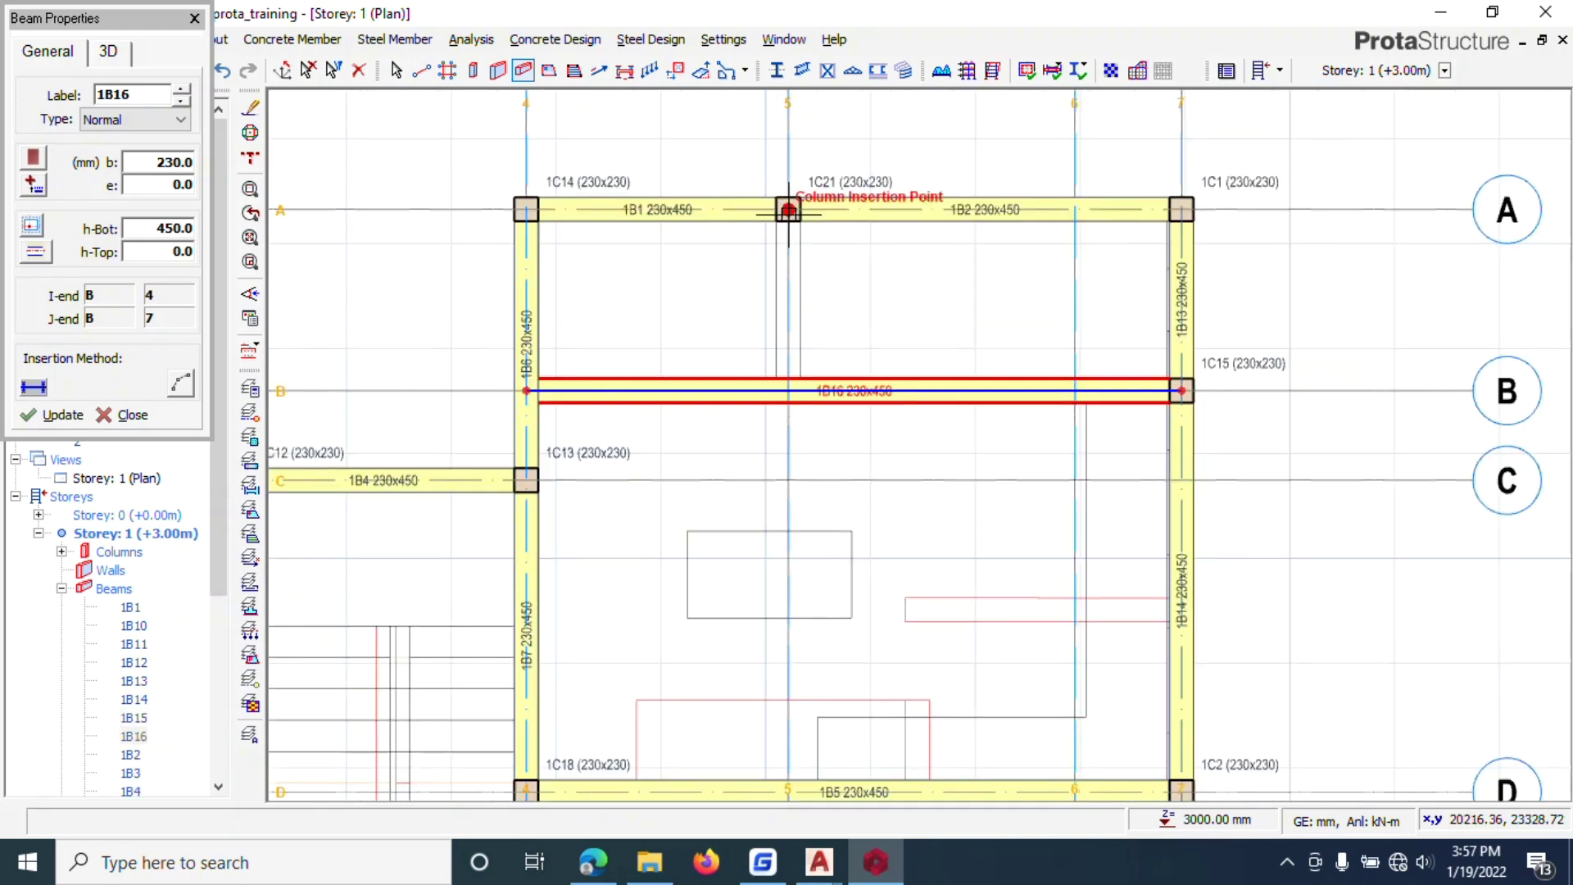
scroll(788, 211, down, 6)
scroll(709, 342, up, 3)
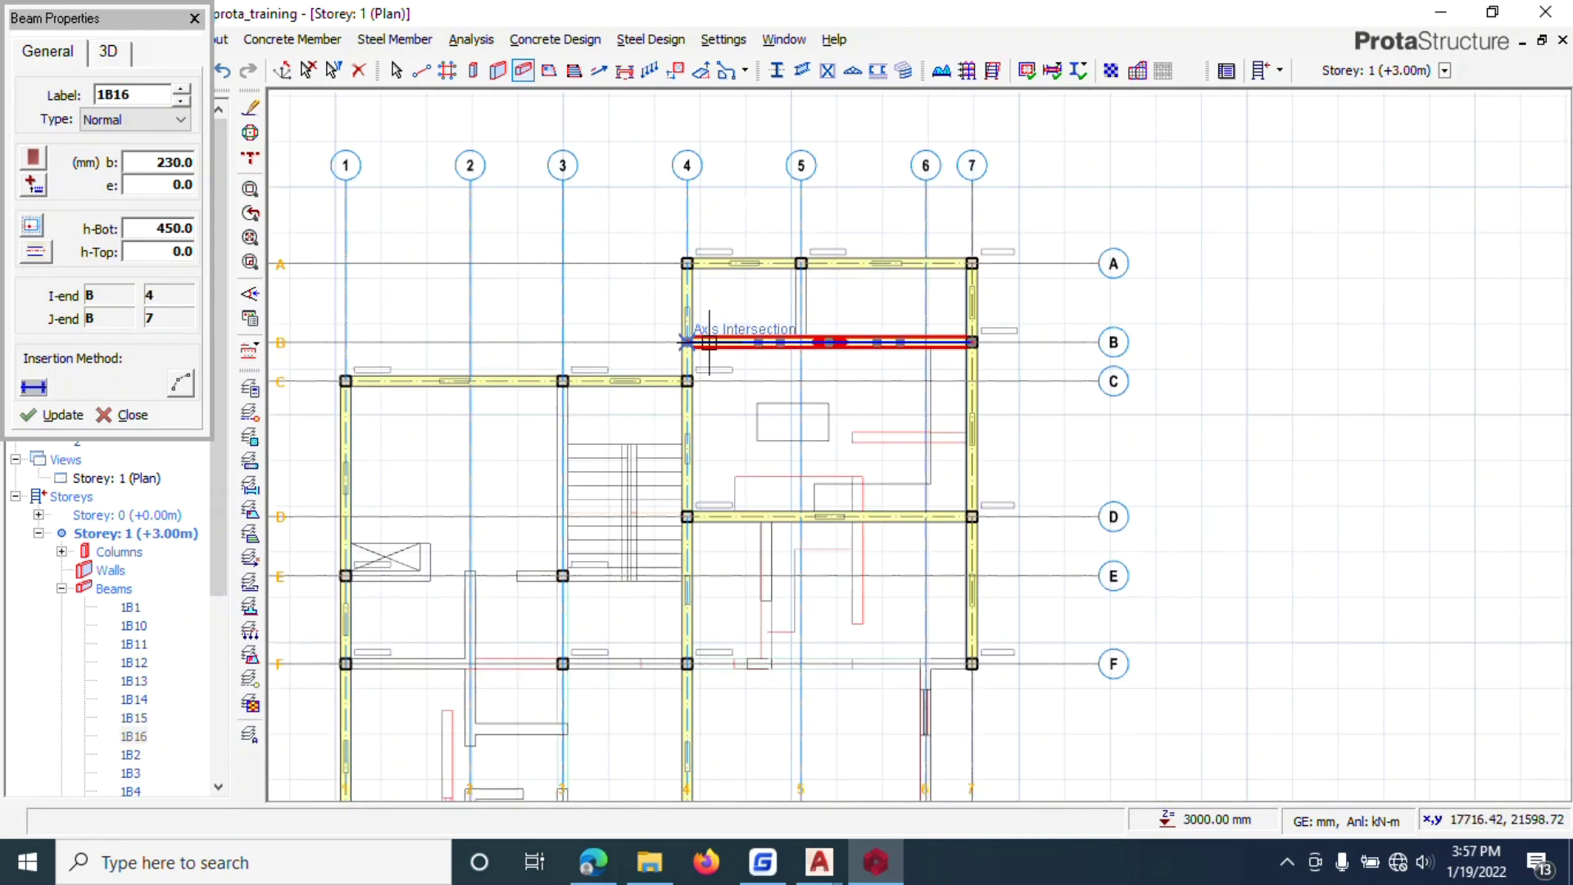
Step: Switch to all.dwg in AutoCAD and examine the wall layout on the ground floor and first floor plans
click(754, 858)
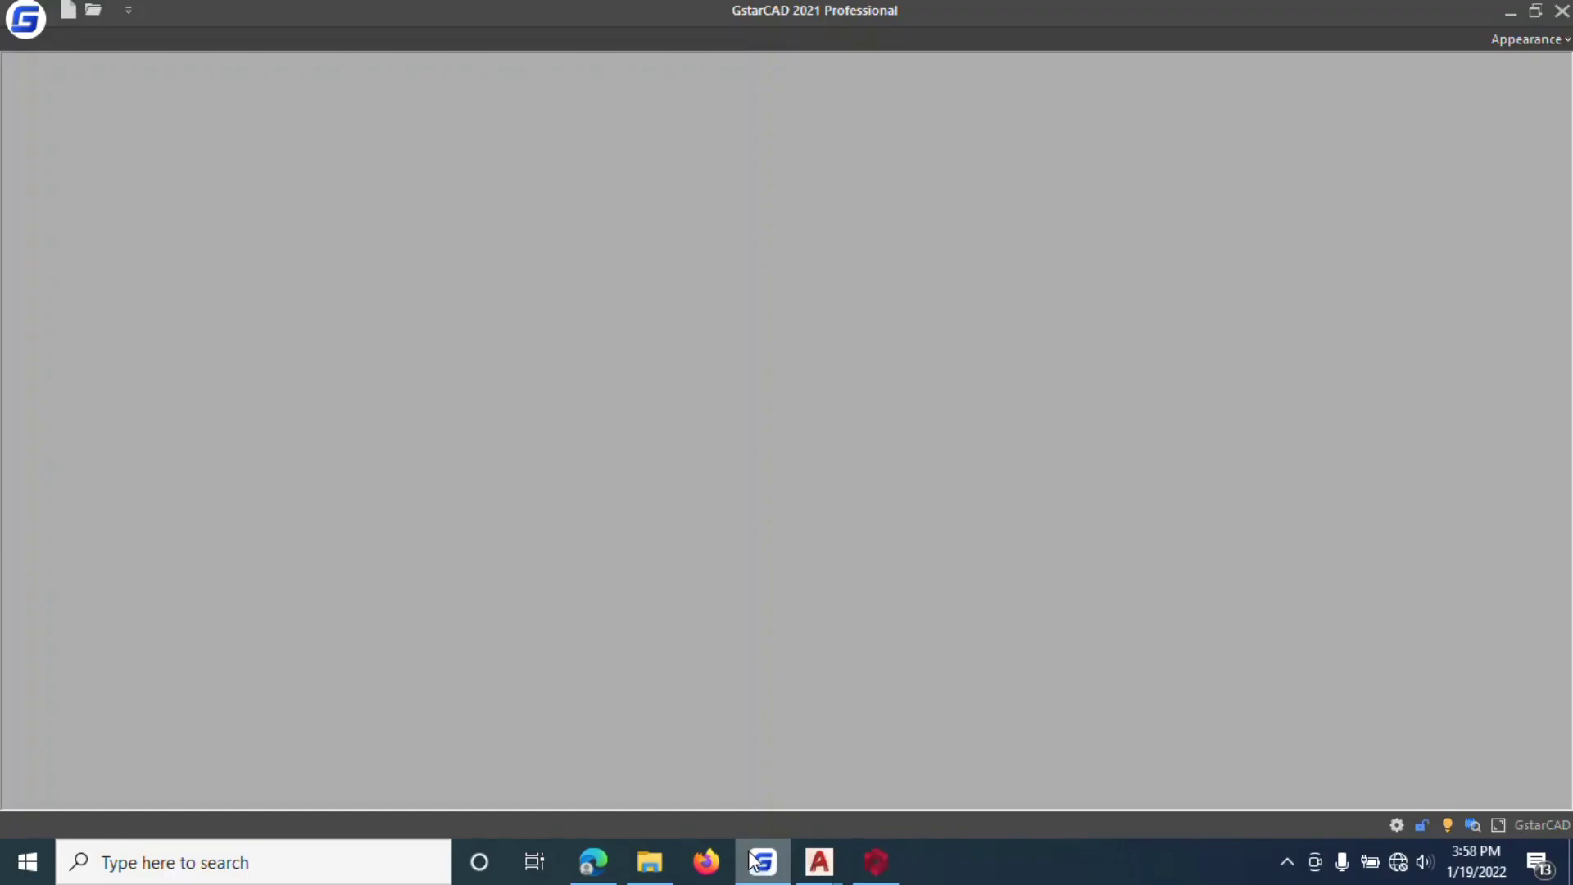
mouse_move(819, 858)
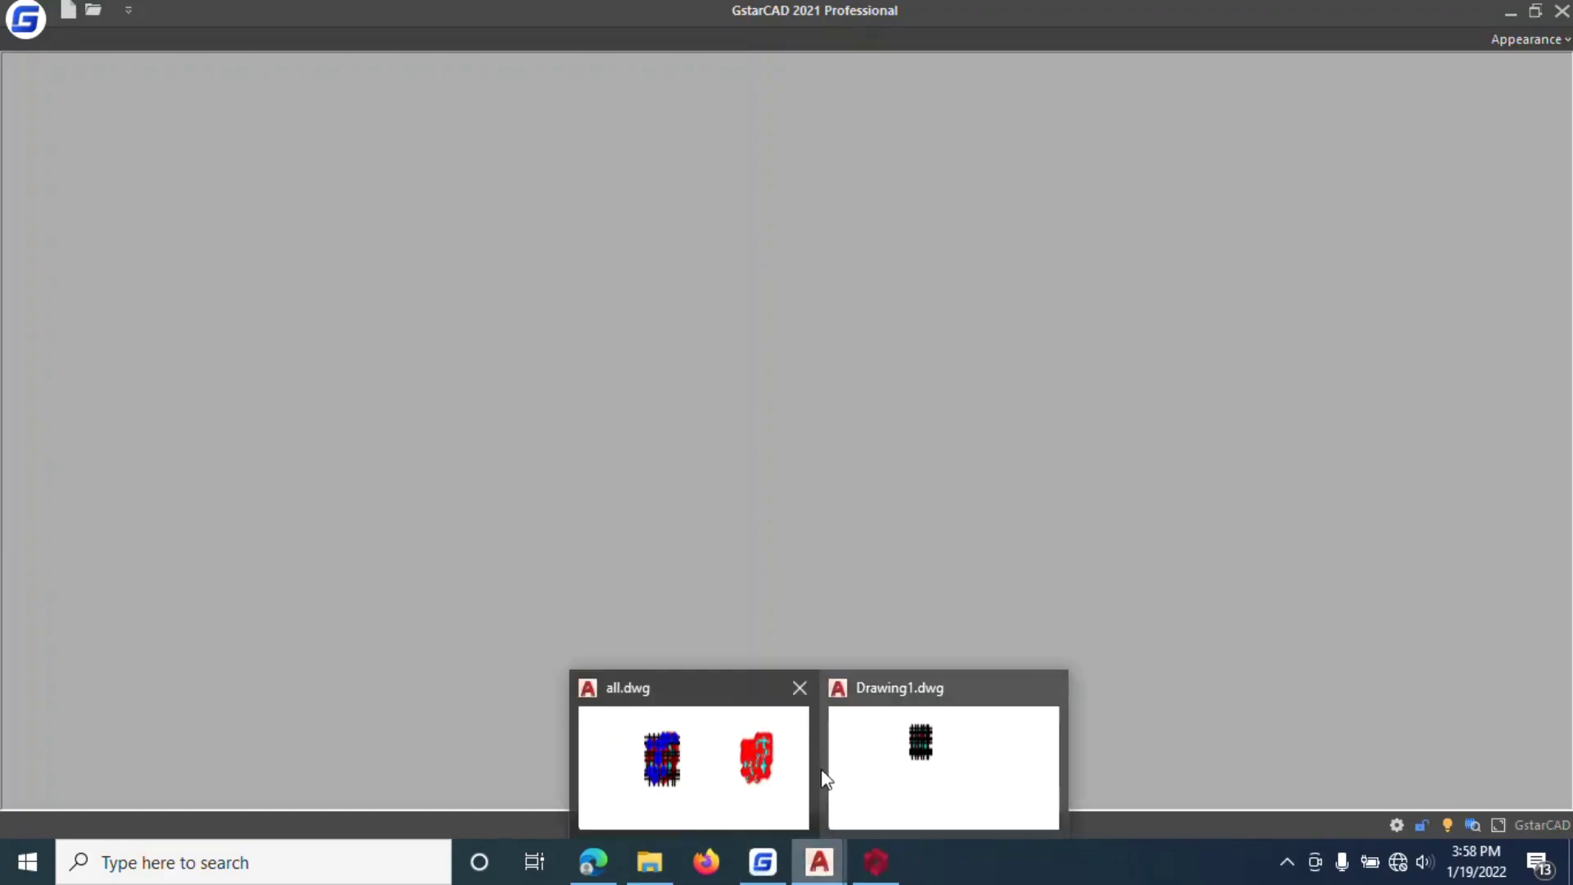
click(766, 771)
scroll(580, 497, down, 10)
scroll(800, 518, down, 4)
scroll(769, 229, up, 6)
scroll(942, 421, down, 3)
scroll(941, 421, up, 3)
scroll(695, 210, down, 4)
scroll(806, 568, down, 2)
scroll(721, 647, up, 15)
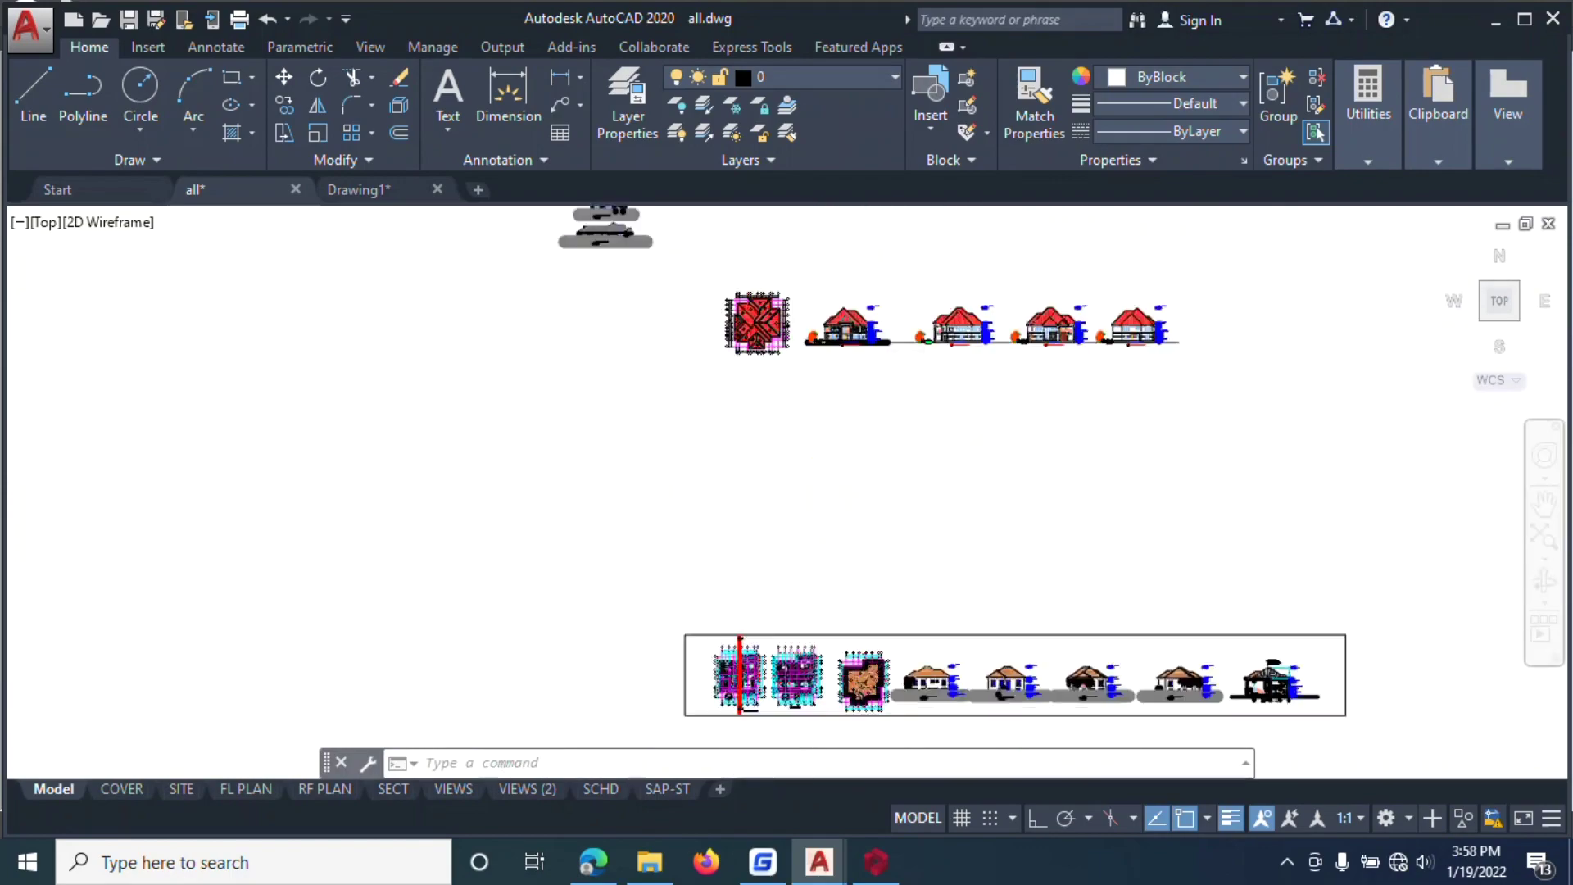
scroll(532, 602, up, 5)
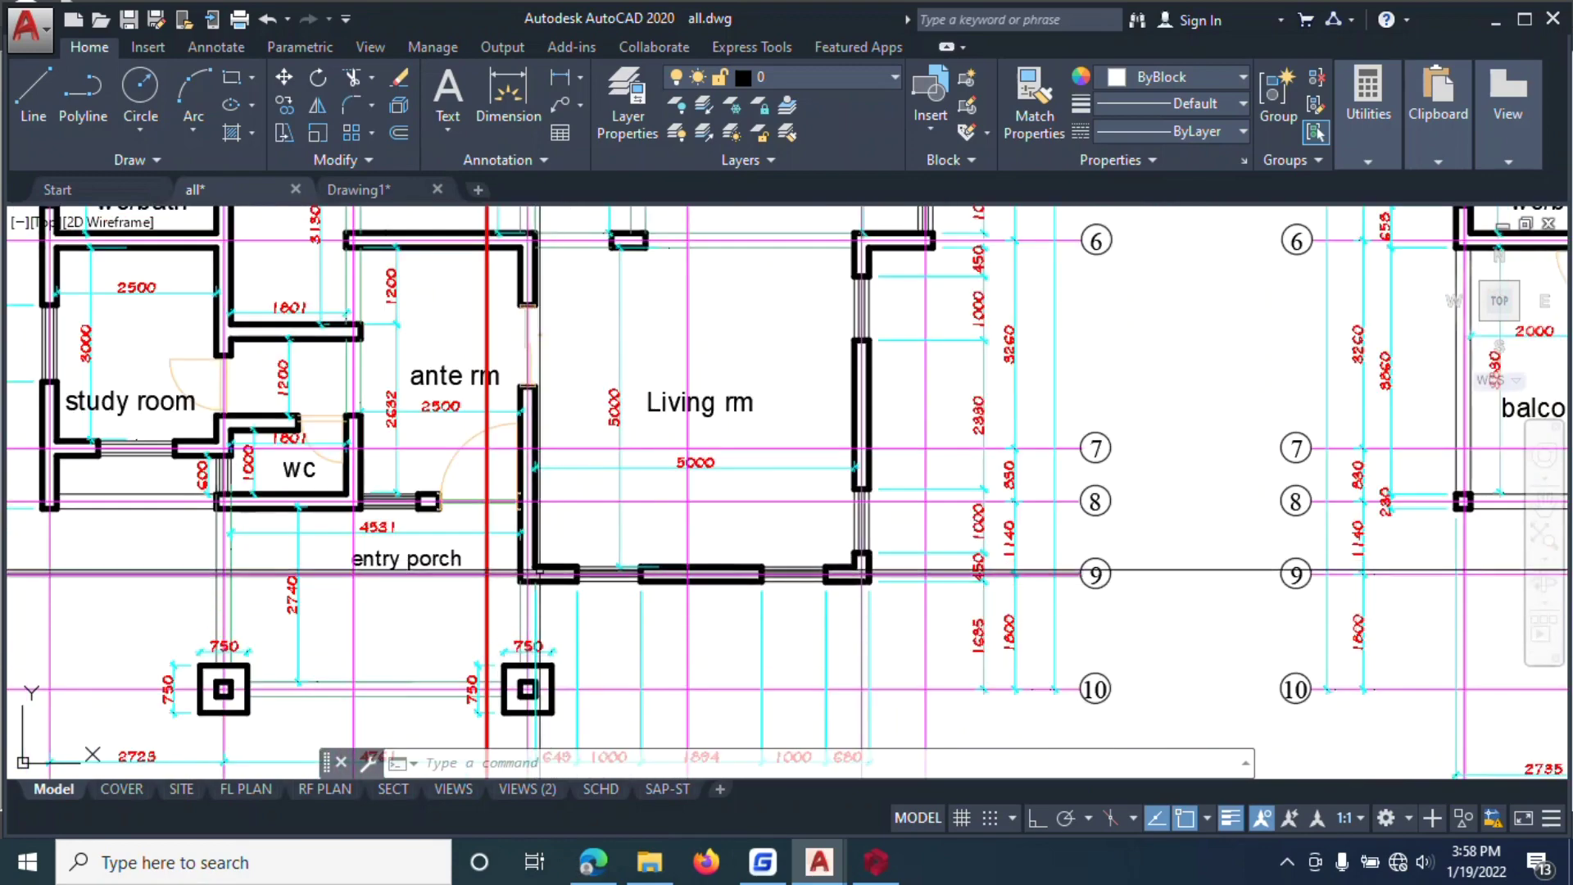
scroll(533, 601, down, 5)
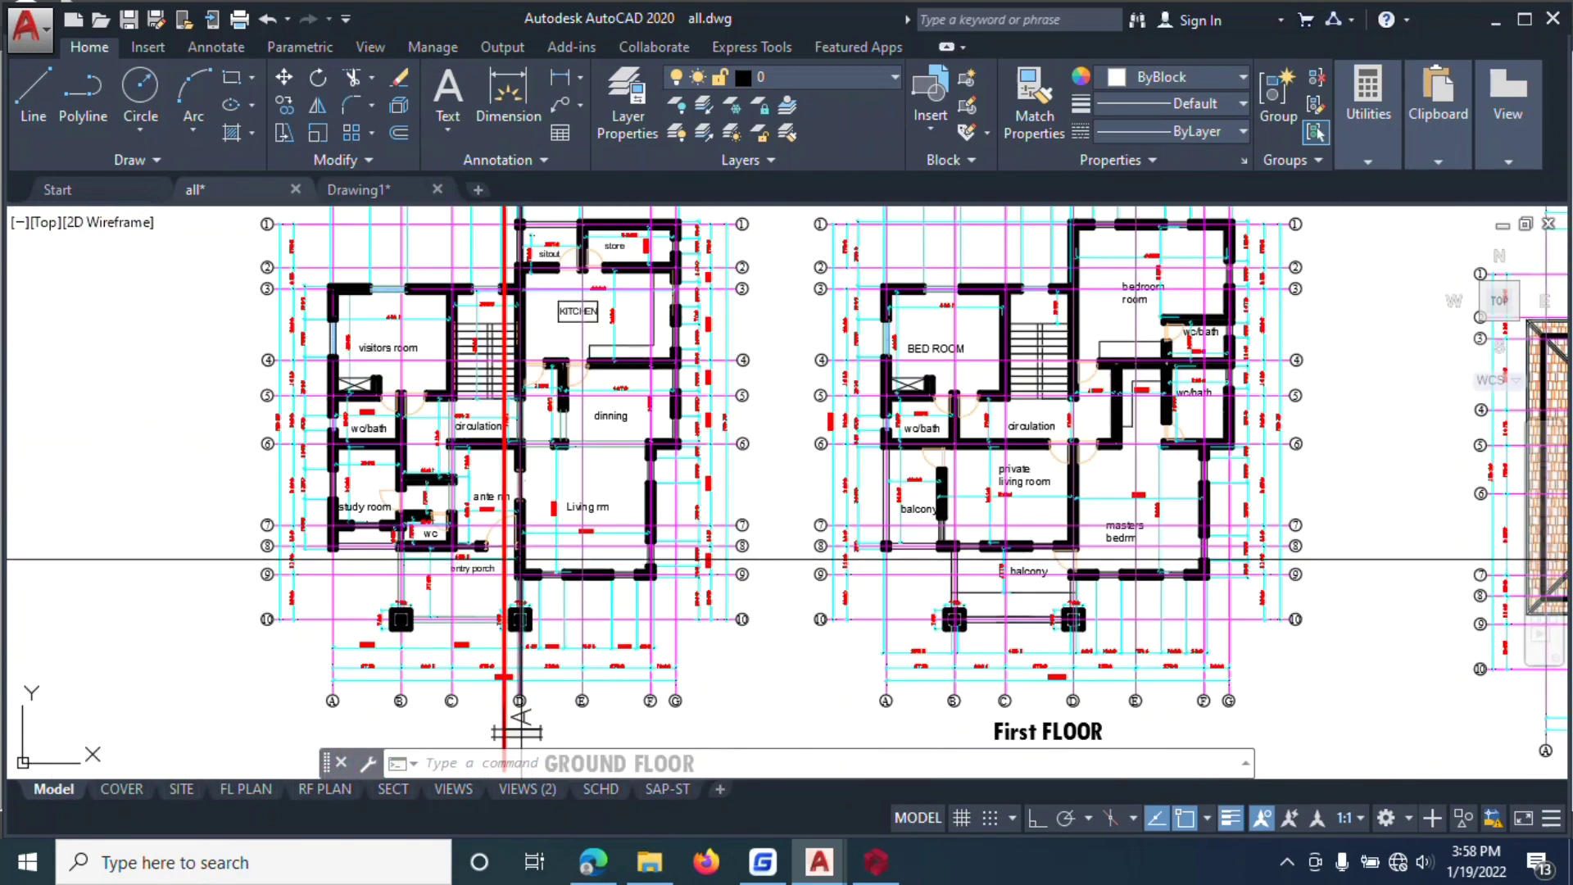
scroll(614, 254, up, 6)
scroll(458, 343, down, 6)
scroll(508, 464, up, 6)
scroll(508, 467, down, 6)
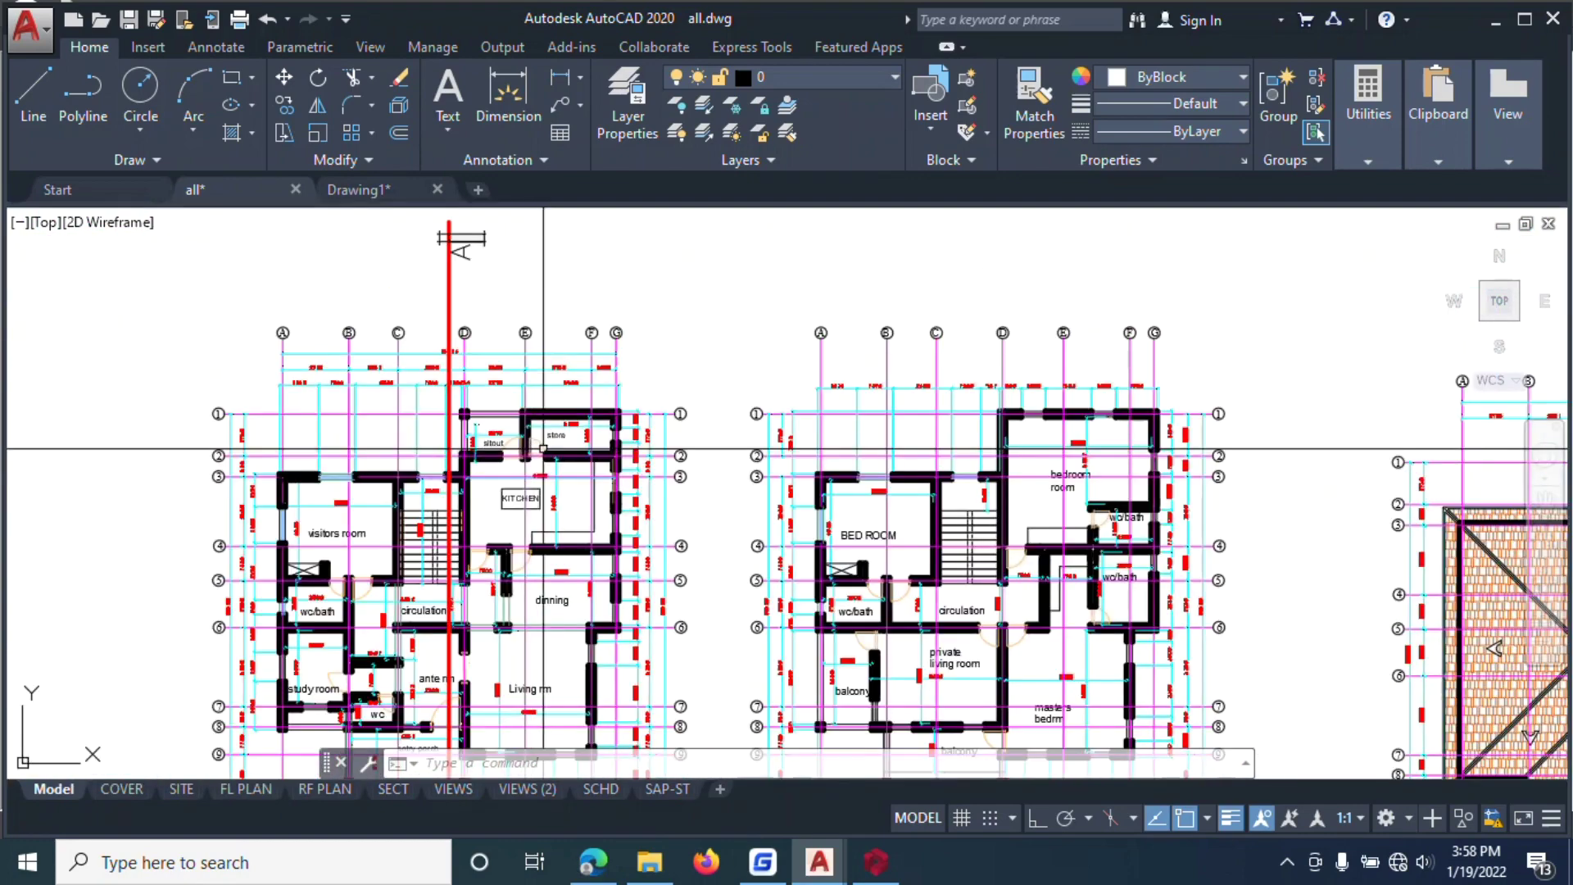
Step: Switch back to ProtaStructure and end the beam insertion on the Storey 1 plan
click(875, 862)
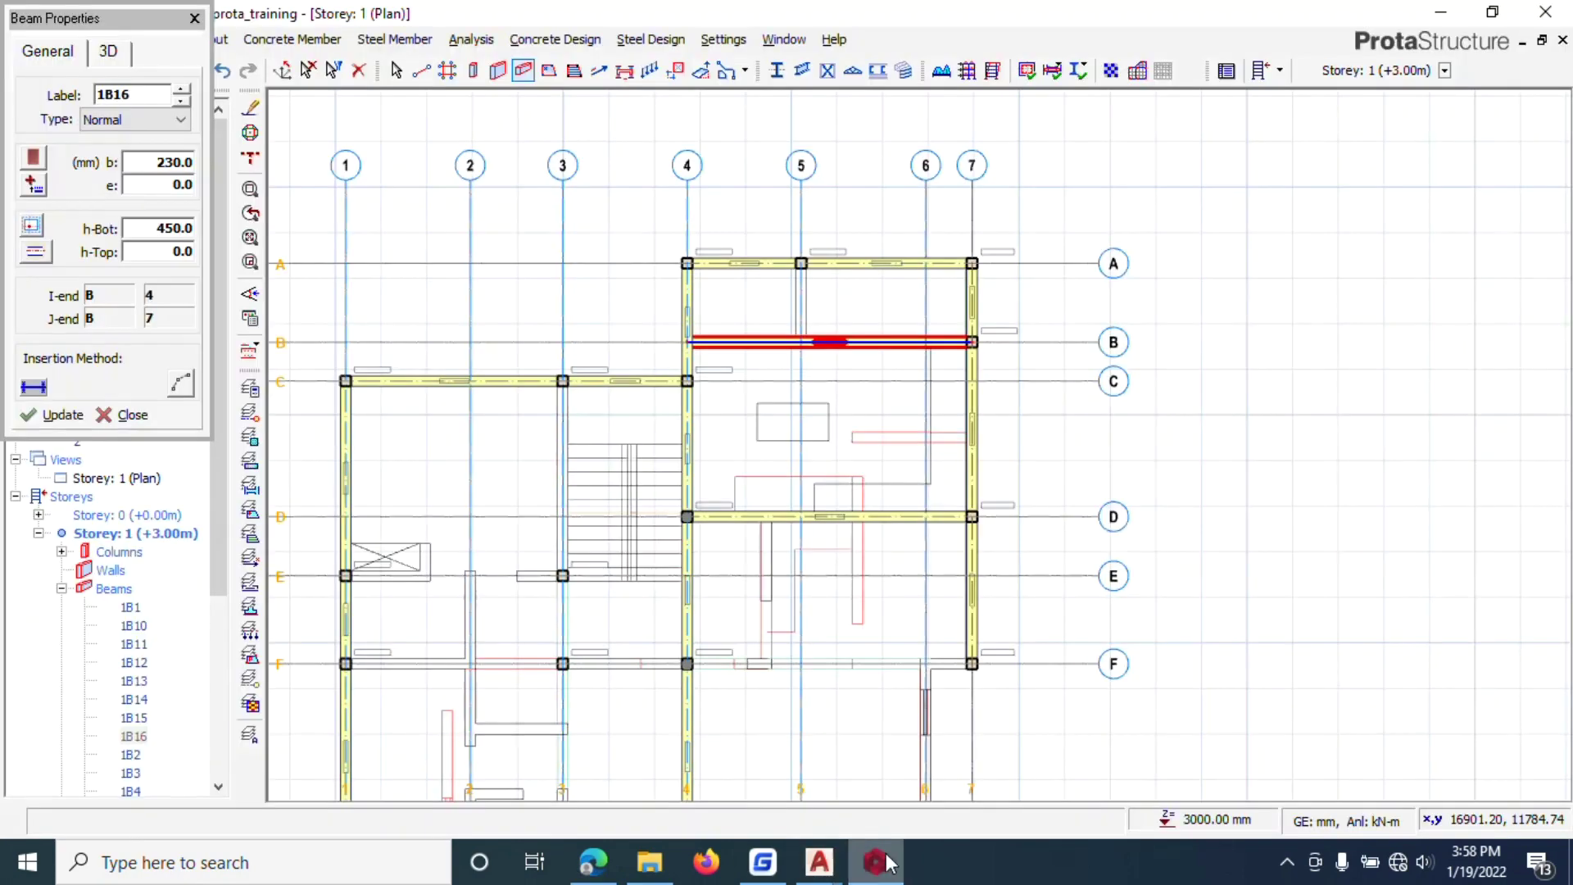
scroll(798, 417, up, 3)
scroll(737, 340, down, 5)
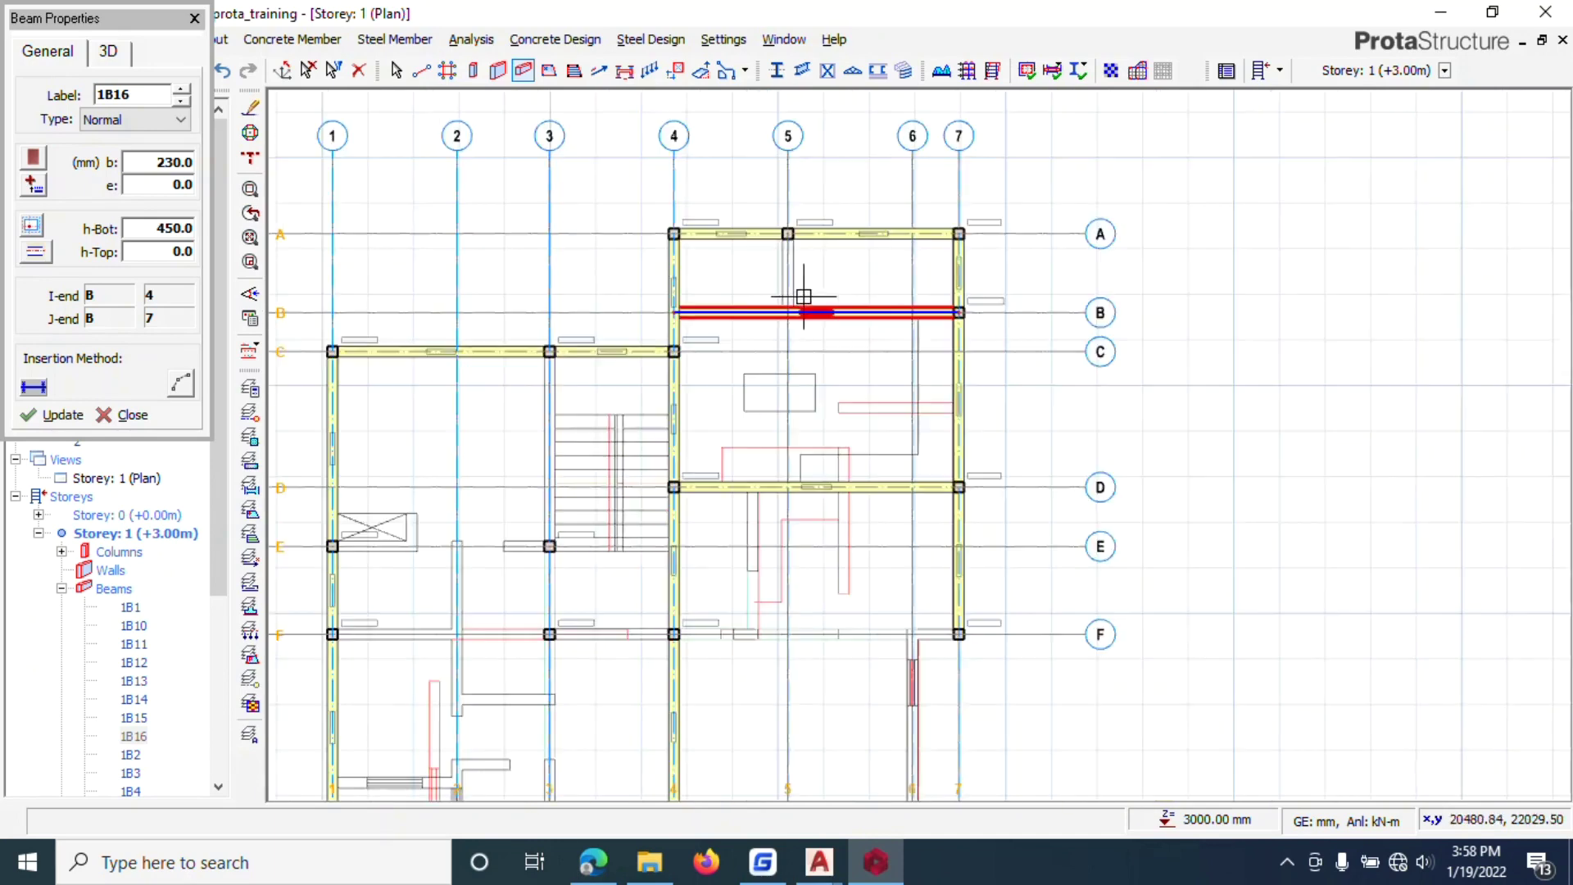
click(195, 18)
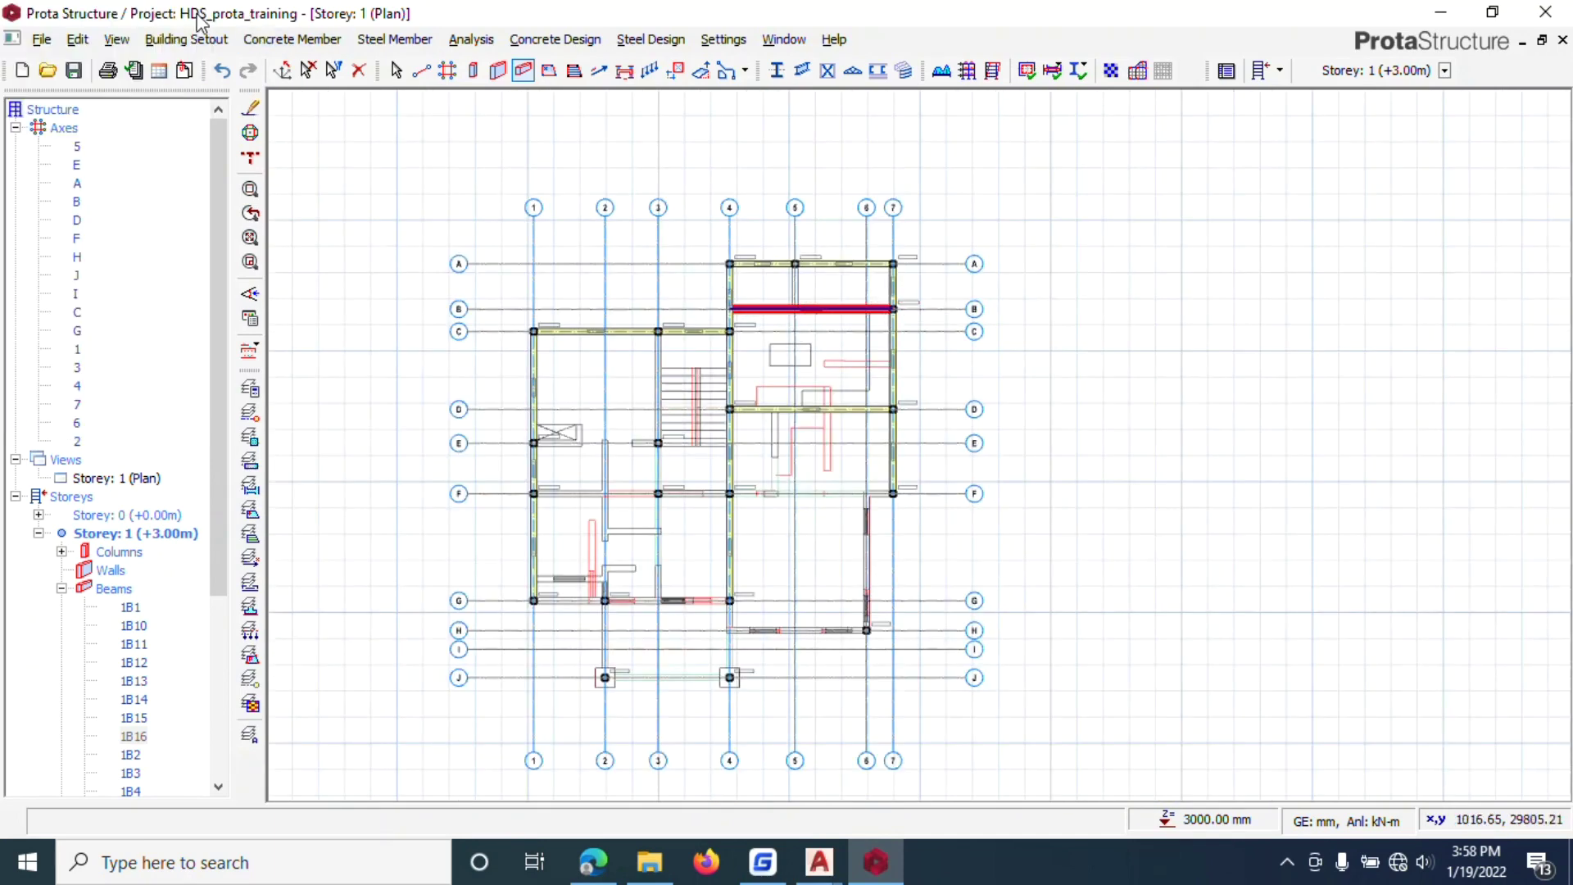
scroll(603, 295, up, 6)
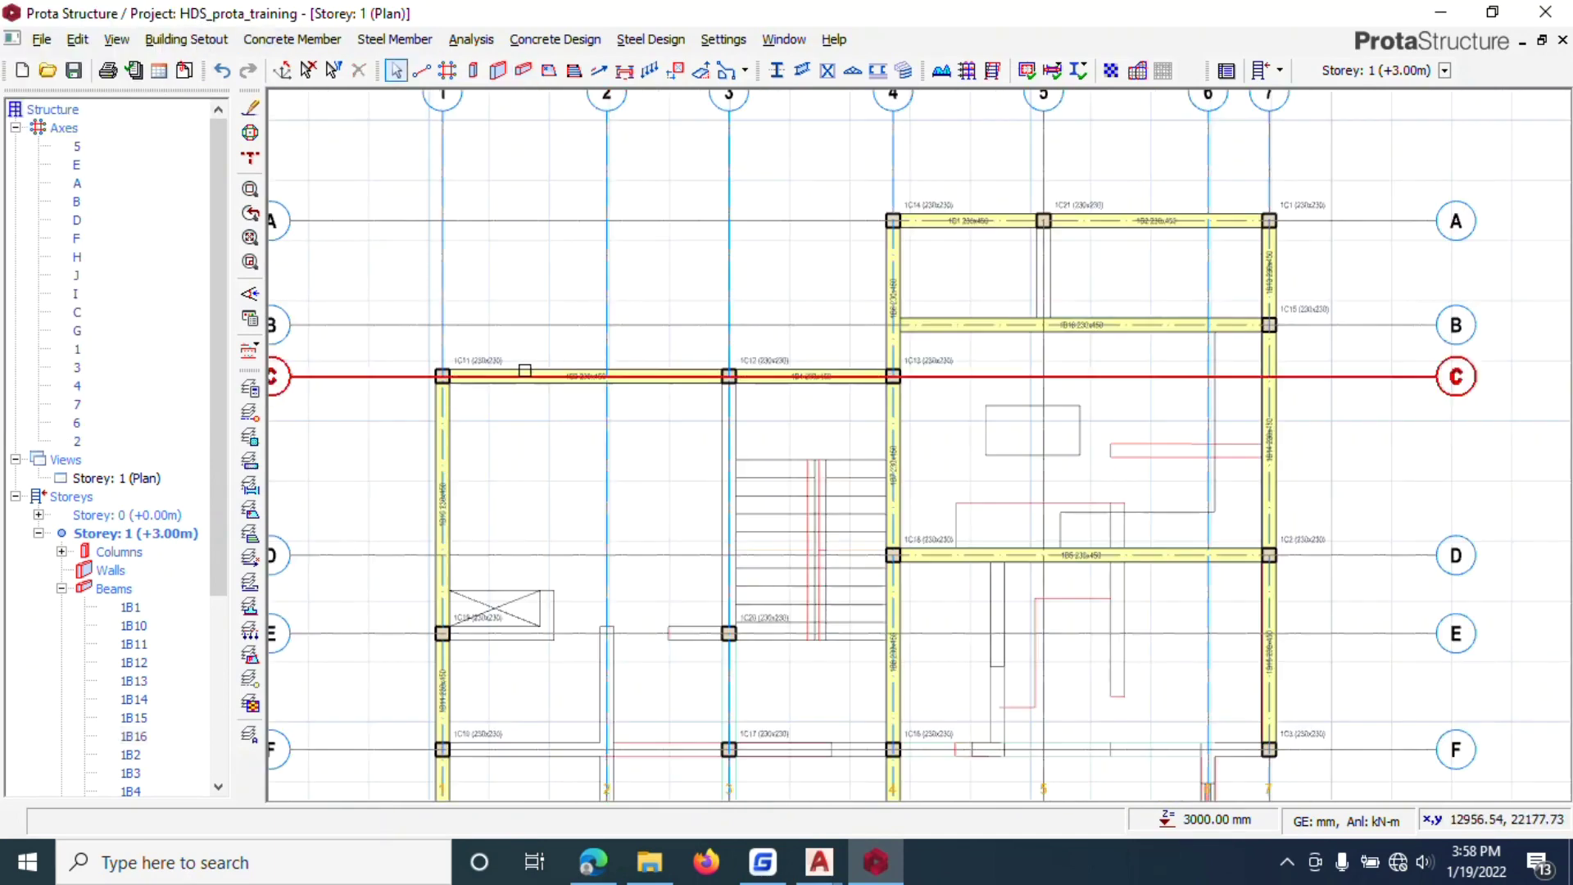
scroll(517, 264, down, 3)
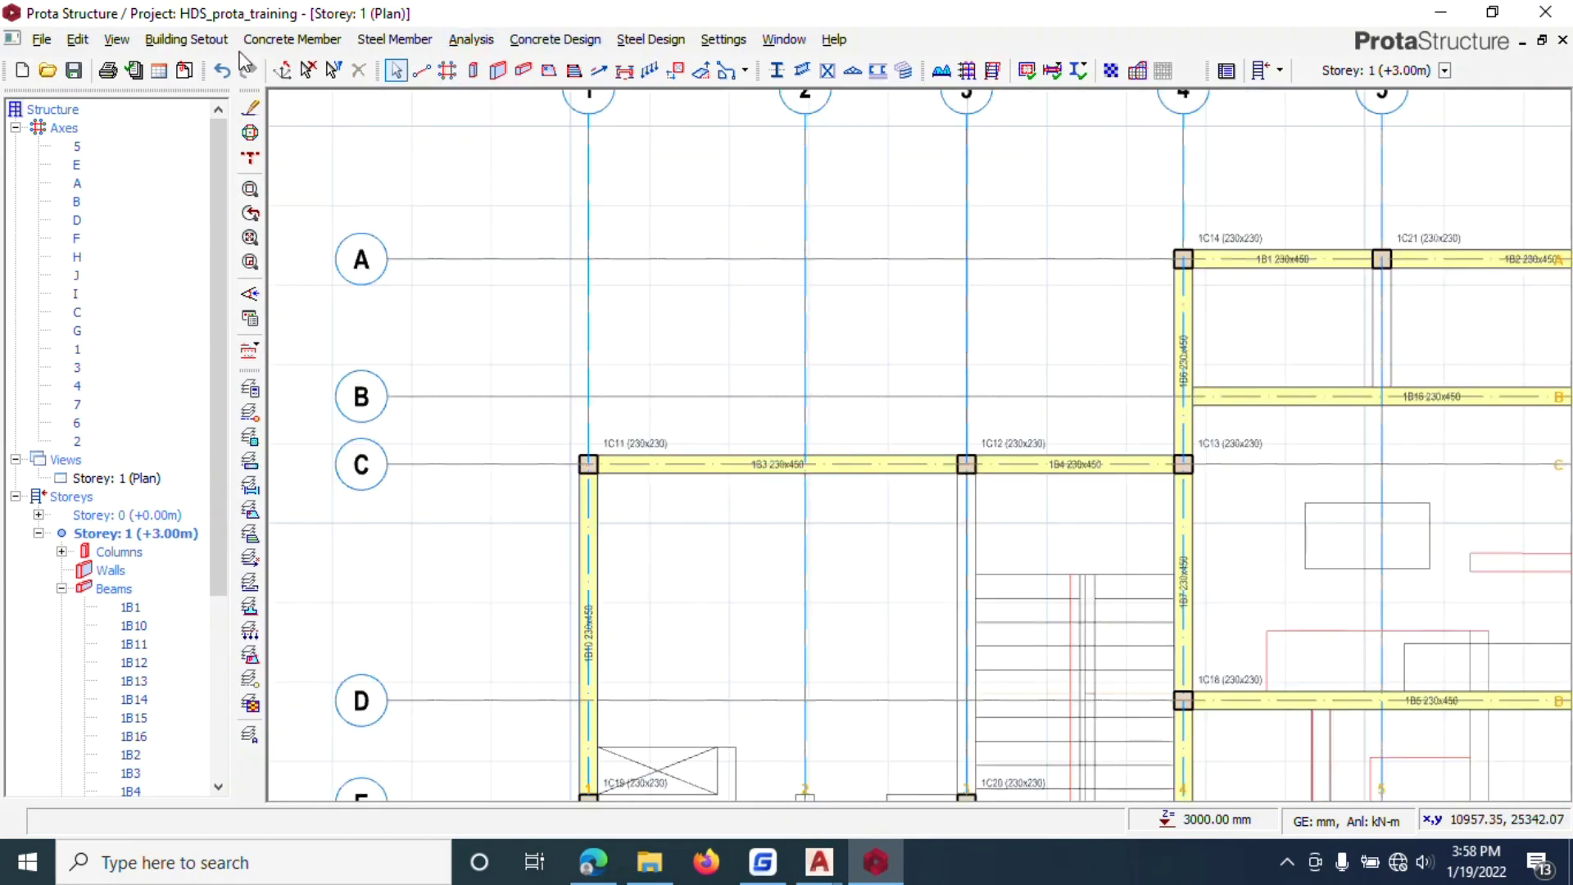
Step: Insert a 230 x 230 mm concrete column at the intersection of axes H and 4
click(295, 39)
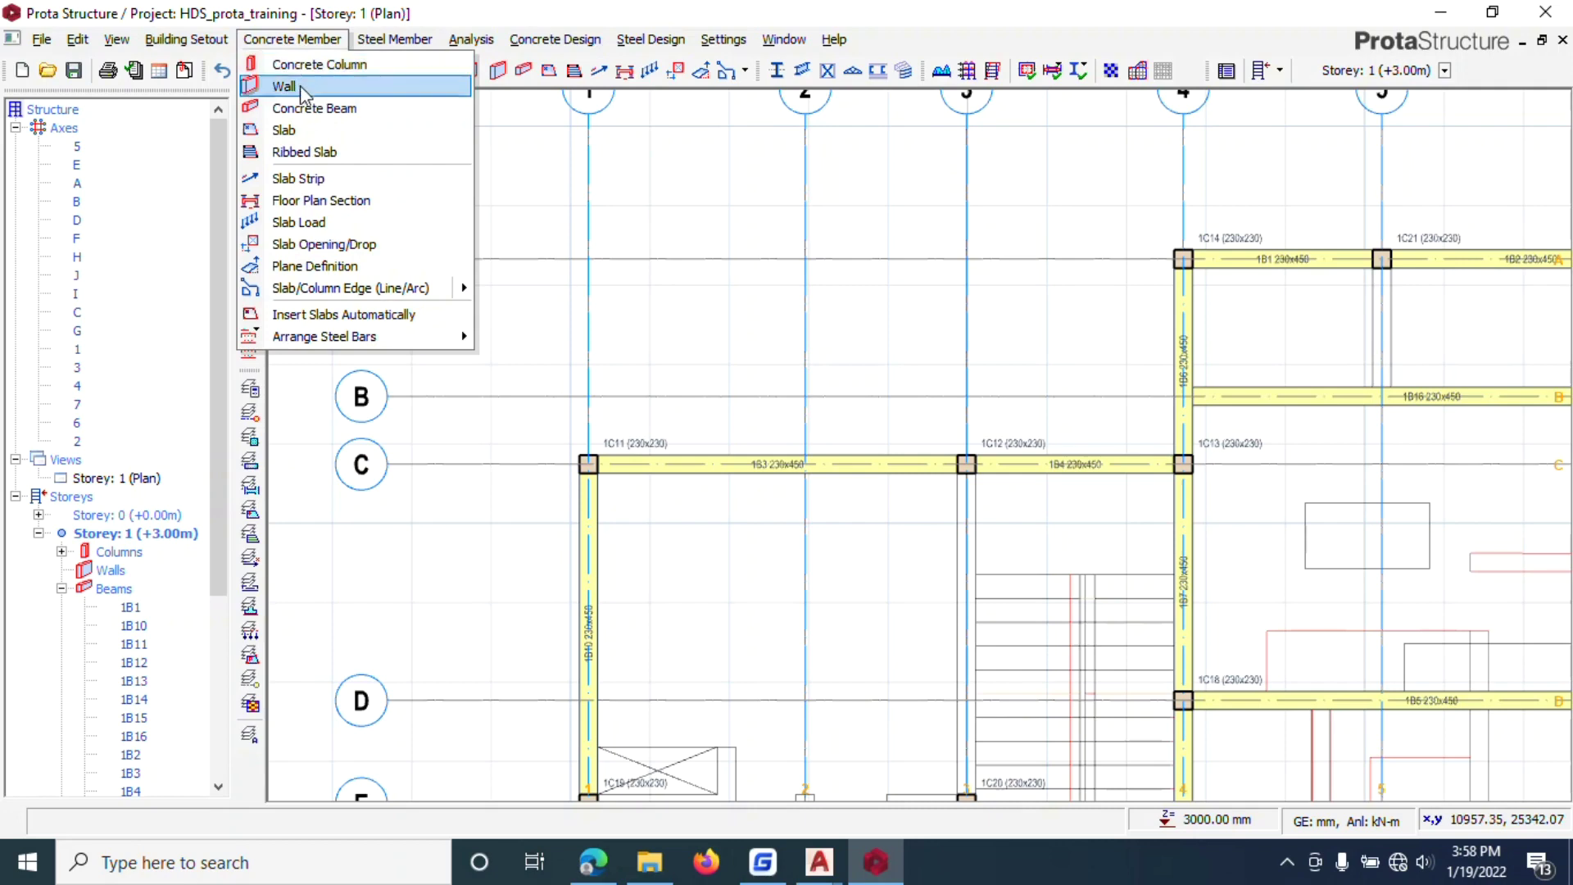
click(328, 93)
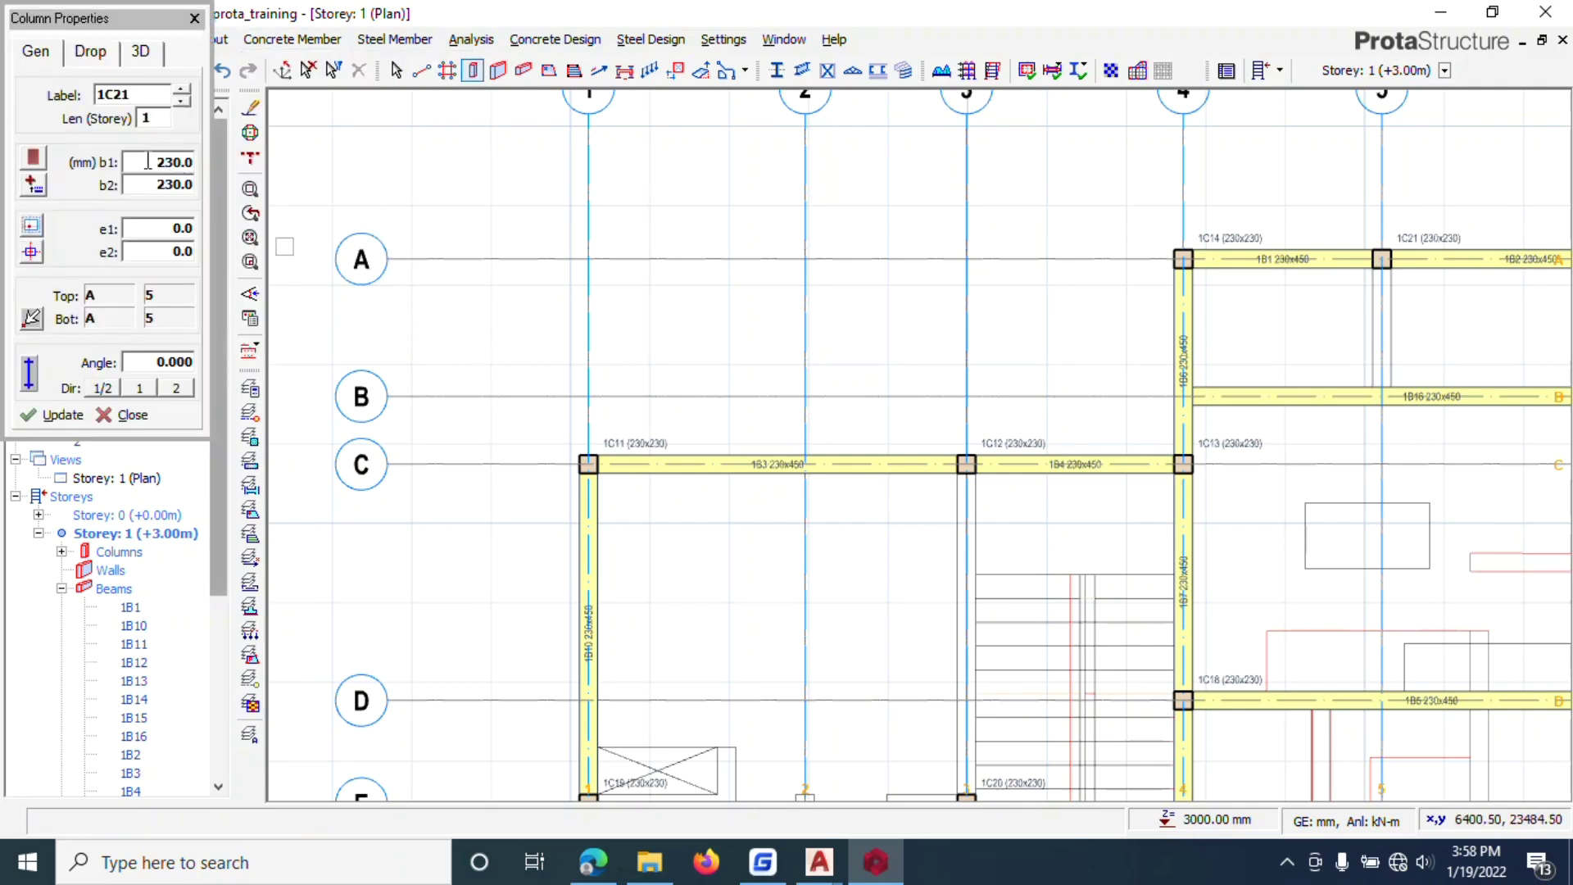
scroll(418, 331, down, 3)
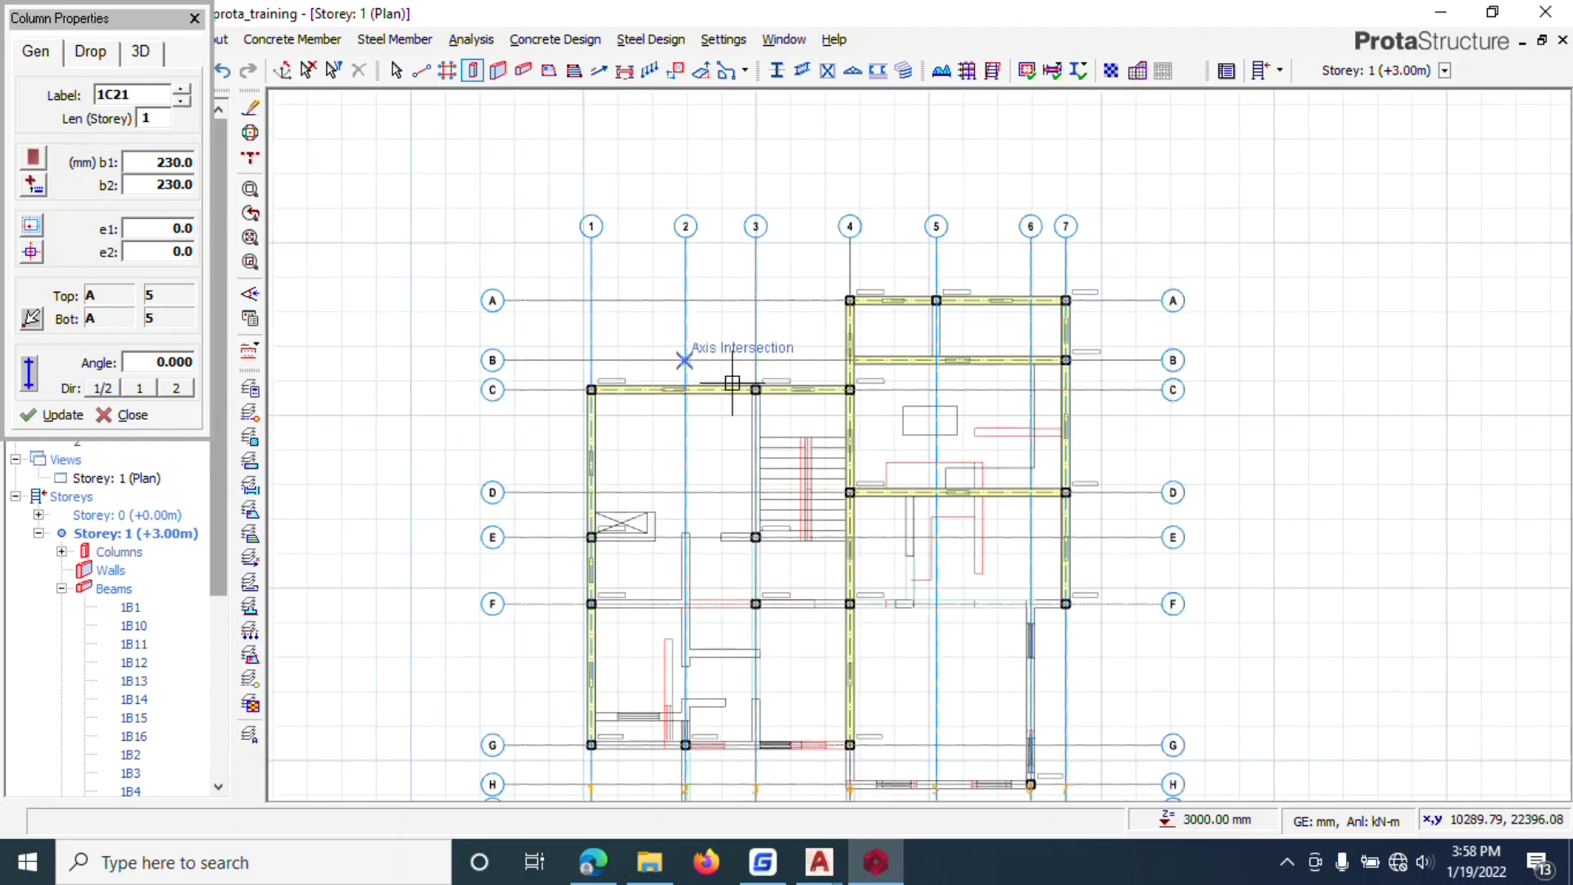
scroll(885, 393, down, 1)
scroll(801, 580, up, 5)
scroll(957, 483, up, 2)
scroll(931, 554, up, 2)
click(894, 564)
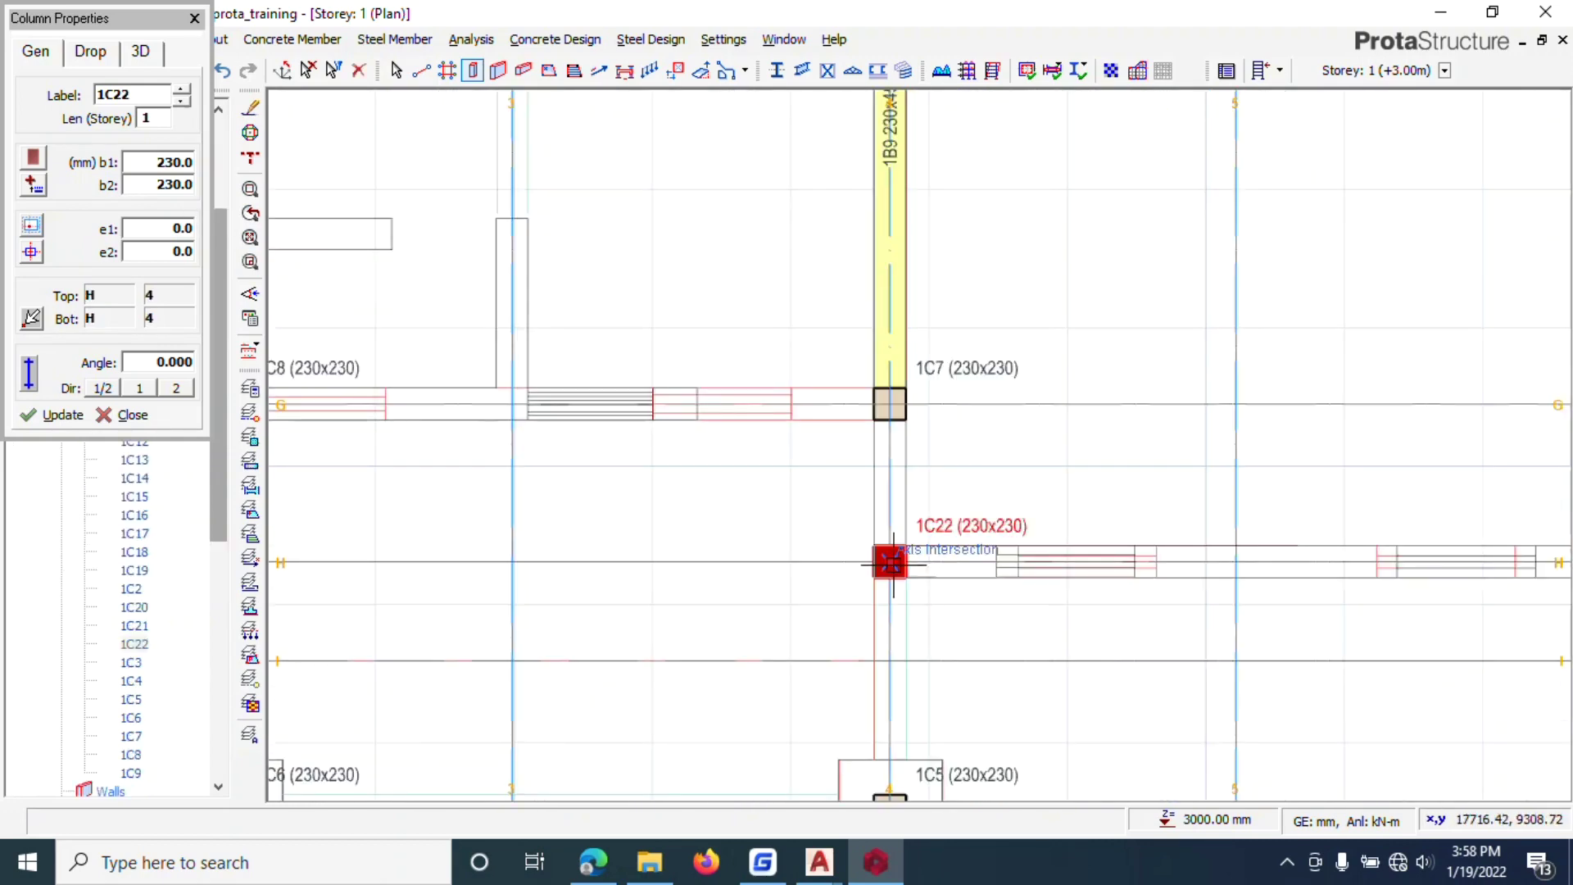
Step: Insert a 230 x 230 mm column at the intersection of axes B and 5, and end the column insertion
scroll(1028, 518, down, 2)
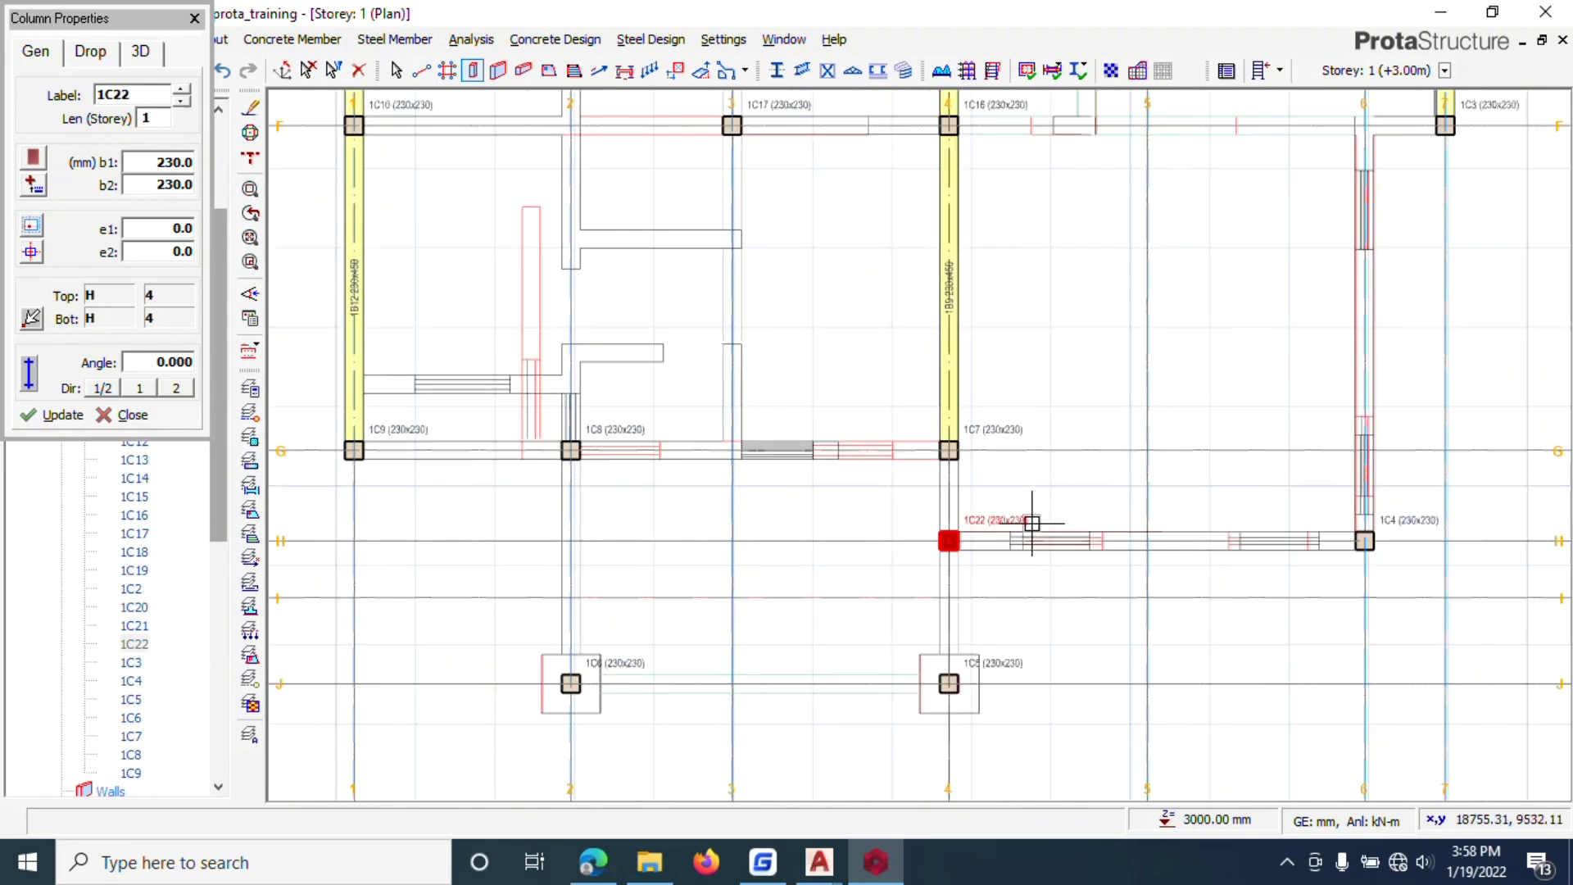
scroll(918, 537, down, 3)
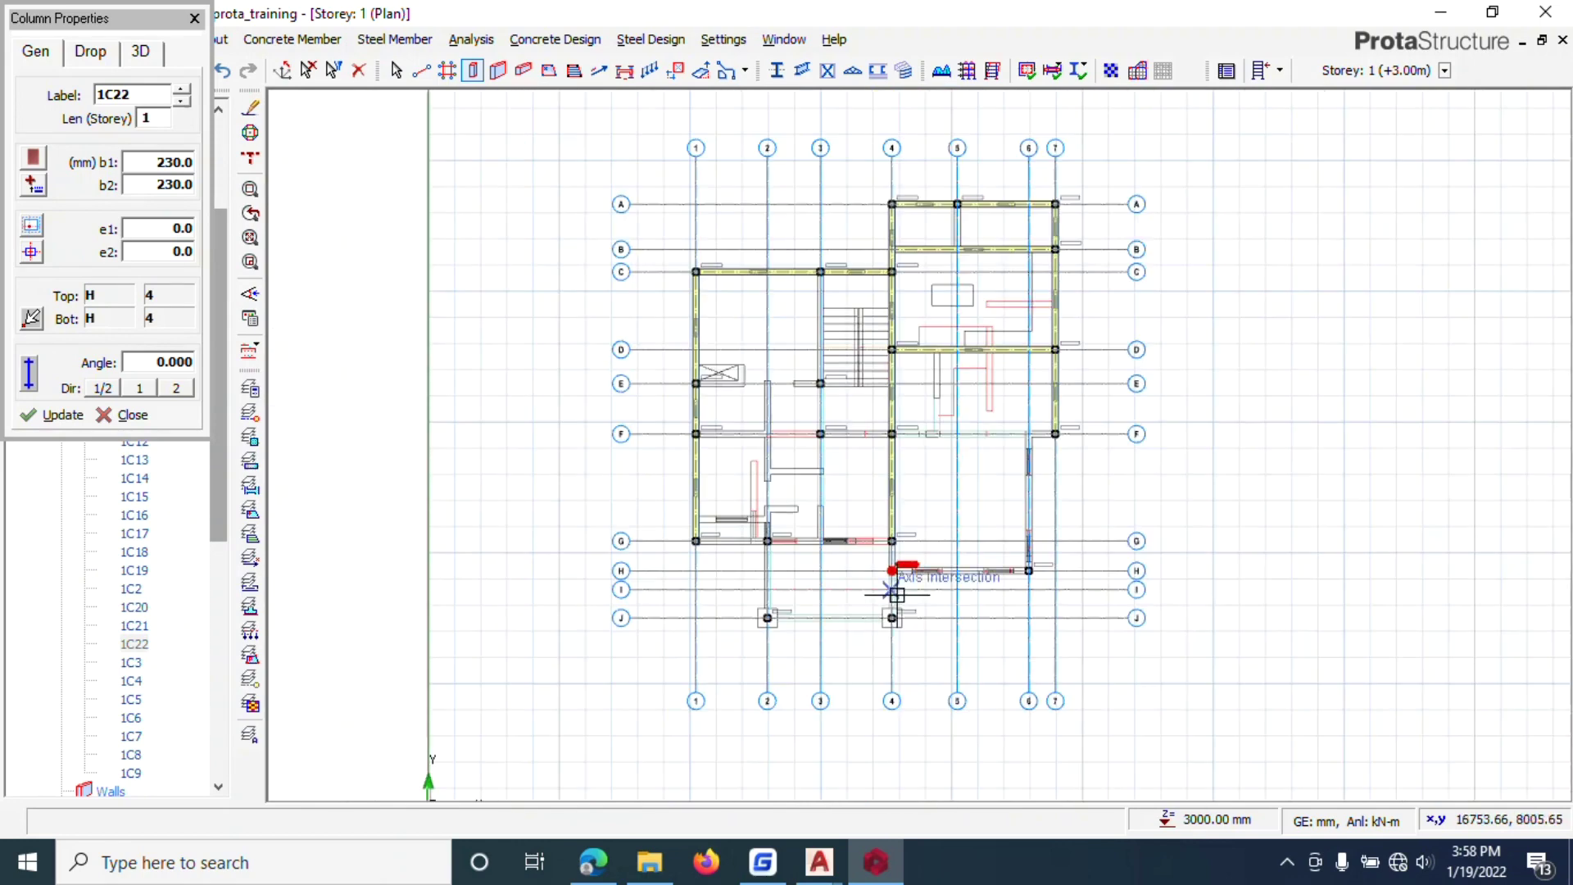
scroll(948, 525, up, 2)
scroll(832, 688, down, 2)
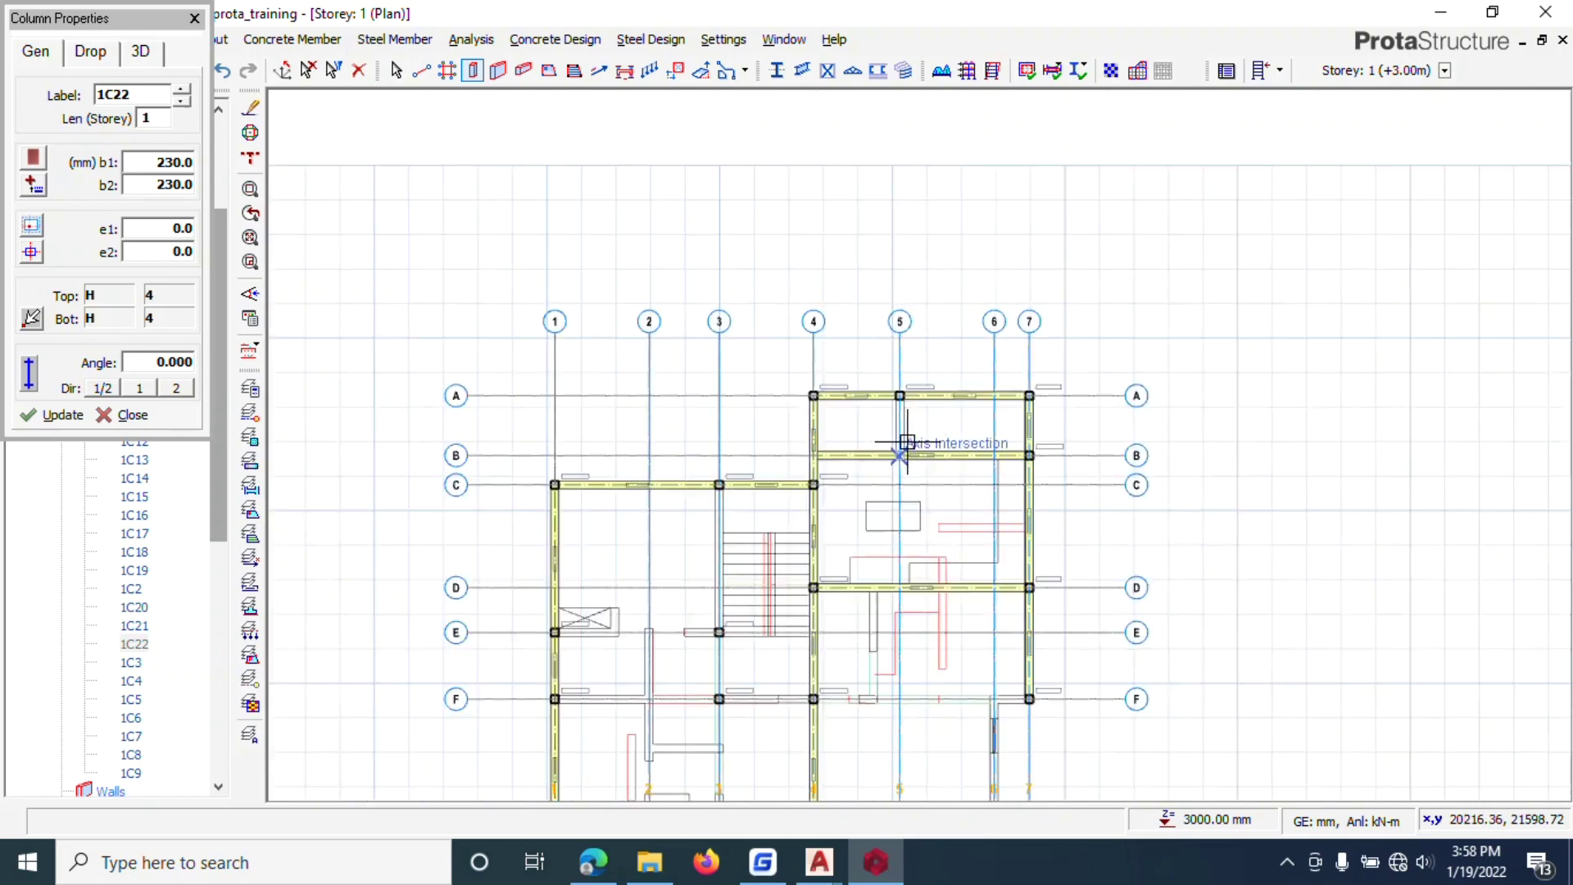
scroll(900, 454, up, 3)
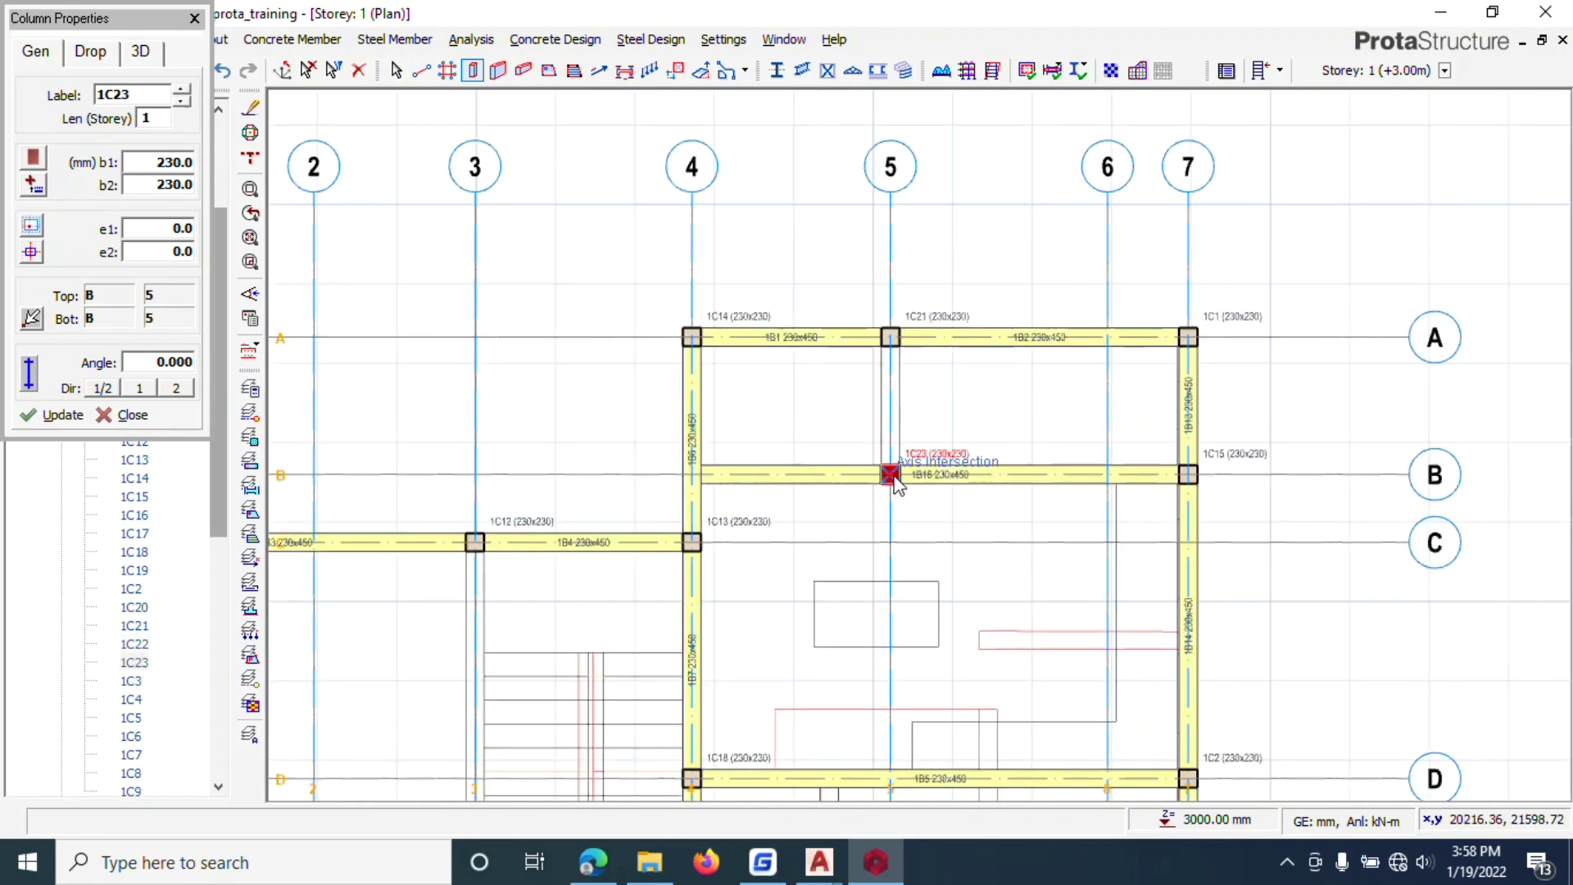
key(Escape)
Step: Replace the beam along axis B with two 230 x 450 mm beams, spanning axes 4 to 5 and 5 to 7
click(916, 478)
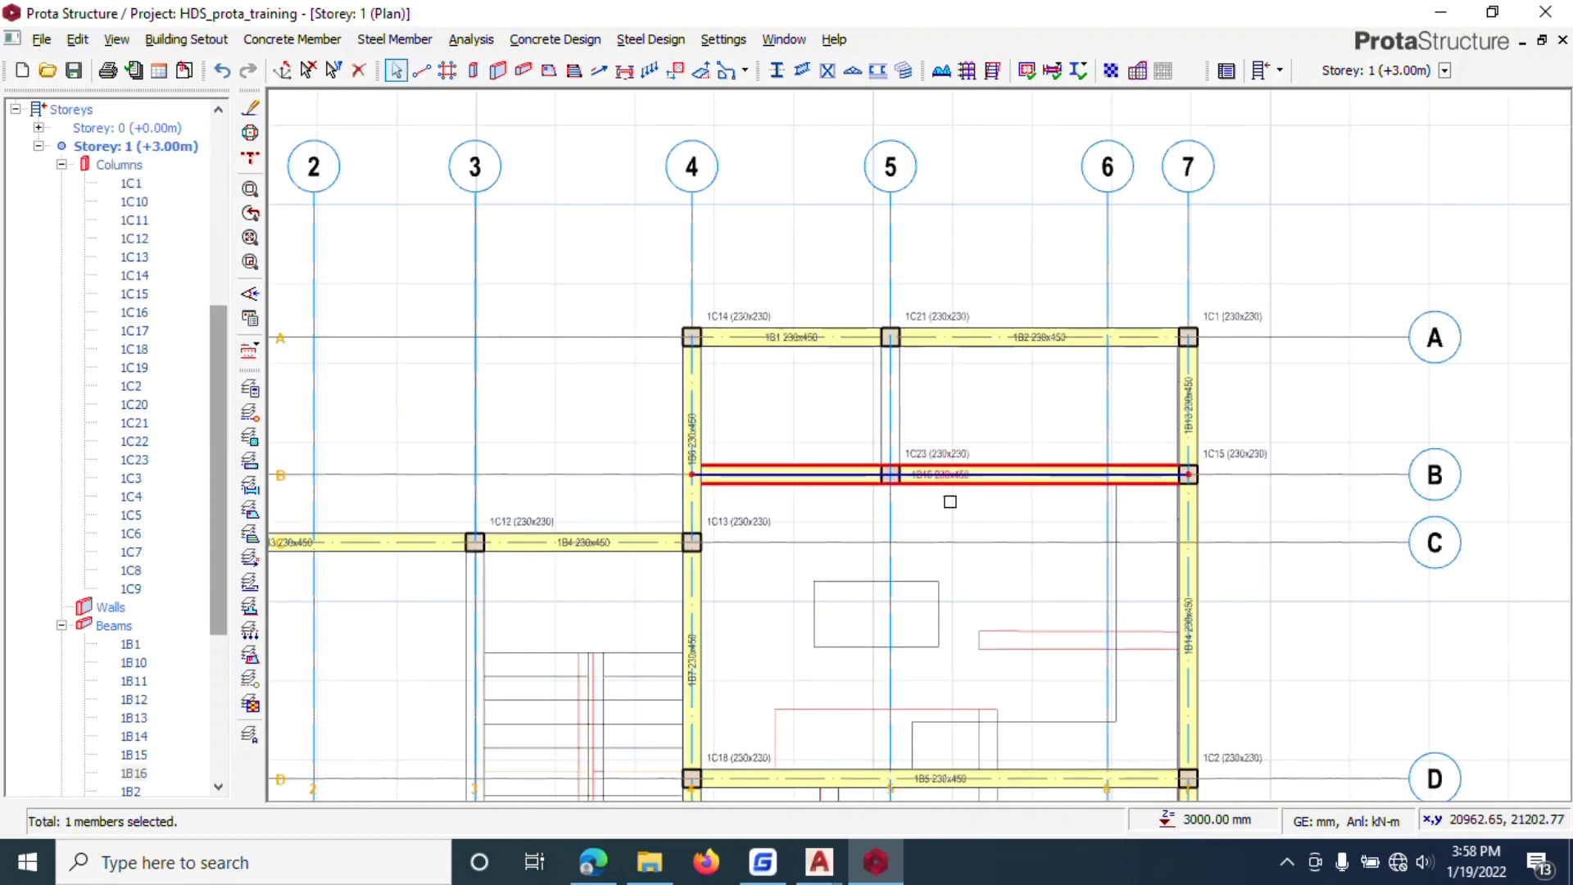
key(Delete)
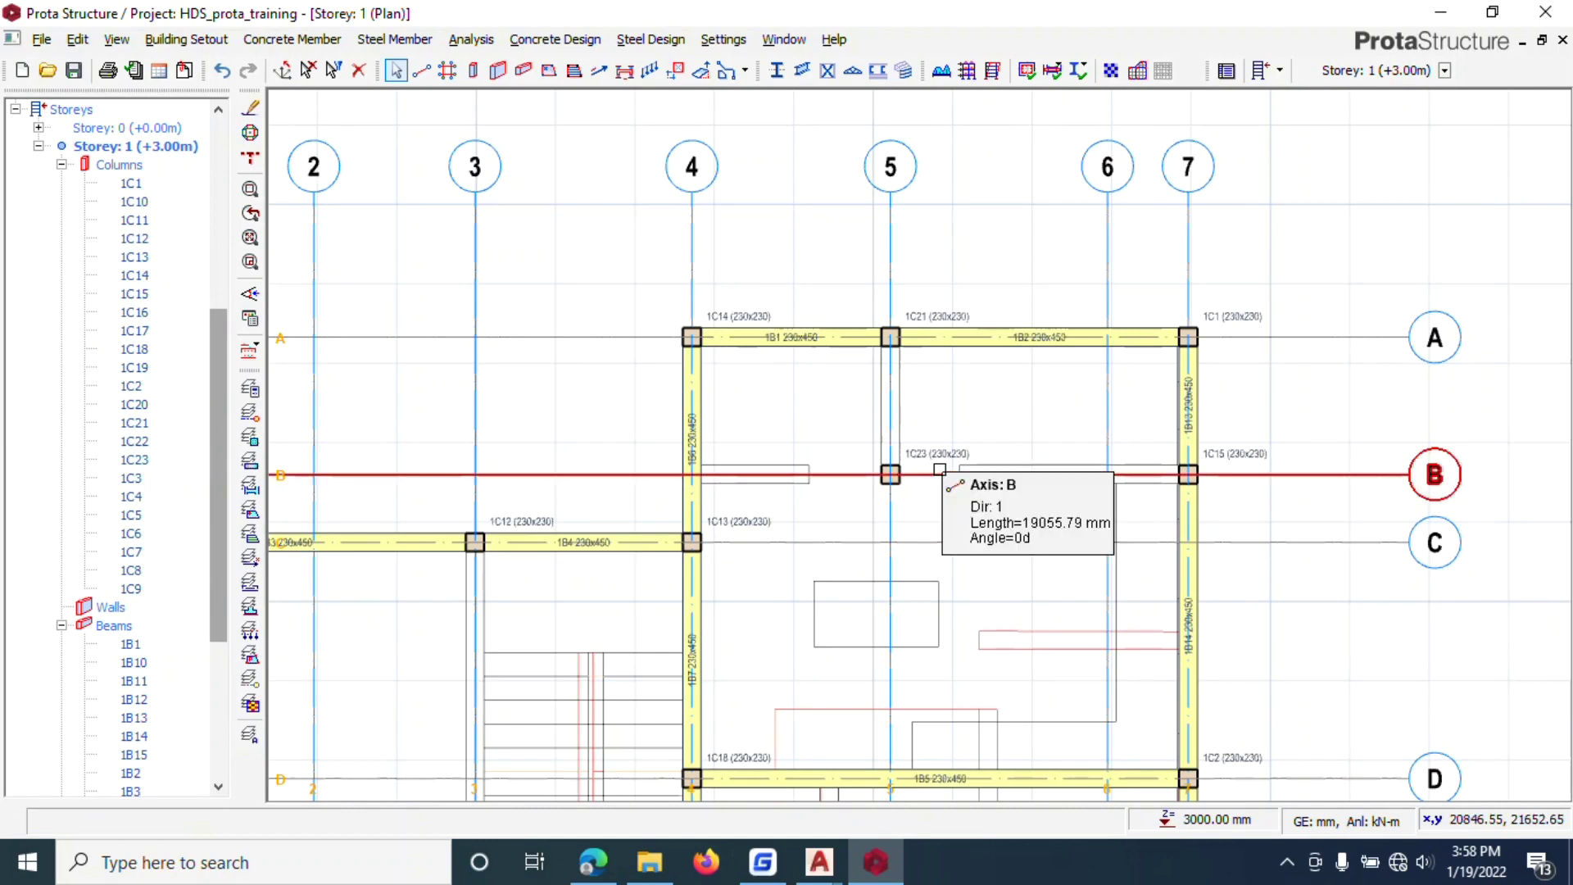
scroll(816, 460, down, 2)
click(922, 387)
right_click(934, 379)
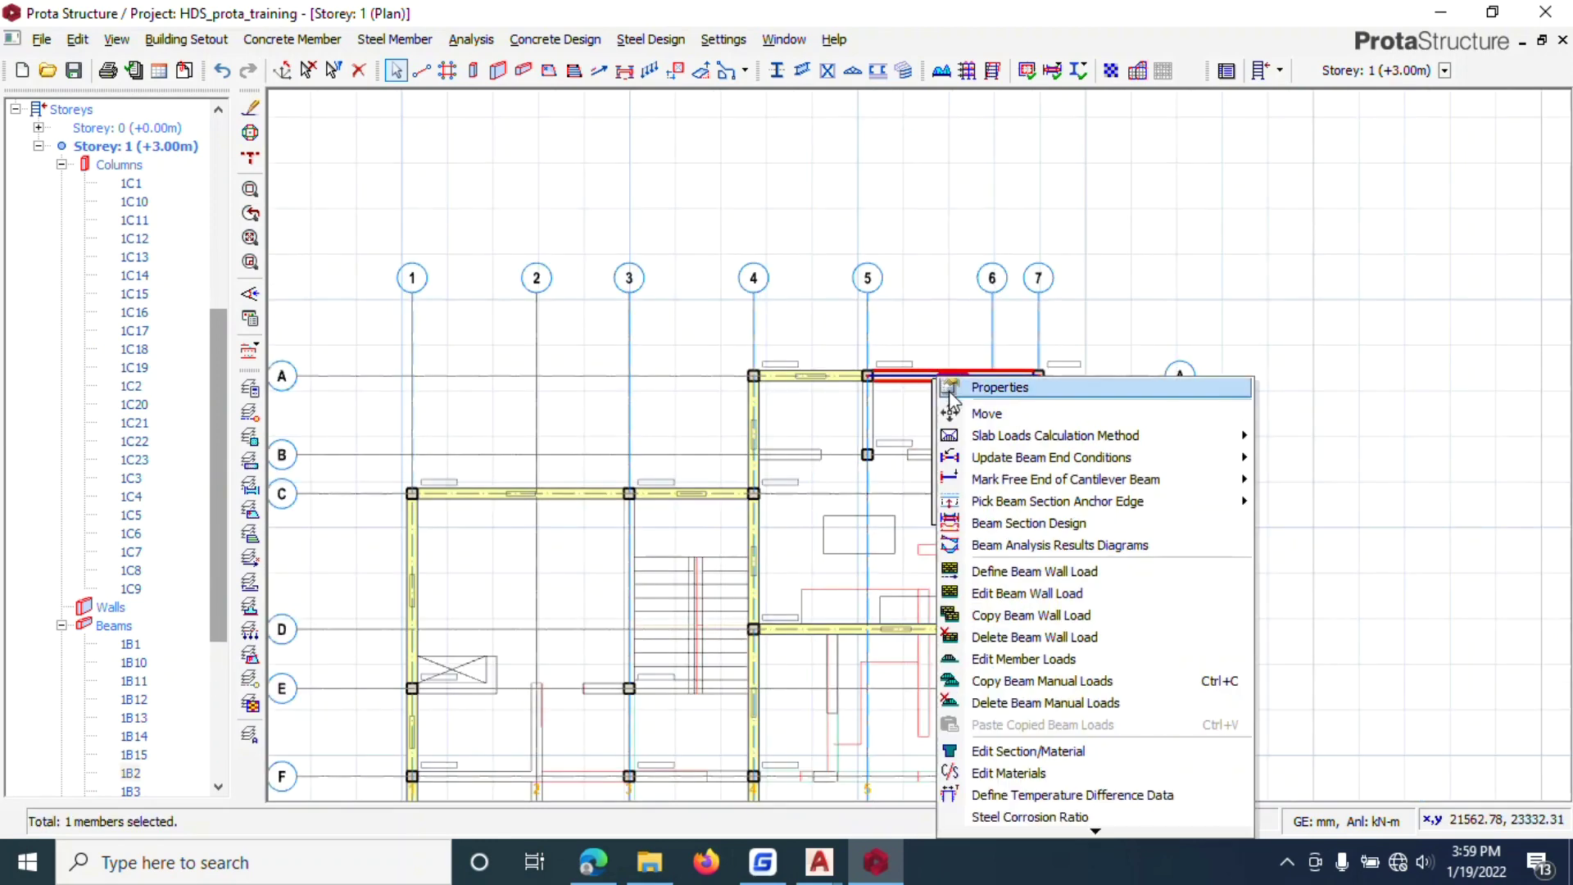
click(1000, 386)
click(754, 492)
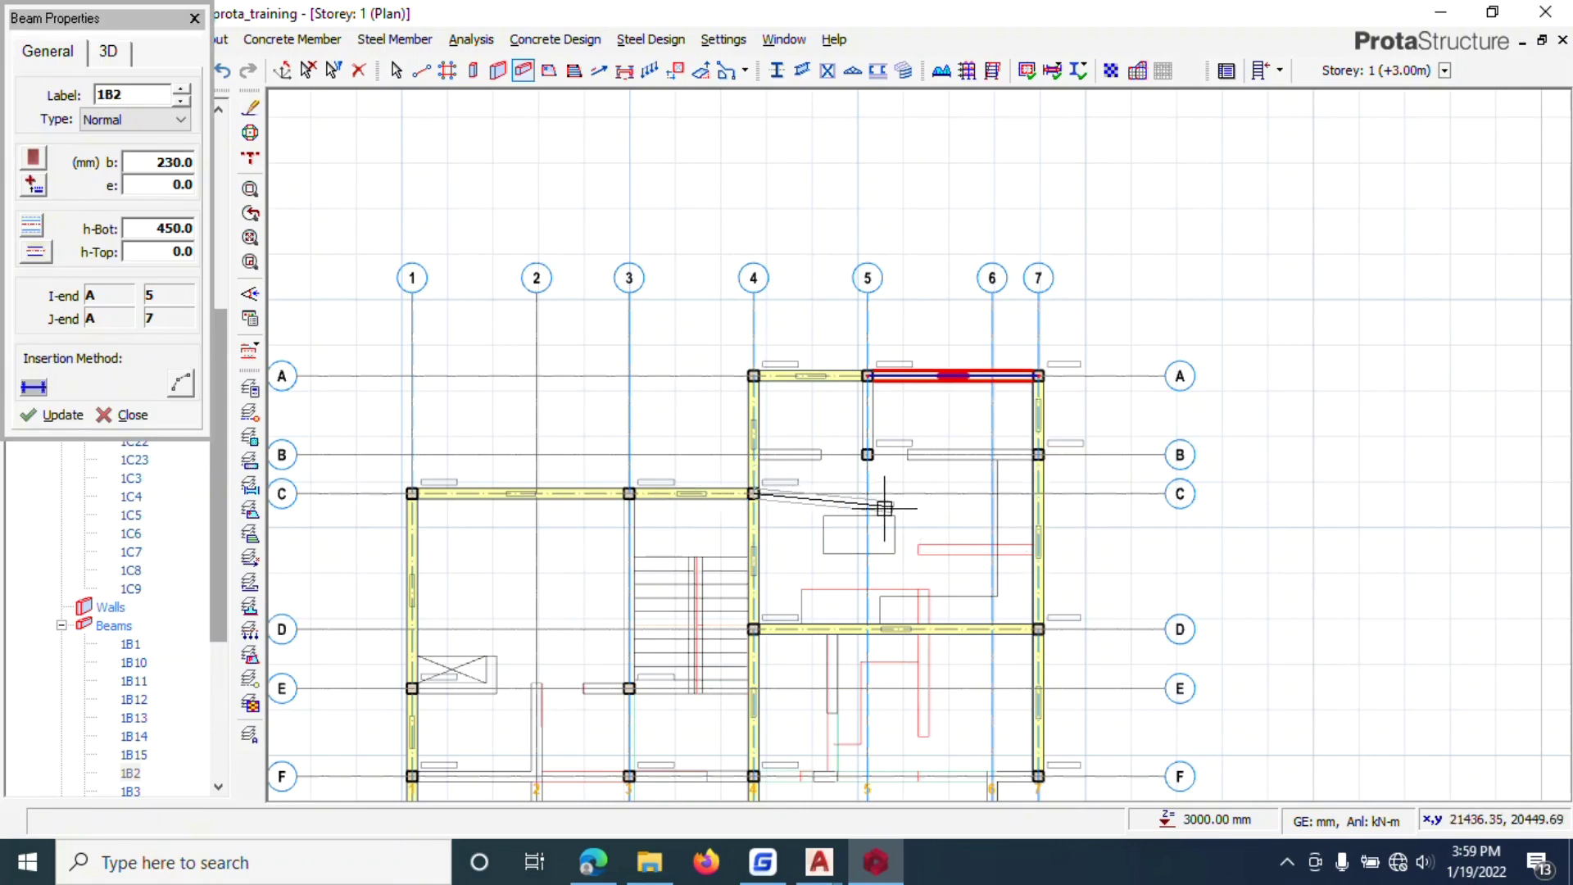
scroll(1037, 448, up, 2)
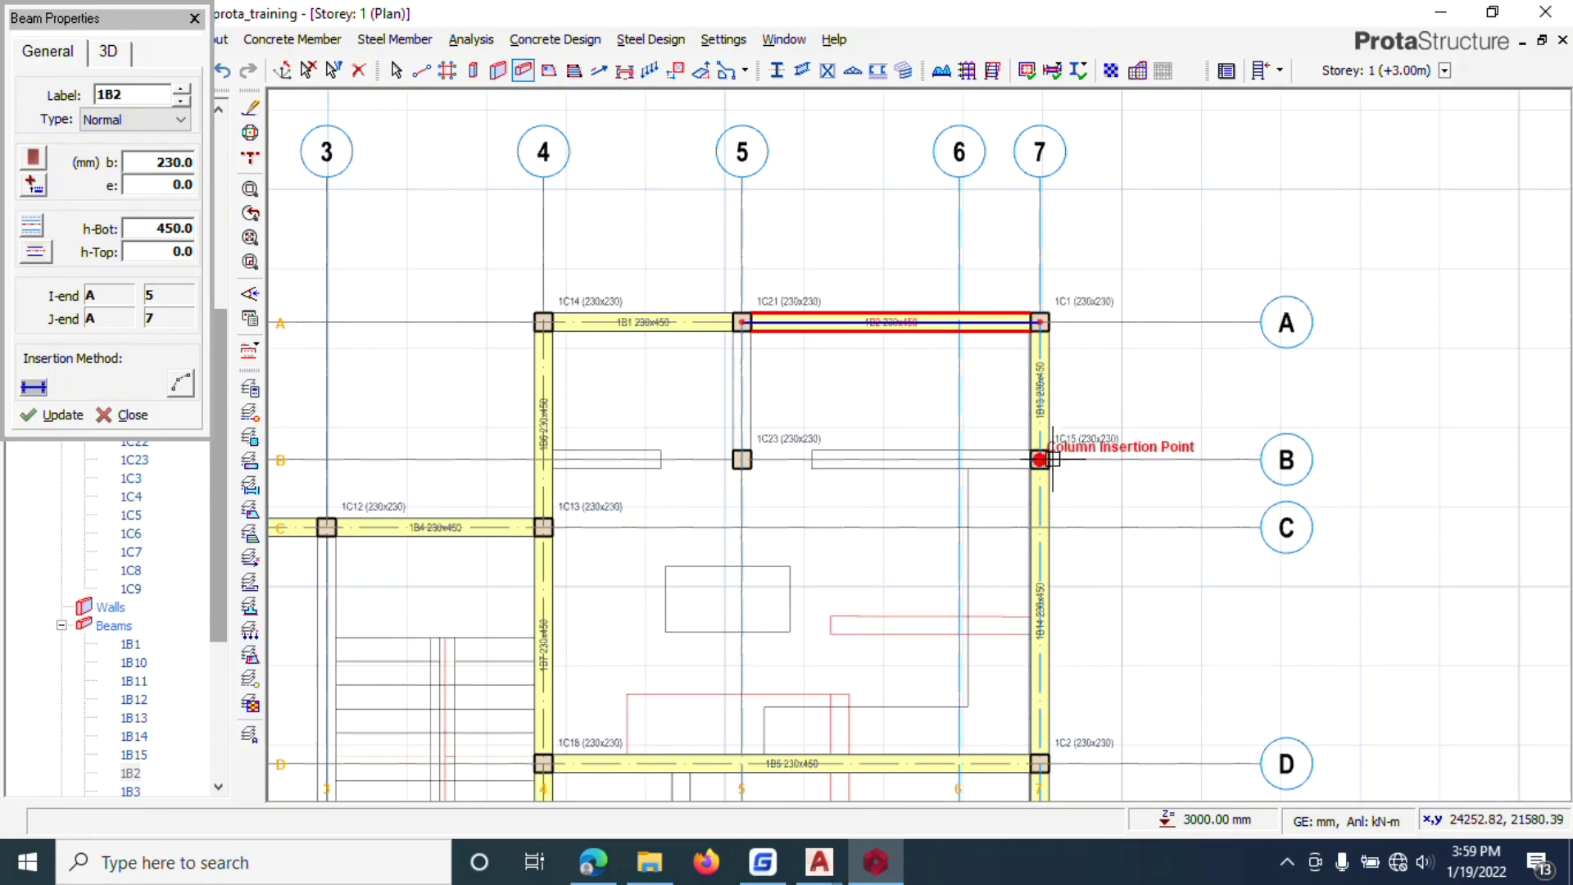
click(545, 458)
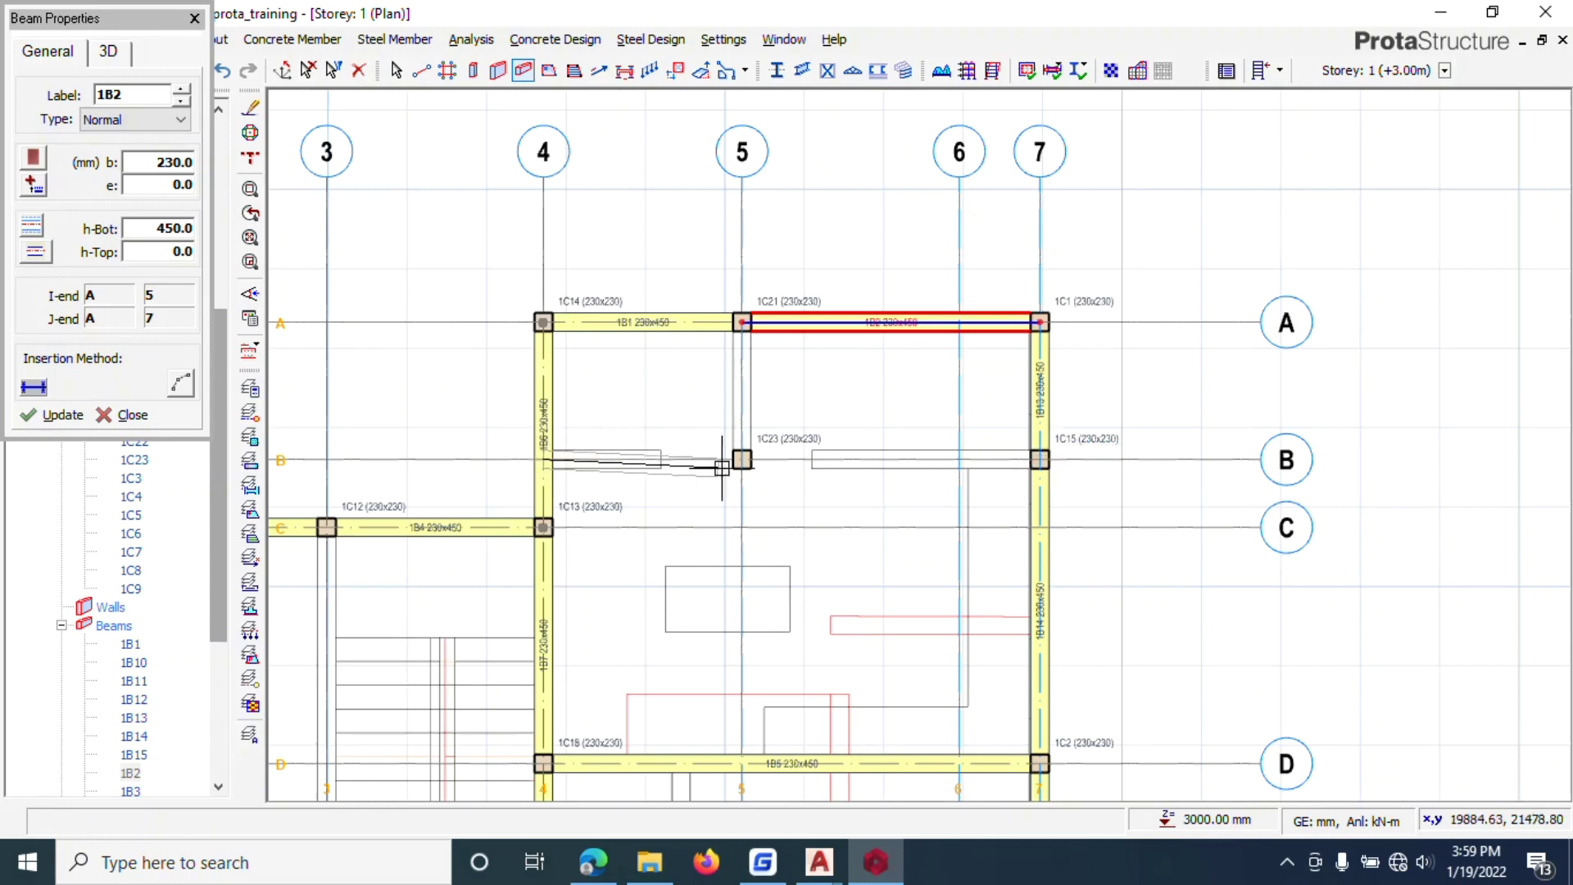
click(741, 459)
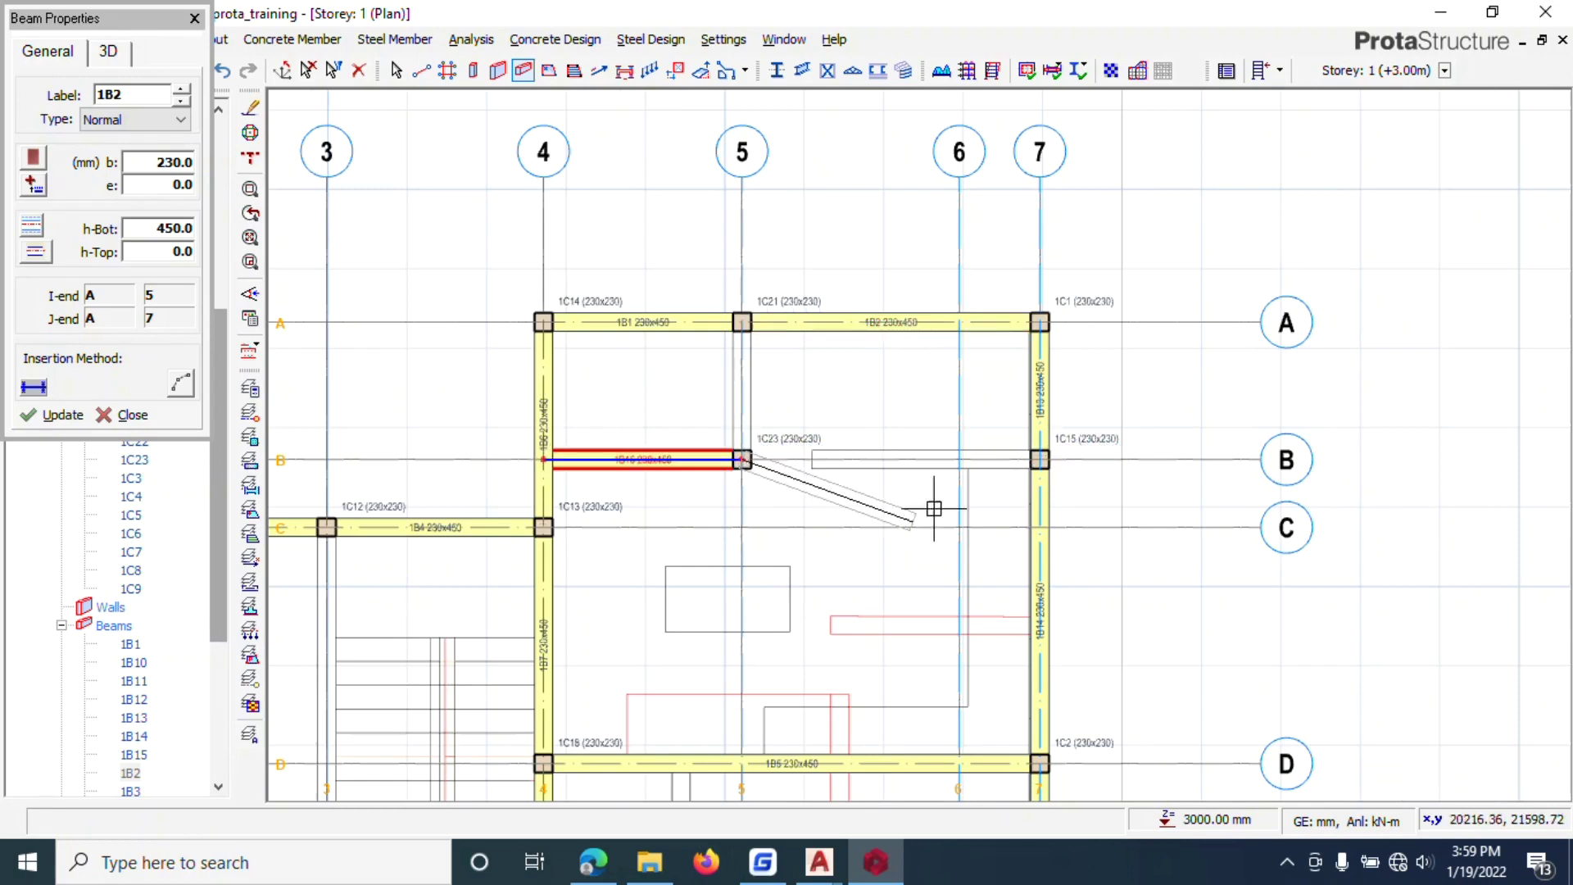
click(1039, 460)
Step: Insert beams along axis 4 from axis G to axis J, and along axis J from axis 4 to axis 2
scroll(812, 315, down, 3)
scroll(720, 433, up, 3)
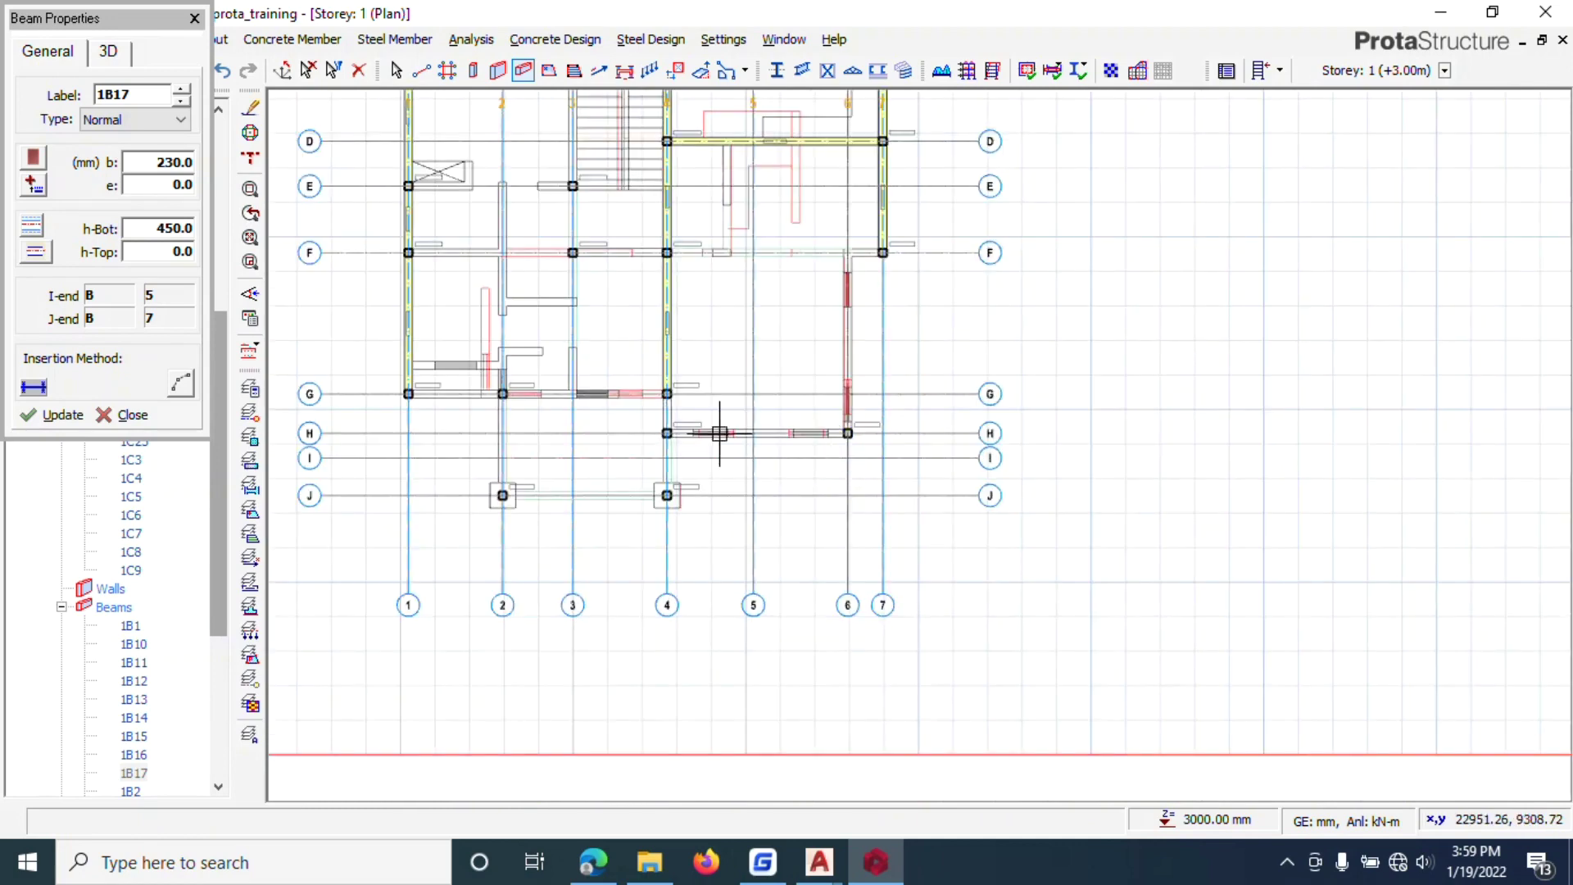
scroll(673, 395, up, 2)
click(663, 394)
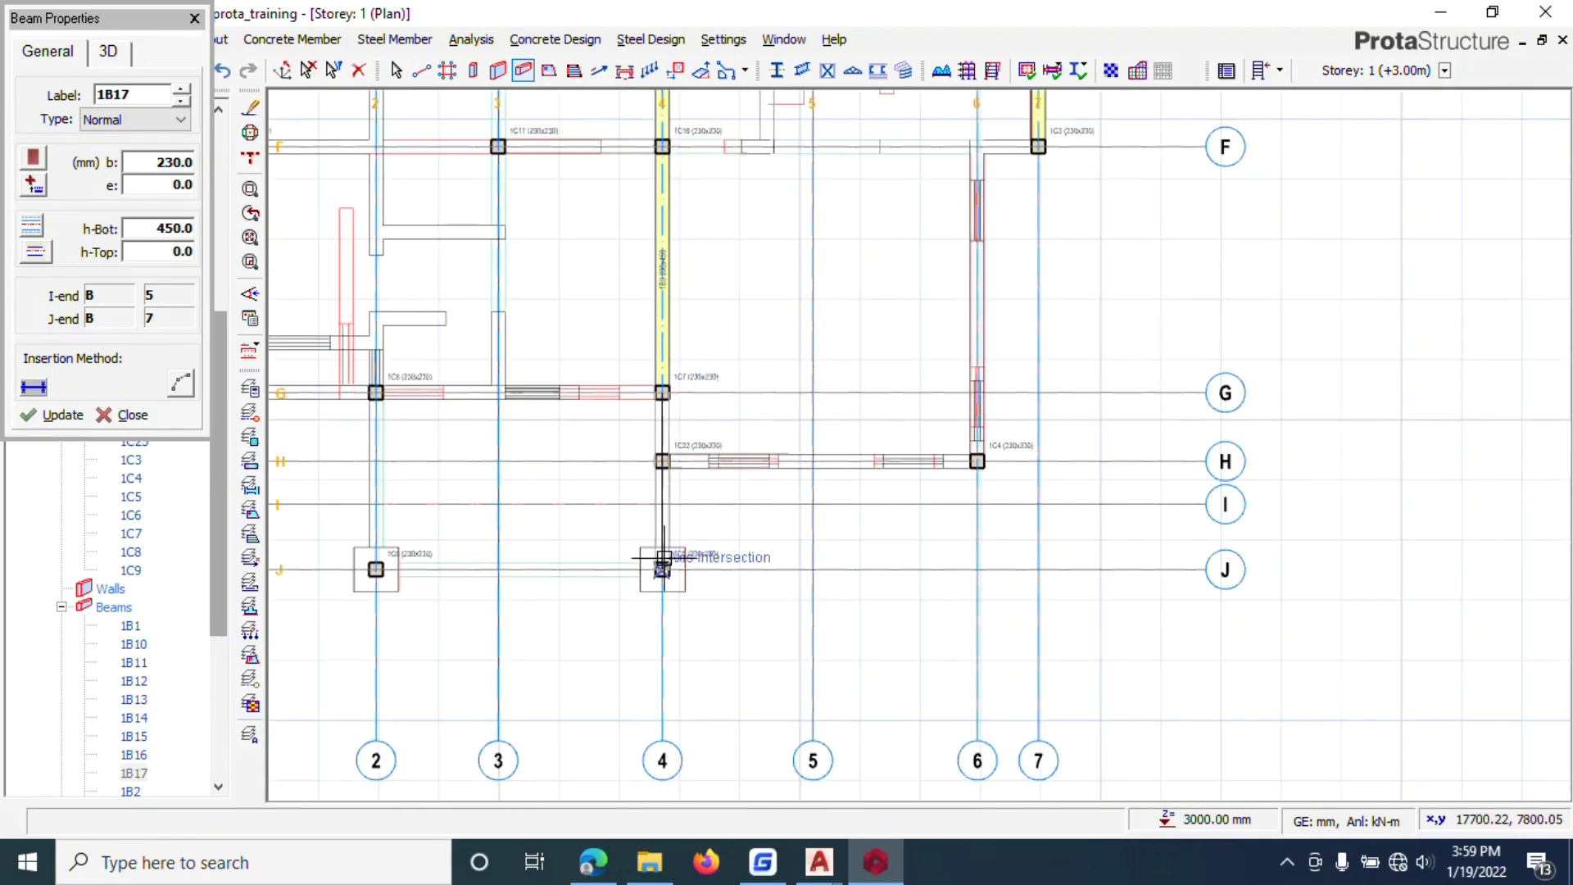
click(663, 570)
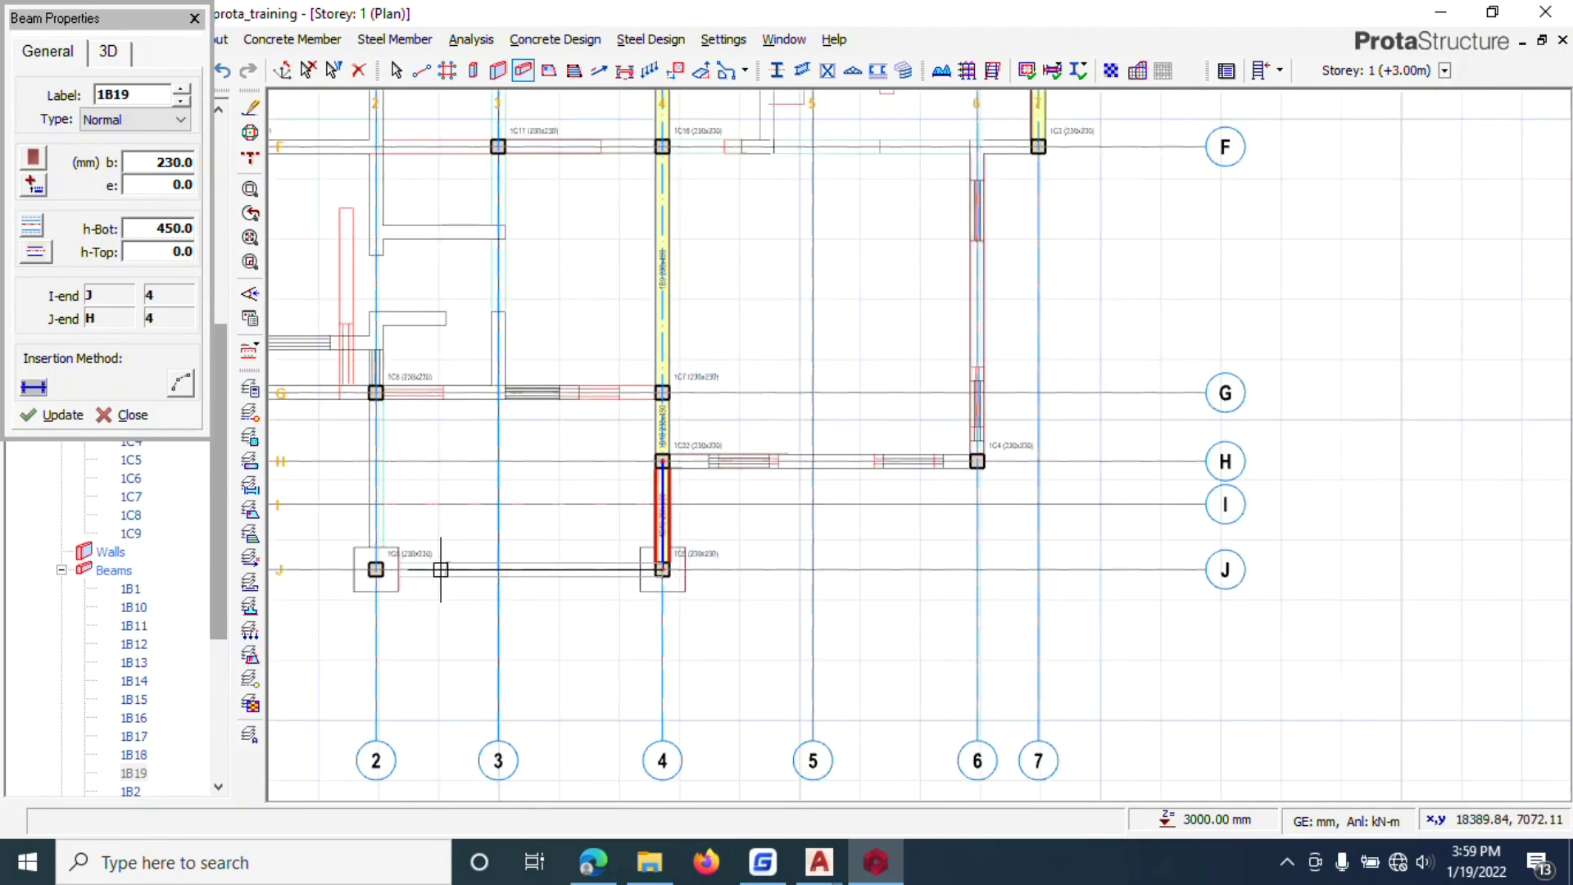
click(373, 571)
Step: Insert a beam along axis 2 from axis J to axis G, and beams along axis G from axis 1 to axis 4
scroll(439, 562, down, 3)
scroll(446, 563, up, 4)
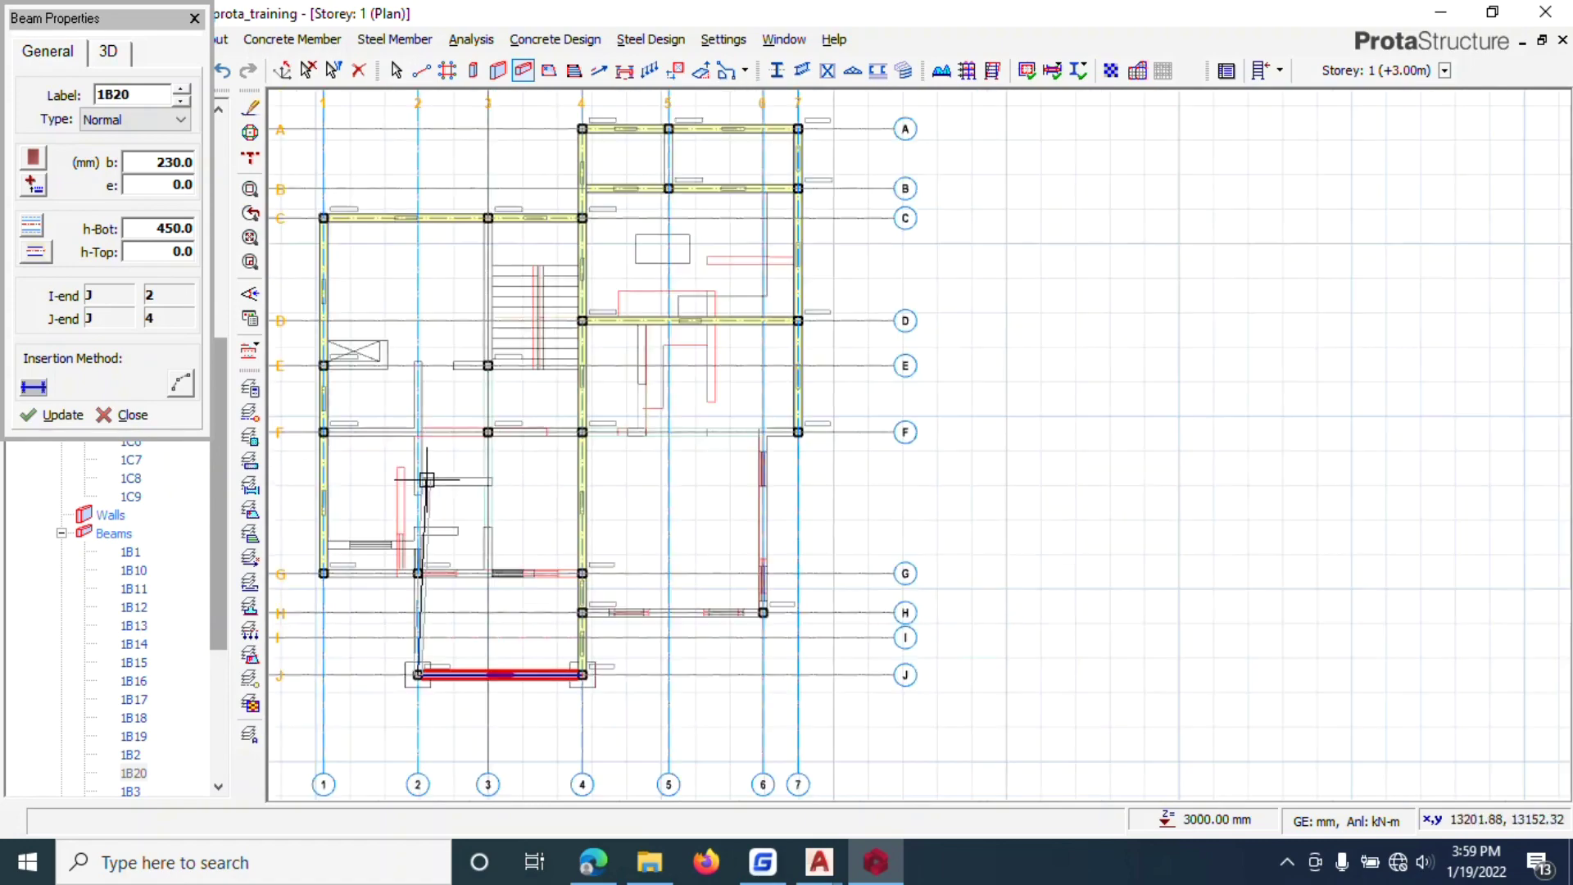
scroll(416, 566, up, 2)
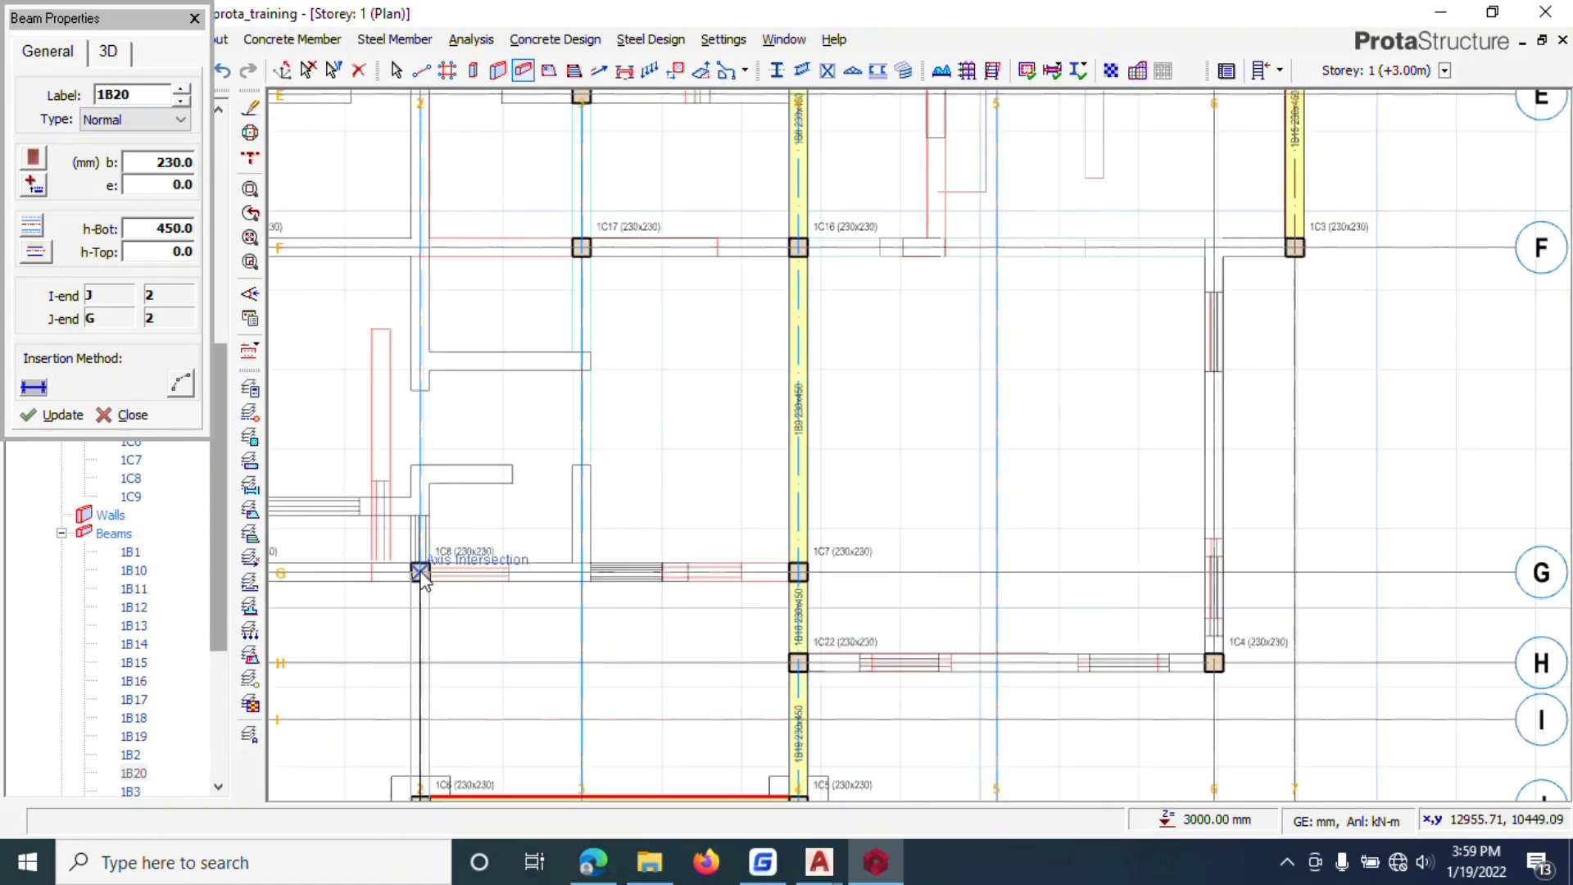
click(420, 574)
scroll(625, 519, down, 2)
click(429, 535)
click(764, 536)
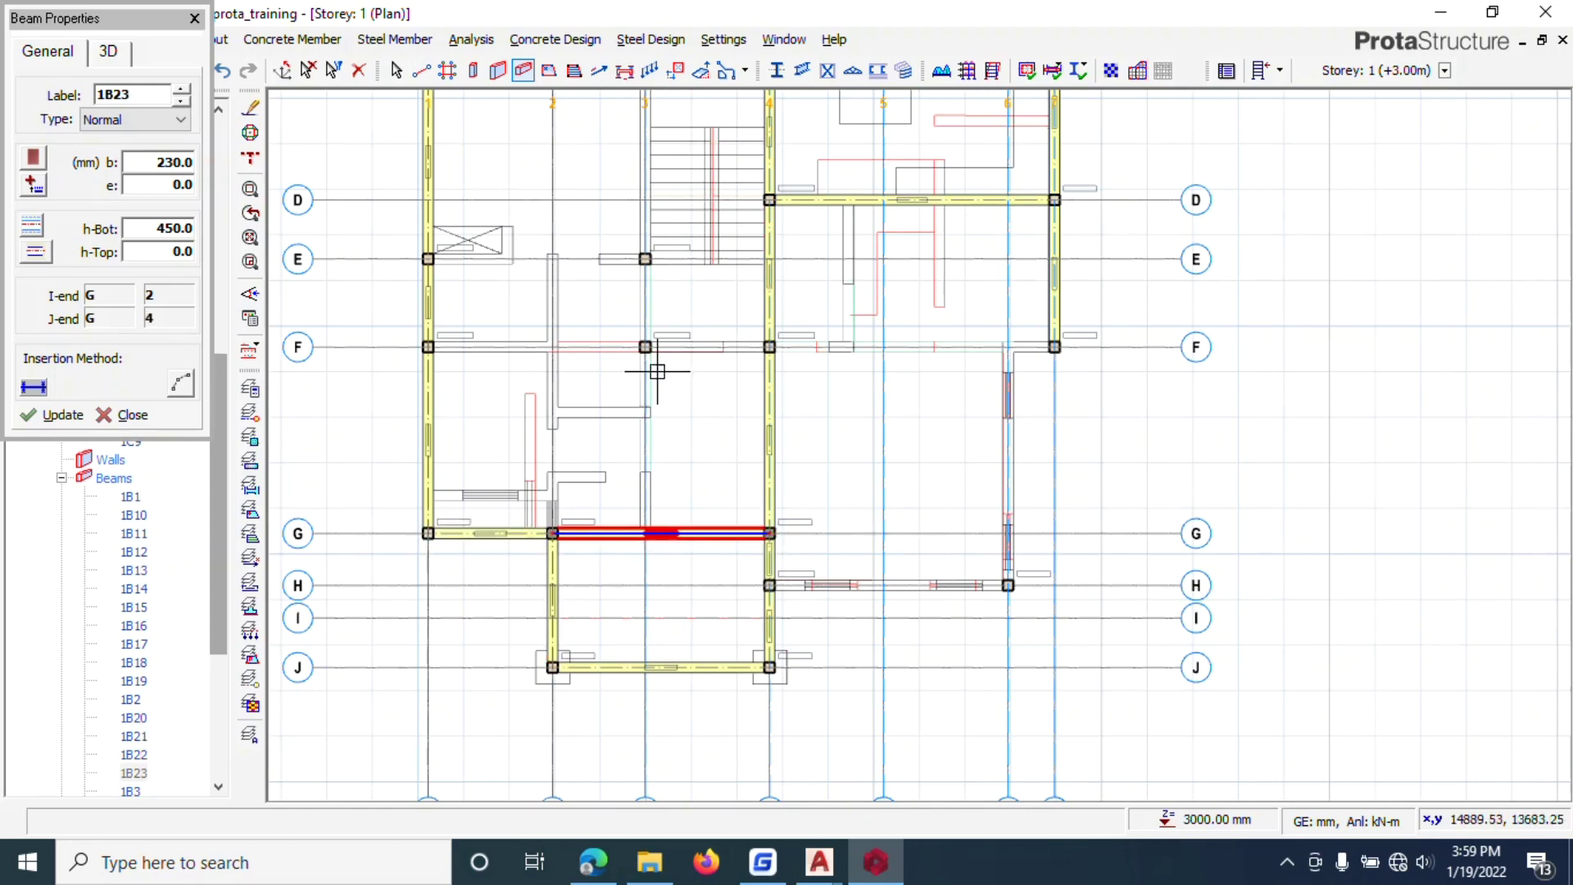
Step: Insert a beam along axis F between axes 4 and 7
scroll(595, 530, down, 2)
scroll(856, 421, up, 2)
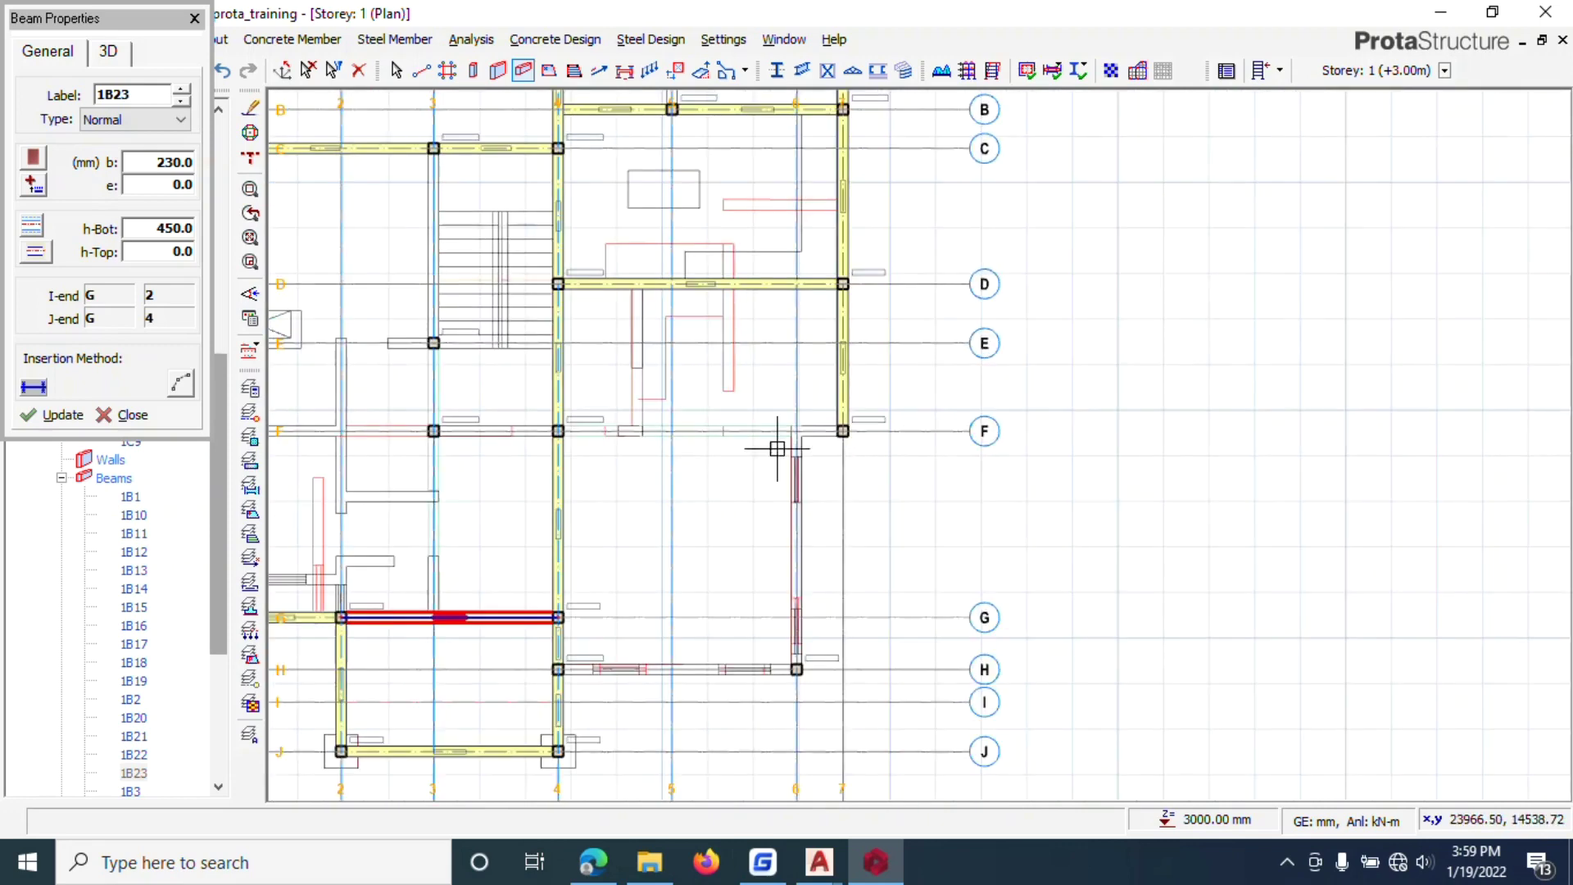
click(558, 430)
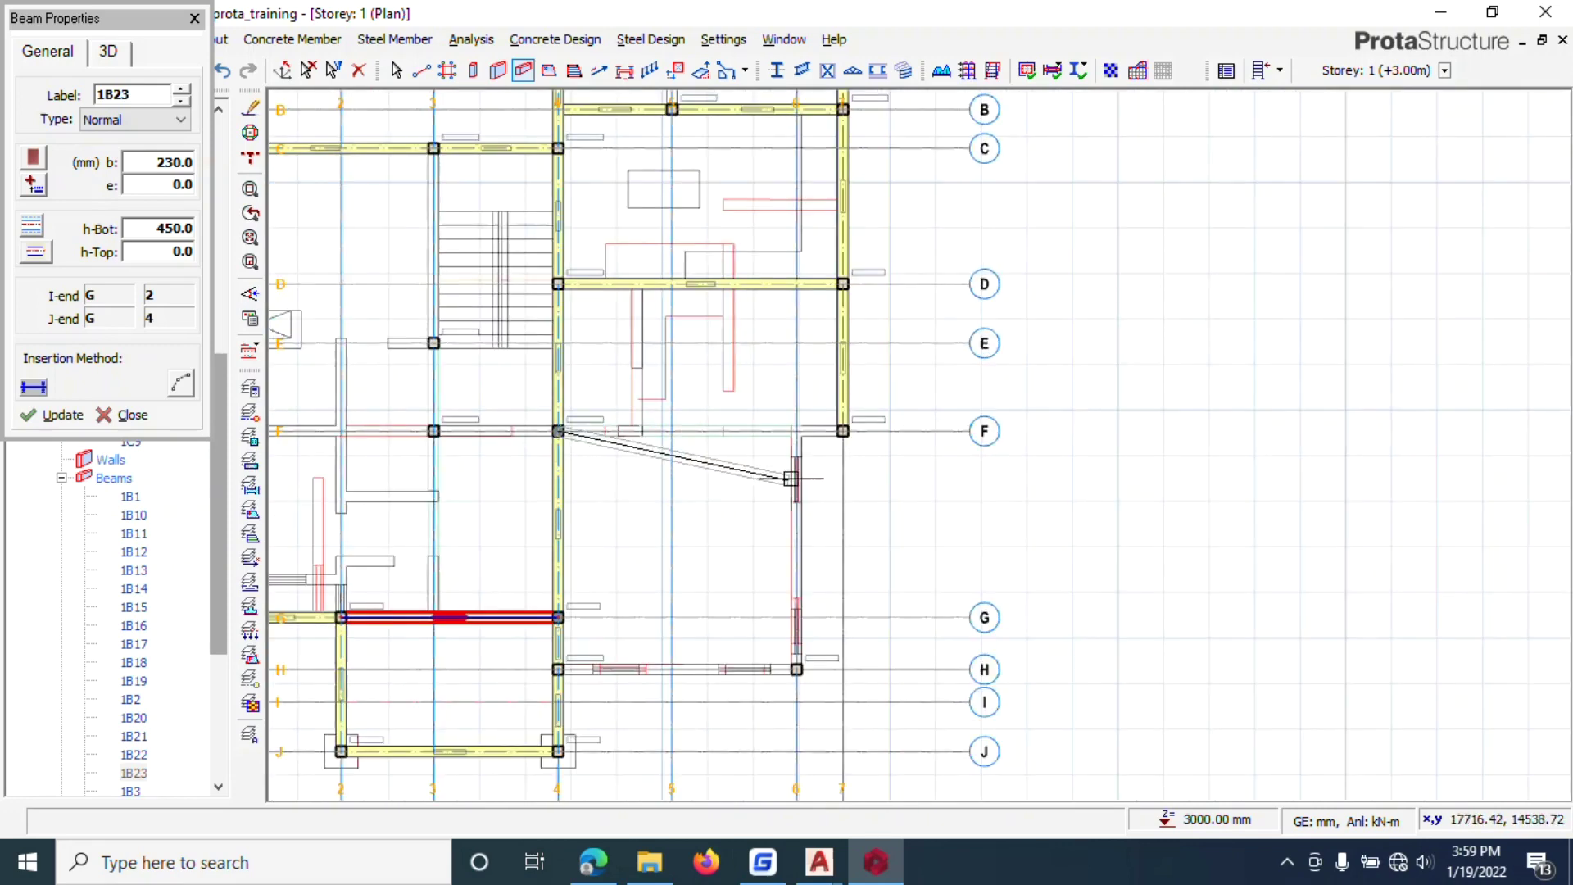
click(844, 432)
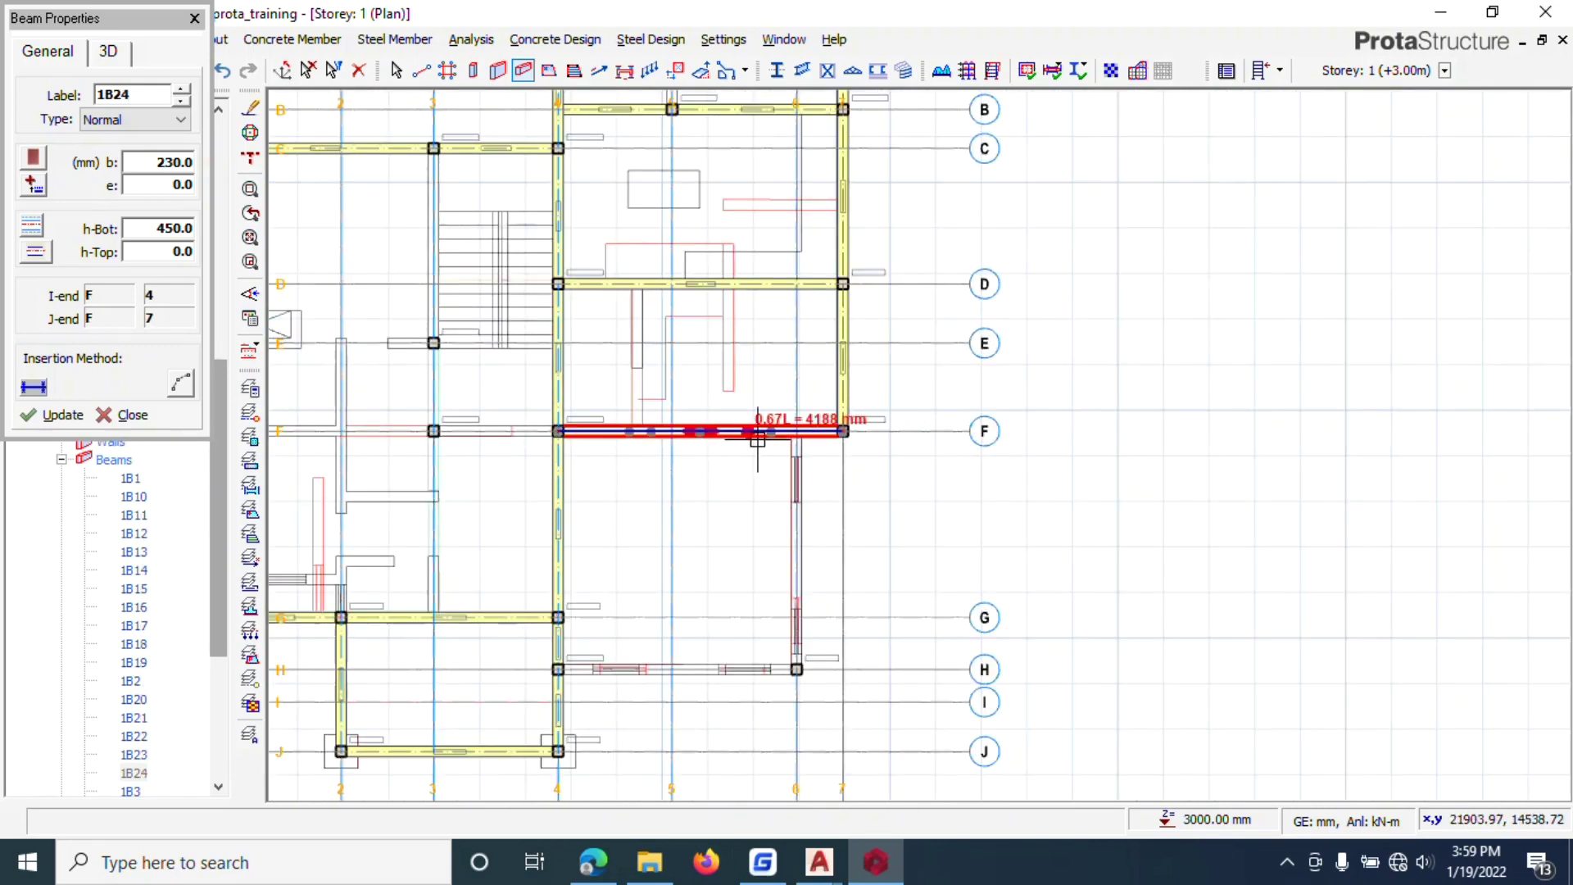
Step: Insert beams along axis 6 from axis F to axis H and along axis H from axis 4 to axis 6, ending the beam insertion
click(795, 430)
click(794, 670)
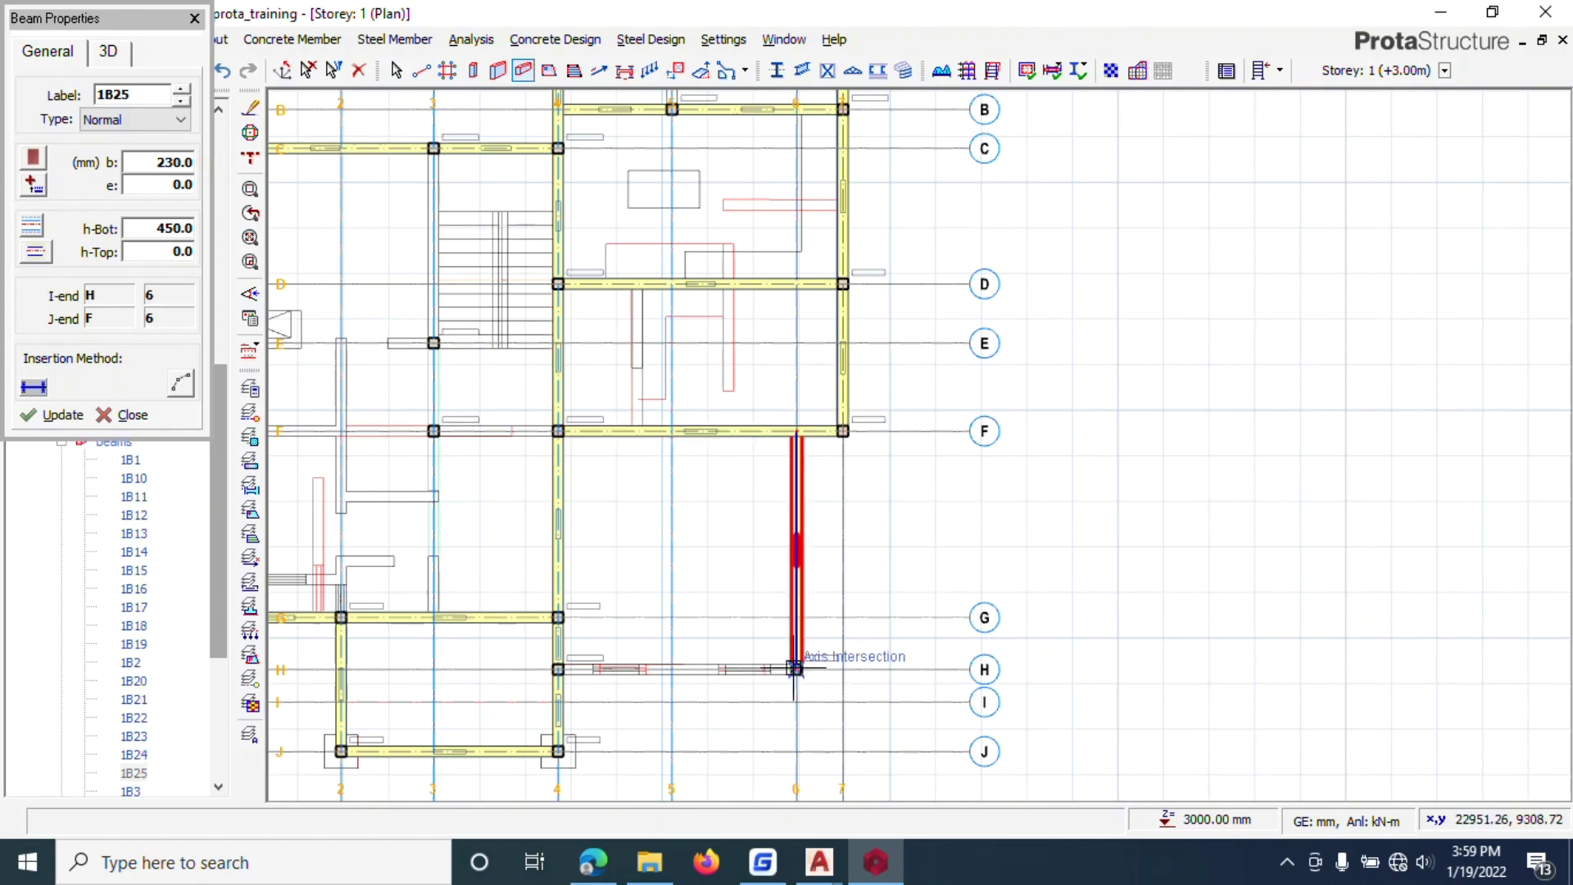
click(557, 669)
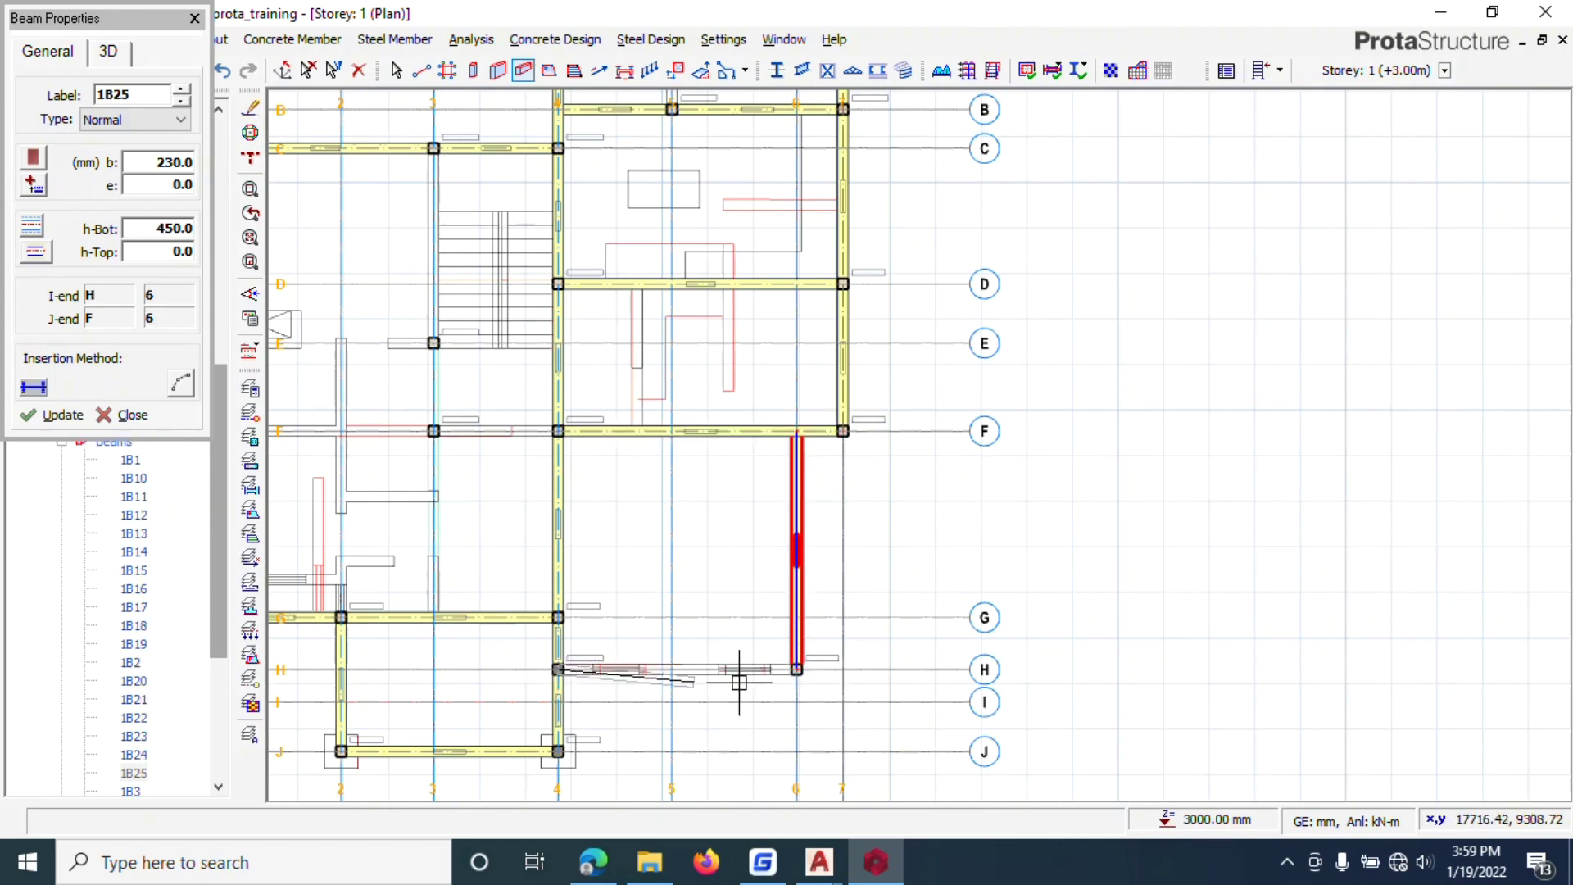
click(795, 669)
scroll(809, 647, down, 3)
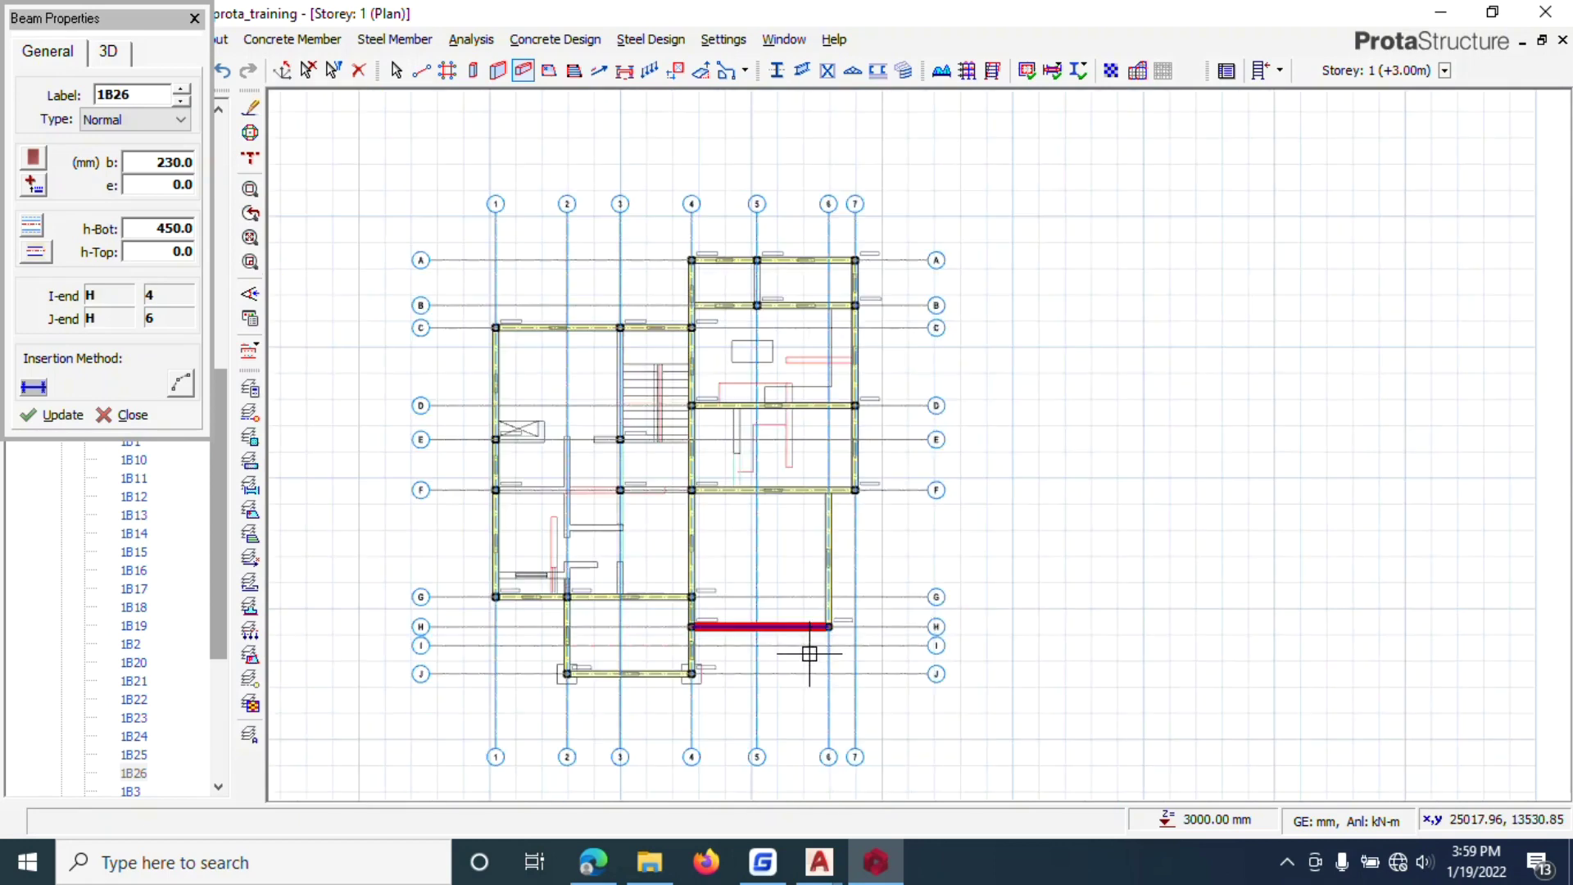
scroll(742, 542, up, 4)
scroll(721, 590, down, 3)
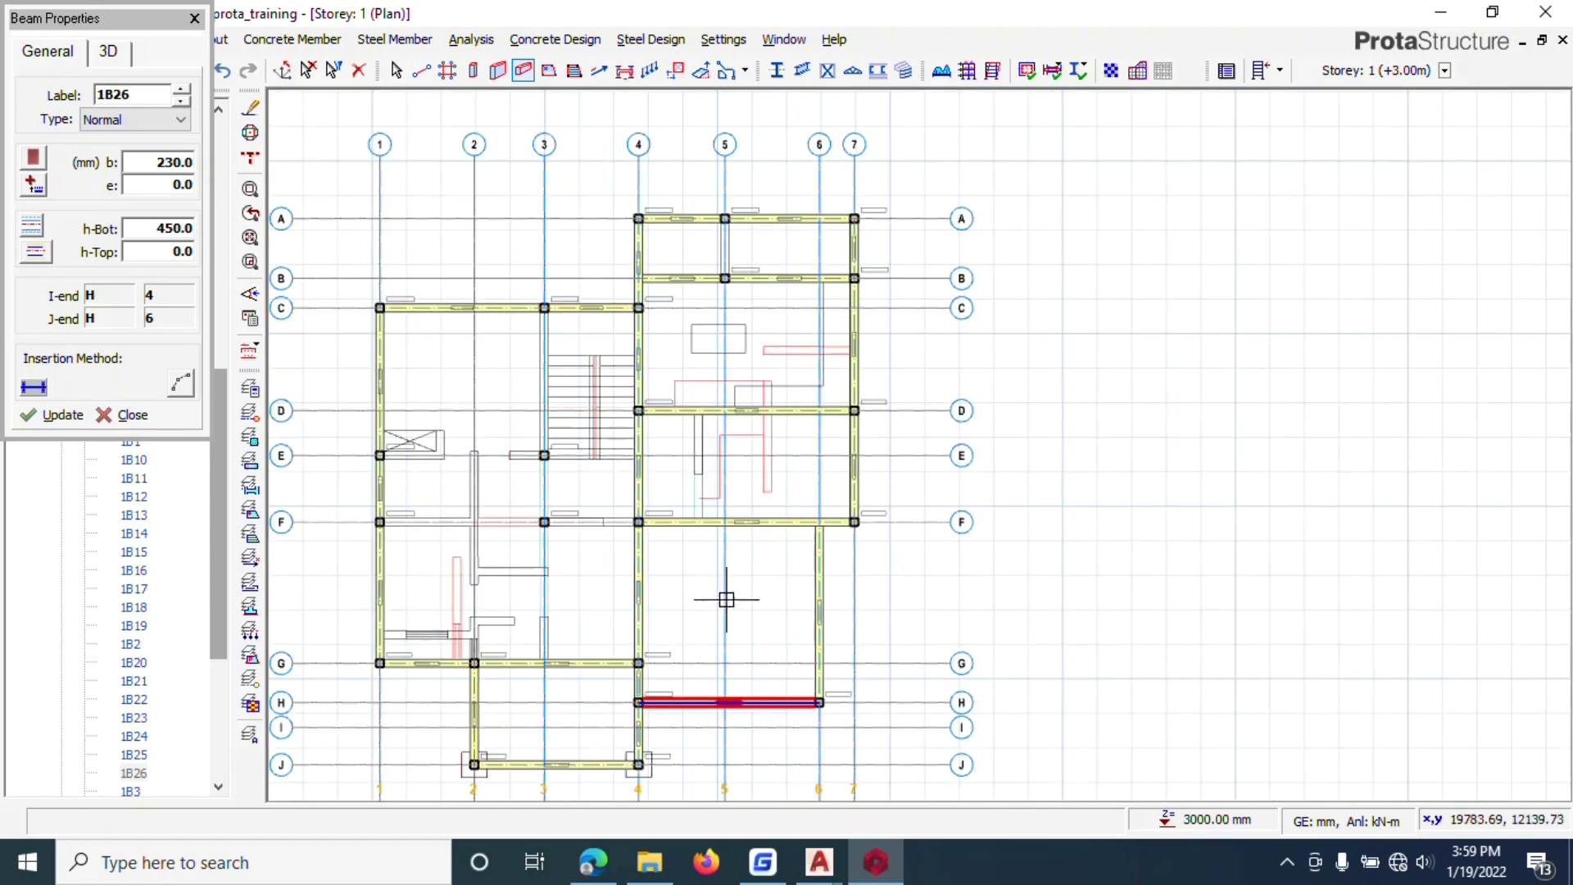
scroll(835, 535, up, 2)
scroll(805, 522, up, 3)
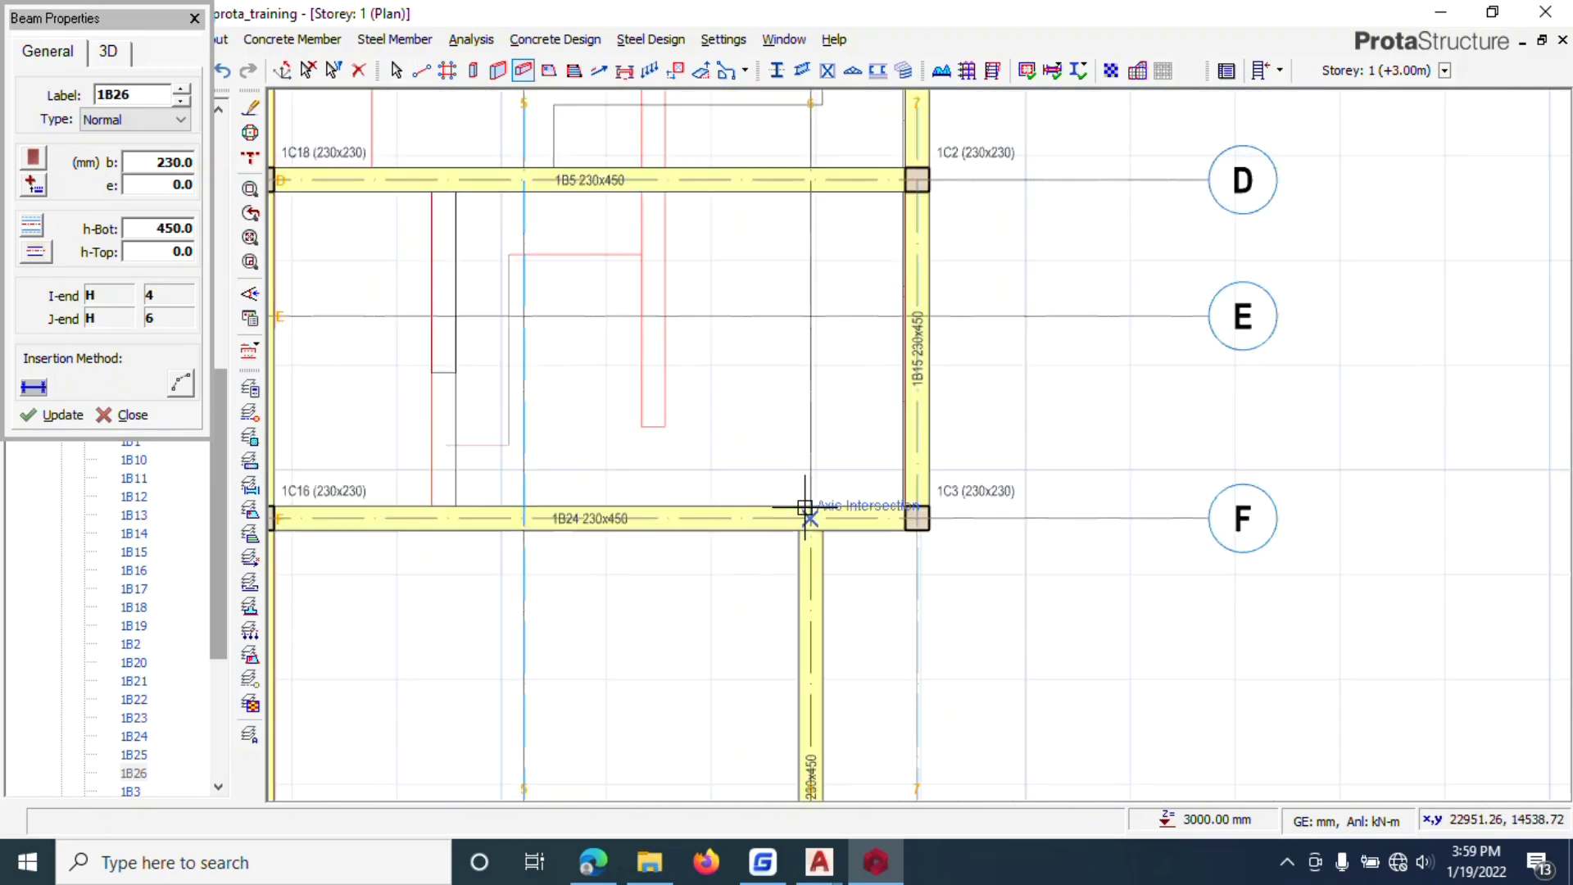
click(195, 17)
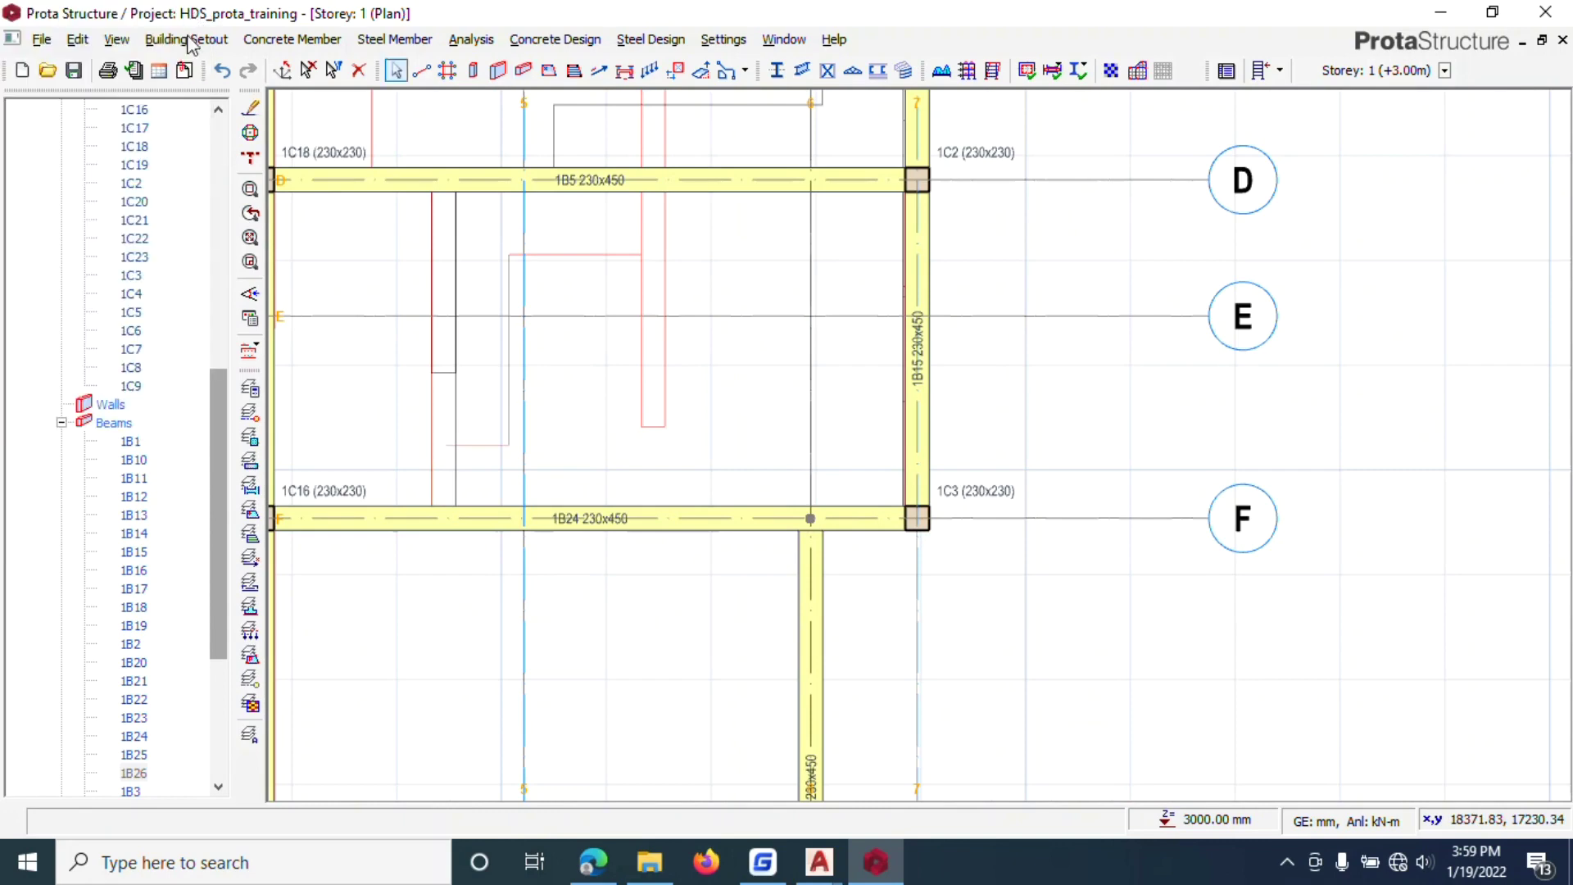
Step: Measure the distances along axis F from axis 4 to axes 6 and 7 with the axis insertion tool
scroll(801, 513, down, 4)
scroll(864, 538, up, 3)
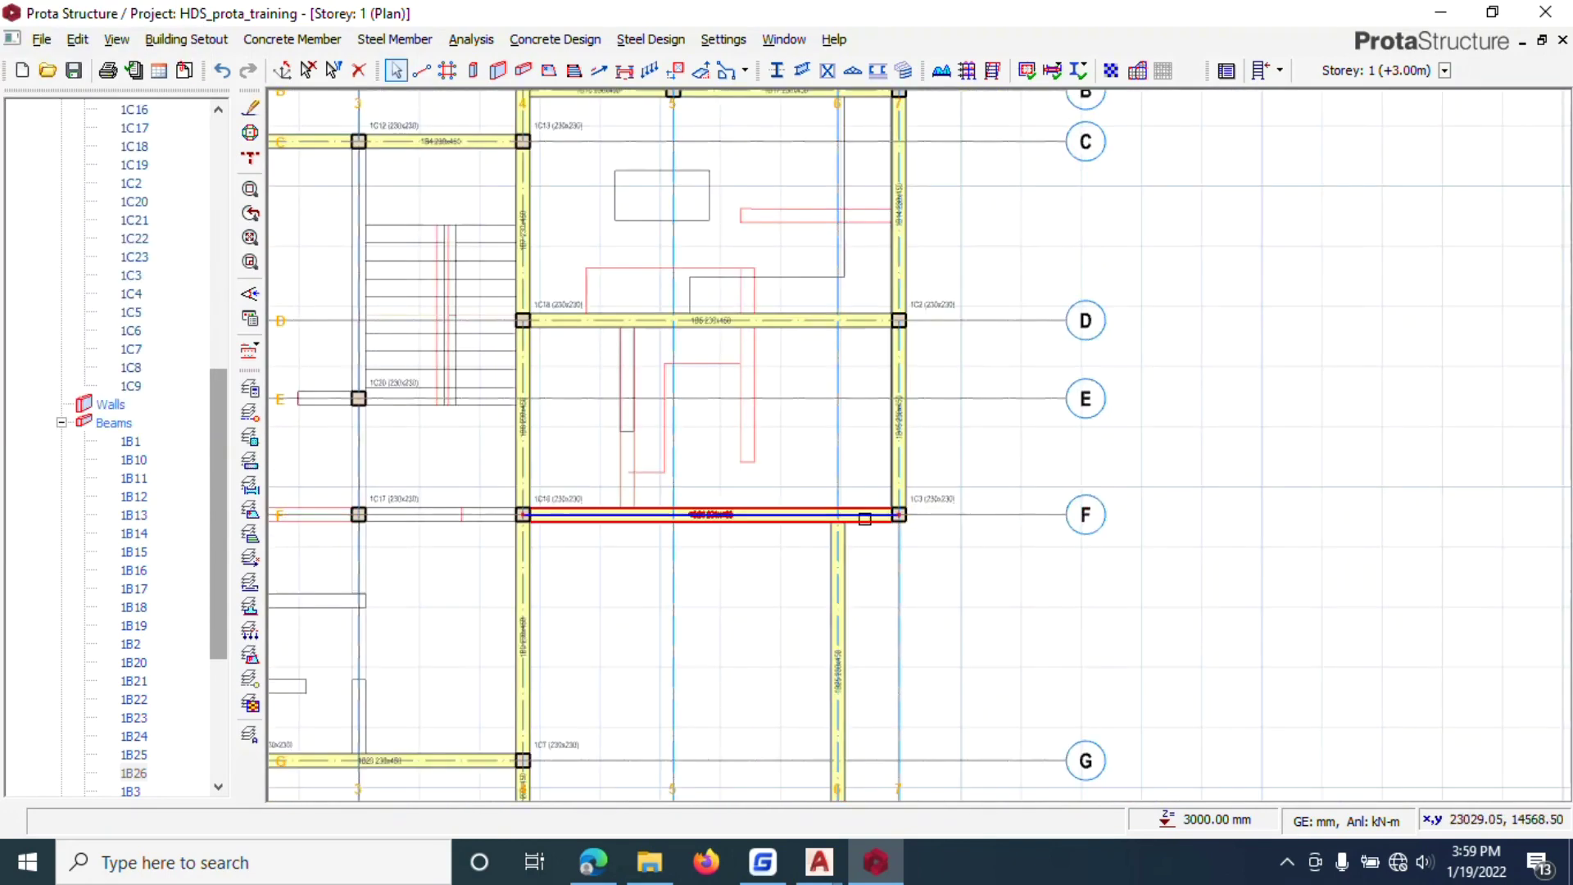
scroll(866, 521, down, 3)
scroll(819, 525, up, 3)
scroll(863, 492, down, 1)
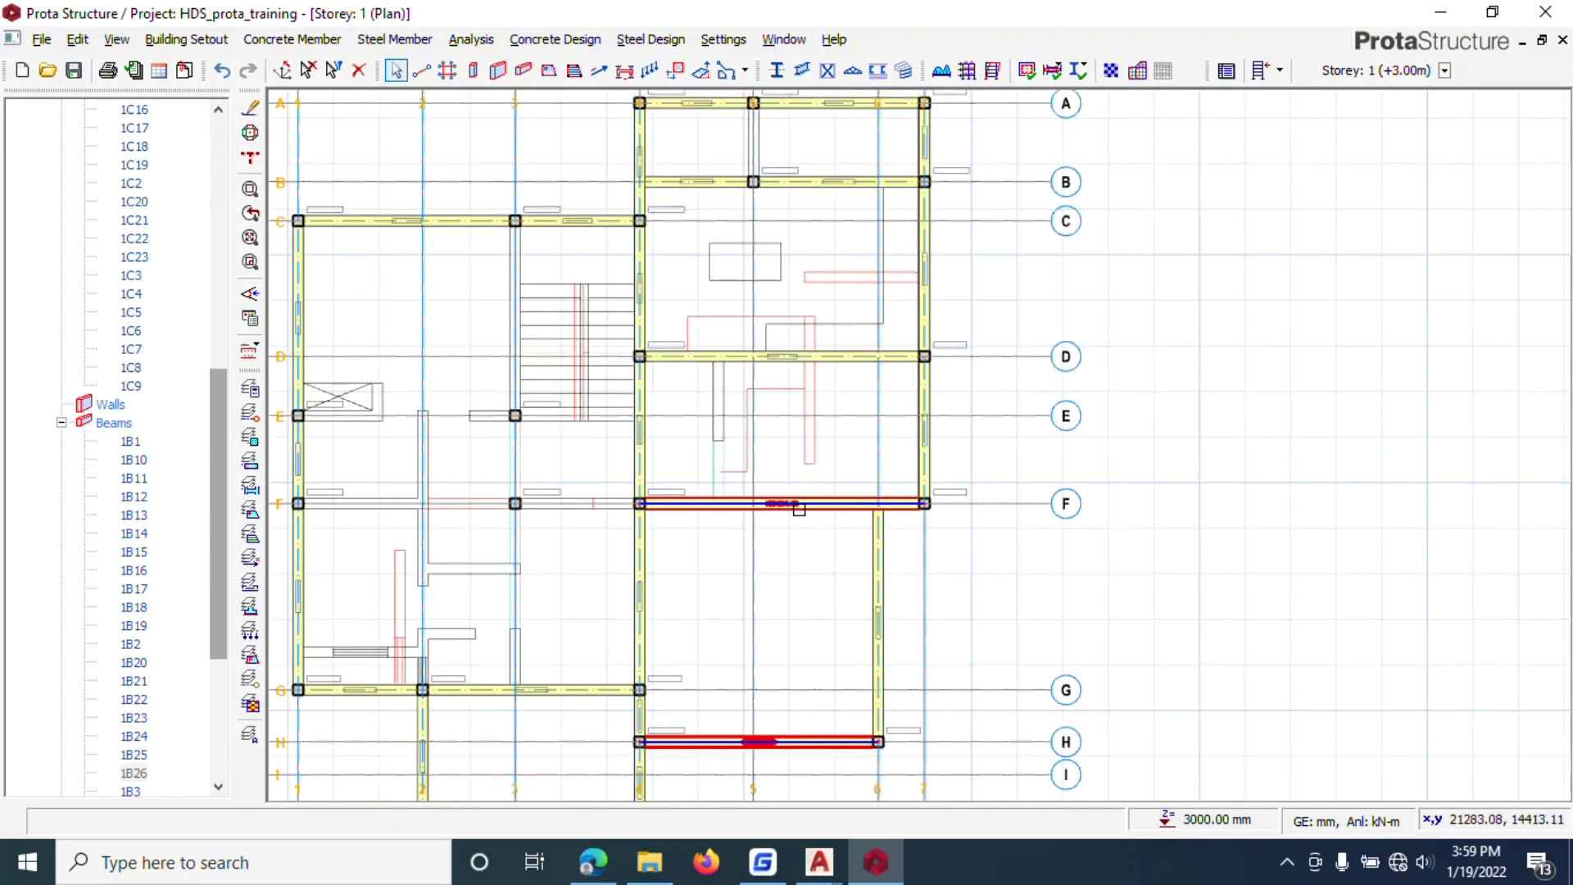
scroll(801, 503, down, 2)
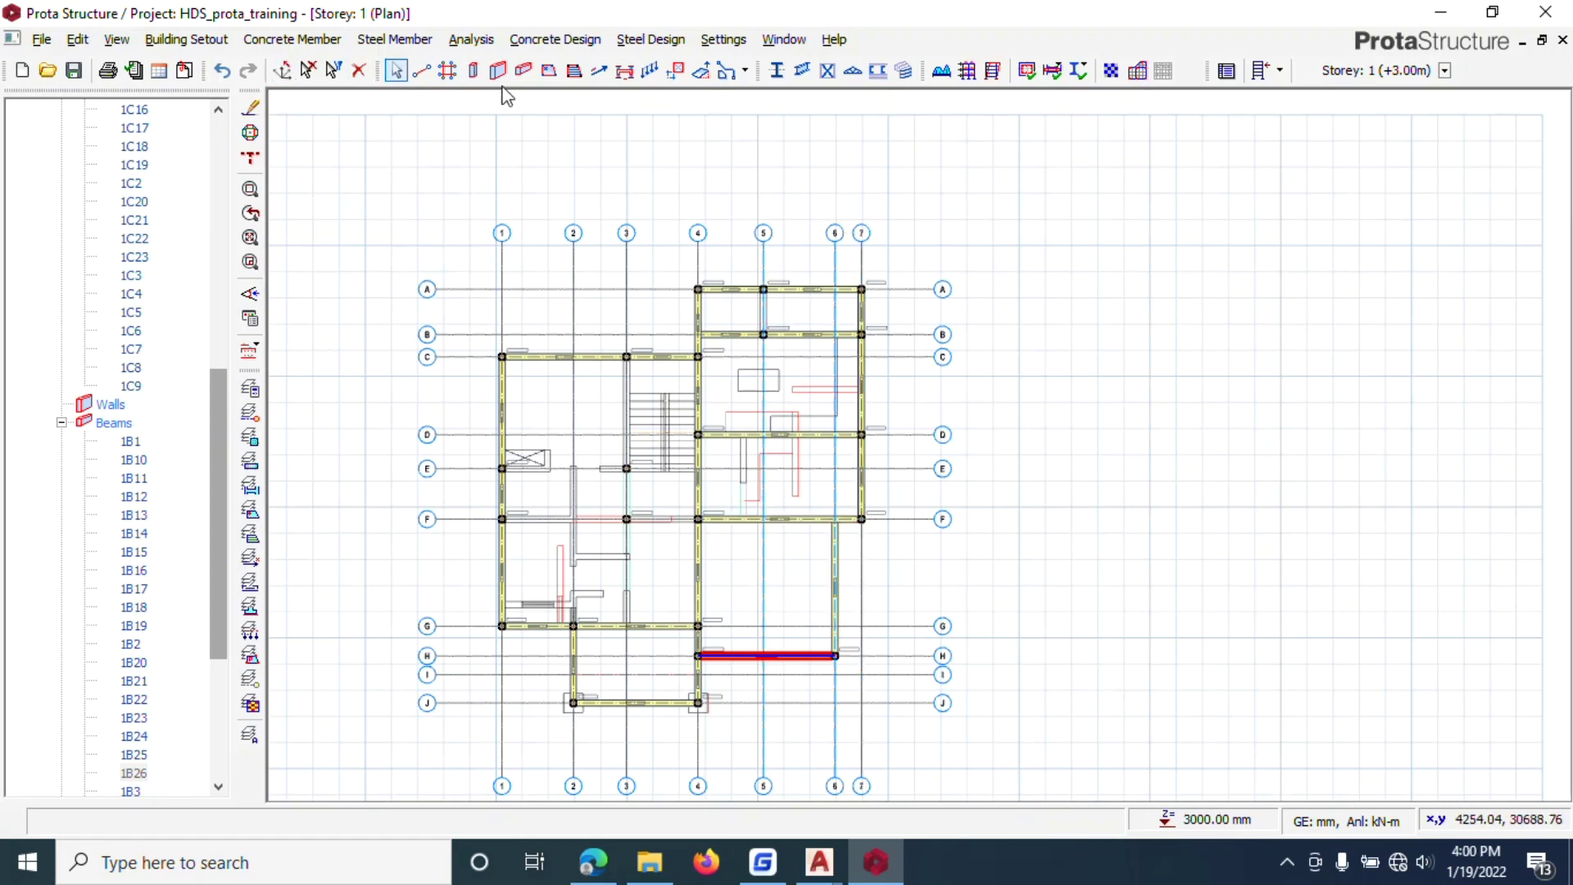
click(421, 72)
scroll(882, 515, up, 4)
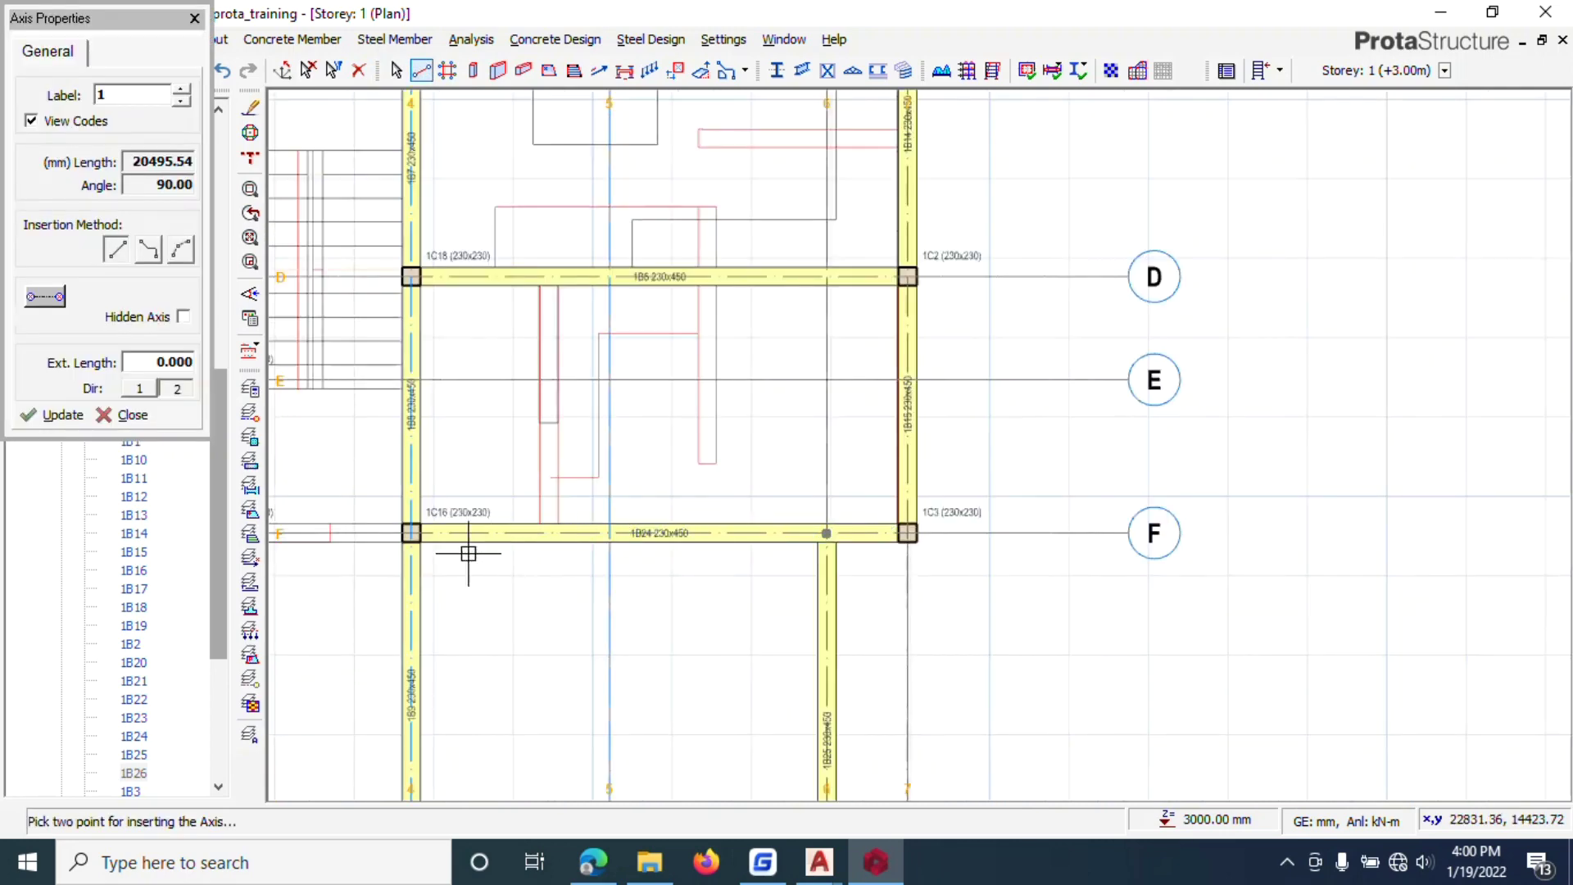
click(411, 533)
scroll(825, 535, up, 2)
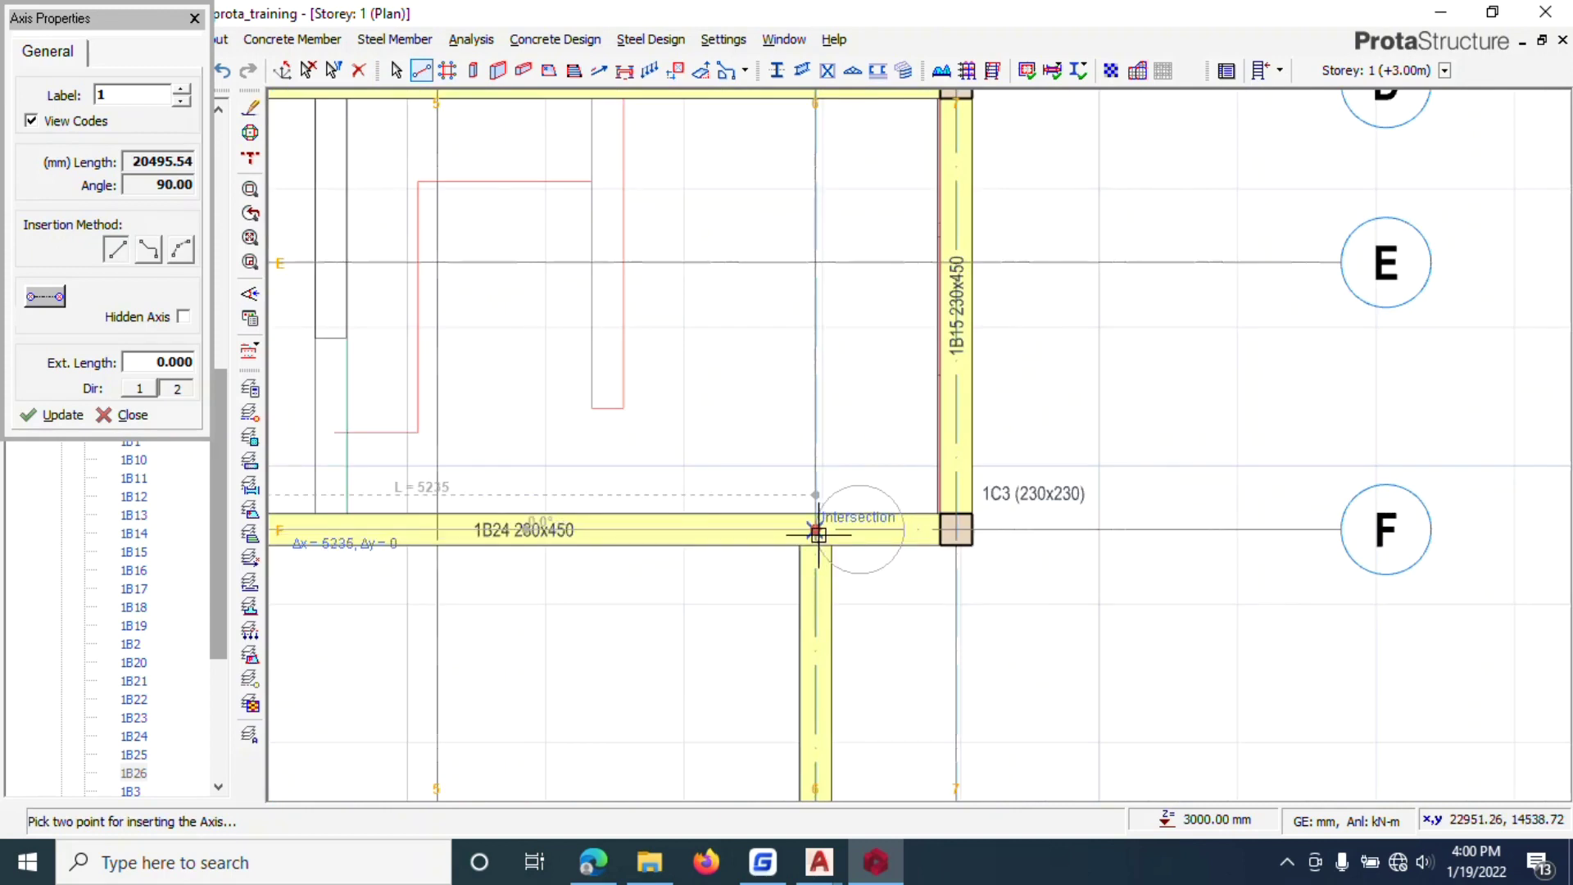
scroll(817, 533, down, 1)
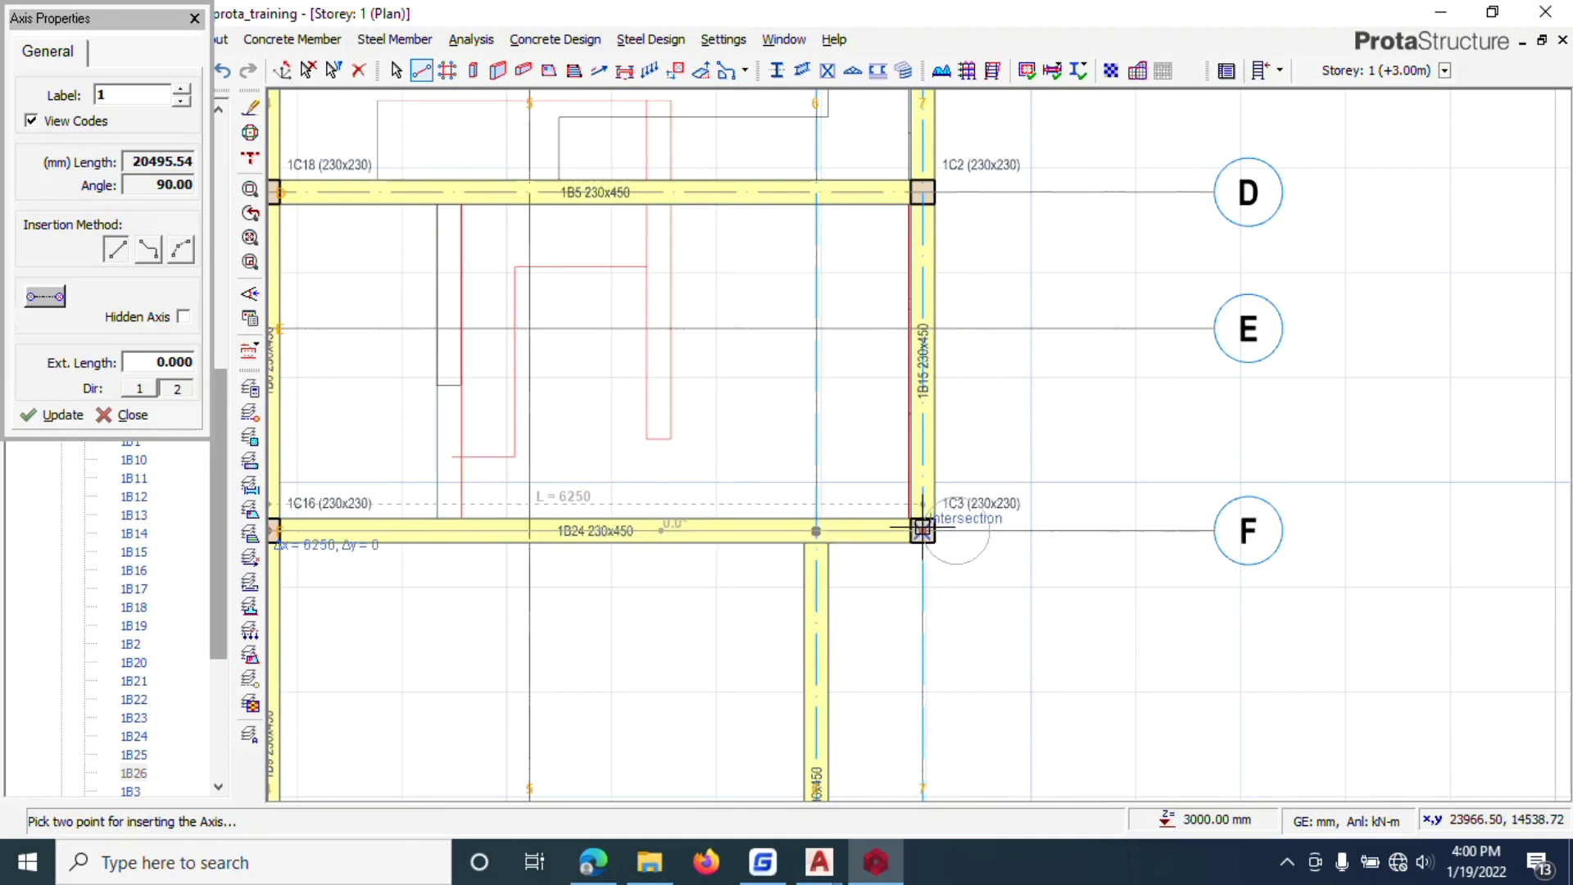
click(817, 534)
Step: Switch to all.dwg in AutoCAD and erase the lower red wall line south of the dining room on the overlaid plan
click(820, 868)
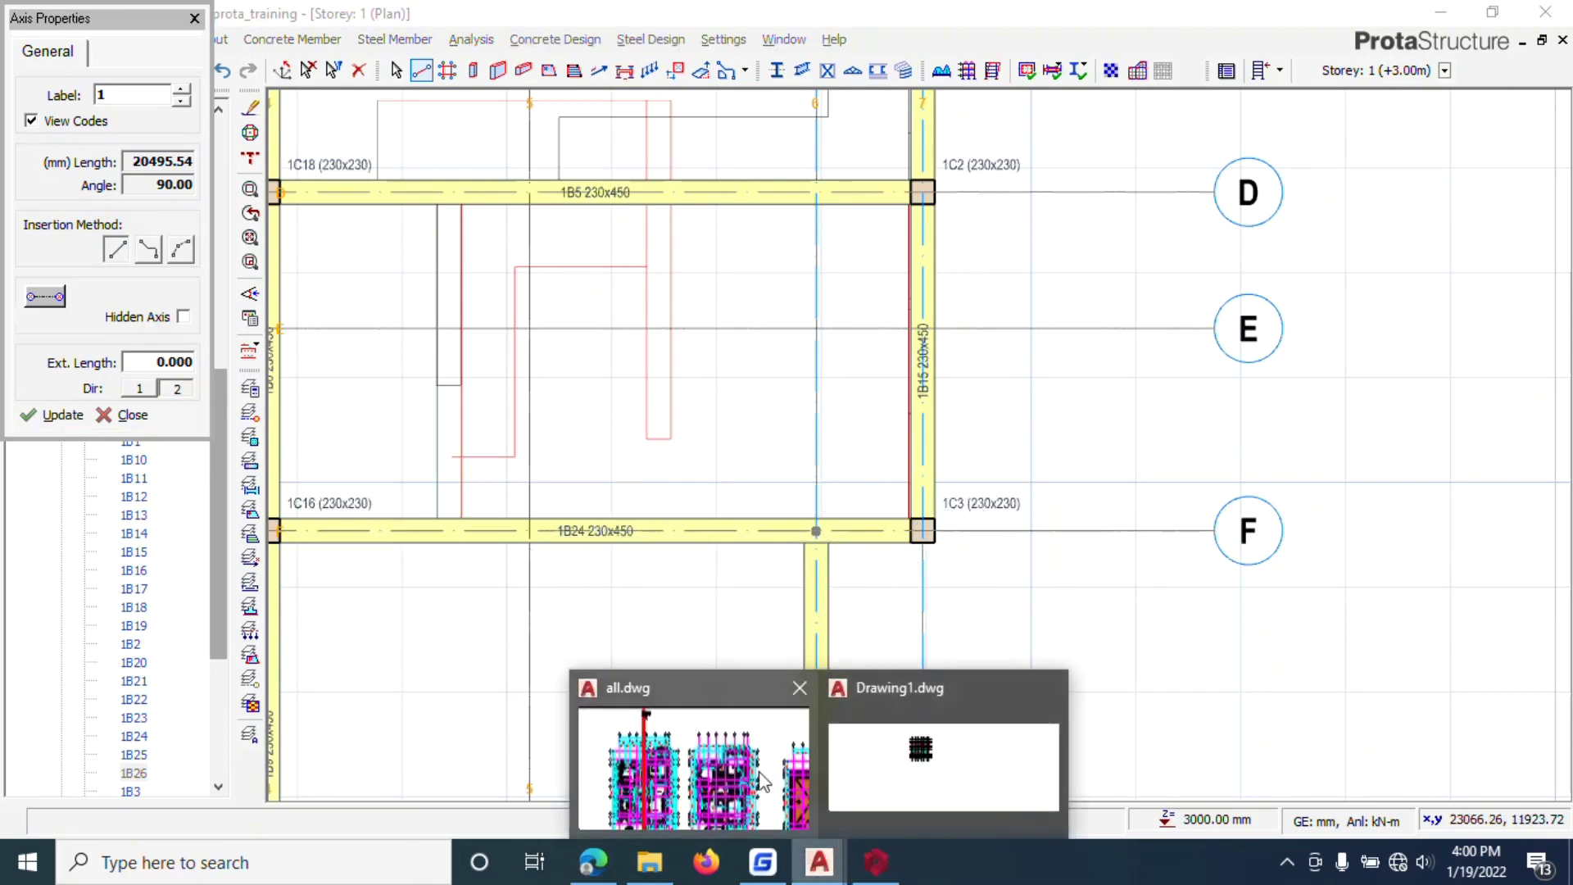
click(693, 768)
scroll(832, 538, down, 5)
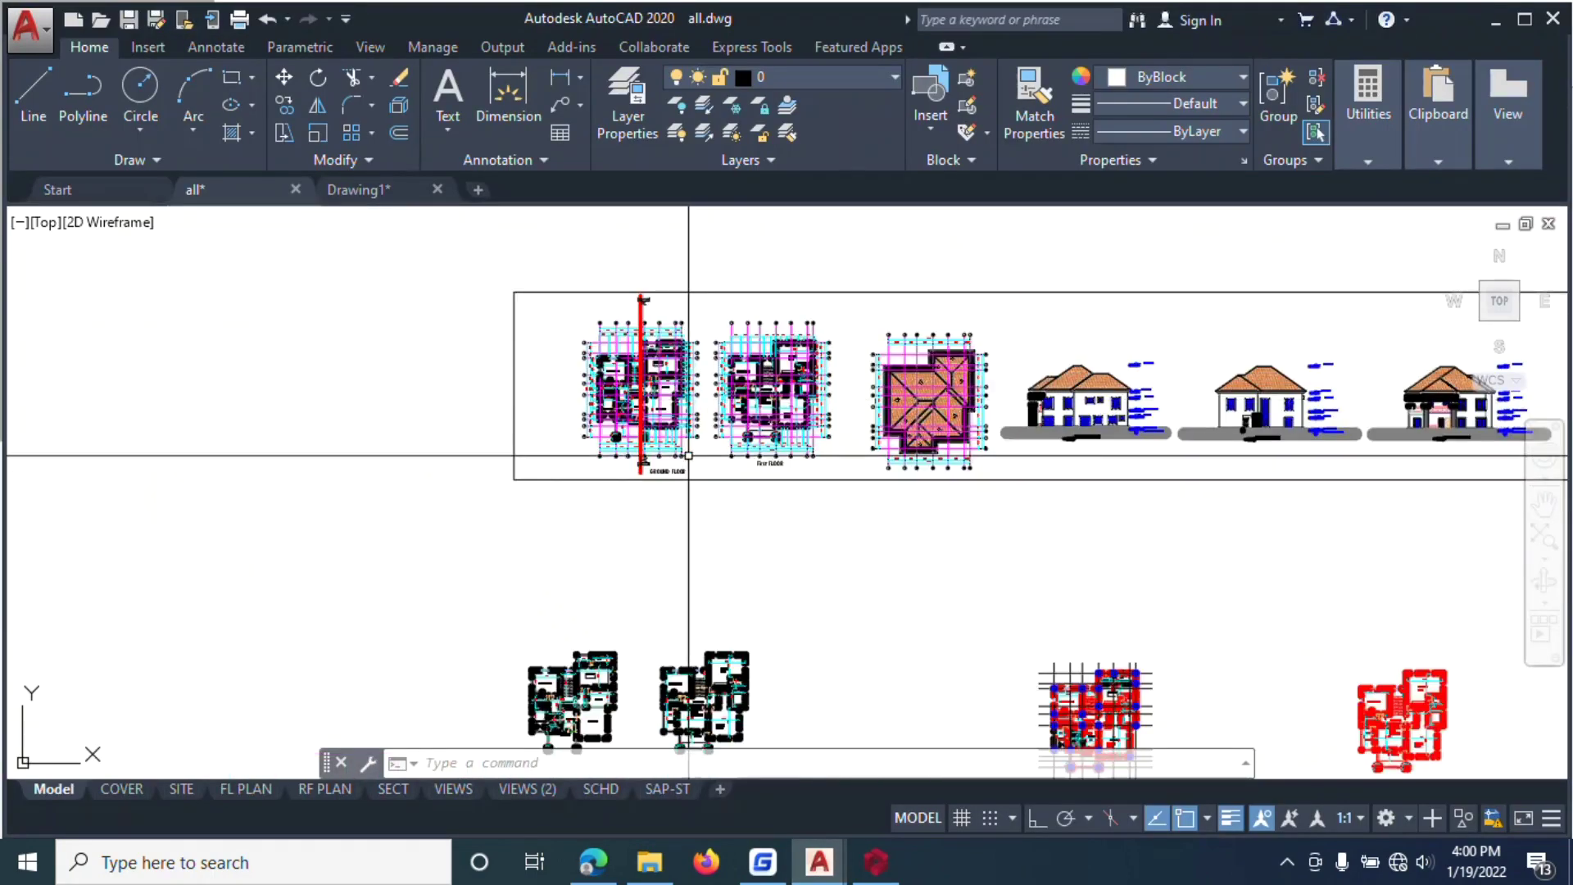
scroll(831, 538, up, 10)
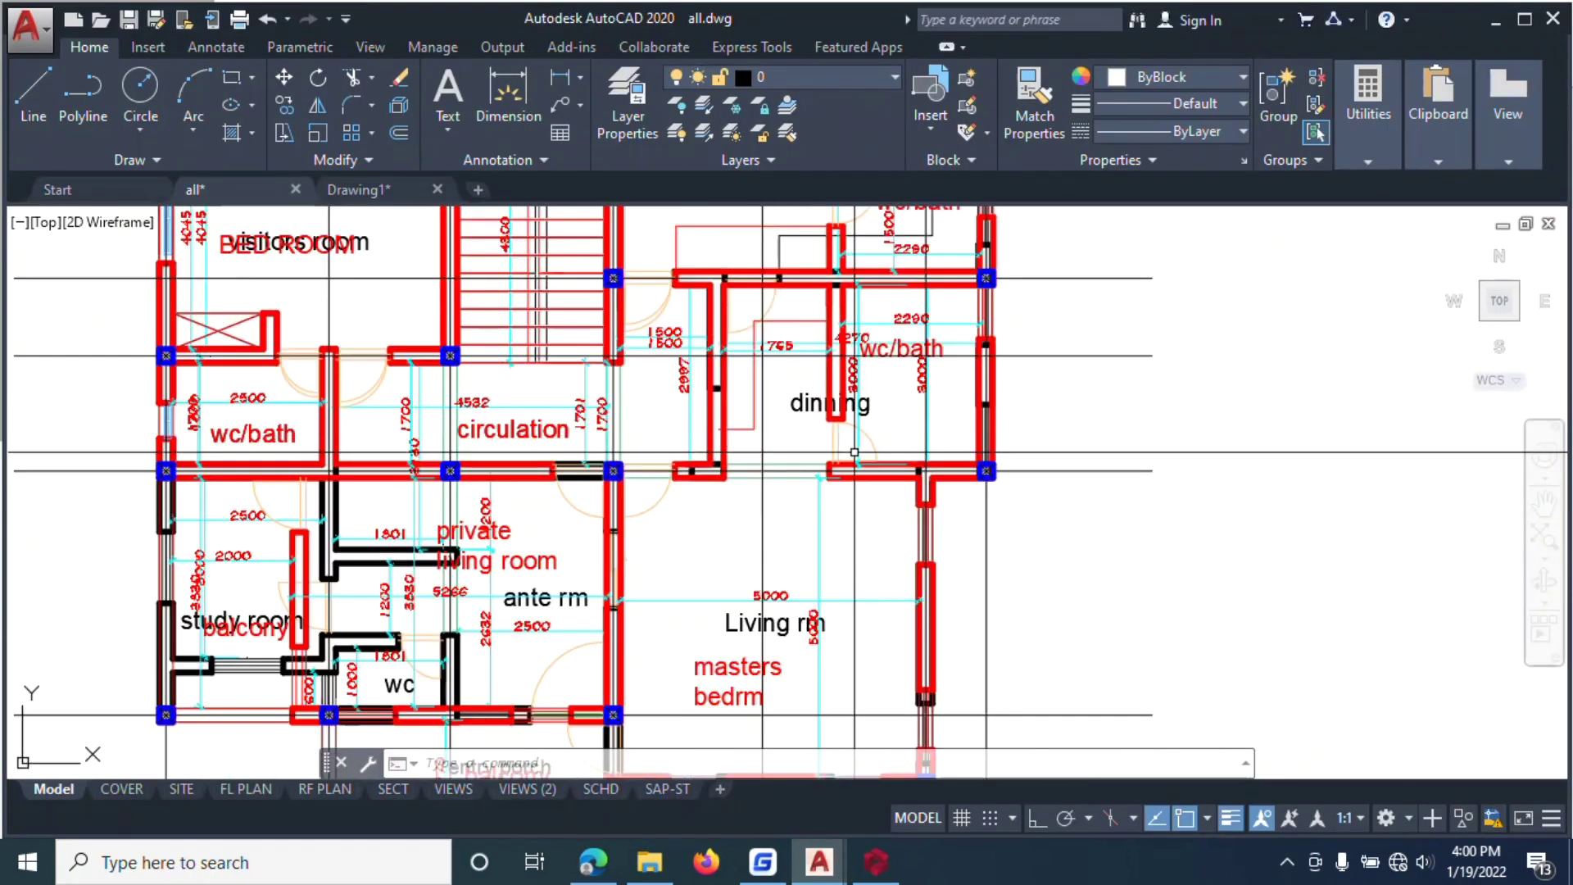
scroll(851, 463, up, 5)
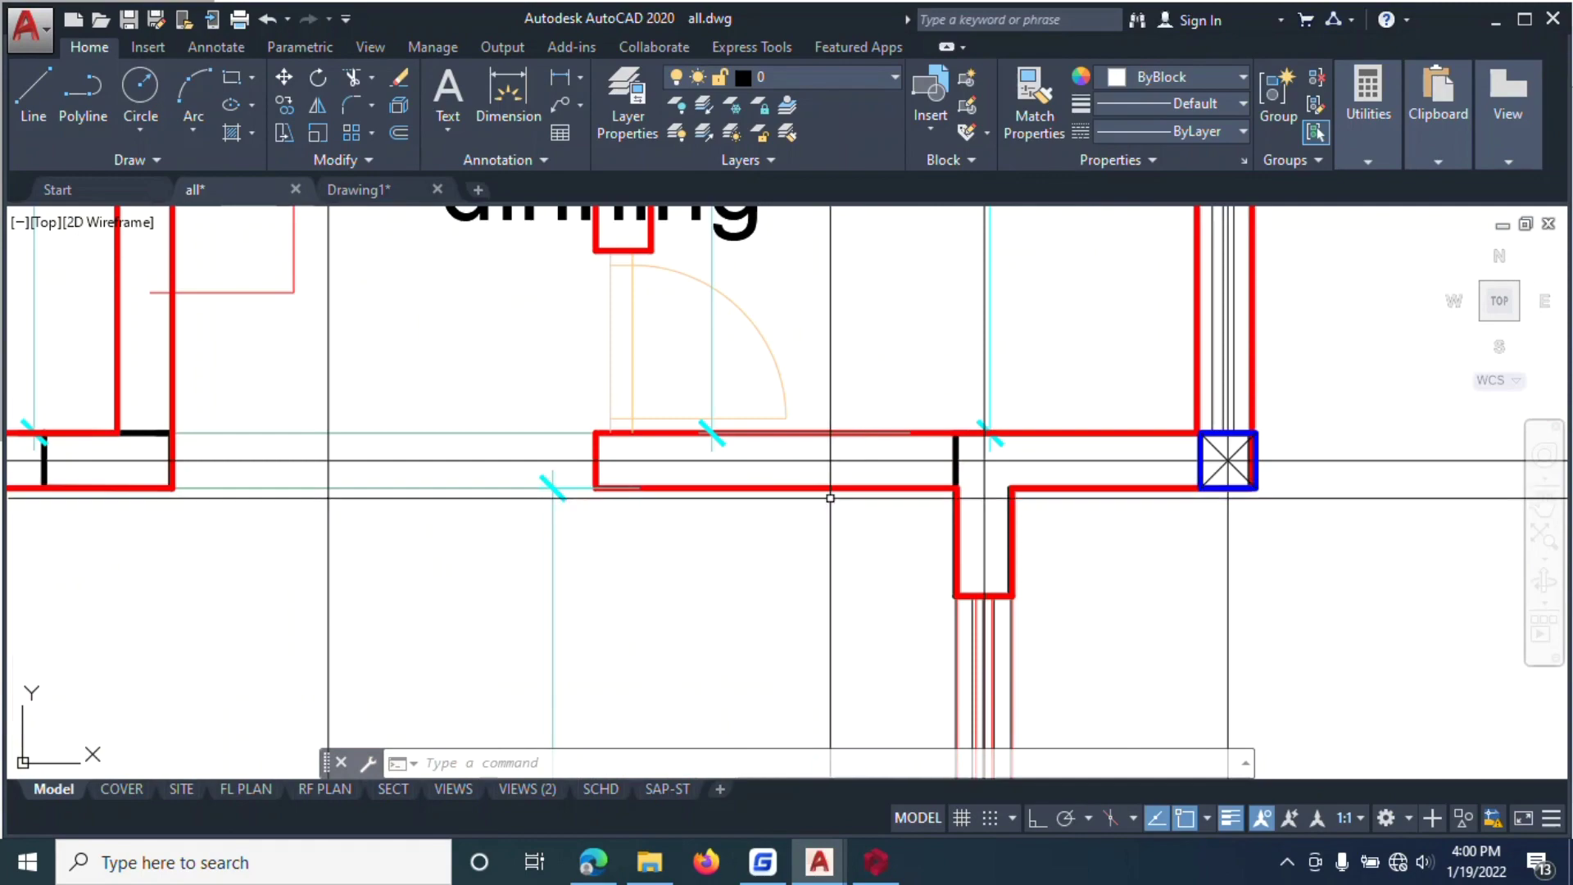
click(824, 487)
right_click(856, 283)
click(893, 417)
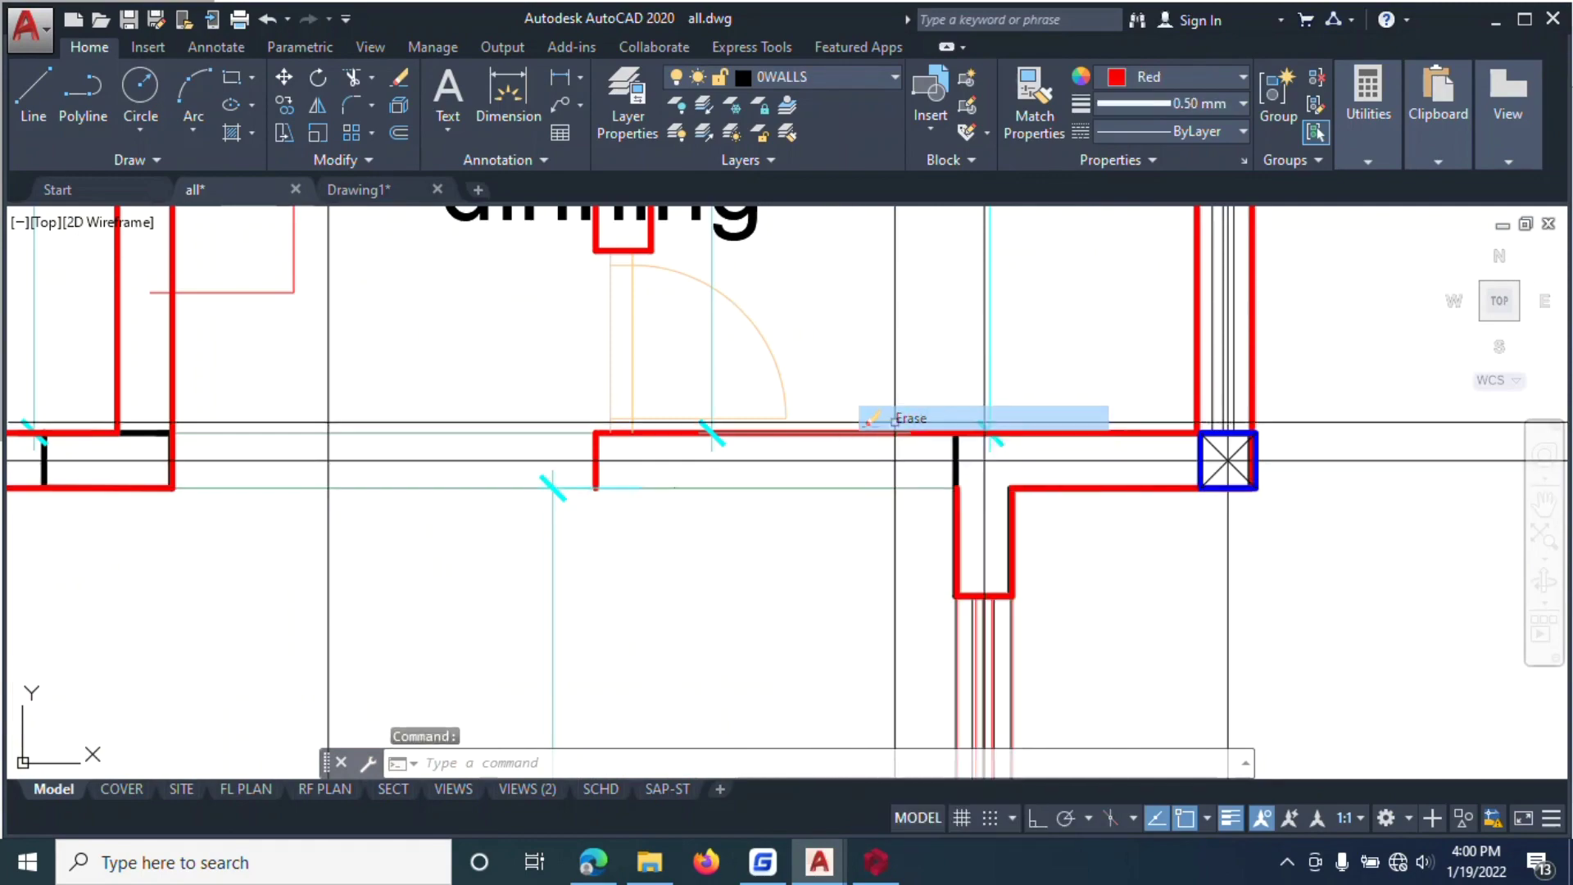
Step: Examine the overlaid and separate floor plans for the wall layout between the dining and living rooms
scroll(818, 484, down, 10)
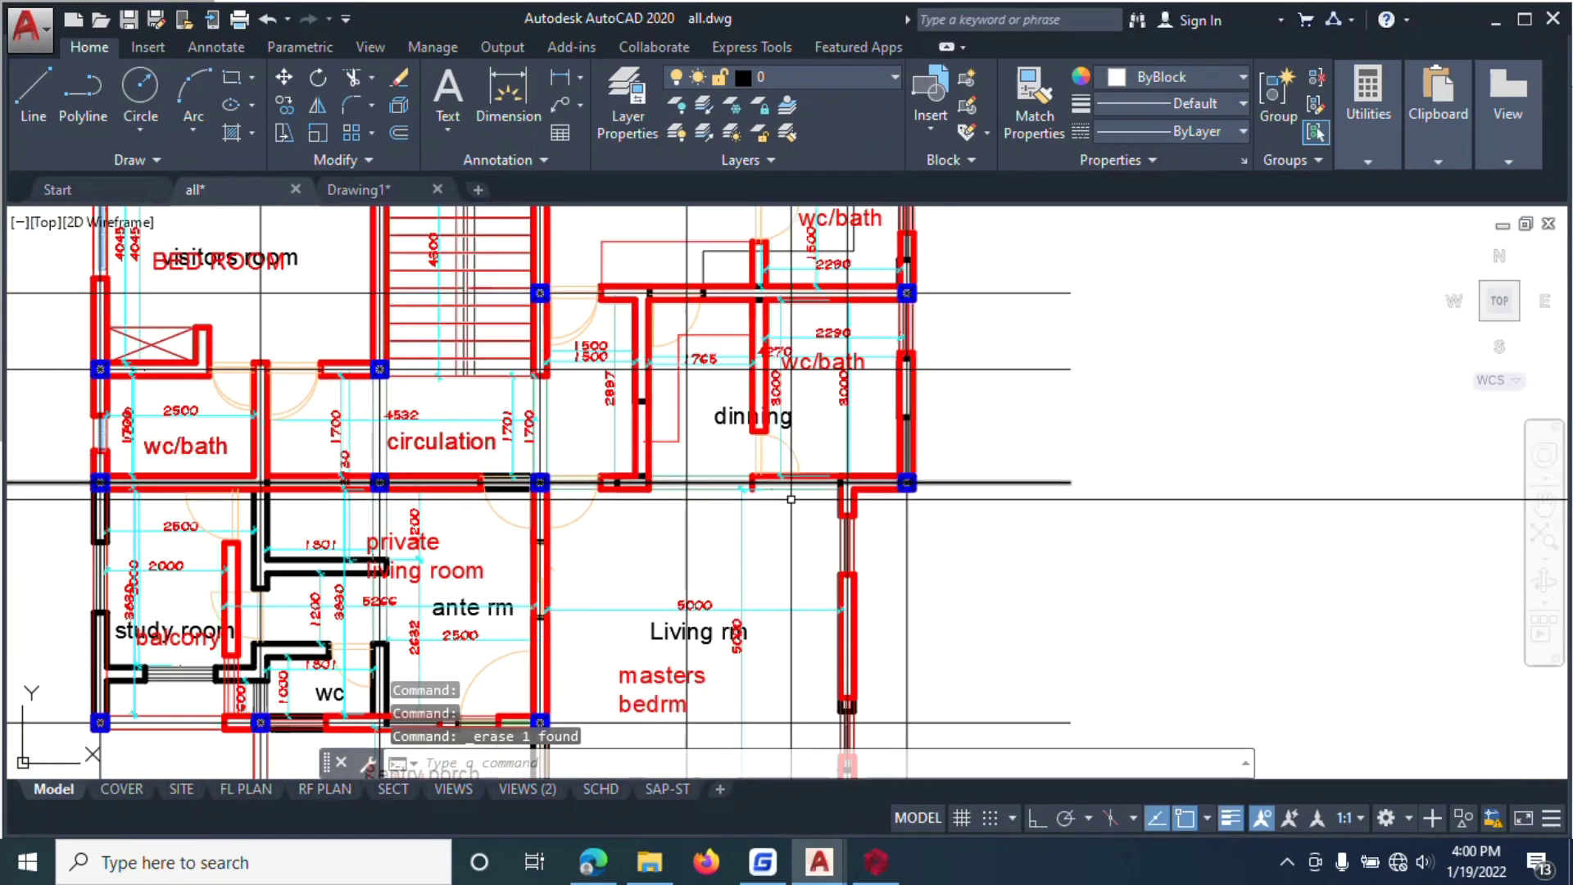
scroll(844, 449, up, 8)
scroll(843, 449, down, 12)
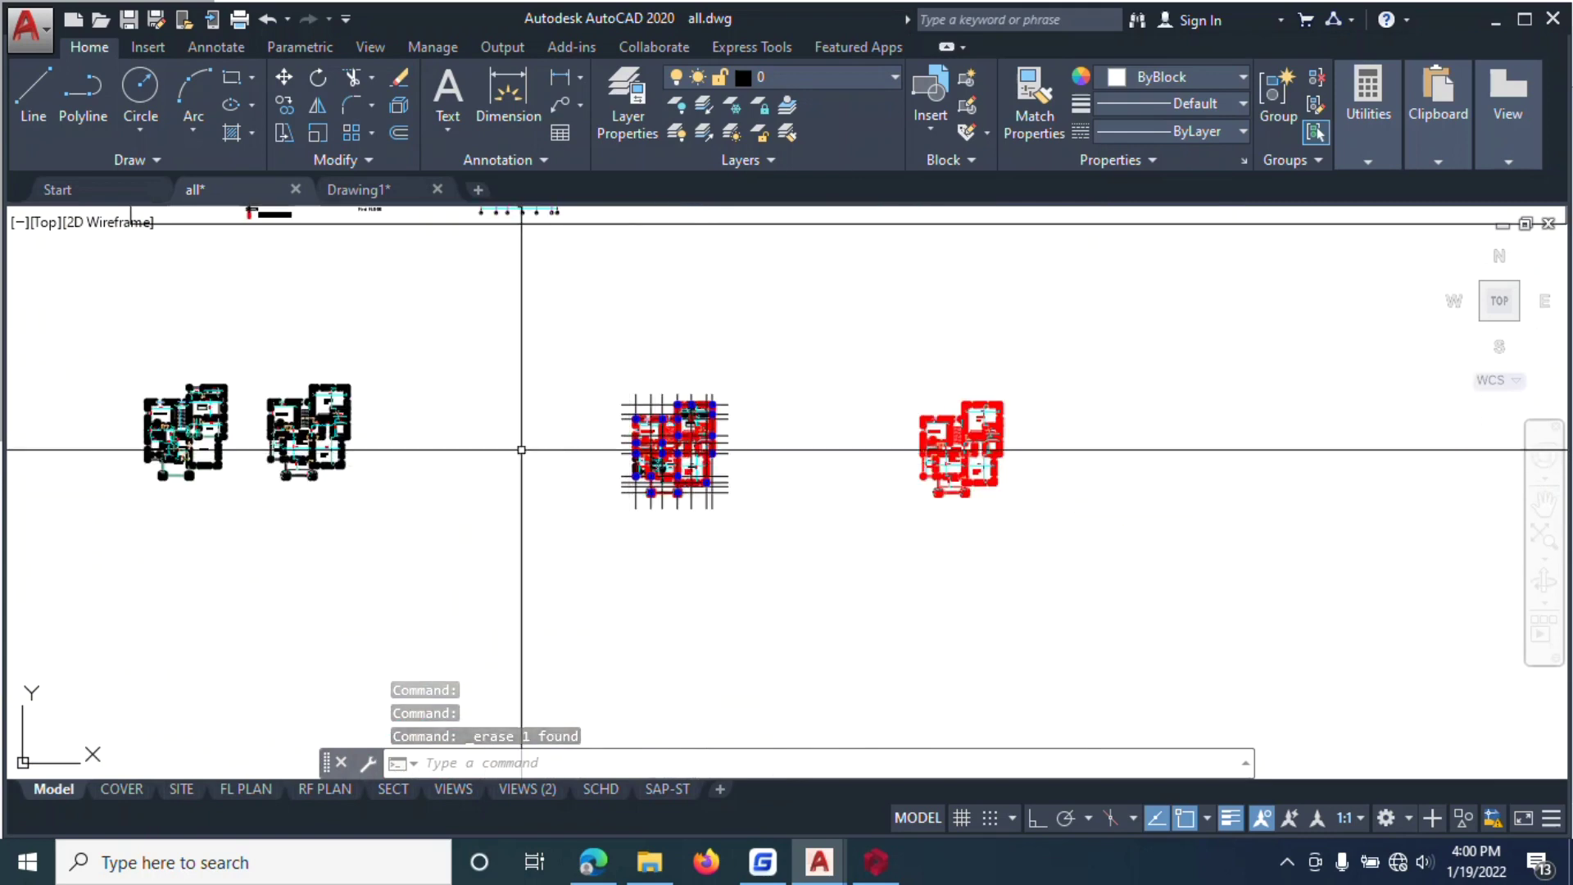
scroll(276, 369, up, 12)
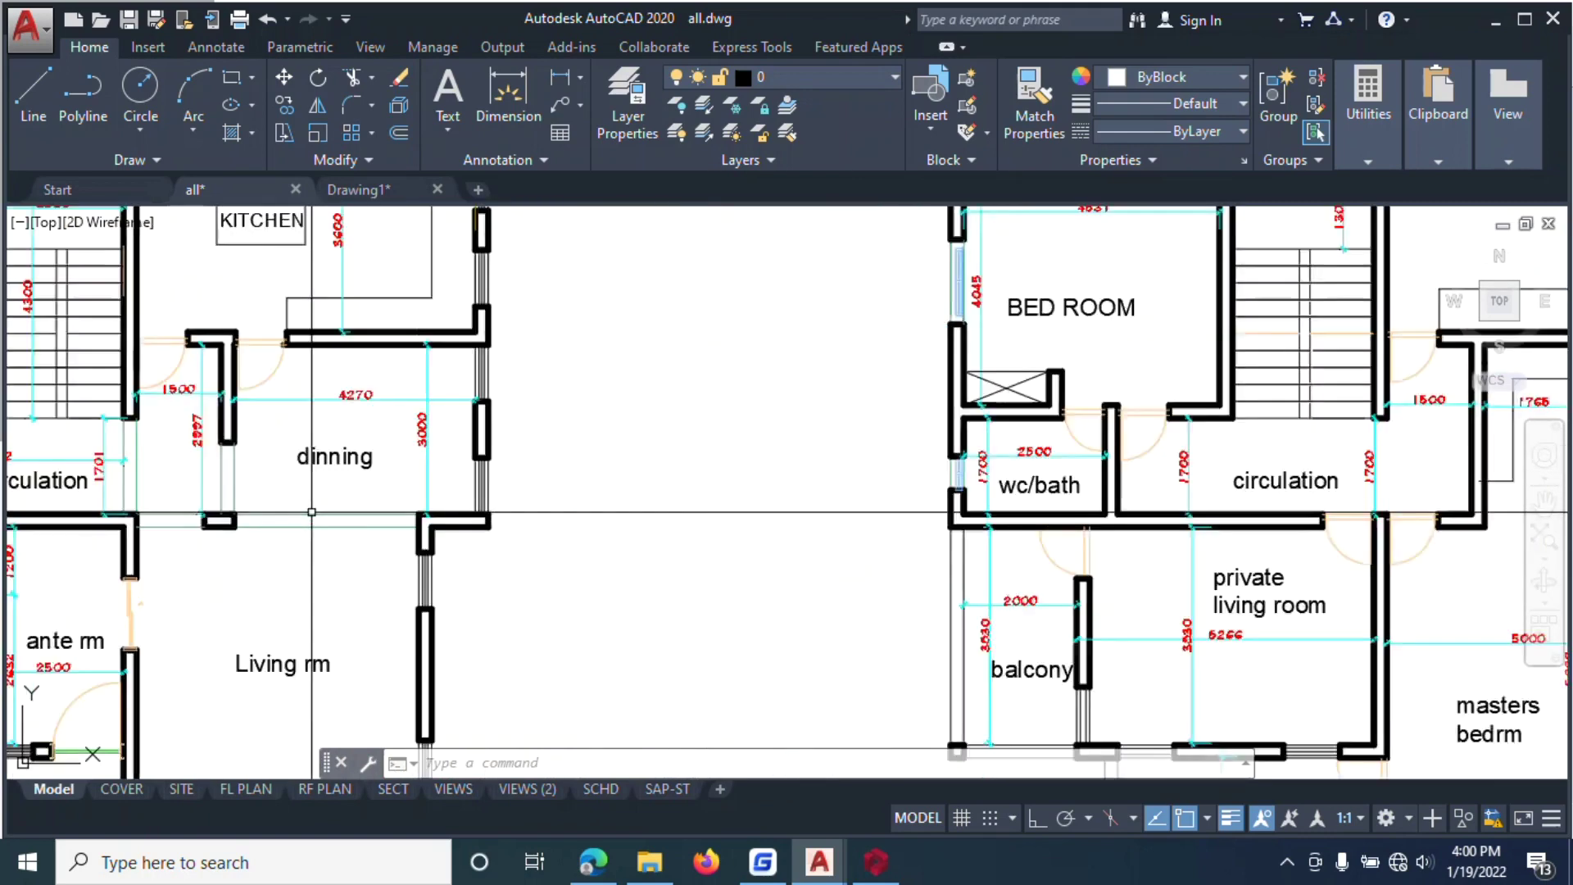
scroll(426, 518, down, 5)
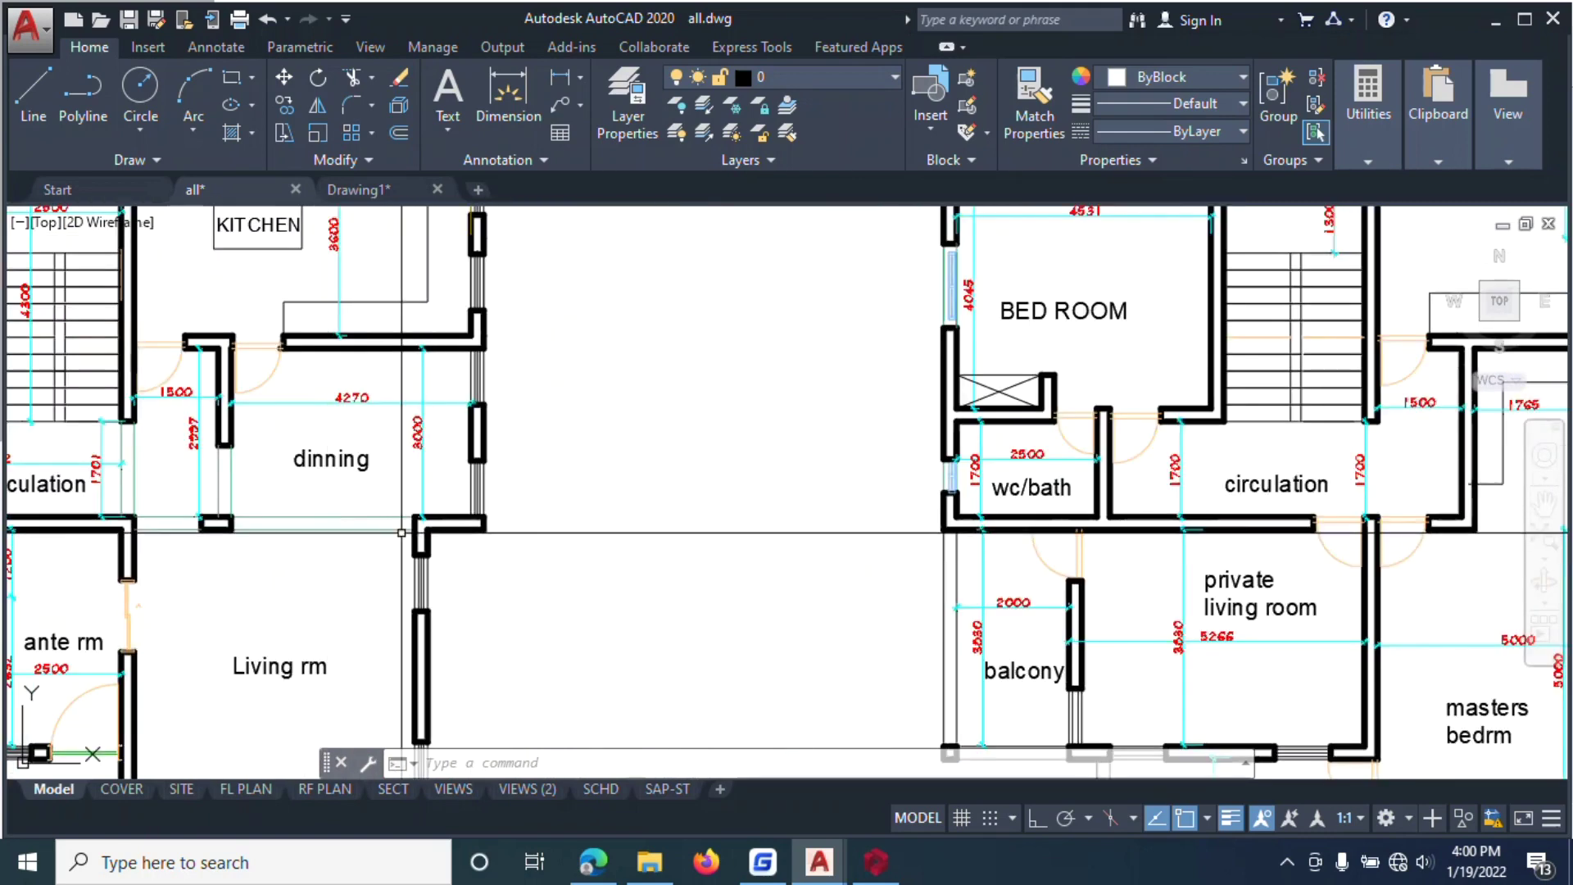
scroll(433, 515, up, 7)
Step: Switch back to ProtaStructure, leave axis insertion, and insert a 230 x 230 mm column at the intersection of axes F and 6
click(875, 861)
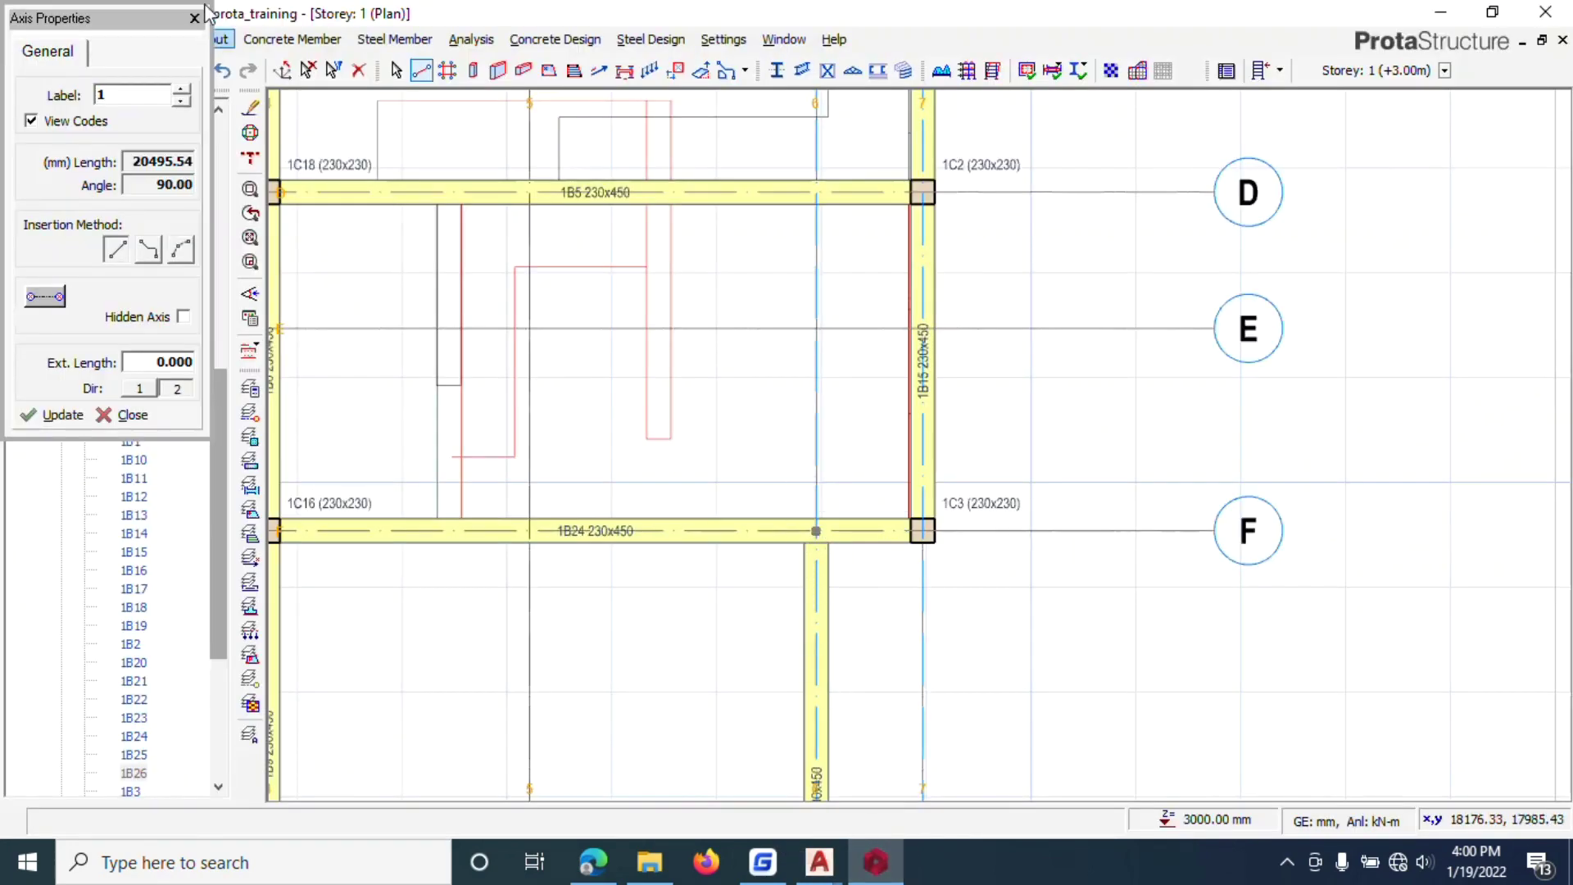
drag(196, 18, 196, 22)
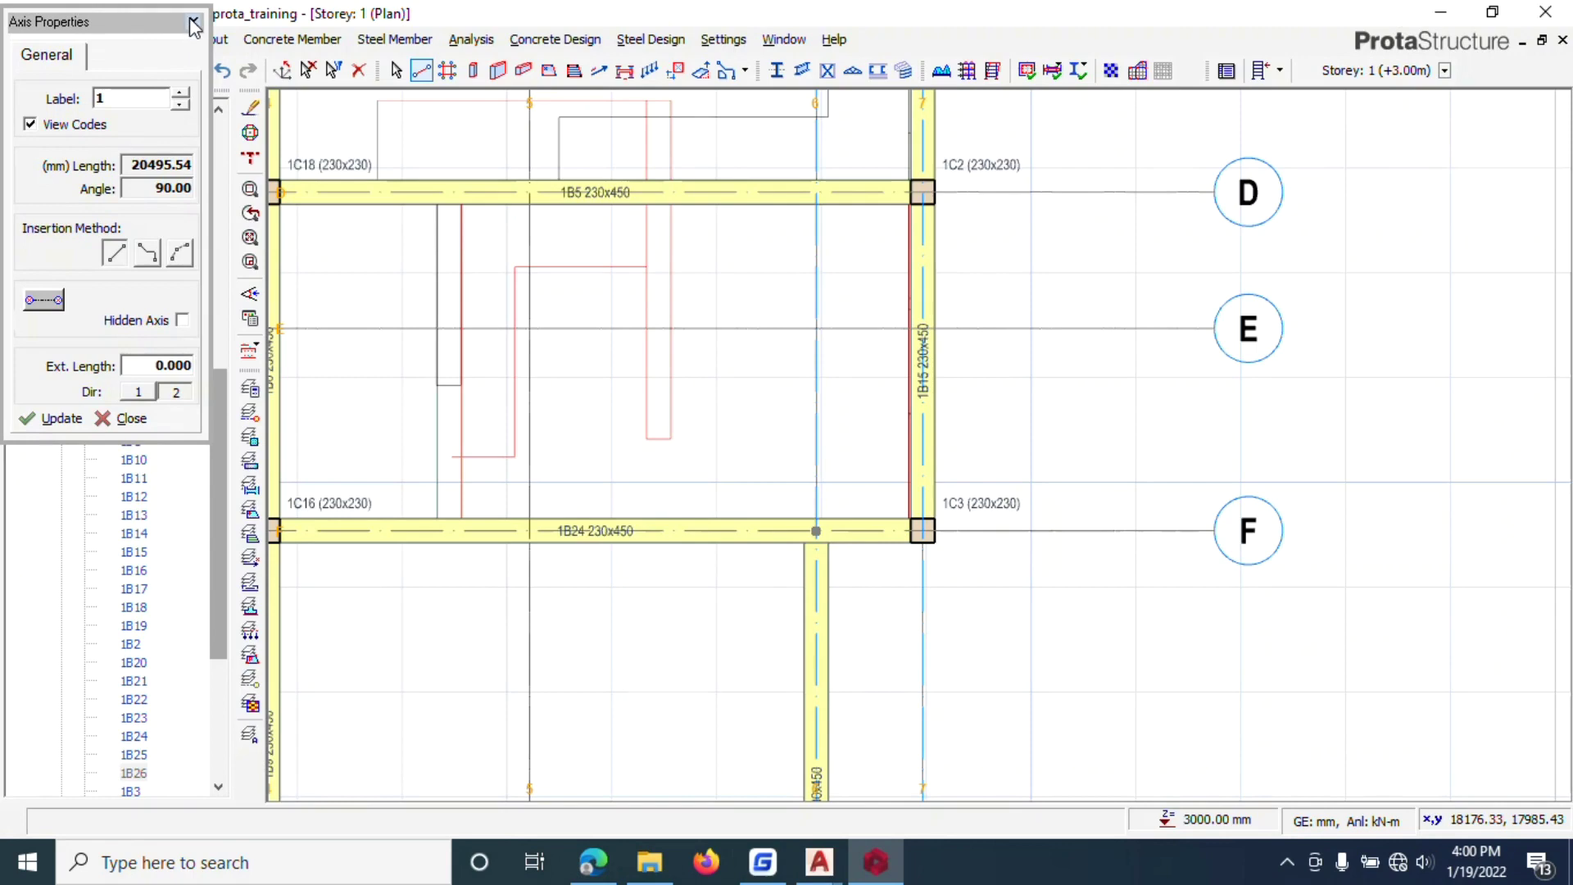
click(193, 22)
right_click(967, 499)
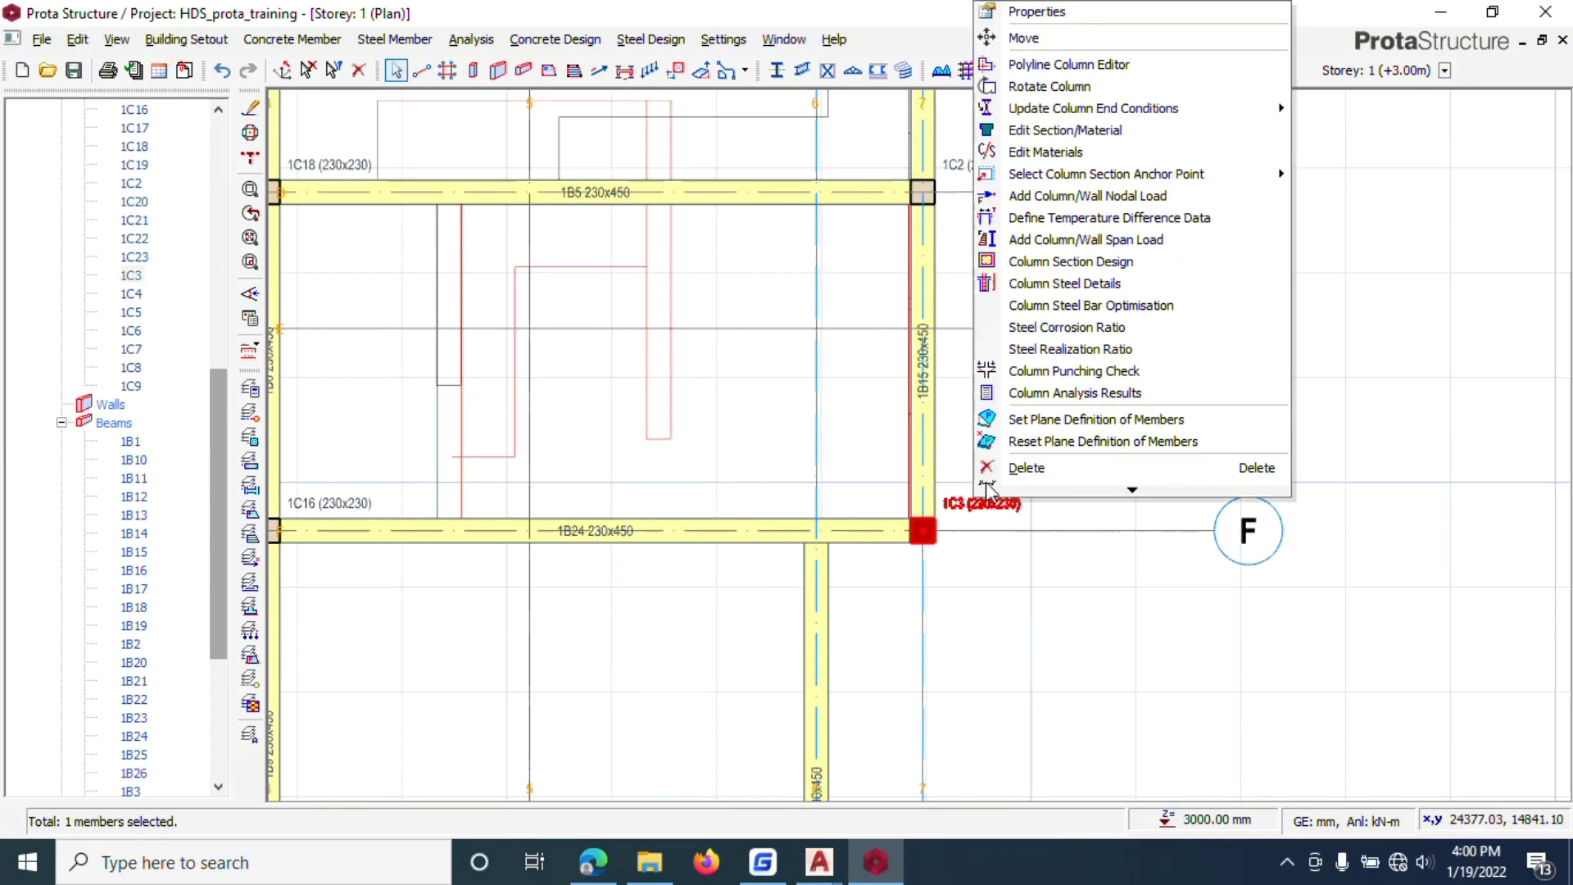
click(1057, 12)
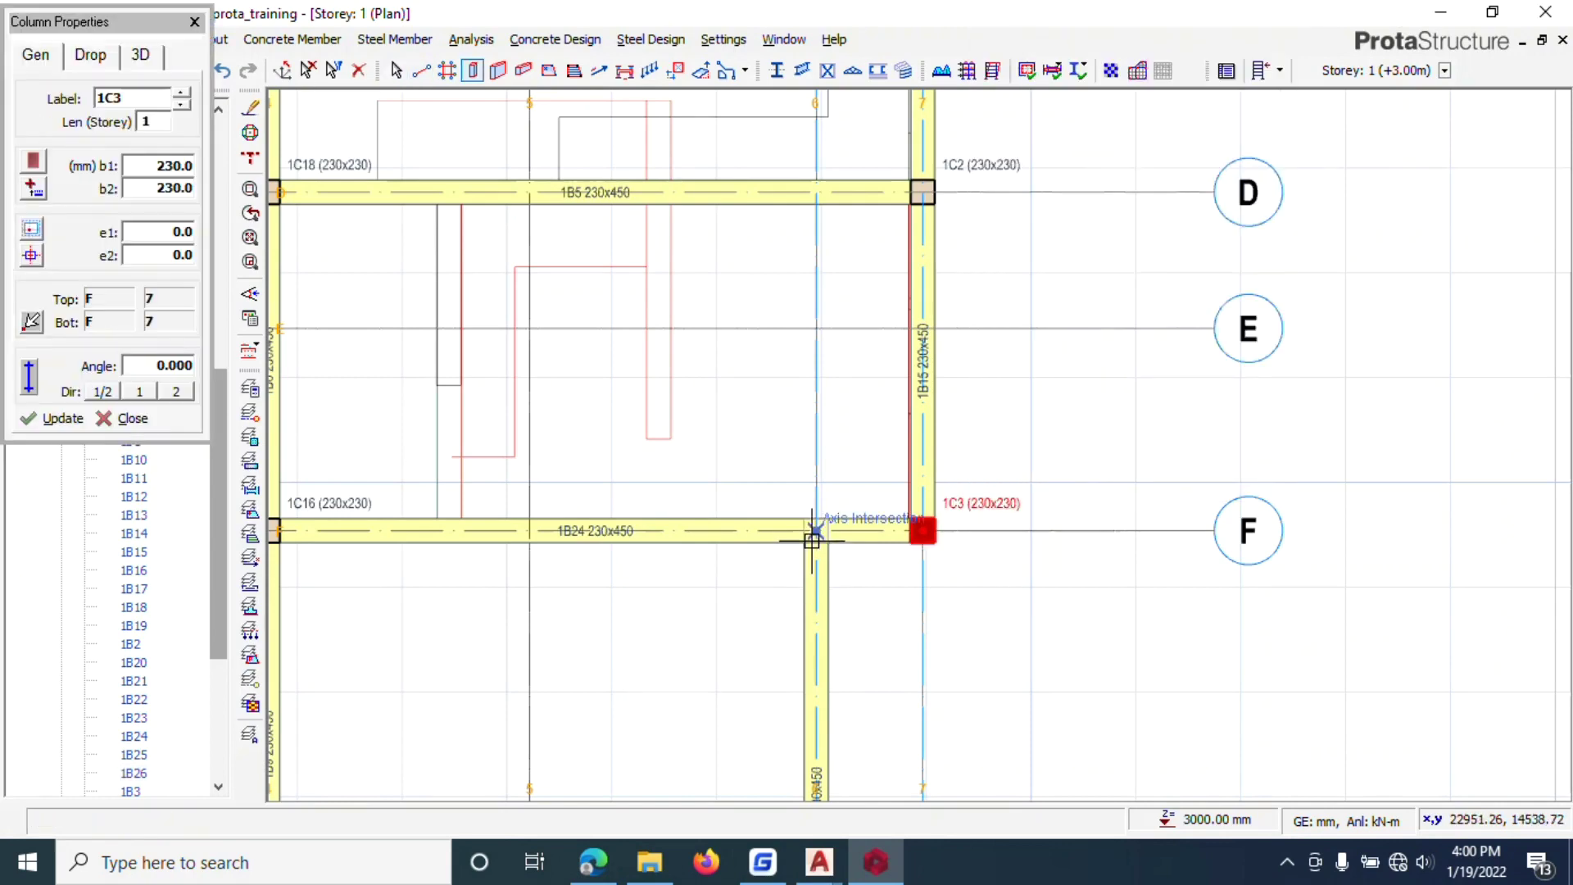
click(812, 537)
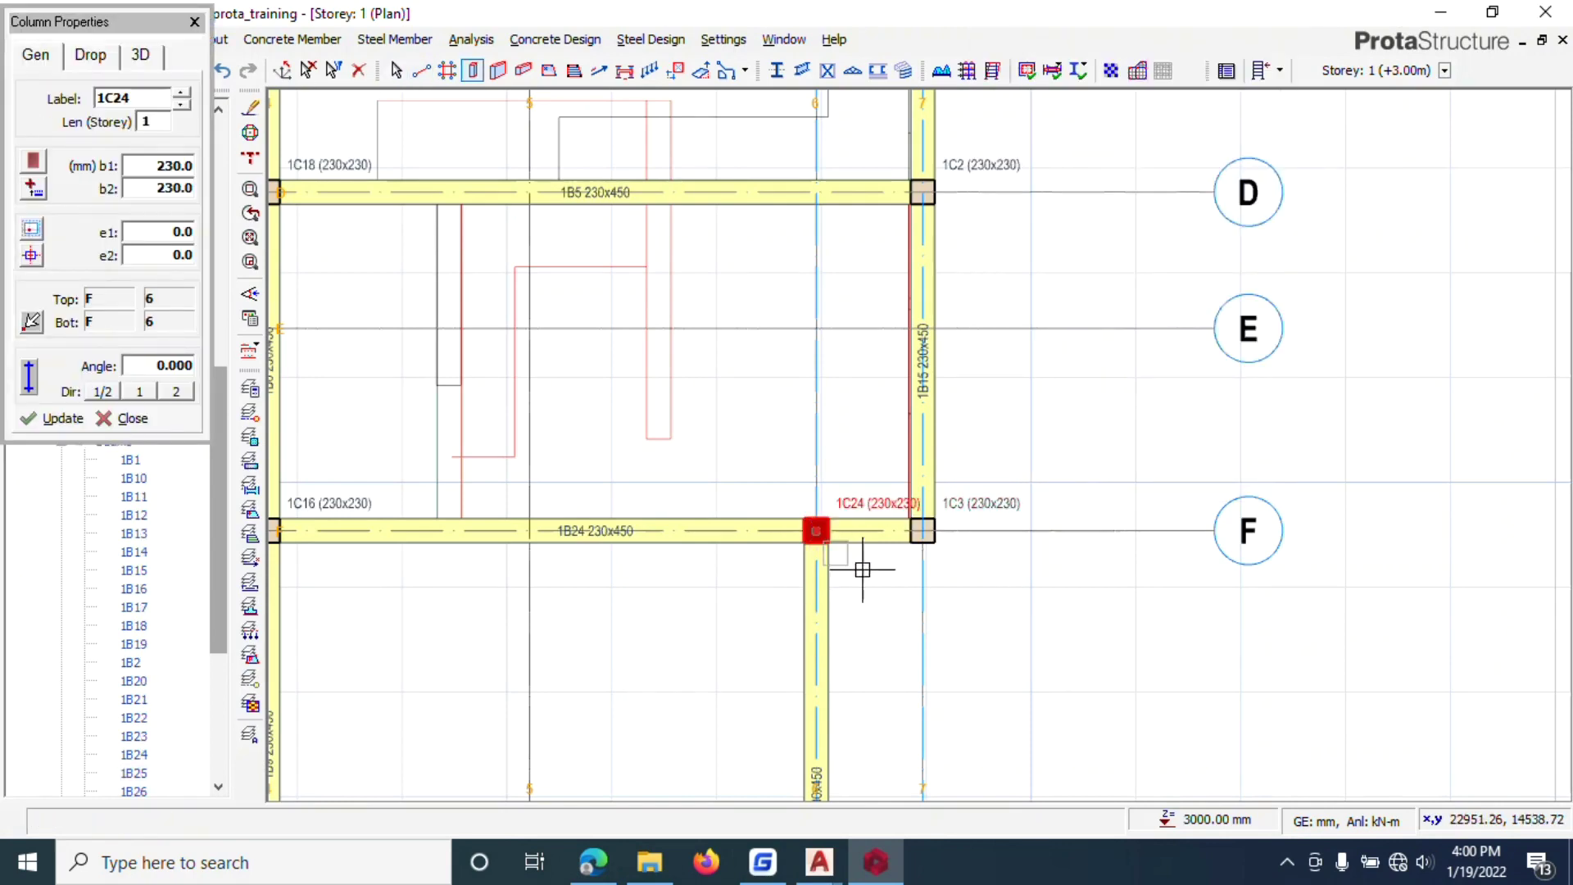
click(194, 23)
Step: Delete the beam along axis F between axes 4 and 7
scroll(864, 481, down, 1)
click(783, 520)
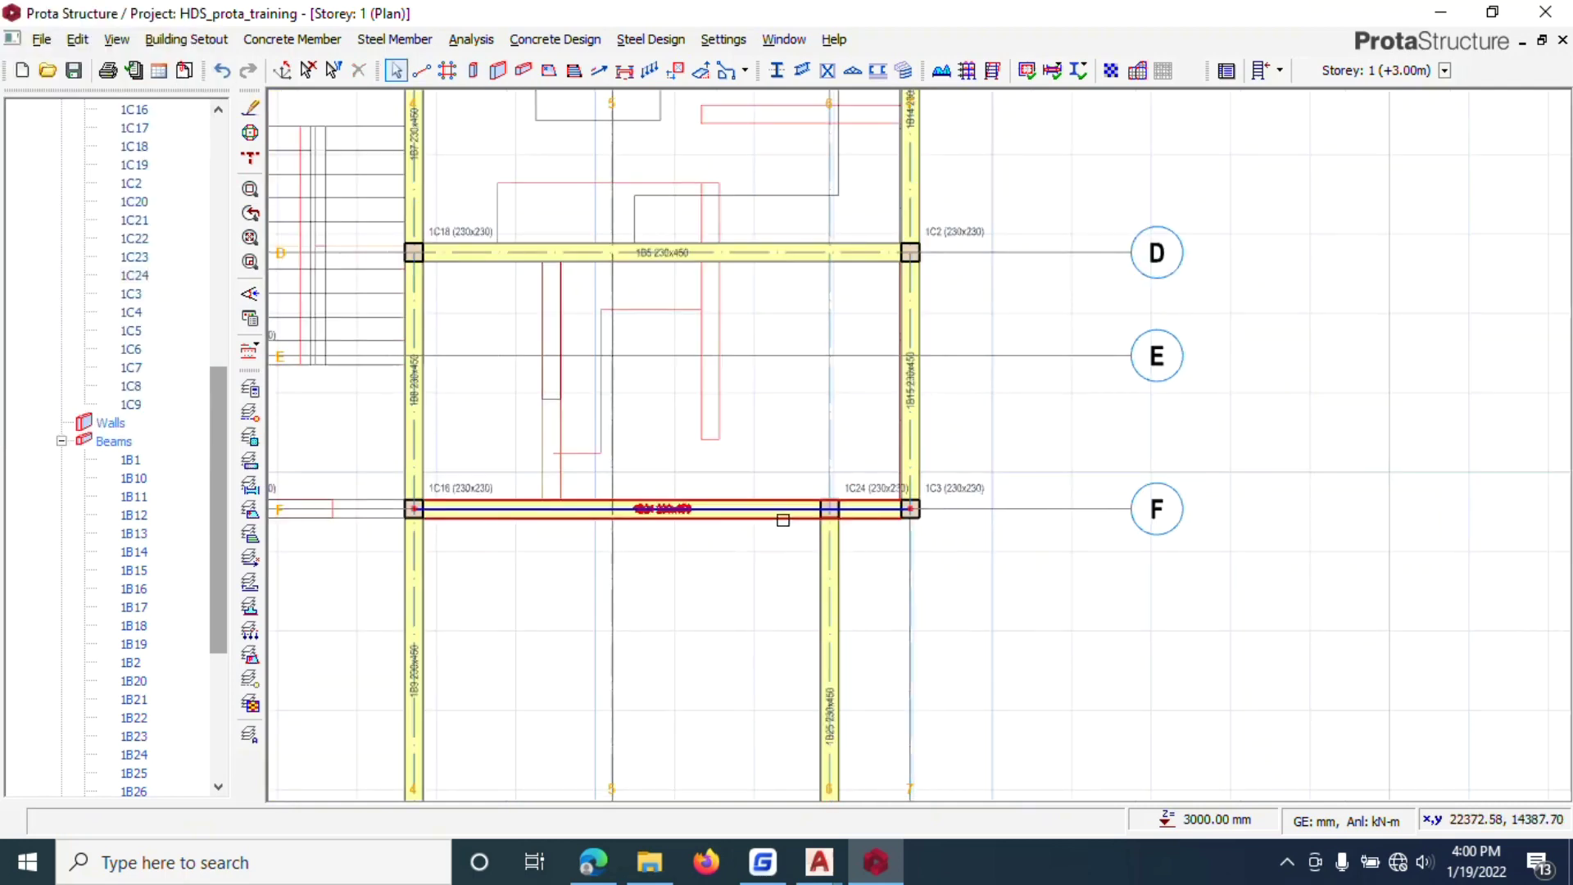
right_click(784, 520)
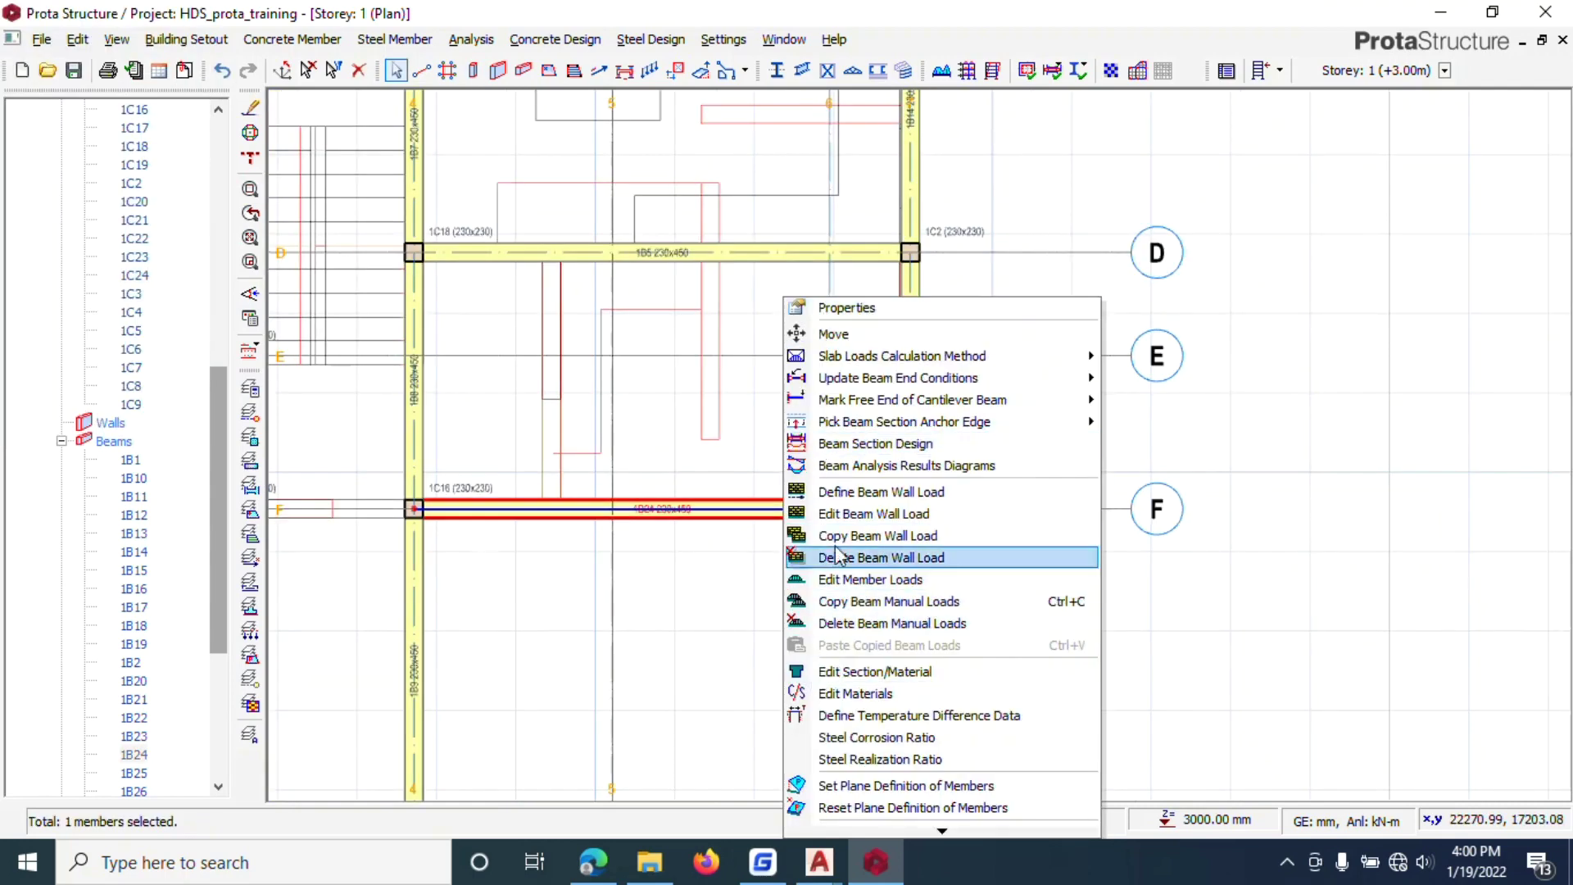
click(696, 470)
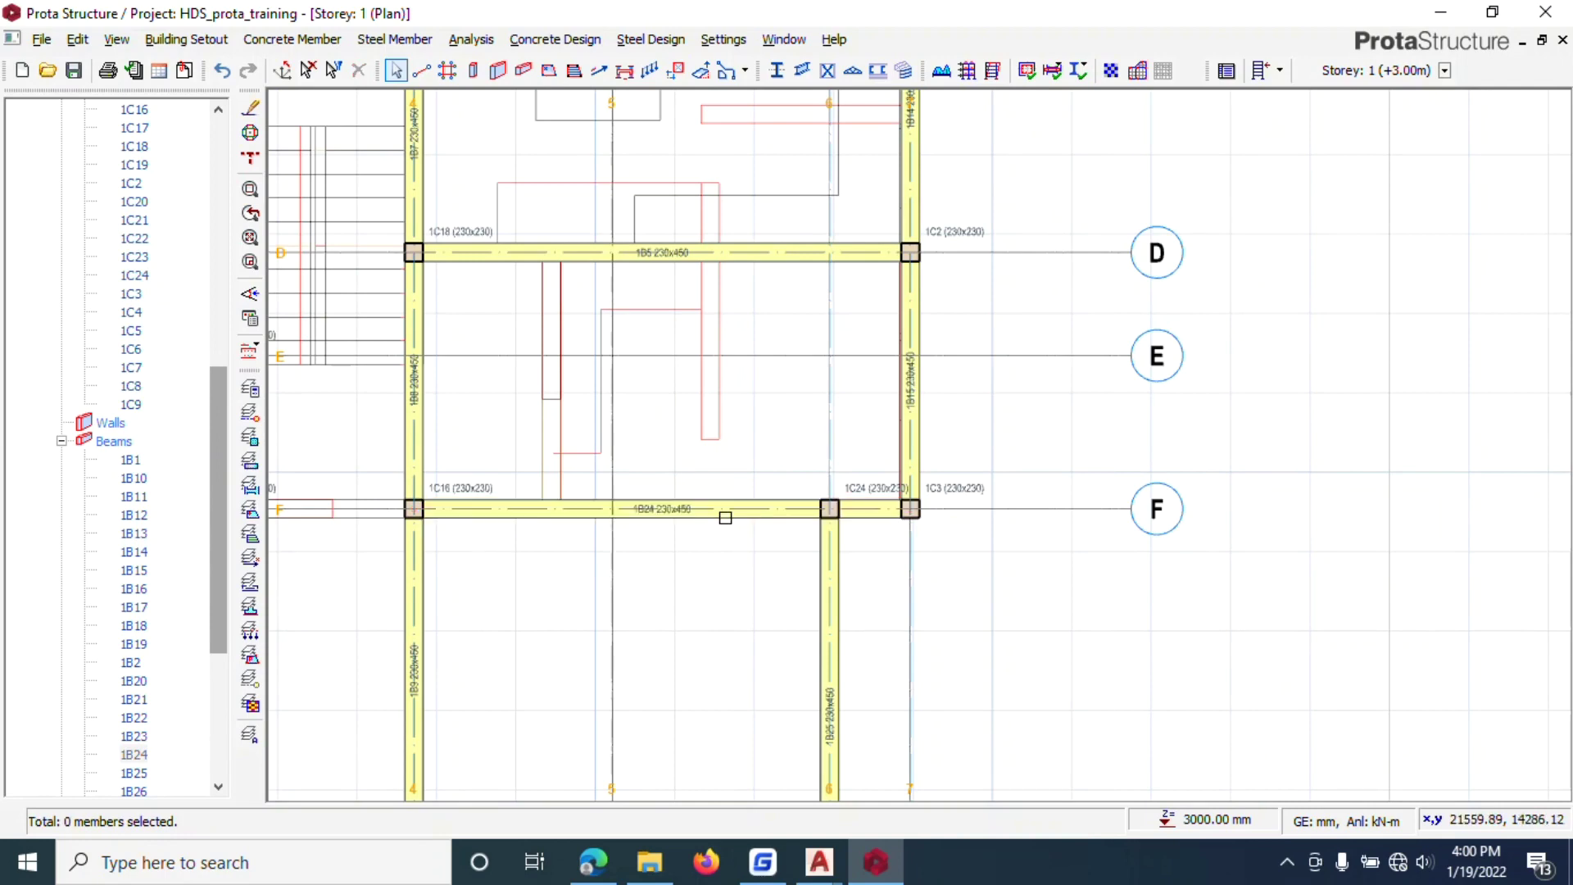
mouse_move(725, 516)
key(Delete)
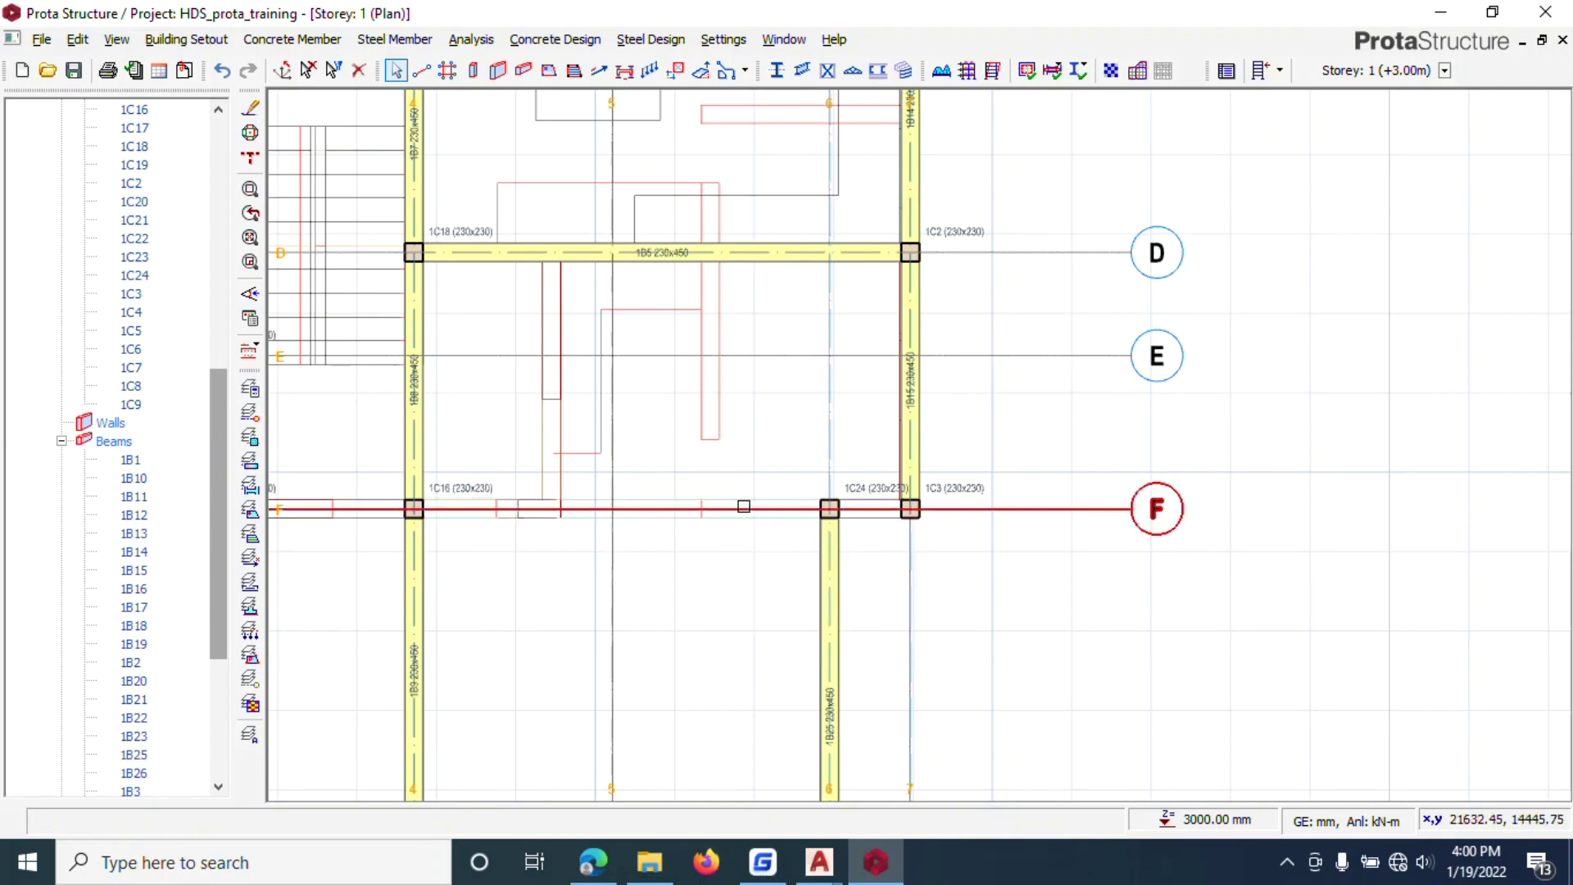
Step: Insert 230 x 450 mm beams along axis F from axis 4 to axis 7
scroll(823, 440, down, 1)
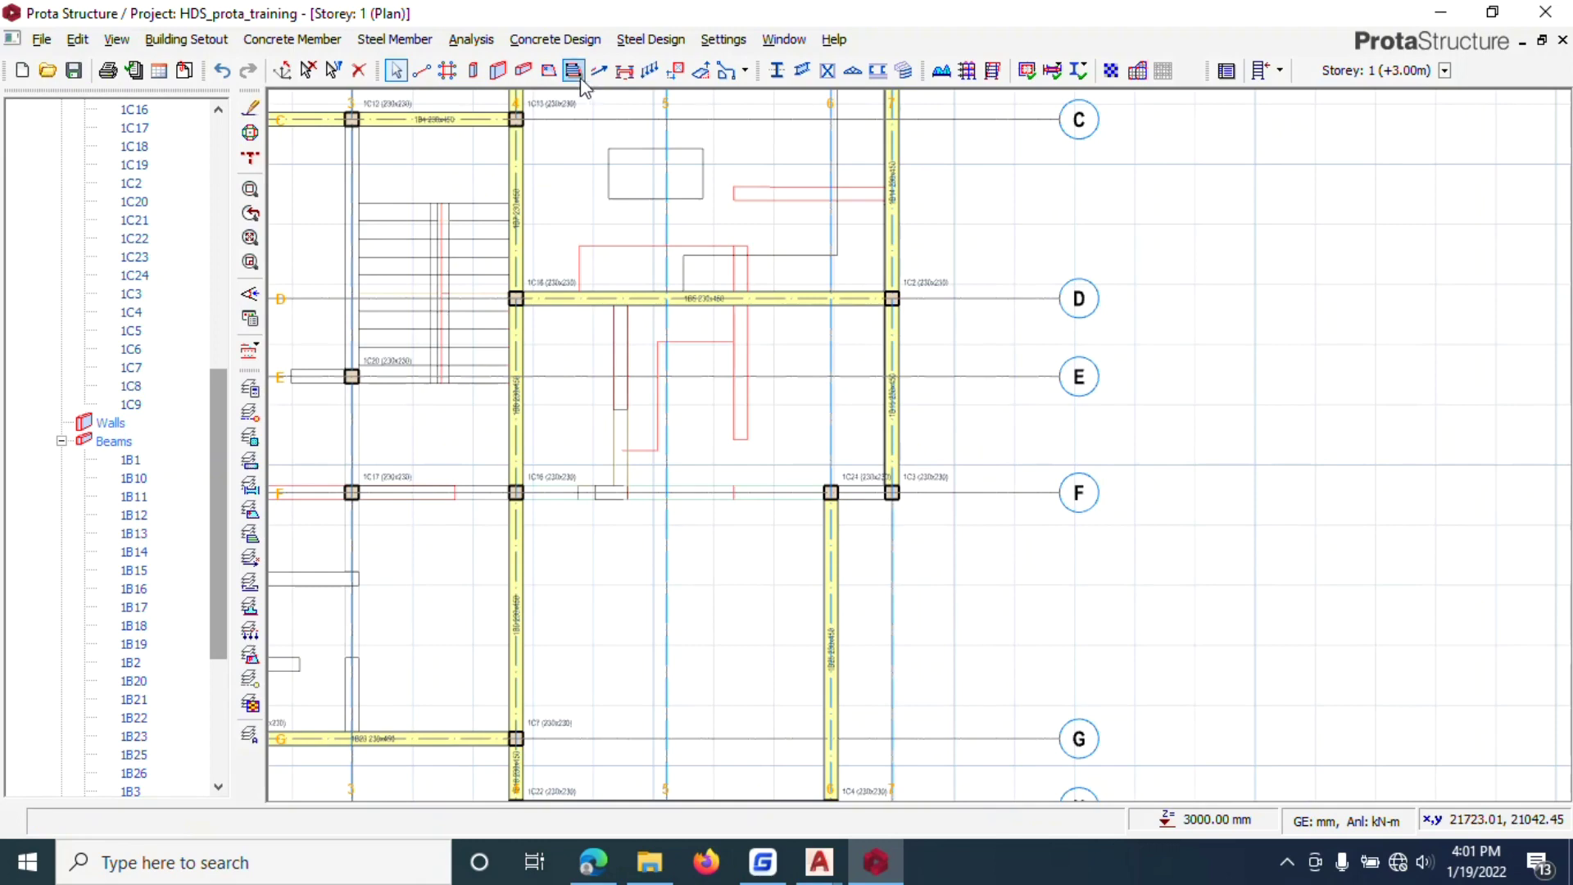
click(523, 69)
scroll(502, 520, up, 1)
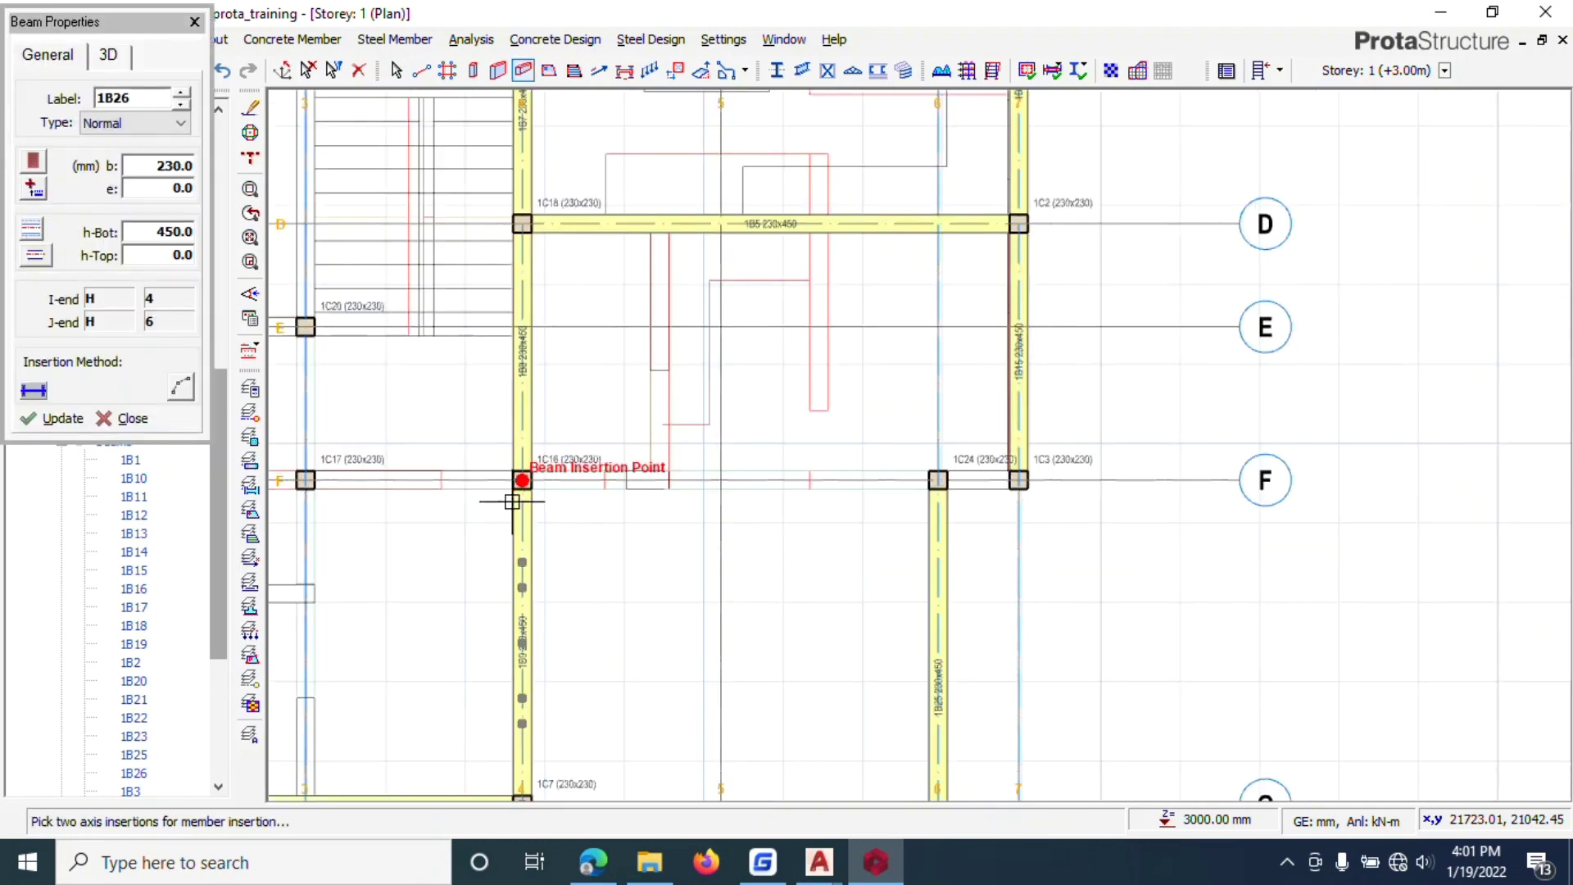
click(522, 481)
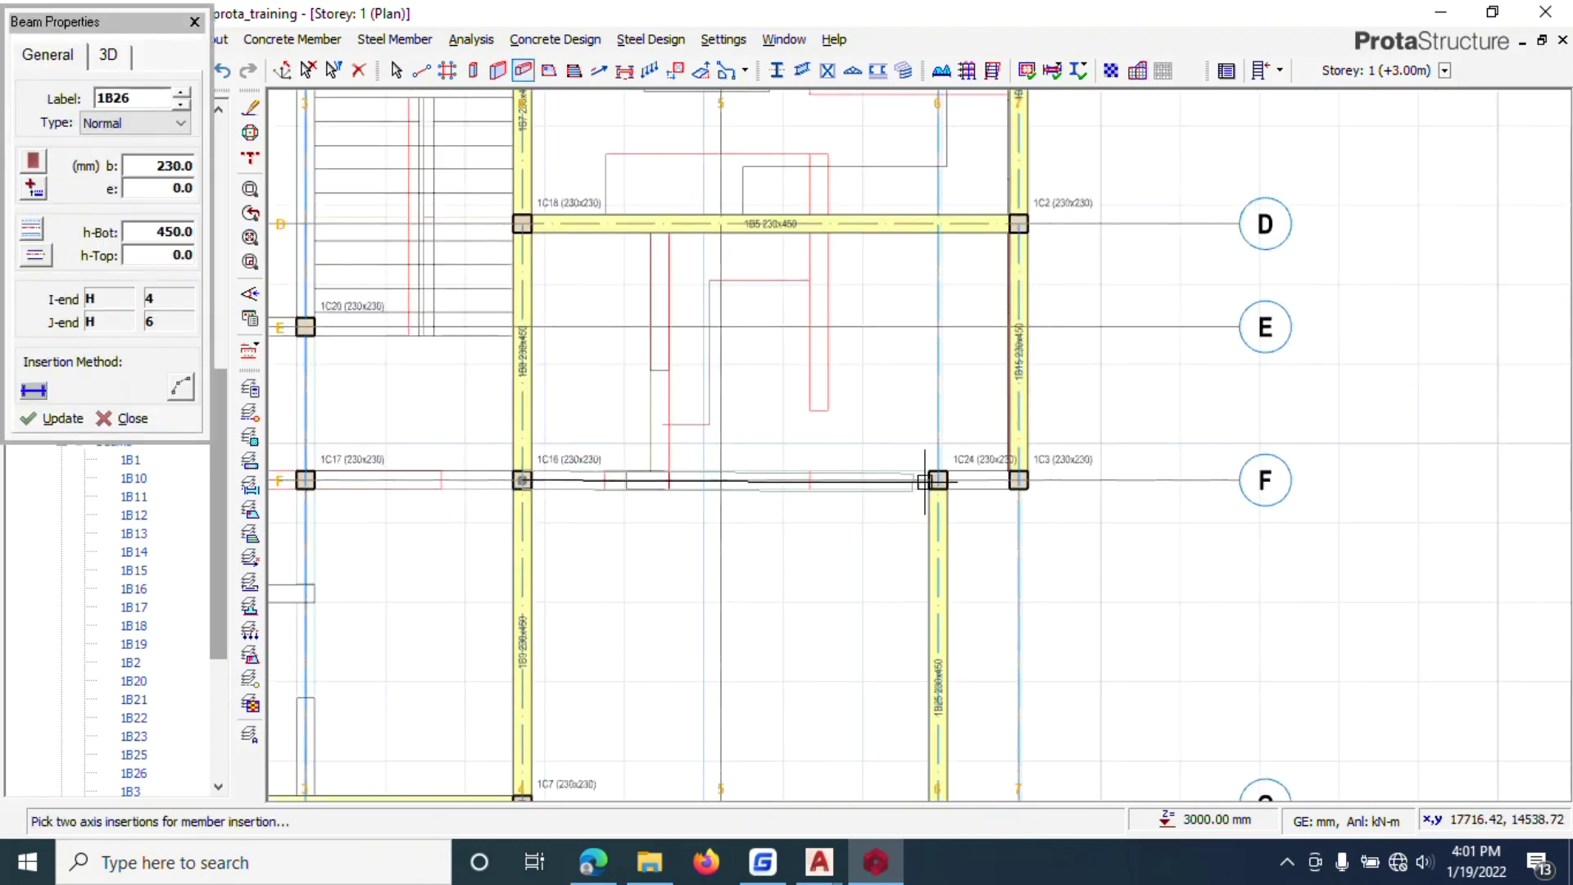
click(1018, 480)
scroll(1018, 636, down, 2)
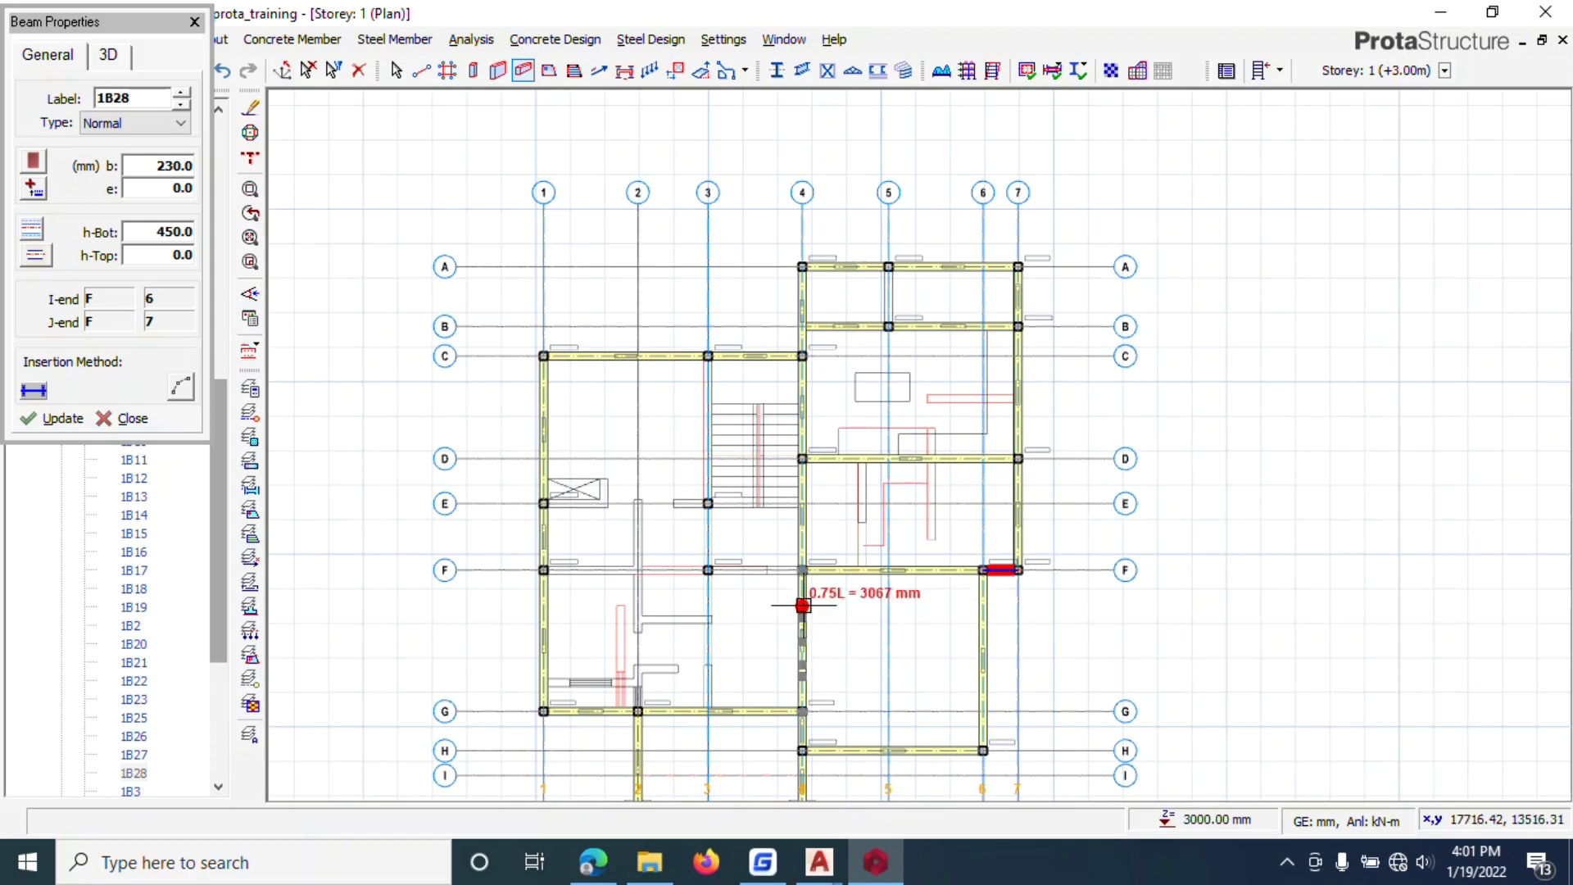
Step: Insert 230 x 450 mm beams along axis 3 from axis C to axis G
scroll(787, 453, up, 2)
scroll(747, 516, down, 1)
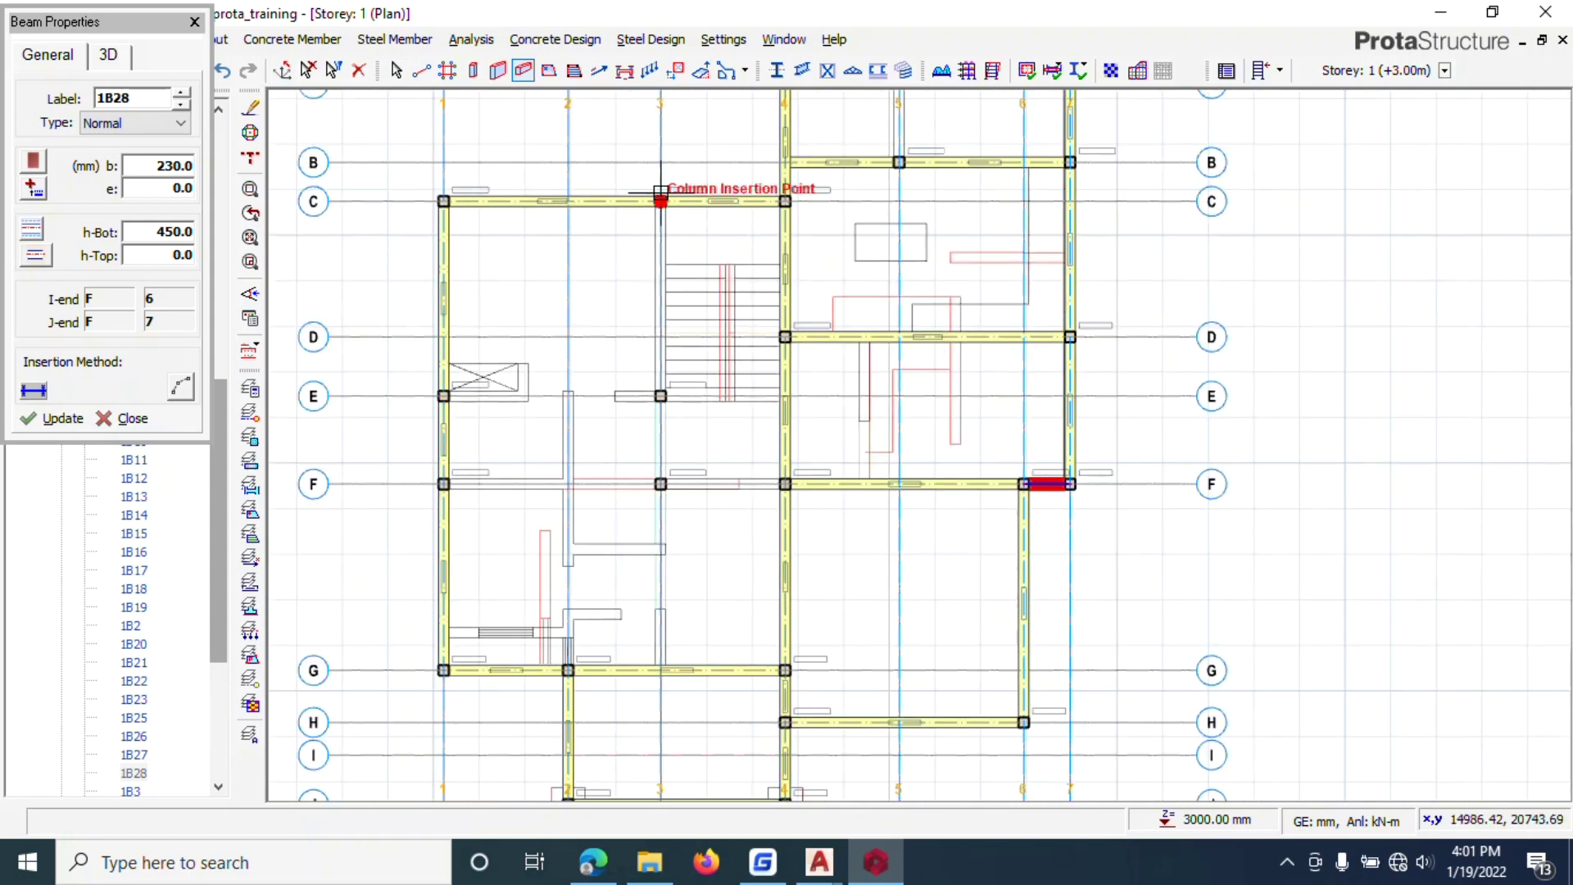
scroll(659, 197, down, 1)
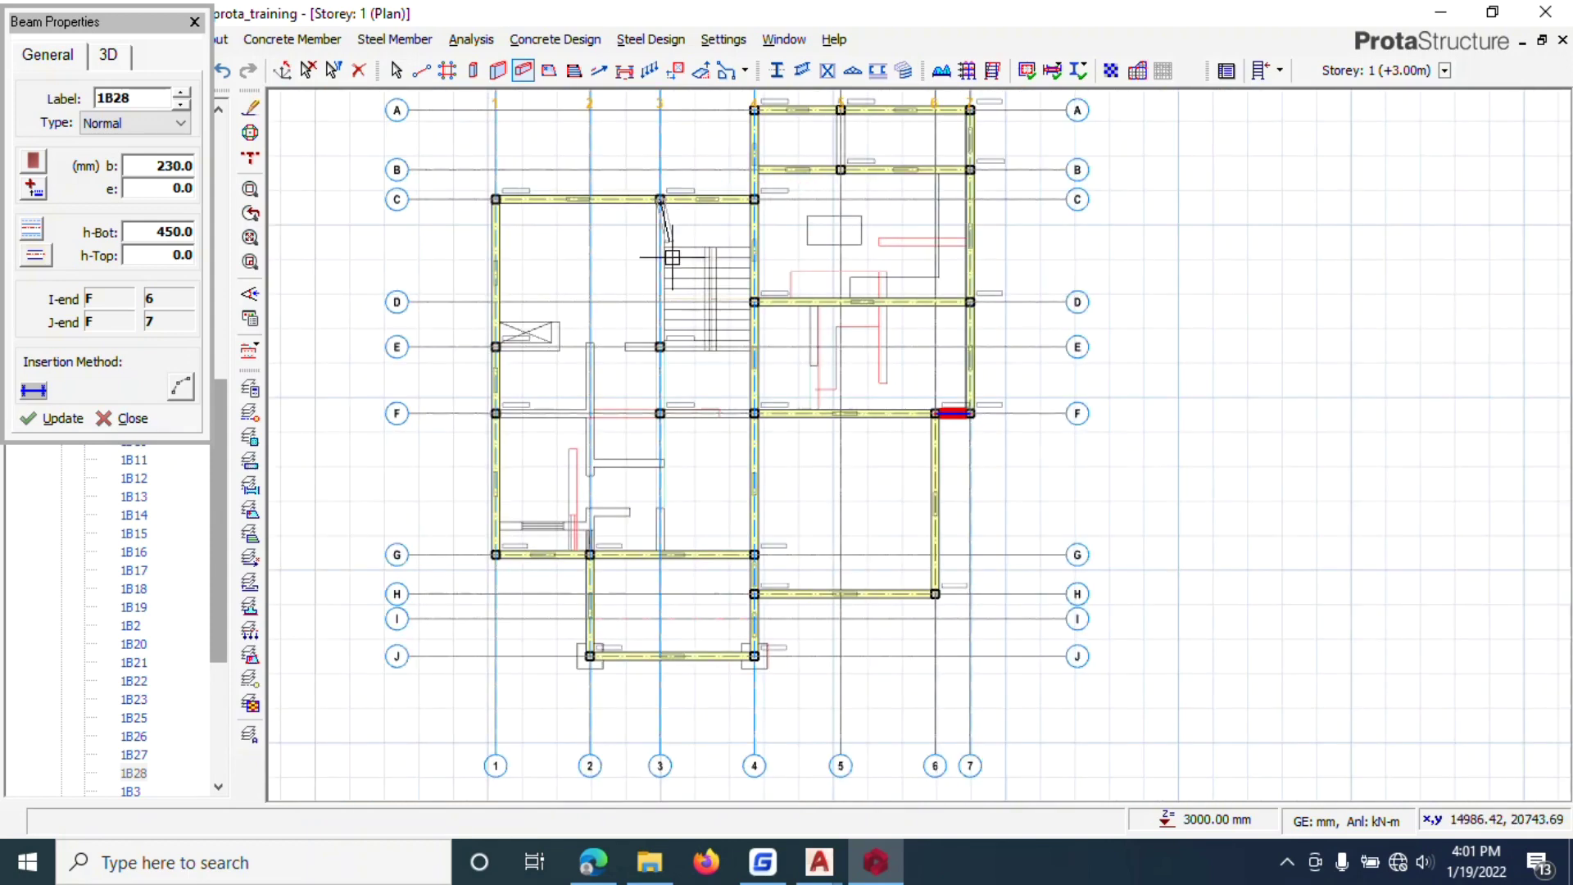
scroll(680, 471, up, 1)
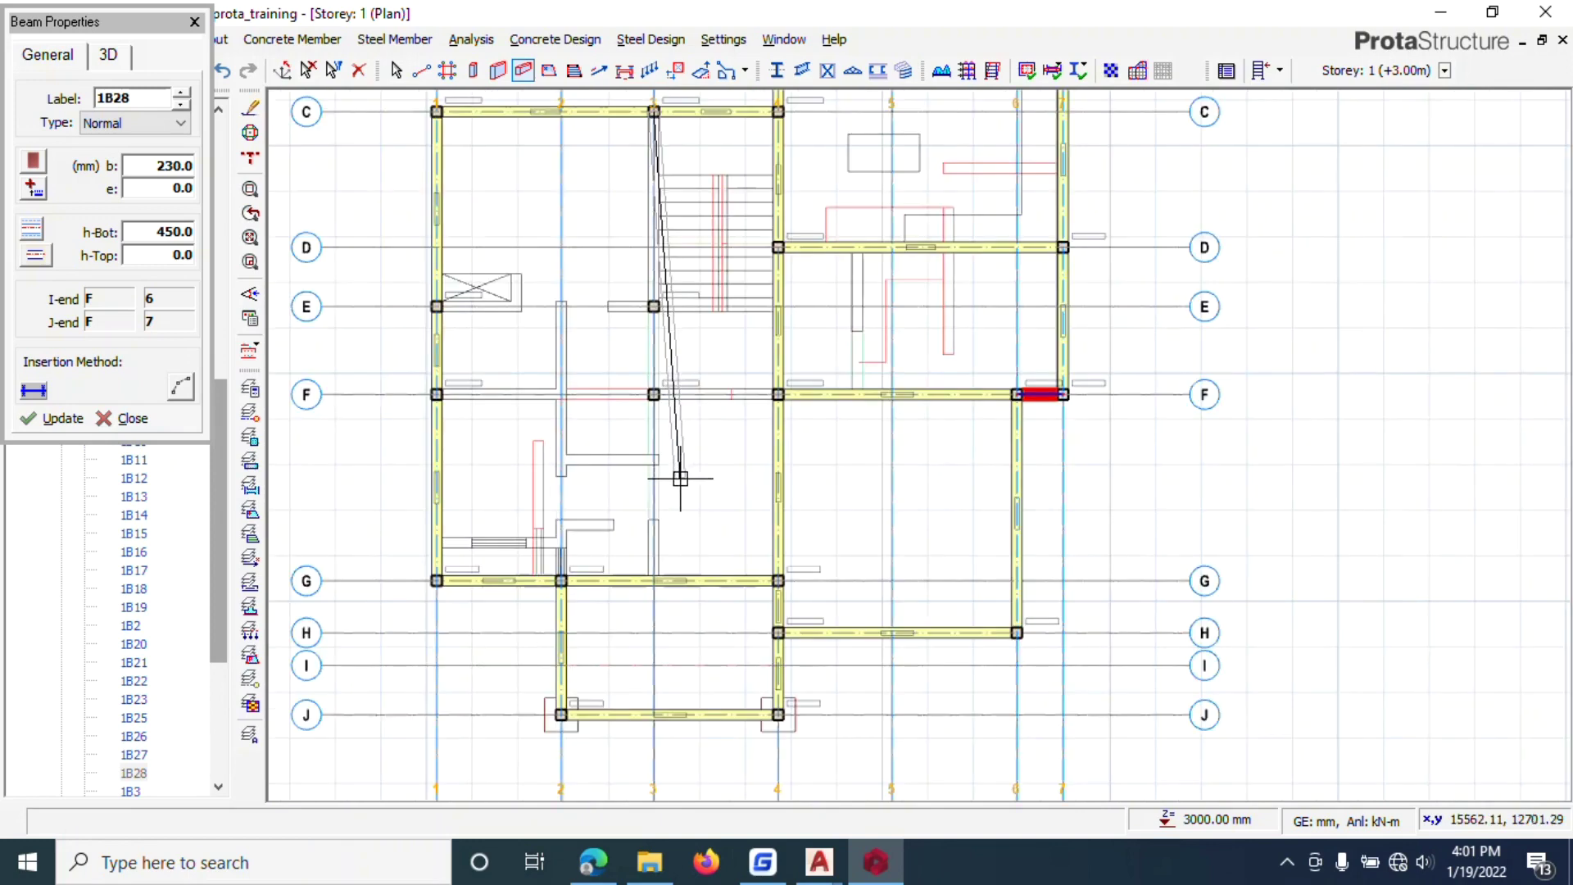
click(650, 583)
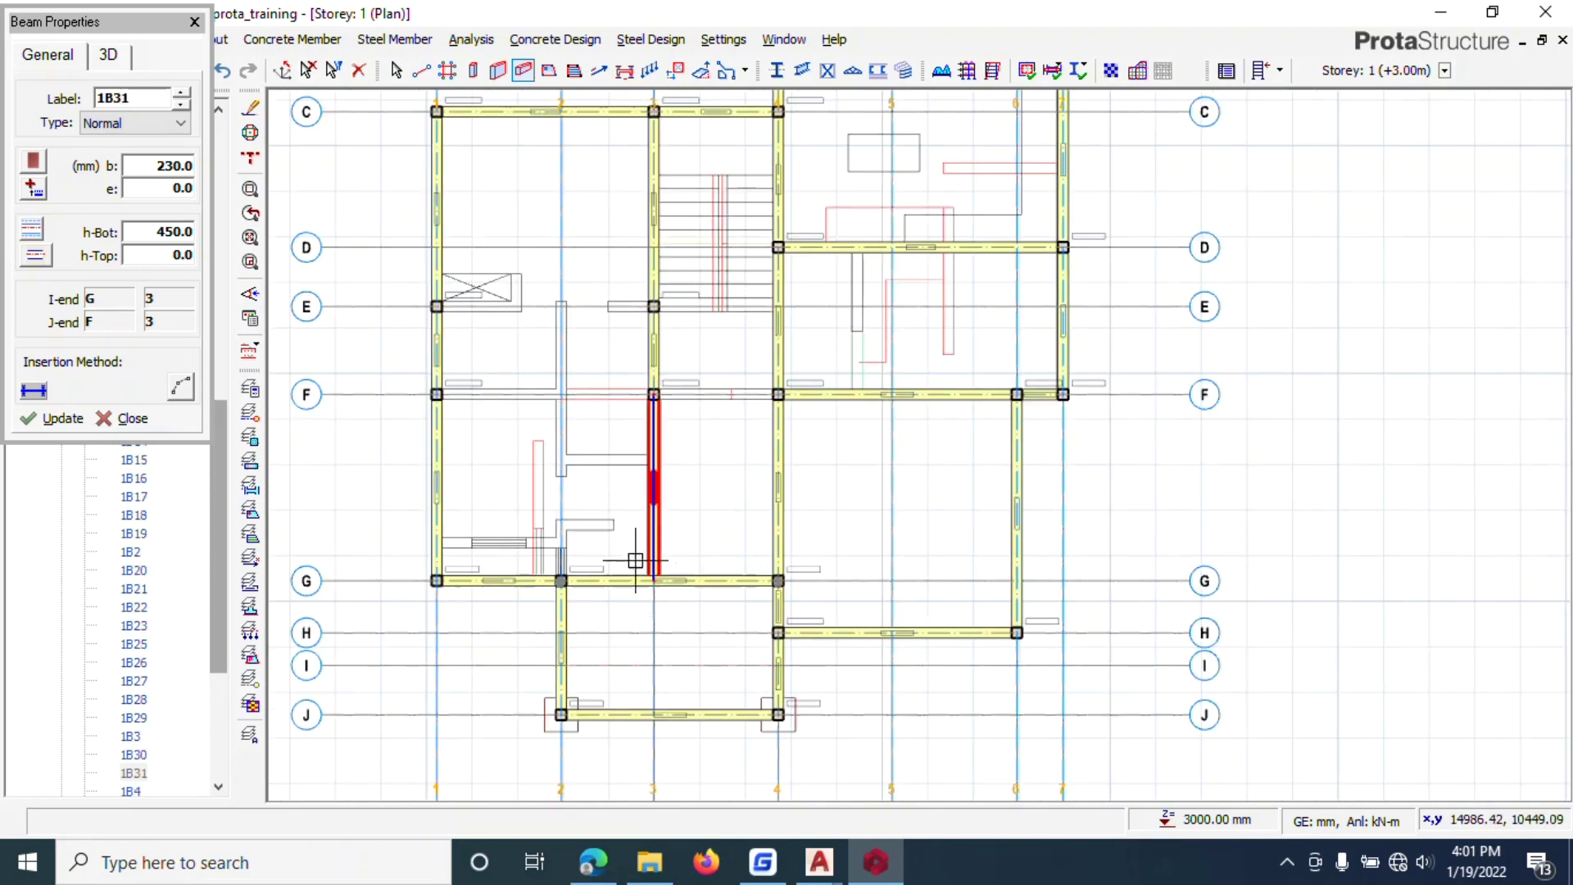
Step: Insert 230 x 450 mm beams along axis F from axis 1 to axis 4
scroll(455, 385, up, 1)
click(418, 415)
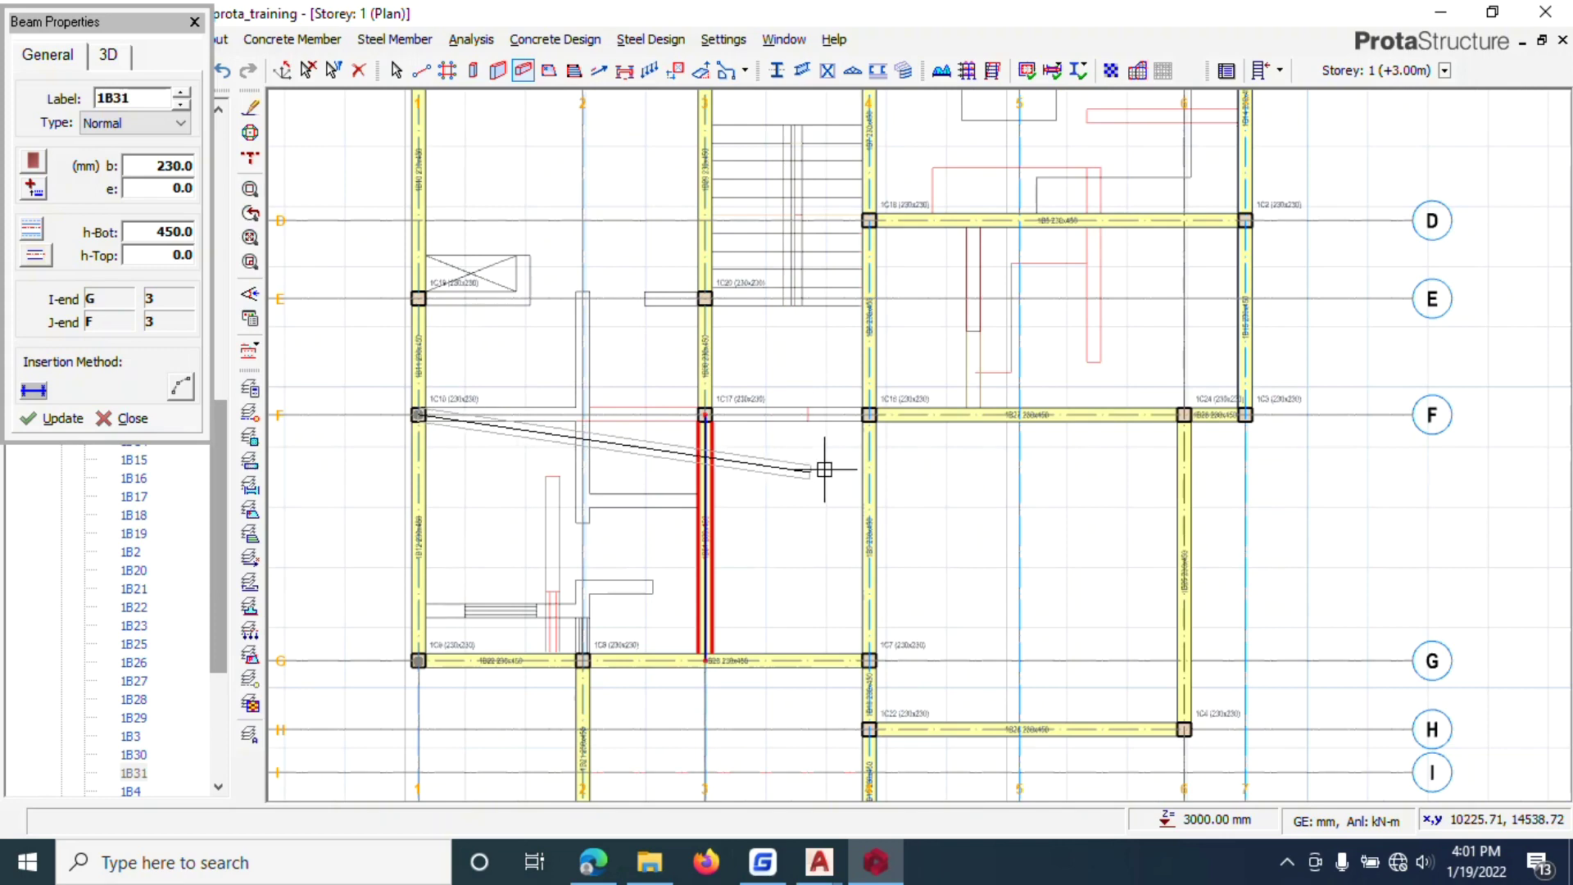
click(869, 414)
Step: Insert a 230 x 450 mm beam along axis E from axis 1 to axis 3
scroll(649, 527, down, 2)
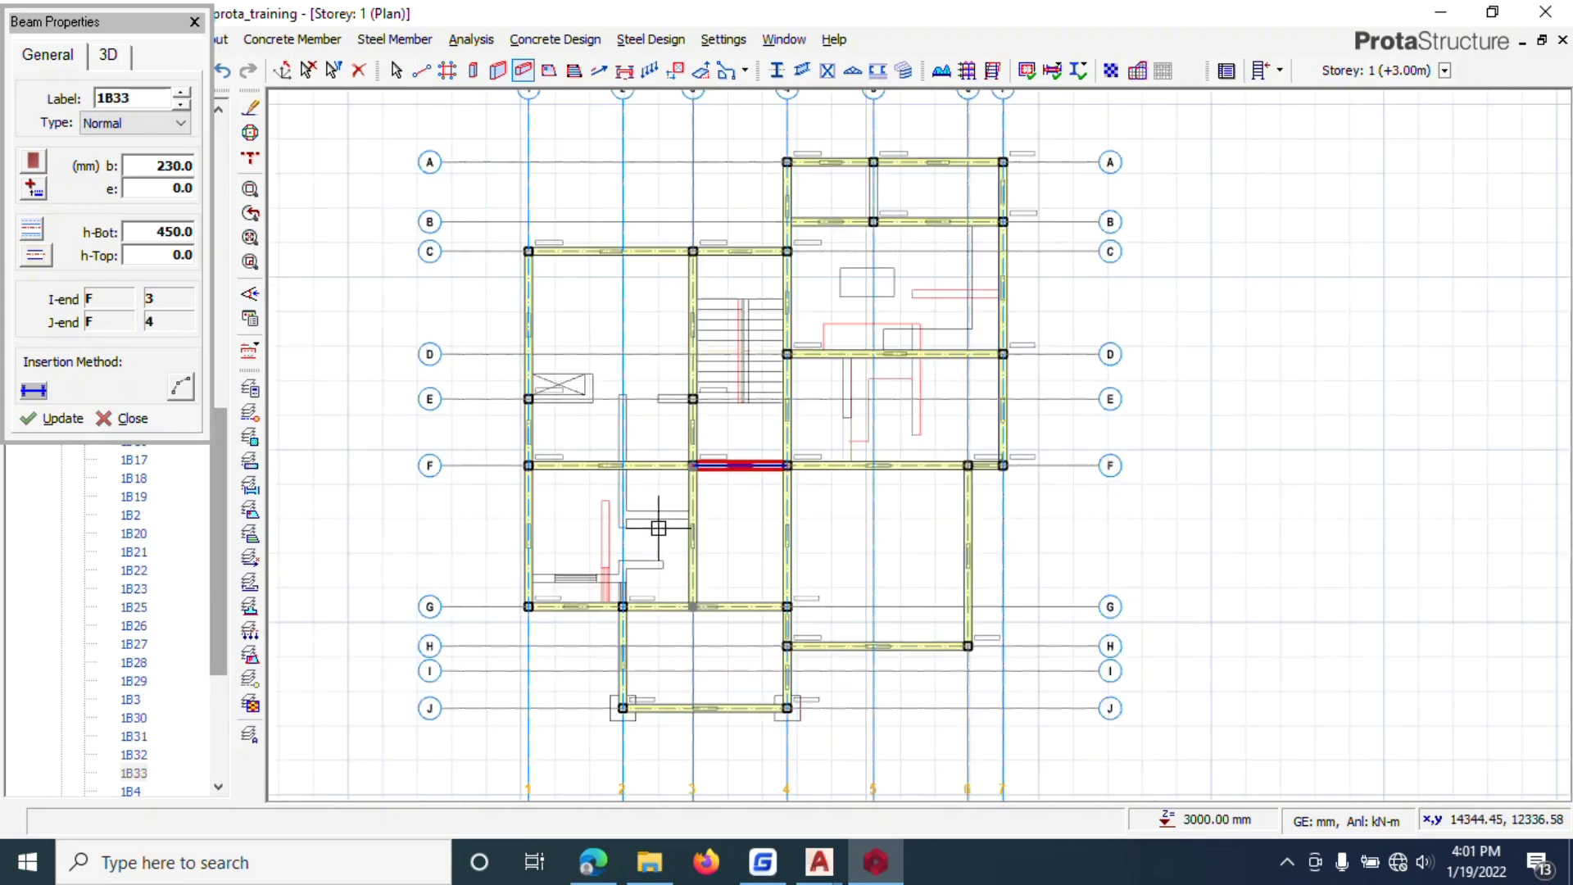
scroll(574, 393, up, 2)
click(493, 406)
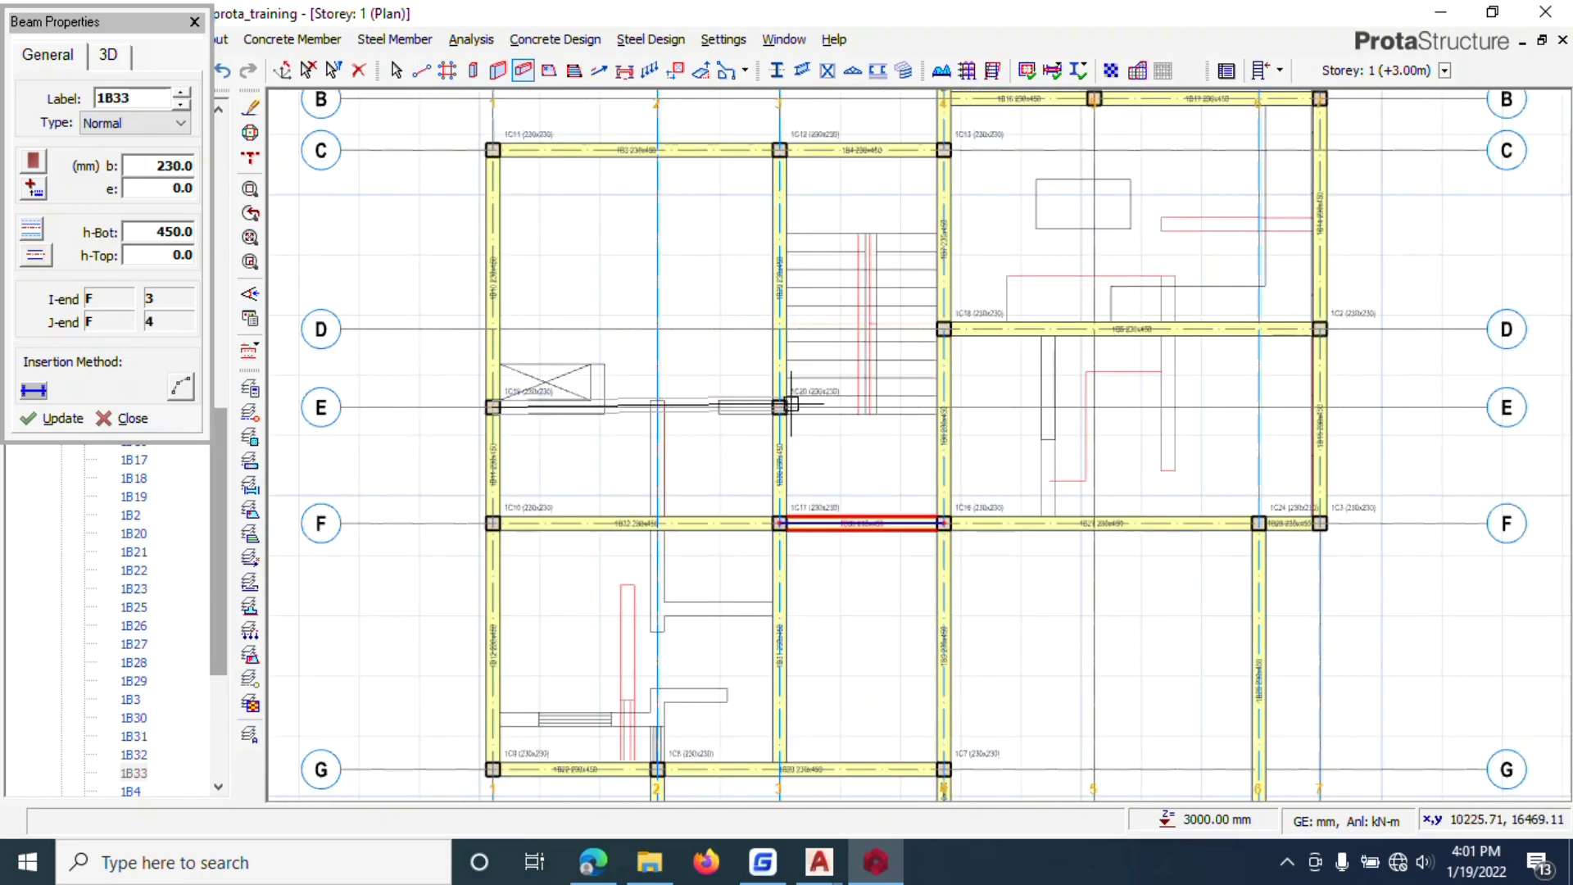
click(779, 406)
scroll(661, 320, down, 2)
scroll(658, 516, up, 2)
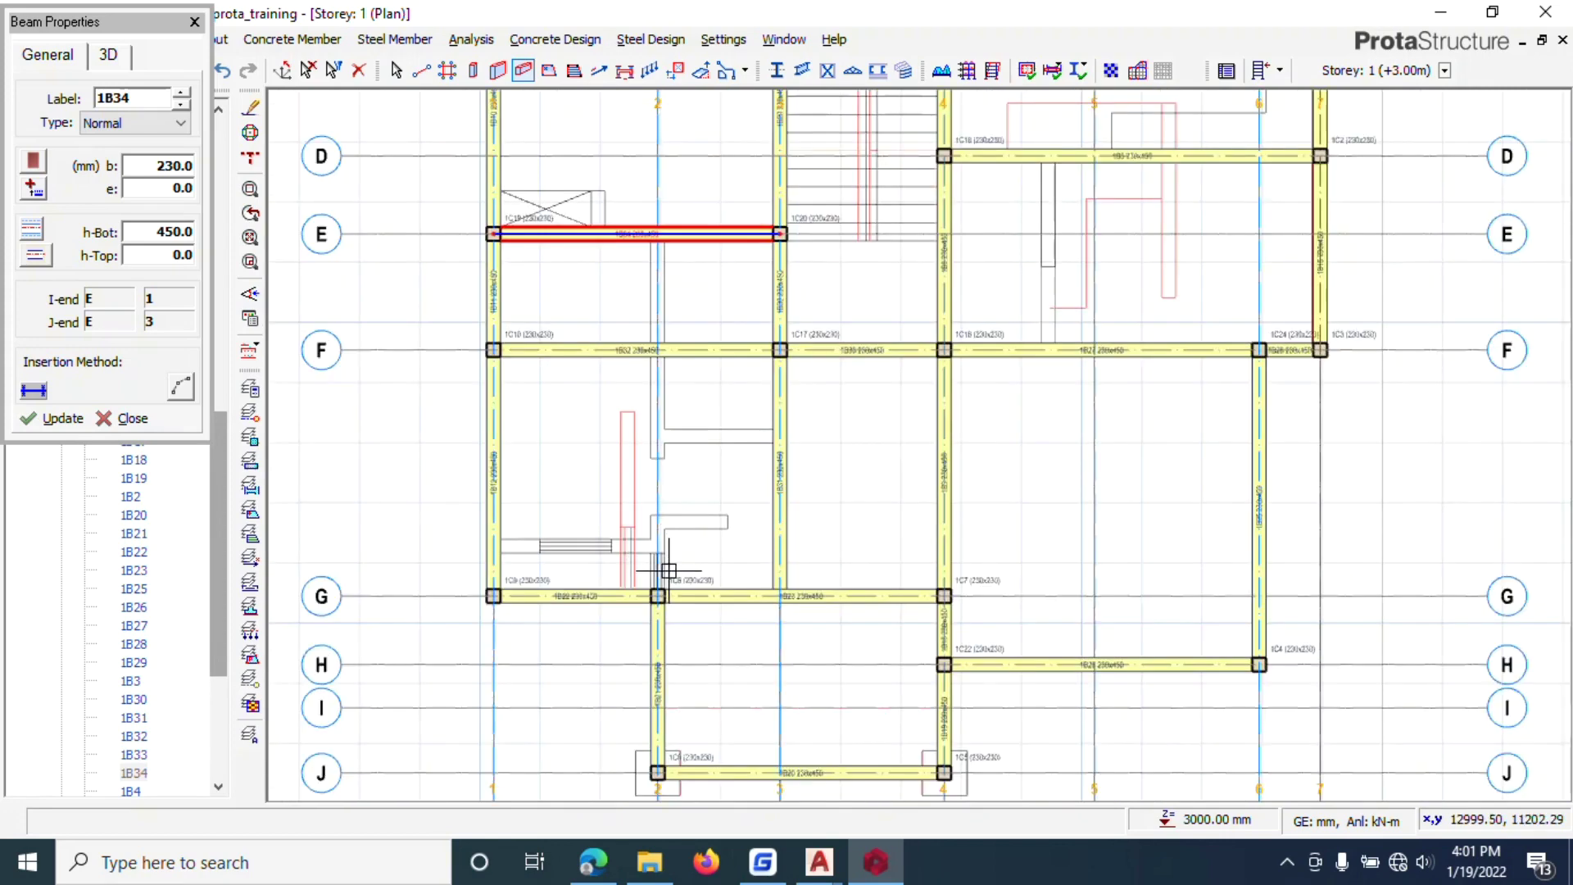
Step: Insert a 230 x 450 mm beam along axis 5 between axes B and A, and end beam insertion
scroll(649, 487, down, 2)
scroll(973, 573, down, 2)
scroll(998, 373, up, 2)
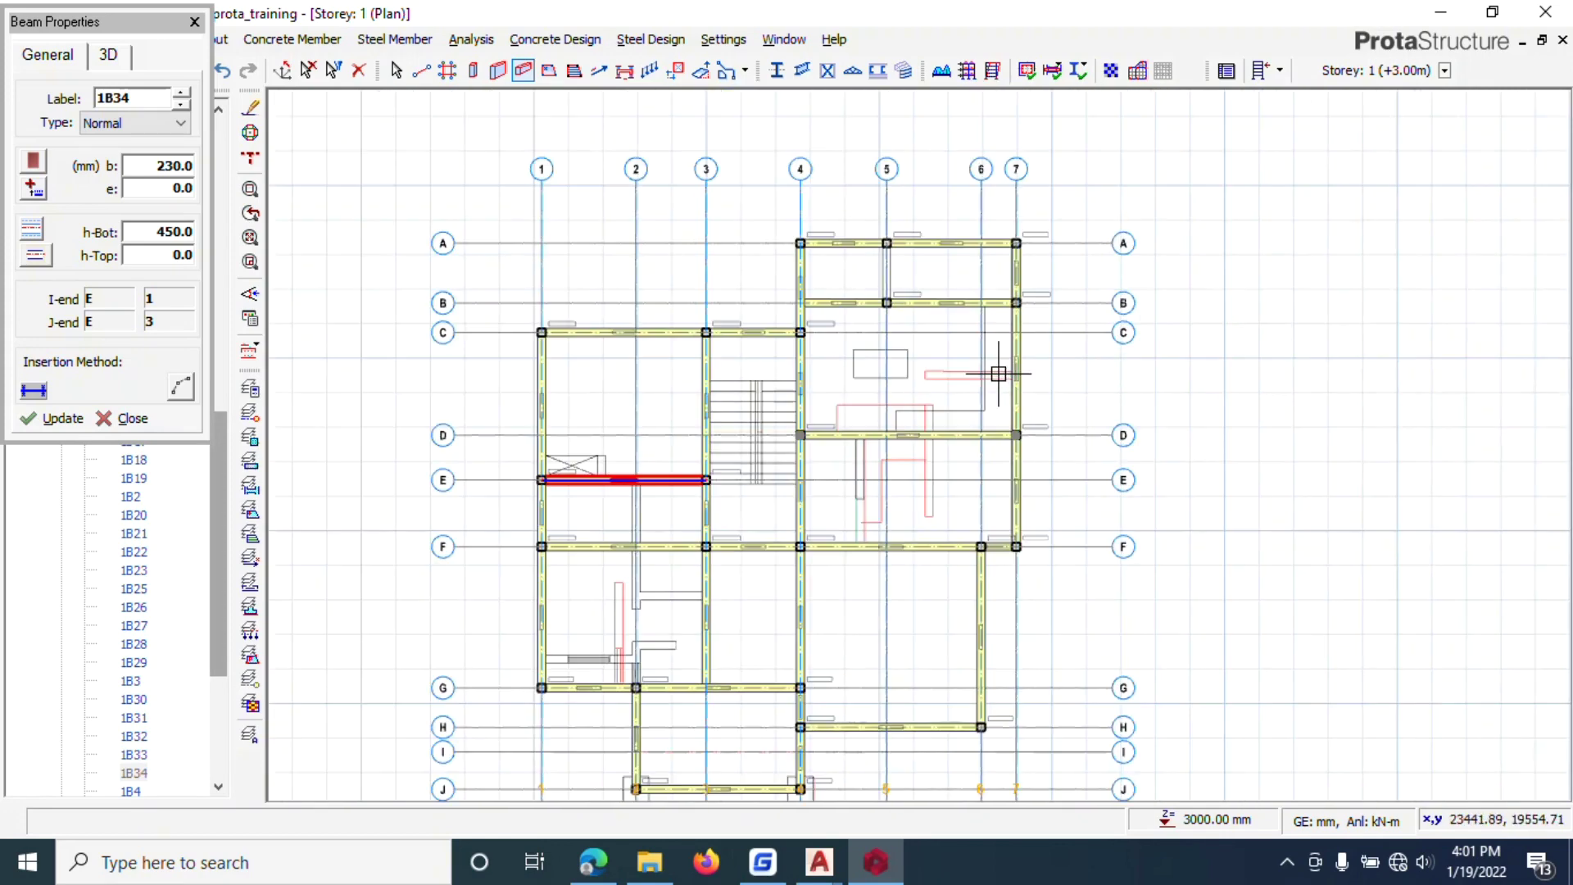
scroll(893, 254, up, 3)
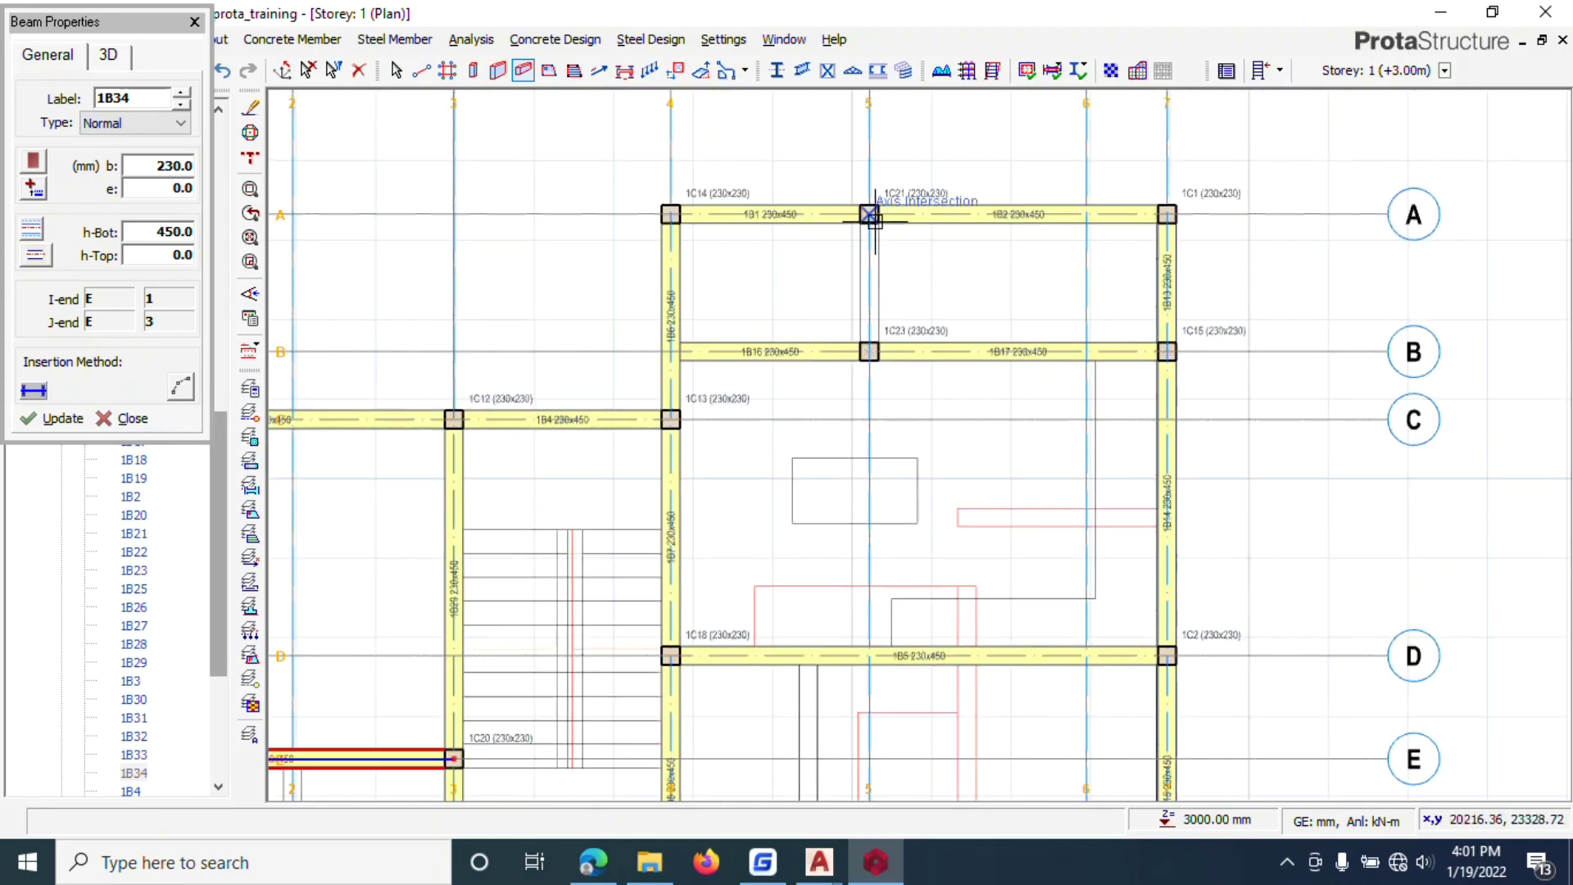
click(870, 352)
scroll(891, 365, down, 3)
scroll(800, 573, up, 2)
scroll(794, 338, down, 3)
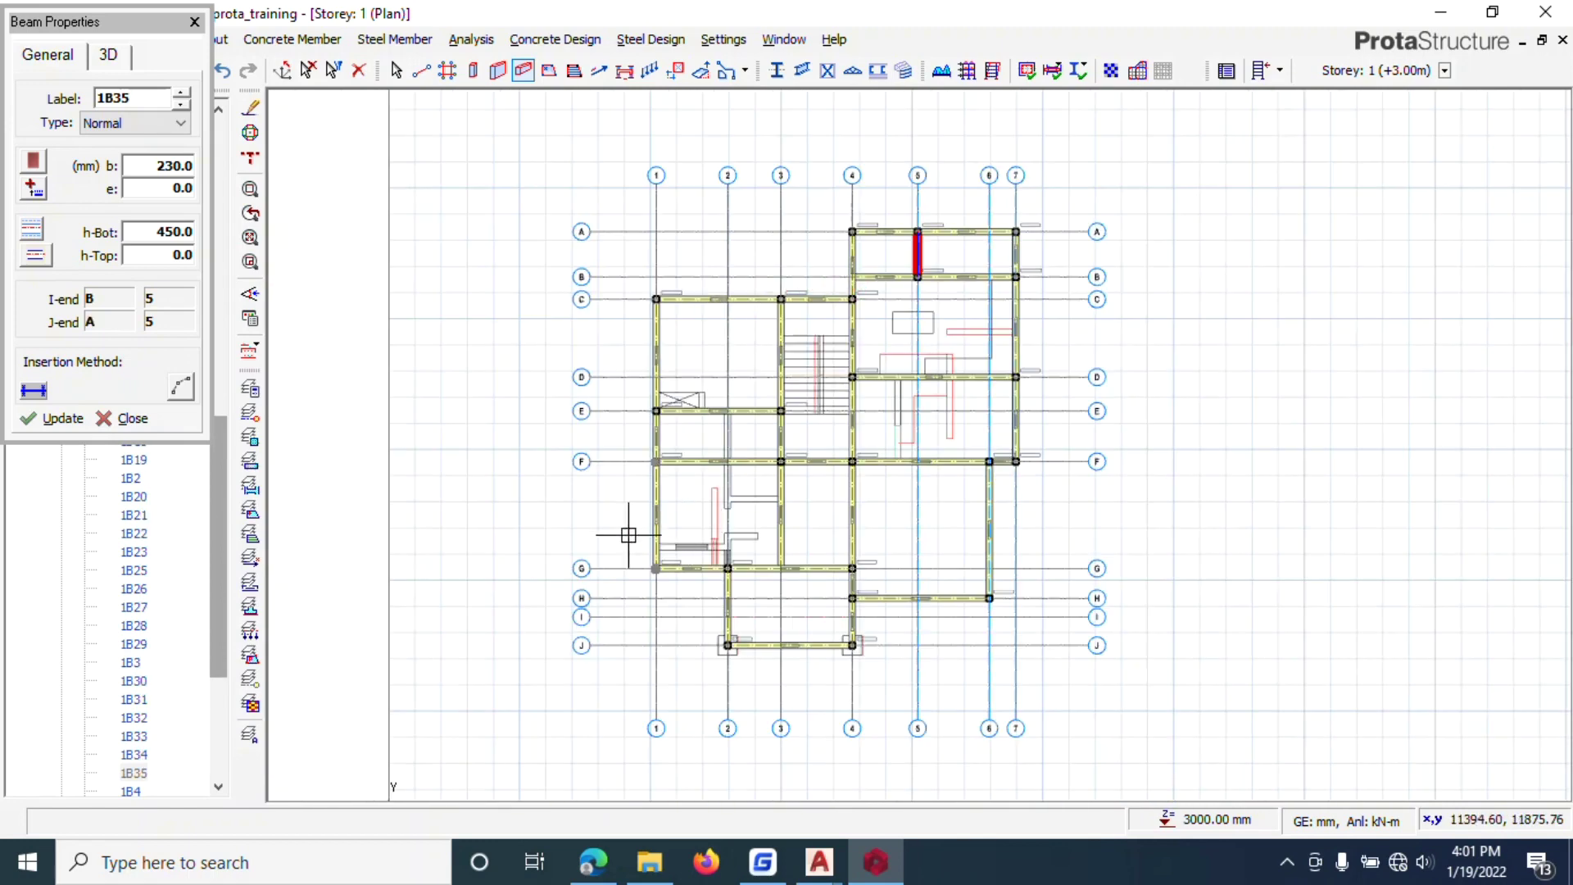
key(Escape)
click(325, 271)
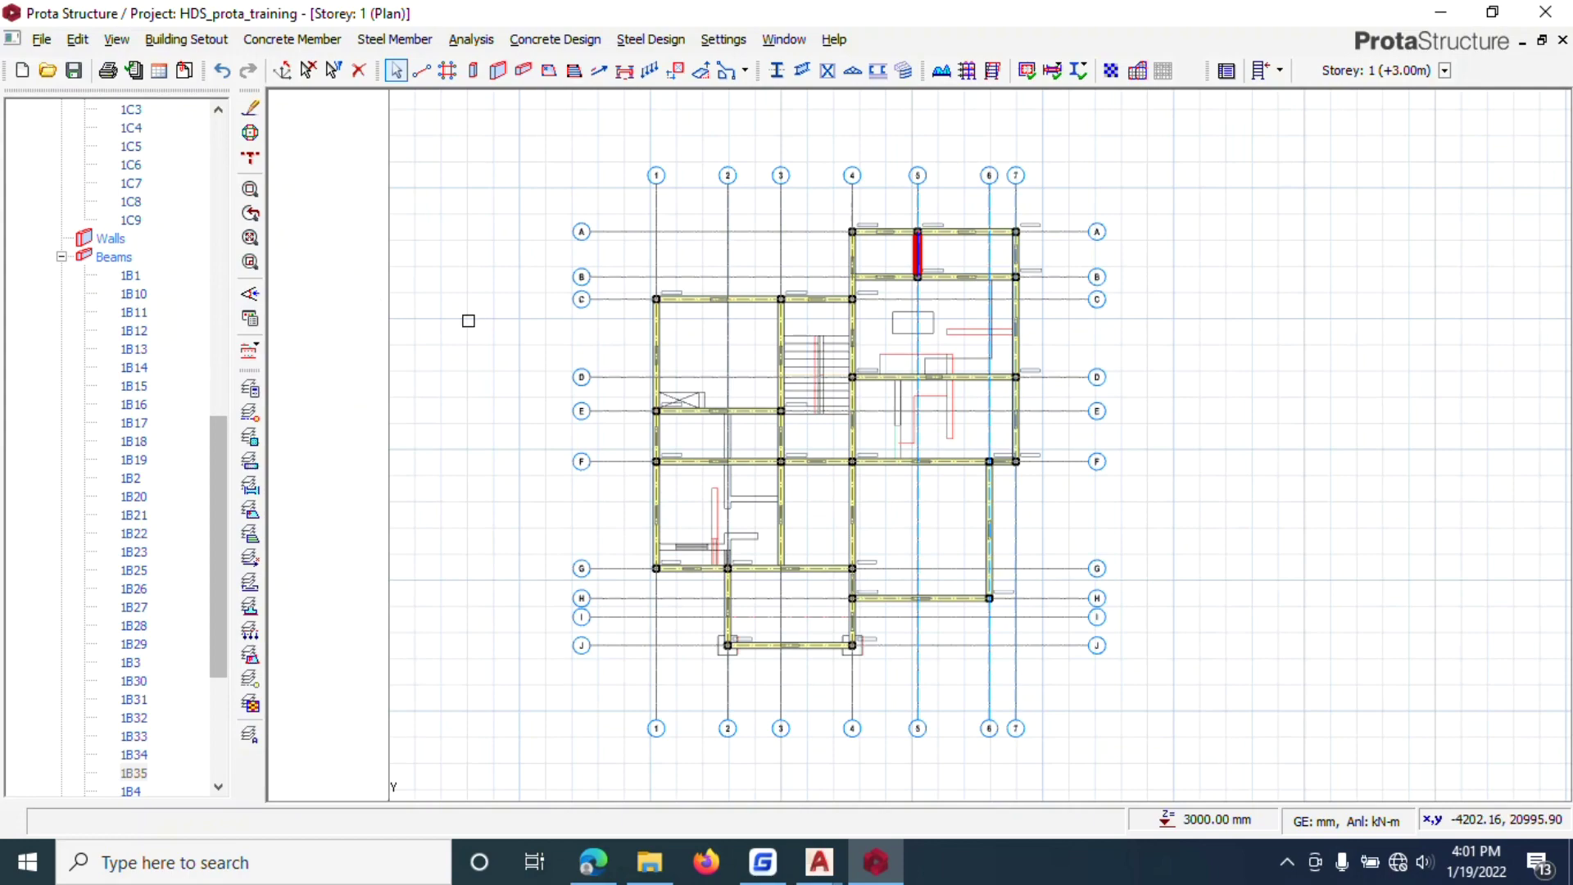
Step: Examine the storey plan around the staircase and the rooms between axes E and G for walls without supporting beams
scroll(640, 271, down, 1)
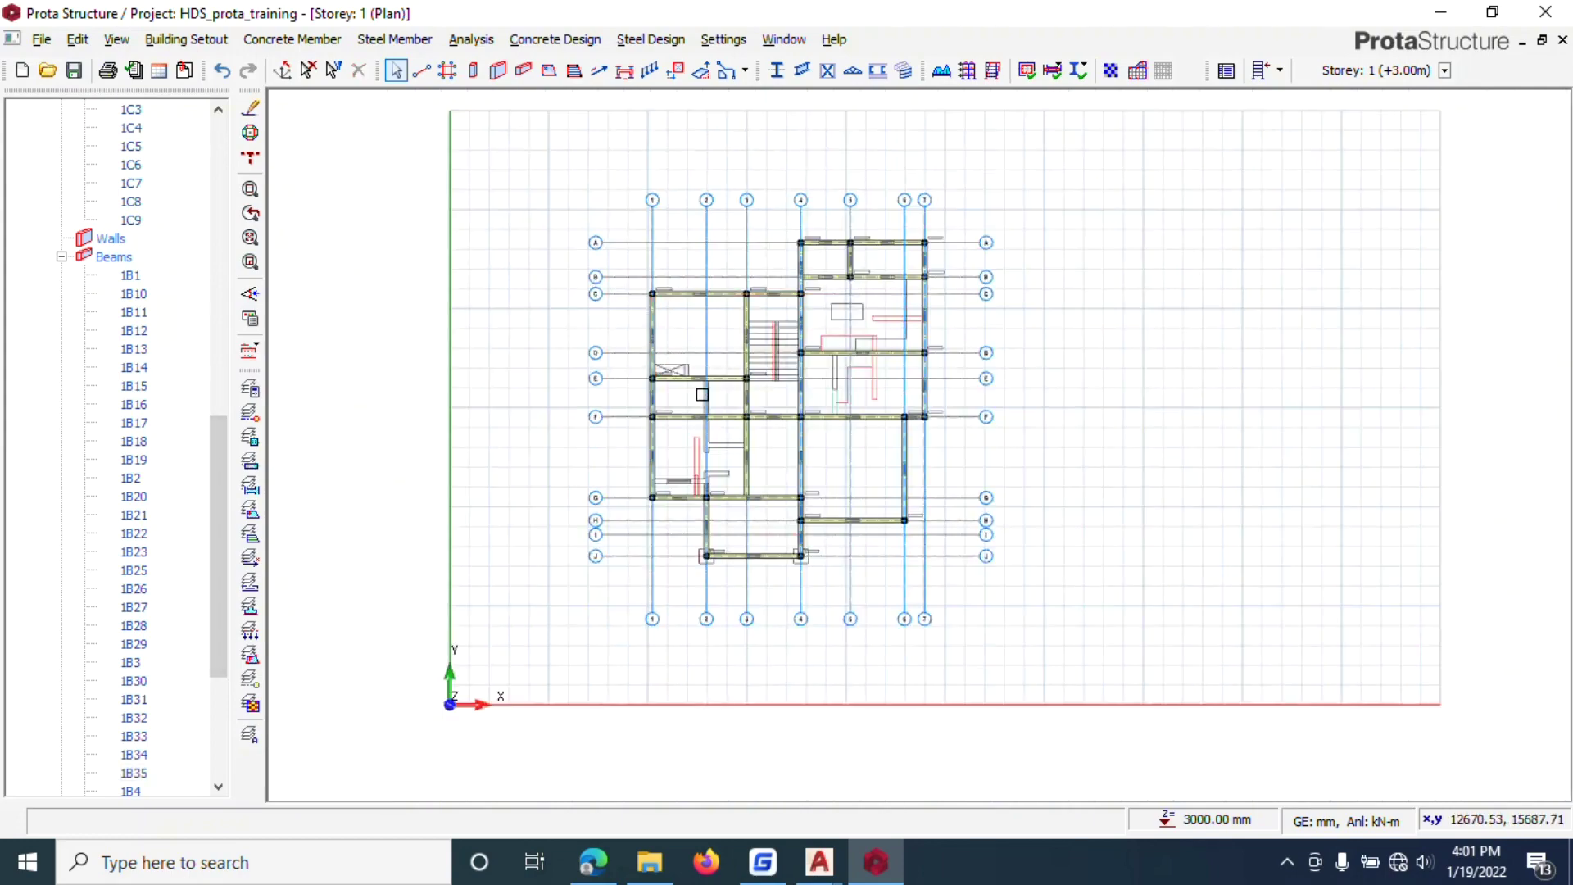
scroll(749, 282, up, 3)
mouse_move(754, 286)
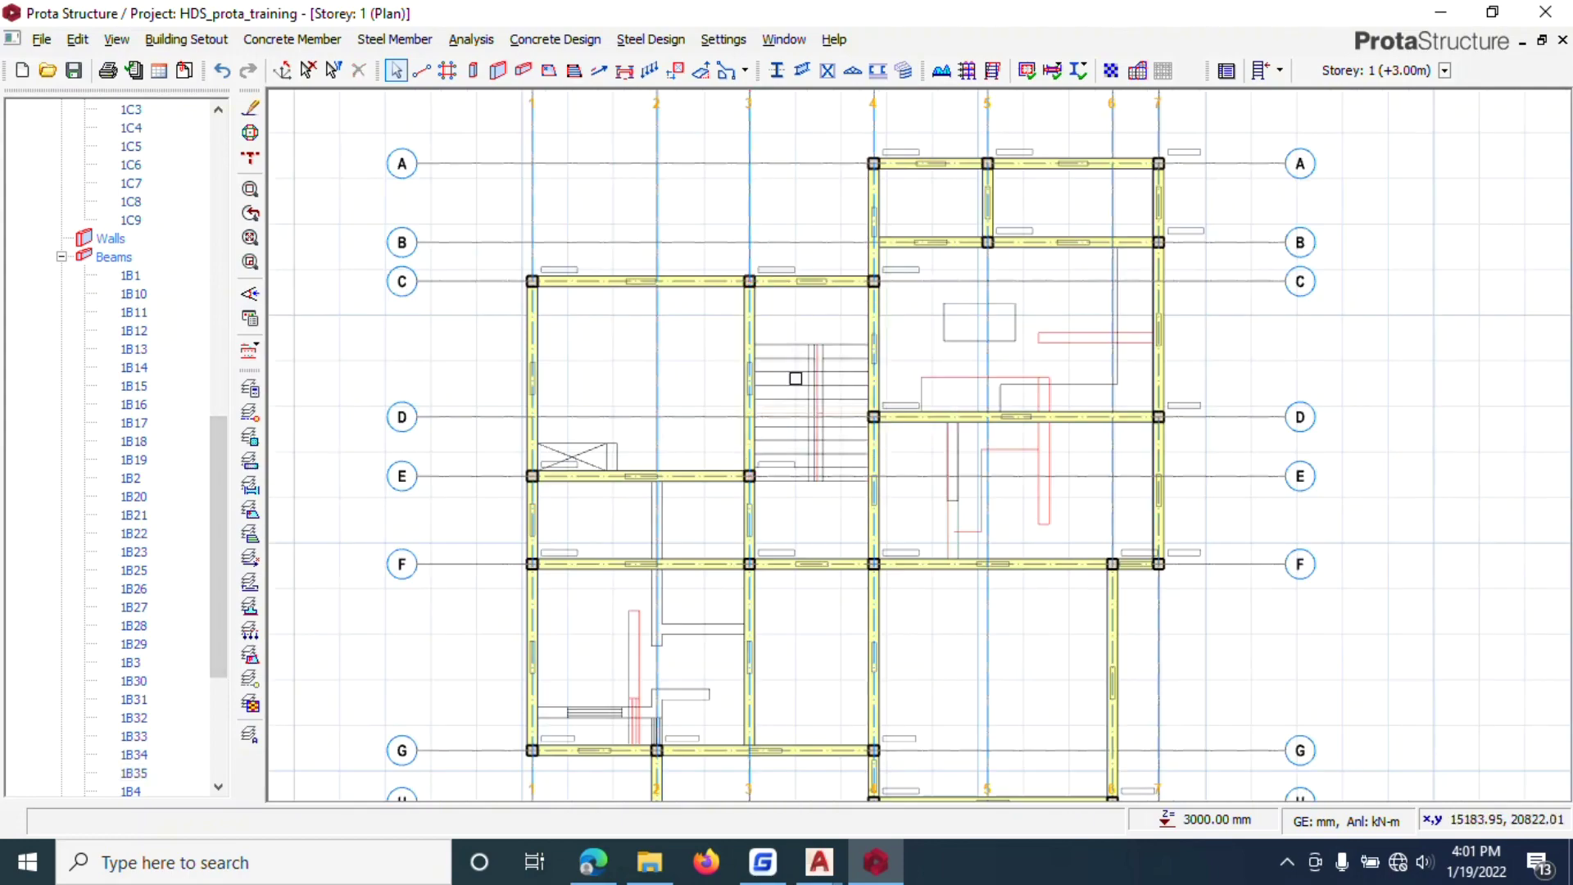
scroll(819, 218, up, 2)
scroll(769, 491, down, 1)
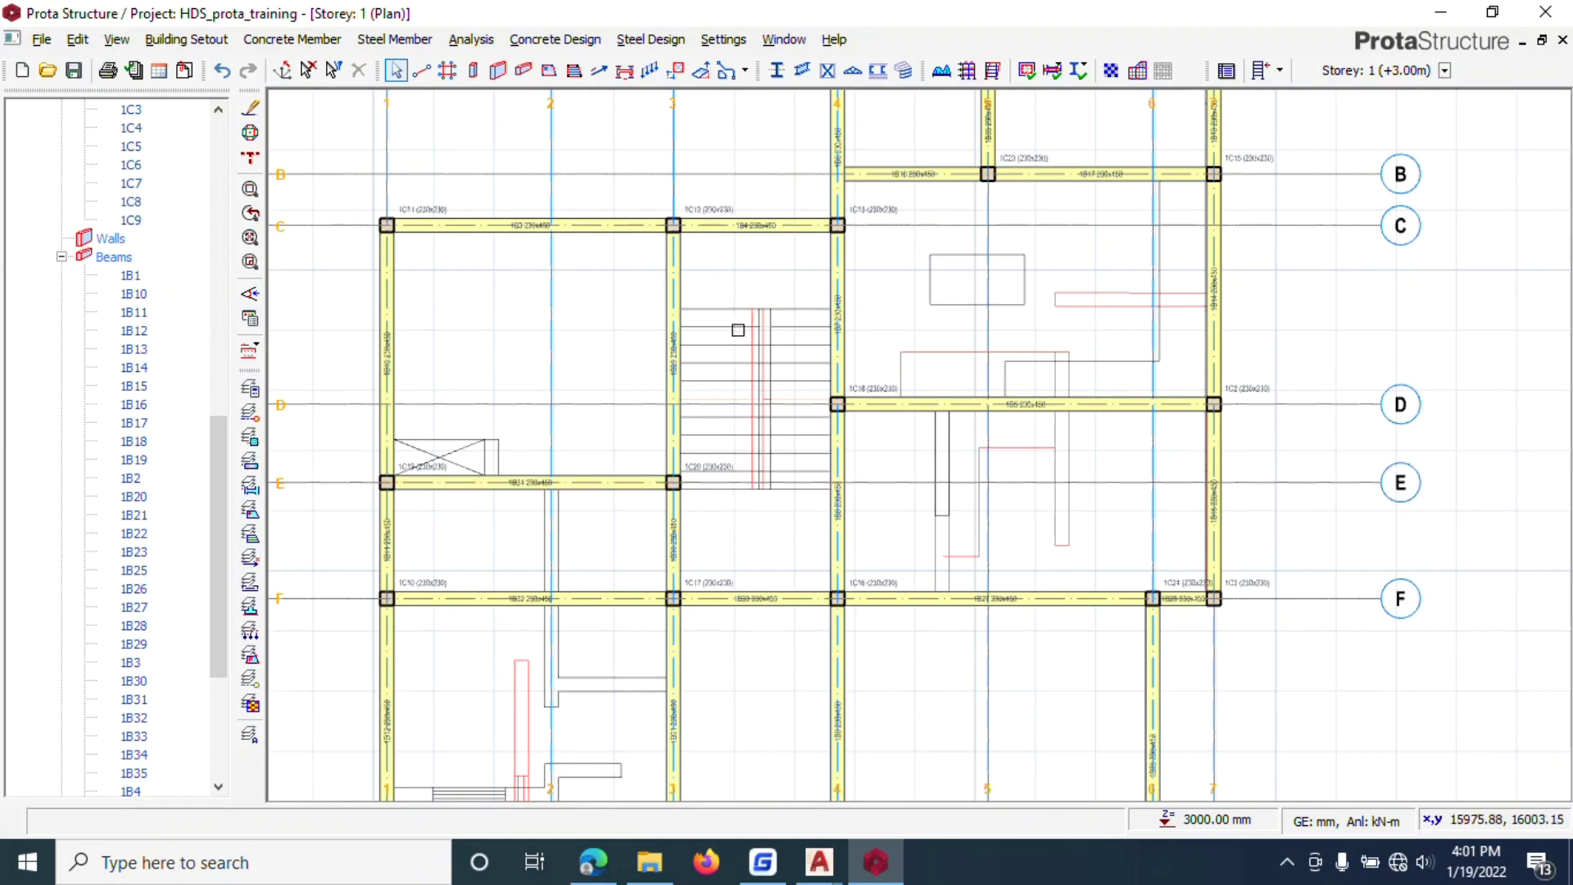
scroll(754, 361, down, 1)
scroll(653, 390, up, 1)
scroll(628, 629, down, 1)
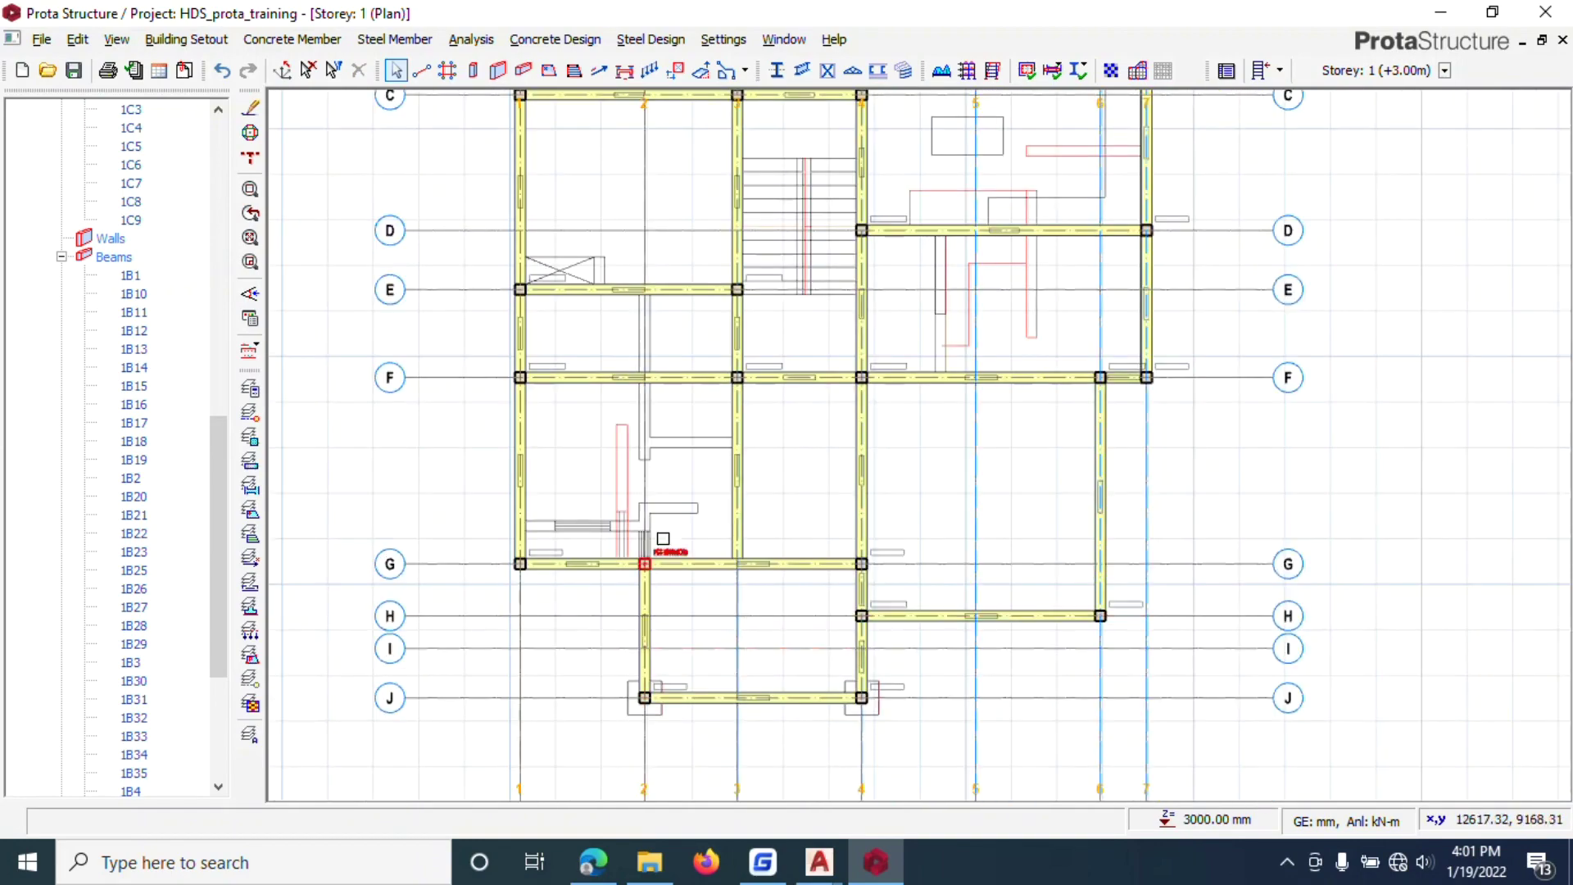
scroll(631, 526, up, 2)
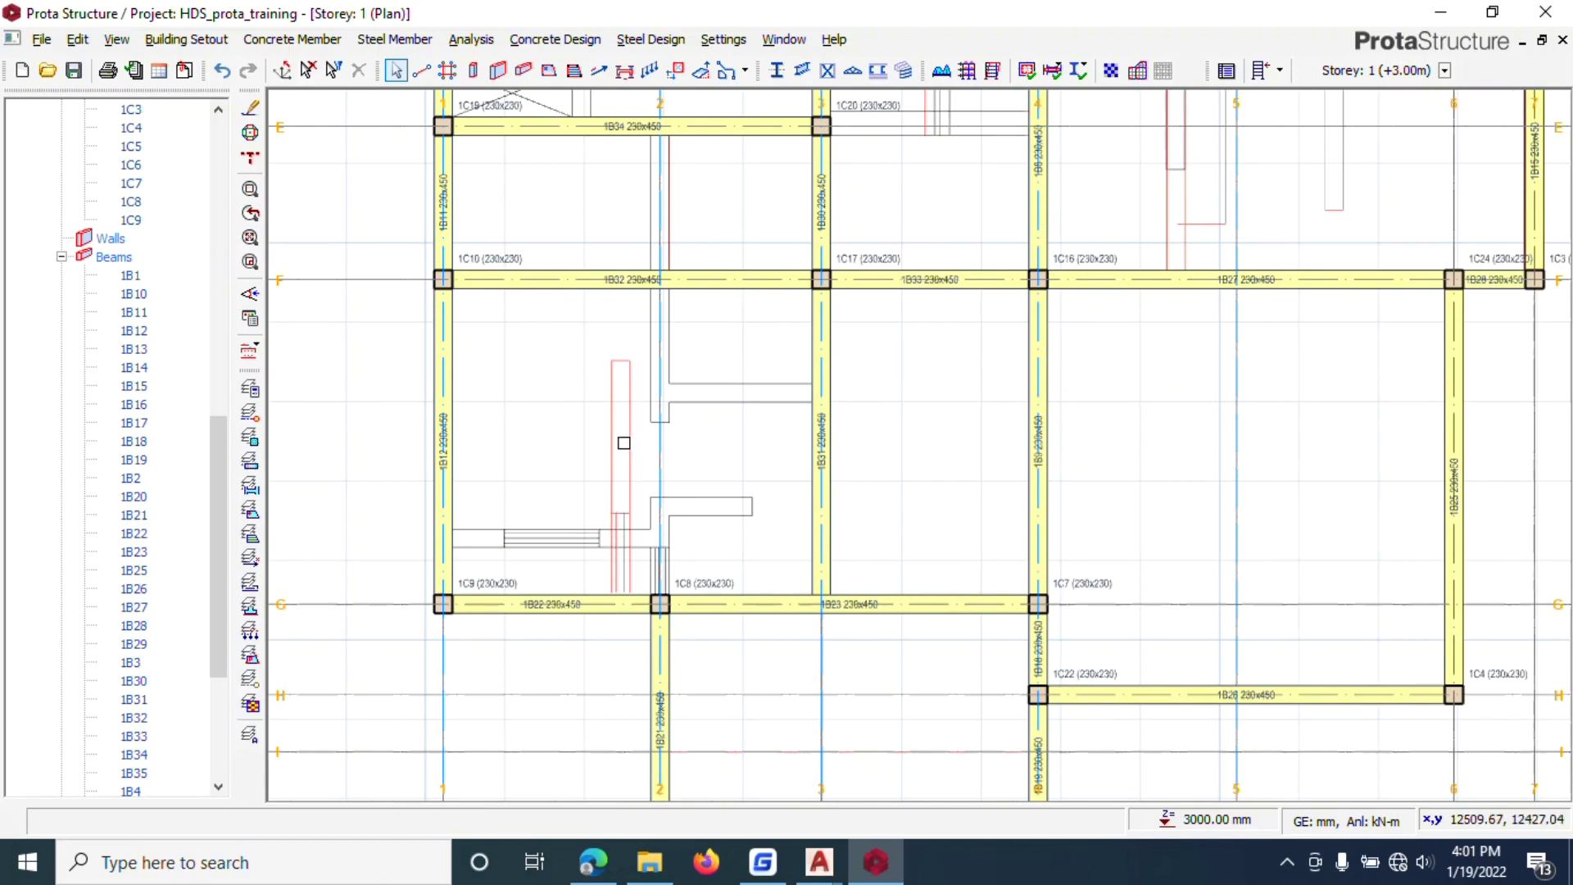
scroll(622, 448, down, 2)
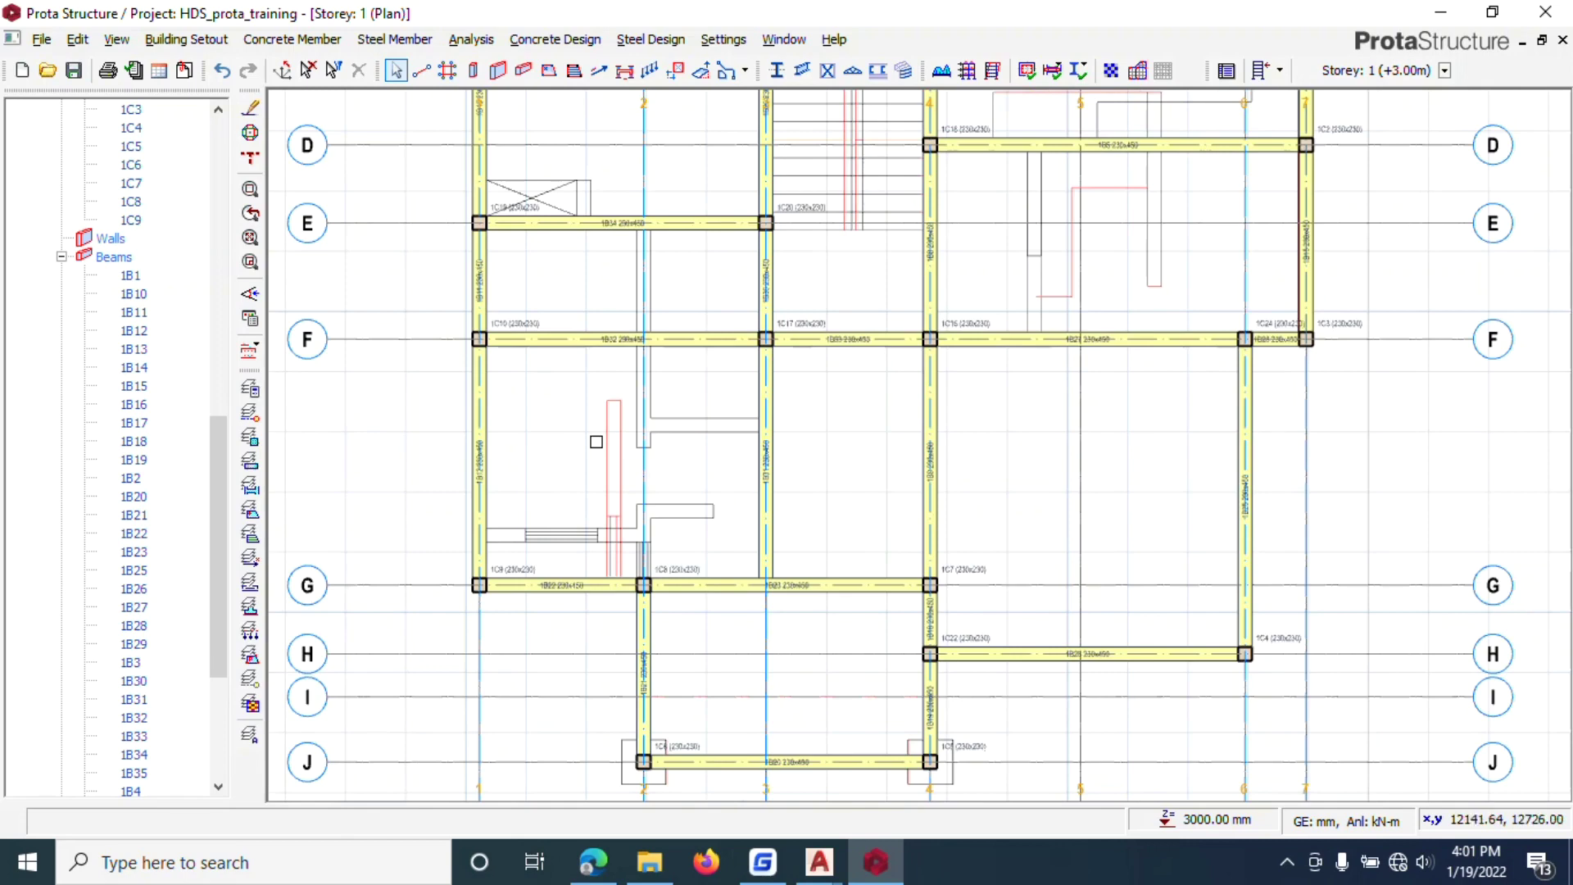
scroll(595, 486, up, 2)
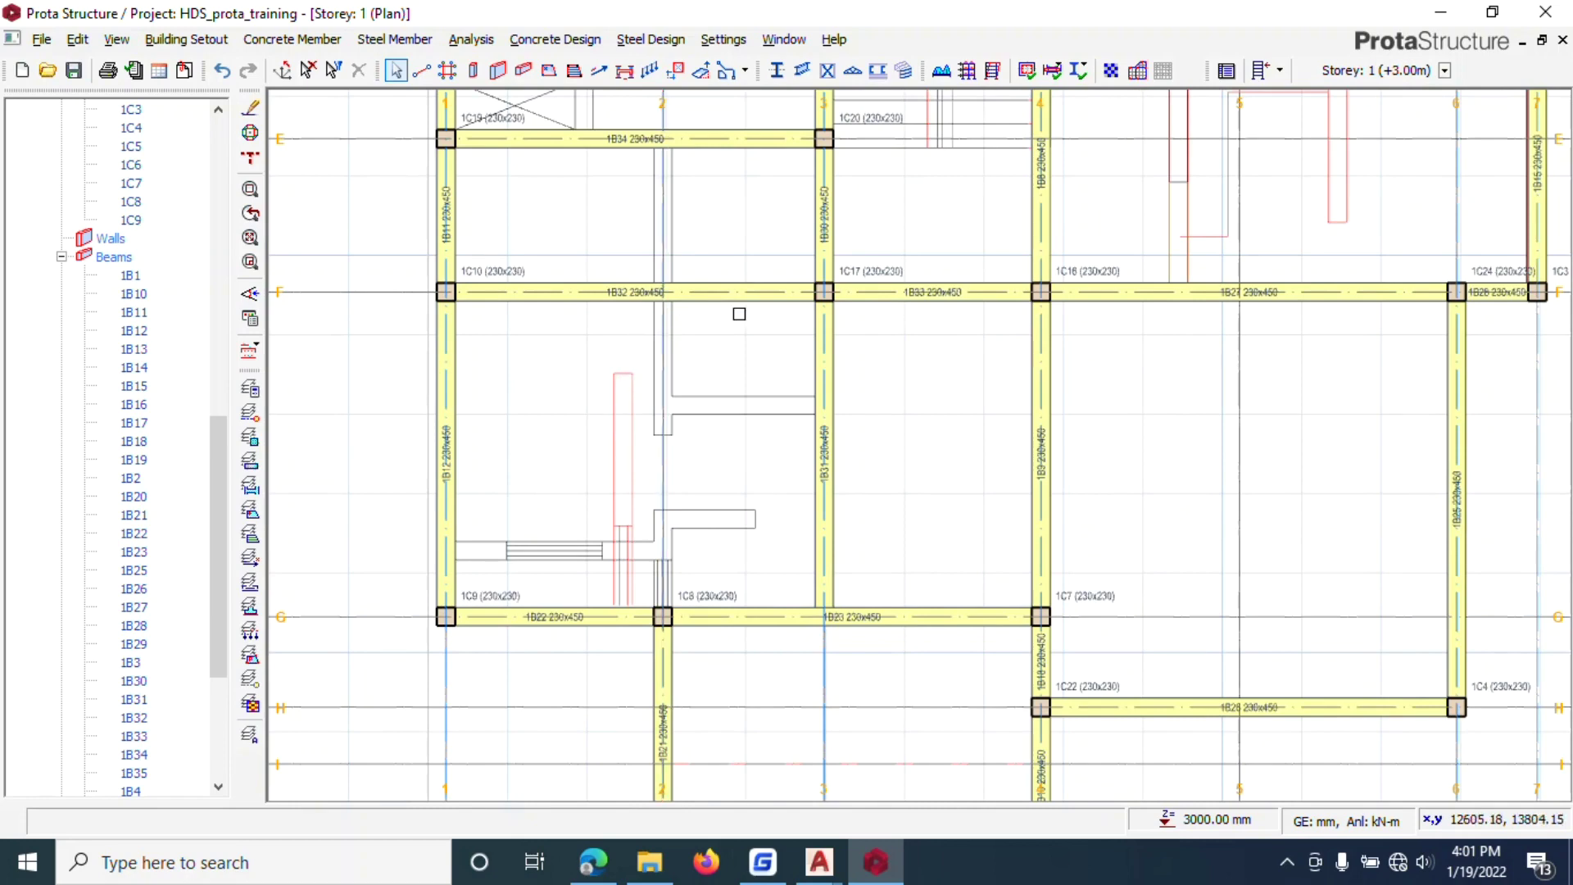
scroll(687, 344, down, 1)
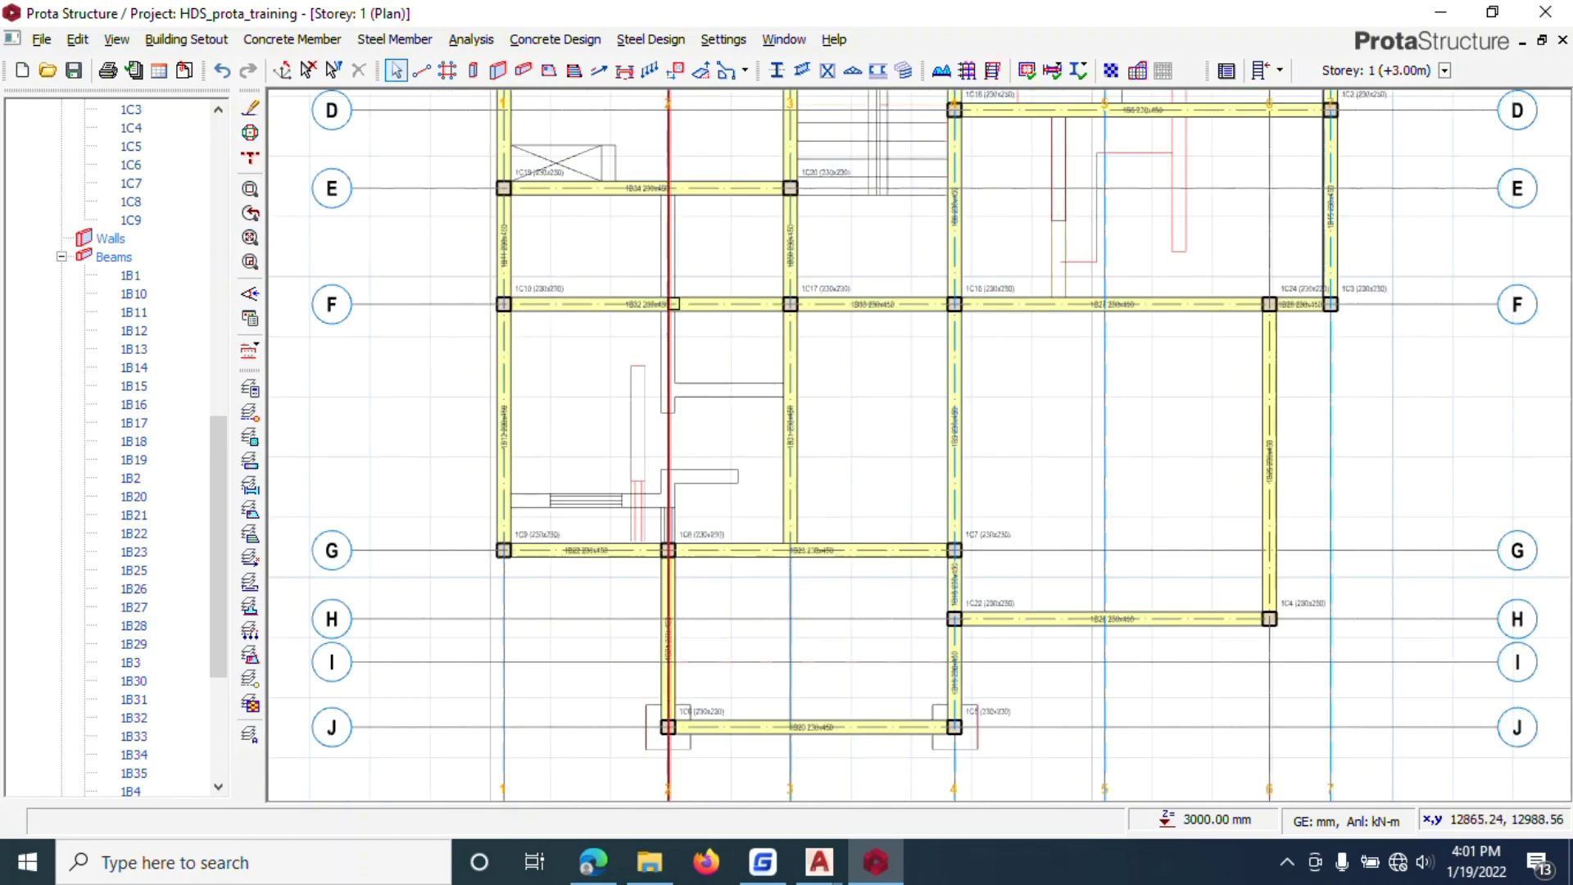
Step: Insert a 230 x 450 mm beam along axis 2 between axes G and F, reusing the properties of the axis F beam
scroll(673, 283, up, 1)
mouse_move(696, 335)
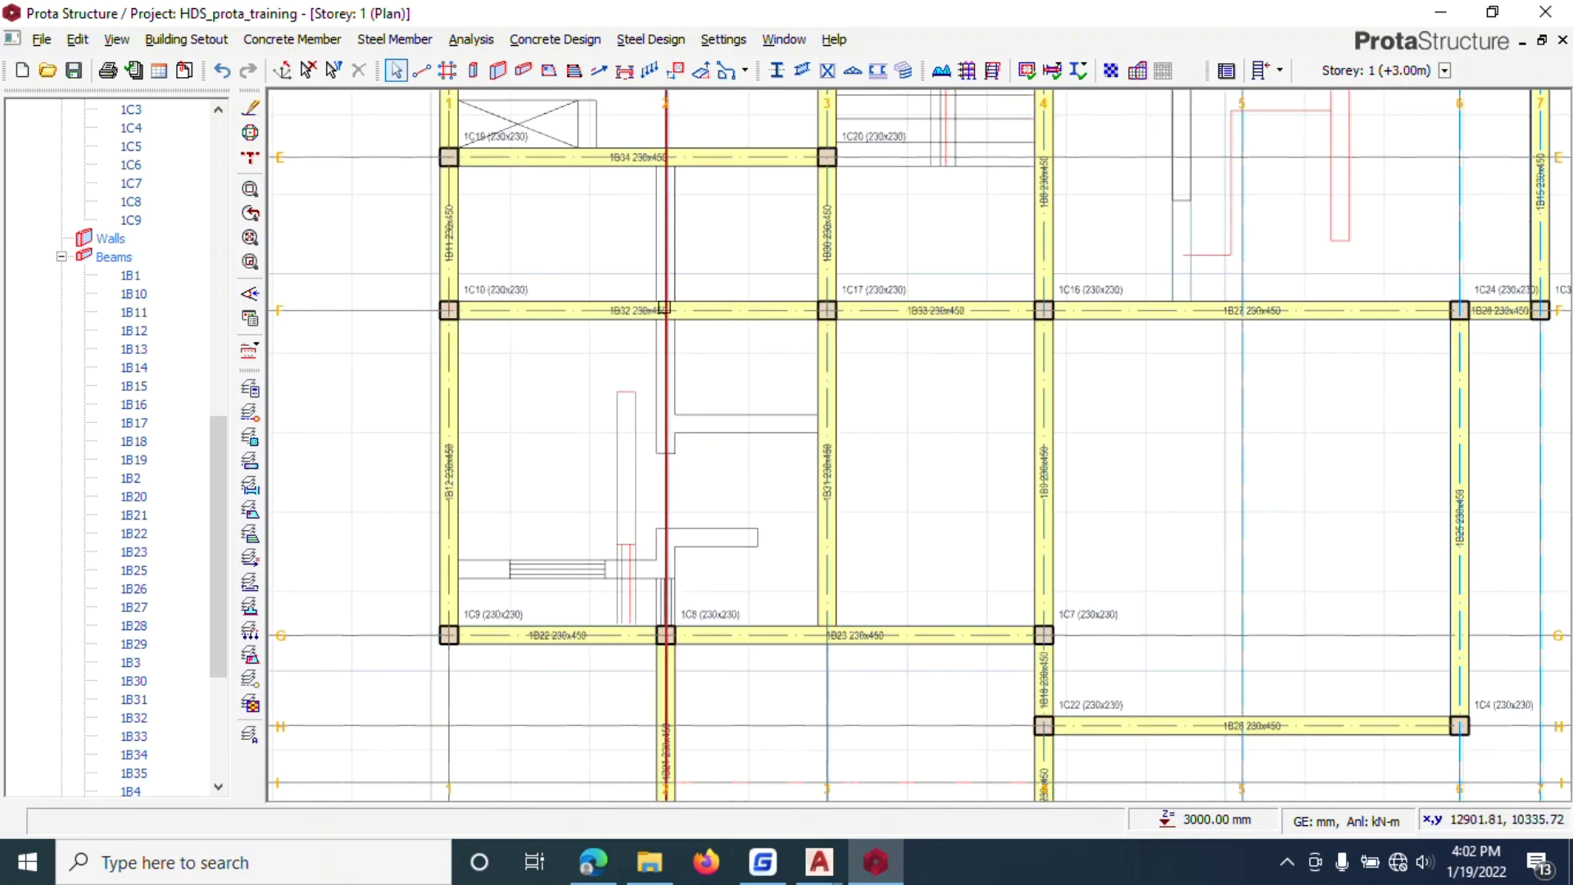
right_click(702, 298)
click(735, 310)
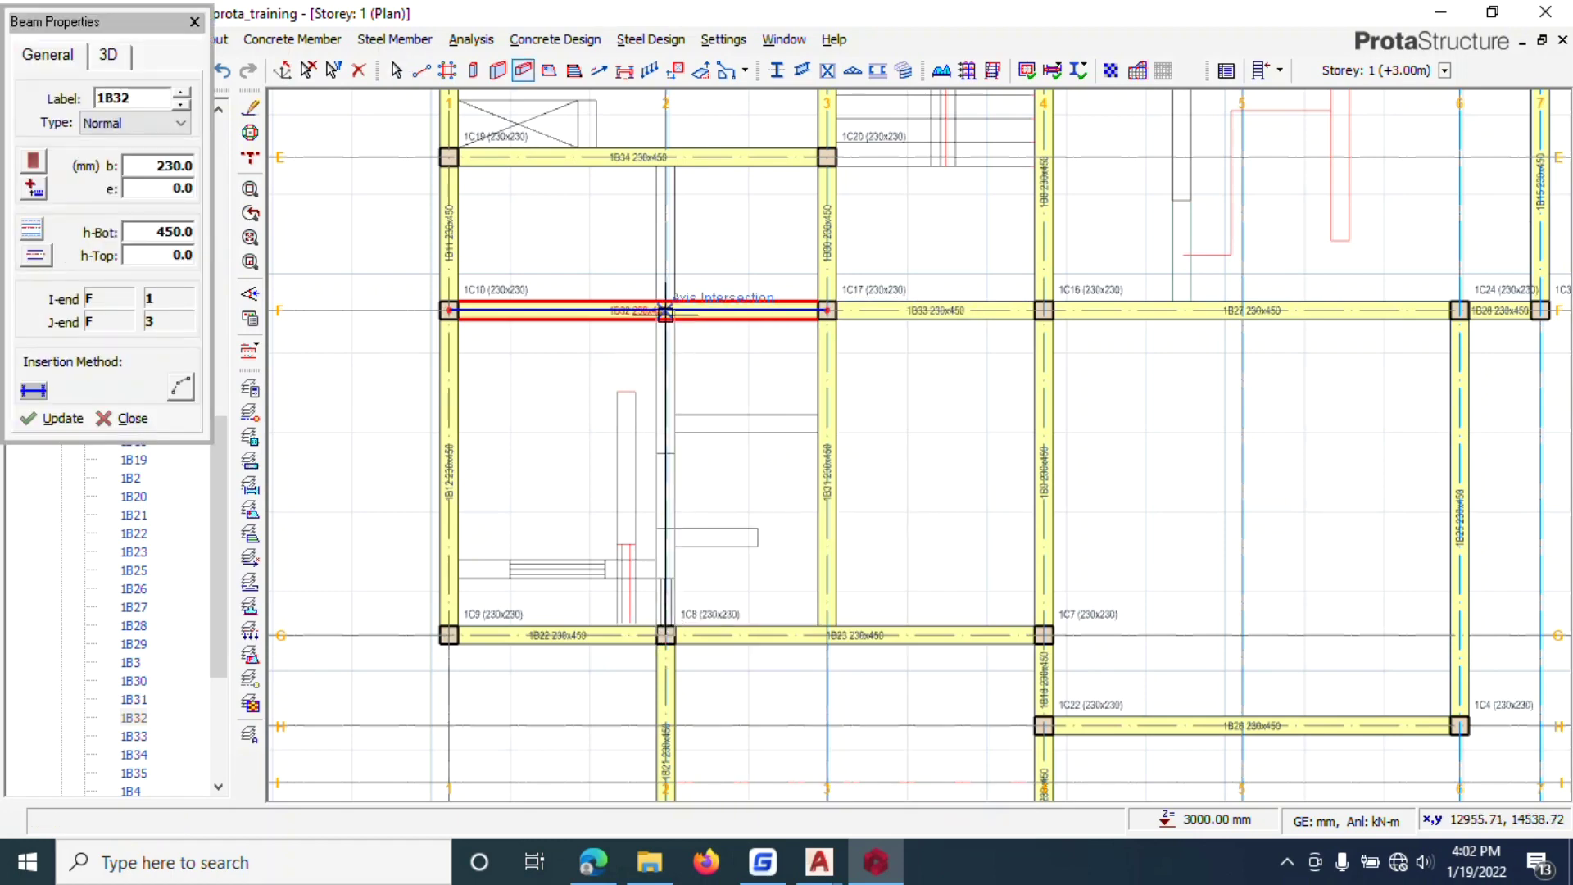
click(194, 21)
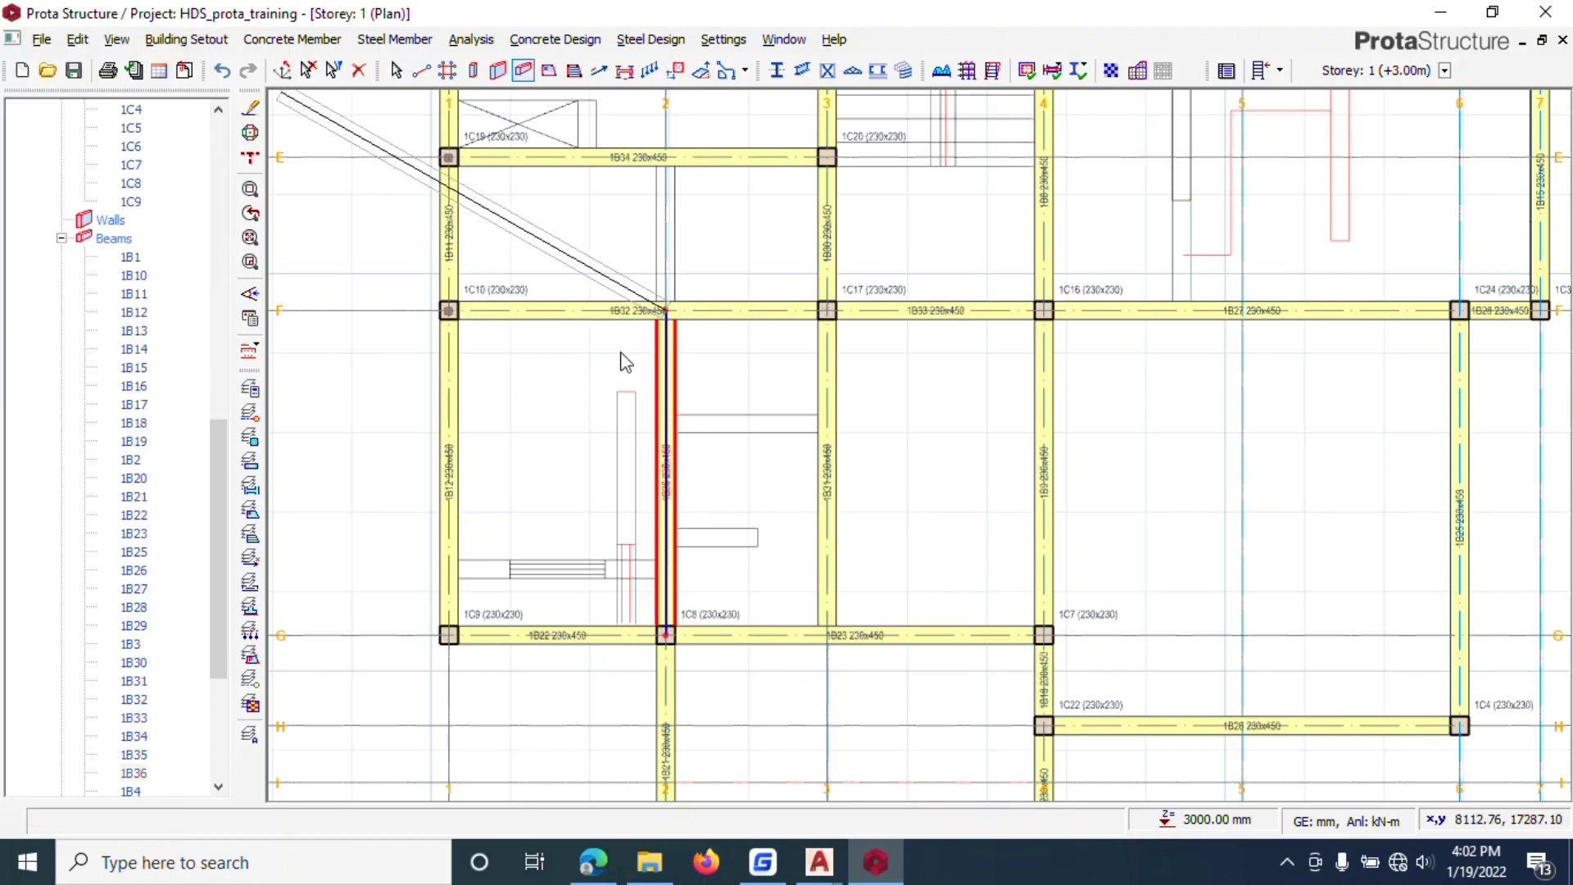
Step: Review the beam layout across the storey plan, including the area around the new axis 2 beam
scroll(778, 504, down, 5)
scroll(646, 235, up, 2)
scroll(836, 417, down, 2)
scroll(950, 655, up, 2)
scroll(959, 635, down, 1)
scroll(934, 507, up, 1)
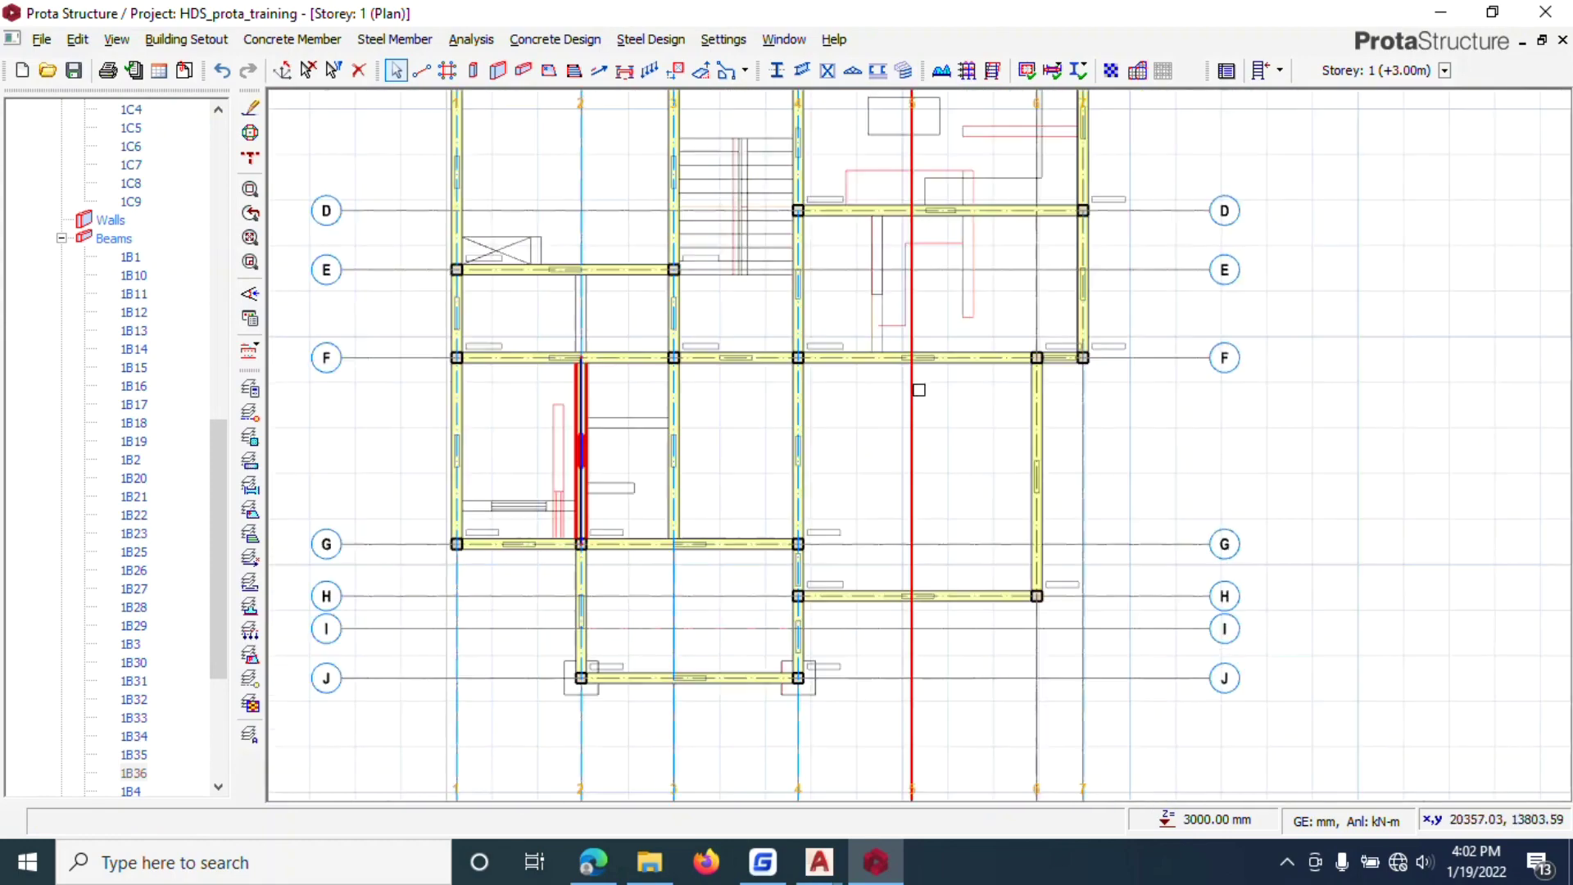
scroll(951, 422, down, 1)
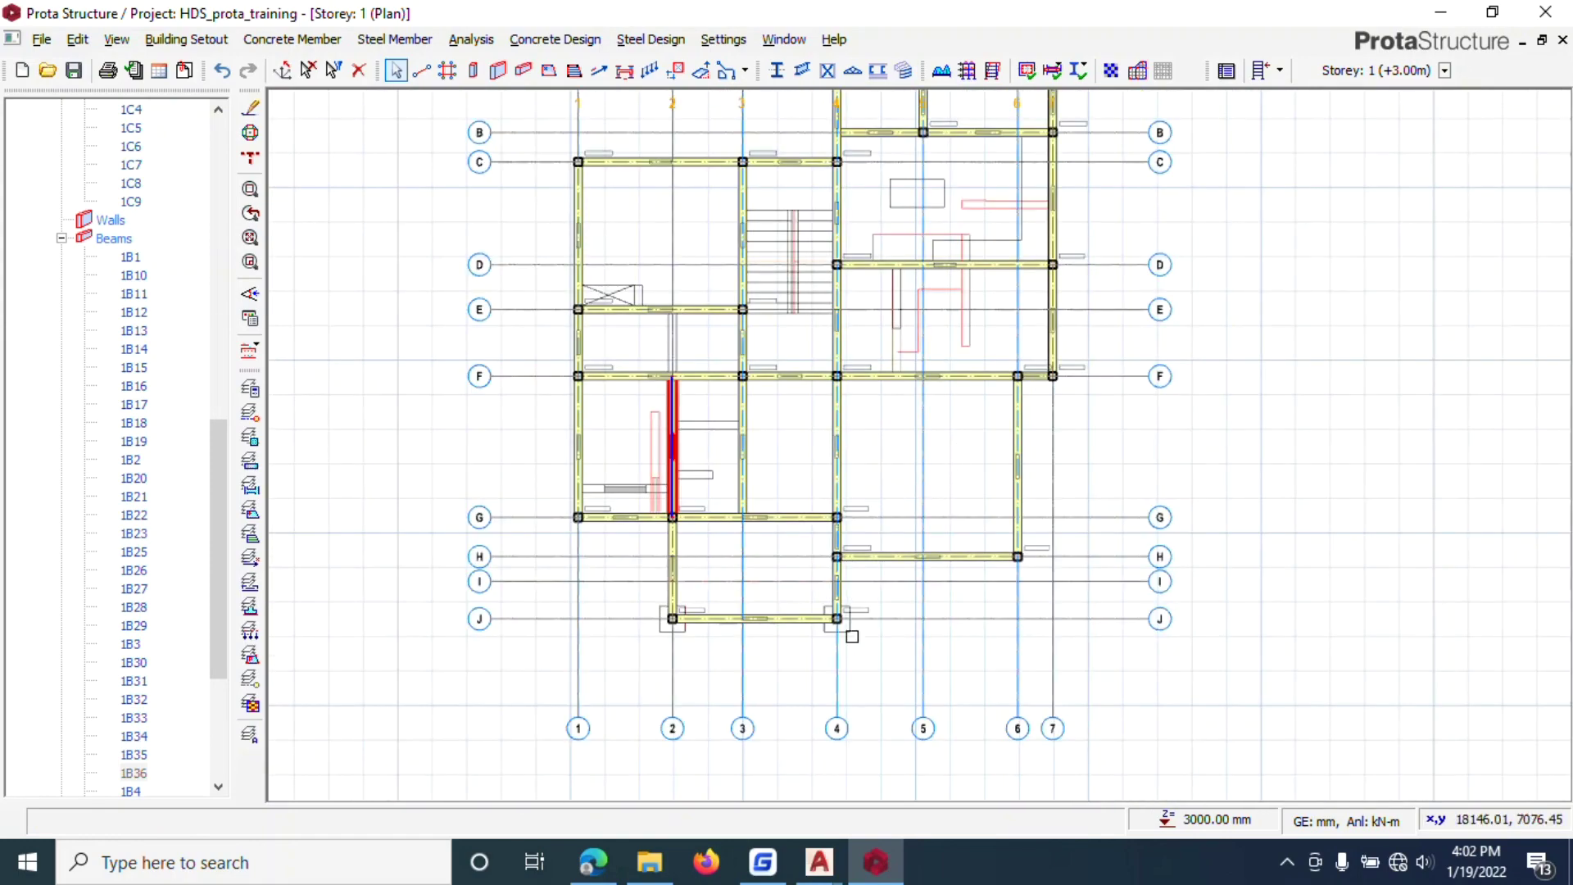
scroll(852, 635, up, 3)
scroll(726, 558, down, 2)
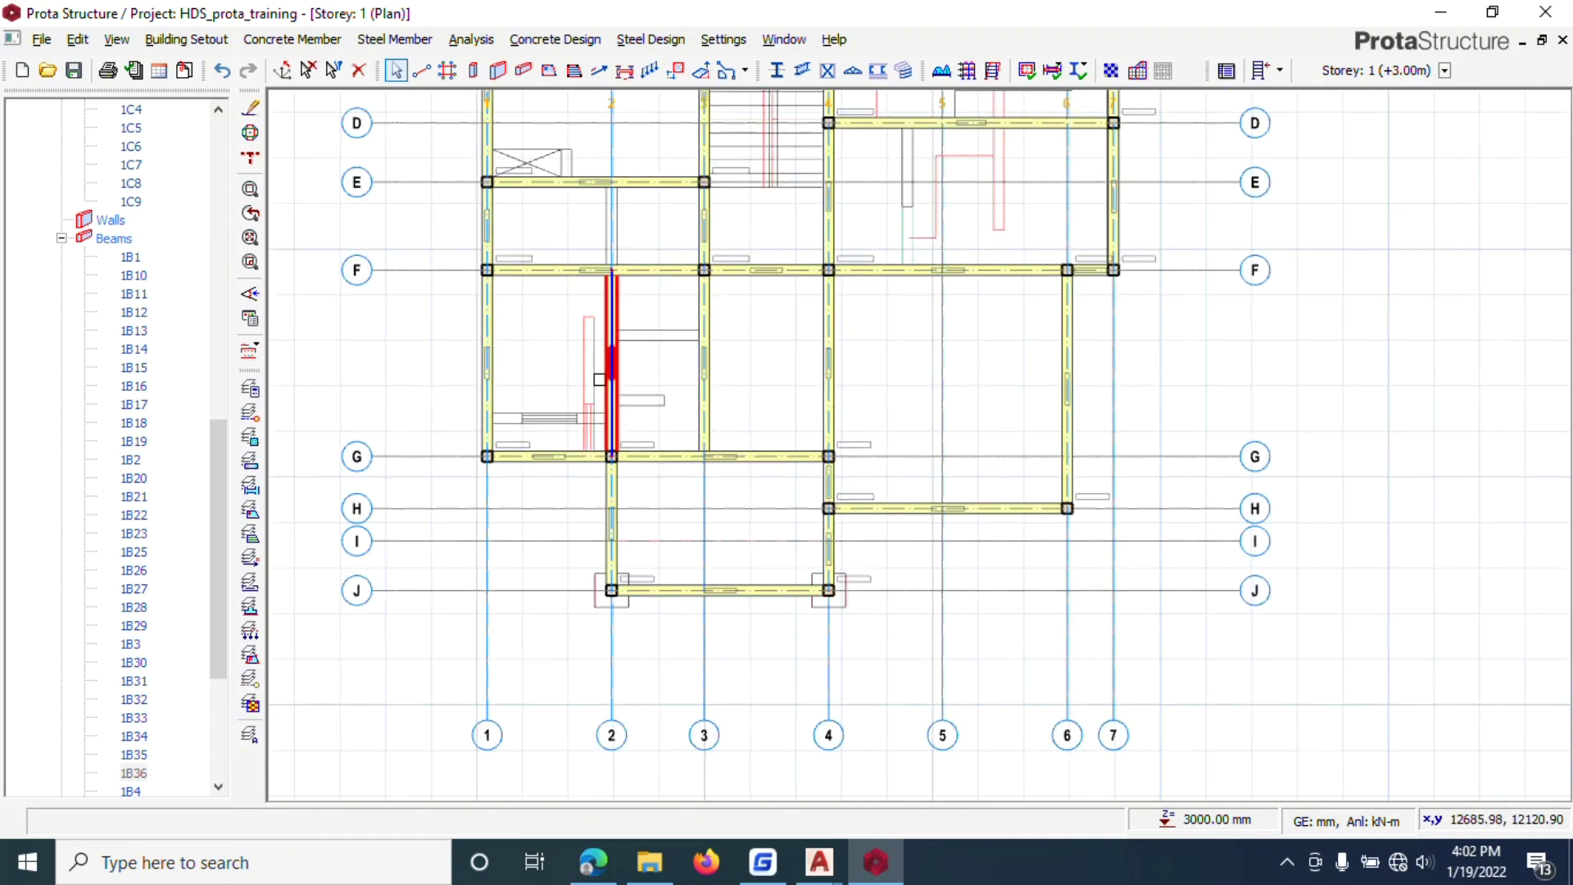
scroll(727, 347, down, 3)
Step: Open a 3D view of Storey 1 and orbit the frame to inspect its columns and beams
scroll(123, 236, up, 10)
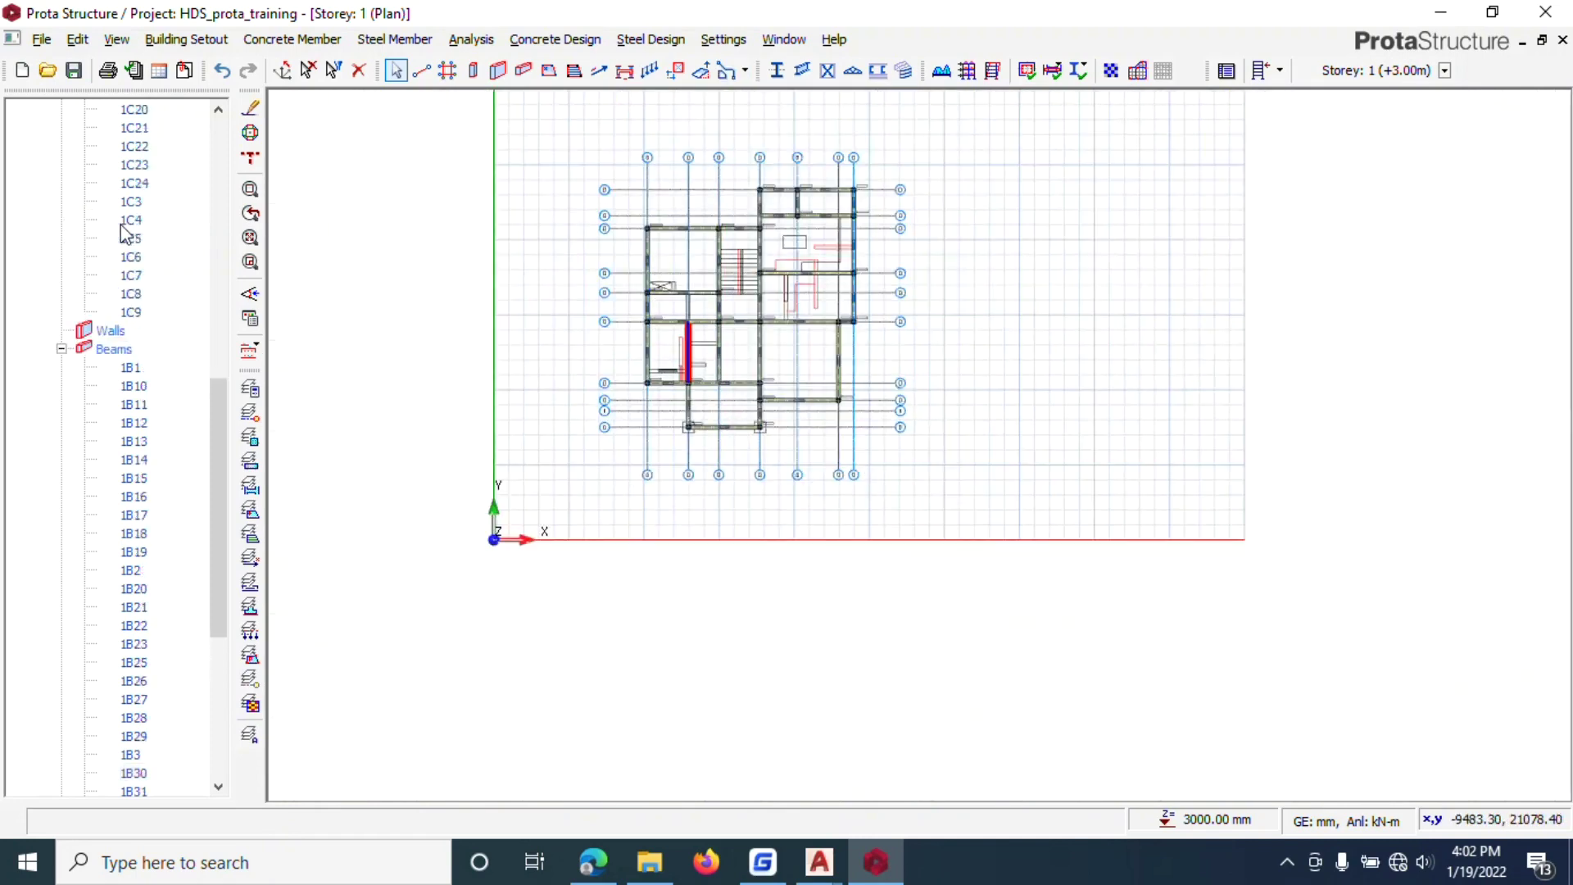
scroll(124, 344, up, 3)
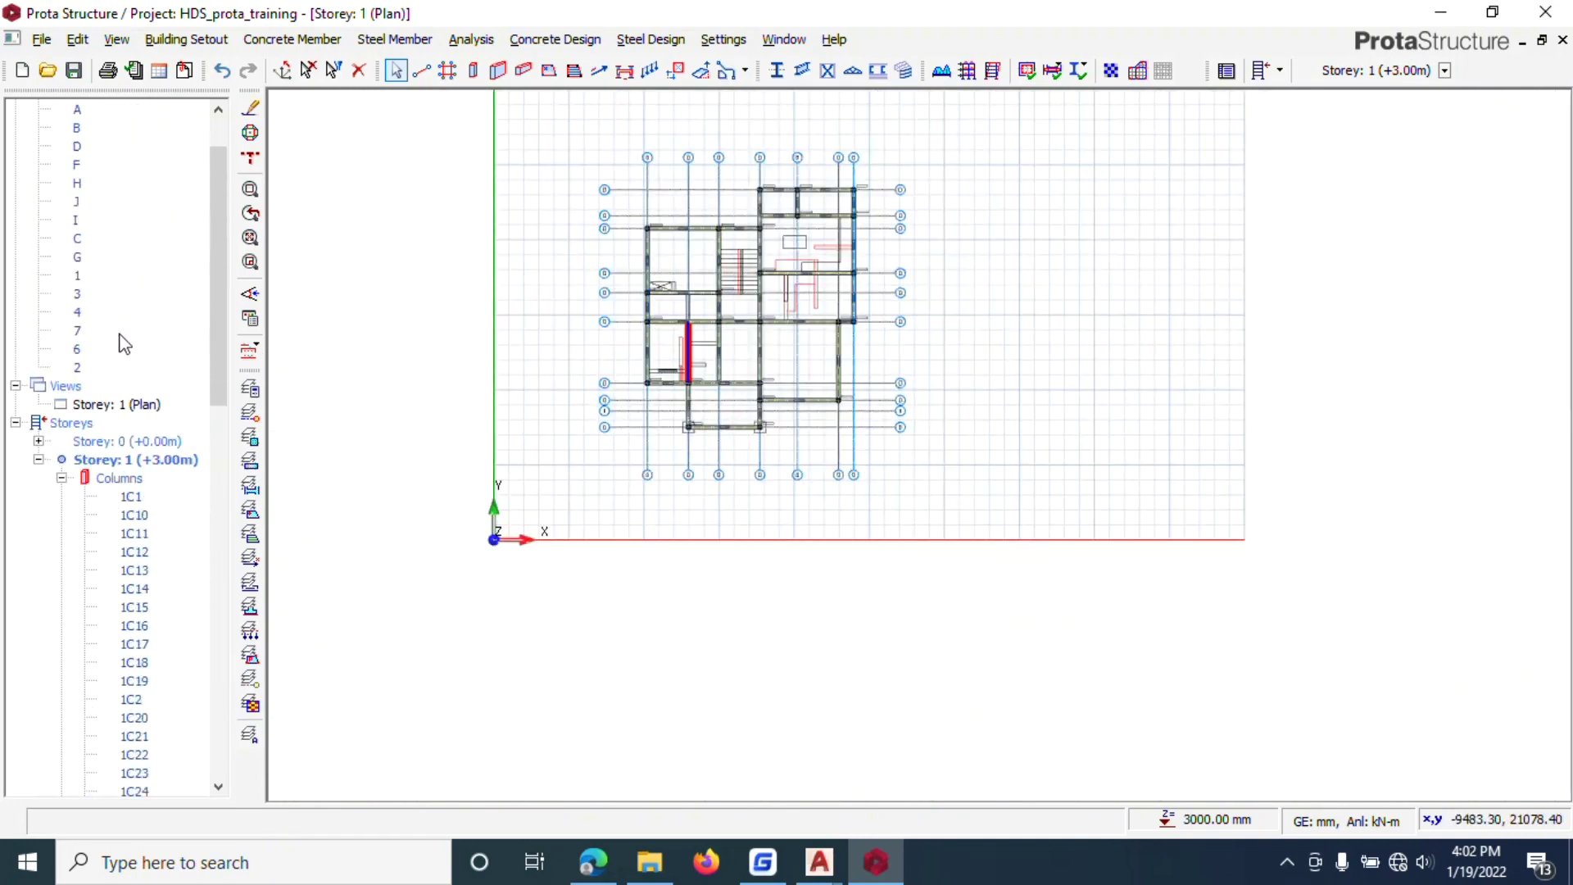
right_click(69, 393)
click(111, 421)
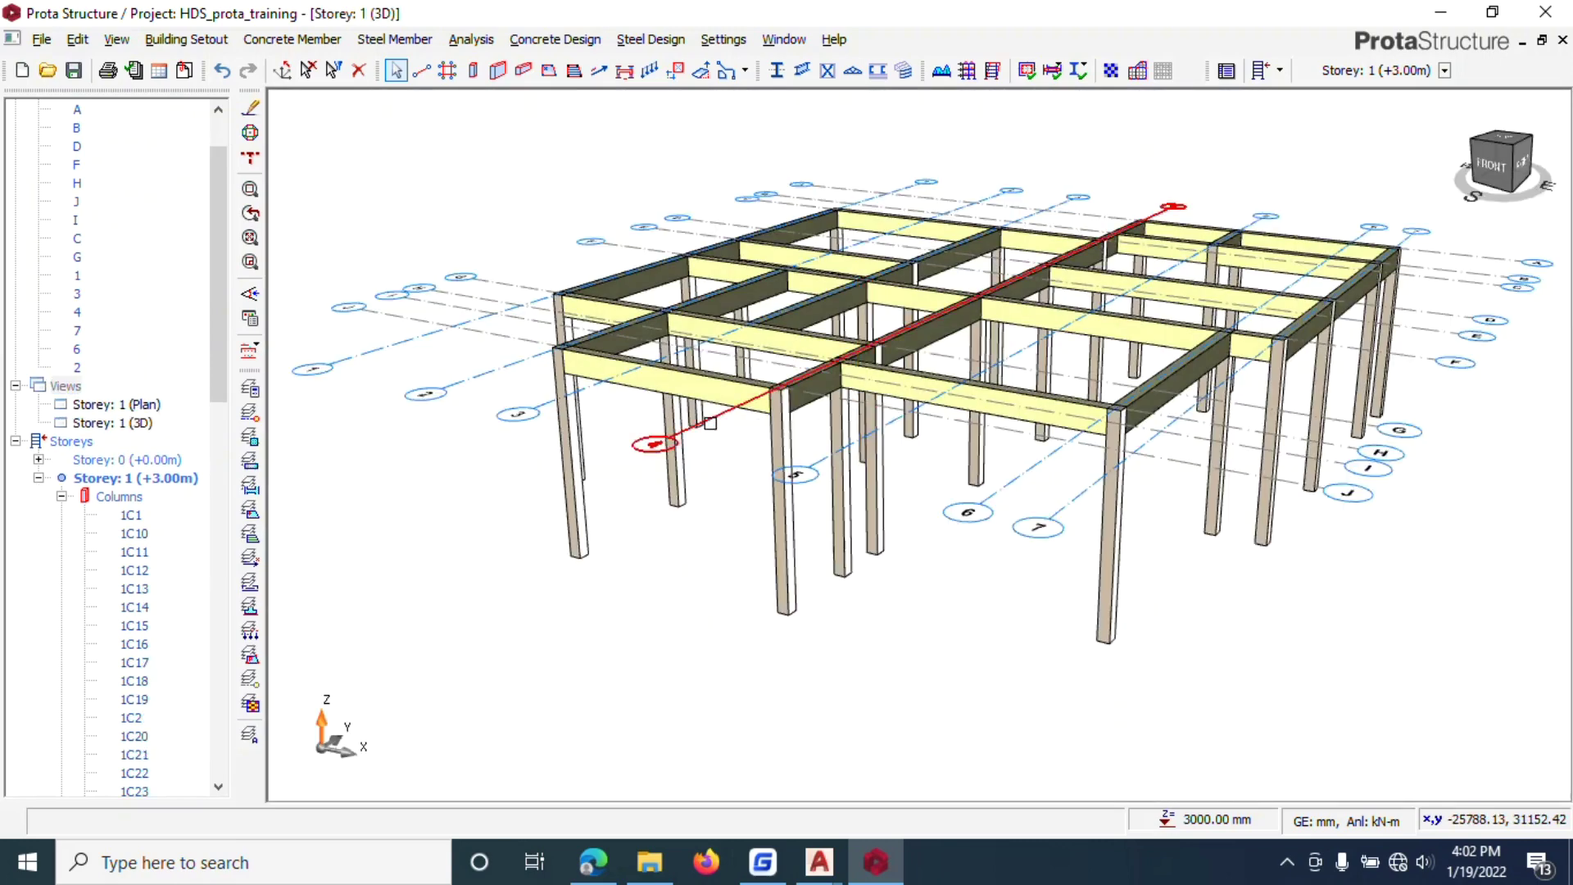
scroll(808, 435, up, 5)
scroll(977, 373, down, 3)
middle_drag(978, 373, 696, 361)
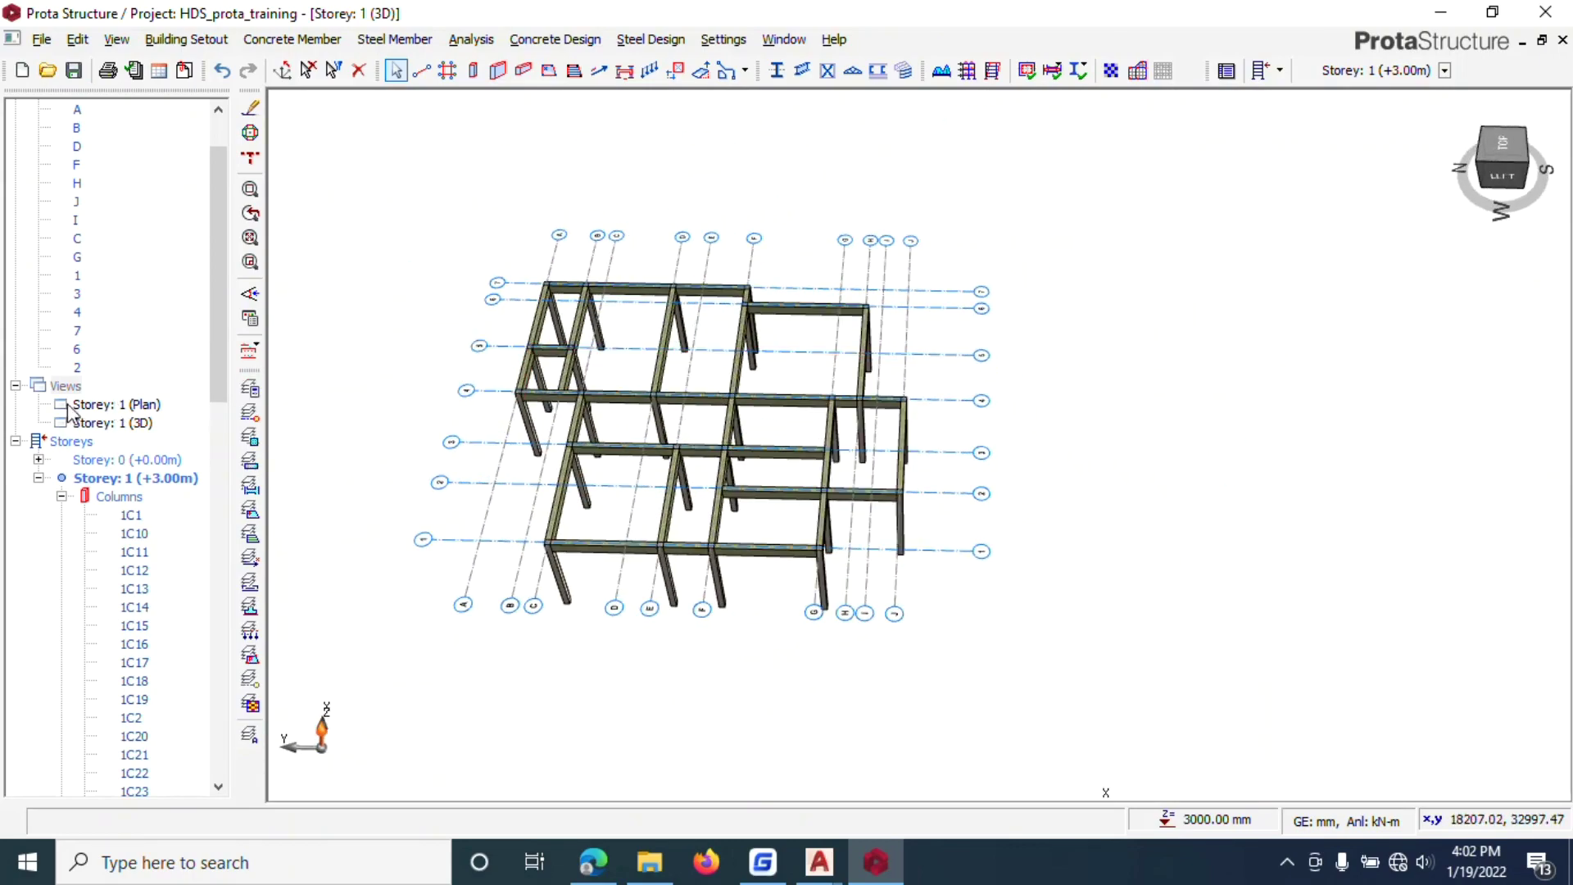
Step: Return to the Storey 1 plan view and check the beams on all axes against the underlying floor plan
click(123, 404)
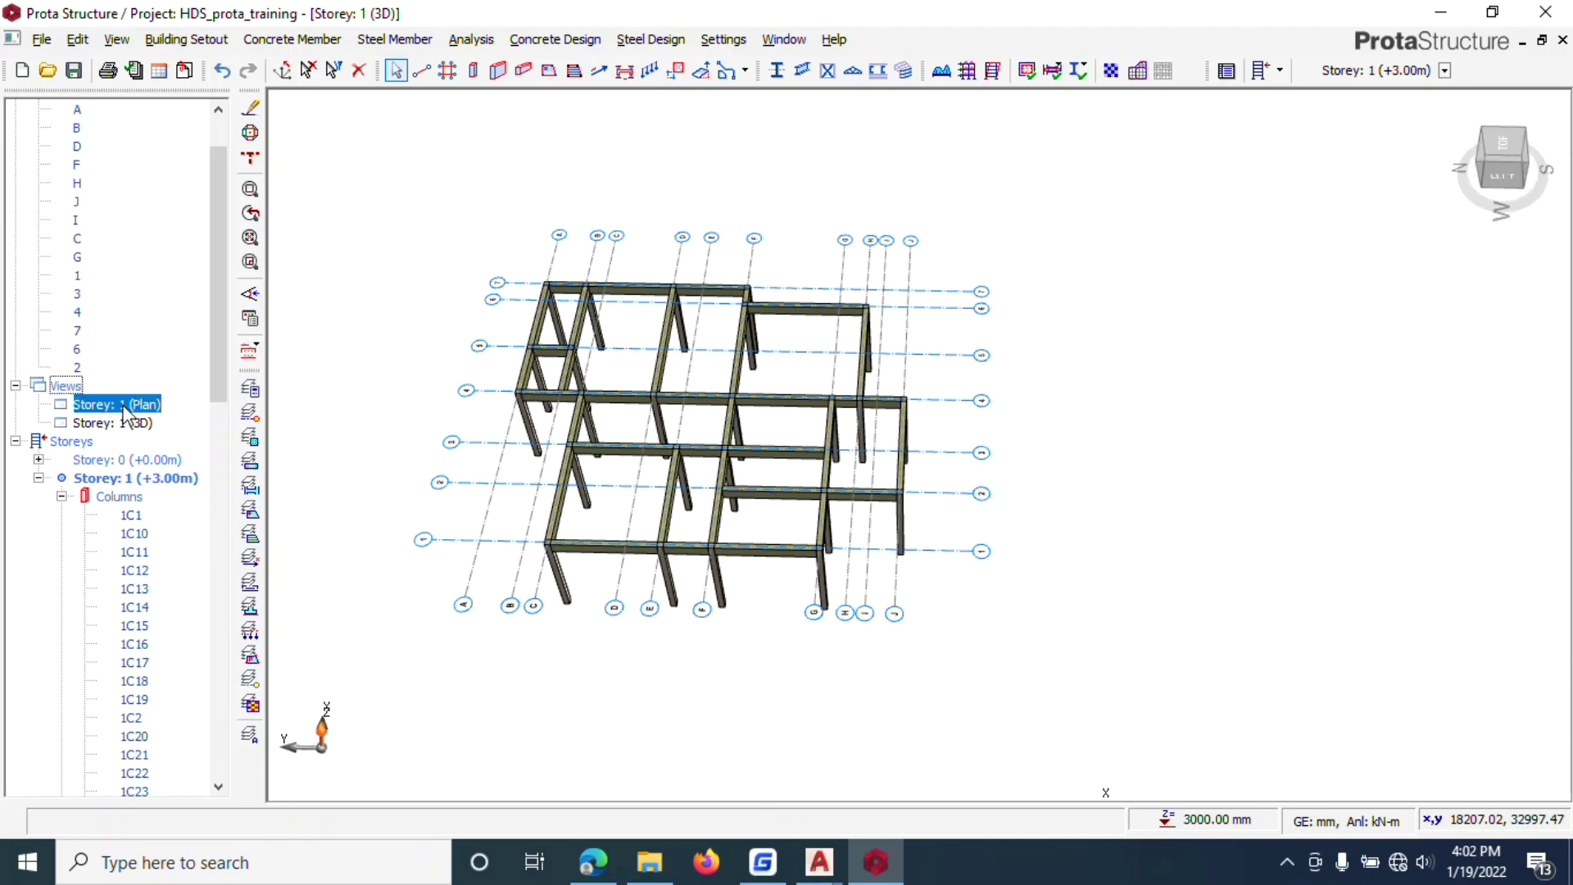
double_click(123, 405)
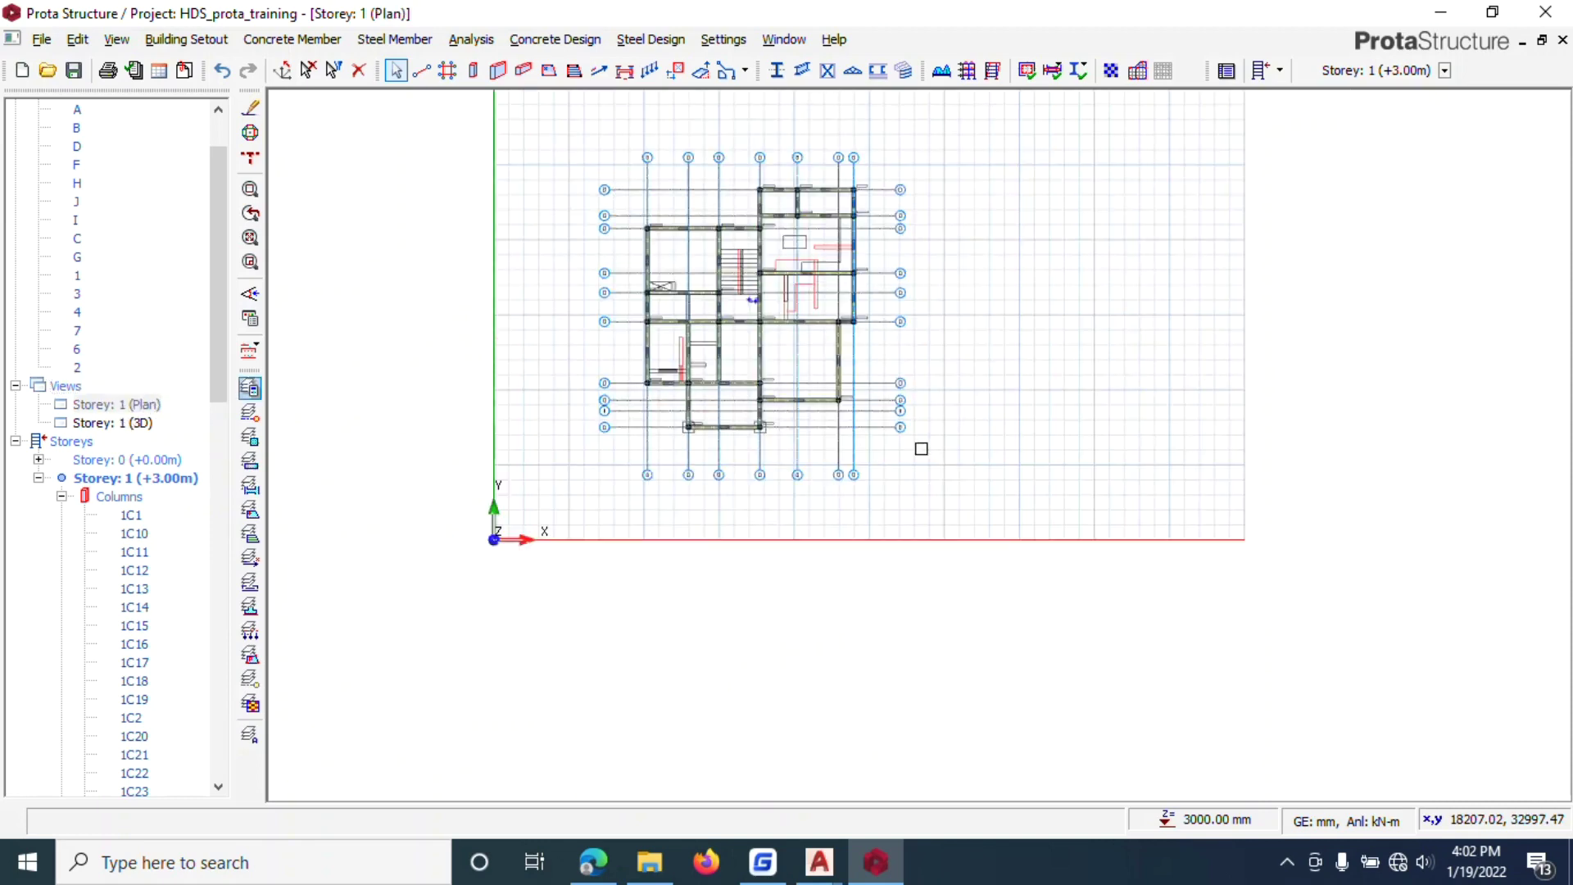
scroll(834, 303, up, 3)
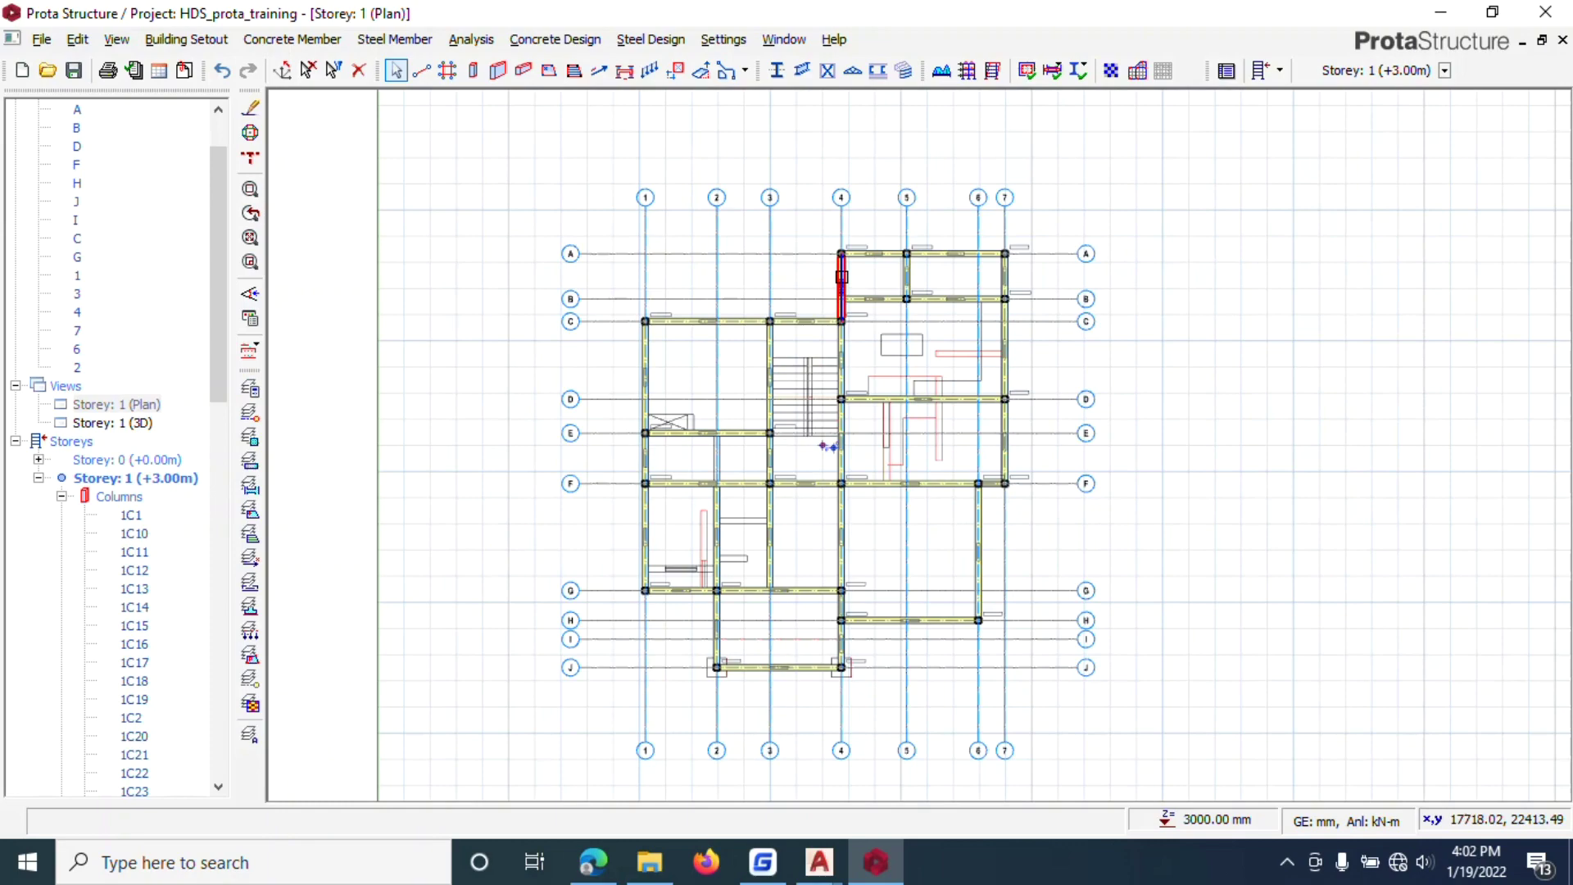
scroll(766, 298, up, 3)
scroll(987, 312, down, 2)
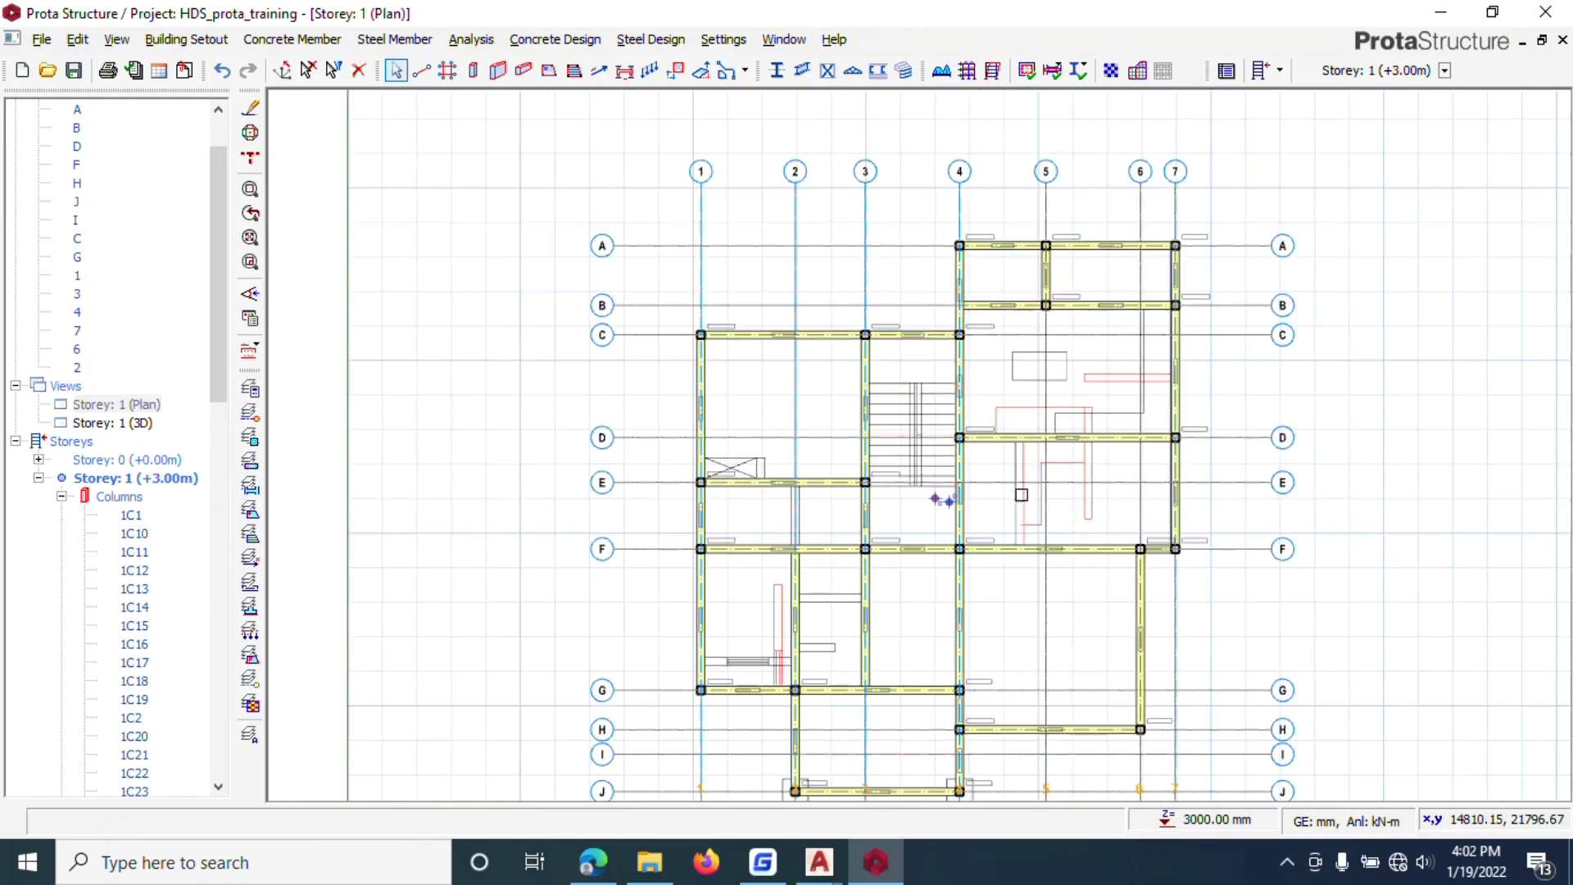
scroll(1021, 495, up, 2)
scroll(938, 506, down, 2)
scroll(920, 532, up, 1)
scroll(669, 618, down, 2)
scroll(668, 618, up, 1)
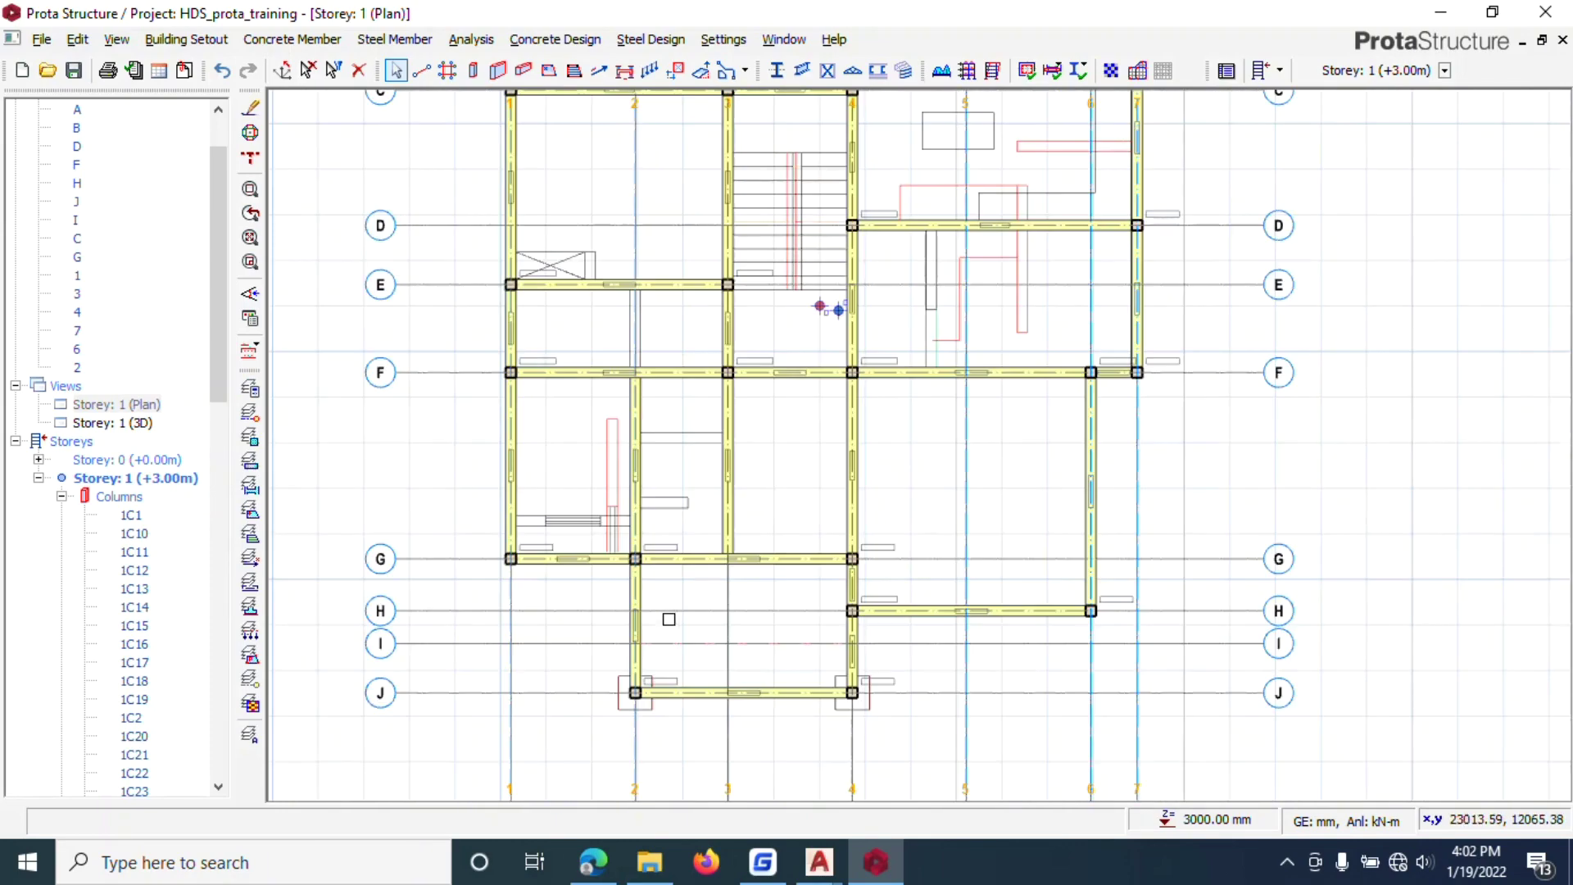
scroll(656, 354, down, 1)
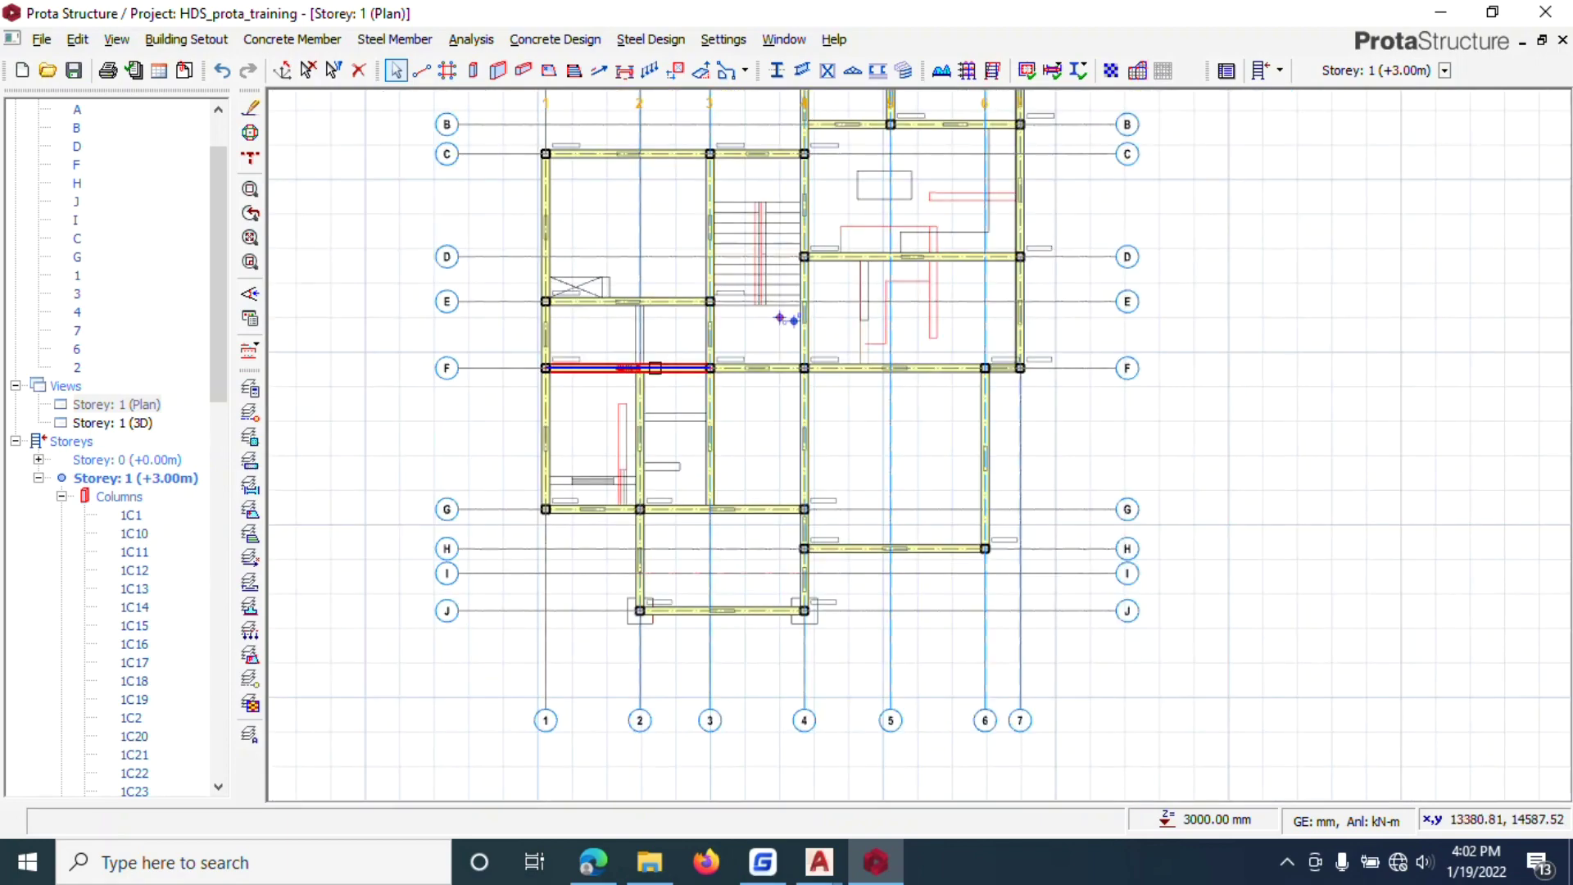
mouse_move(657, 307)
scroll(657, 307, down, 3)
scroll(637, 303, up, 6)
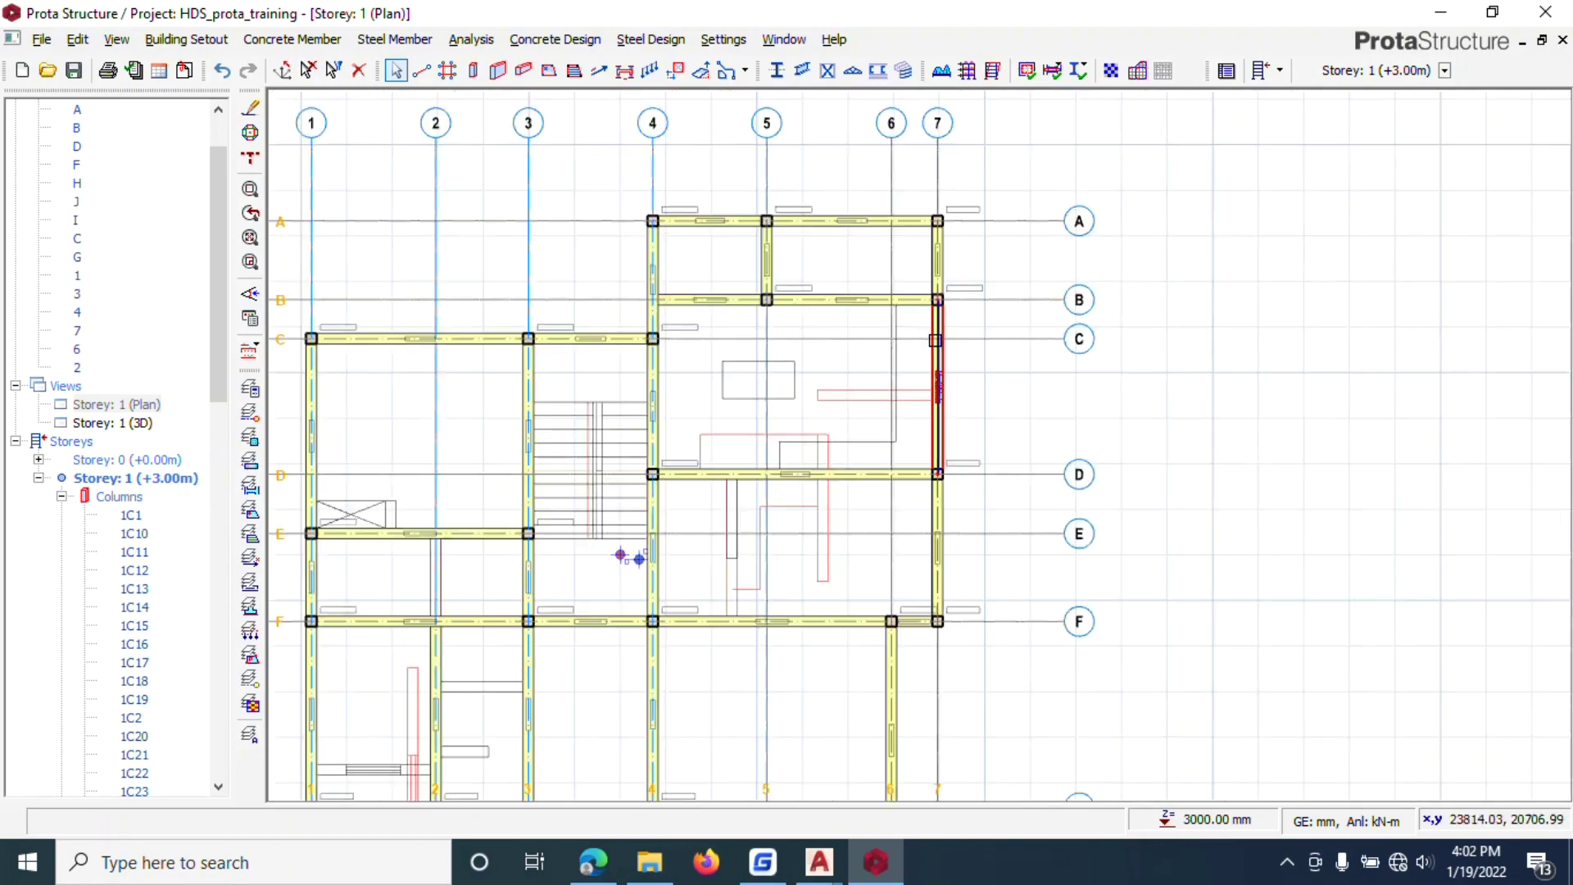
scroll(637, 303, down, 4)
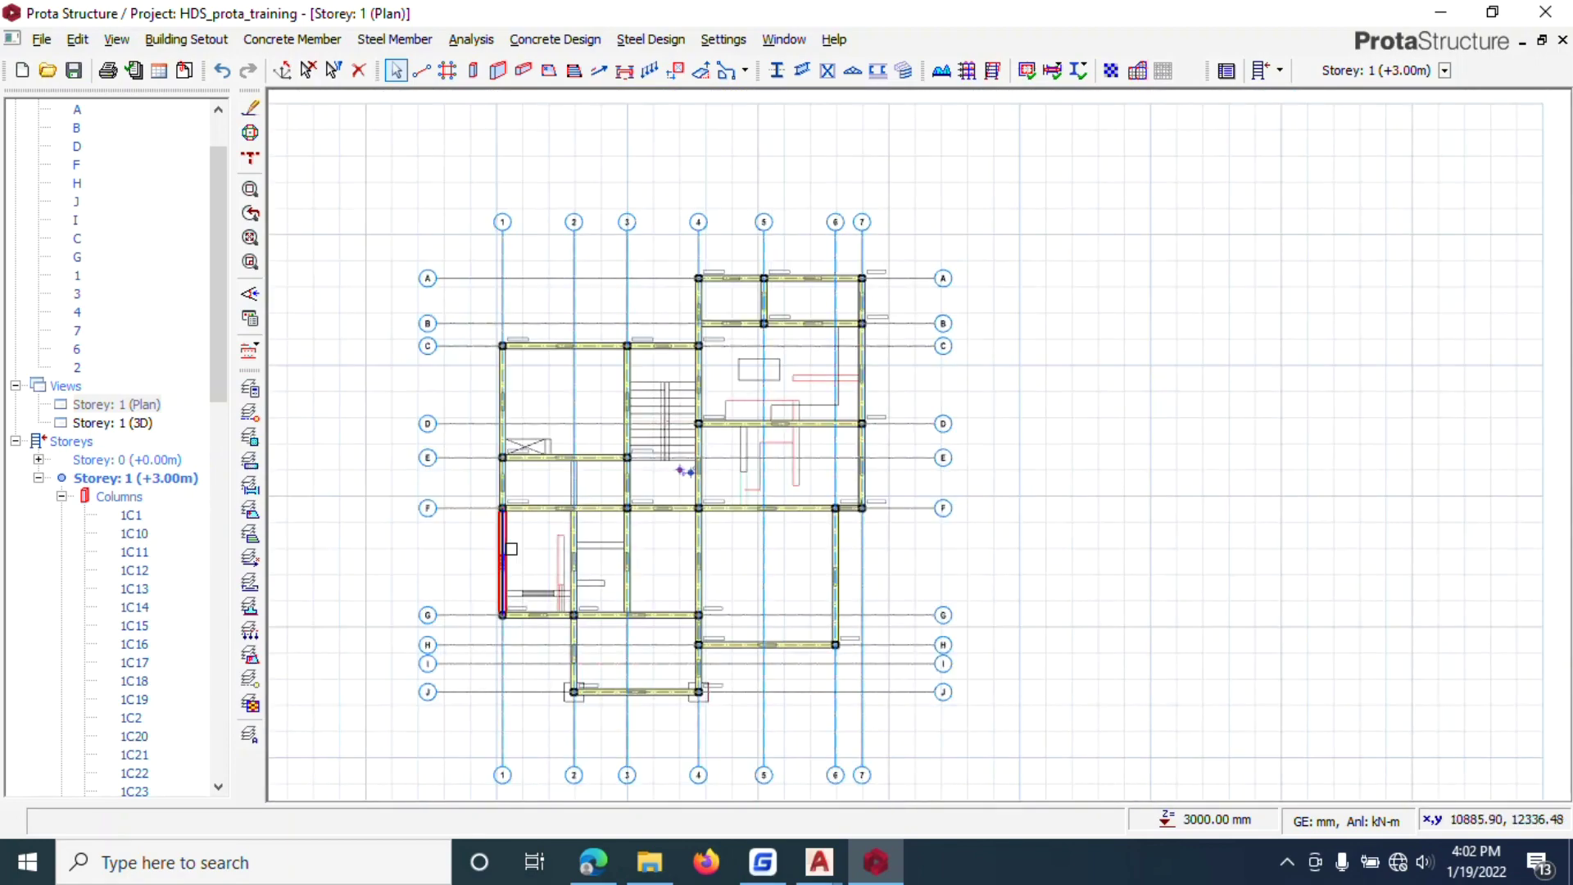
scroll(512, 557, up, 1)
scroll(514, 527, up, 1)
scroll(815, 272, down, 1)
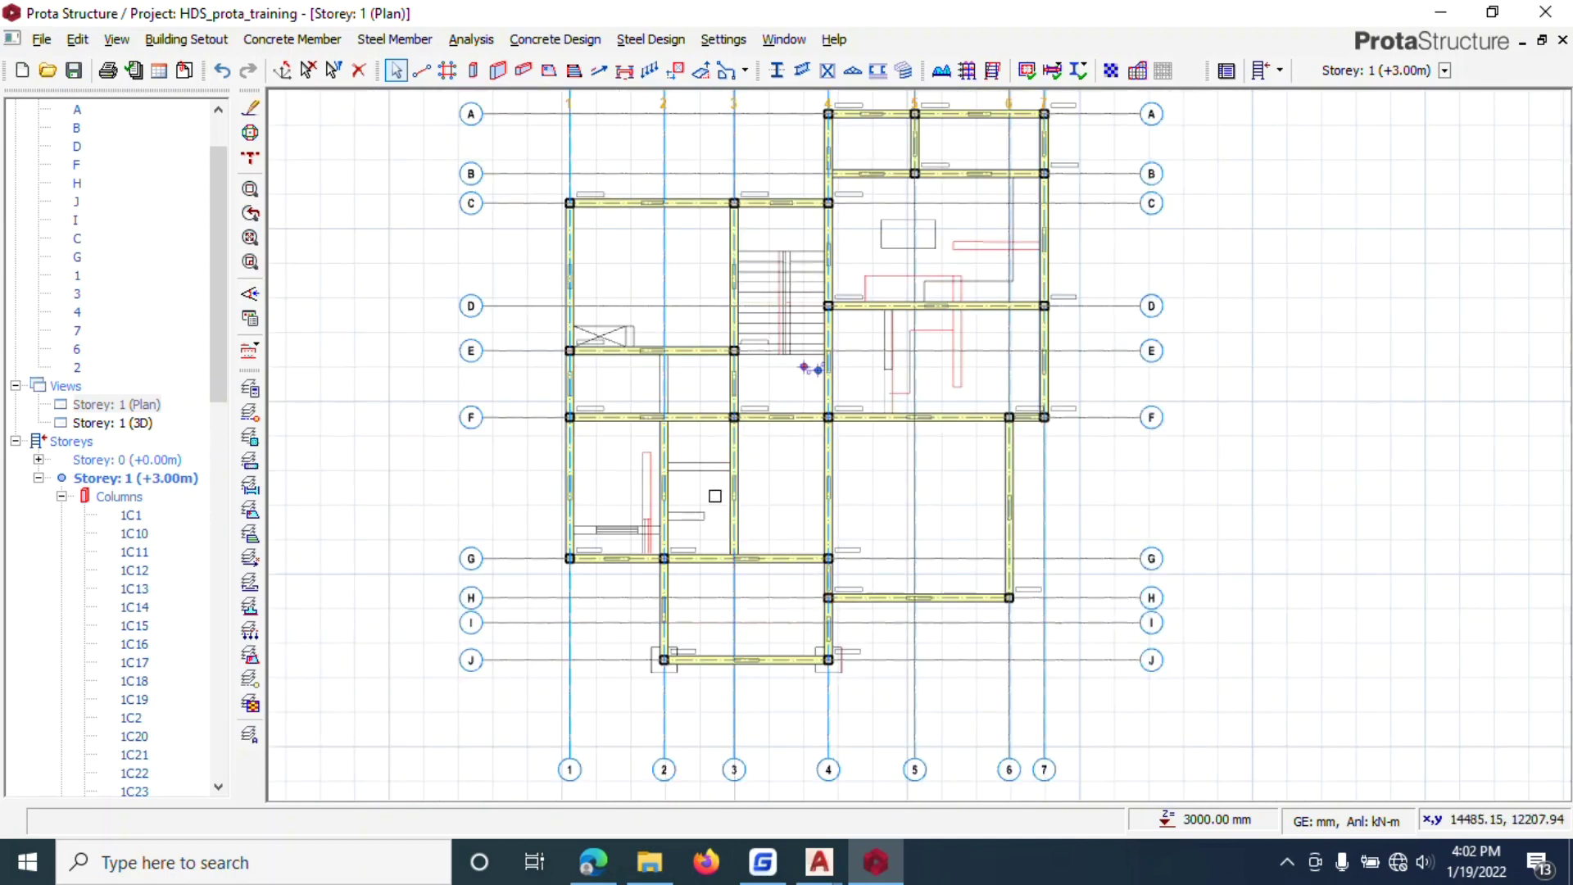
scroll(689, 442, down, 2)
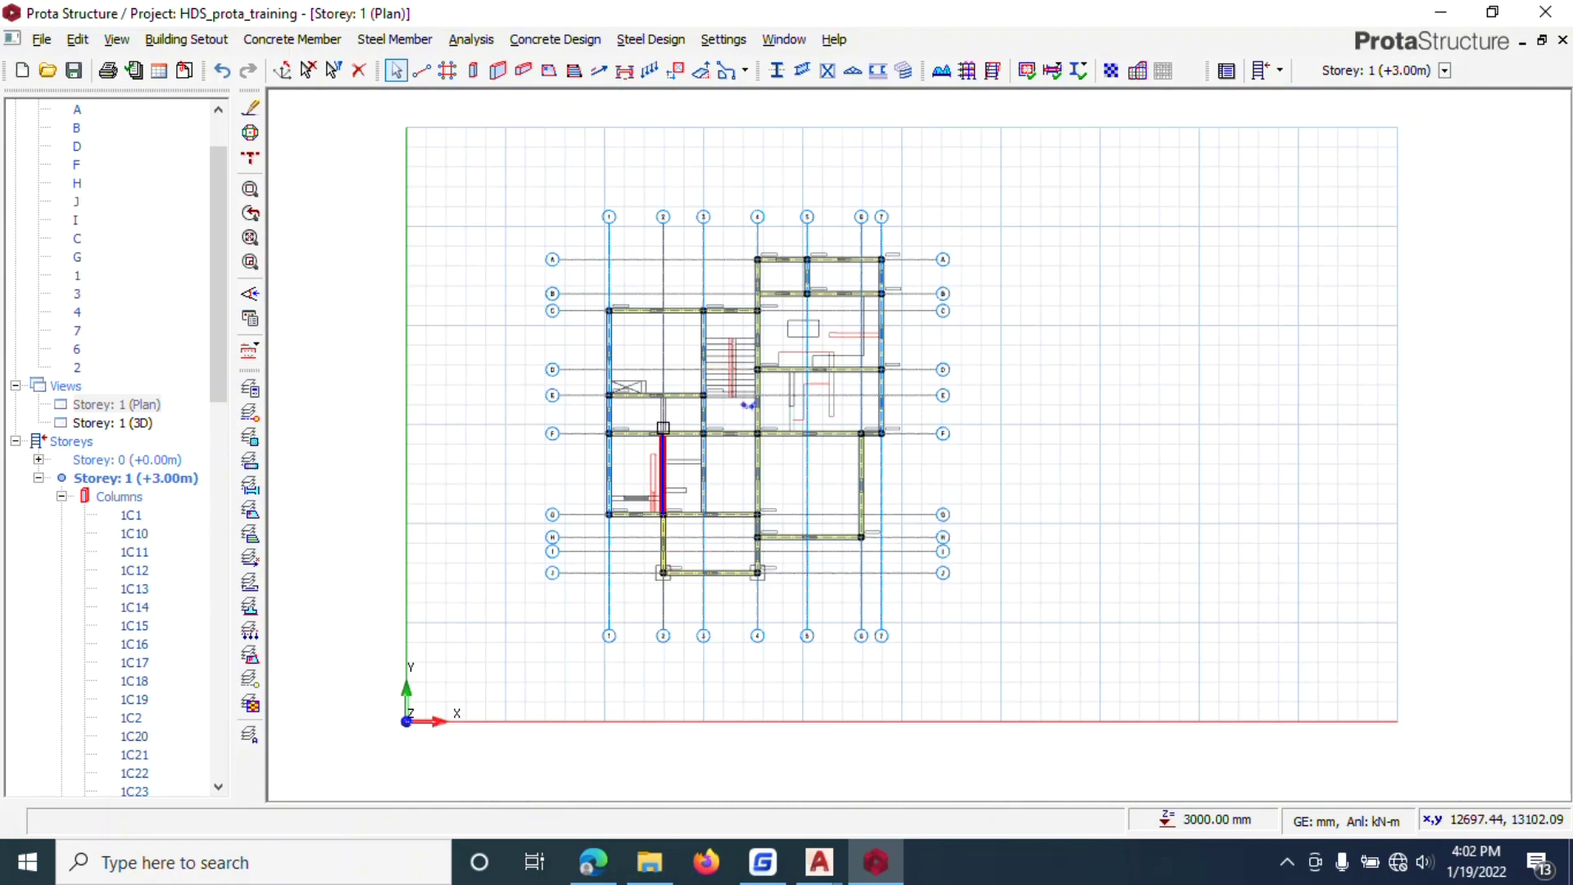
Step: Copy axis 2 with a 1000 mm offset towards axis 3
scroll(703, 289, up, 1)
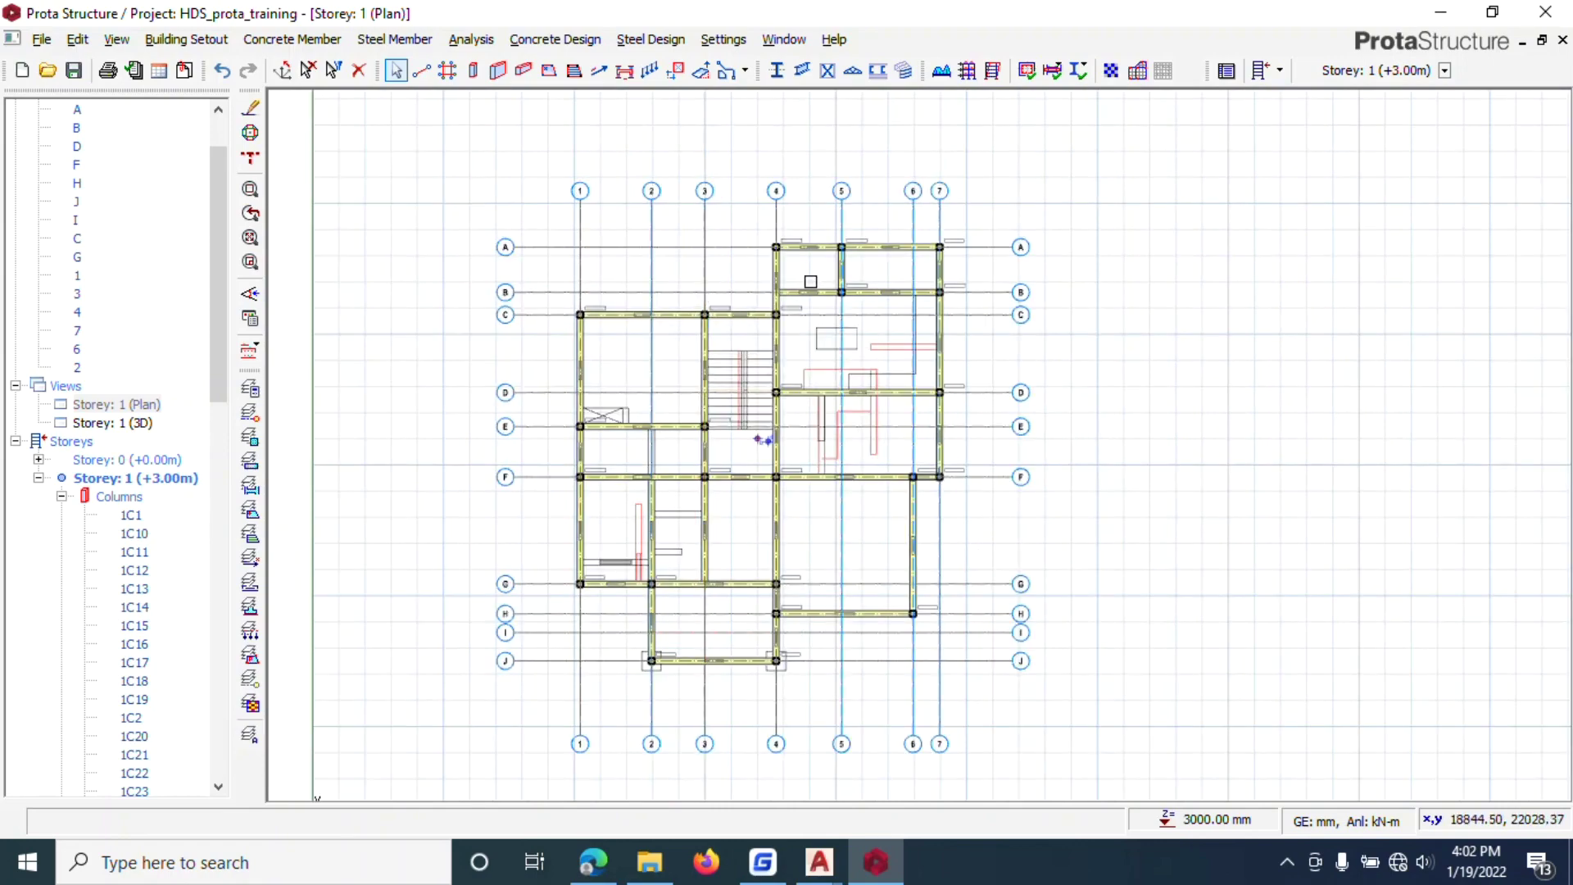
scroll(698, 650, up, 2)
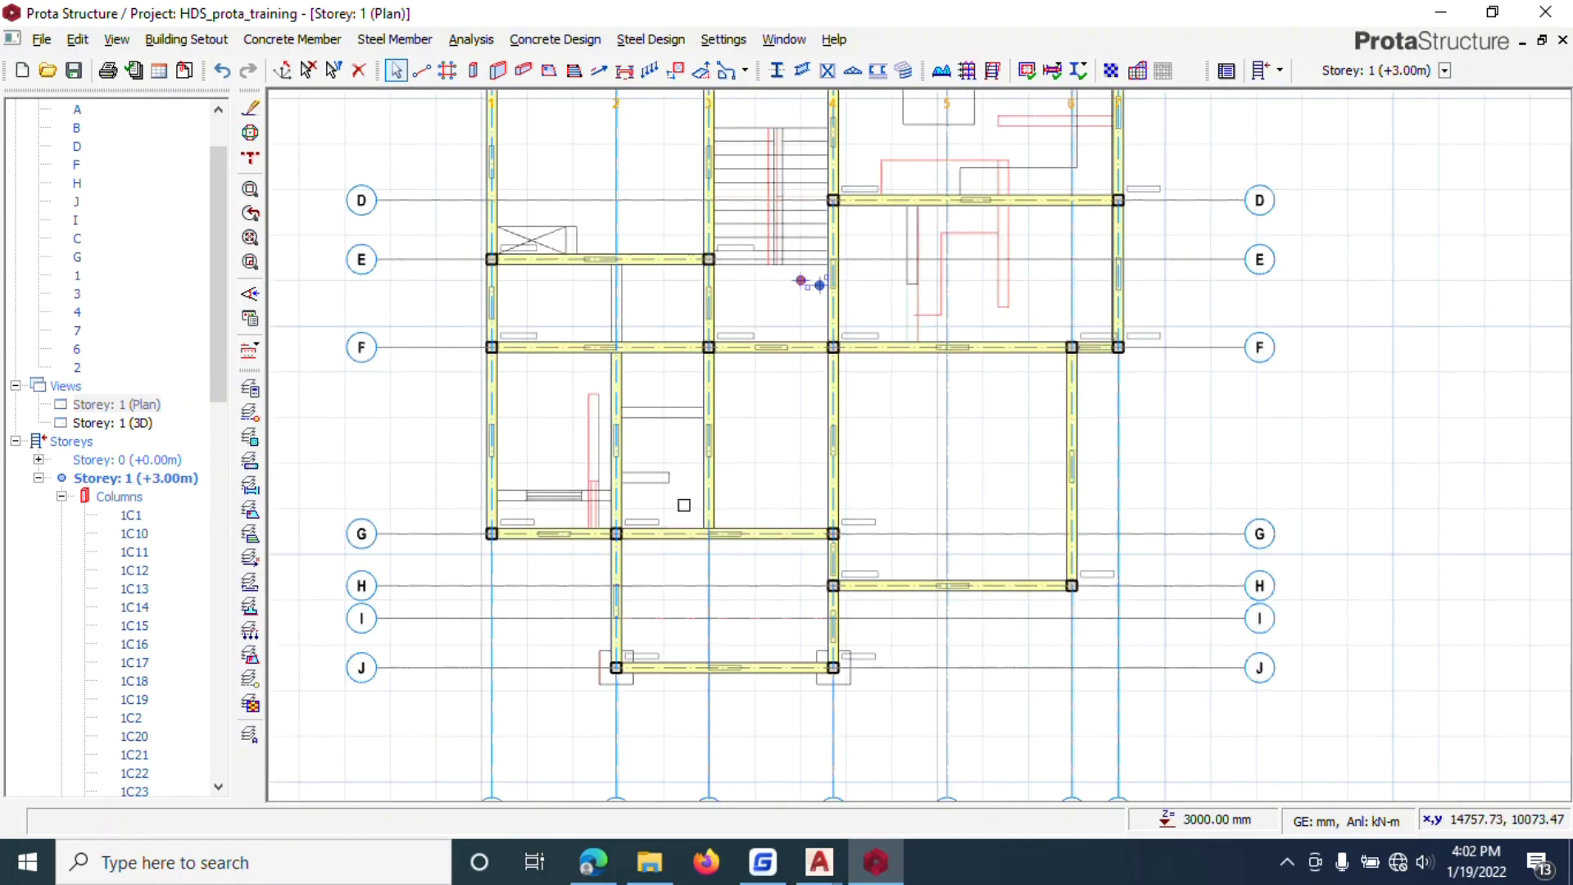
scroll(683, 505, down, 2)
scroll(662, 189, up, 2)
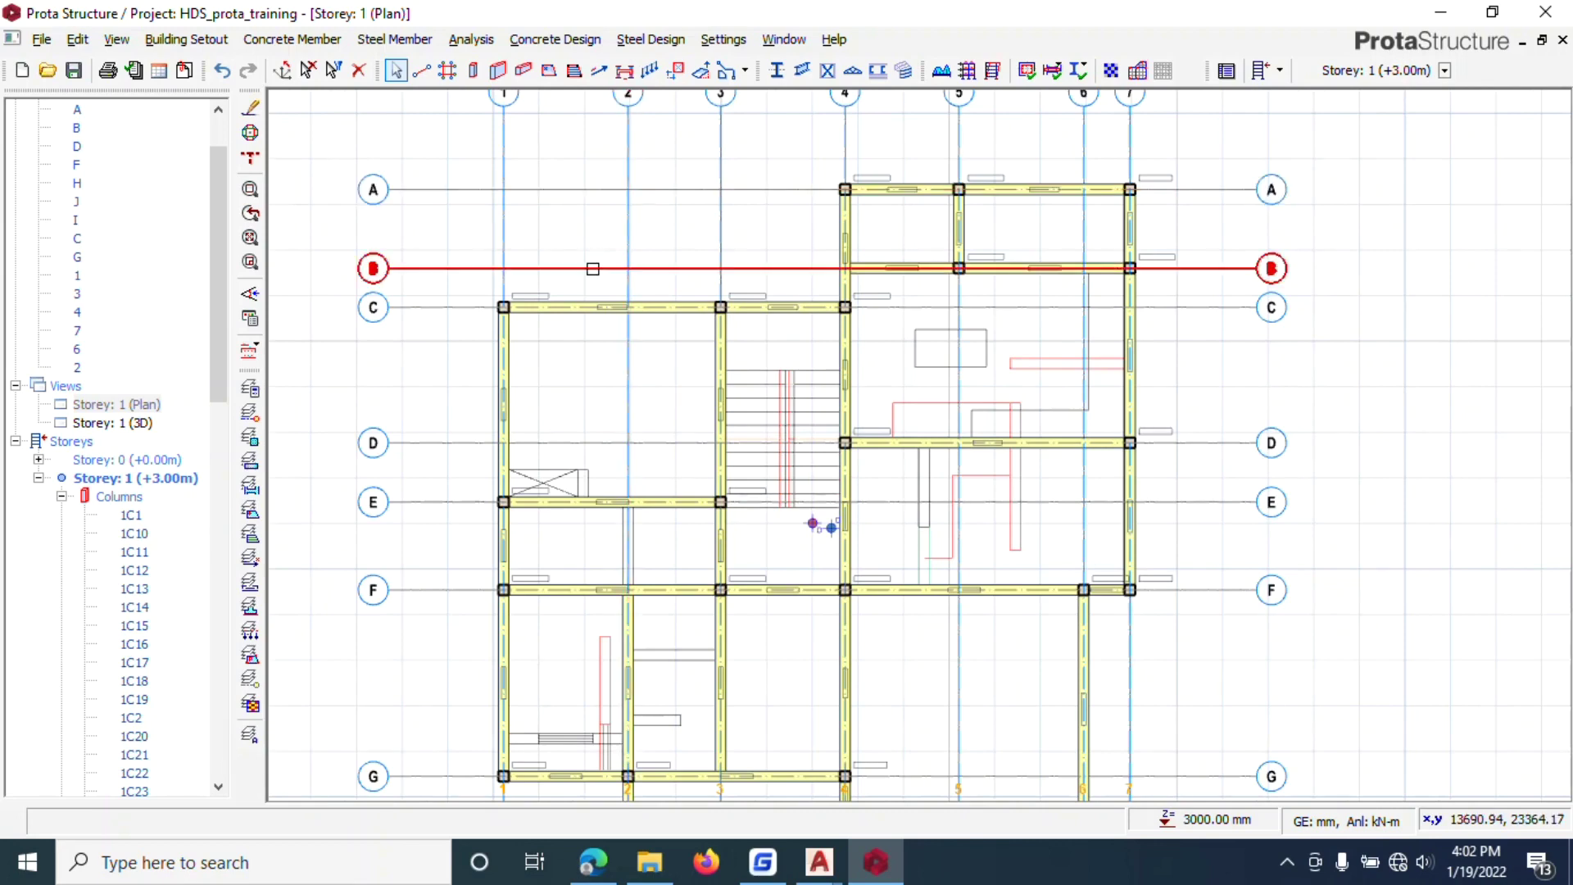
click(628, 215)
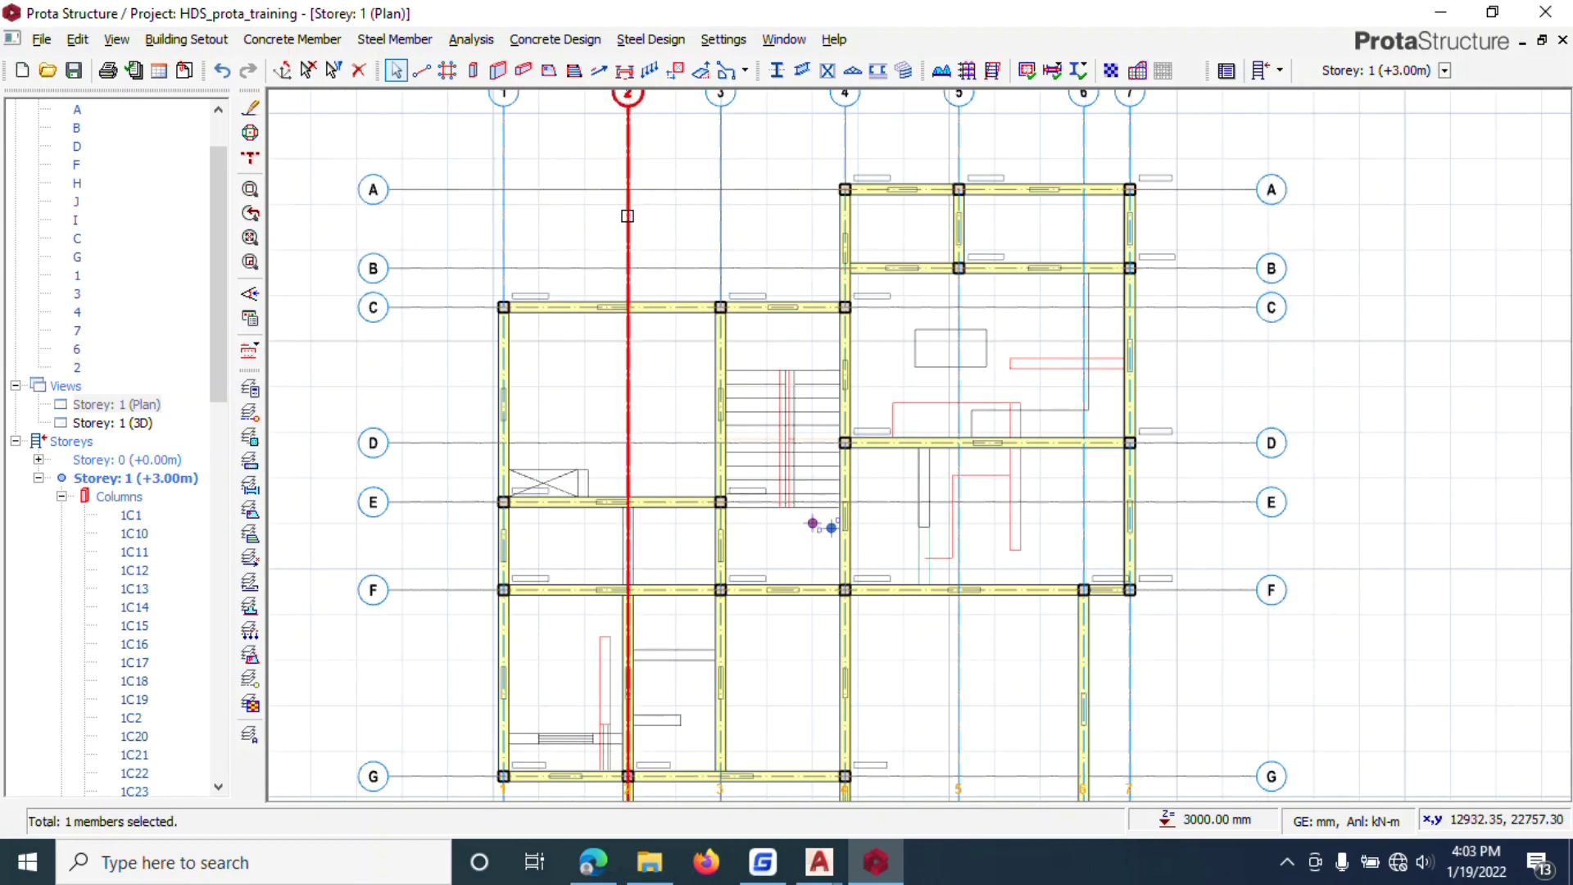
right_click(629, 120)
click(674, 158)
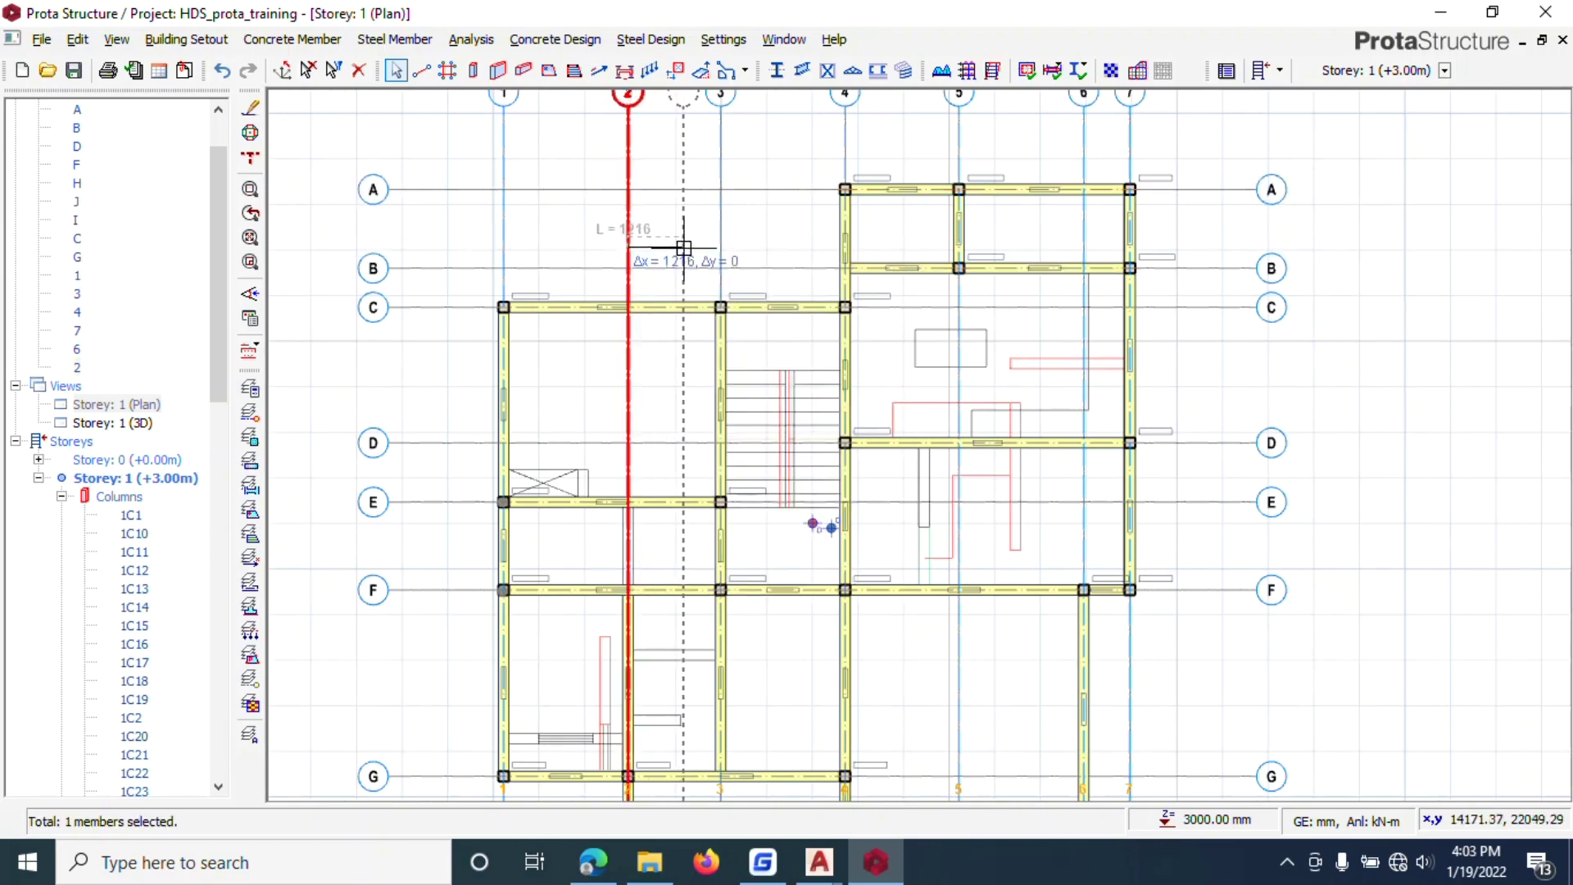
scroll(685, 248, up, 1)
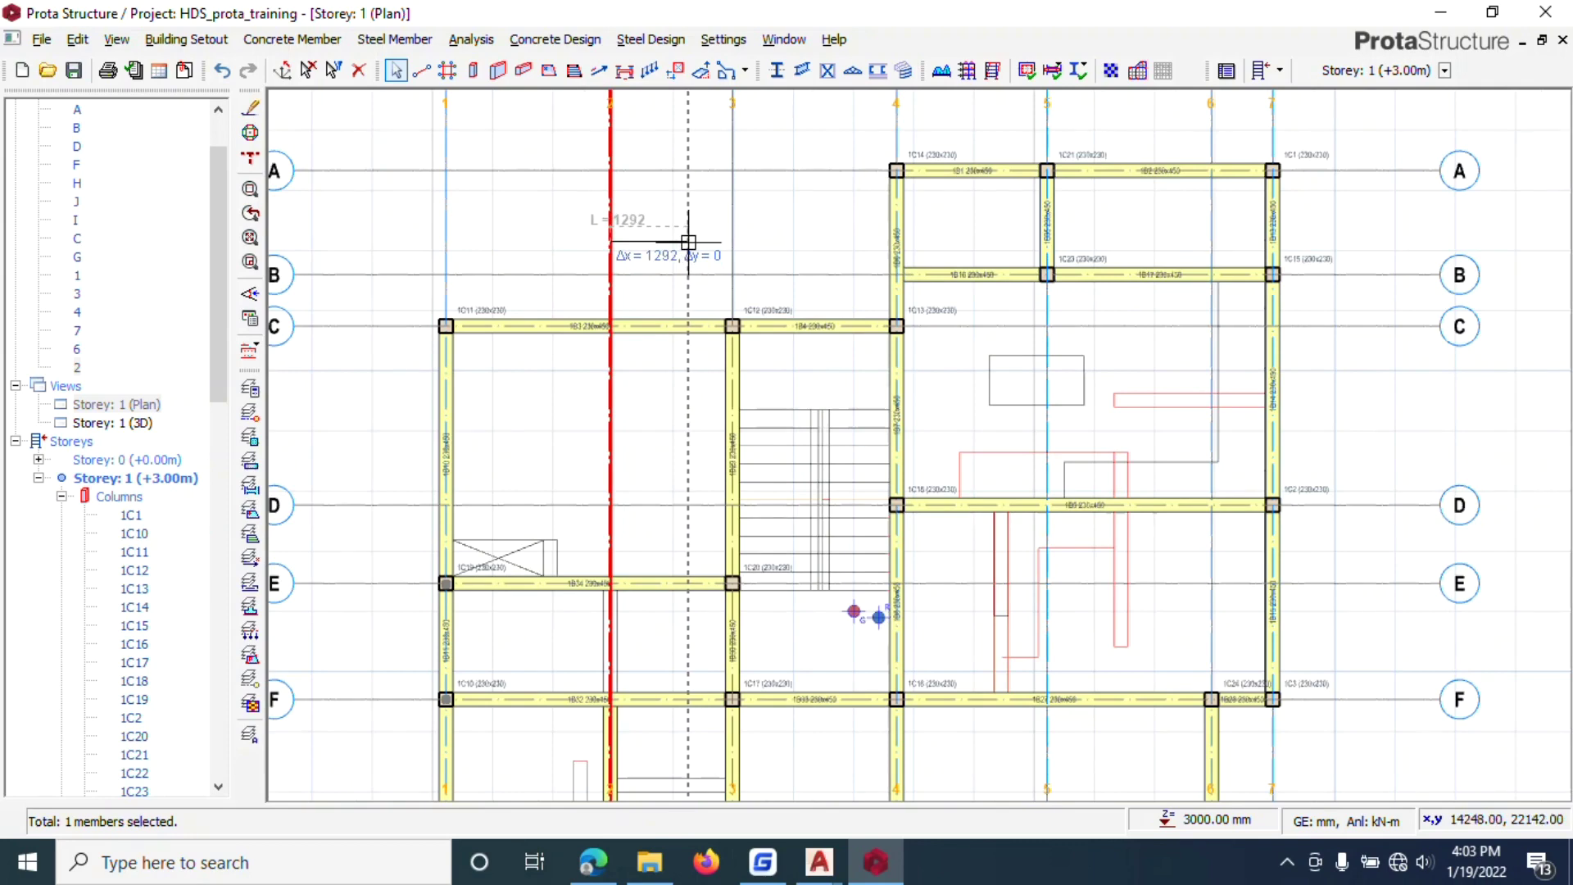
key(Tab)
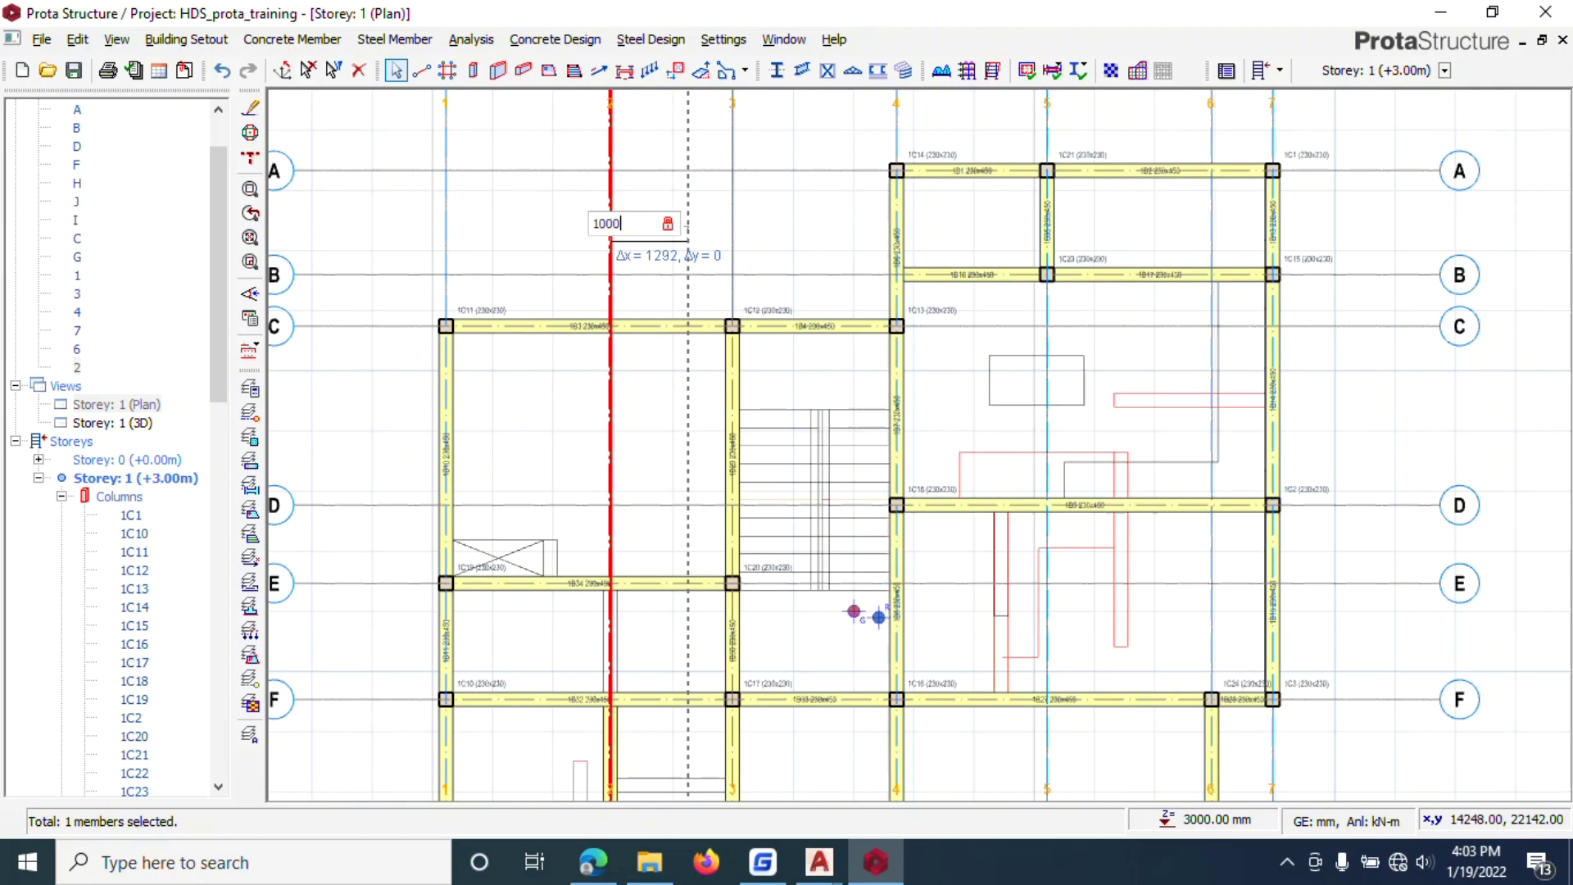
key(Return)
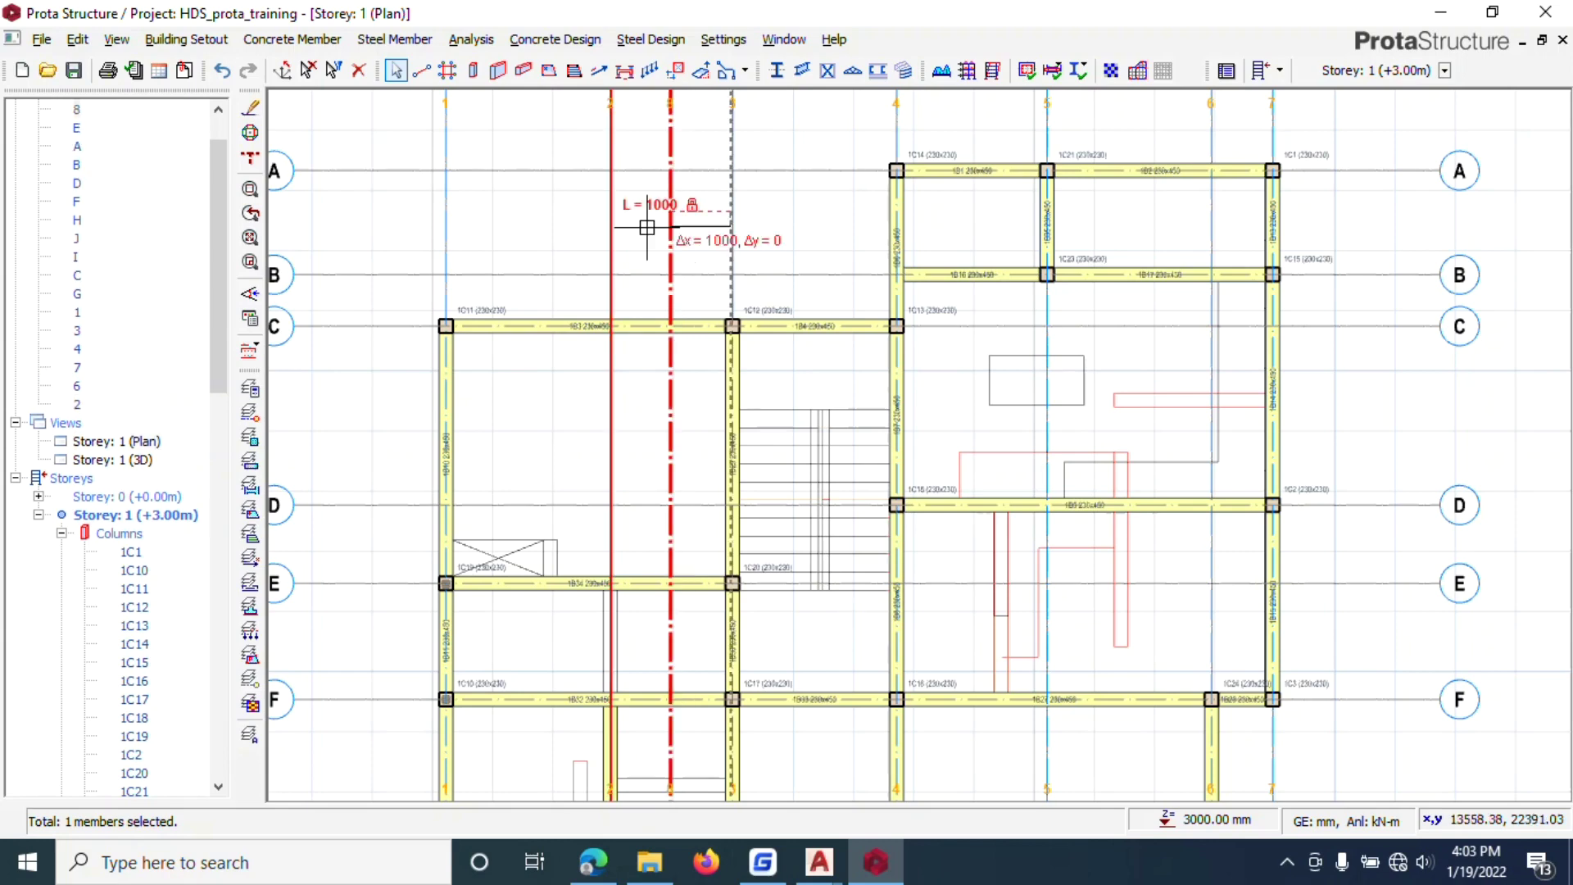
key(Escape)
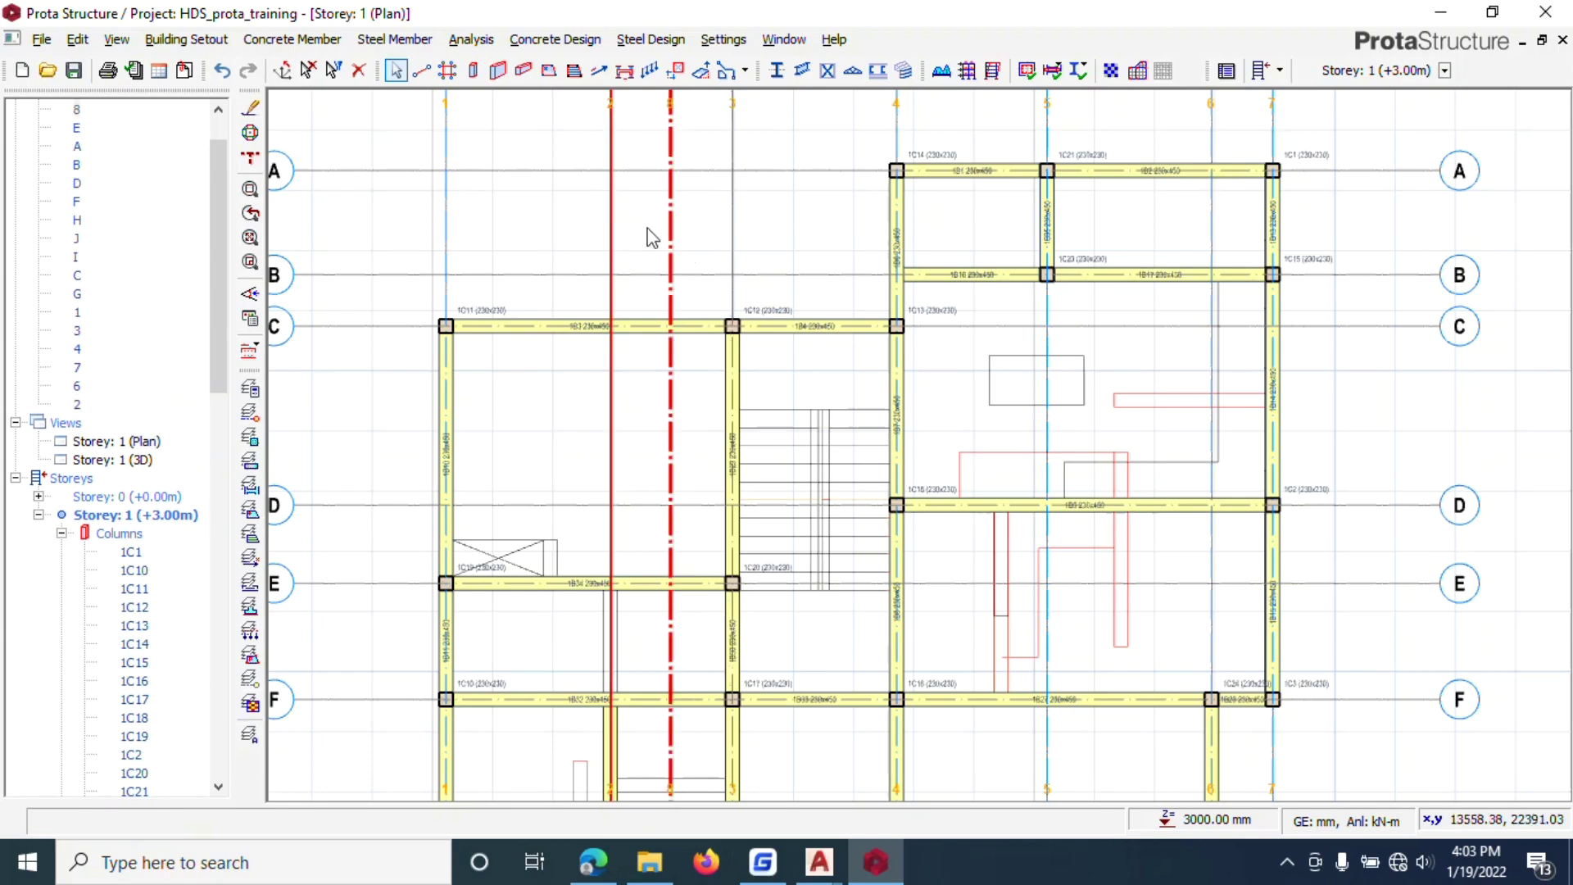
Step: Delete the copied axis between axes 2 and 3
scroll(774, 635, down, 3)
scroll(748, 309, up, 2)
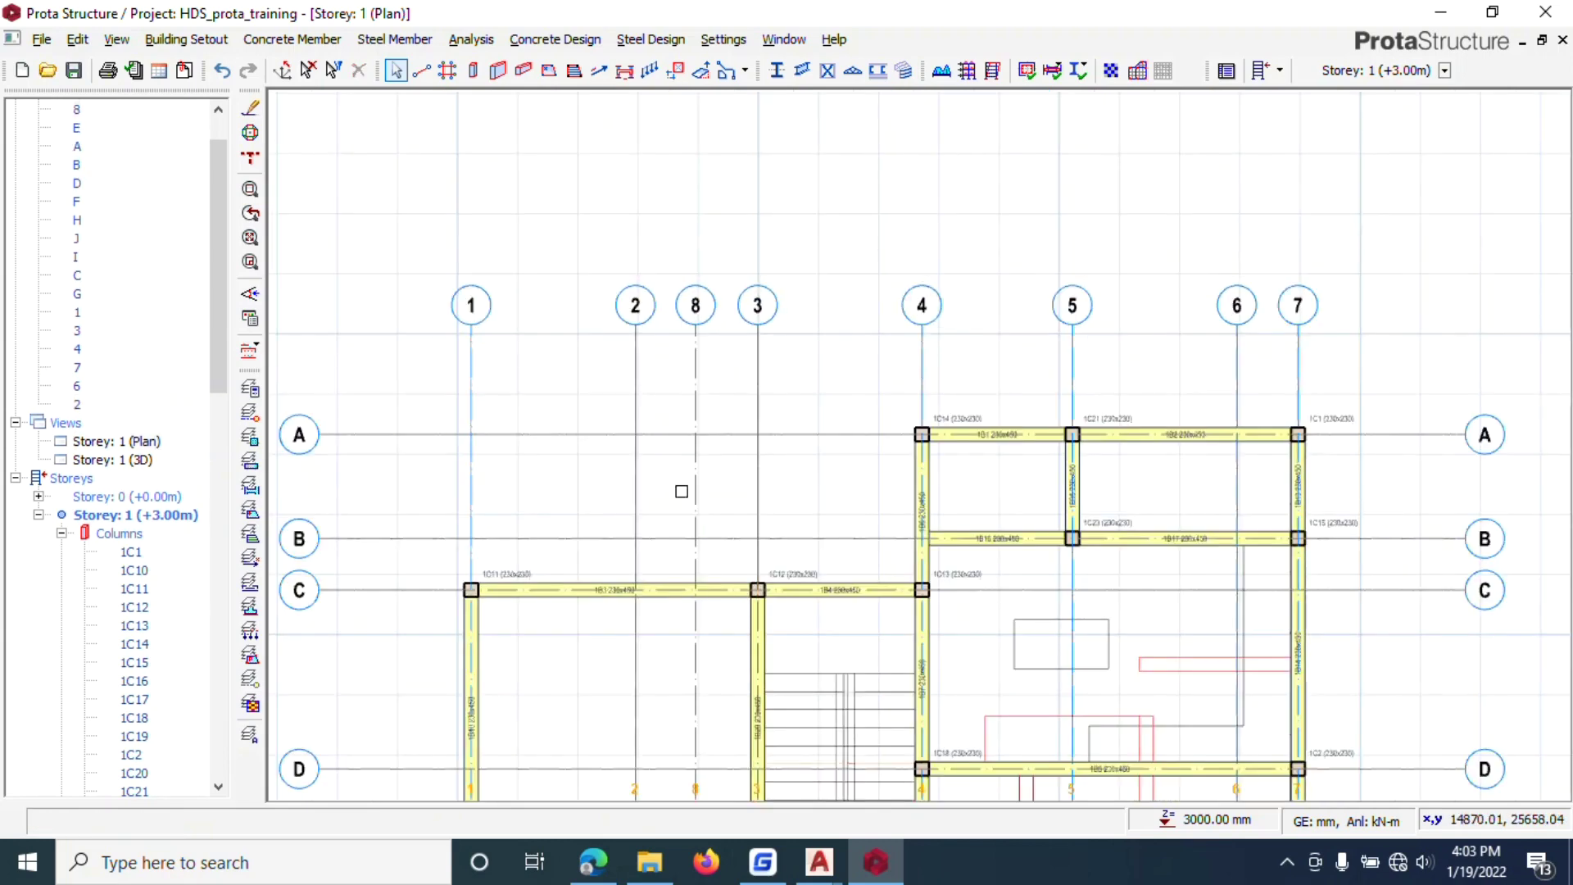
scroll(738, 407, down, 3)
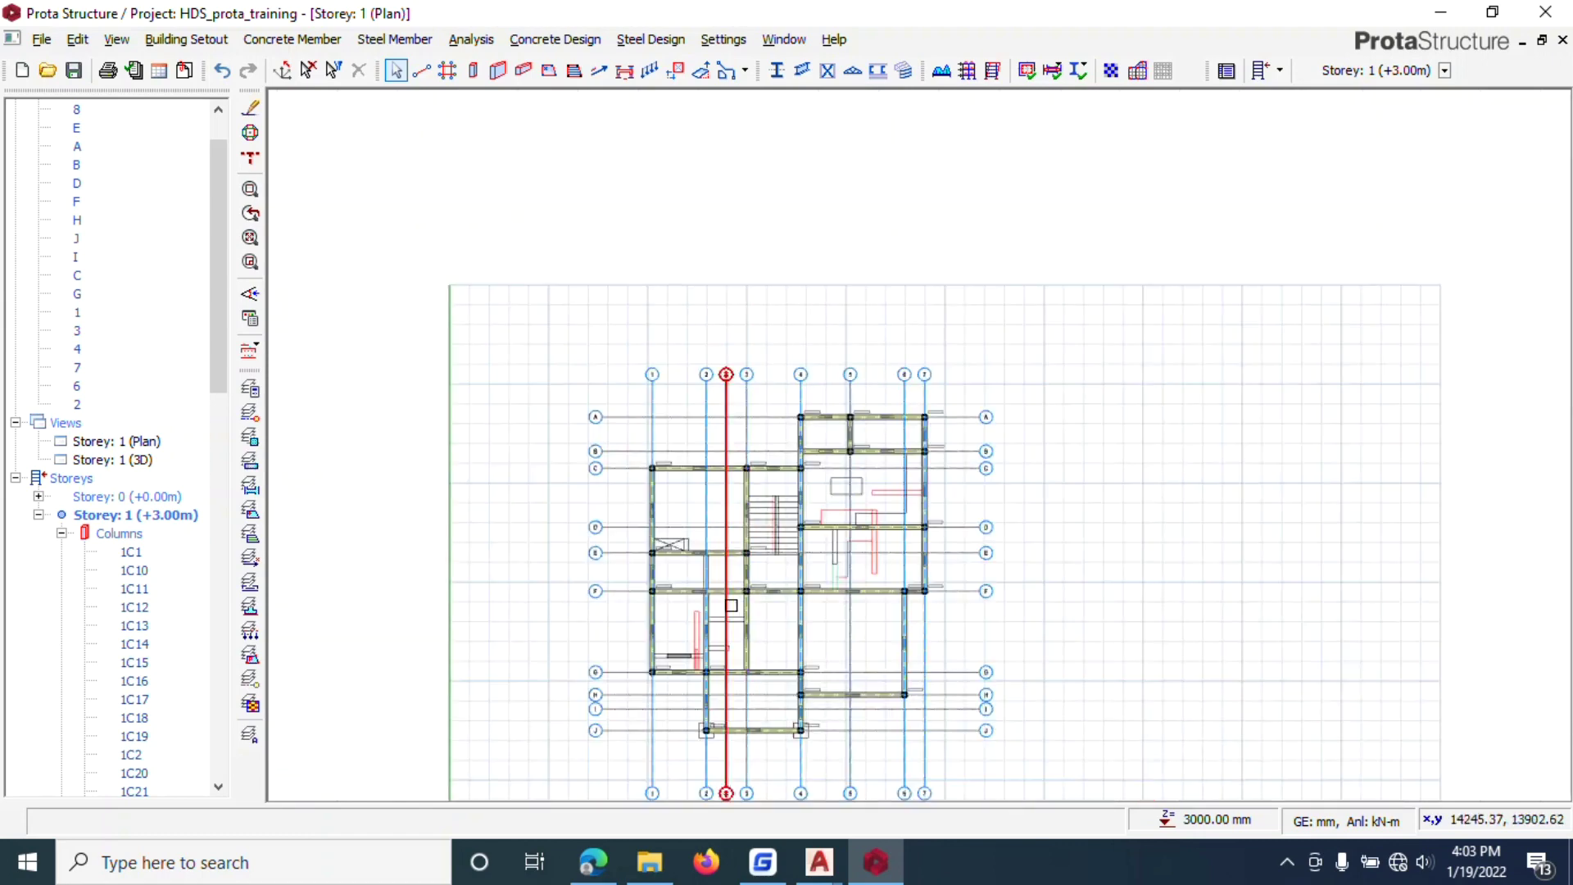
scroll(702, 541, up, 1)
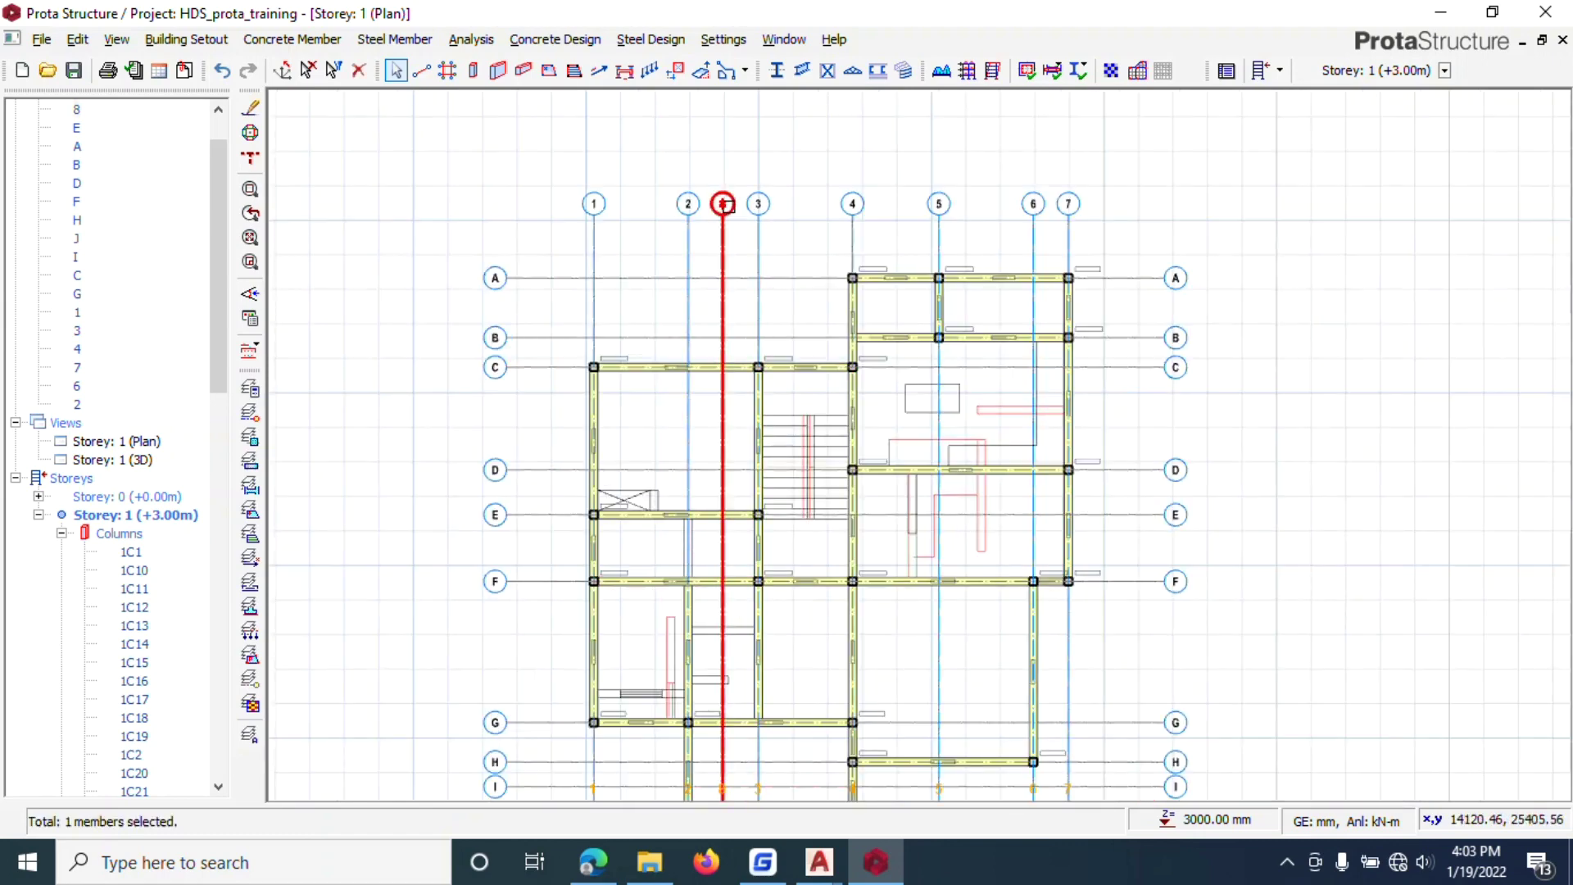
click(722, 204)
scroll(722, 205, up, 2)
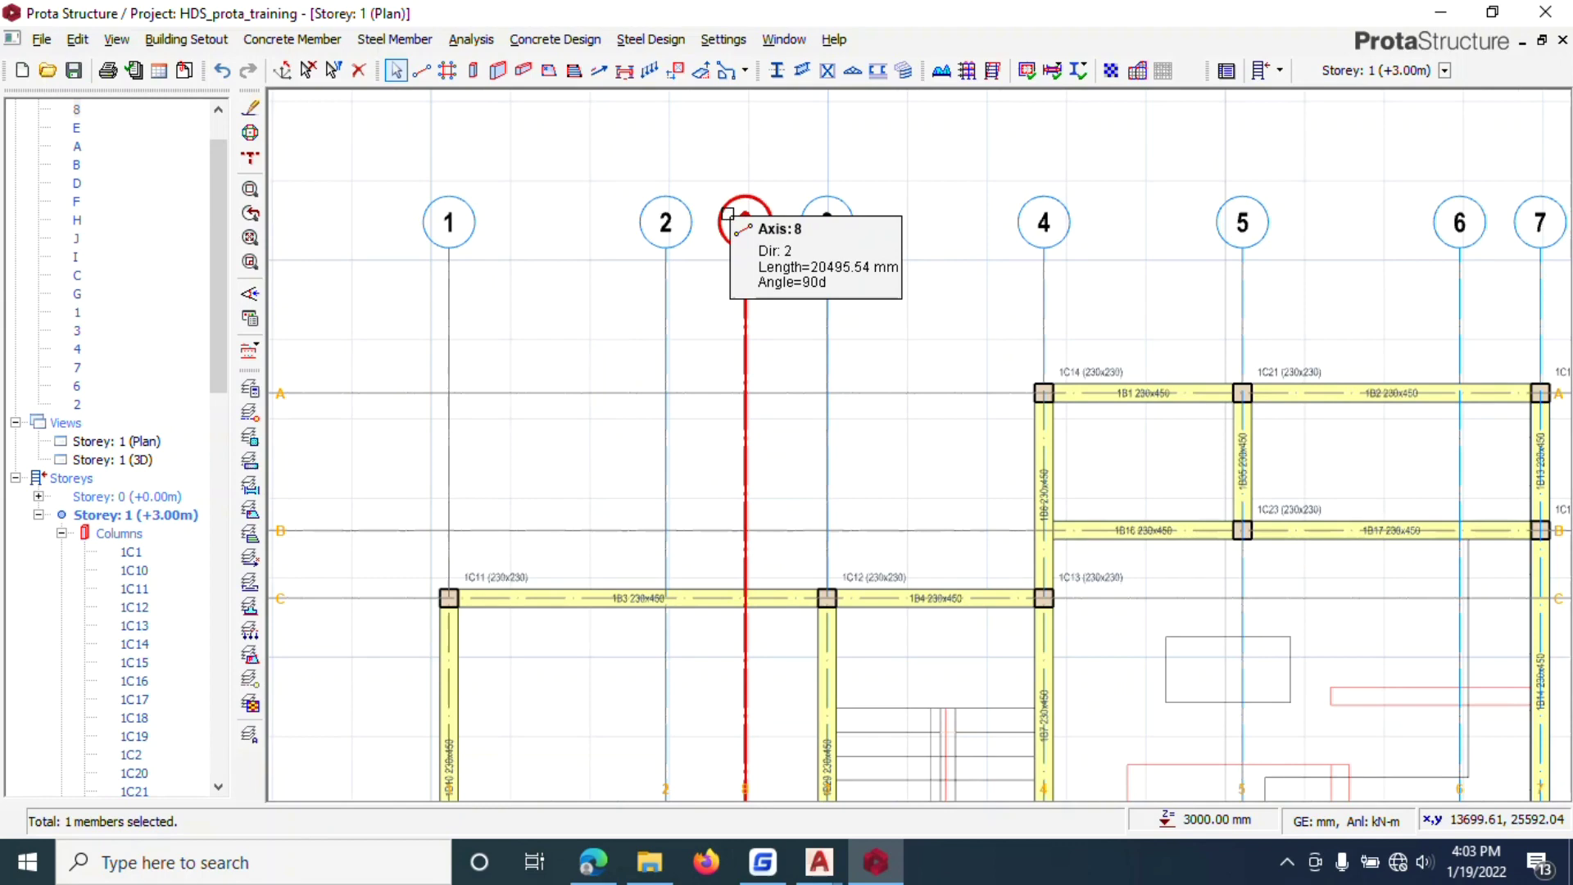
key(Escape)
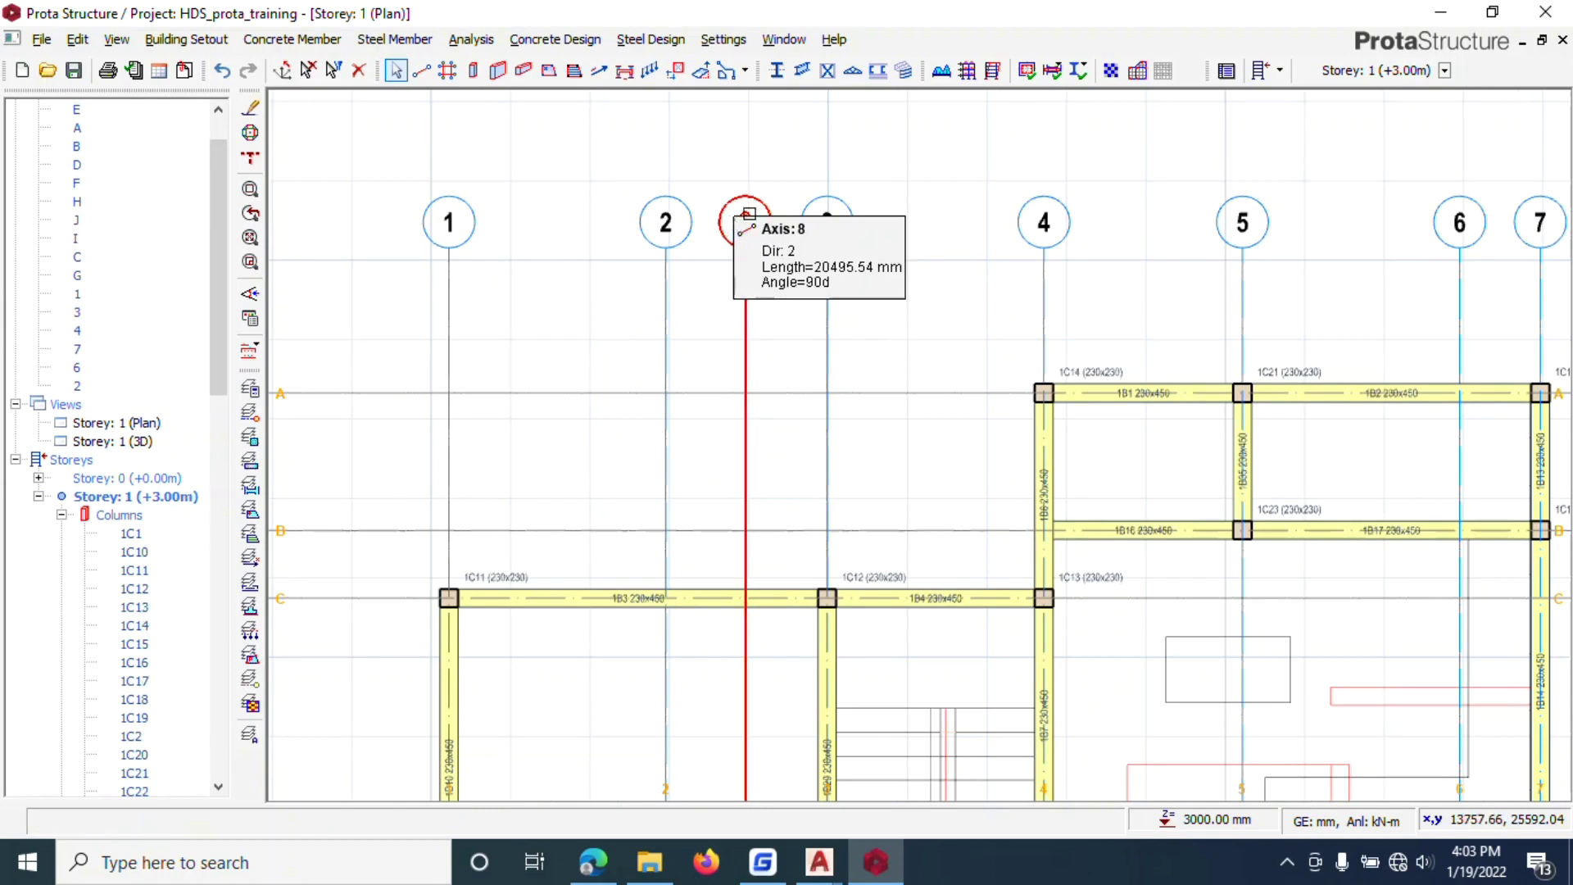
scroll(731, 246, down, 4)
scroll(692, 467, up, 4)
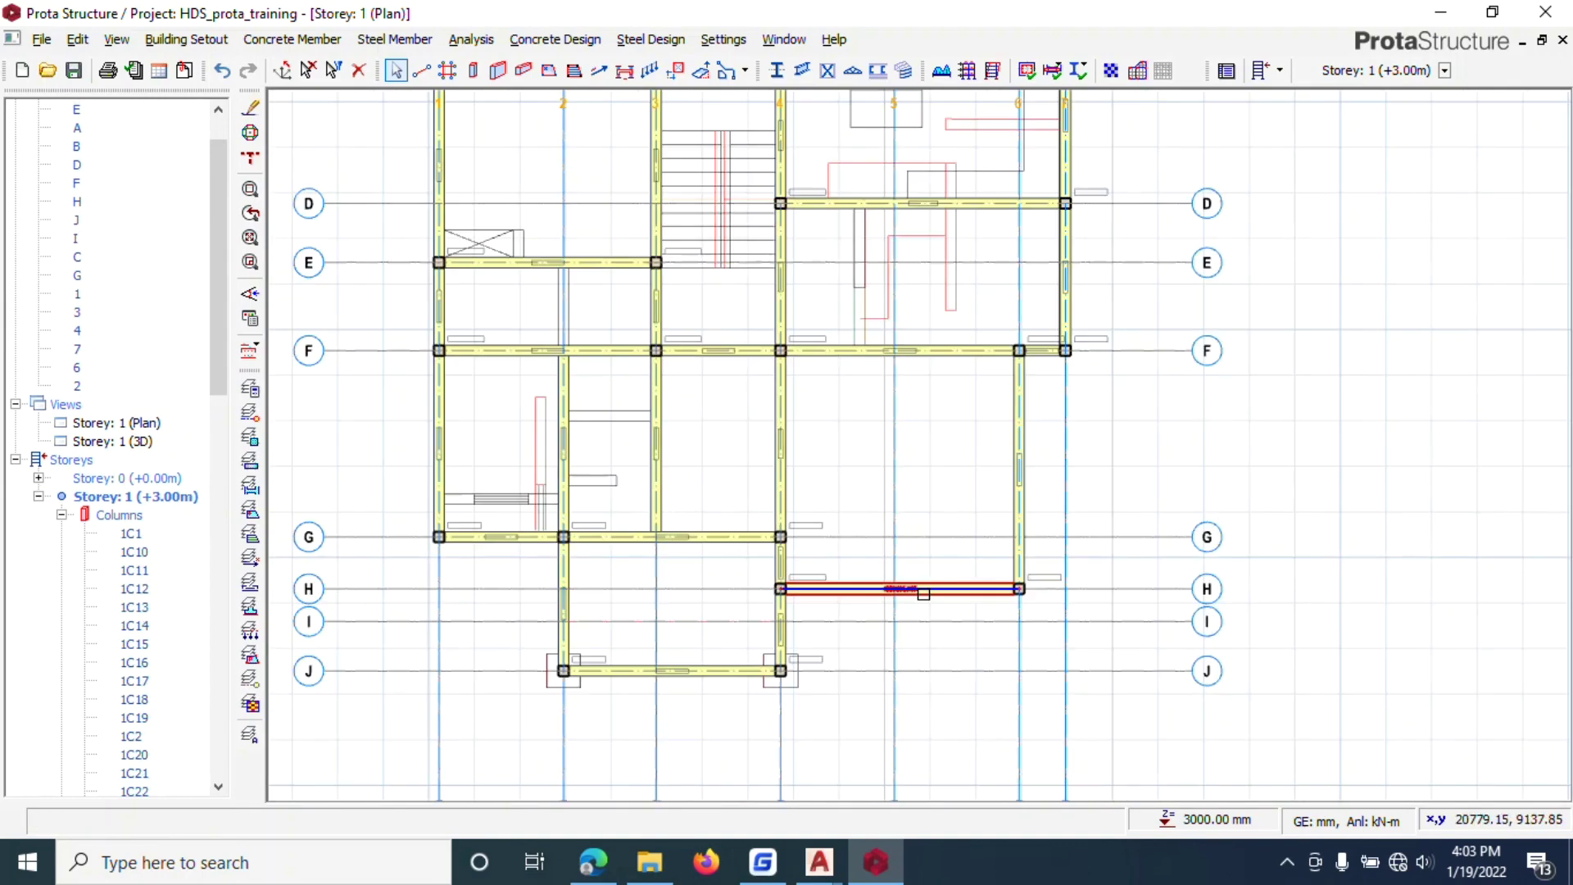
scroll(702, 499, down, 2)
scroll(654, 390, up, 2)
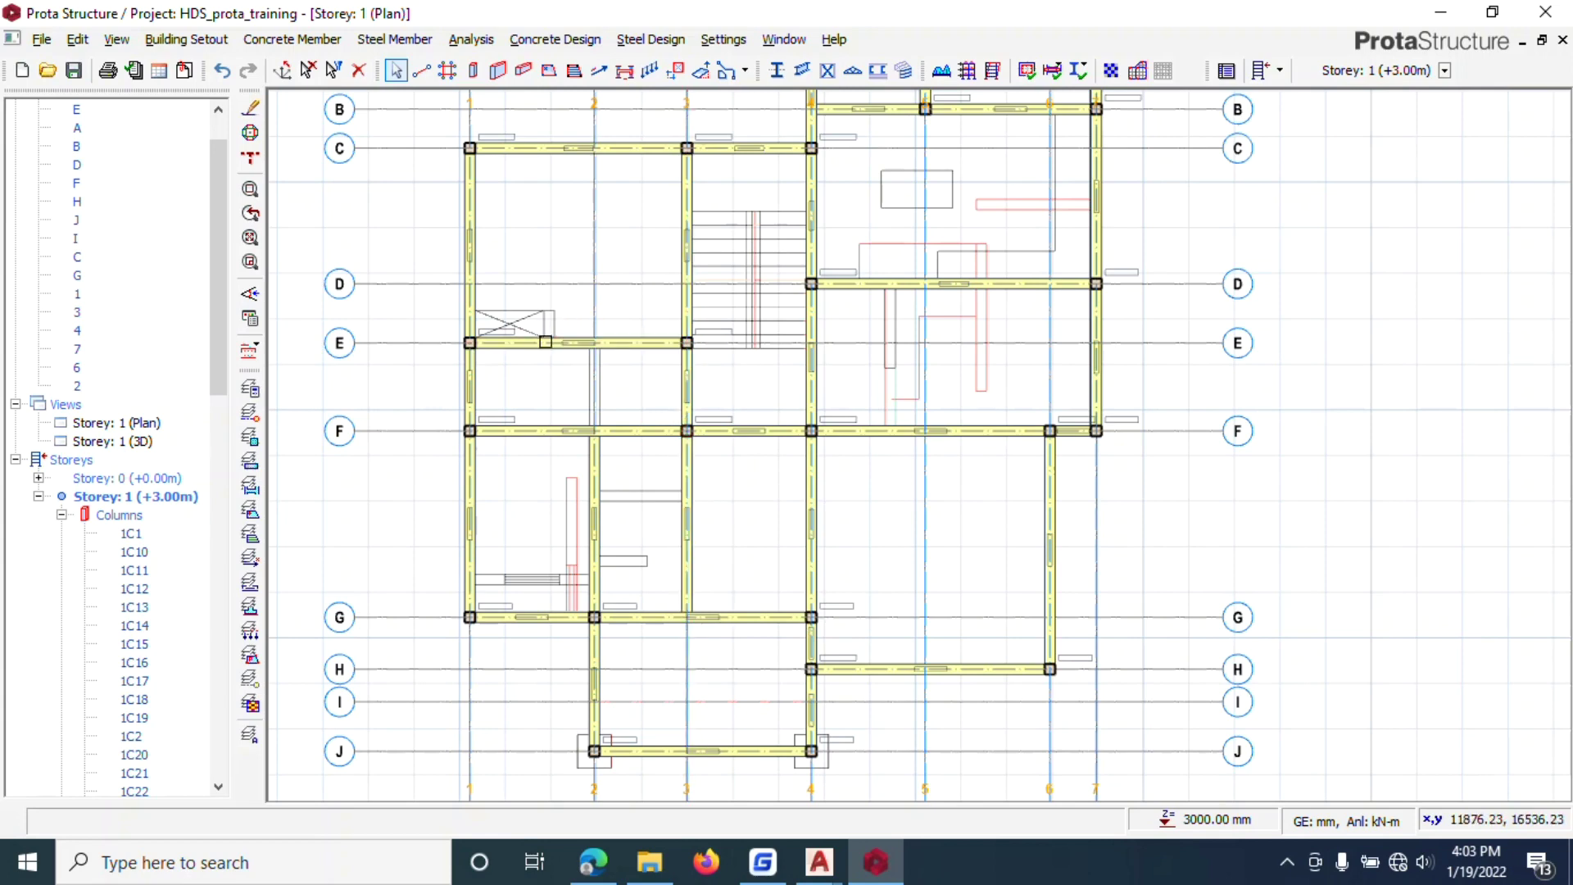
scroll(781, 447, down, 1)
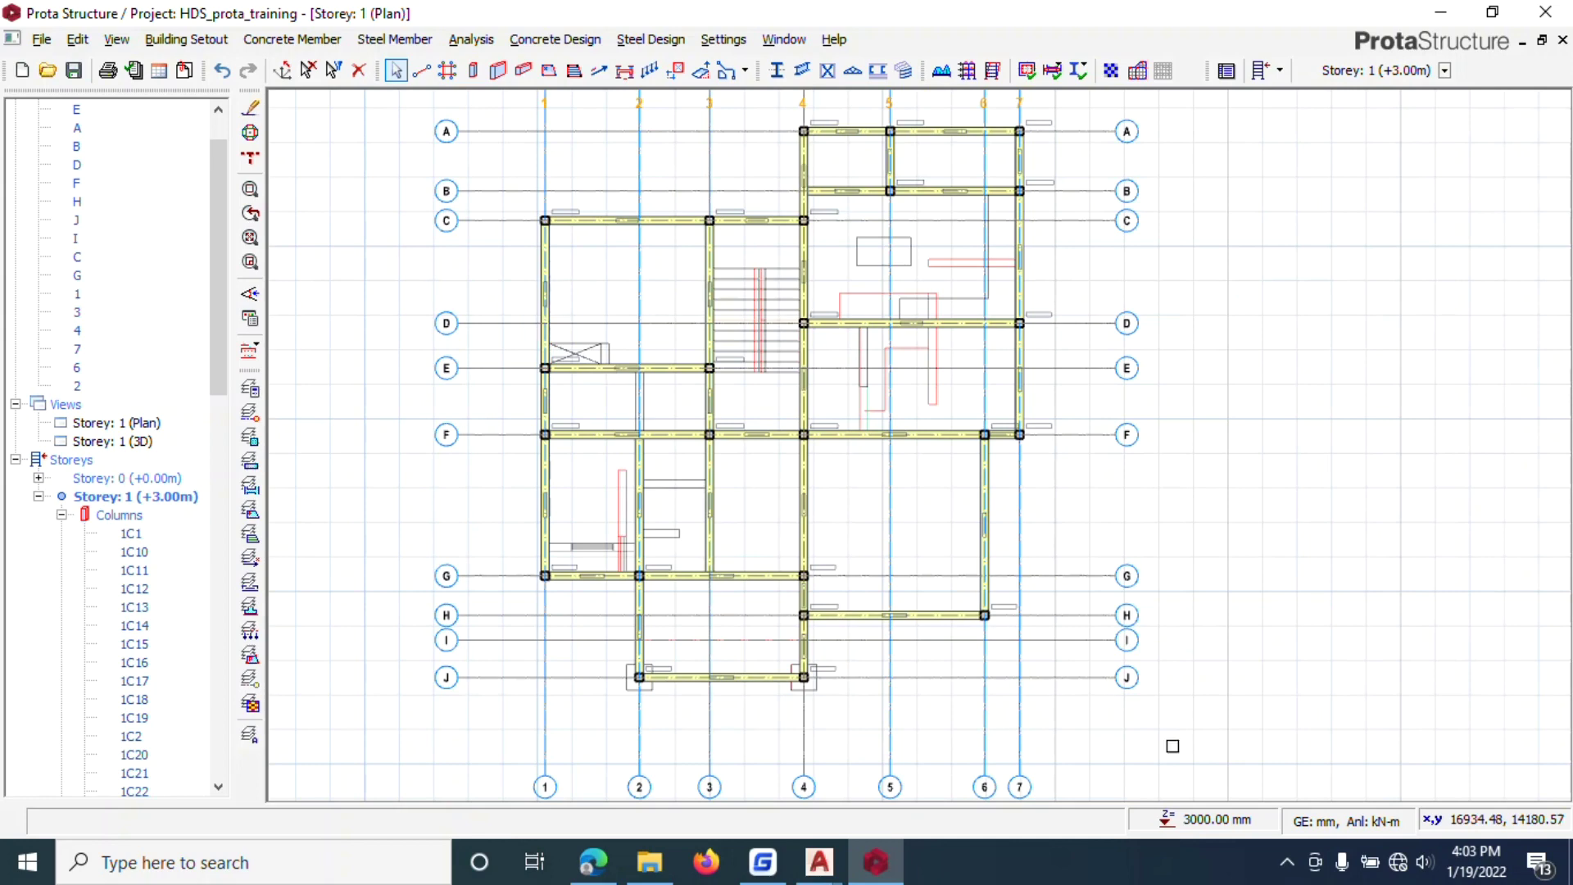
click(1287, 862)
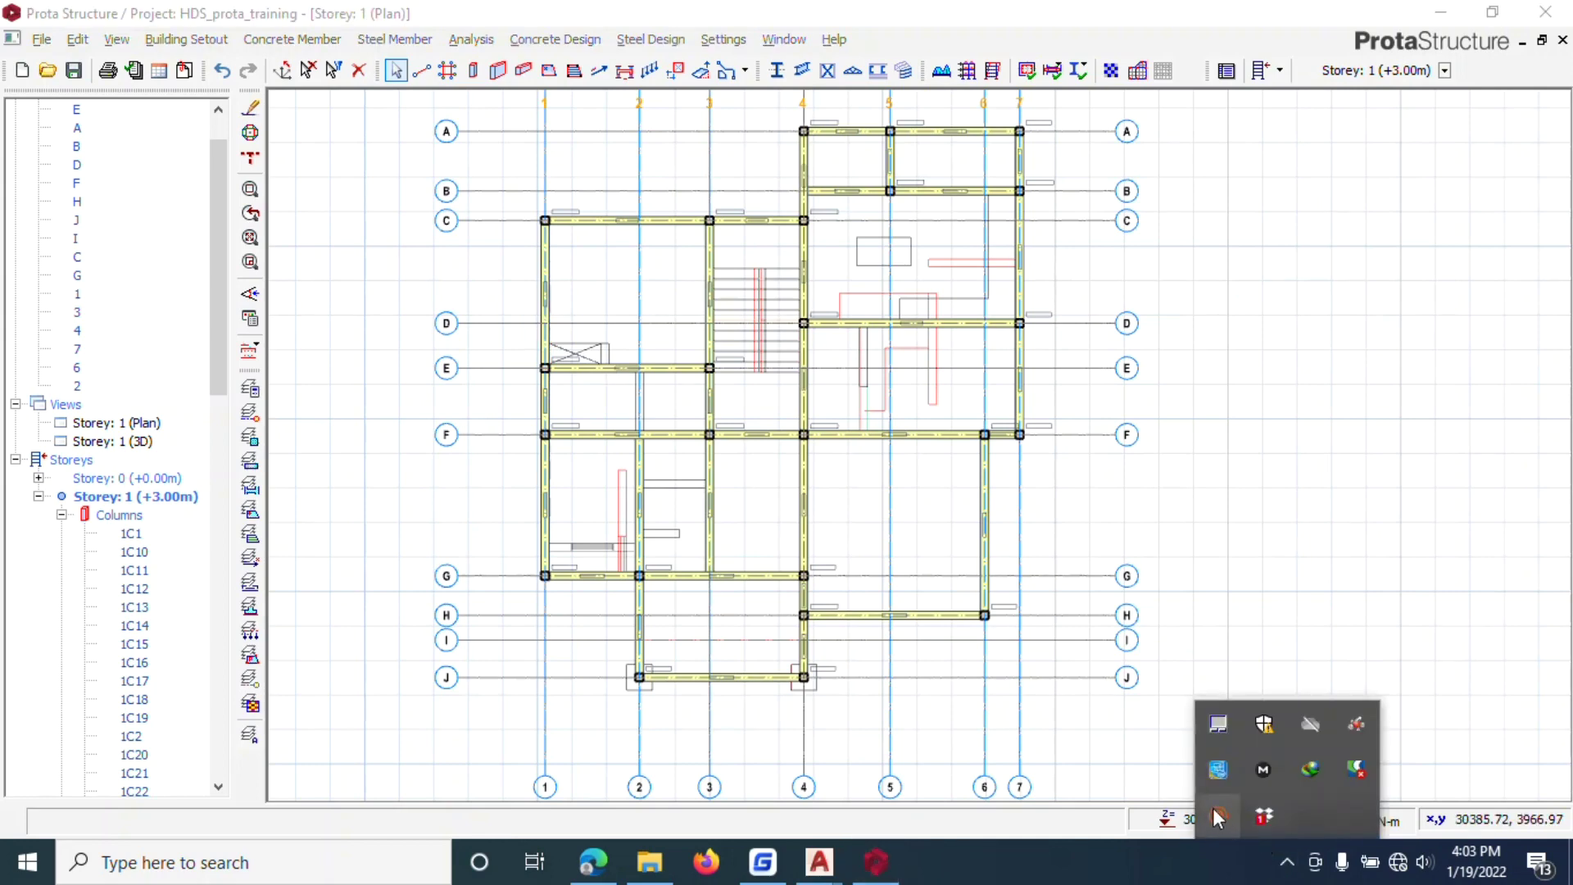